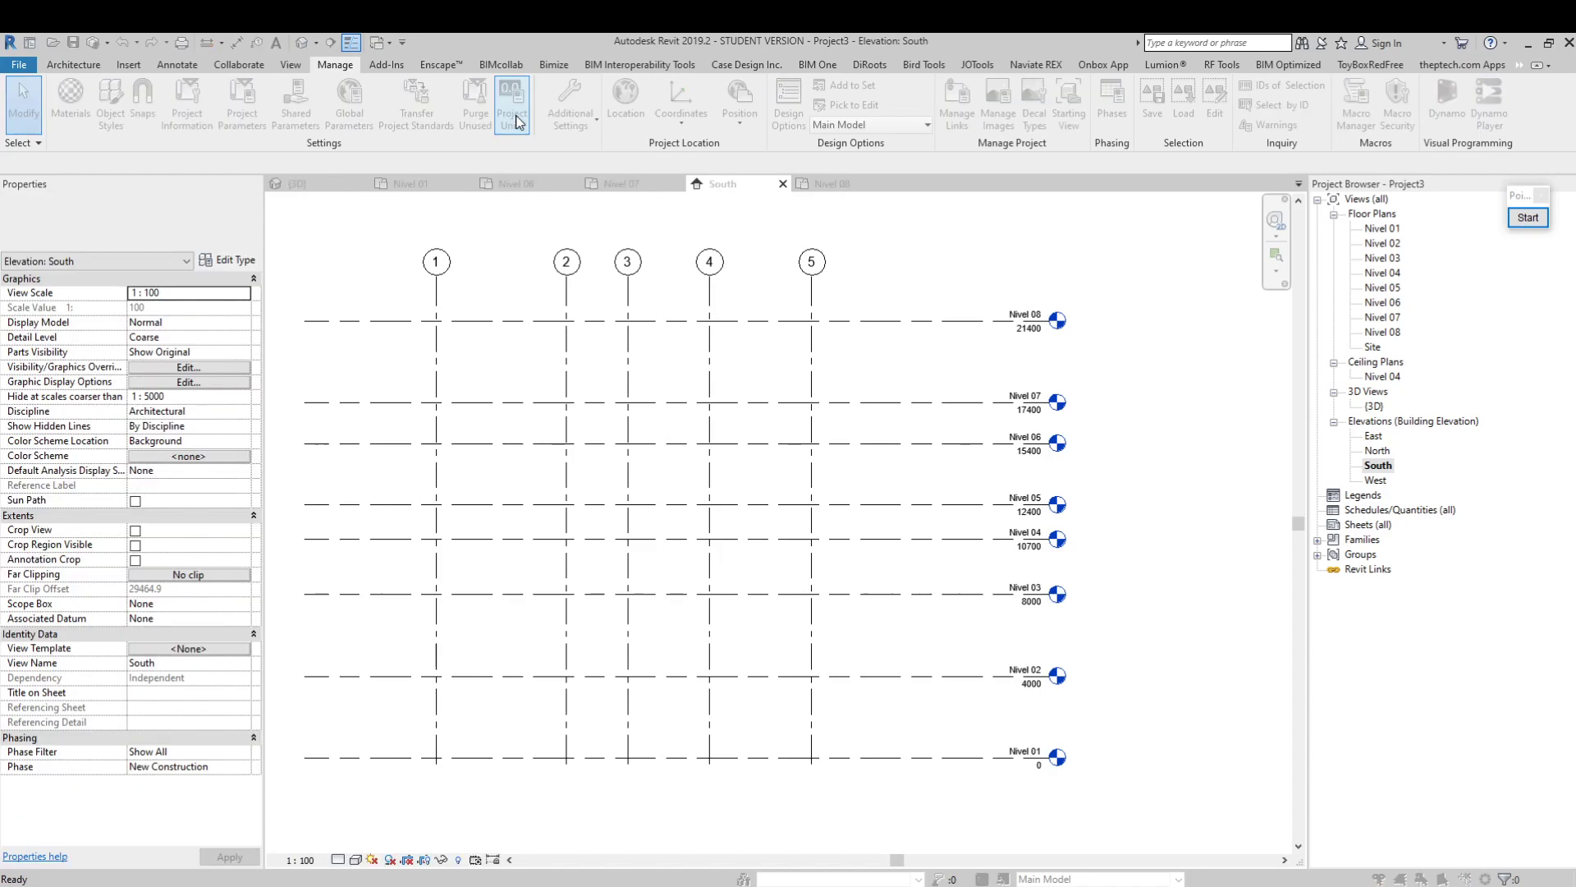
# Open the project units settings and review the unit formats of the Structural, Electrical and Energy disciplines, returning to Common
pyautogui.click(893, 533)
pyautogui.moveTo(722, 308); pyautogui.dragTo(565, 291)
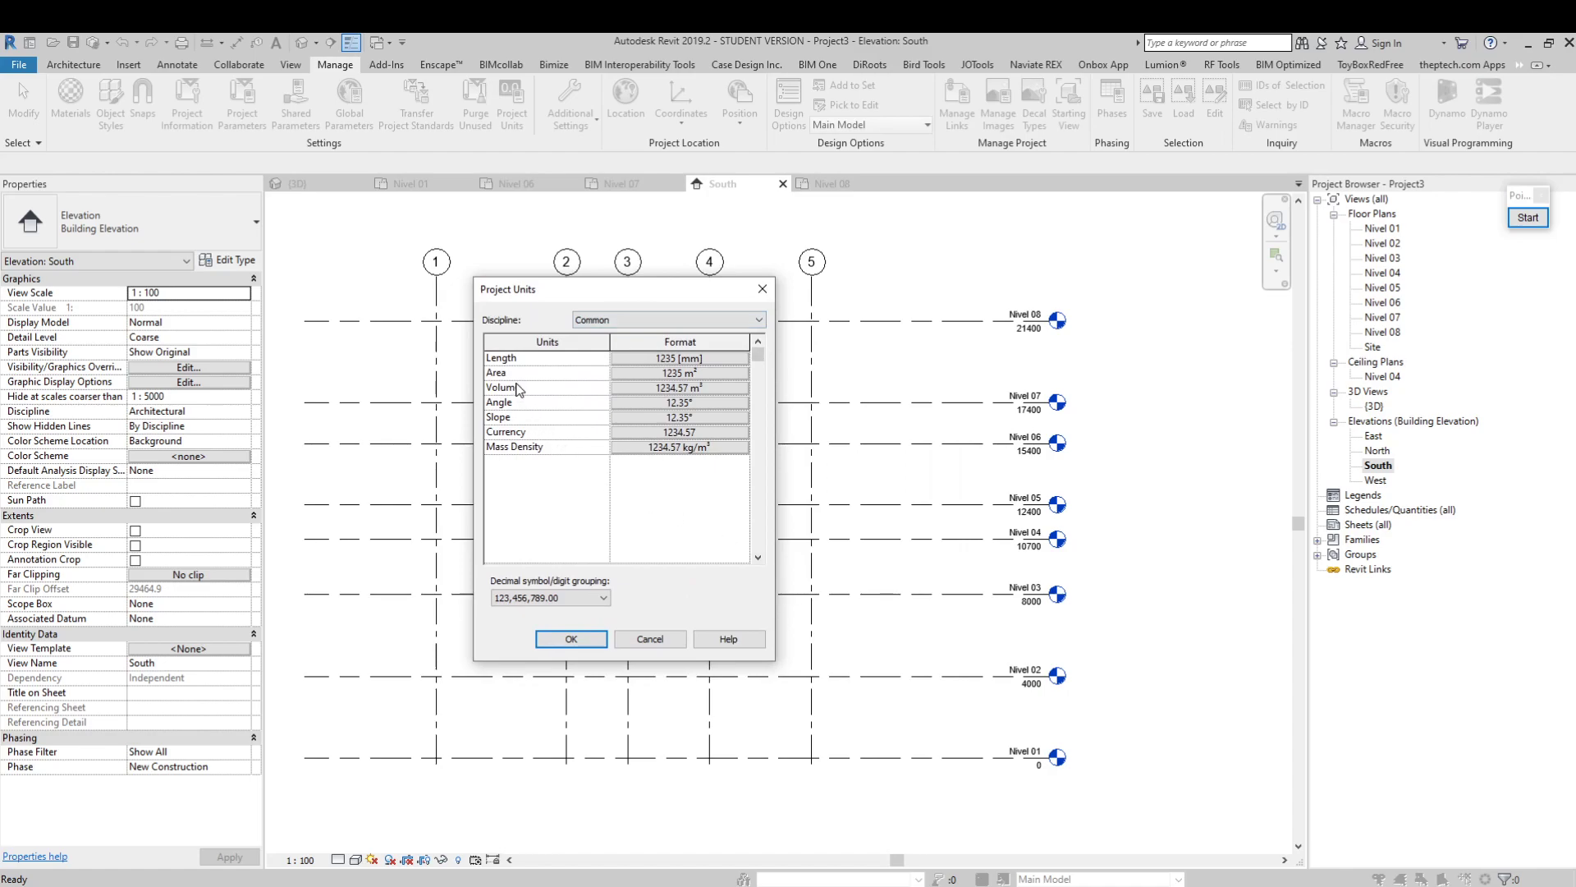
pyautogui.click(648, 321)
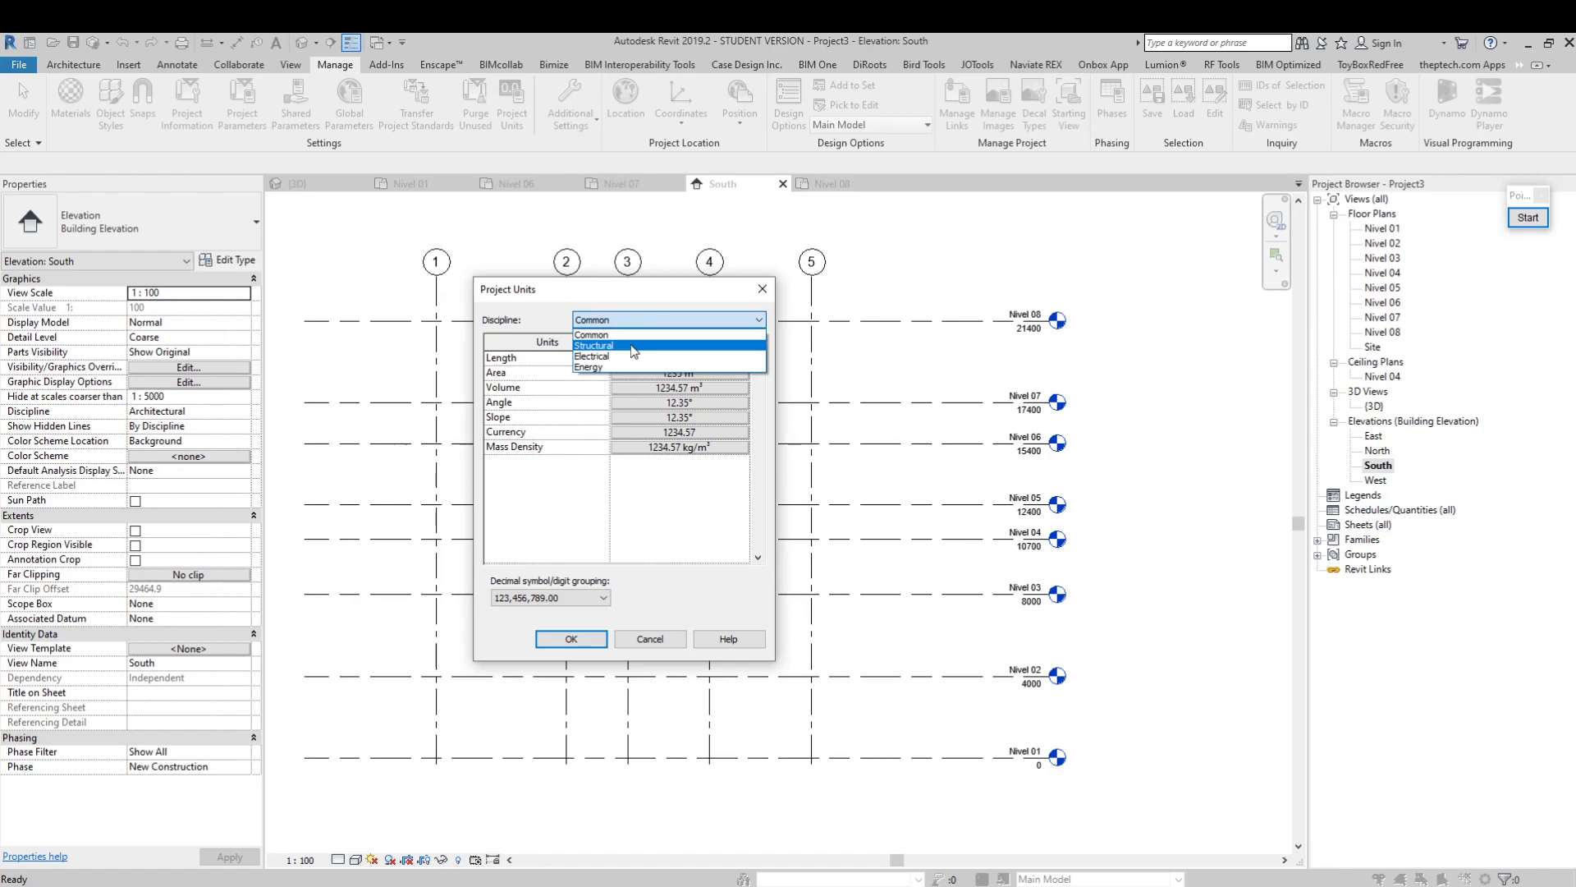
pyautogui.click(625, 346)
pyautogui.click(619, 322)
pyautogui.click(617, 358)
pyautogui.click(619, 322)
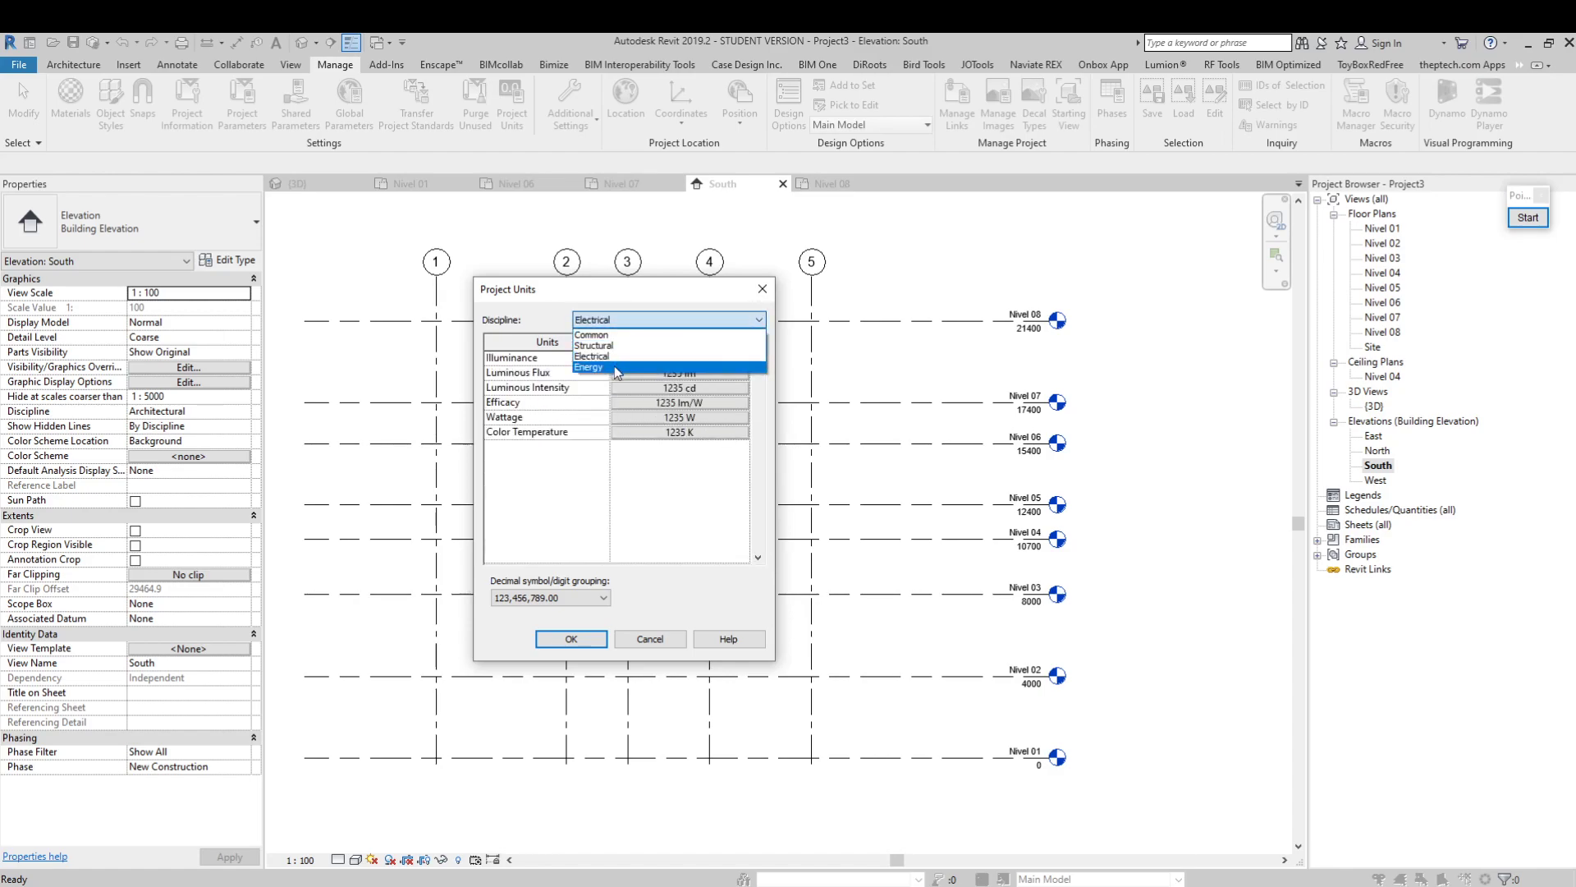
pyautogui.click(617, 367)
pyautogui.moveTo(623, 297); pyautogui.dragTo(675, 348)
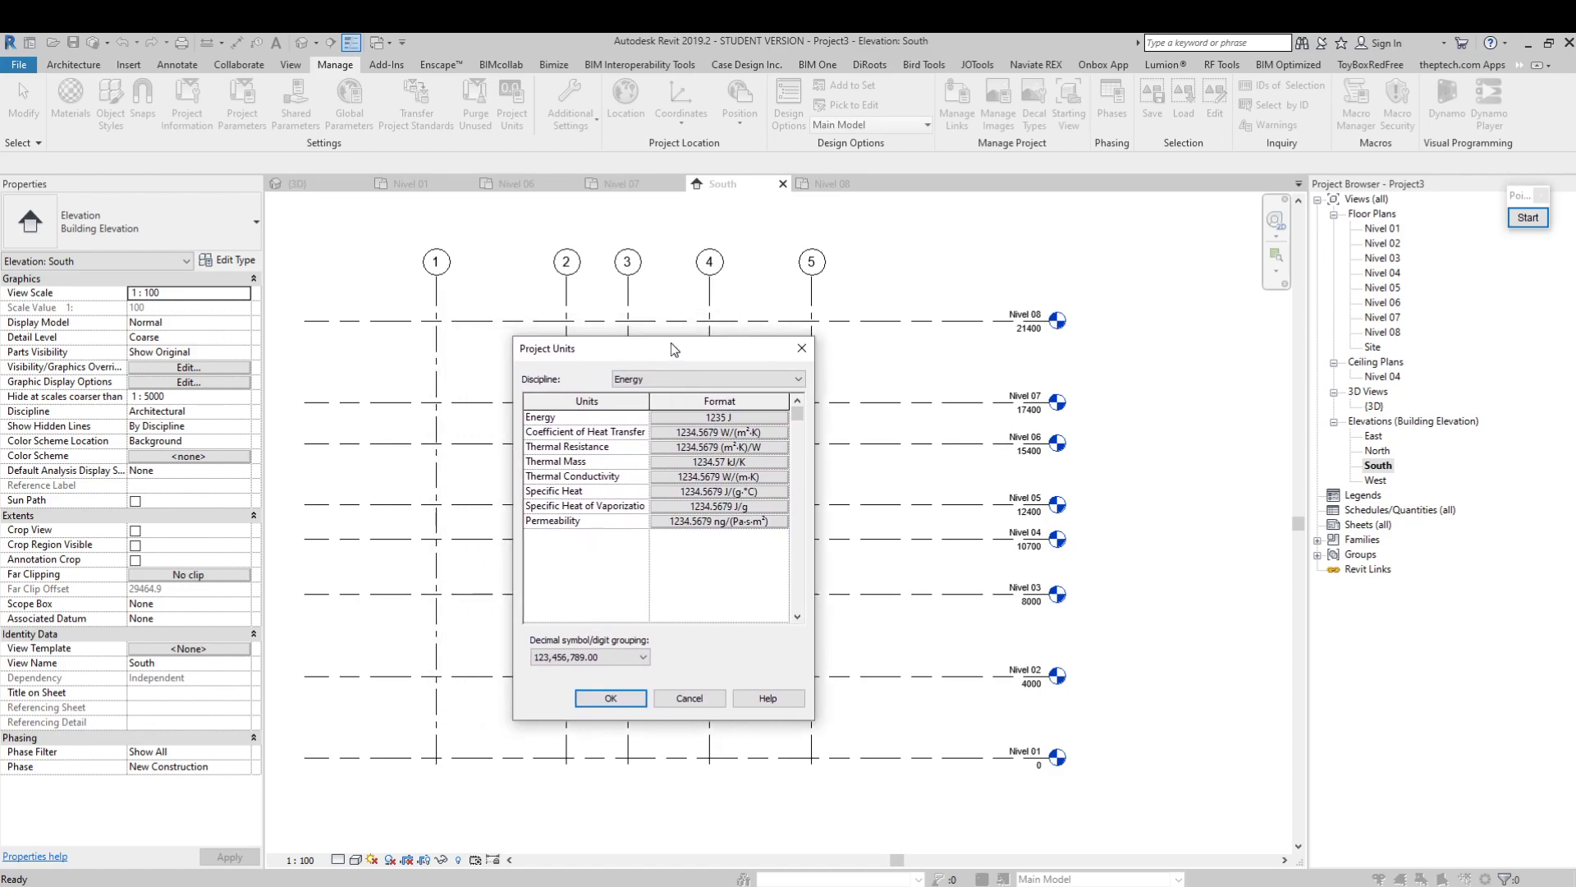
pyautogui.click(645, 379)
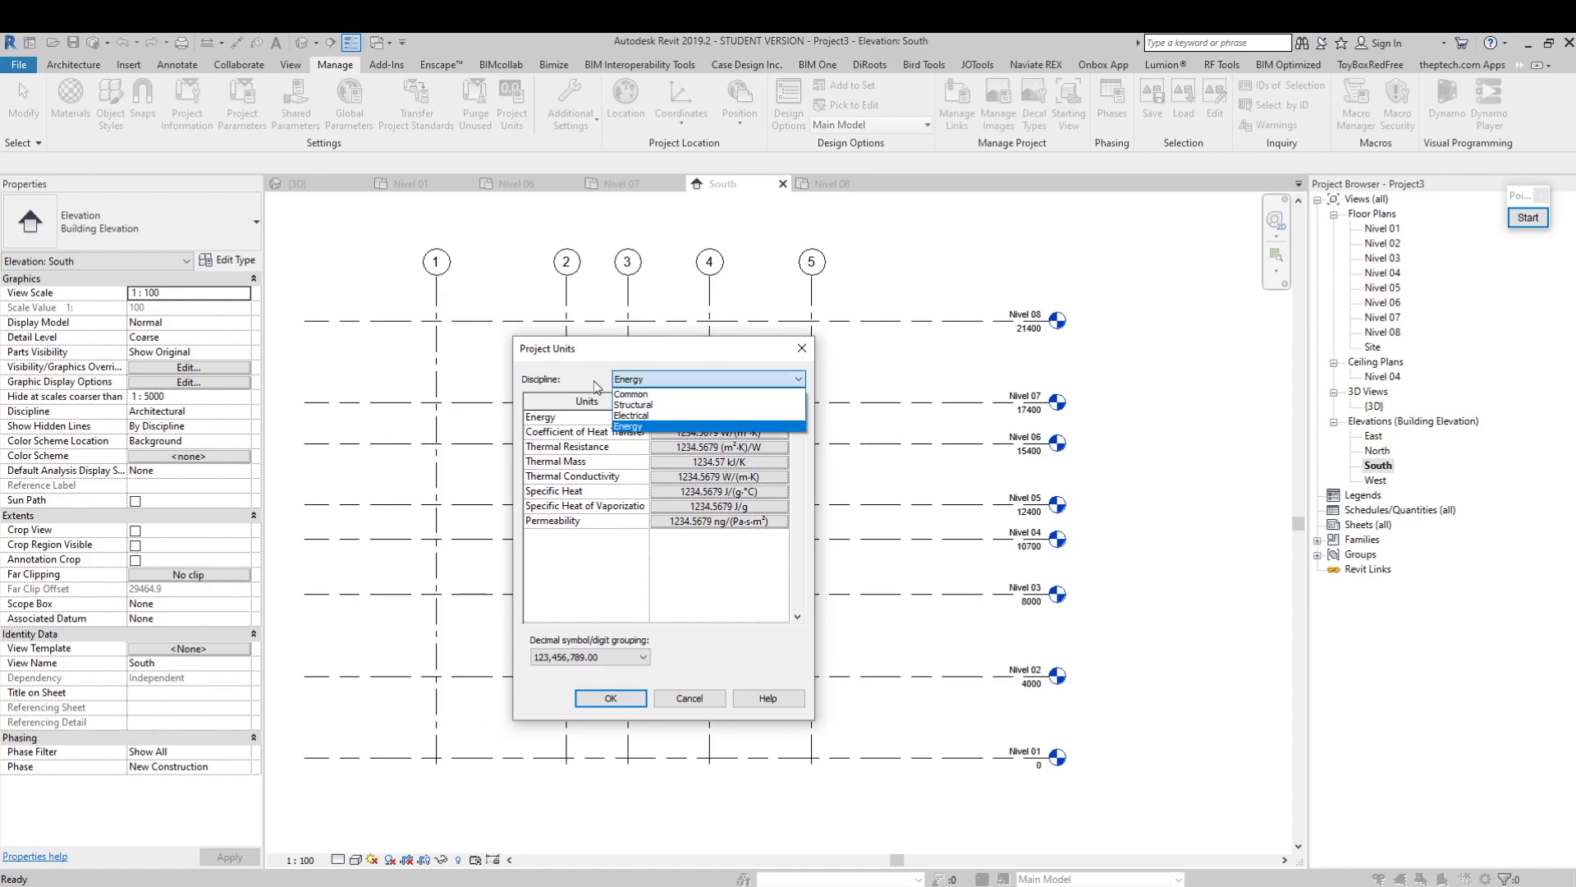
pyautogui.click(642, 395)
pyautogui.moveTo(604, 348); pyautogui.dragTo(518, 341)
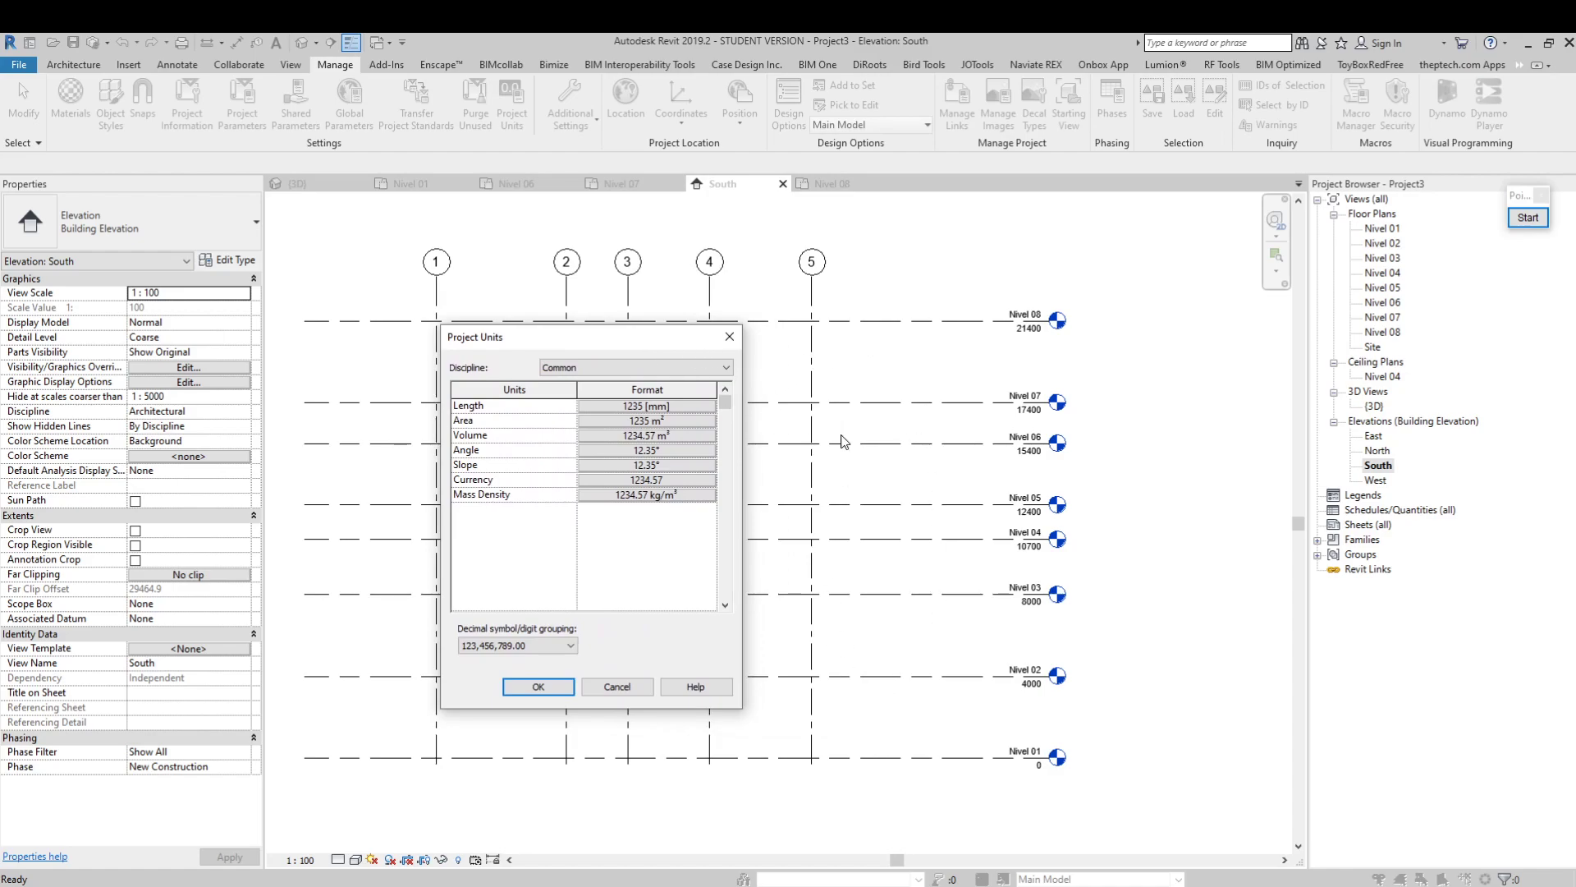
# Open the Length format of the project units and set its units to Centimeters
pyautogui.moveTo(640, 337); pyautogui.dragTo(677, 338)
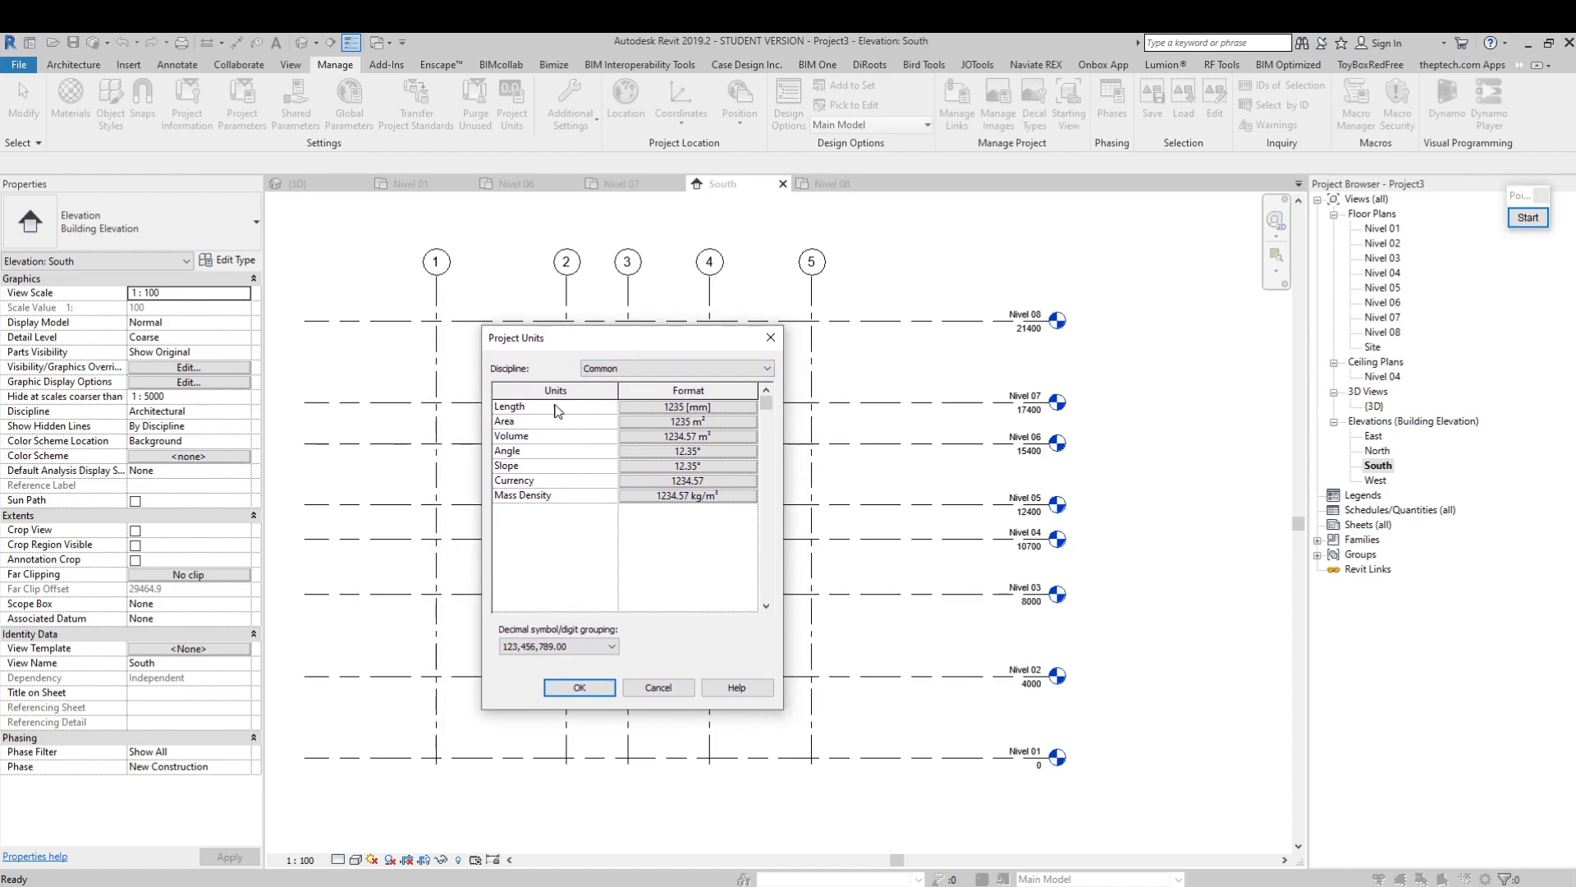
pyautogui.moveTo(572, 341); pyautogui.dragTo(547, 343)
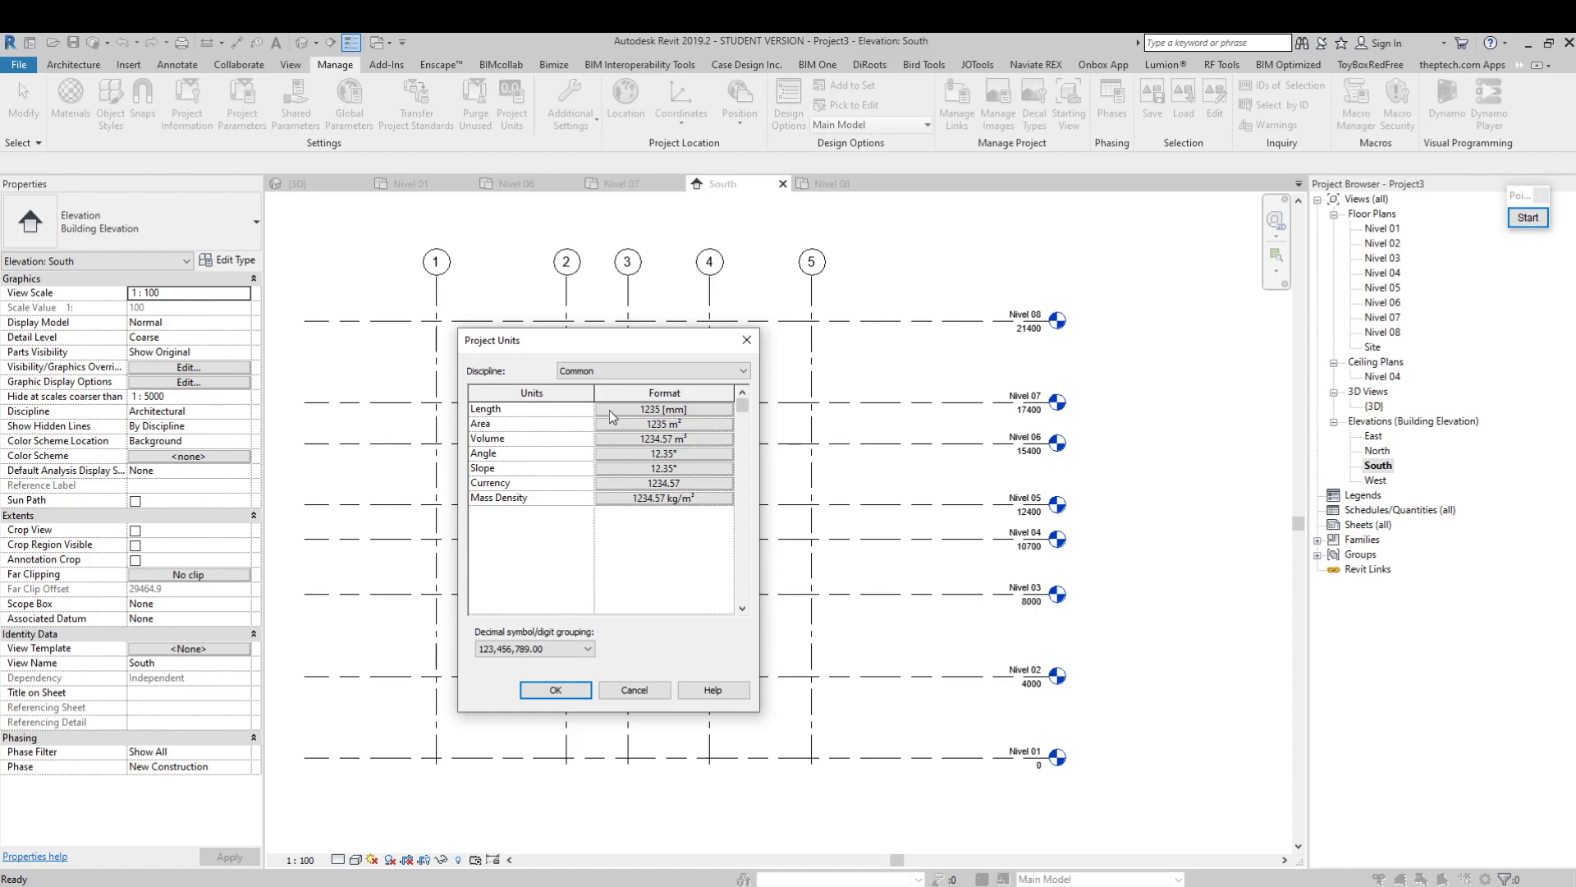
pyautogui.click(670, 409)
pyautogui.moveTo(1032, 316); pyautogui.dragTo(859, 348)
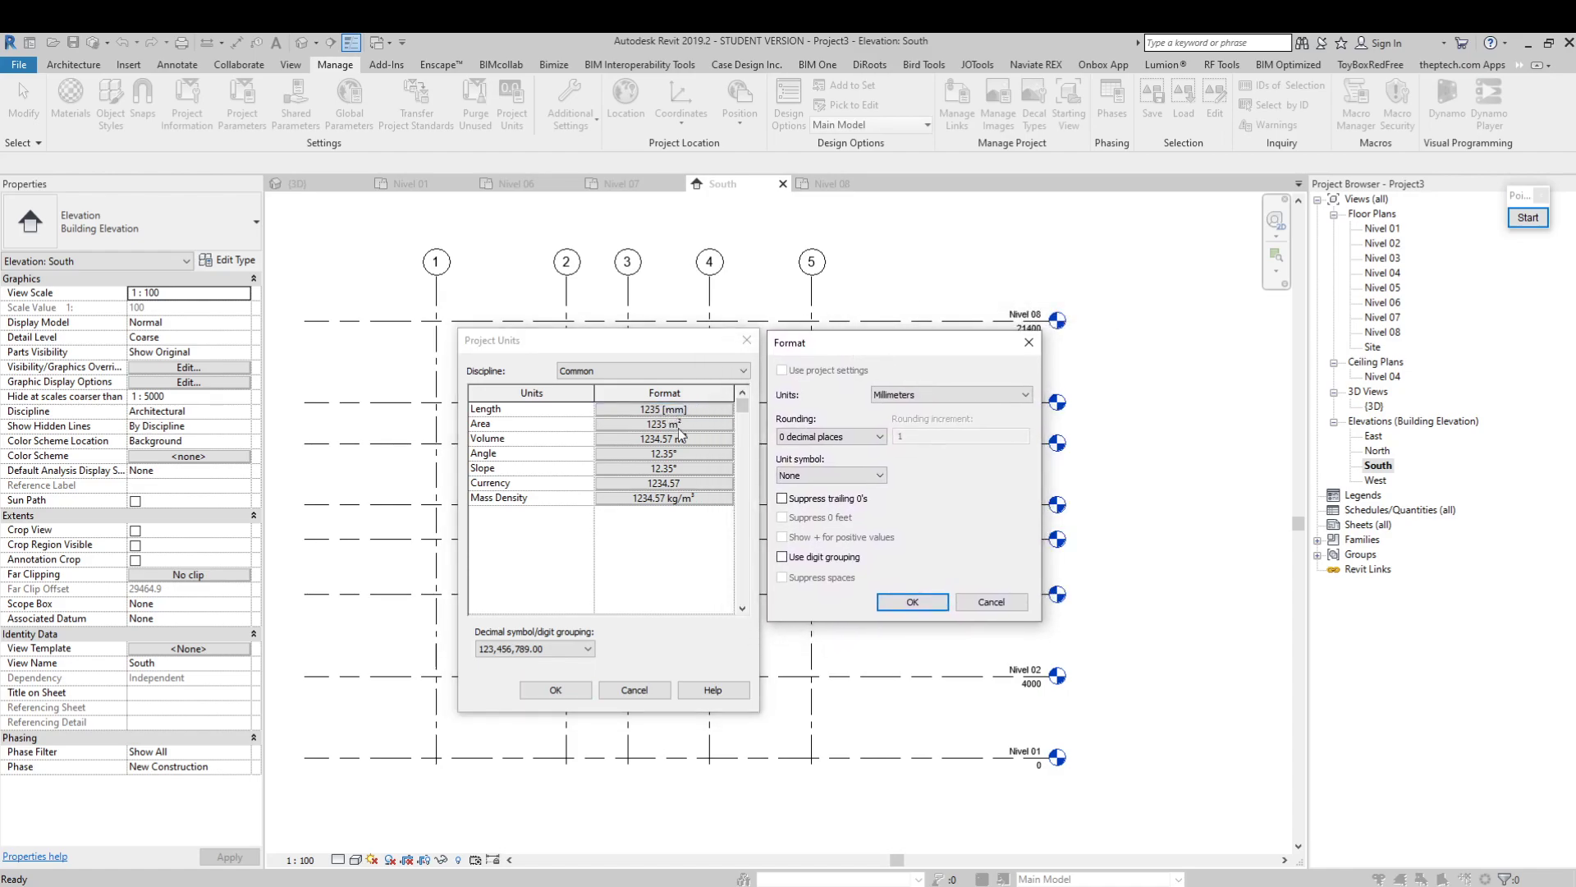
pyautogui.click(901, 397)
pyautogui.click(910, 474)
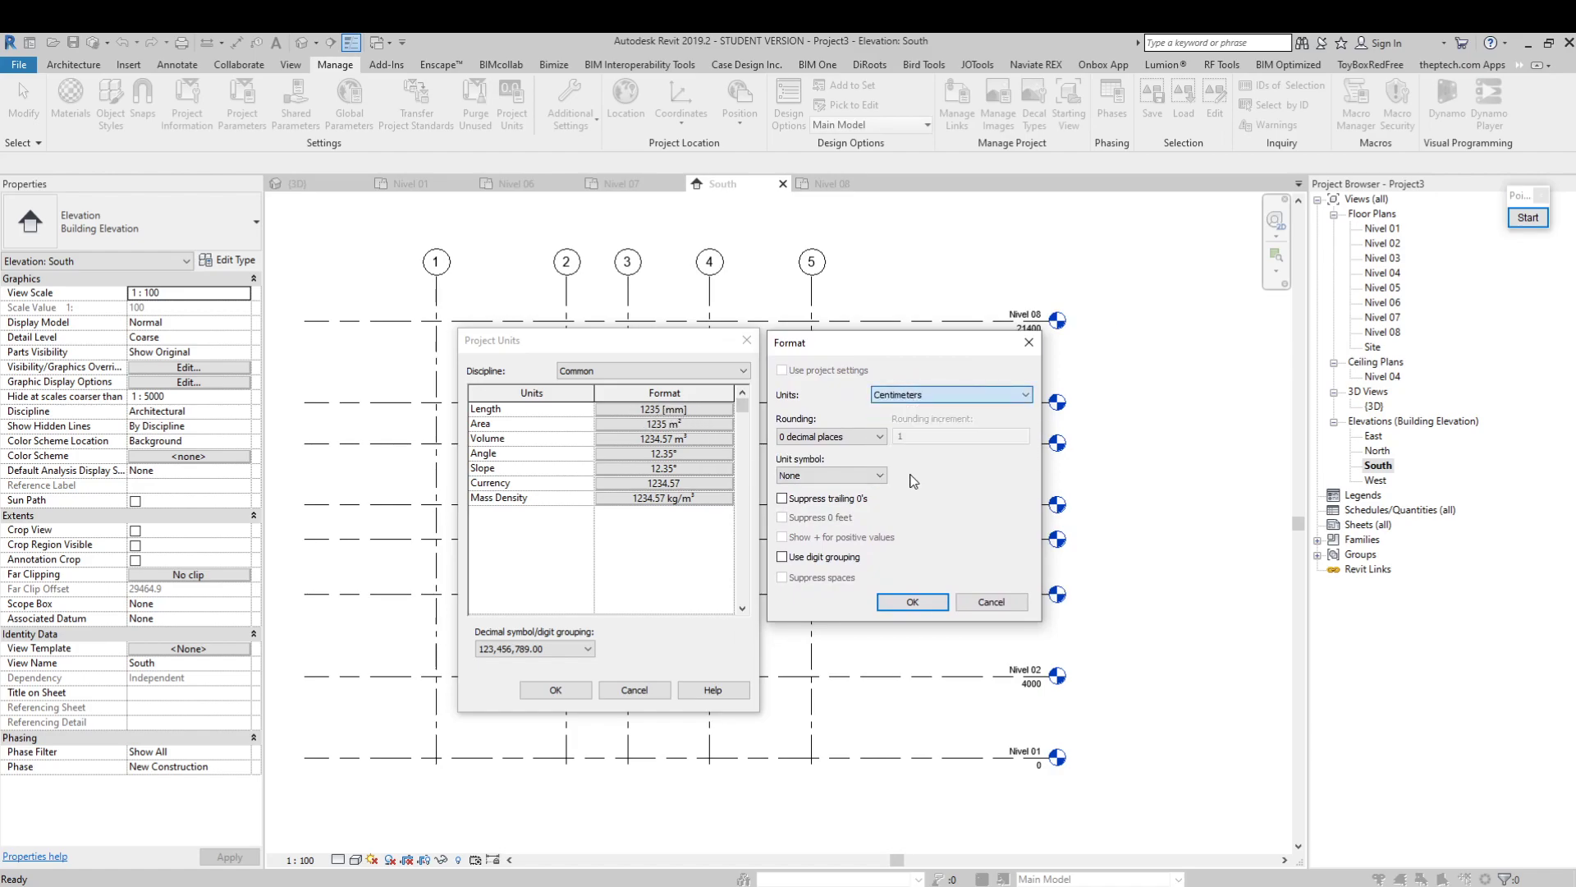
pyautogui.moveTo(873, 352)
pyautogui.mouseDown()
pyautogui.moveTo(897, 357)
pyautogui.moveTo(877, 354)
pyautogui.mouseUp()
# Try a Custom rounding for the length format, and set it back to 0 decimal places
pyautogui.click(842, 439)
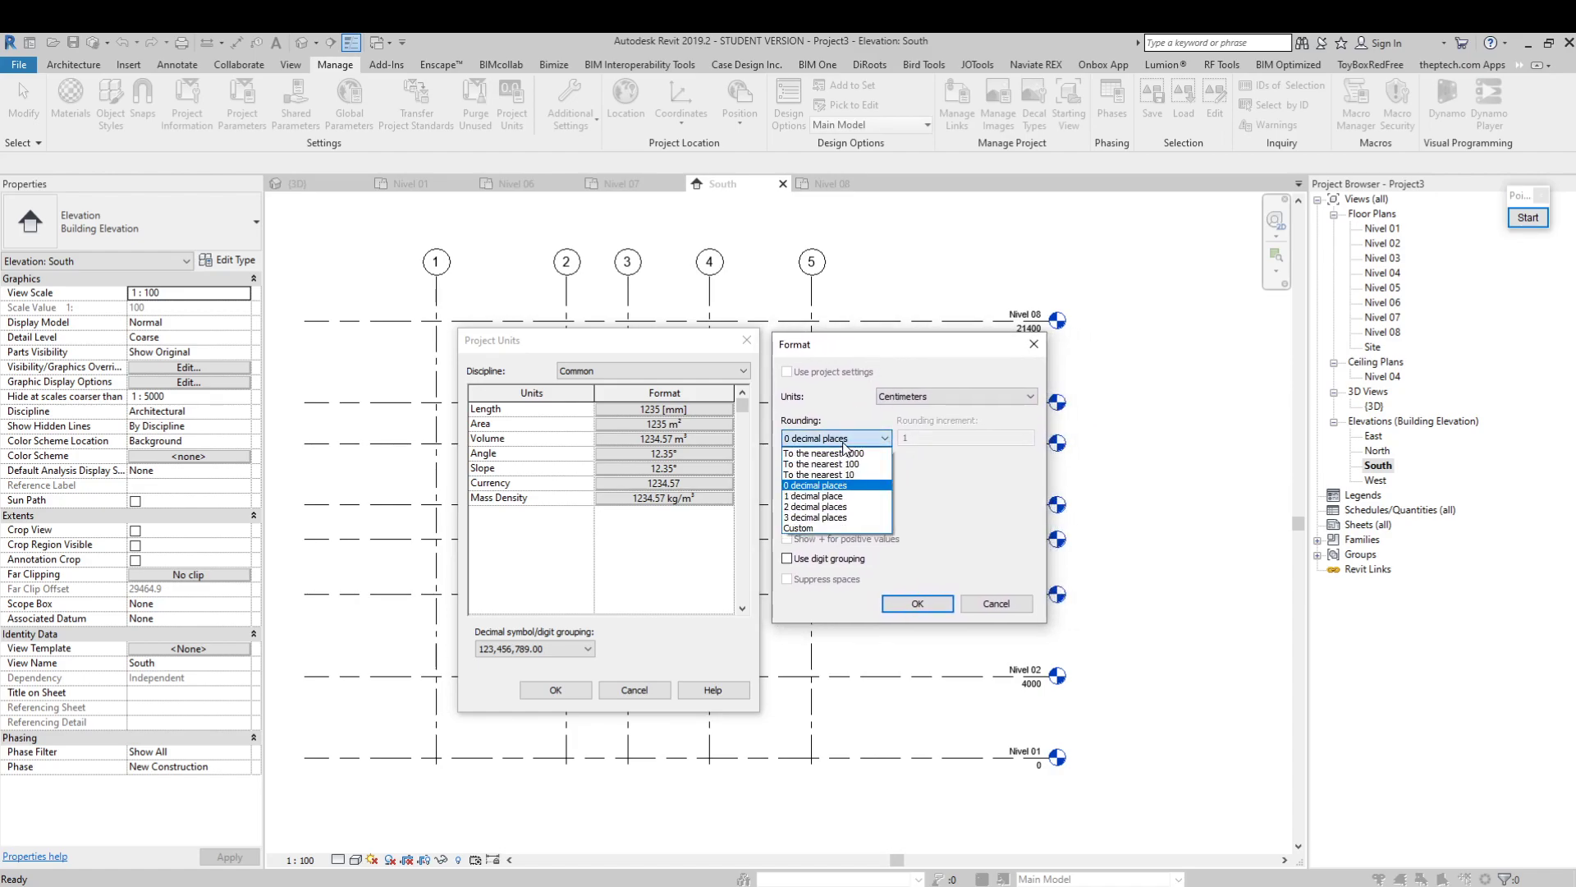
pyautogui.click(842, 440)
pyautogui.click(842, 439)
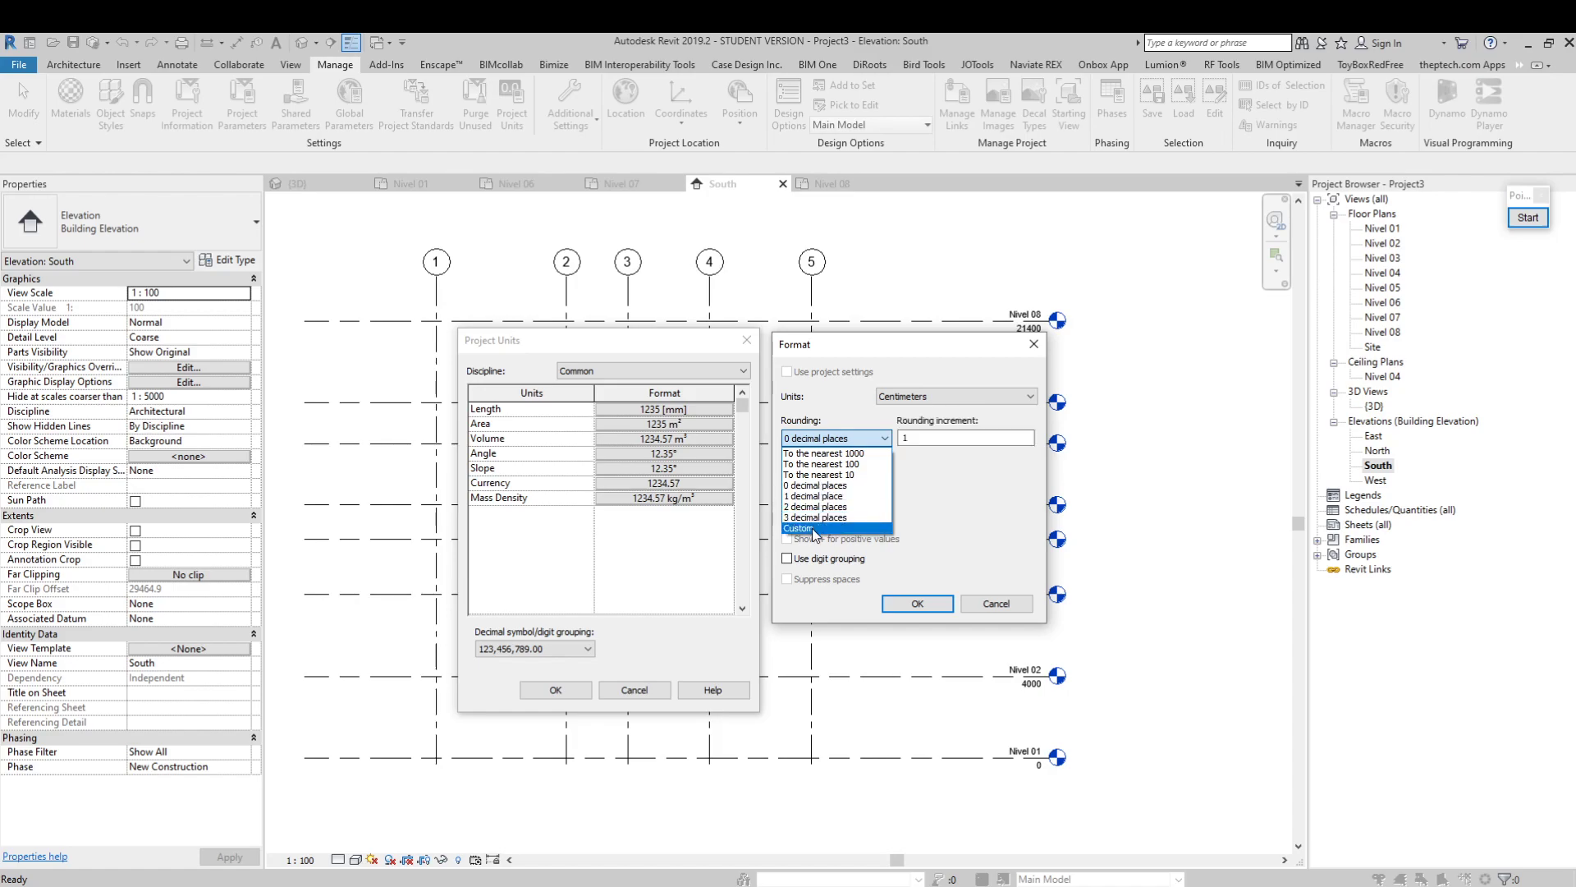
pyautogui.click(829, 486)
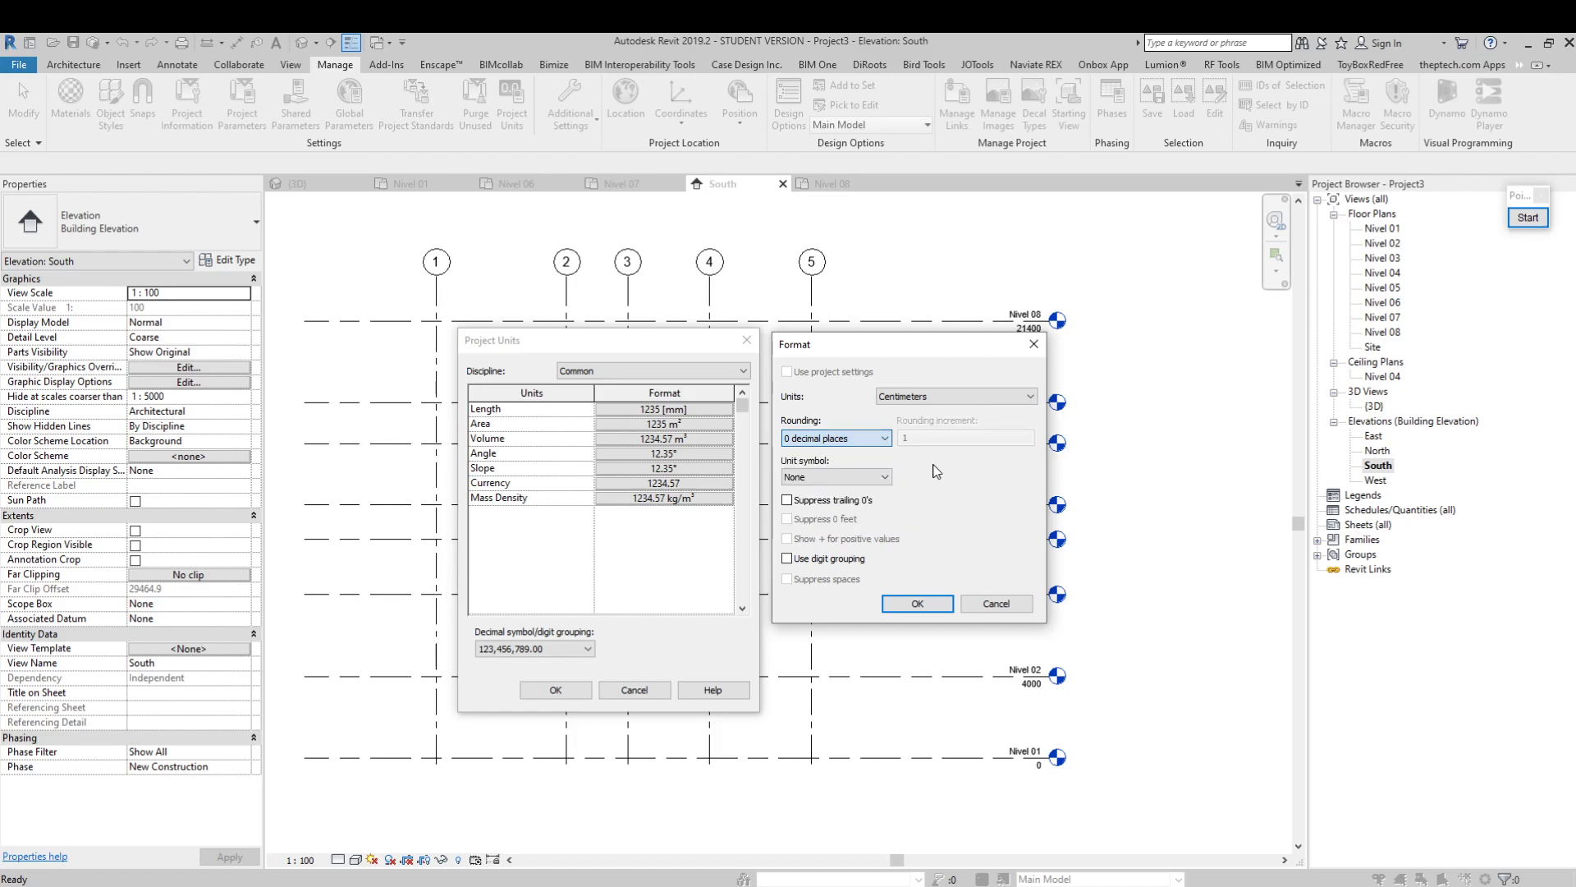
# Keep None as the length unit symbol, and apply the length format to the project units
pyautogui.click(834, 479)
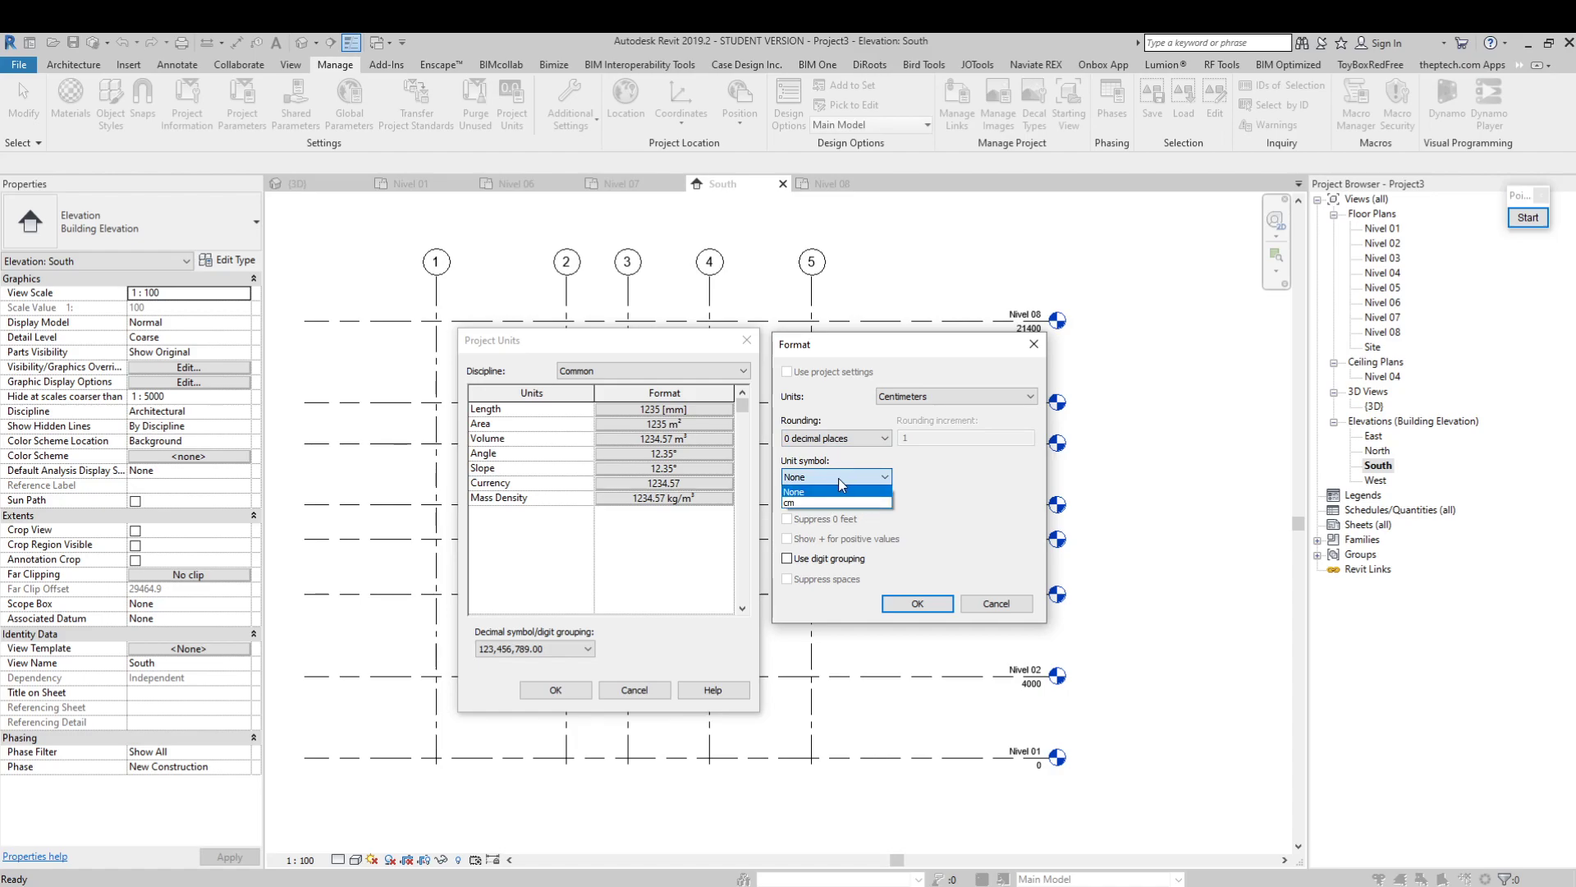
pyautogui.moveTo(995, 353); pyautogui.dragTo(918, 355)
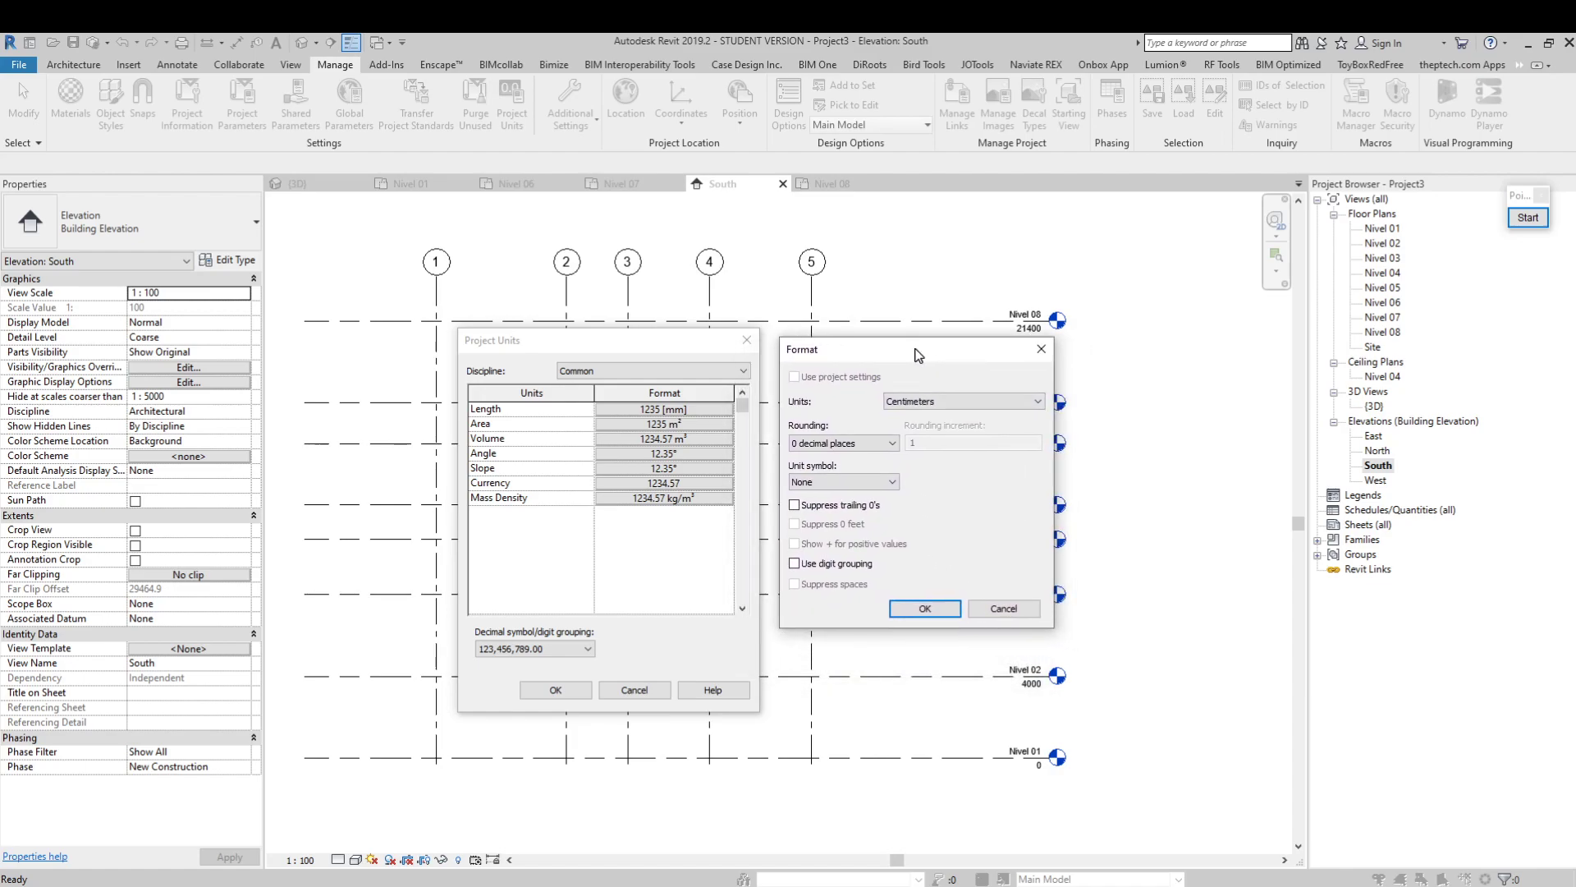
pyautogui.click(867, 485)
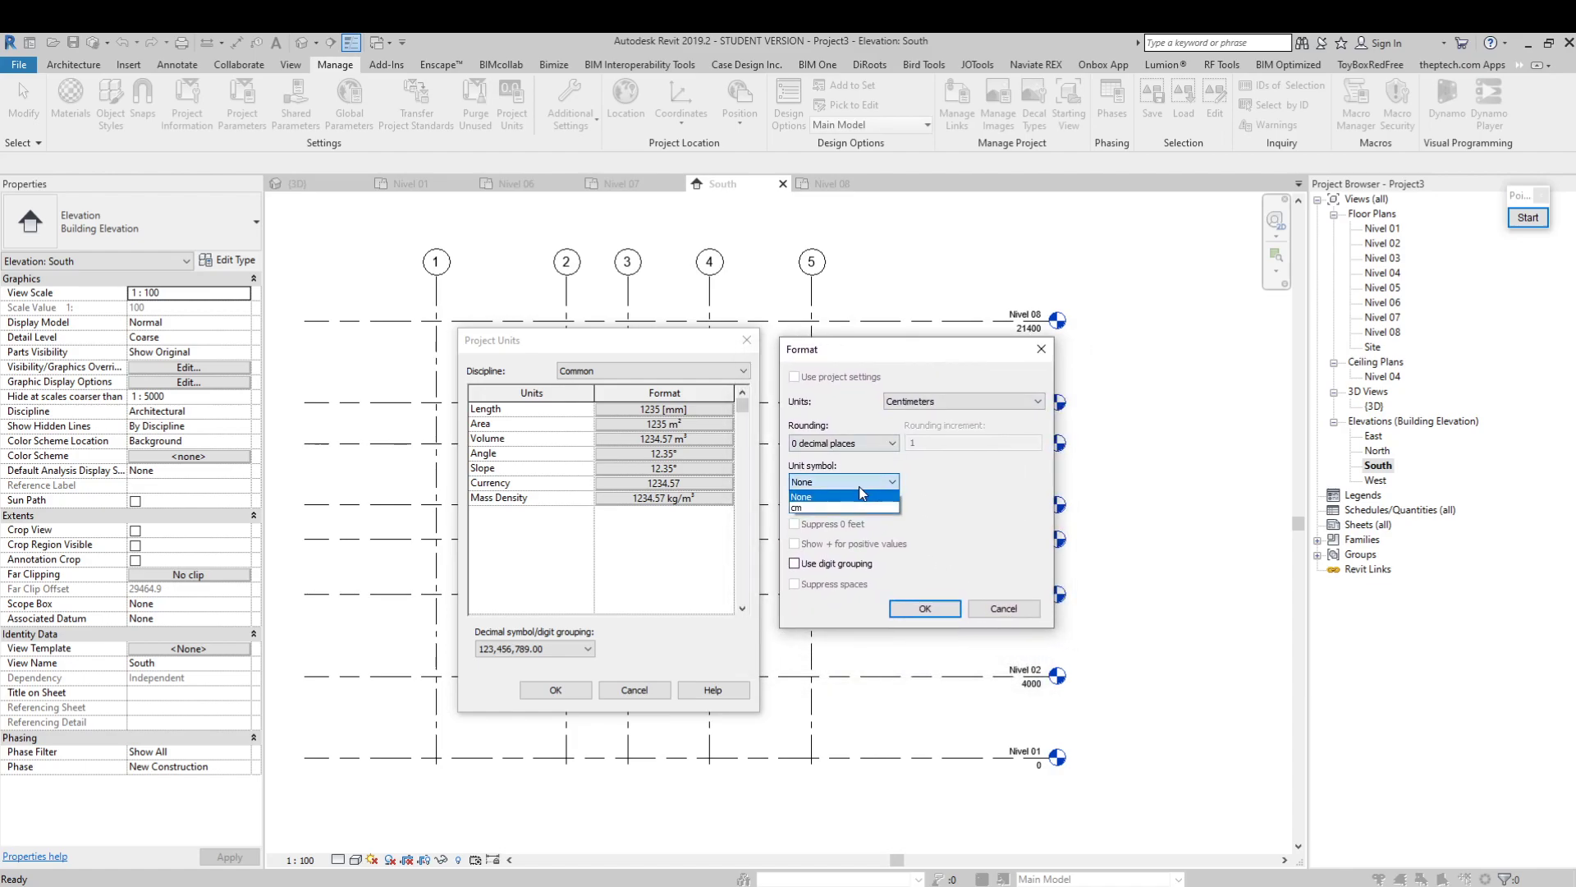
pyautogui.click(815, 498)
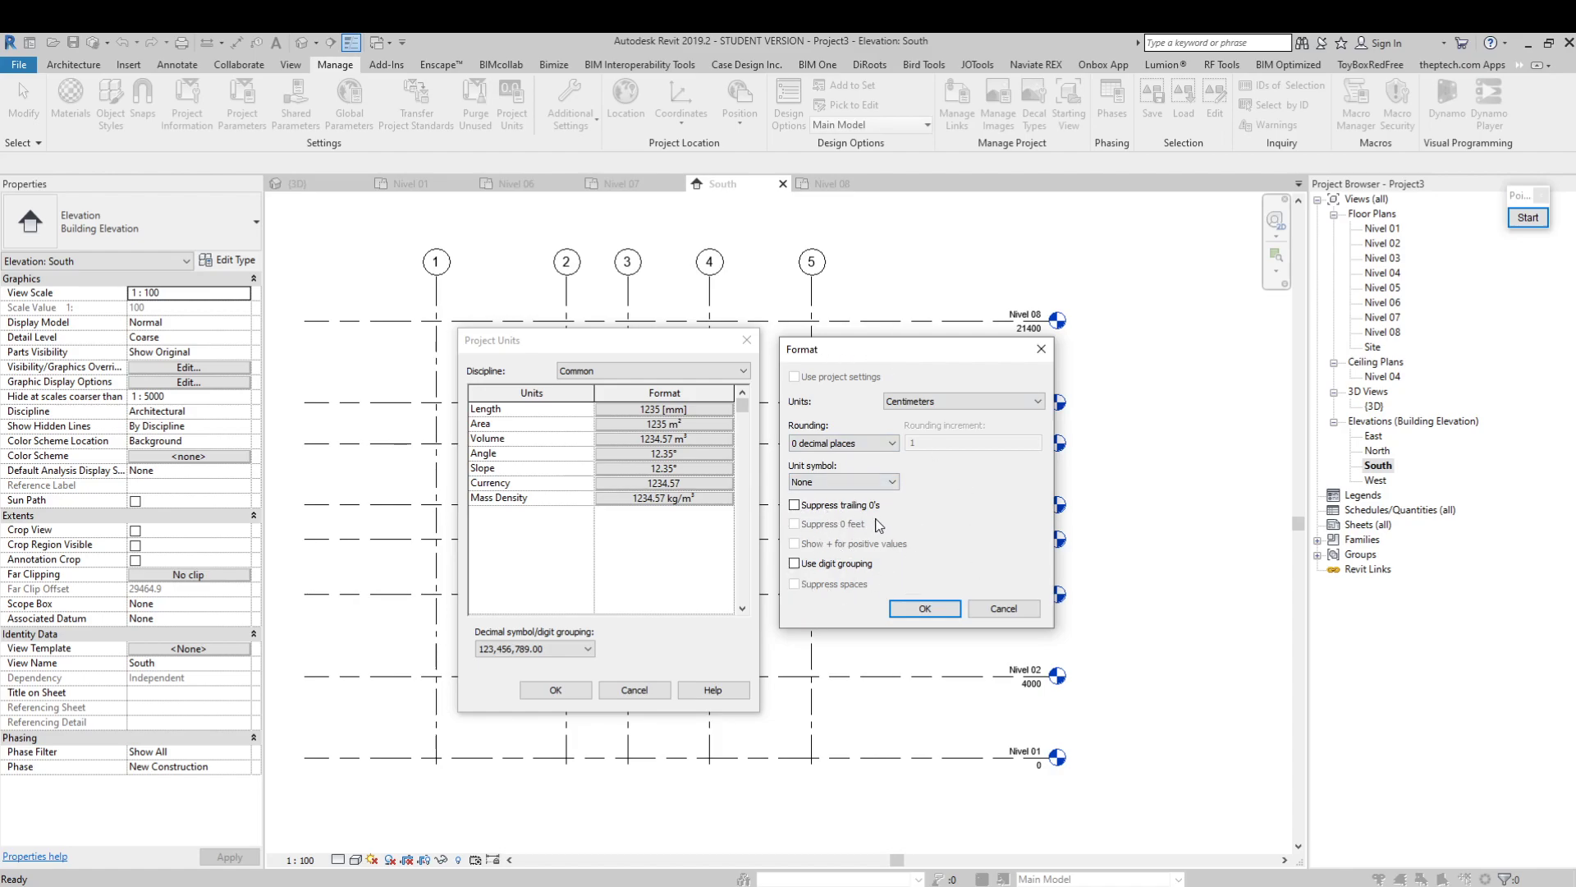
pyautogui.moveTo(843, 339); pyautogui.dragTo(834, 338)
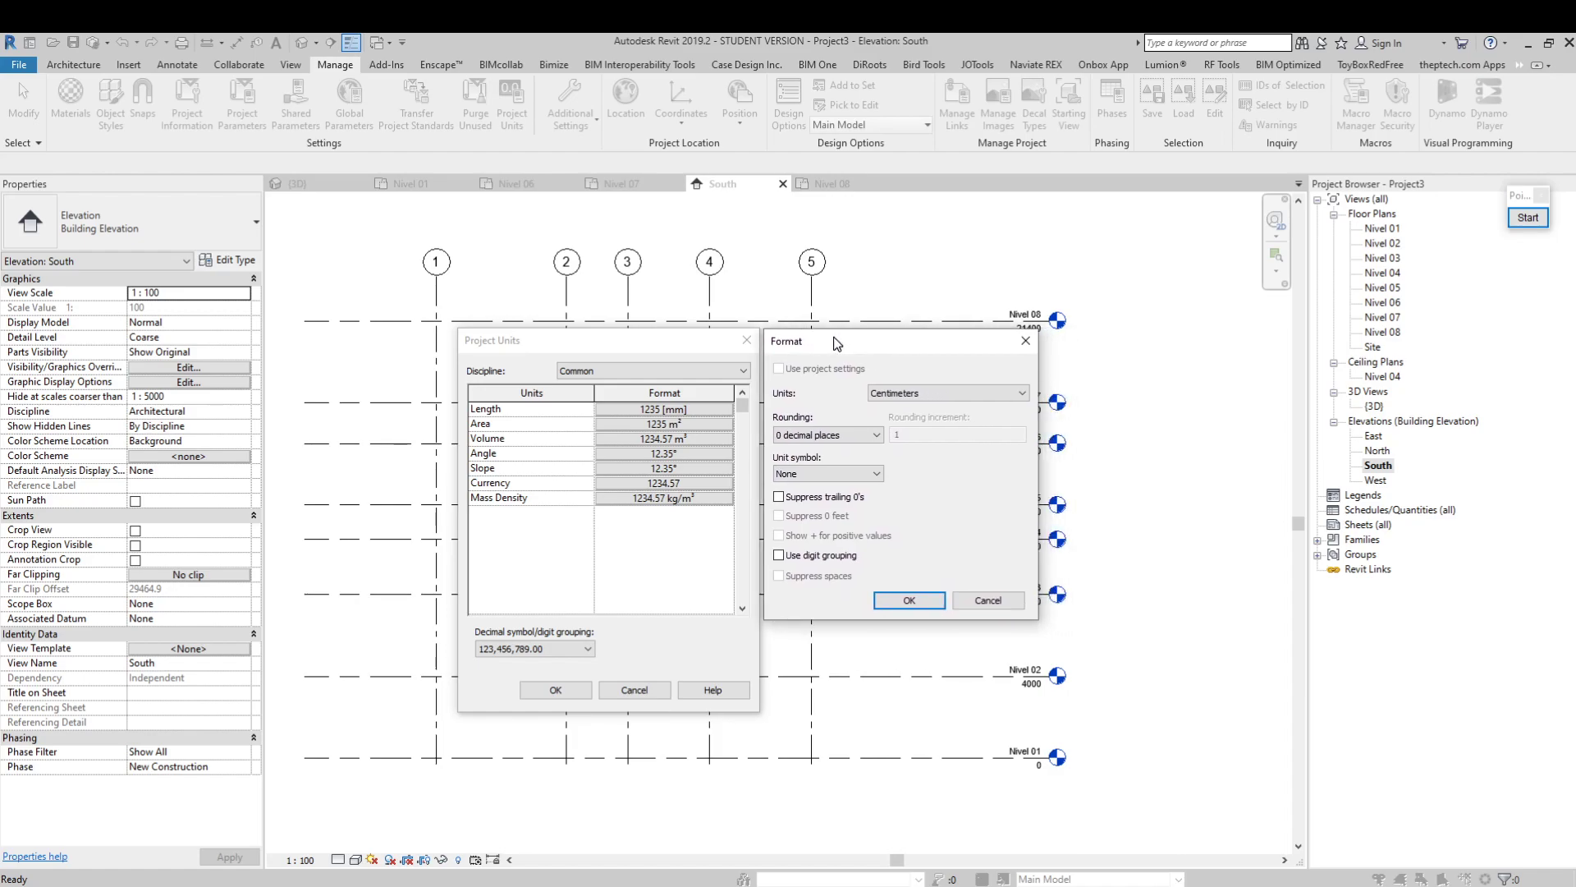
pyautogui.click(911, 600)
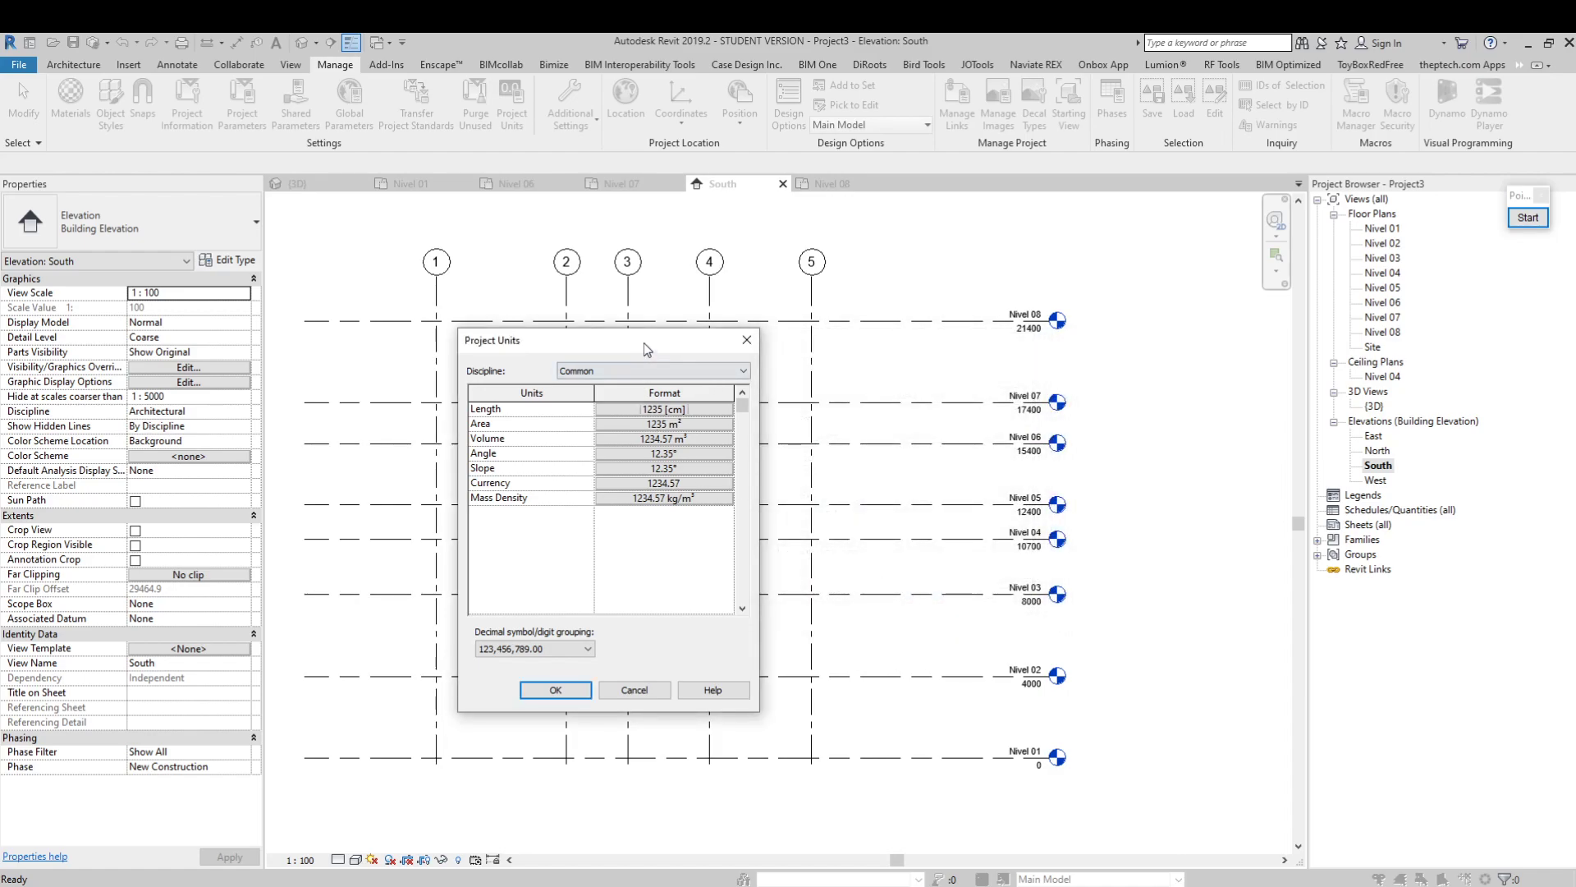
pyautogui.moveTo(644, 343); pyautogui.dragTo(654, 325)
pyautogui.click(580, 672)
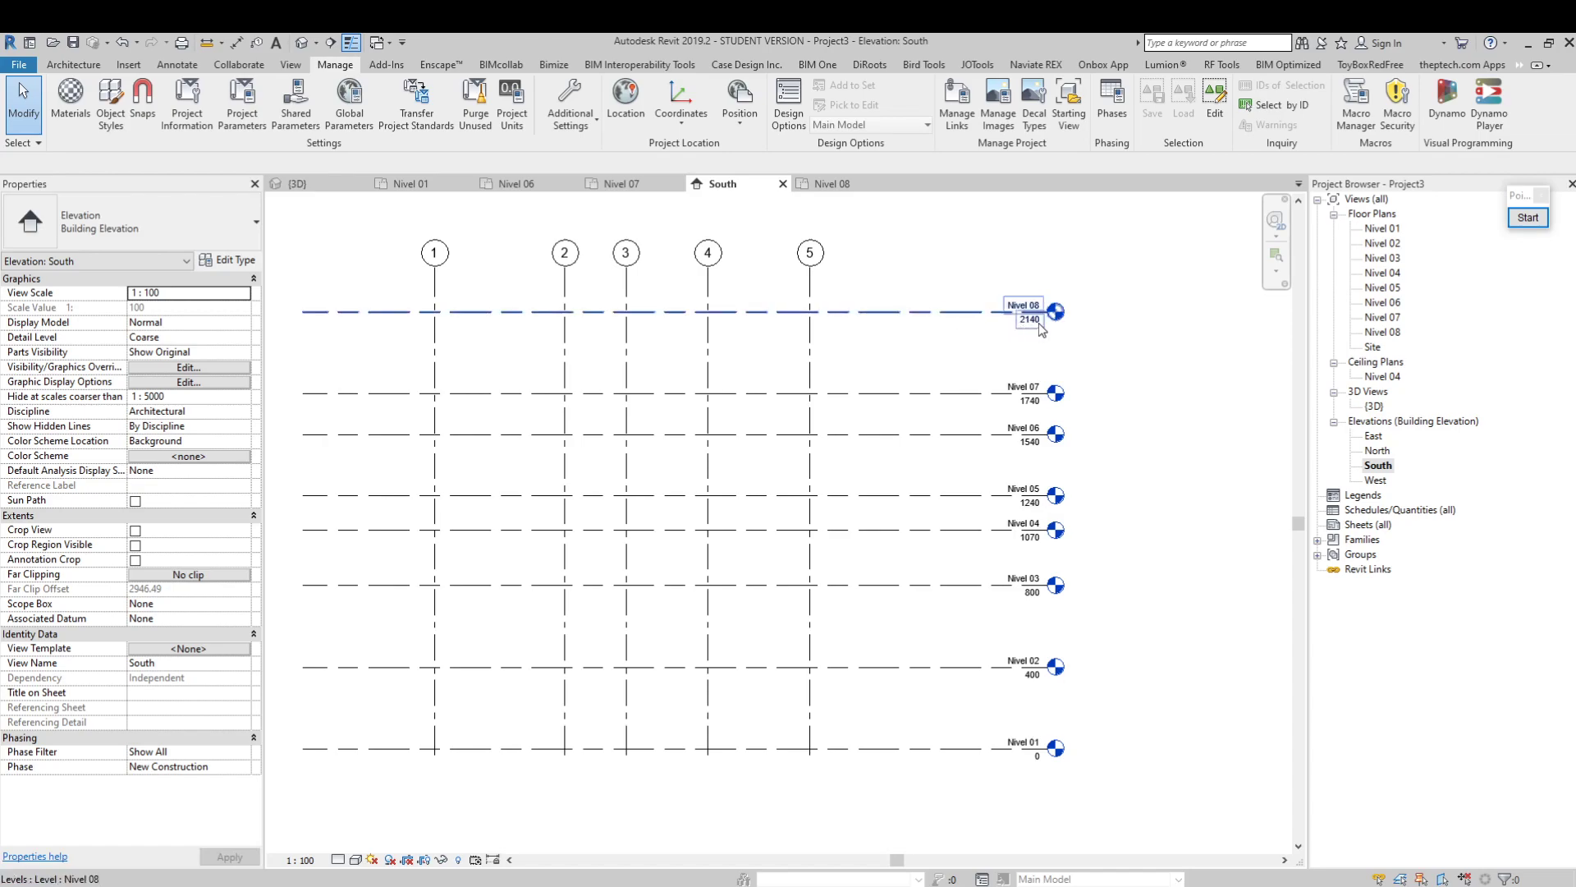
# Examine the level elevations in the South view and the spacing dimensions of Nivel 03 in the new units
pyautogui.moveTo(1155, 386); pyautogui.dragTo(1112, 348, button='middle')
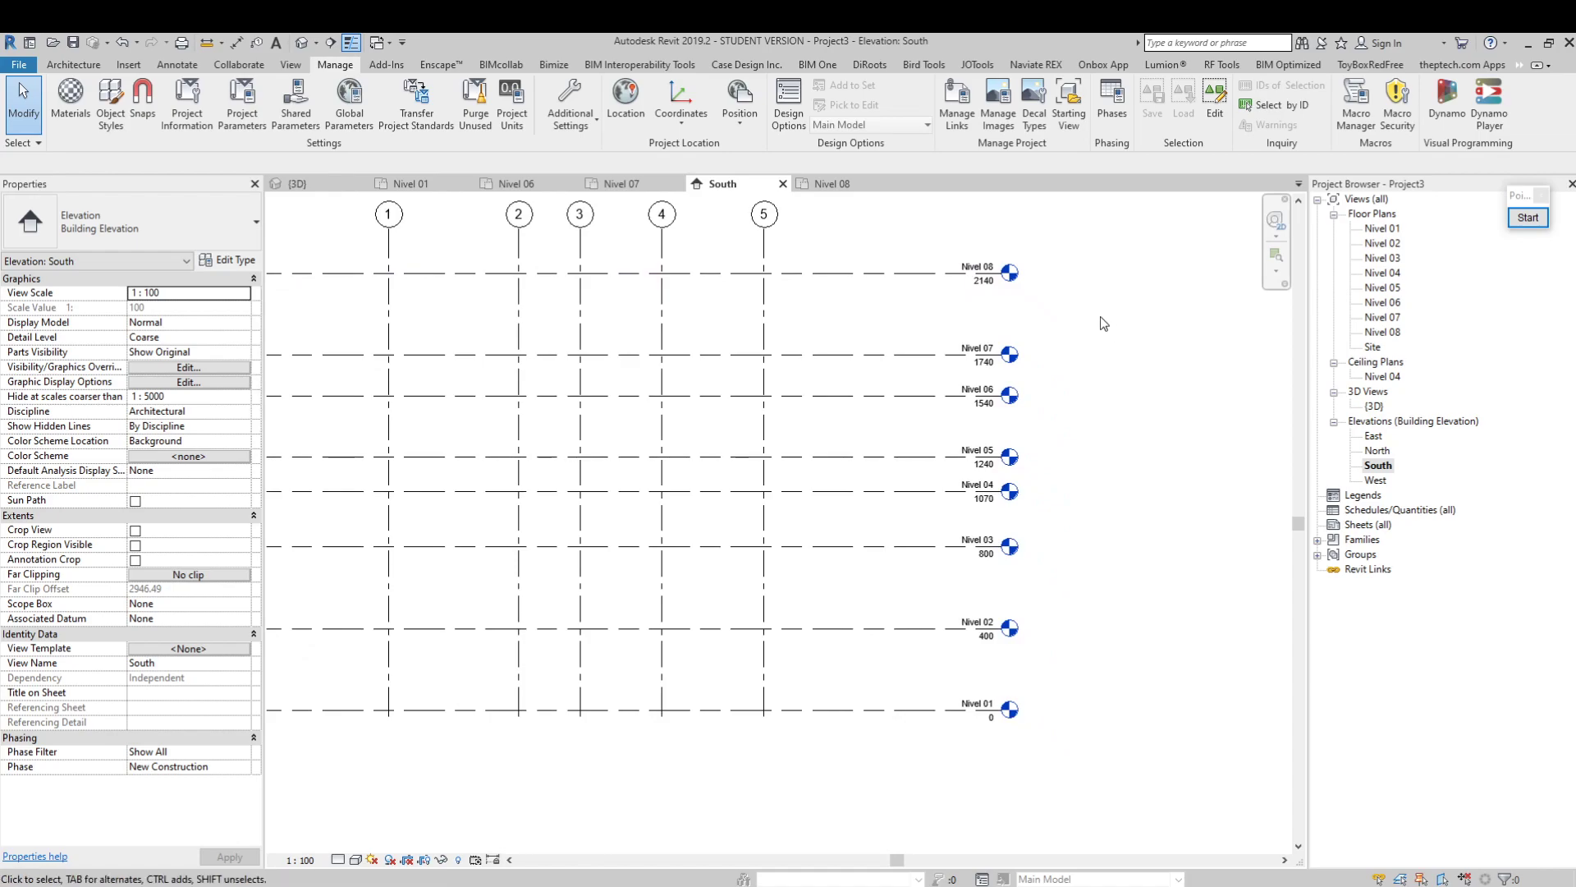
pyautogui.moveTo(626, 351); pyautogui.dragTo(673, 371, button='middle')
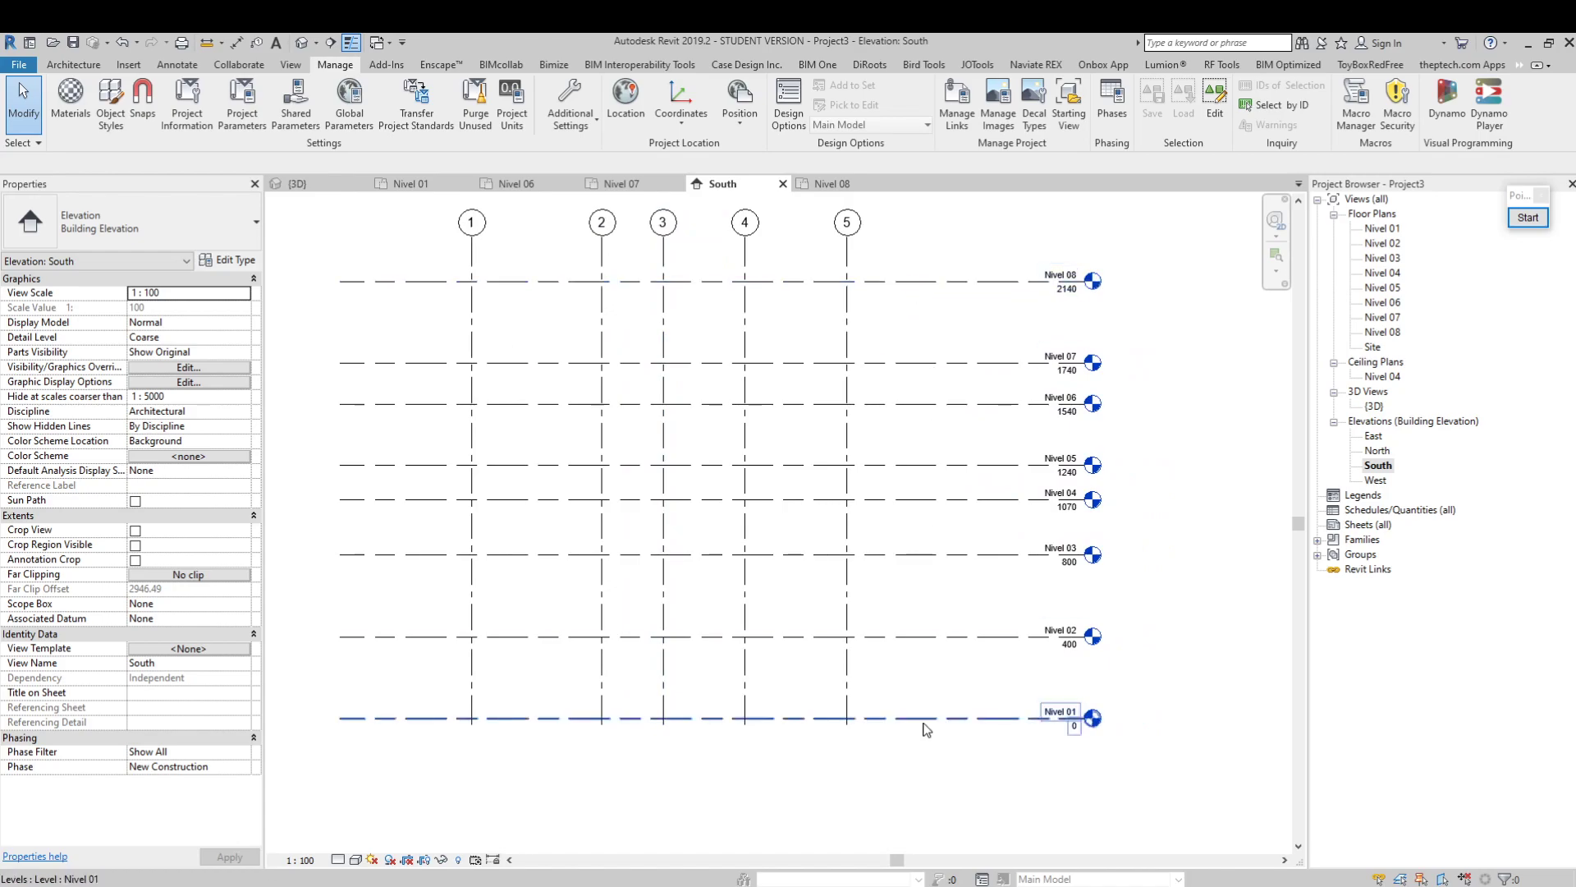
pyautogui.scroll(1, 965, 628)
pyautogui.moveTo(998, 597); pyautogui.dragTo(956, 675, button='middle')
pyautogui.scroll(-2, 967, 609)
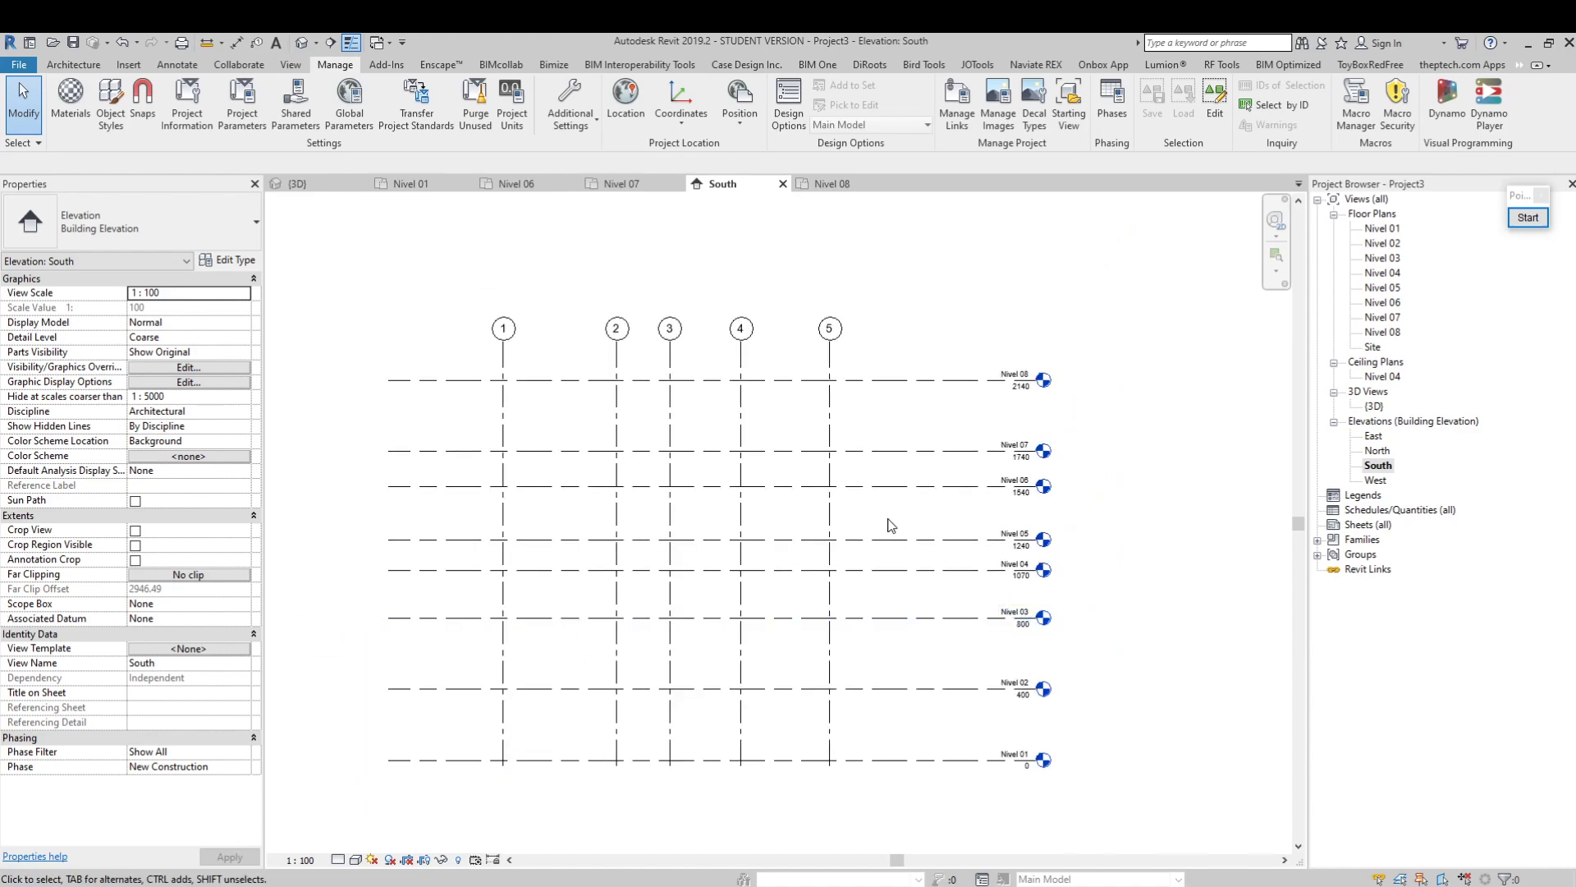
pyautogui.click(947, 622)
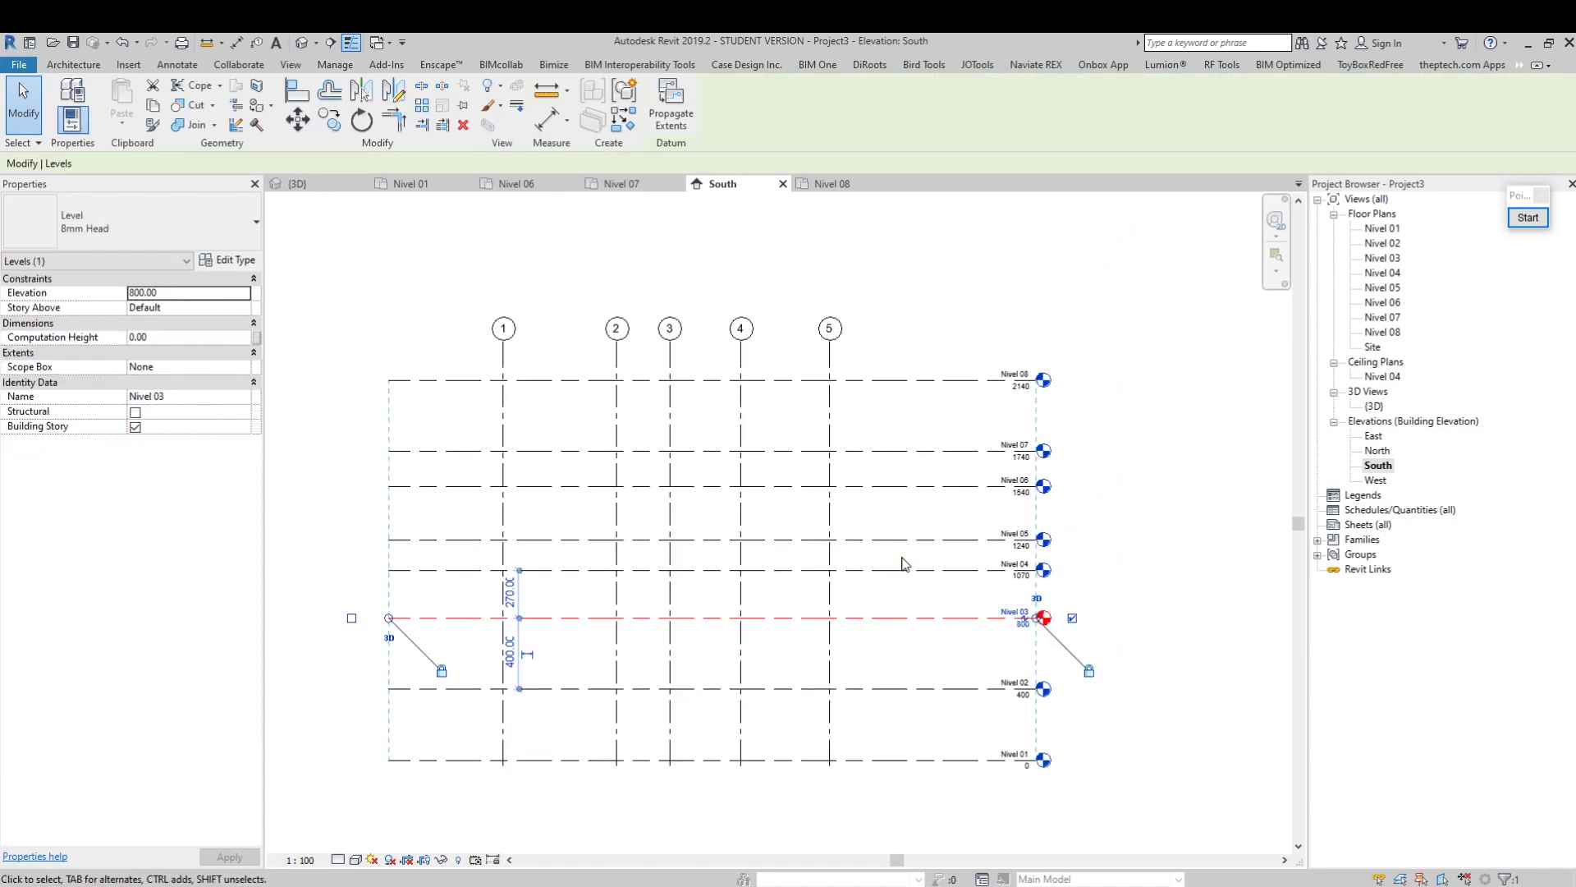
pyautogui.scroll(1, 964, 719)
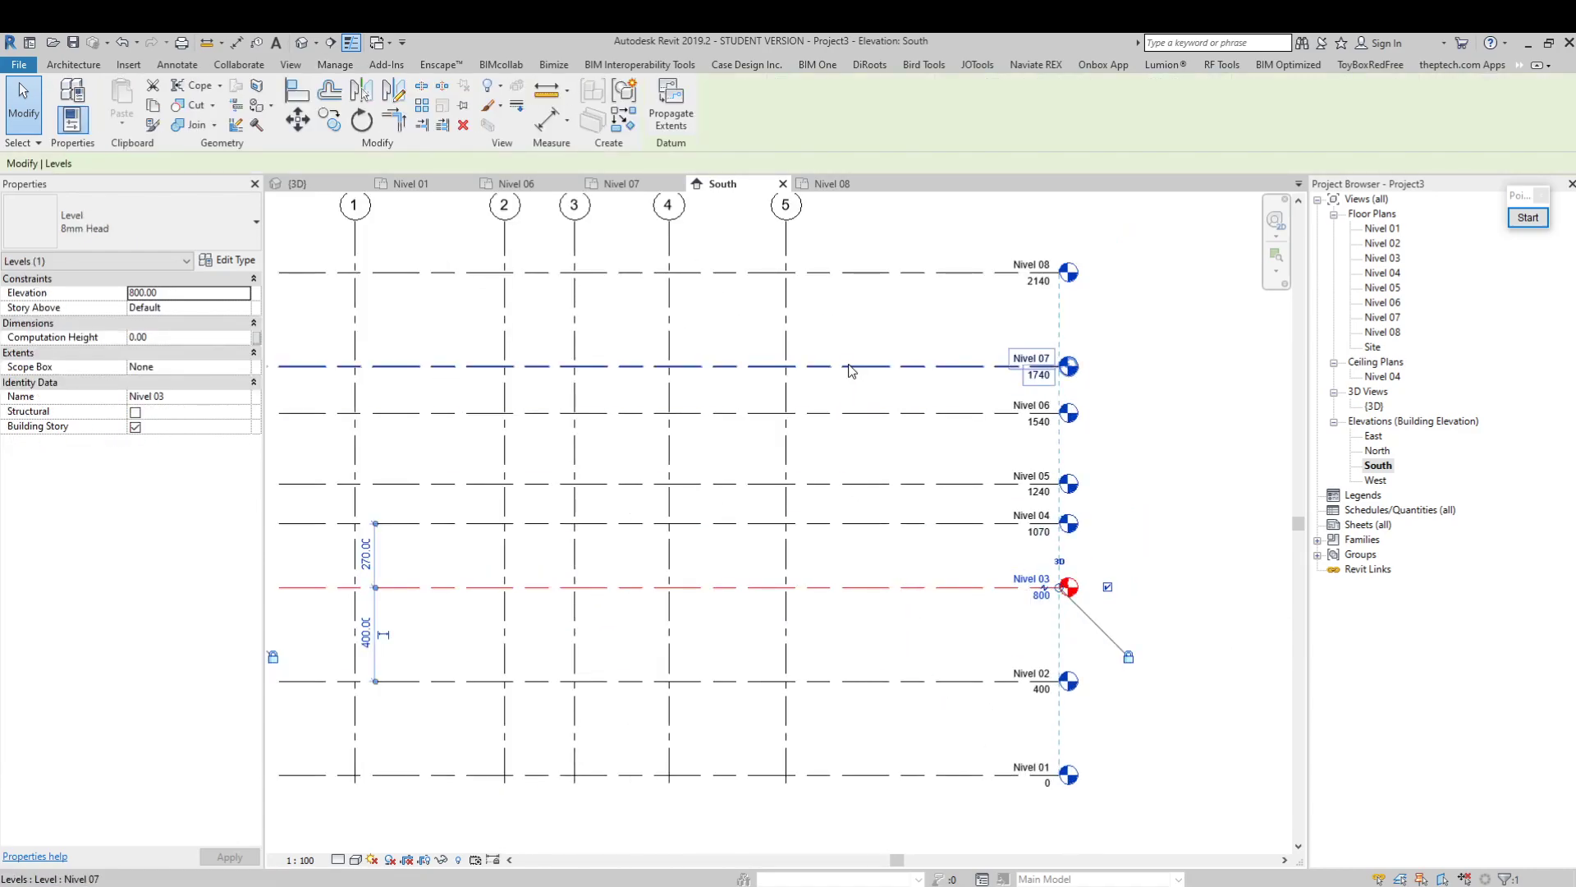
pyautogui.click(898, 622)
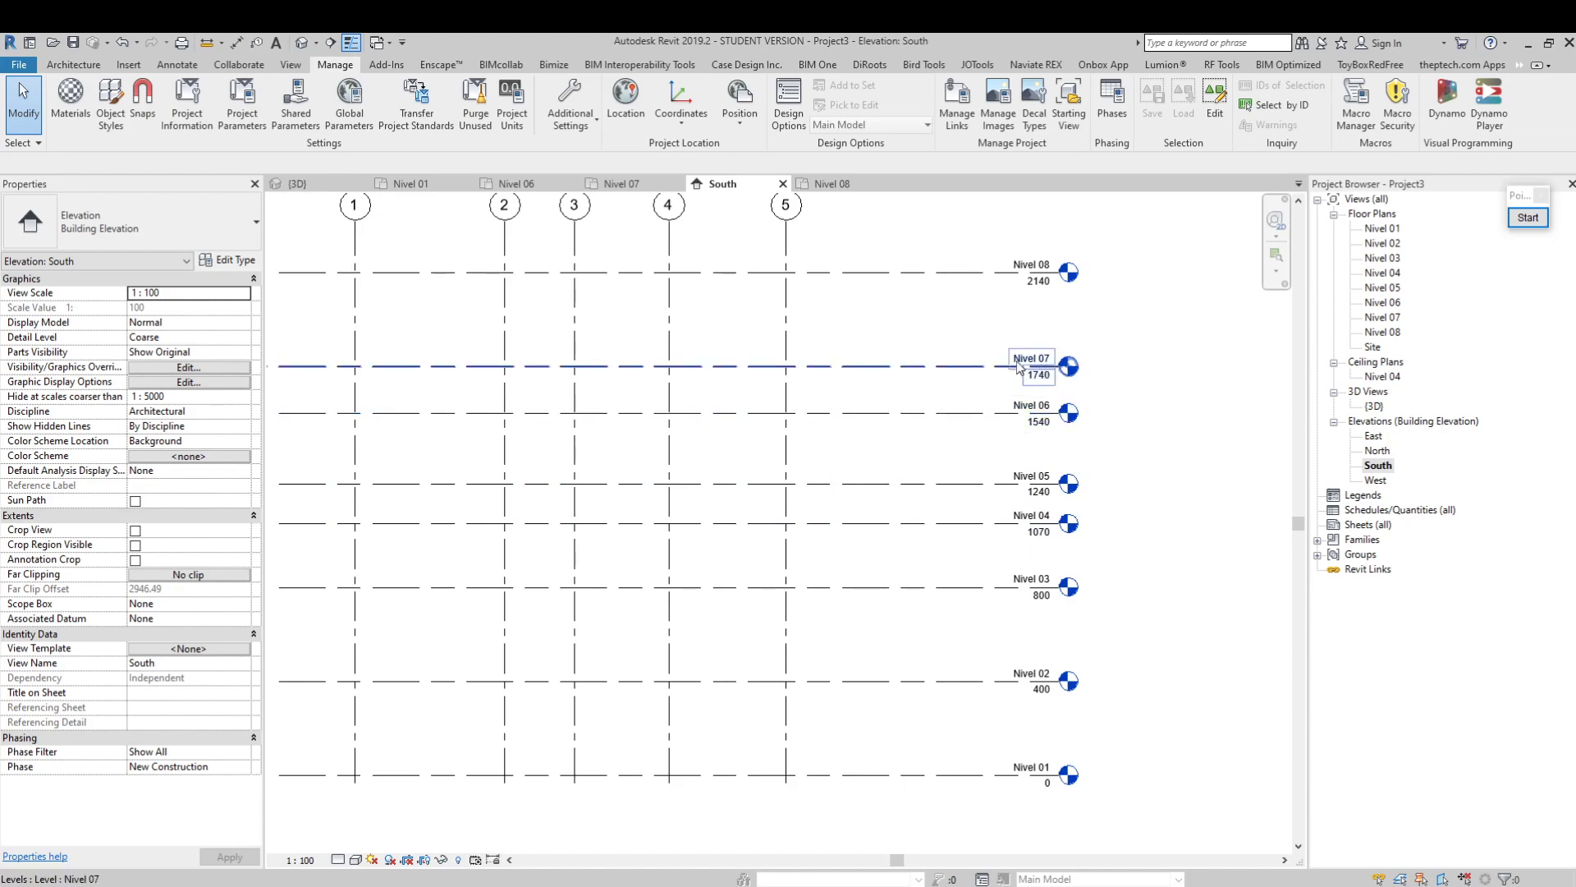
# Examine the elevation labels of the lower levels, from Nivel 01 to Nivel 03, up close
pyautogui.moveTo(950, 323); pyautogui.dragTo(951, 352, button='middle')
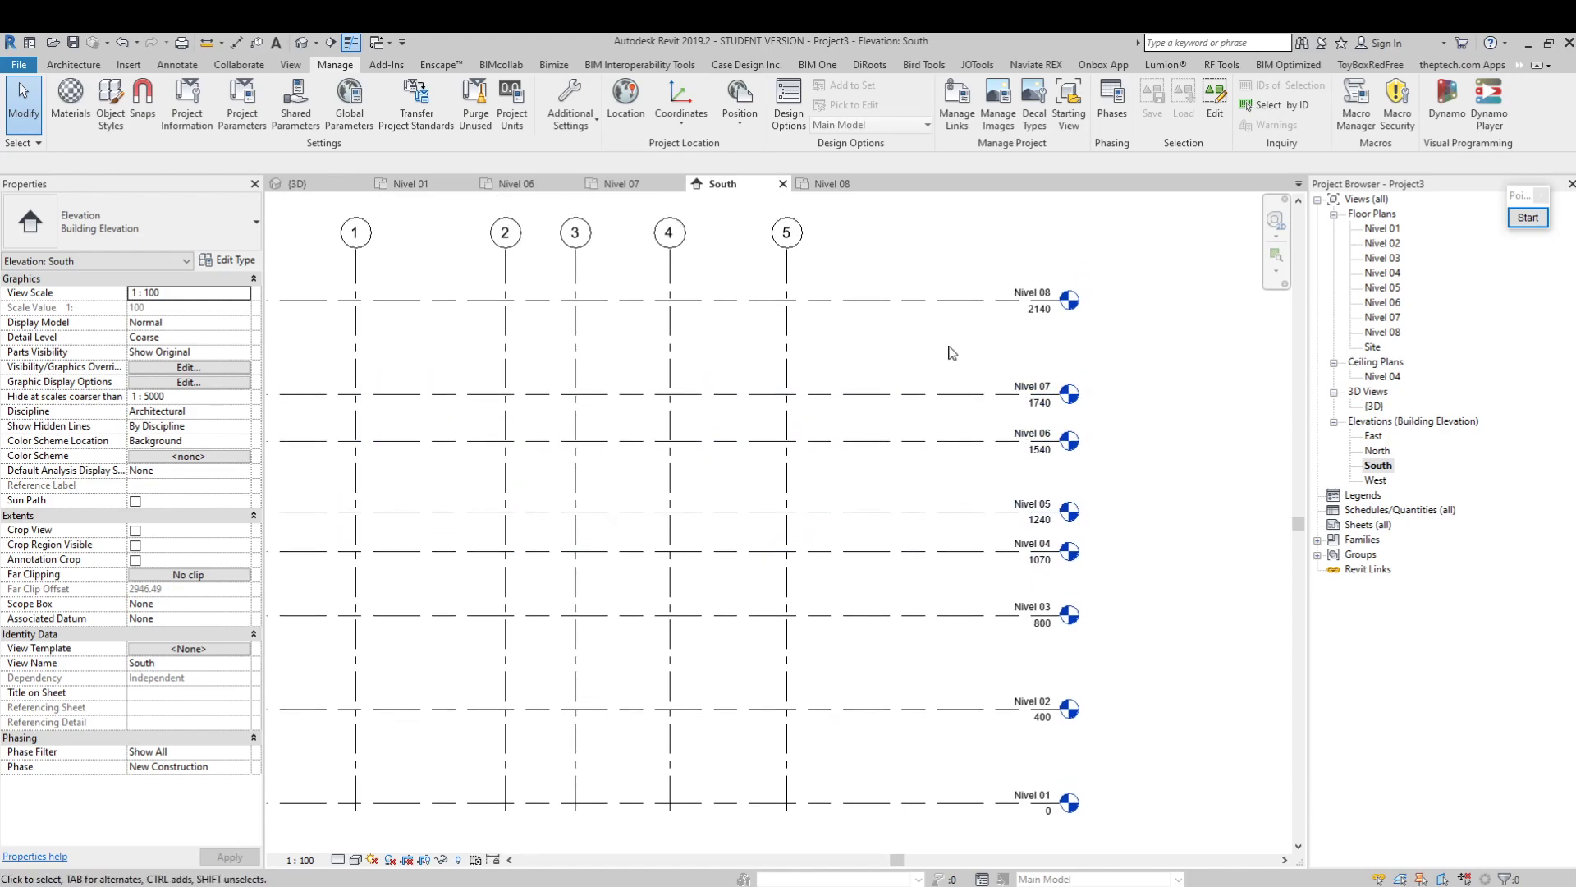
pyautogui.scroll(2, 1028, 791)
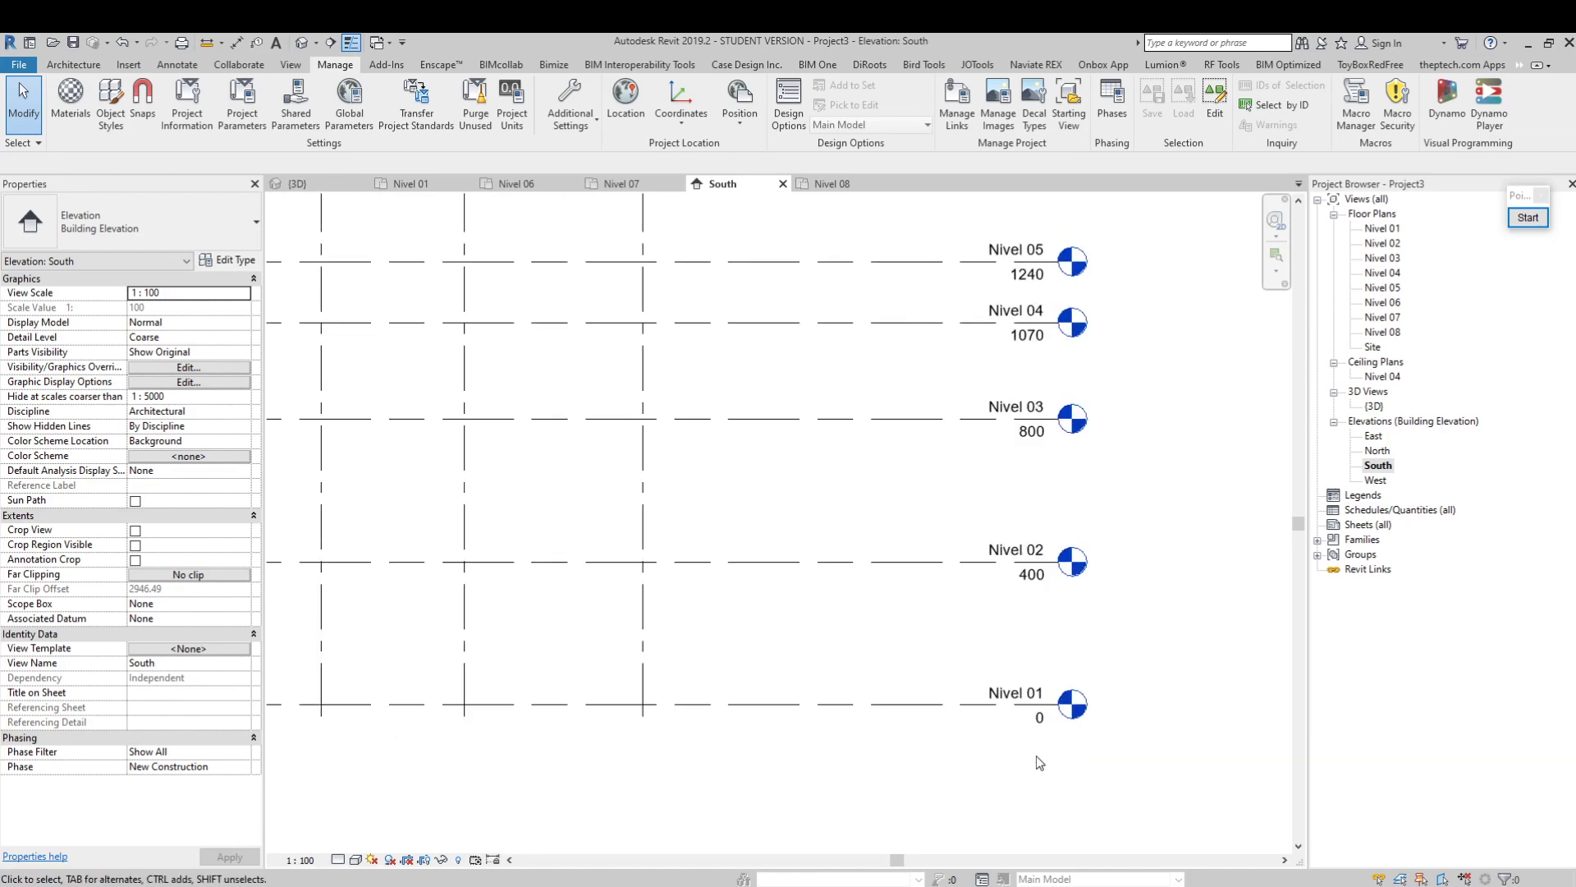
pyautogui.scroll(2, 1052, 726)
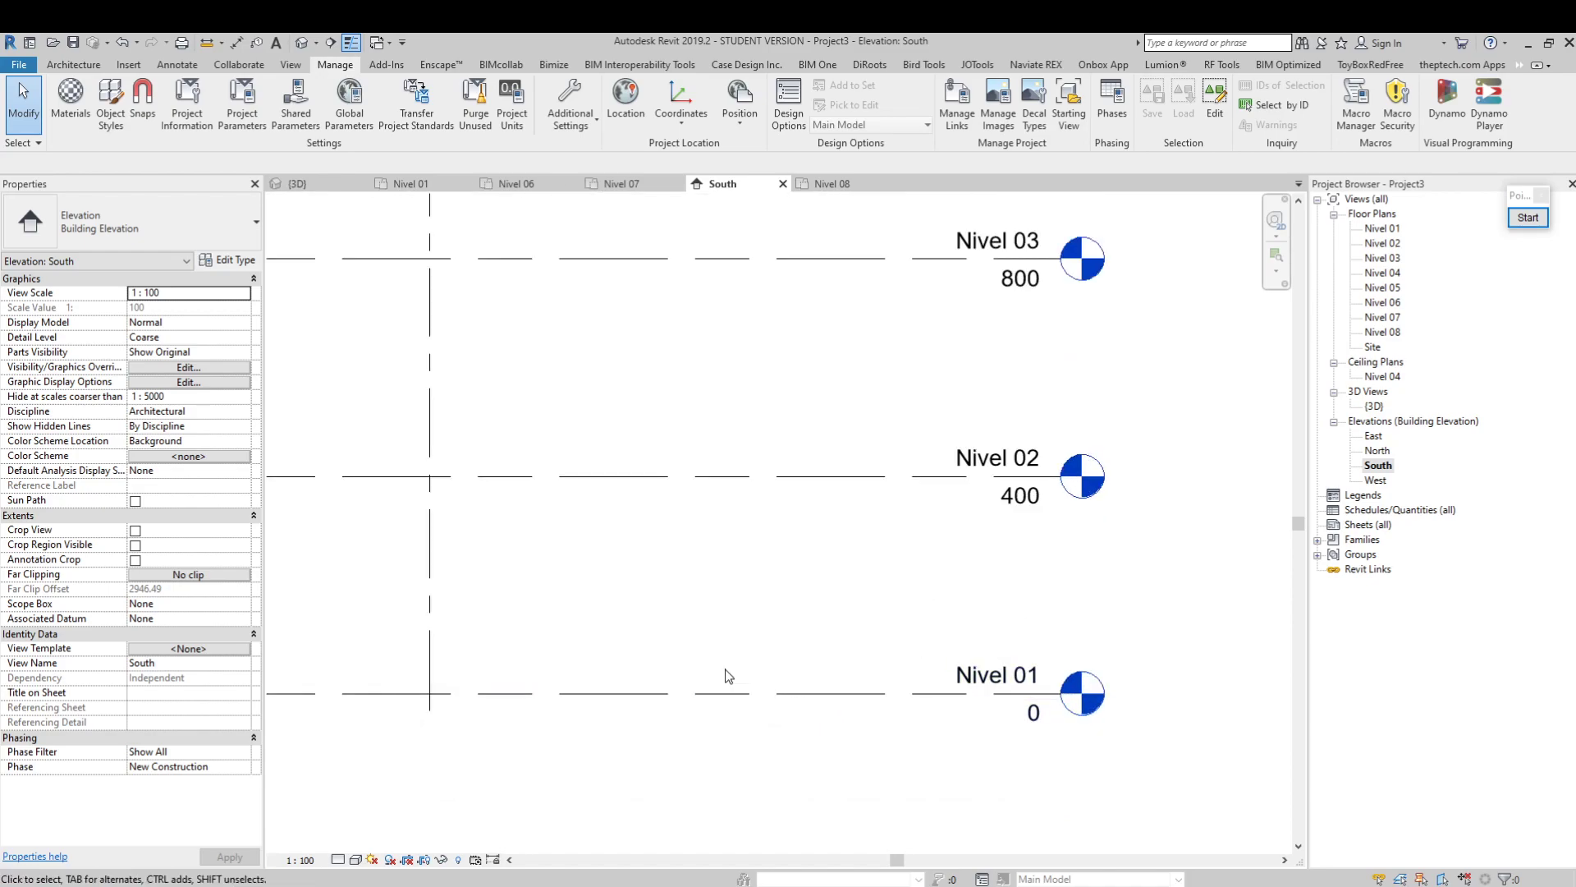
pyautogui.scroll(1, 953, 673)
pyautogui.scroll(-1, 950, 672)
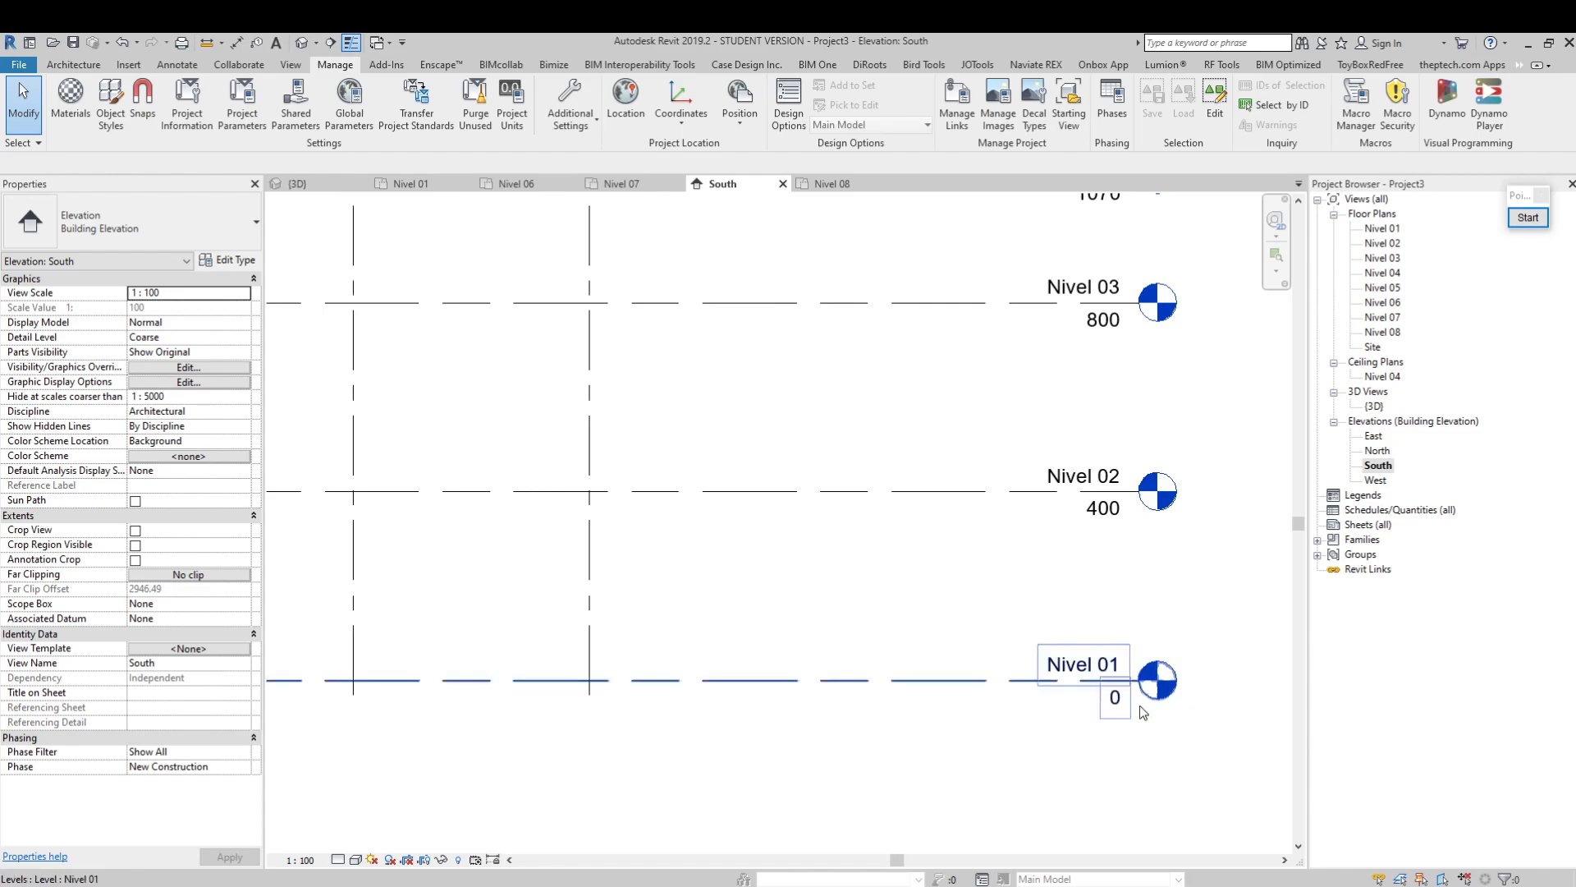
pyautogui.scroll(-2, 1129, 703)
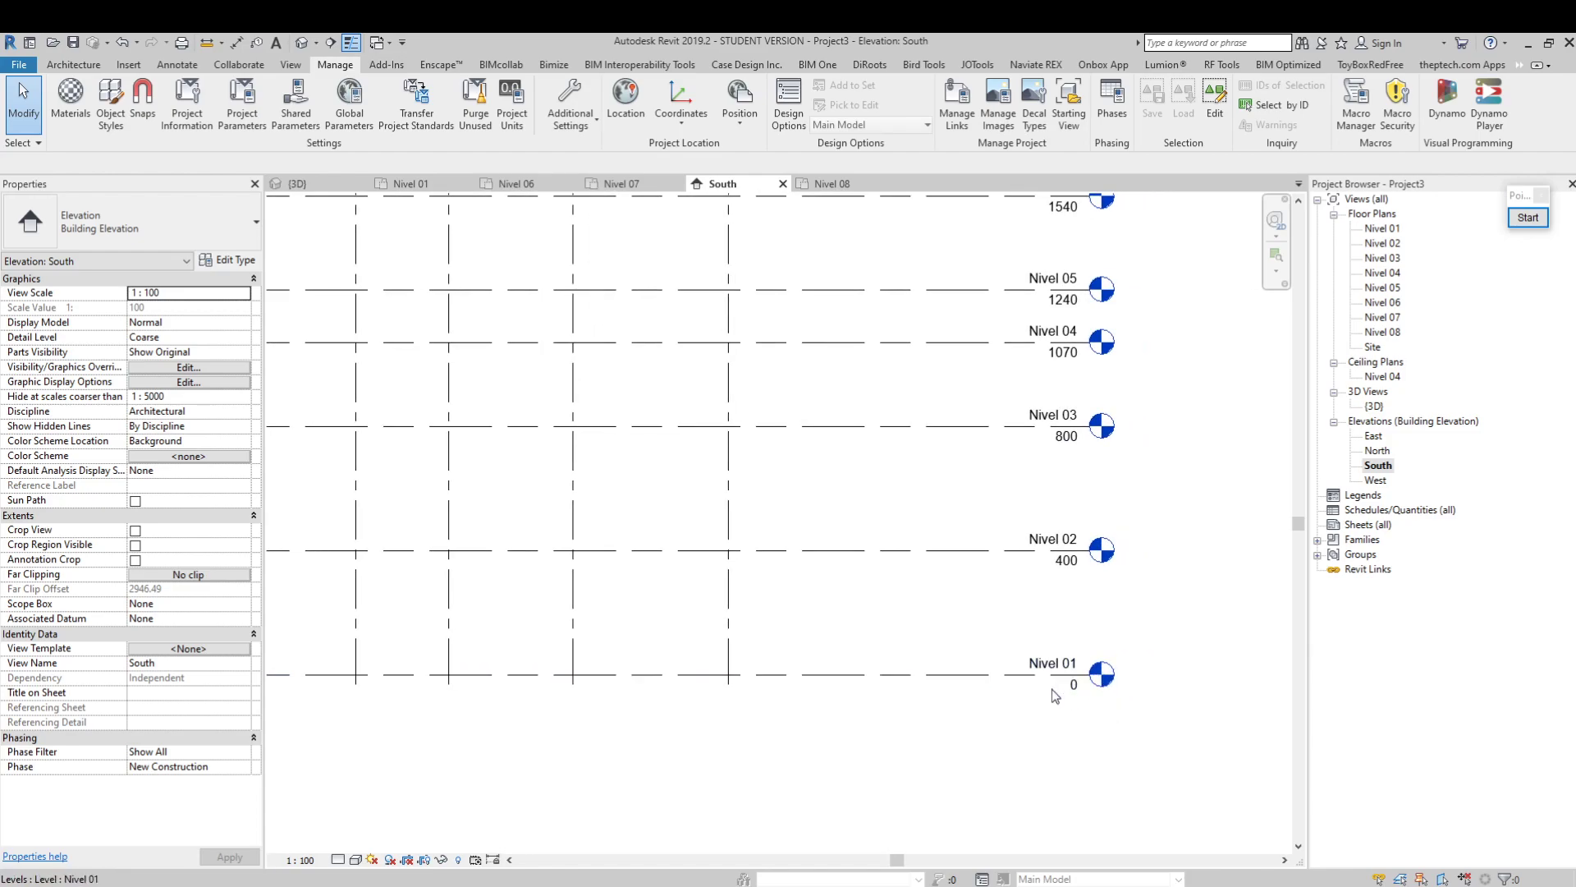
pyautogui.scroll(1, 1000, 699)
pyautogui.scroll(-1, 1052, 702)
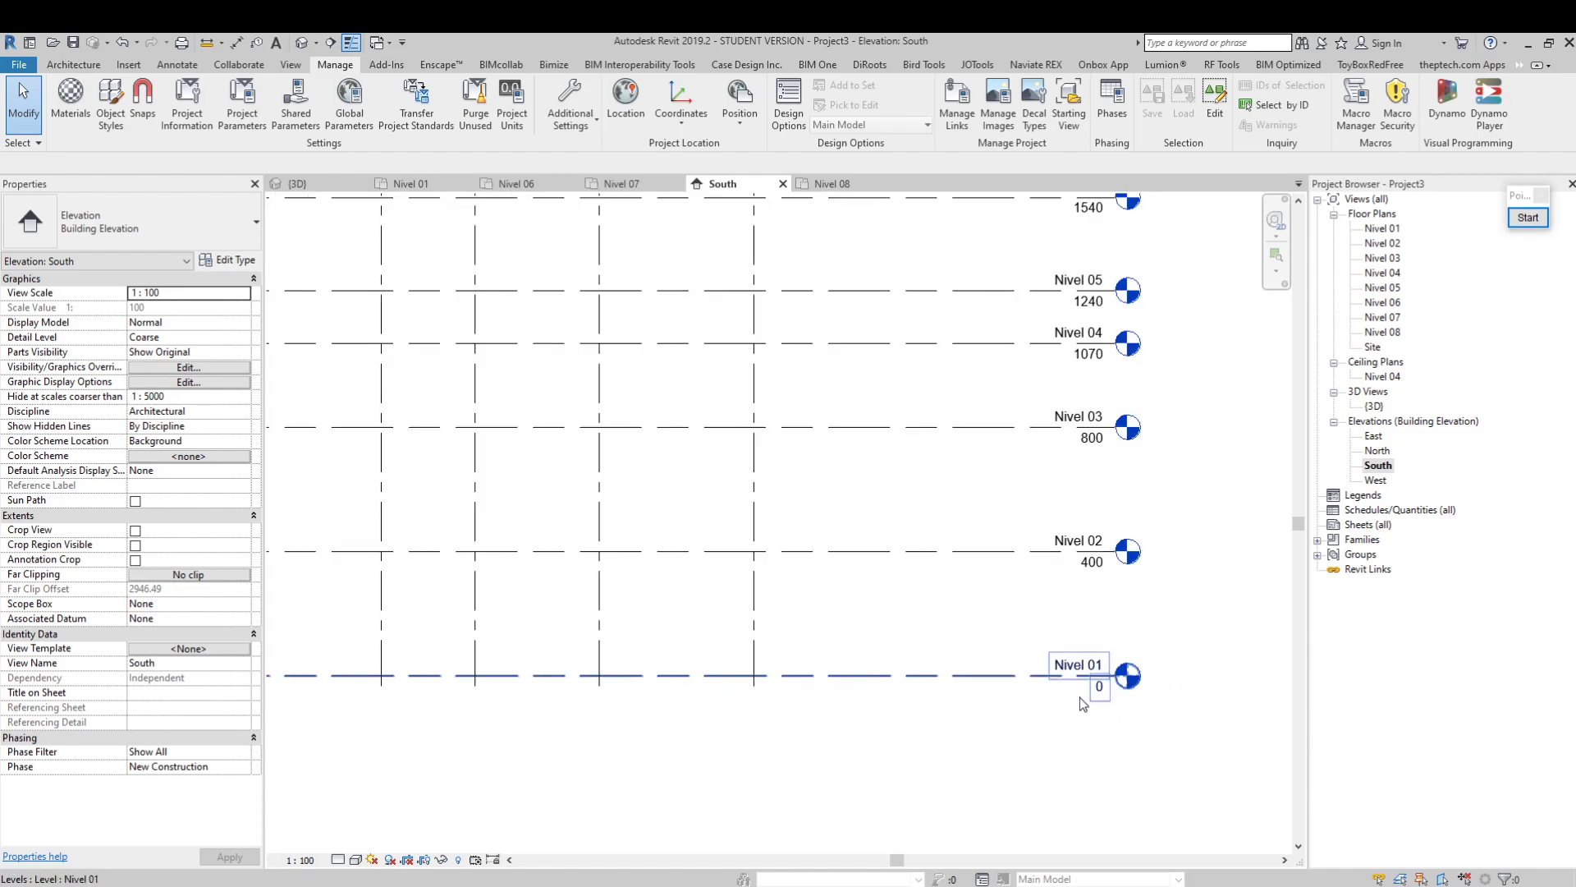
pyautogui.click(980, 553)
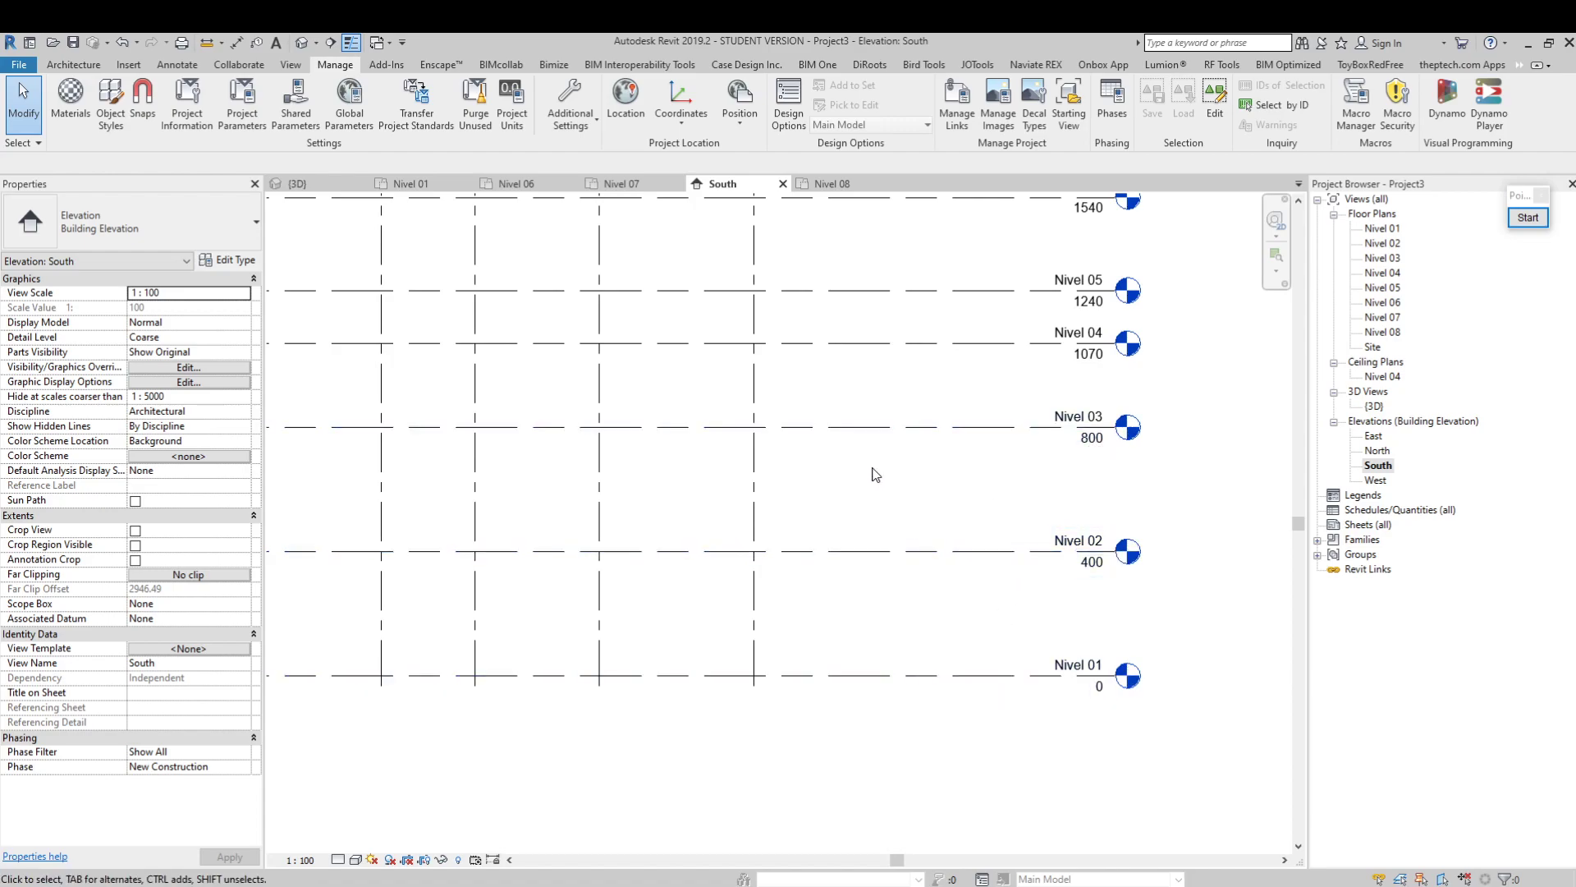
# Set the elevation of level Nivel 03 to 500 through its level label in the South view
pyautogui.scroll(-2, 875, 468)
pyautogui.moveTo(883, 450); pyautogui.dragTo(932, 518, button='middle')
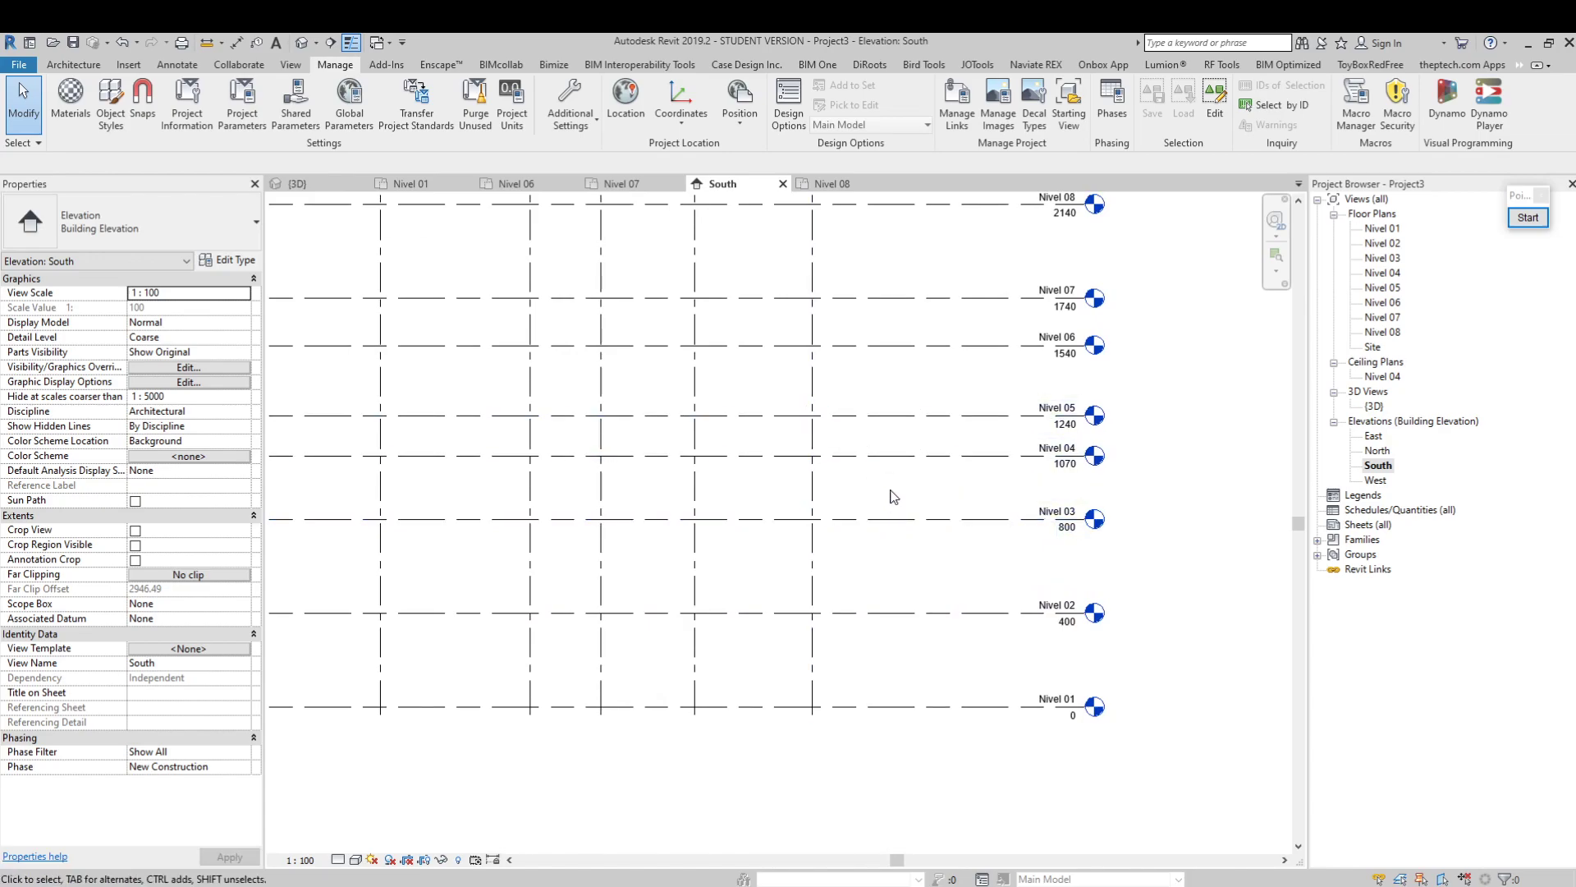
pyautogui.click(952, 519)
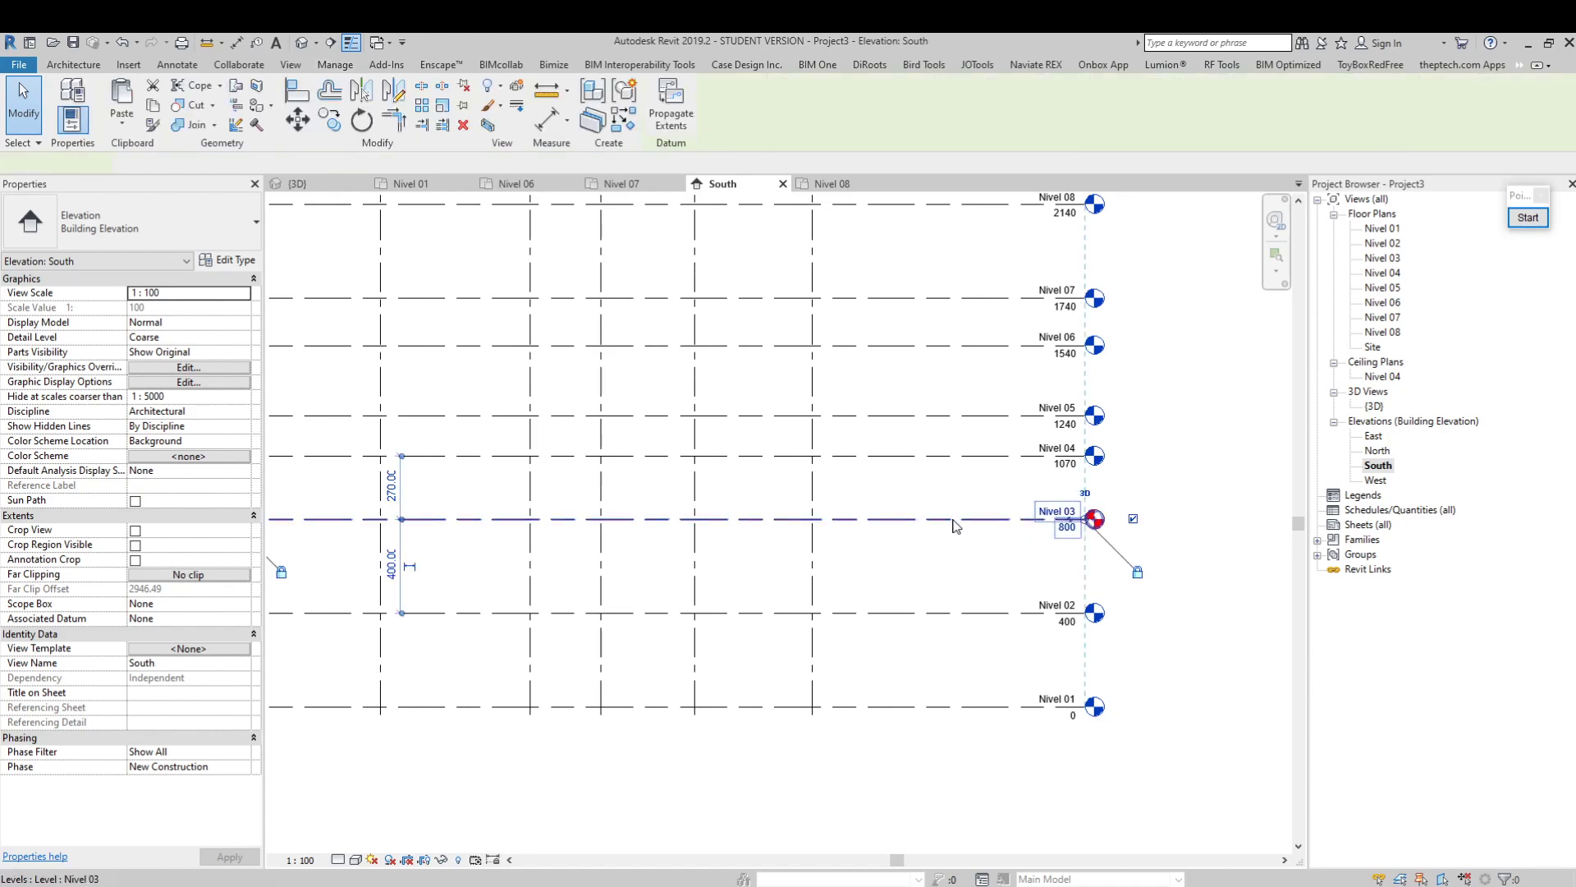
pyautogui.scroll(2, 1072, 530)
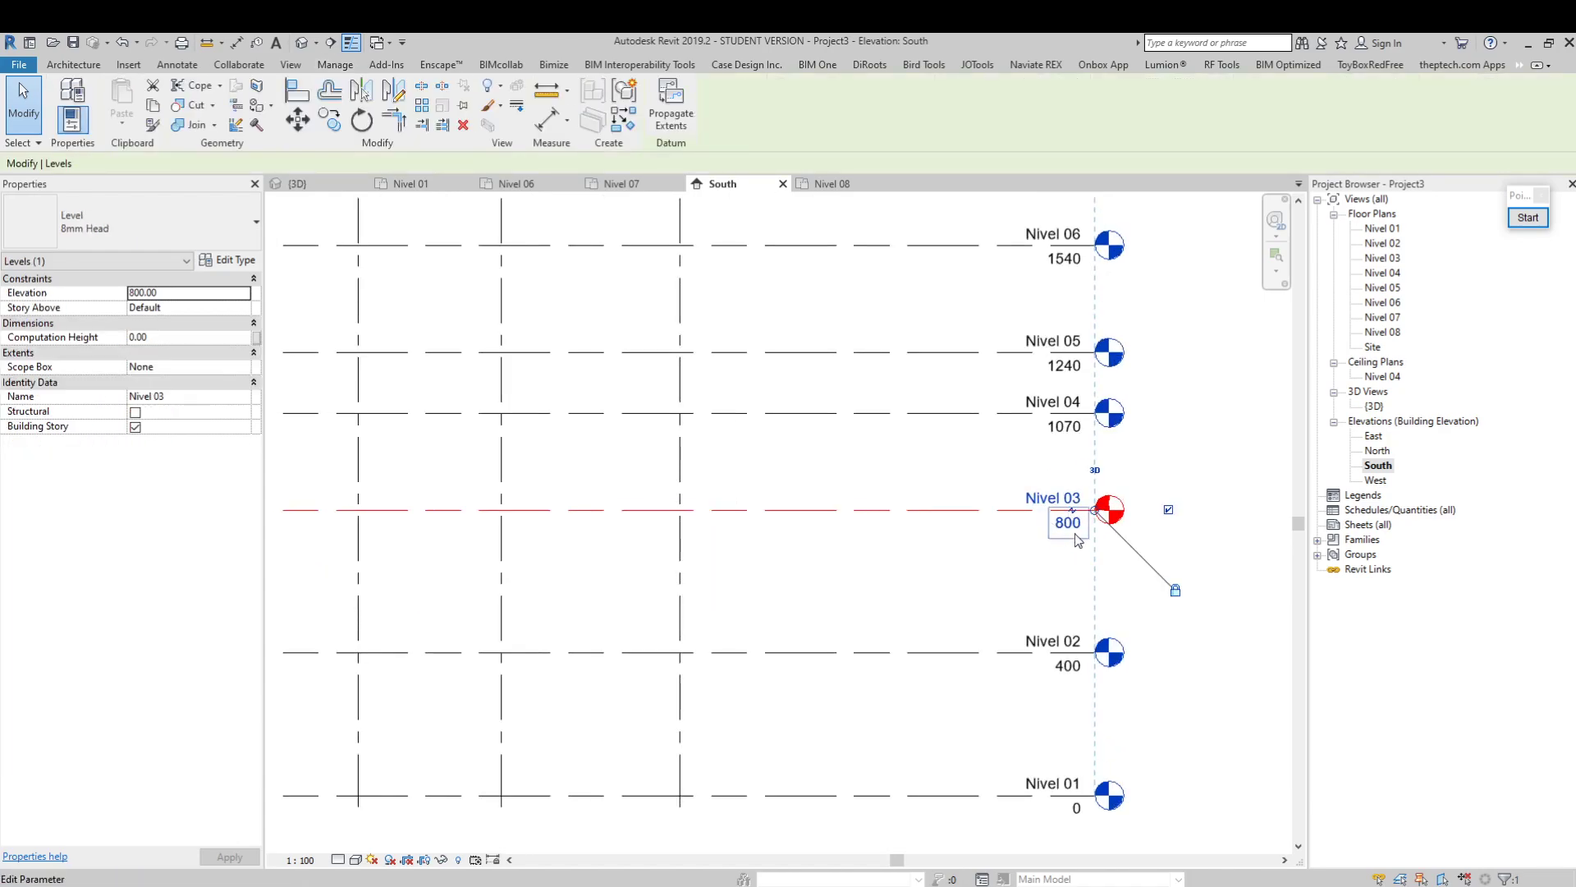
pyautogui.scroll(-1, 1081, 532)
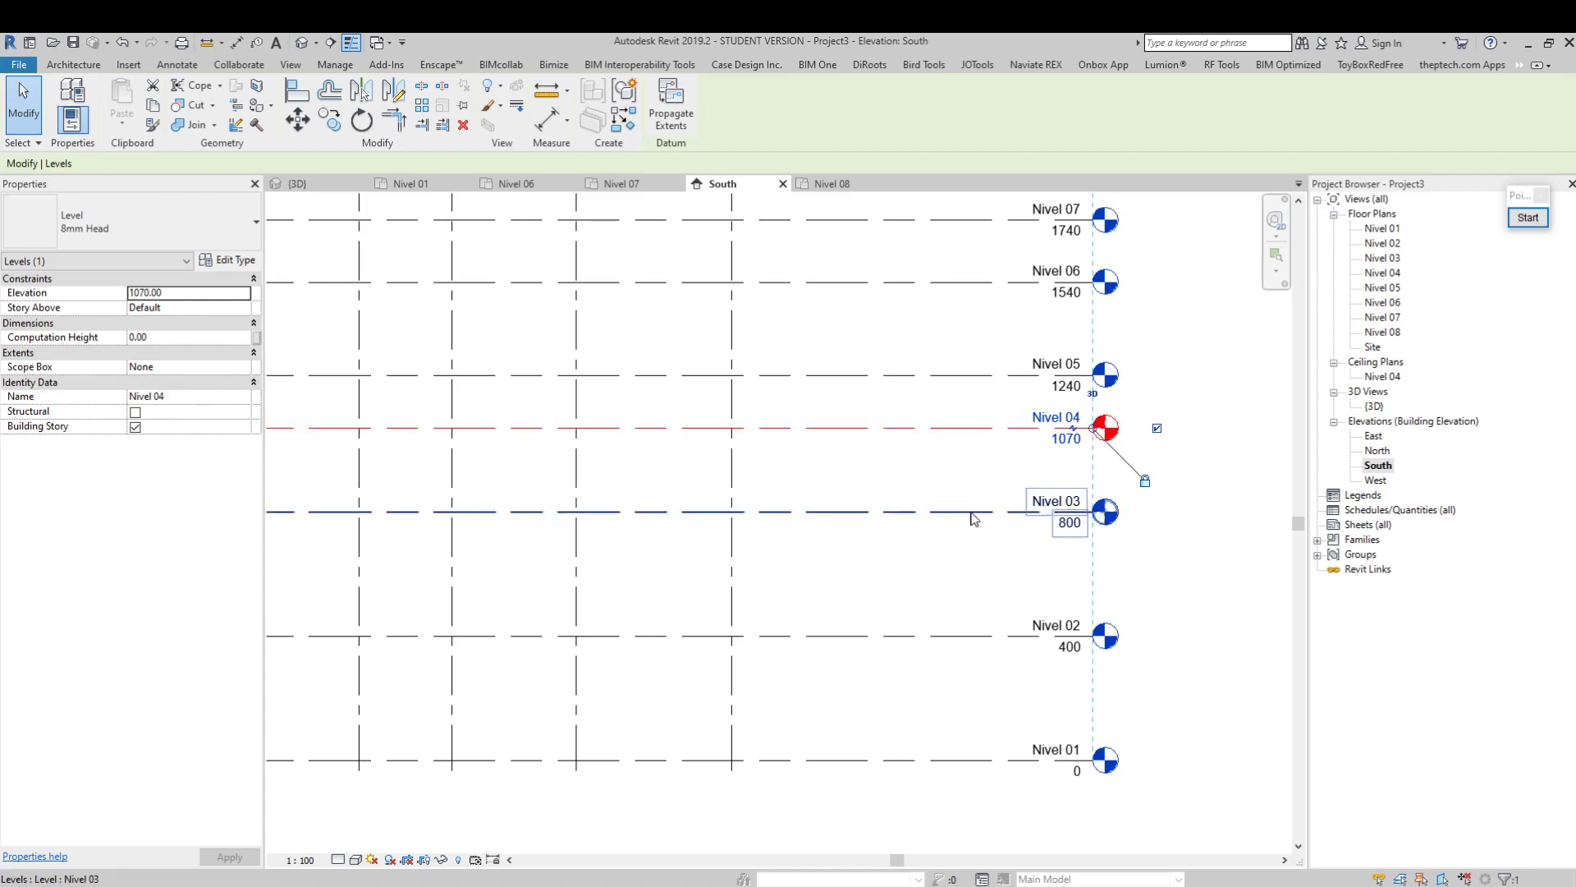
pyautogui.click(1070, 523)
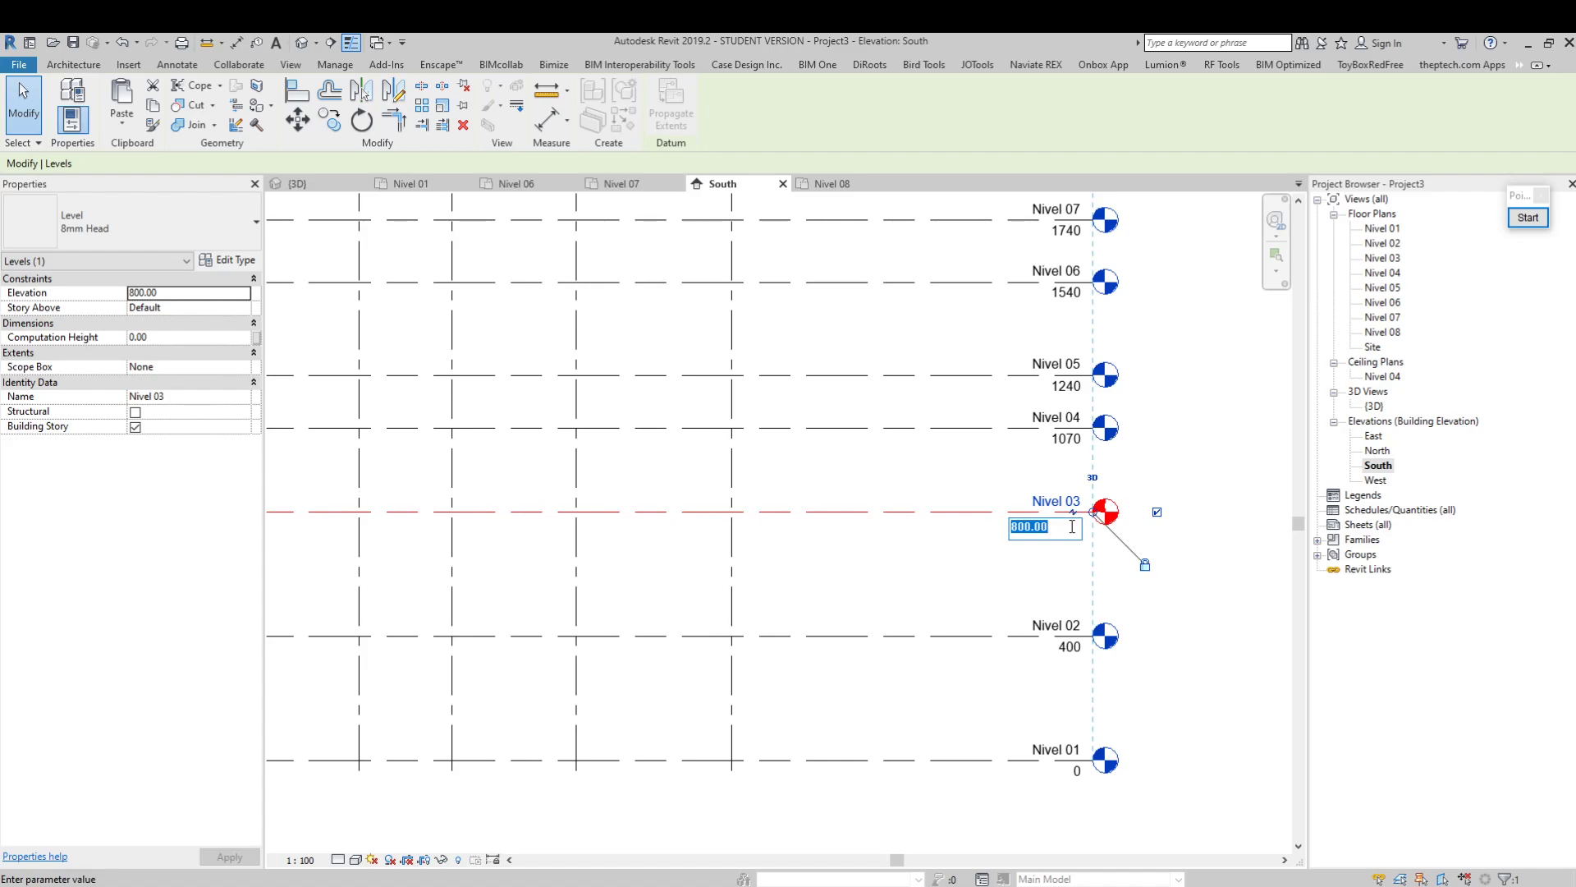
pyautogui.write('500')
pyautogui.press('Return')
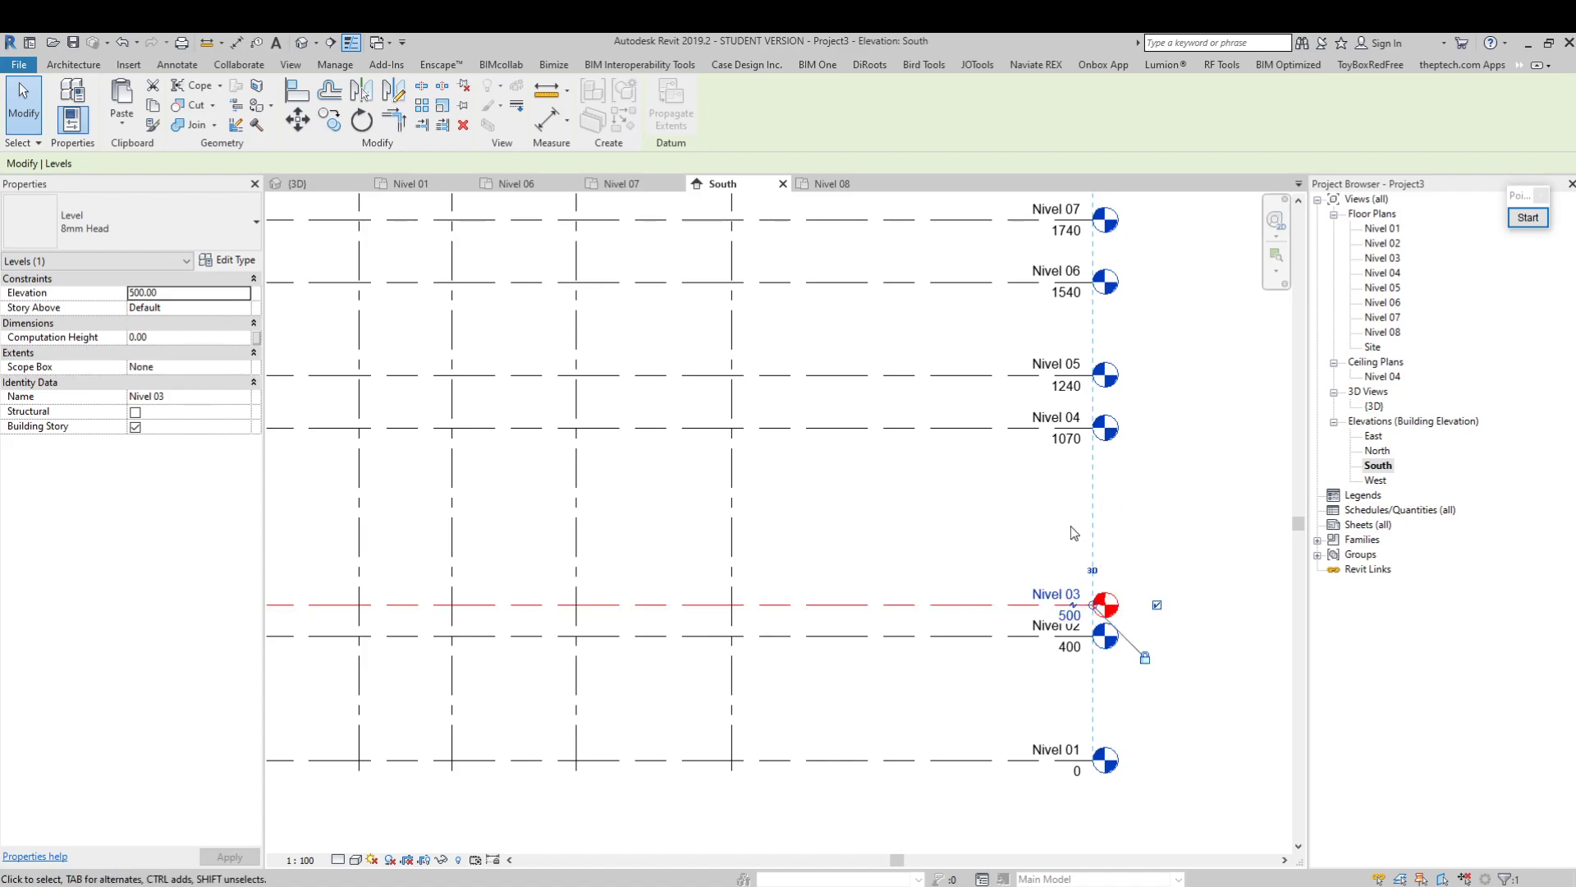
# Change the elevation of level Nivel 03 to 700 through its level label
pyautogui.click(1065, 619)
pyautogui.write('700')
pyautogui.press('Return')
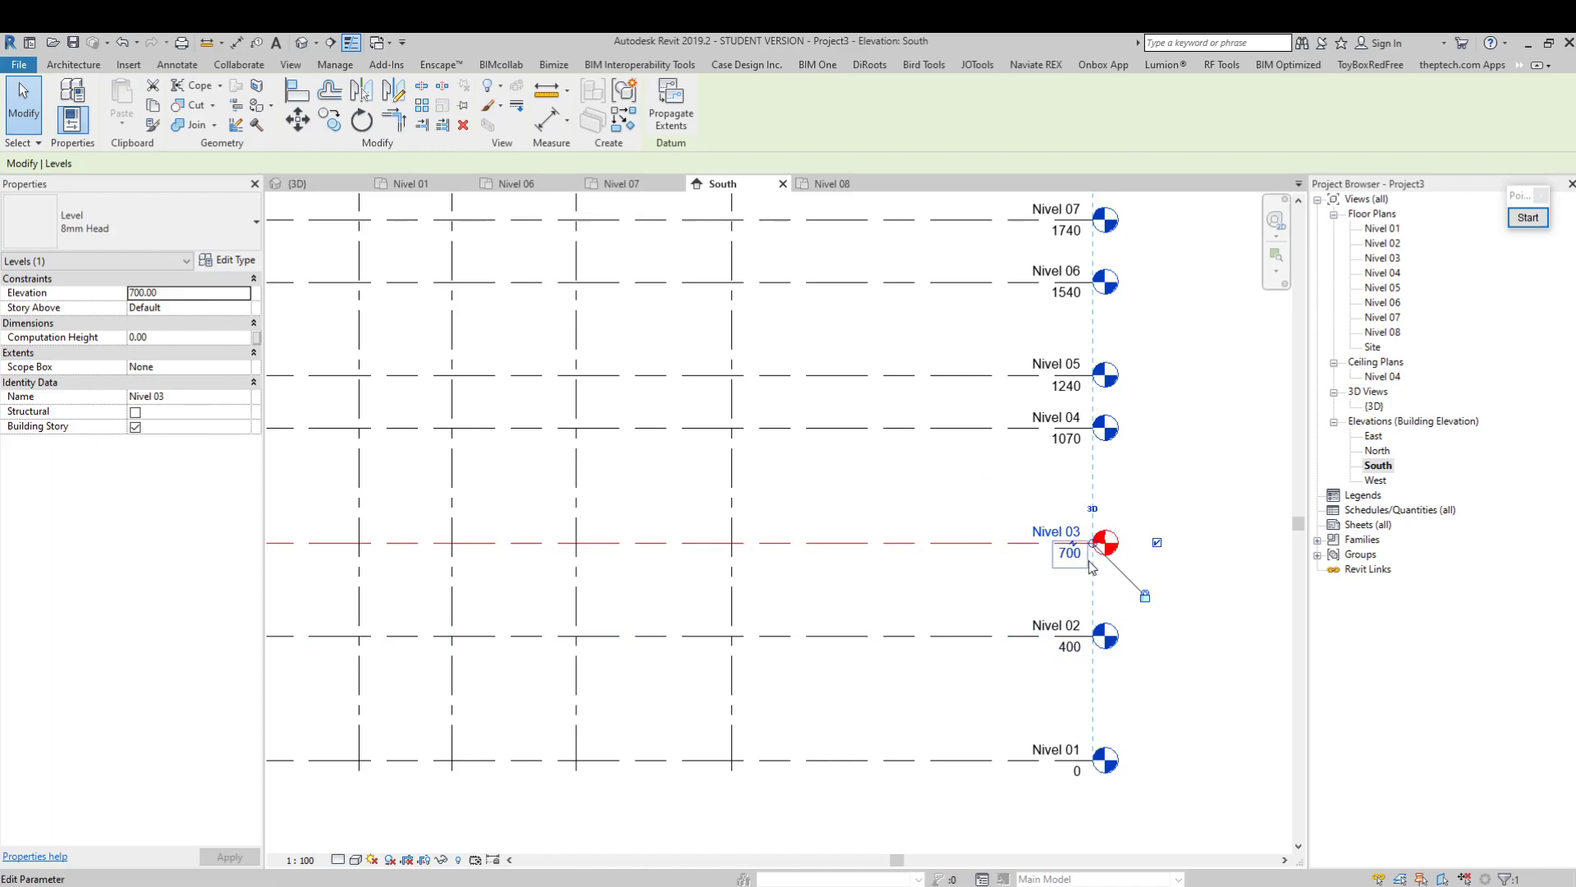
# Open the Elevation property of Nivel 03 for editing, leave its value as it is, and deselect the level
pyautogui.click(185, 293)
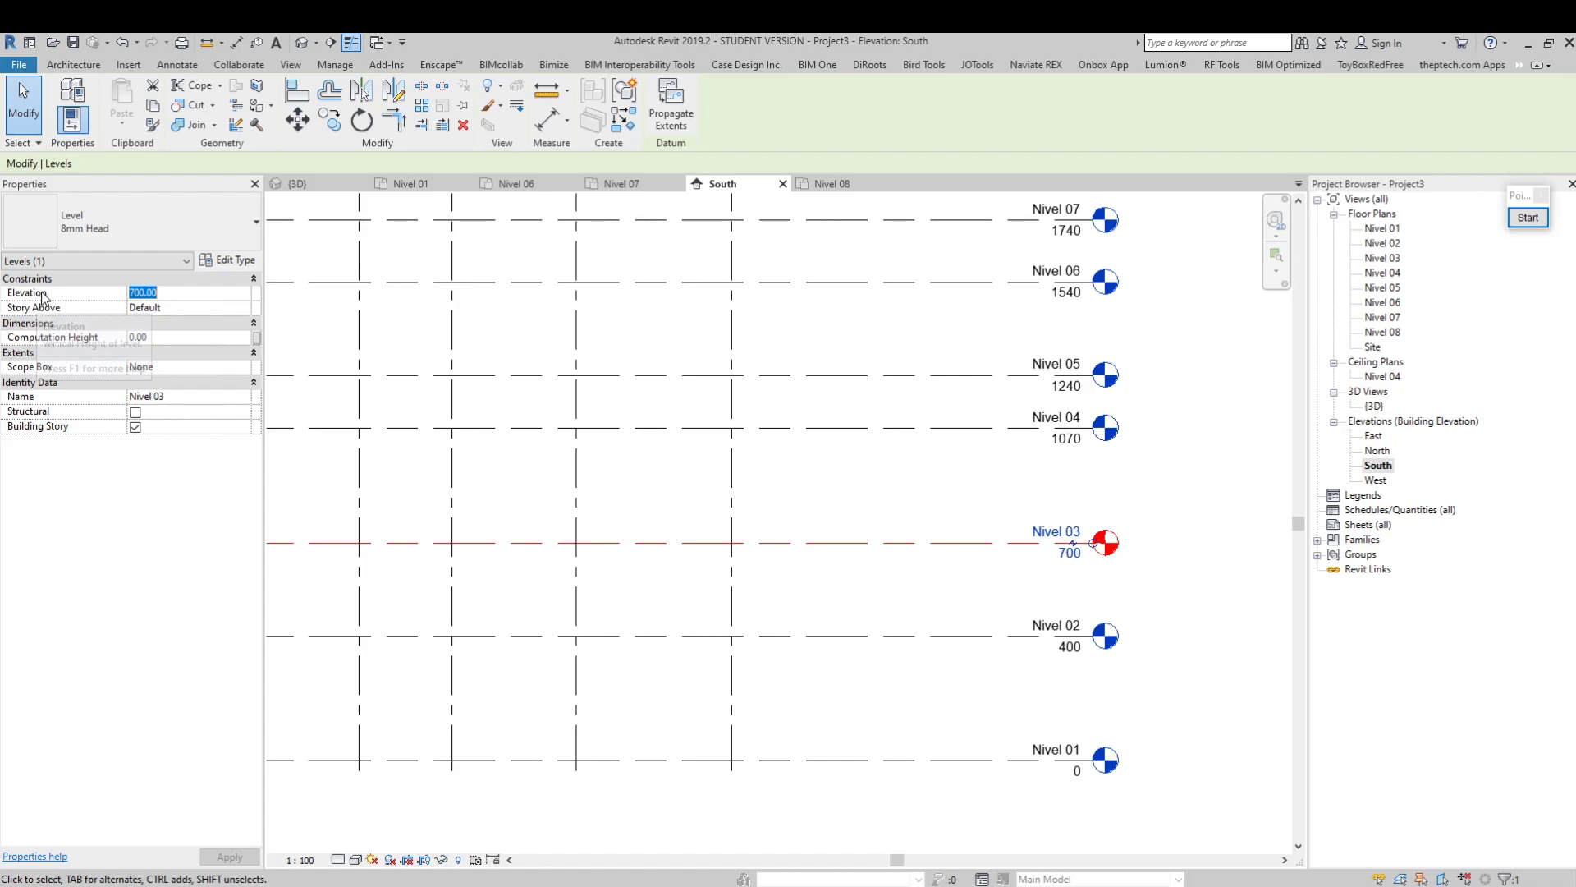
pyautogui.click(244, 308)
pyautogui.click(244, 308)
pyautogui.click(243, 308)
pyautogui.click(209, 295)
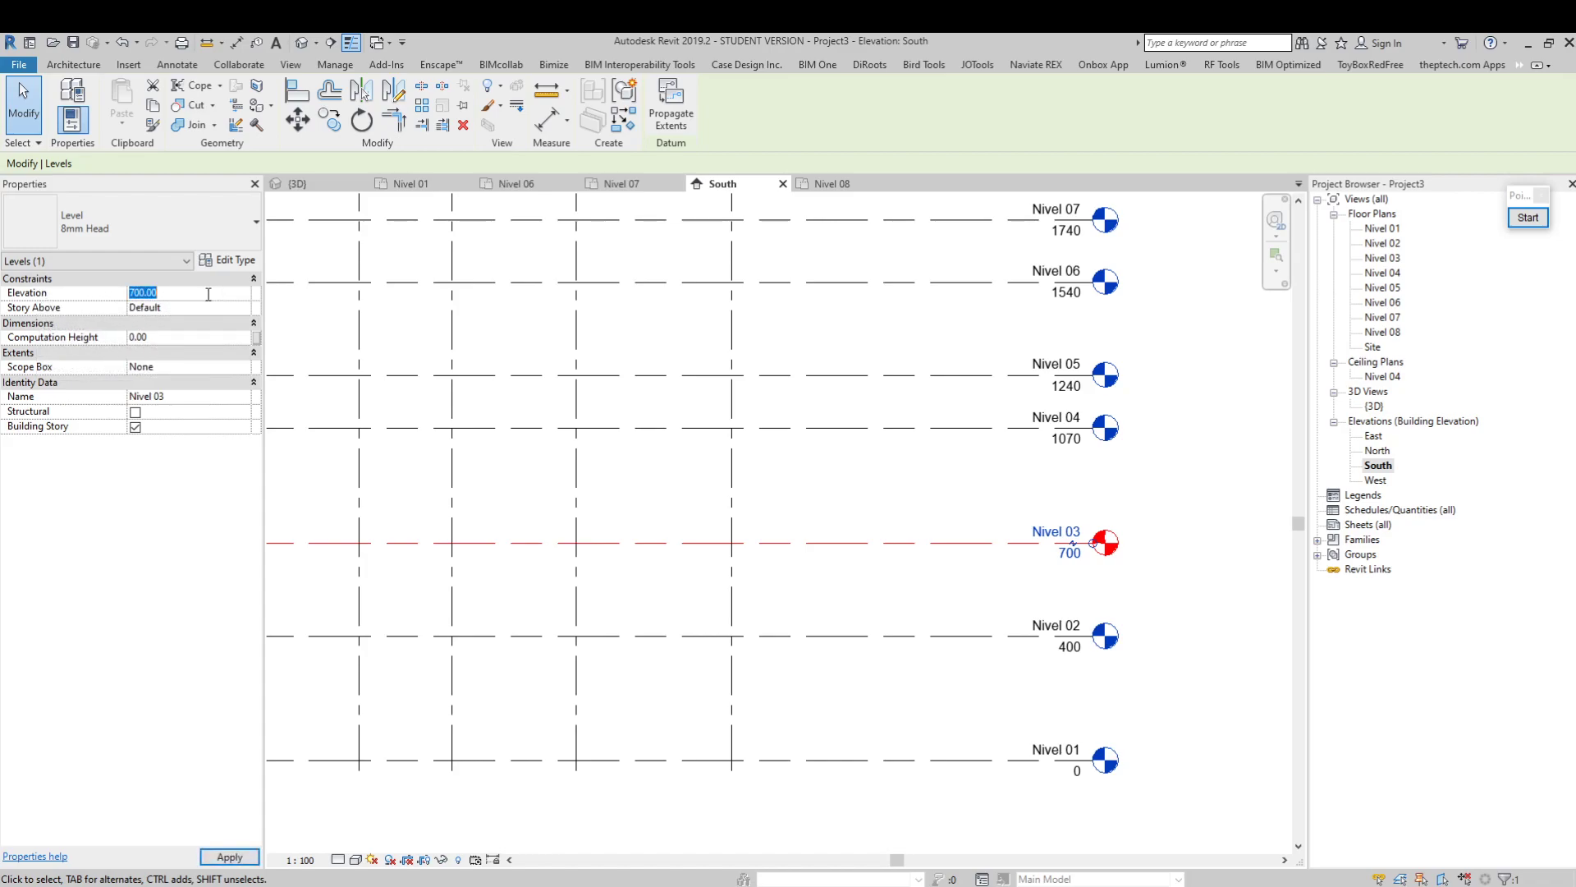
pyautogui.click(953, 507)
# Place an aligned dimension between levels Nivel 01 and Nivel 02 in the South view, beyond grid 5
pyautogui.scroll(-1, 934, 542)
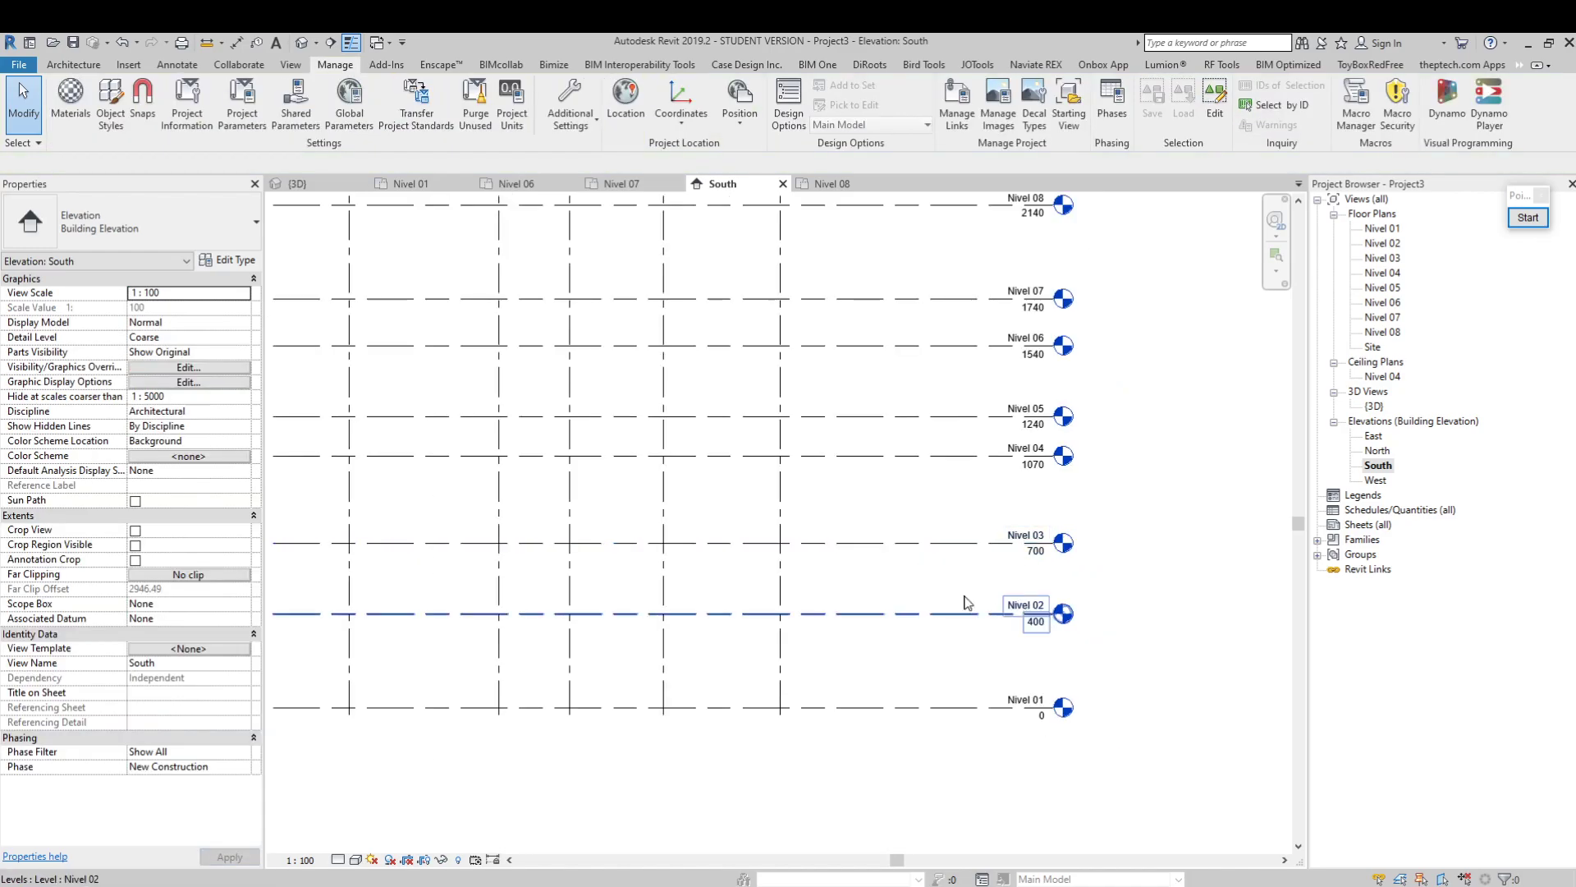
pyautogui.scroll(-1, 914, 534)
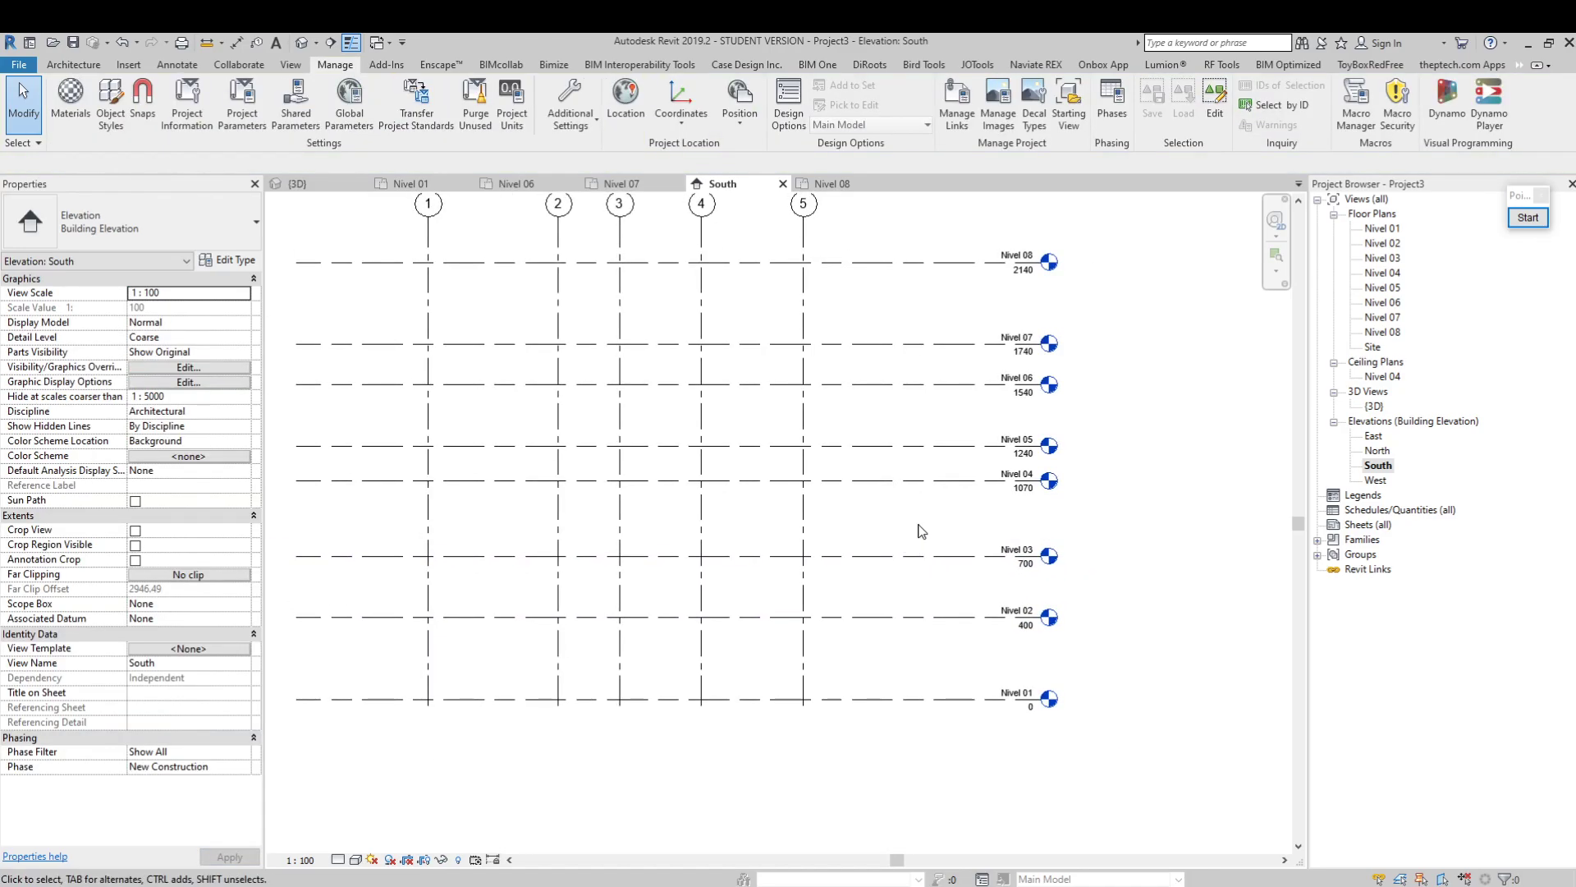
pyautogui.click(297, 66)
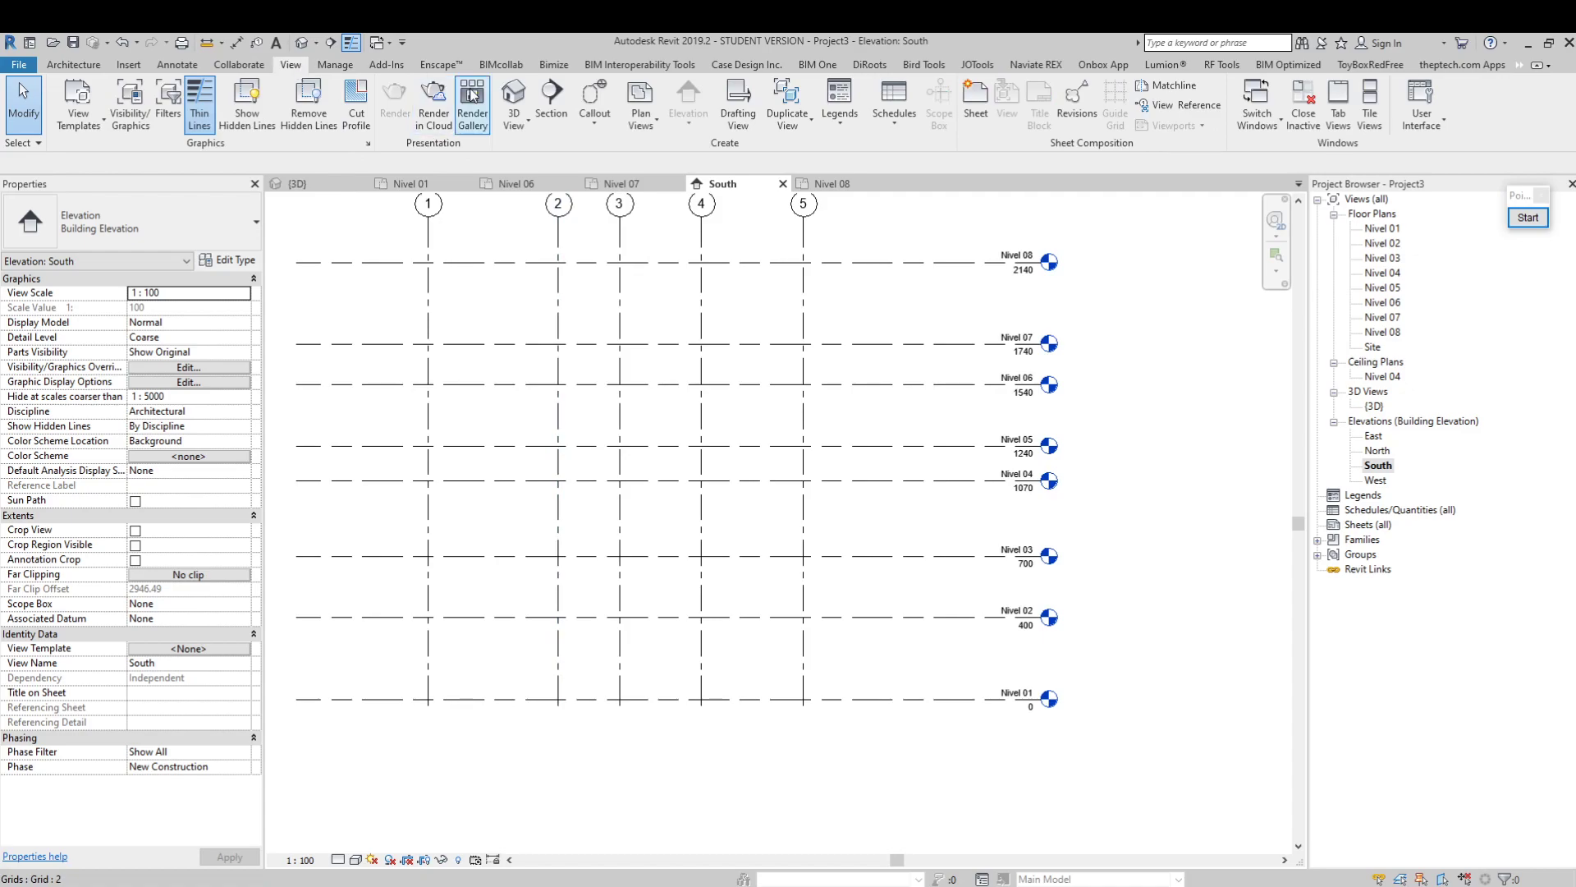
pyautogui.click(195, 67)
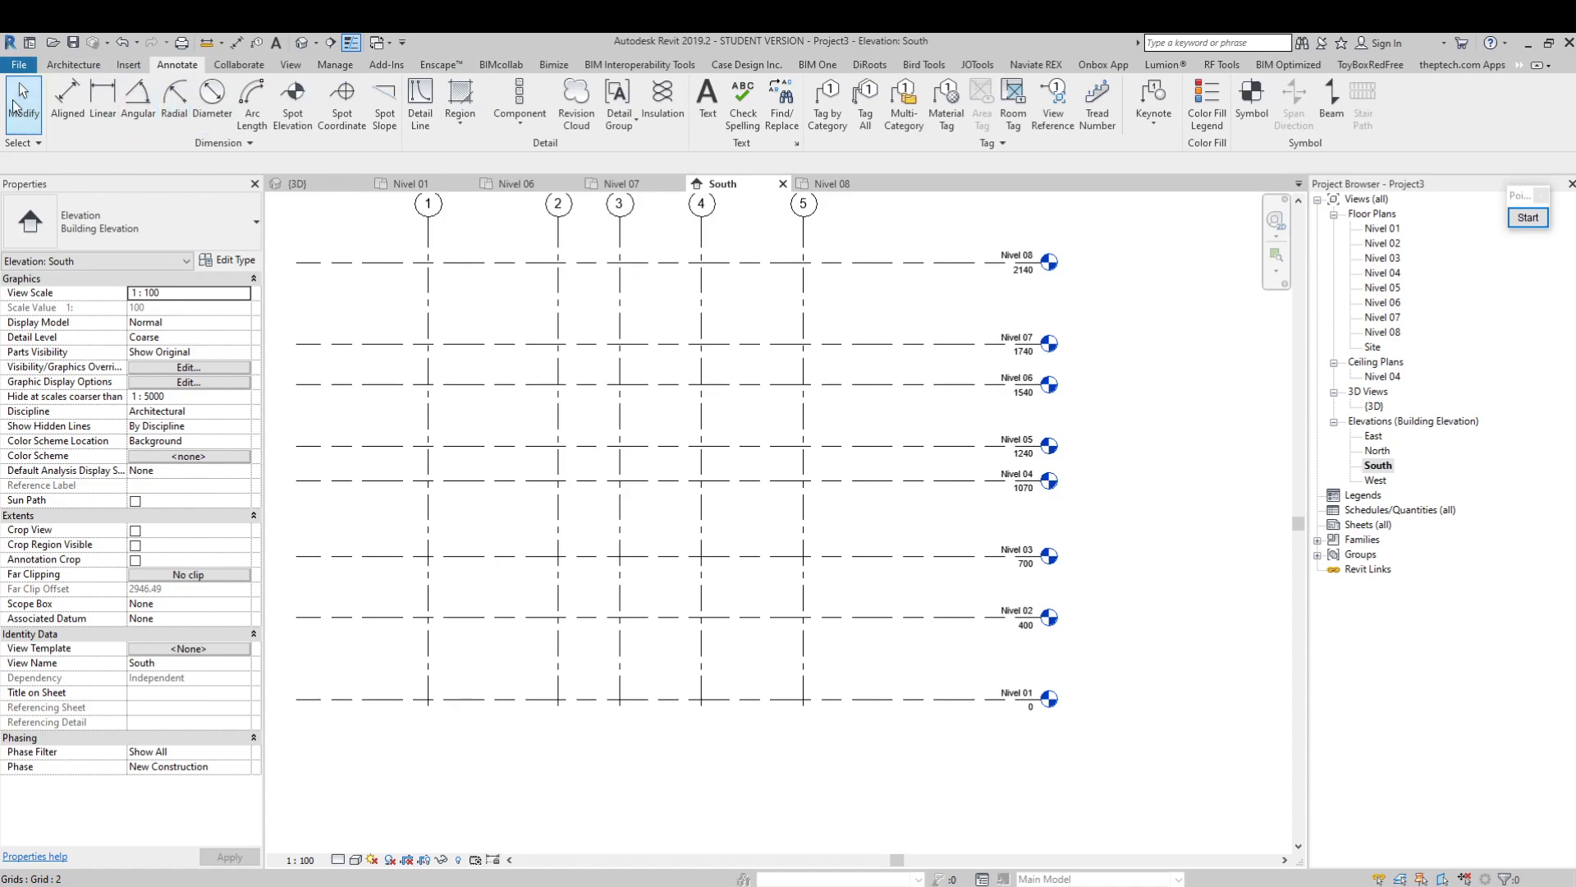
pyautogui.click(70, 103)
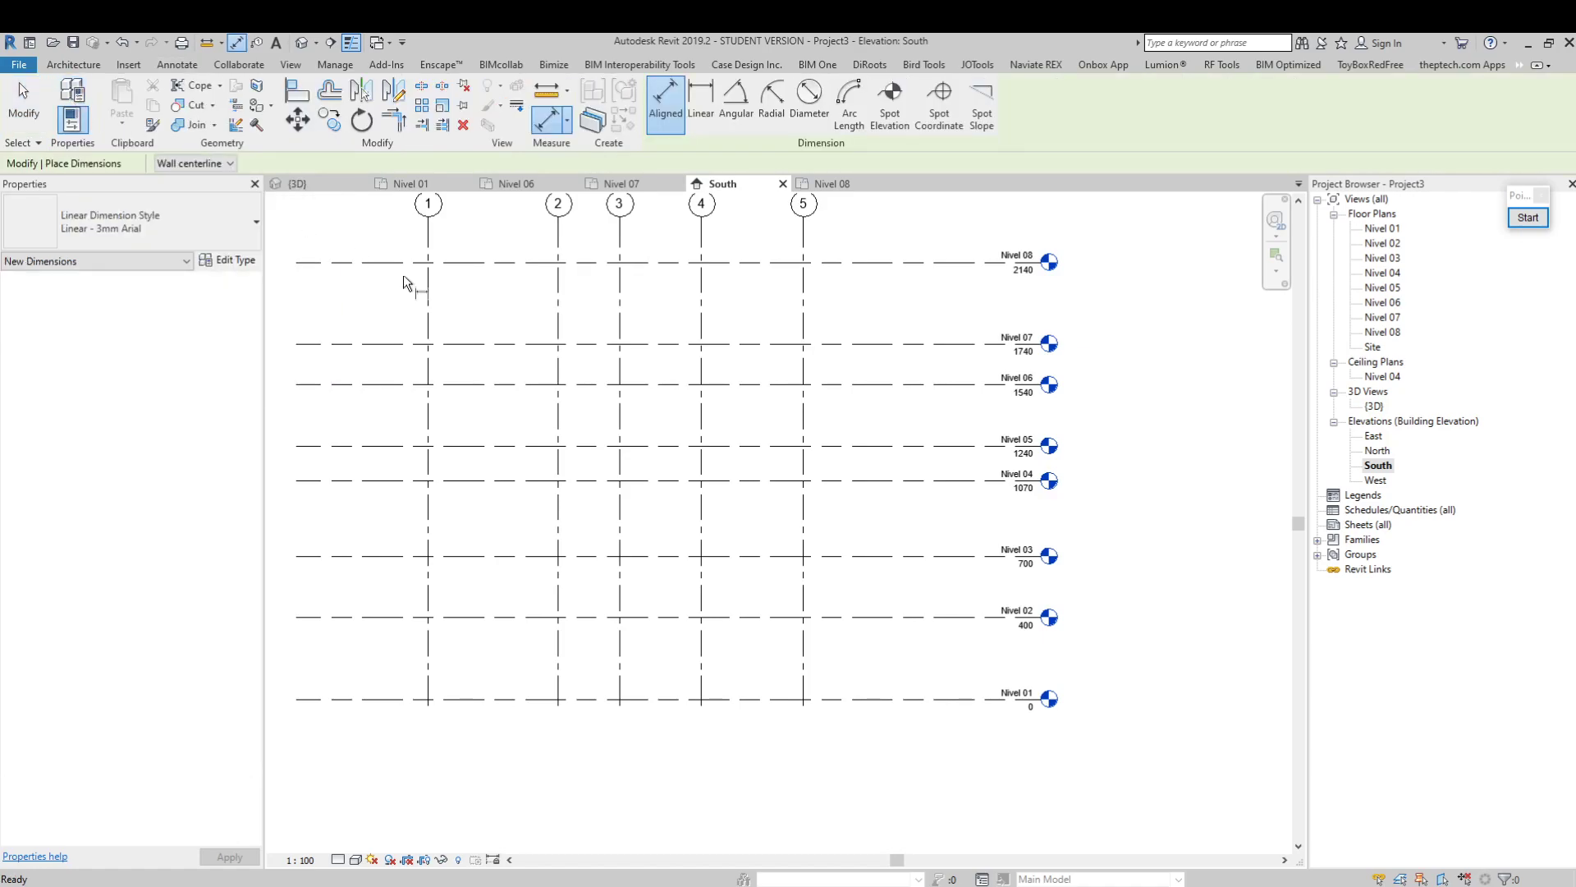
pyautogui.moveTo(893, 629); pyautogui.dragTo(835, 652, button='middle')
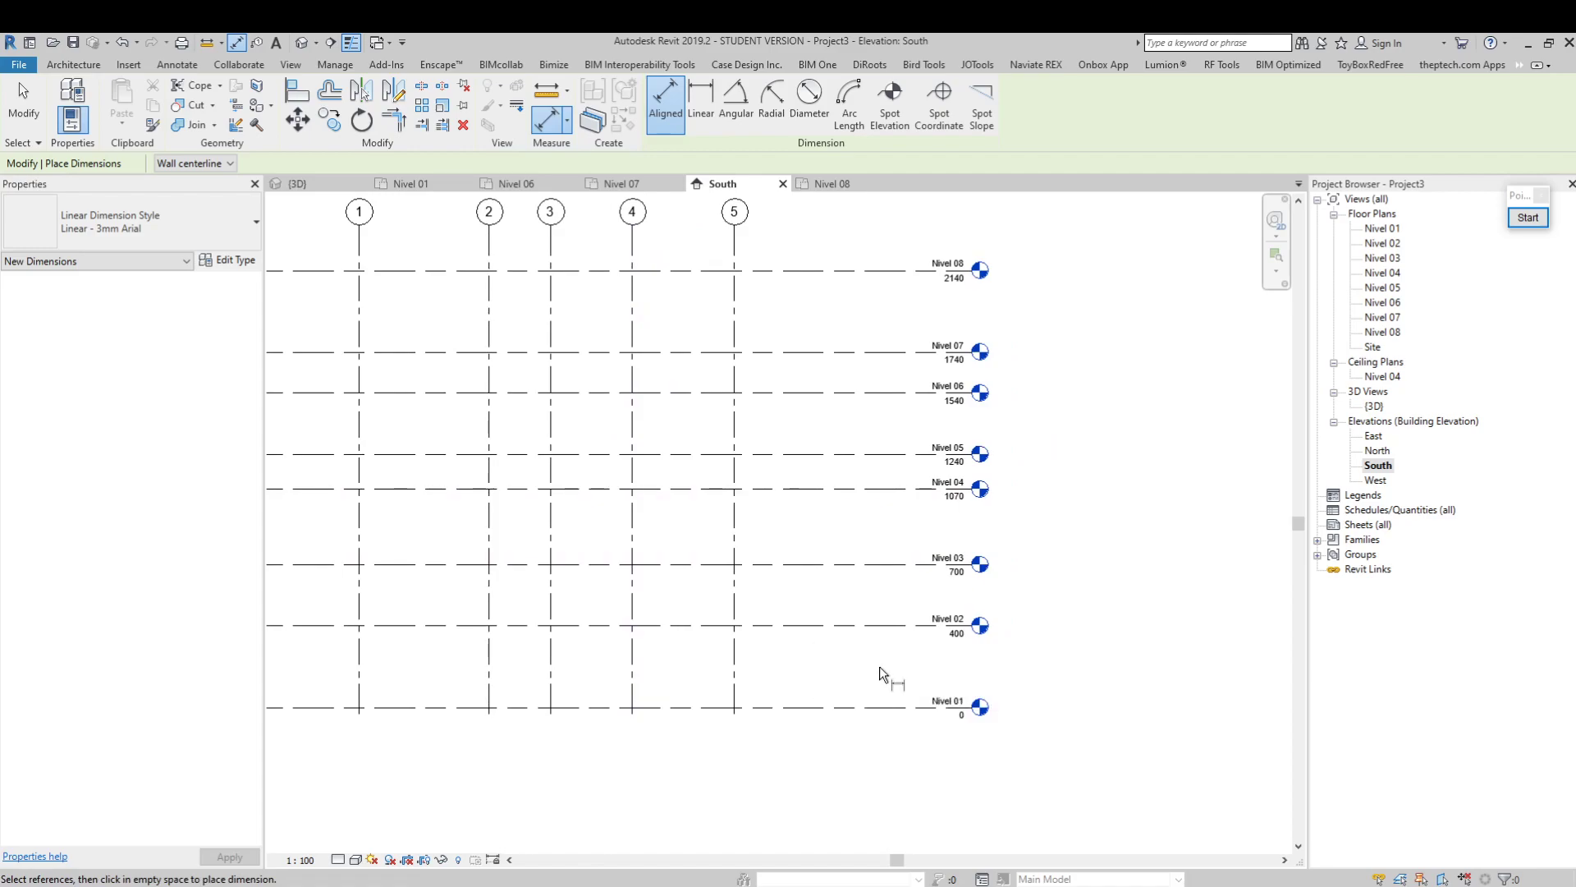
pyautogui.click(791, 709)
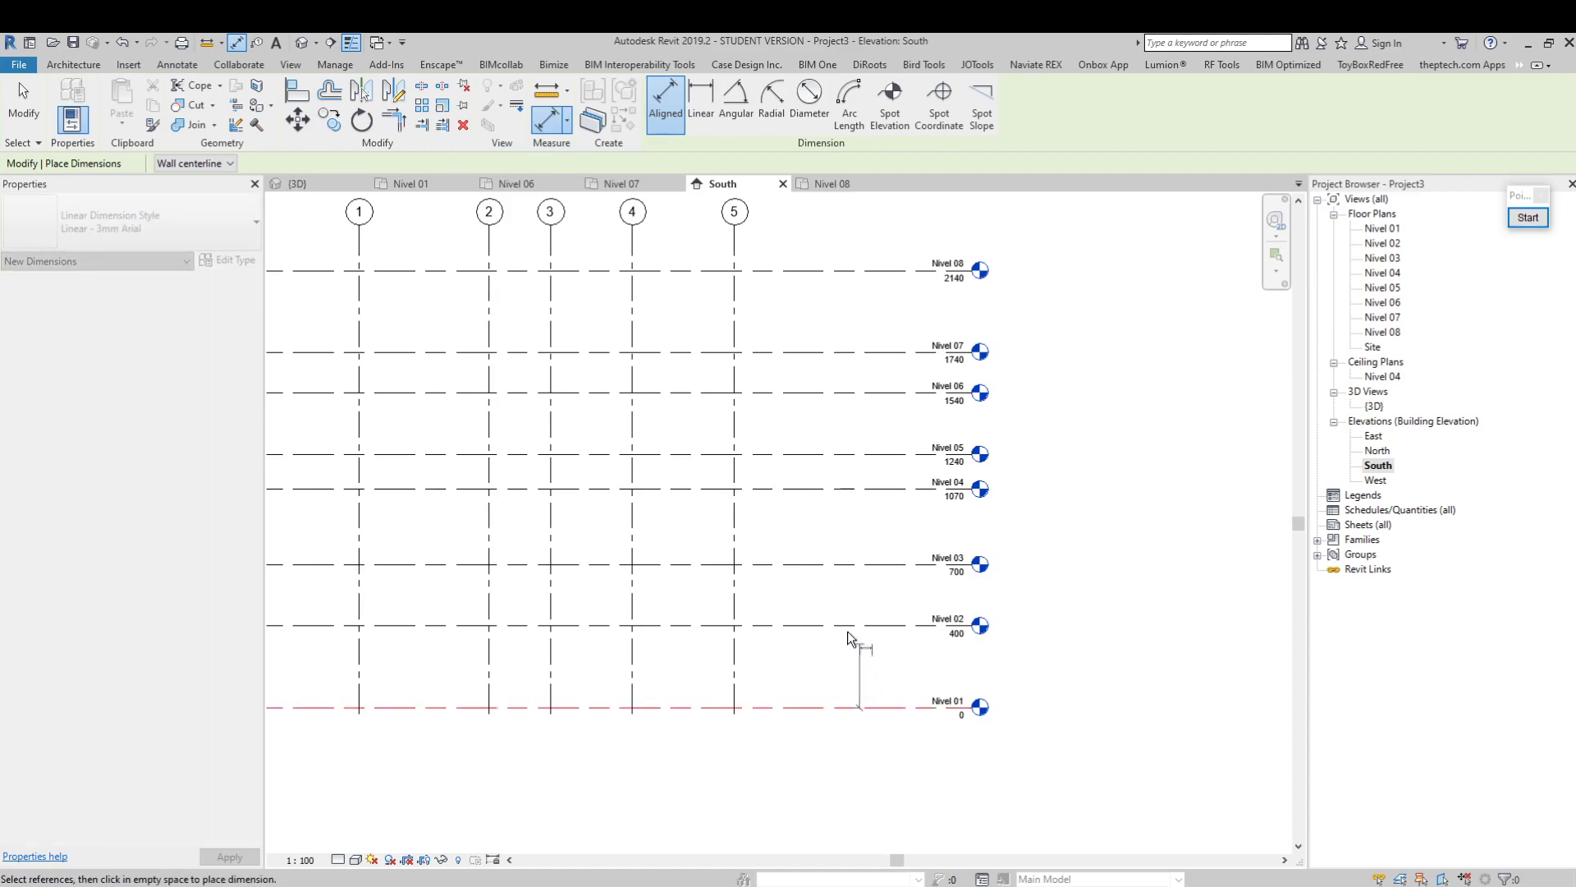
pyautogui.scroll(4, 821, 676)
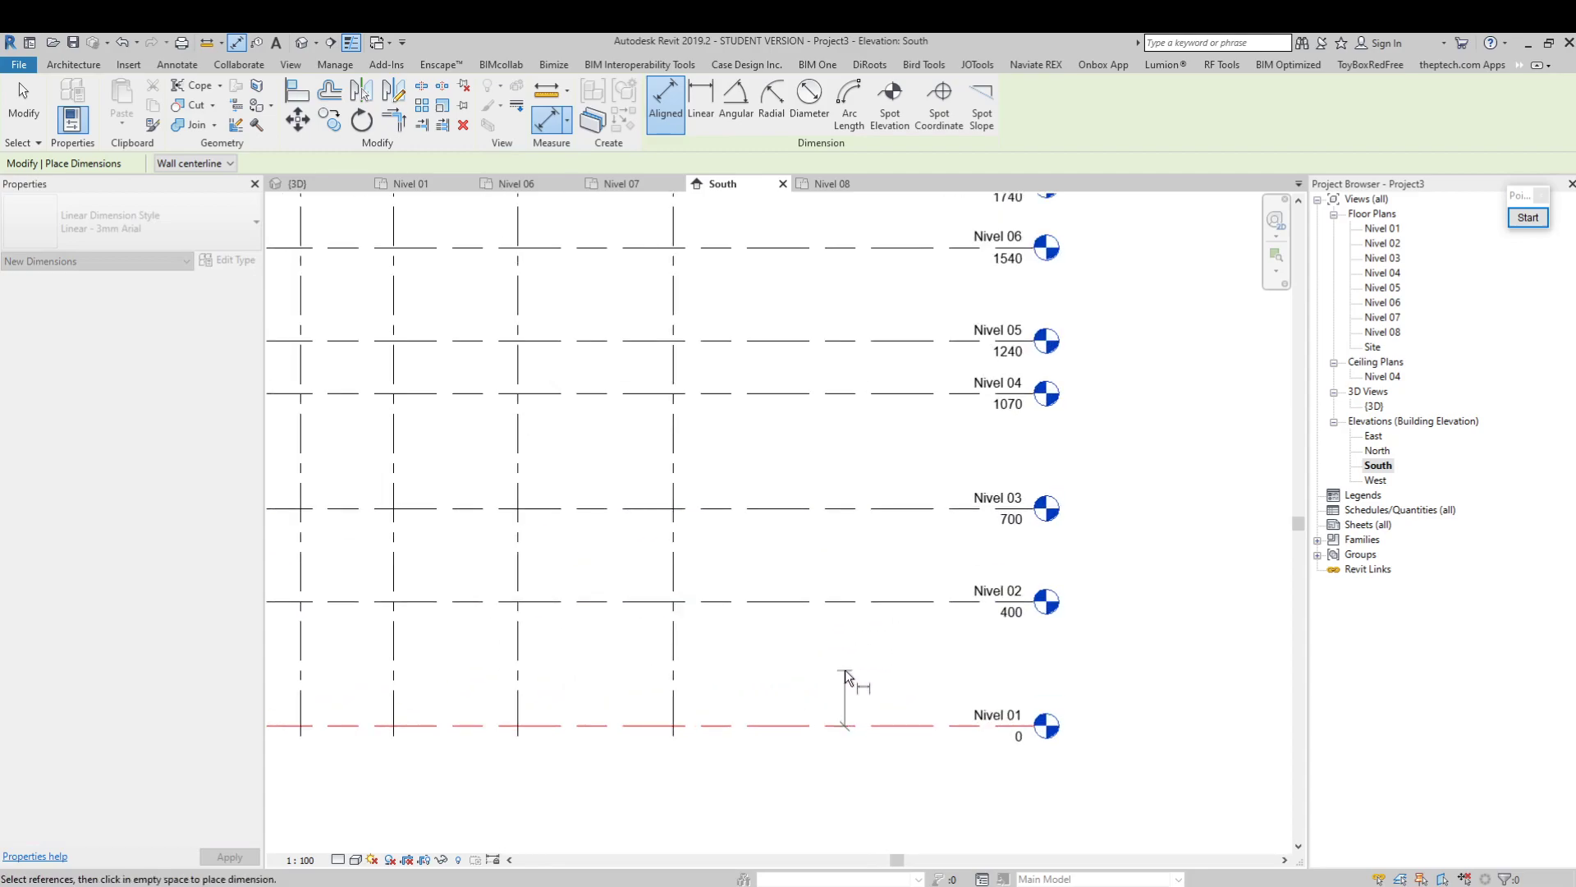
pyautogui.scroll(-1, 726, 633)
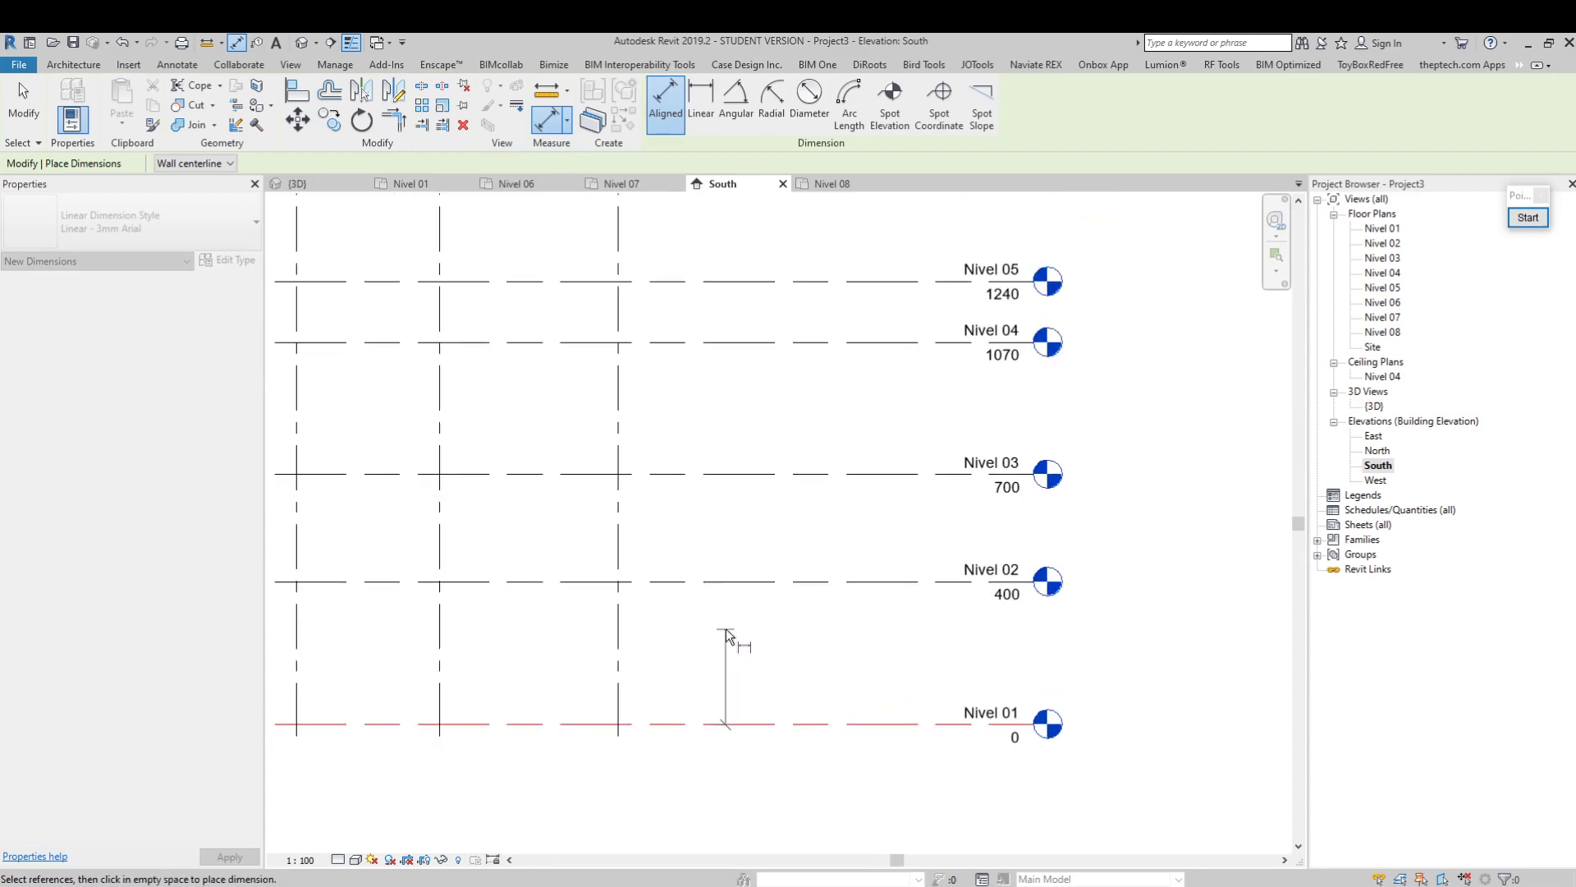
pyautogui.click(737, 583)
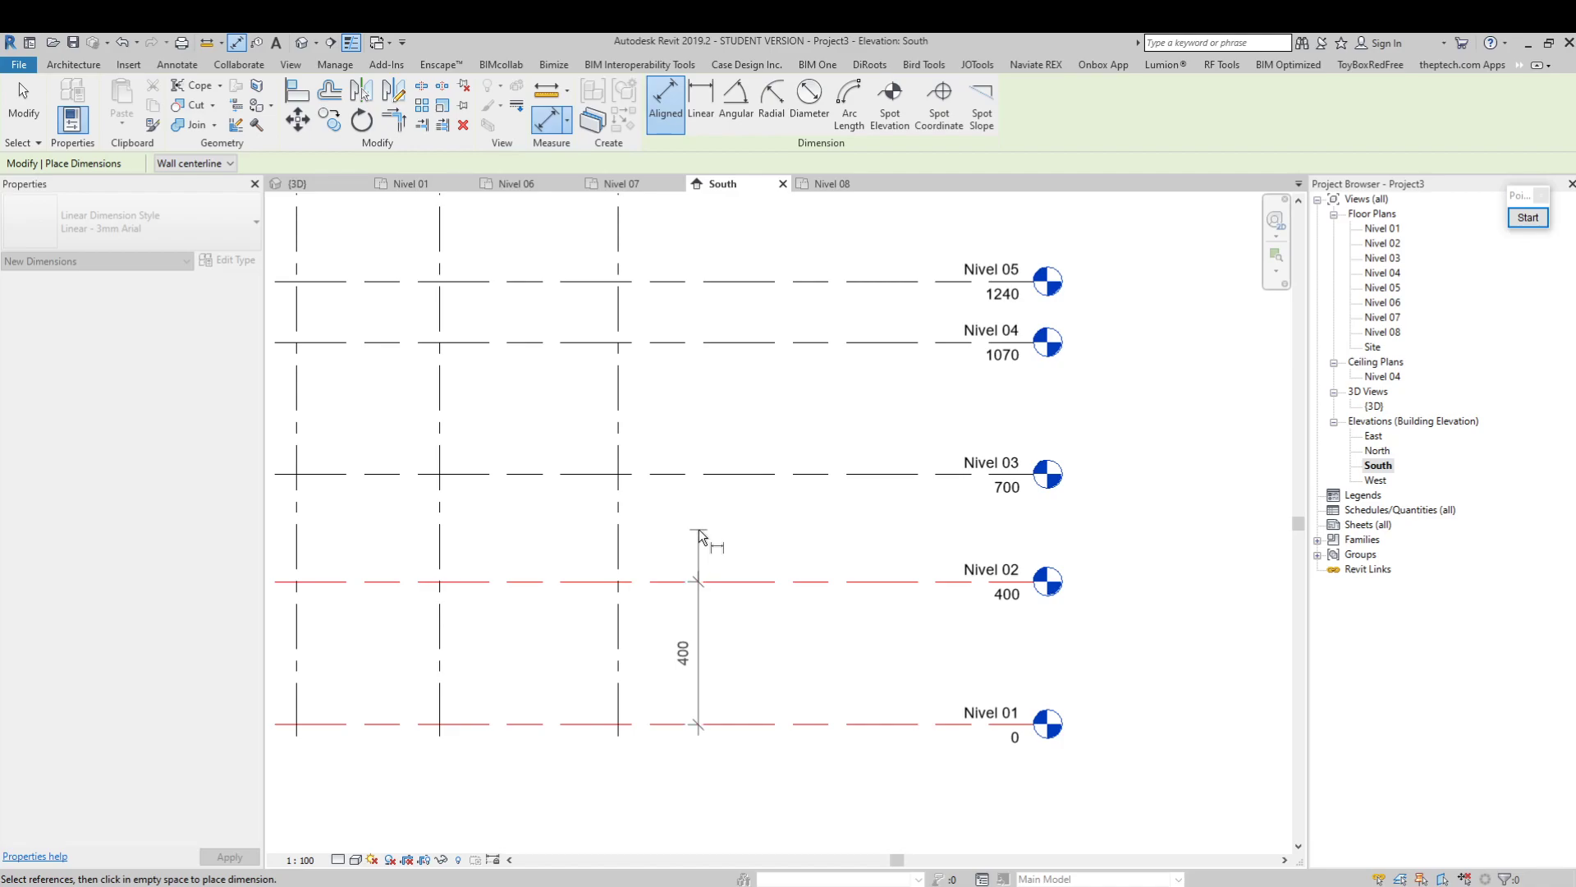
pyautogui.moveTo(707, 530); pyautogui.dragTo(703, 567, button='middle')
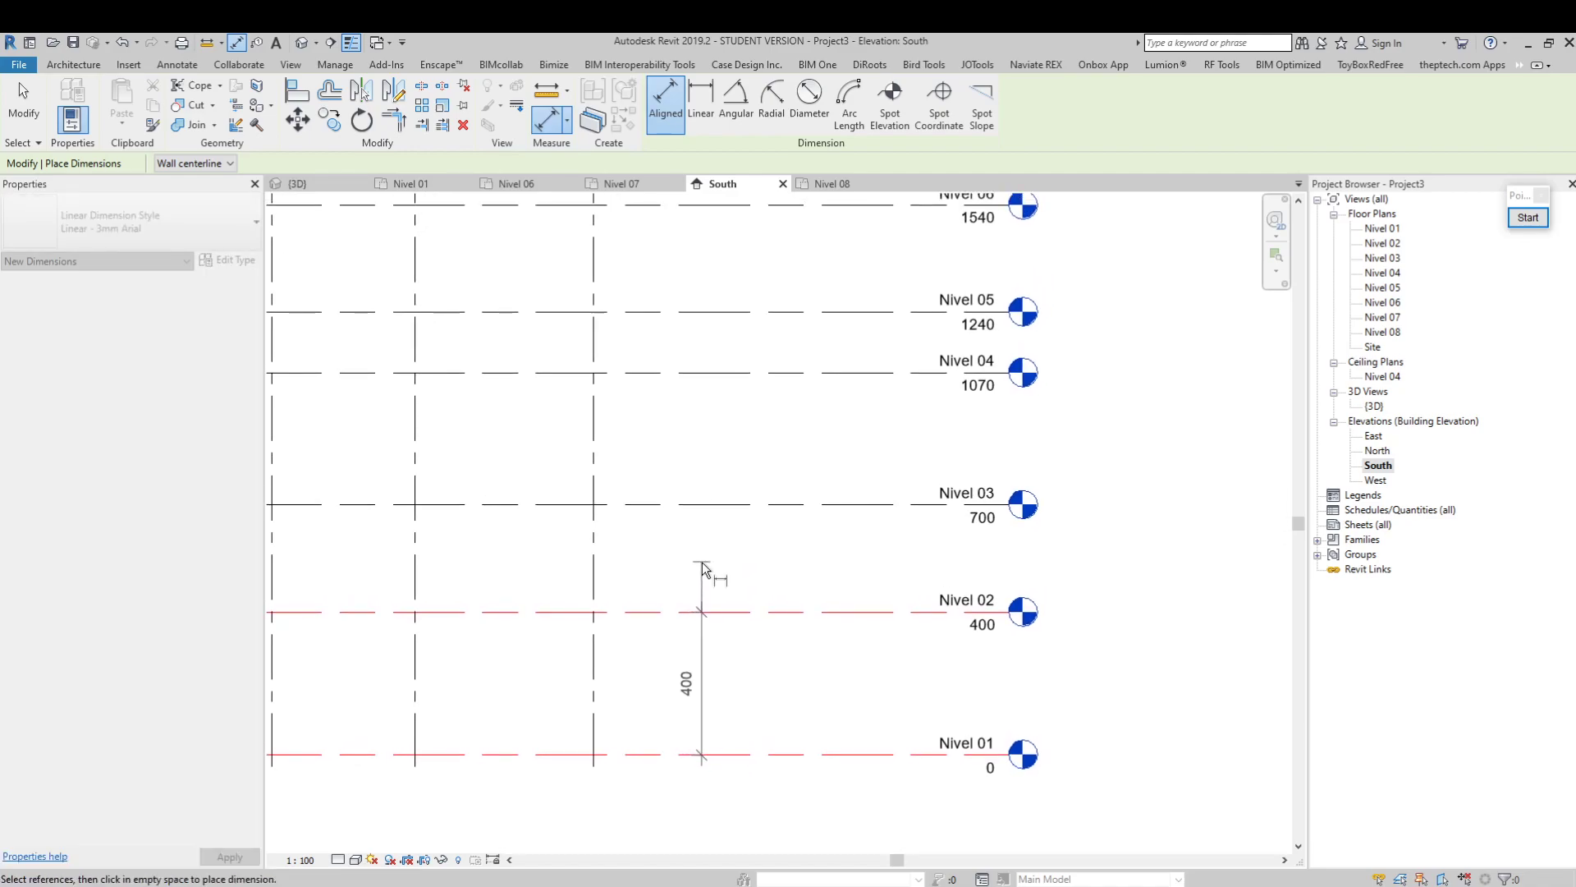
pyautogui.click(697, 565)
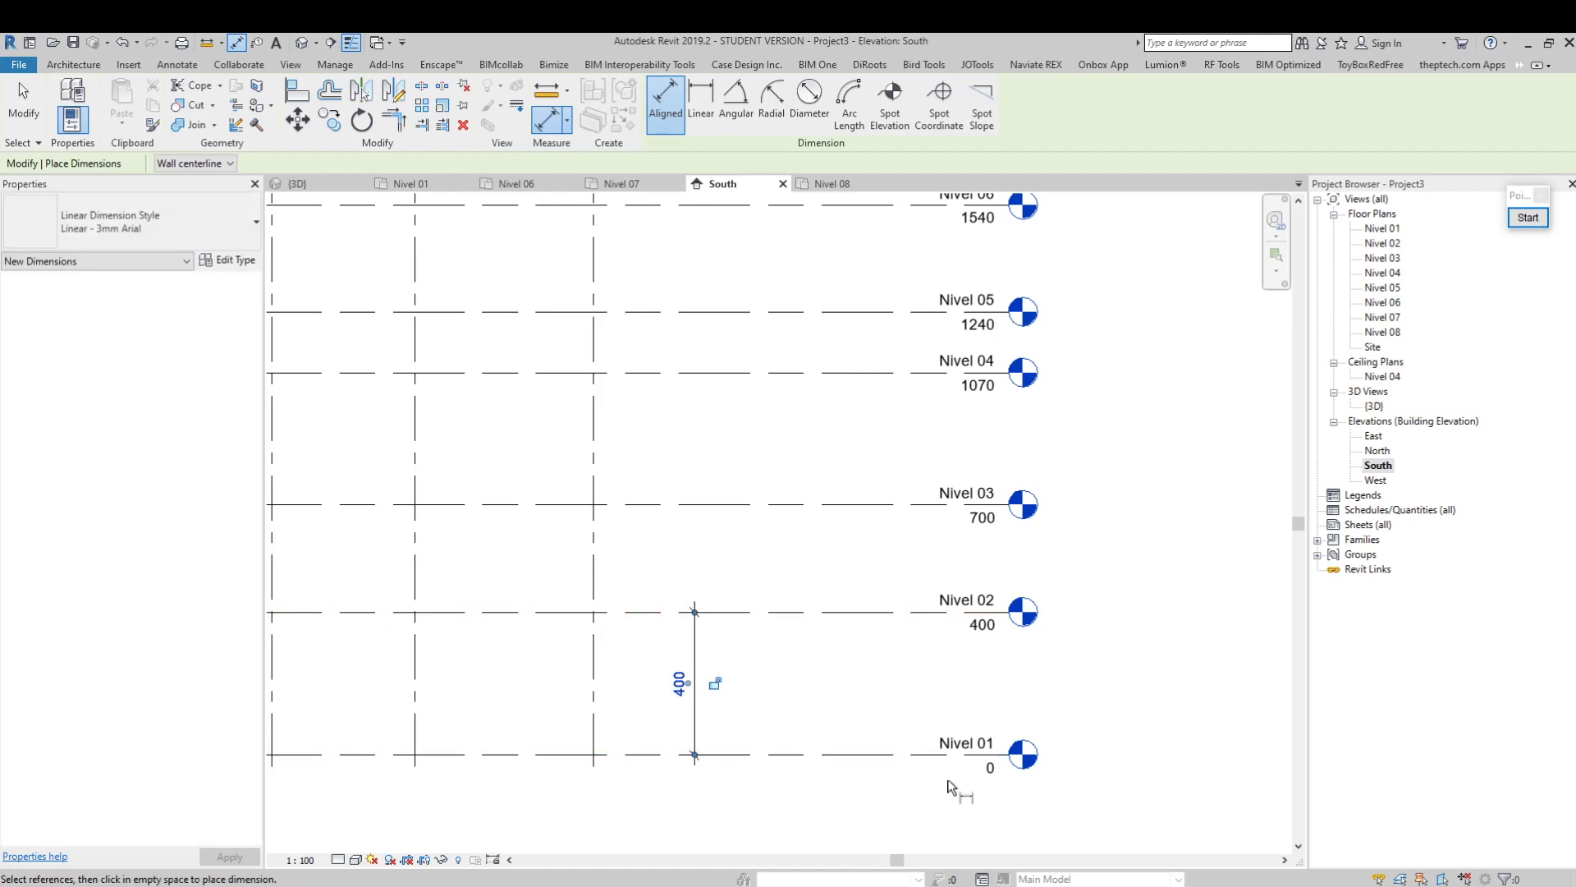
# Add separate aligned dimensions between Nivel 02 and Nivel 03 and between Nivel 03 and Nivel 04
pyautogui.click(731, 612)
pyautogui.click(726, 504)
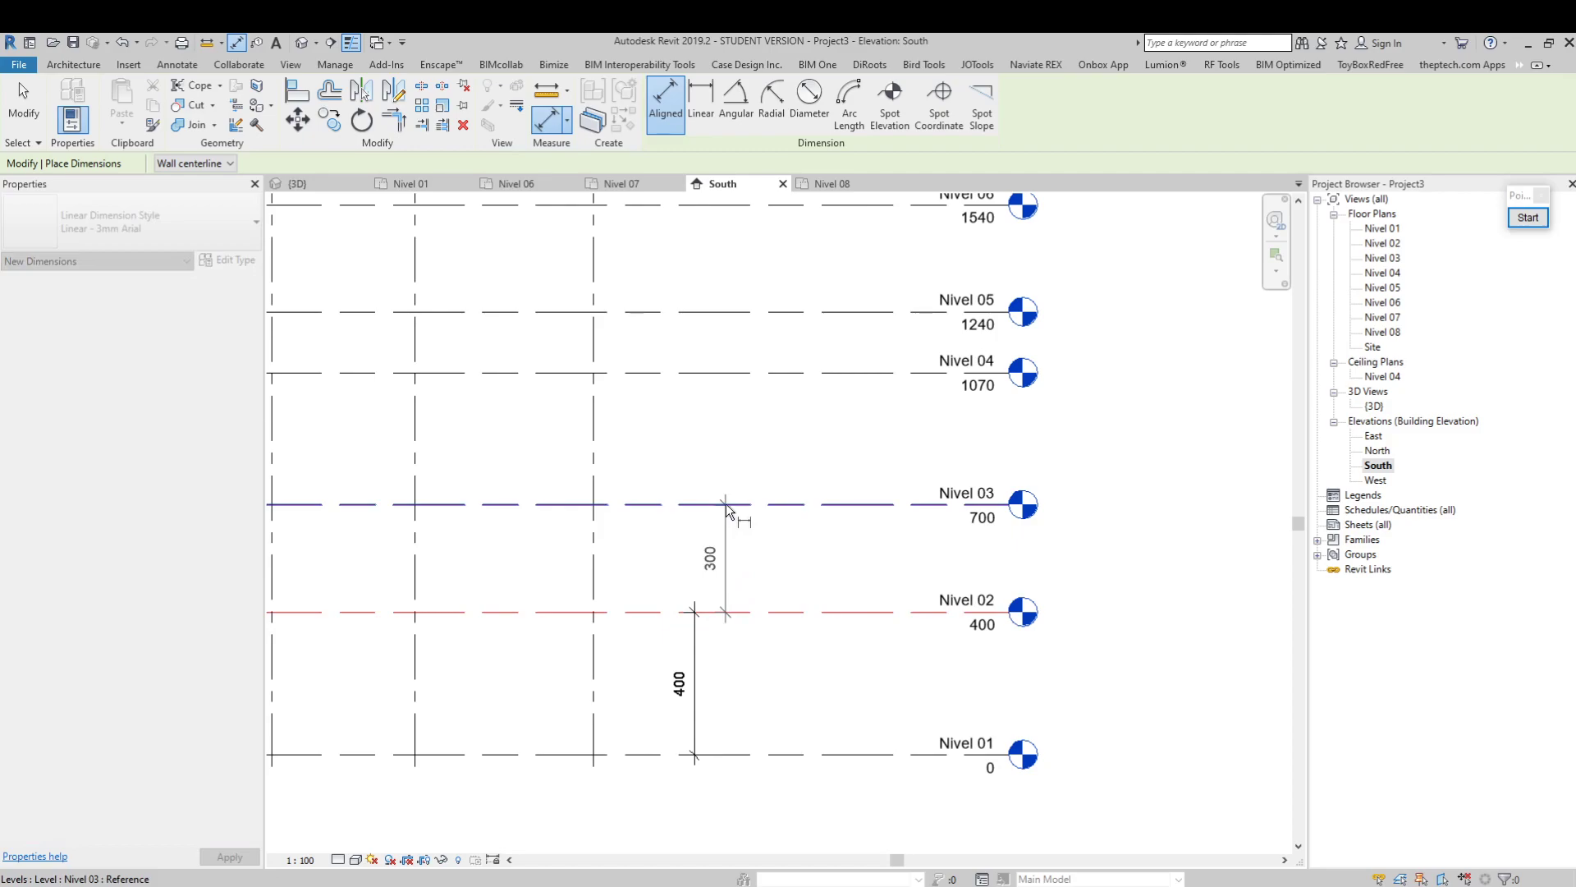
pyautogui.click(720, 501)
pyautogui.click(756, 504)
pyautogui.click(760, 375)
pyautogui.click(763, 356)
# Add an aligned dimension between Nivel 04 and Nivel 05, and end the dimension command
pyautogui.click(786, 372)
pyautogui.click(794, 312)
pyautogui.click(798, 273)
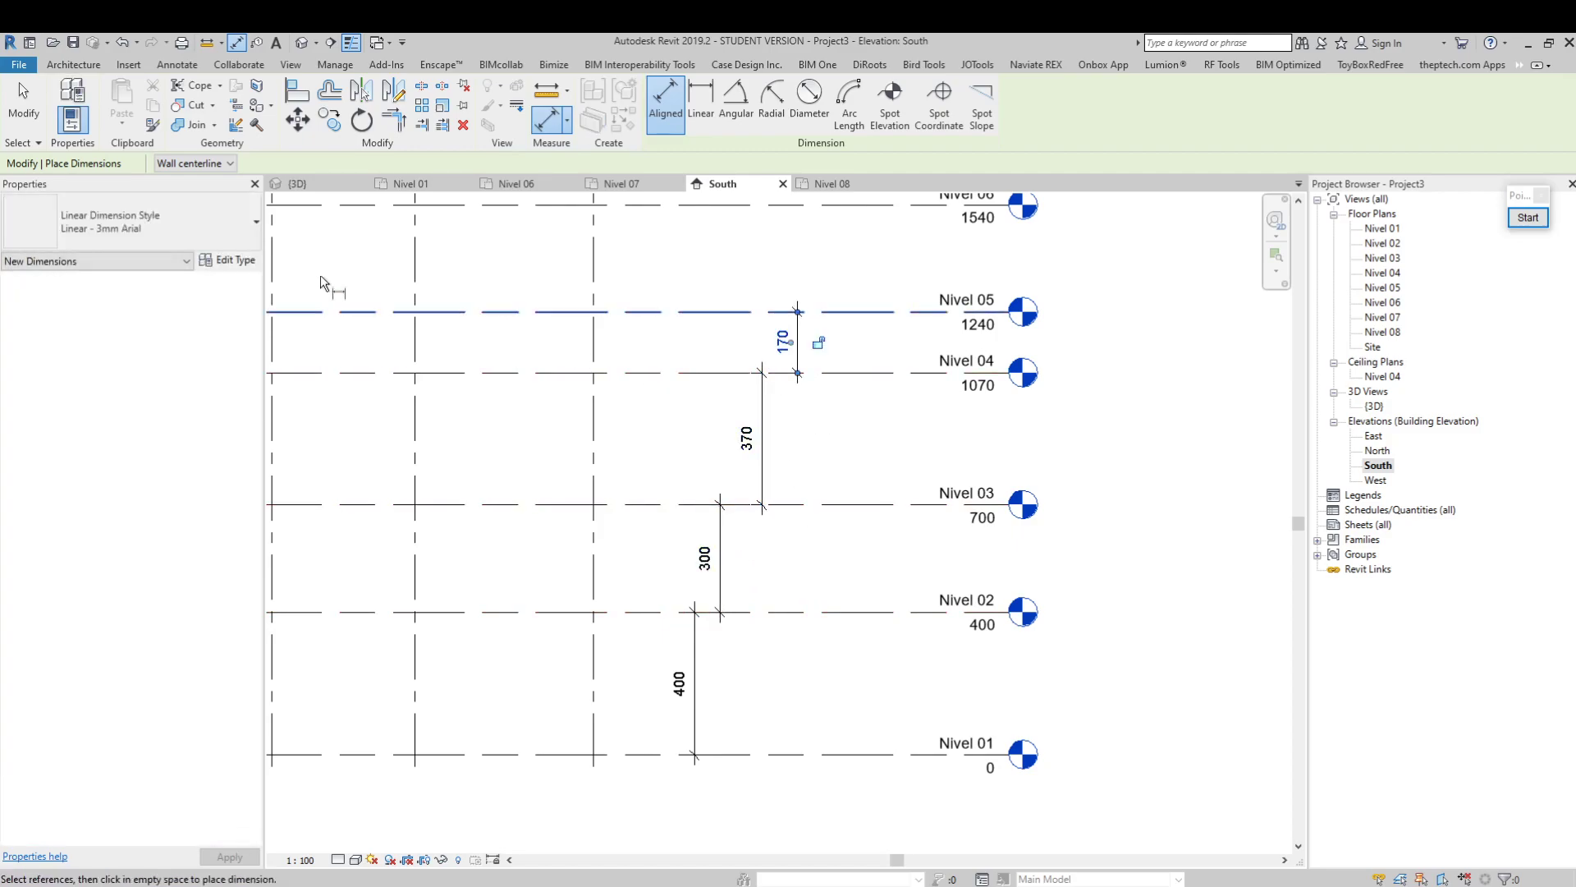
pyautogui.scroll(-5, 713, 655)
pyautogui.press('Escape')
pyautogui.press('Escape')
# Set the elevation of level Nivel 02 to 250 through its level label
pyautogui.scroll(2, 692, 605)
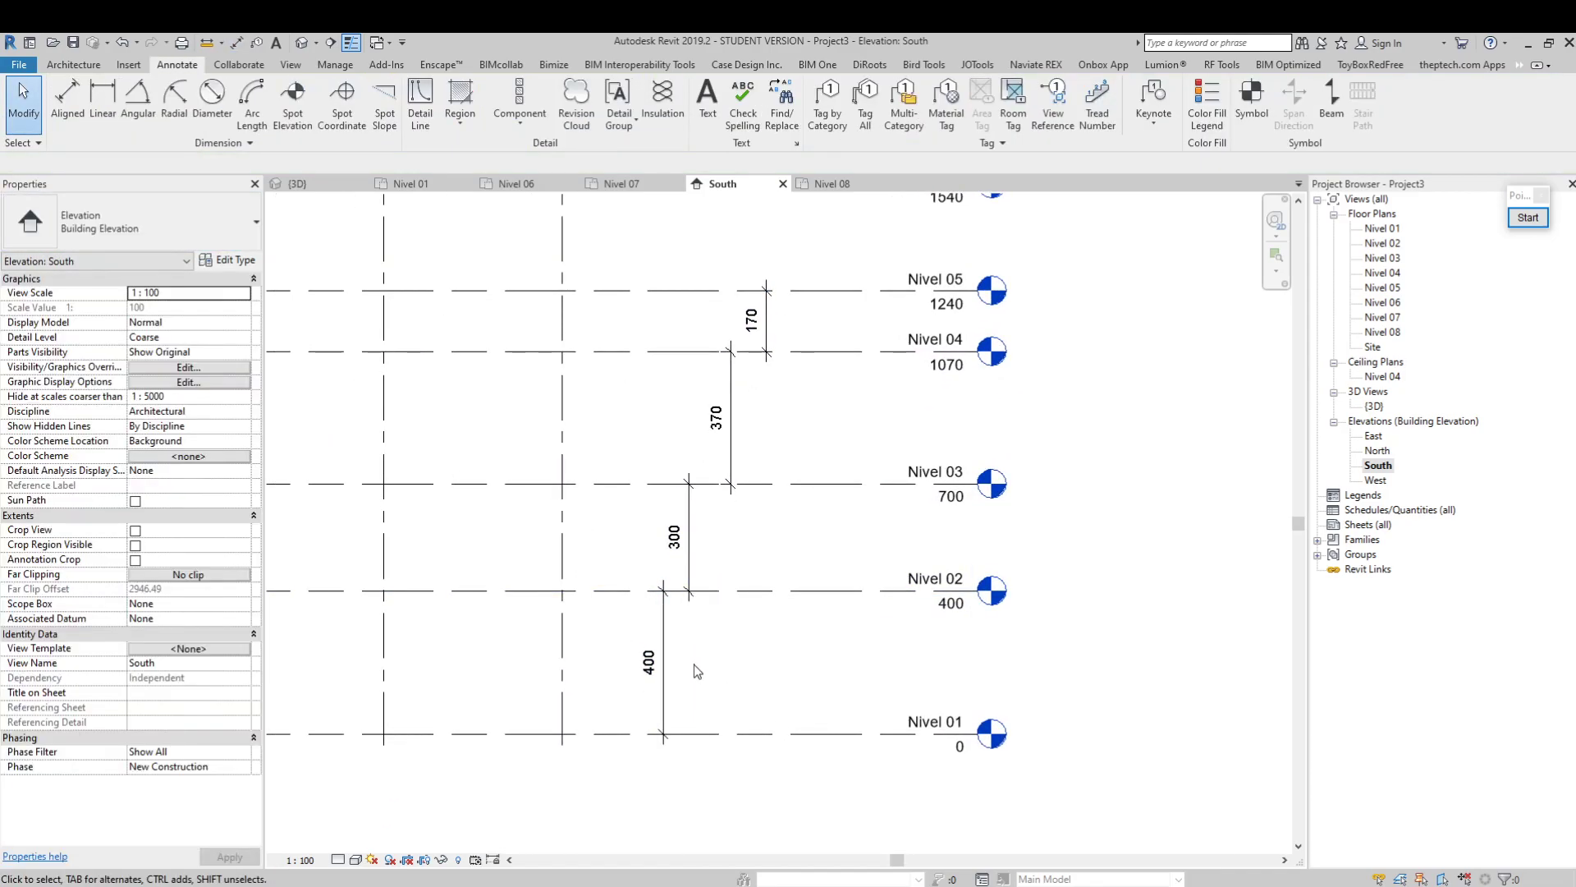
pyautogui.scroll(2, 694, 670)
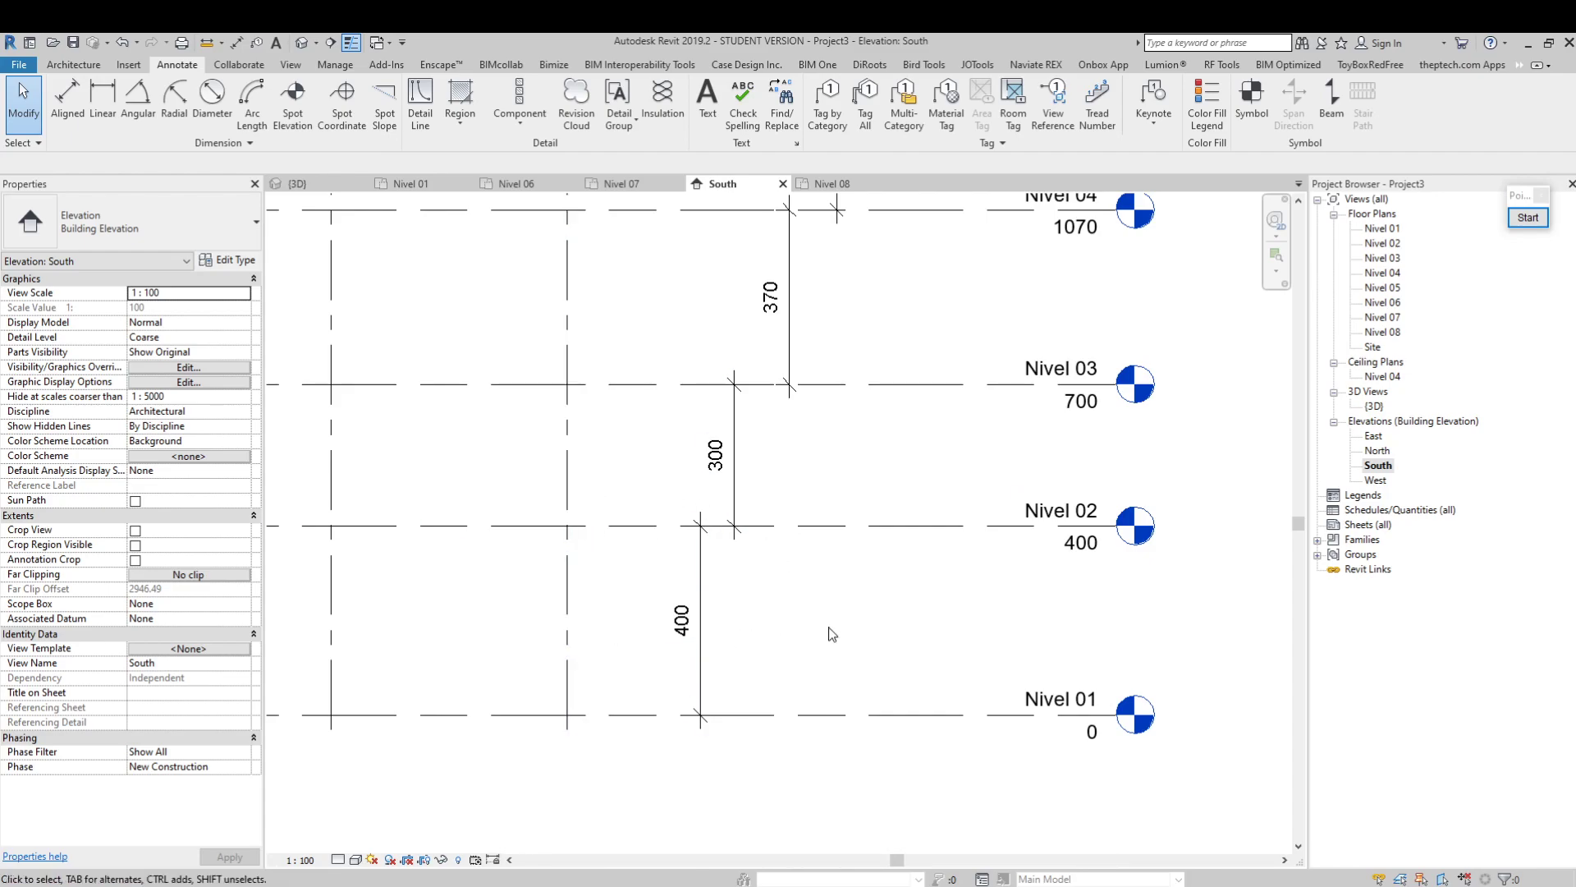
pyautogui.click(810, 532)
pyautogui.click(1078, 545)
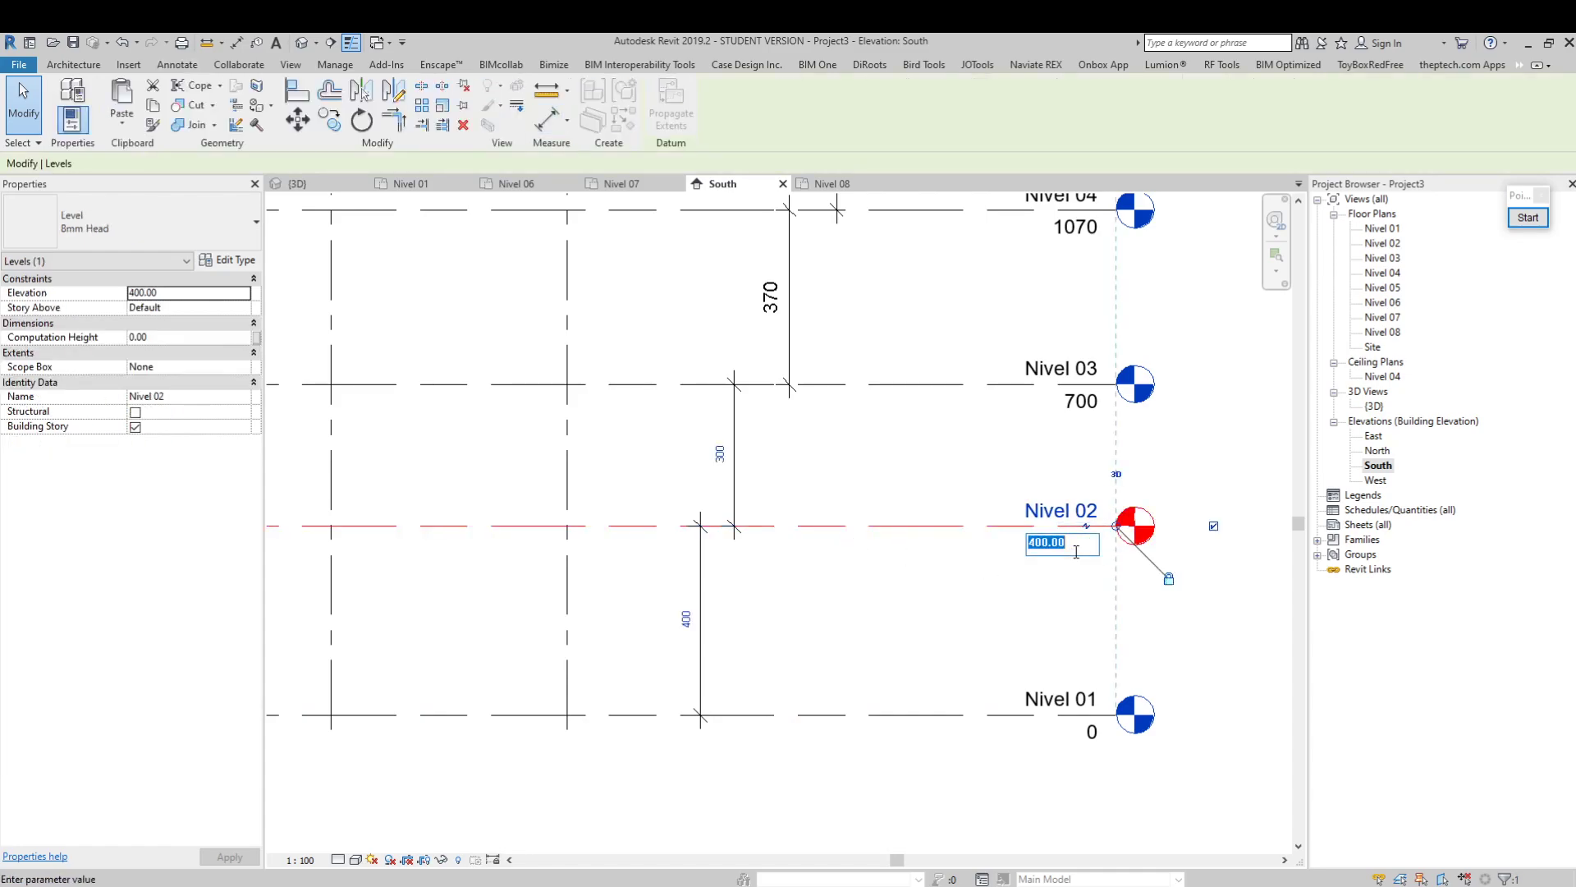
pyautogui.press('Return')
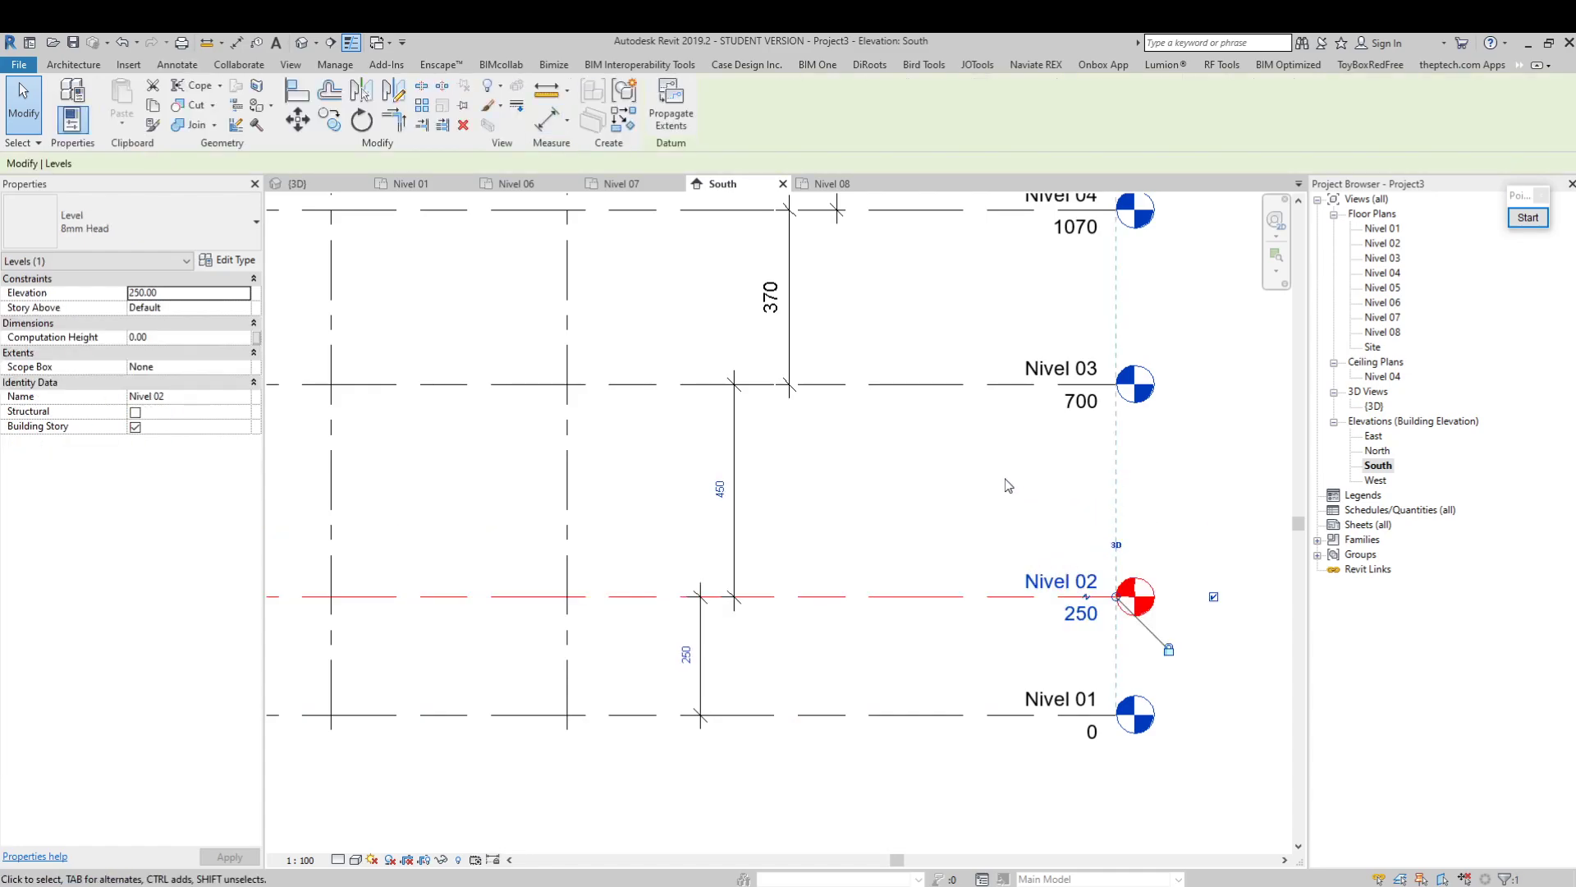
# Set the elevation of level Nivel 03 to 500 to move it closer to Nivel 02
pyautogui.click(1033, 444)
pyautogui.click(976, 390)
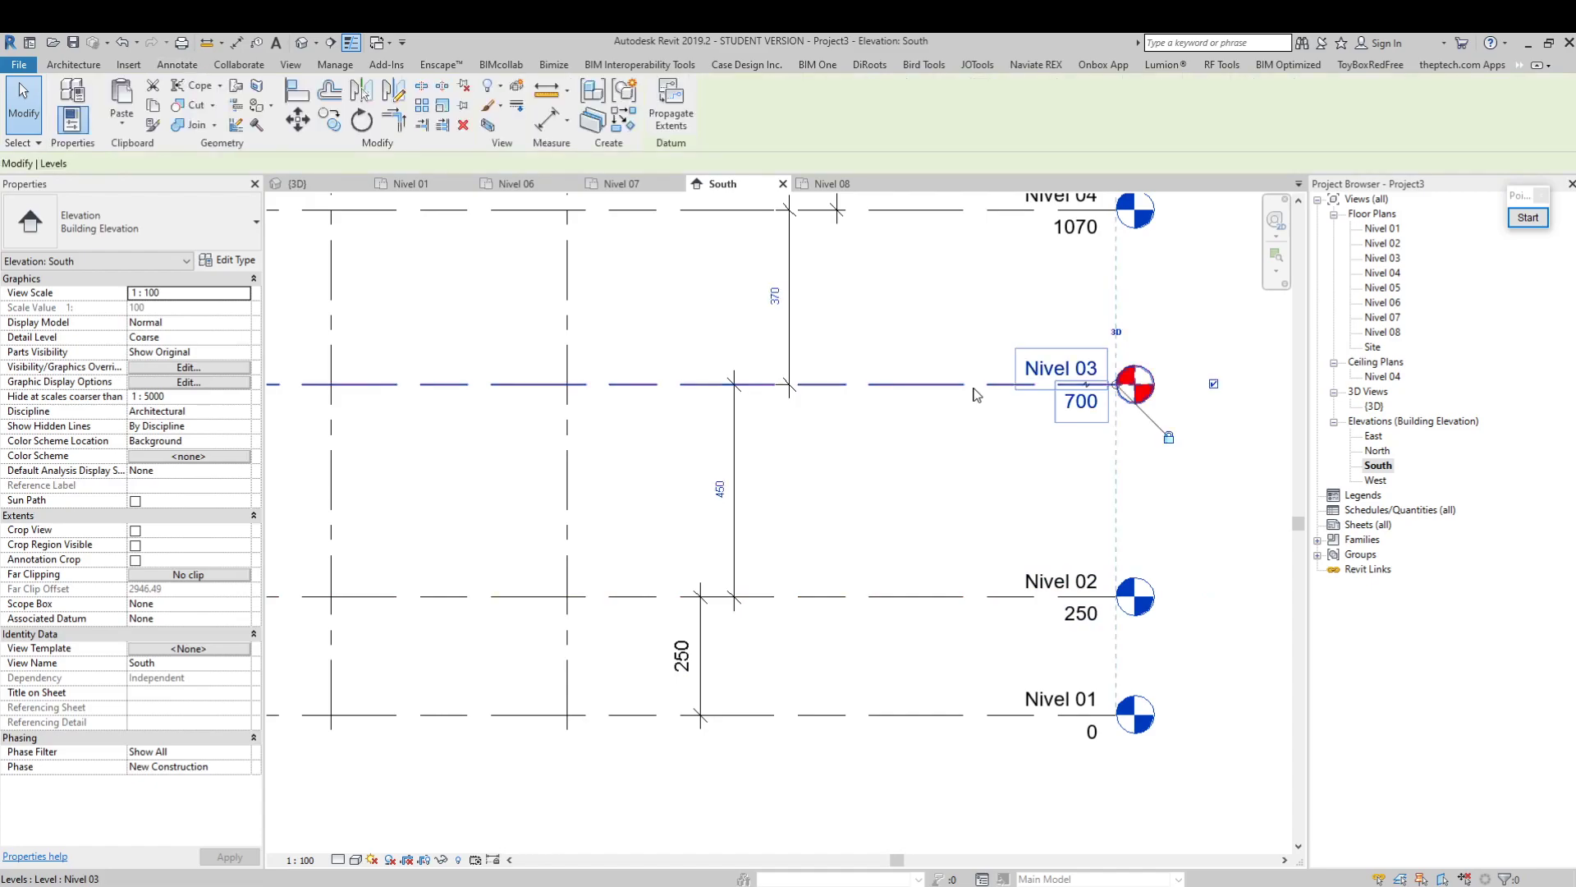
pyautogui.click(1082, 404)
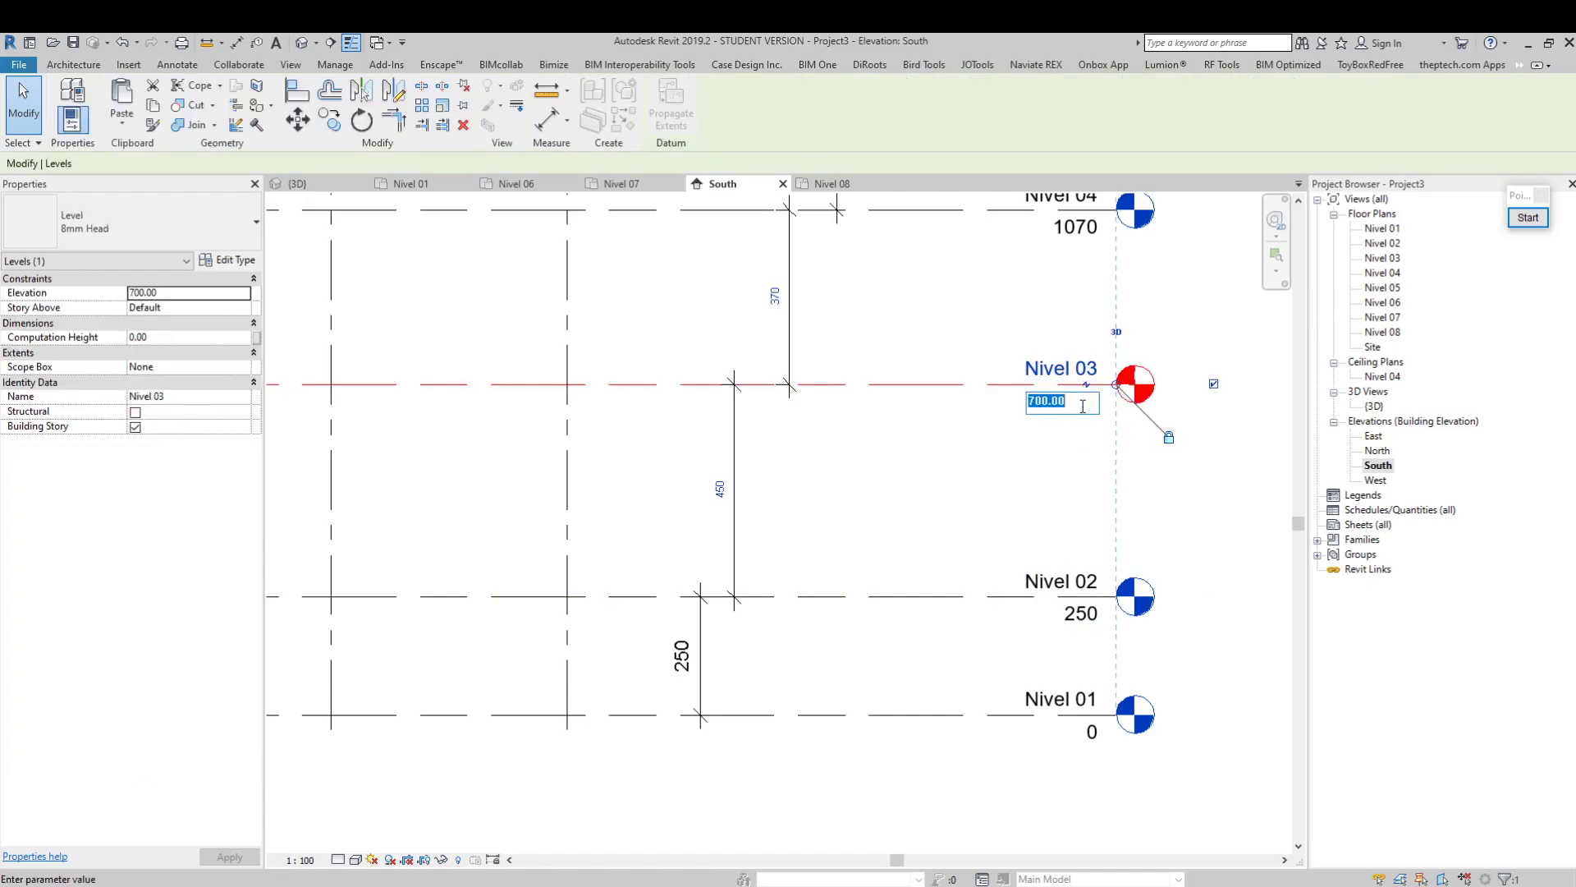
pyautogui.press('Return')
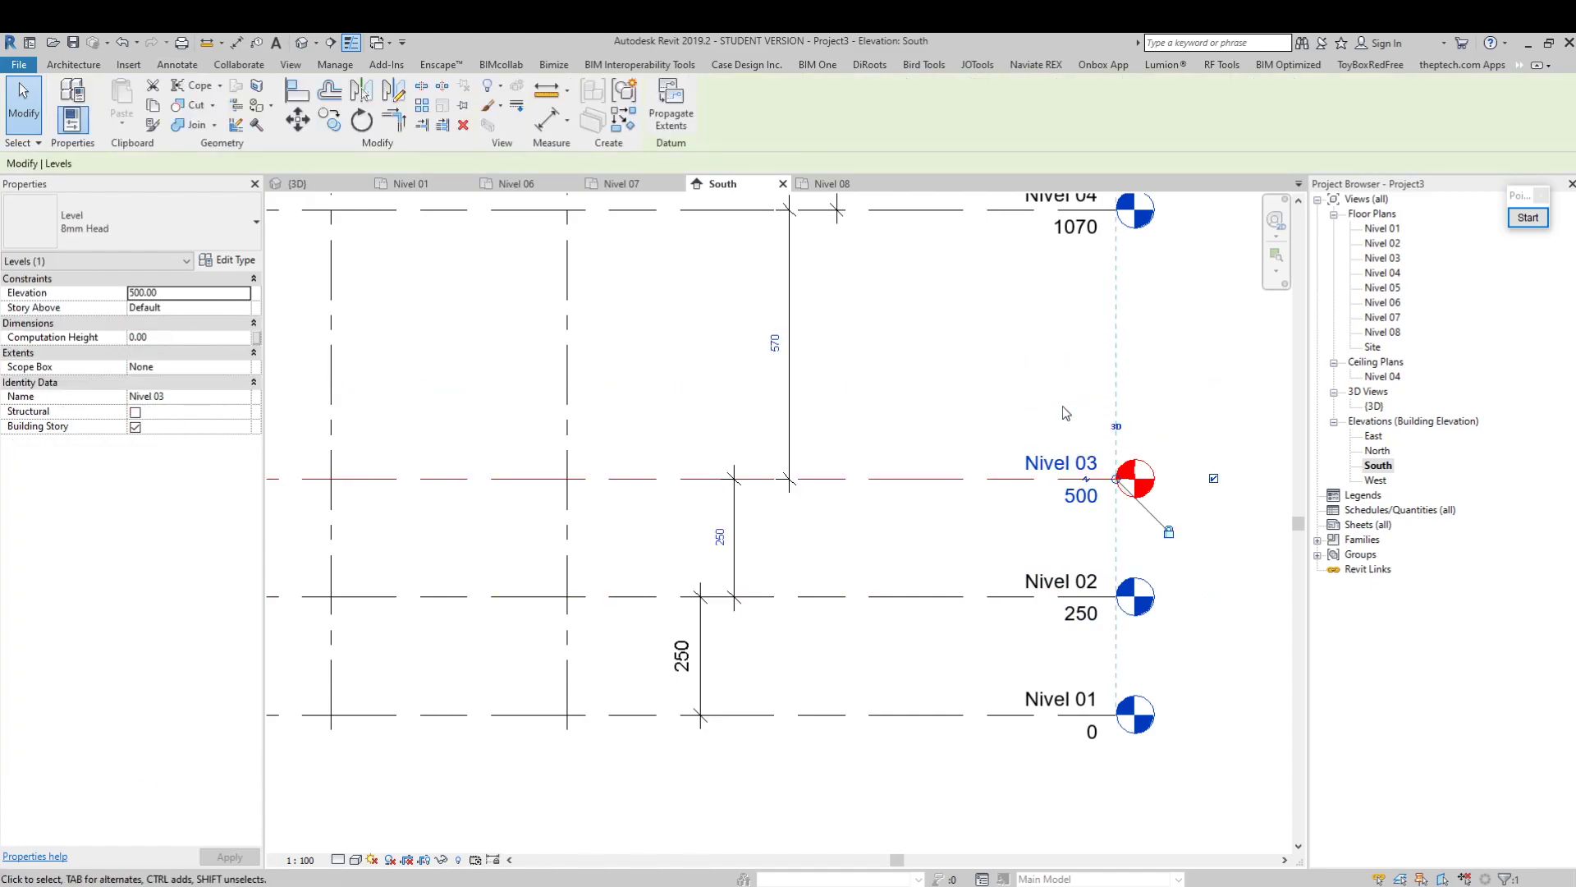
# Set the spacing between Nivel 03 and Nivel 04 to 250 by moving Nivel 04
pyautogui.moveTo(913, 326); pyautogui.dragTo(894, 480, button='middle')
pyautogui.click(895, 482)
pyautogui.moveTo(1099, 625)
pyautogui.mouseDown(button='middle')
pyautogui.moveTo(1062, 558)
pyautogui.moveTo(995, 542)
pyautogui.moveTo(987, 671)
pyautogui.mouseUp(button='middle')
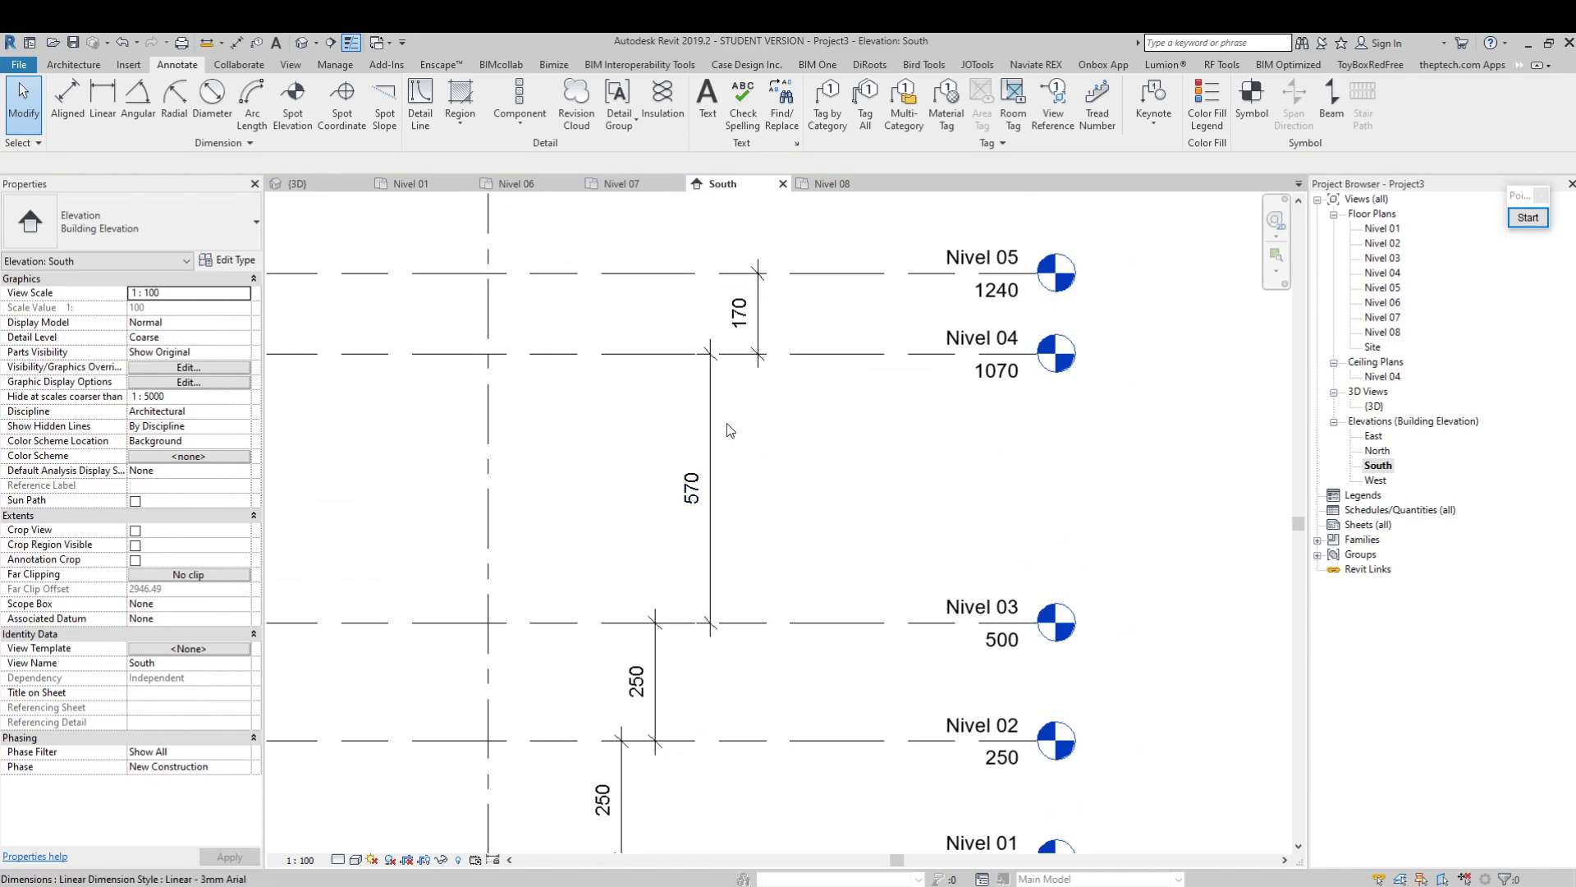
pyautogui.click(698, 486)
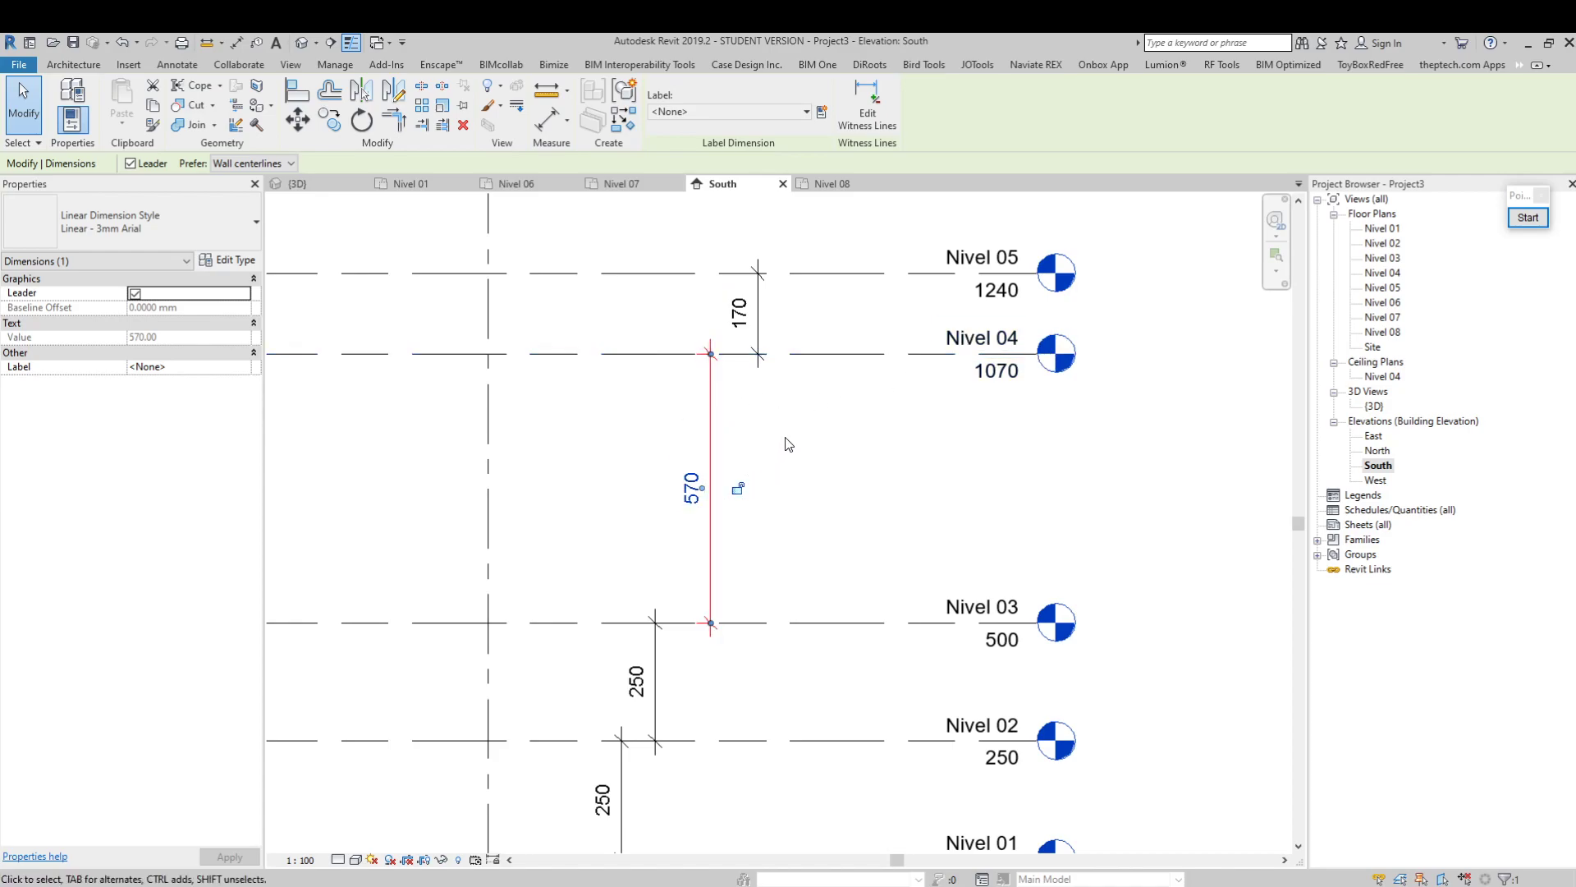
pyautogui.click(831, 388)
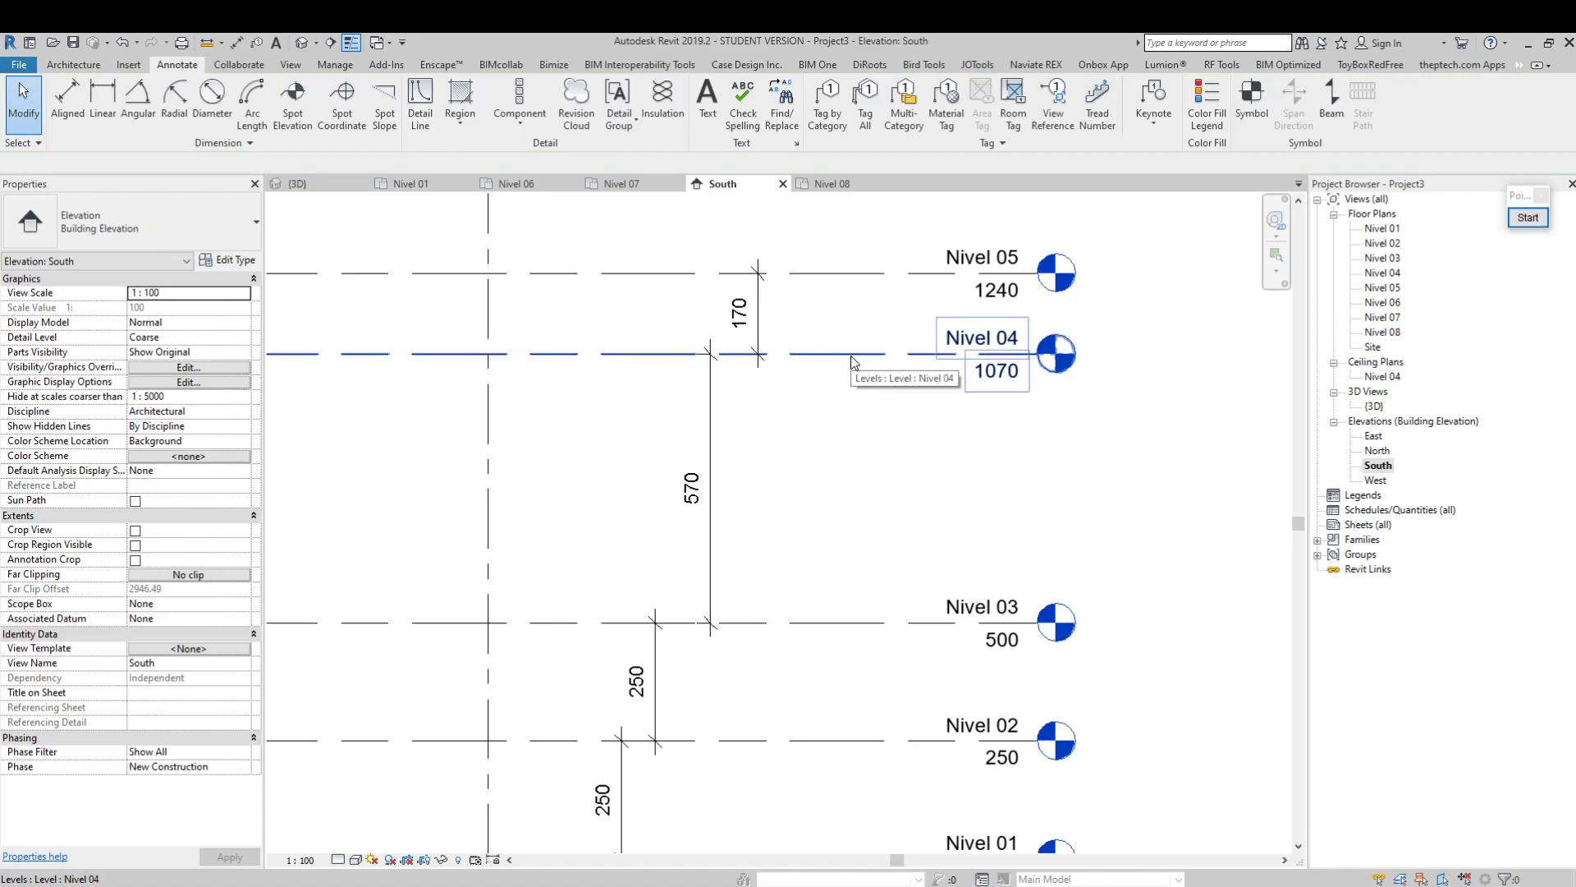
pyautogui.click(852, 356)
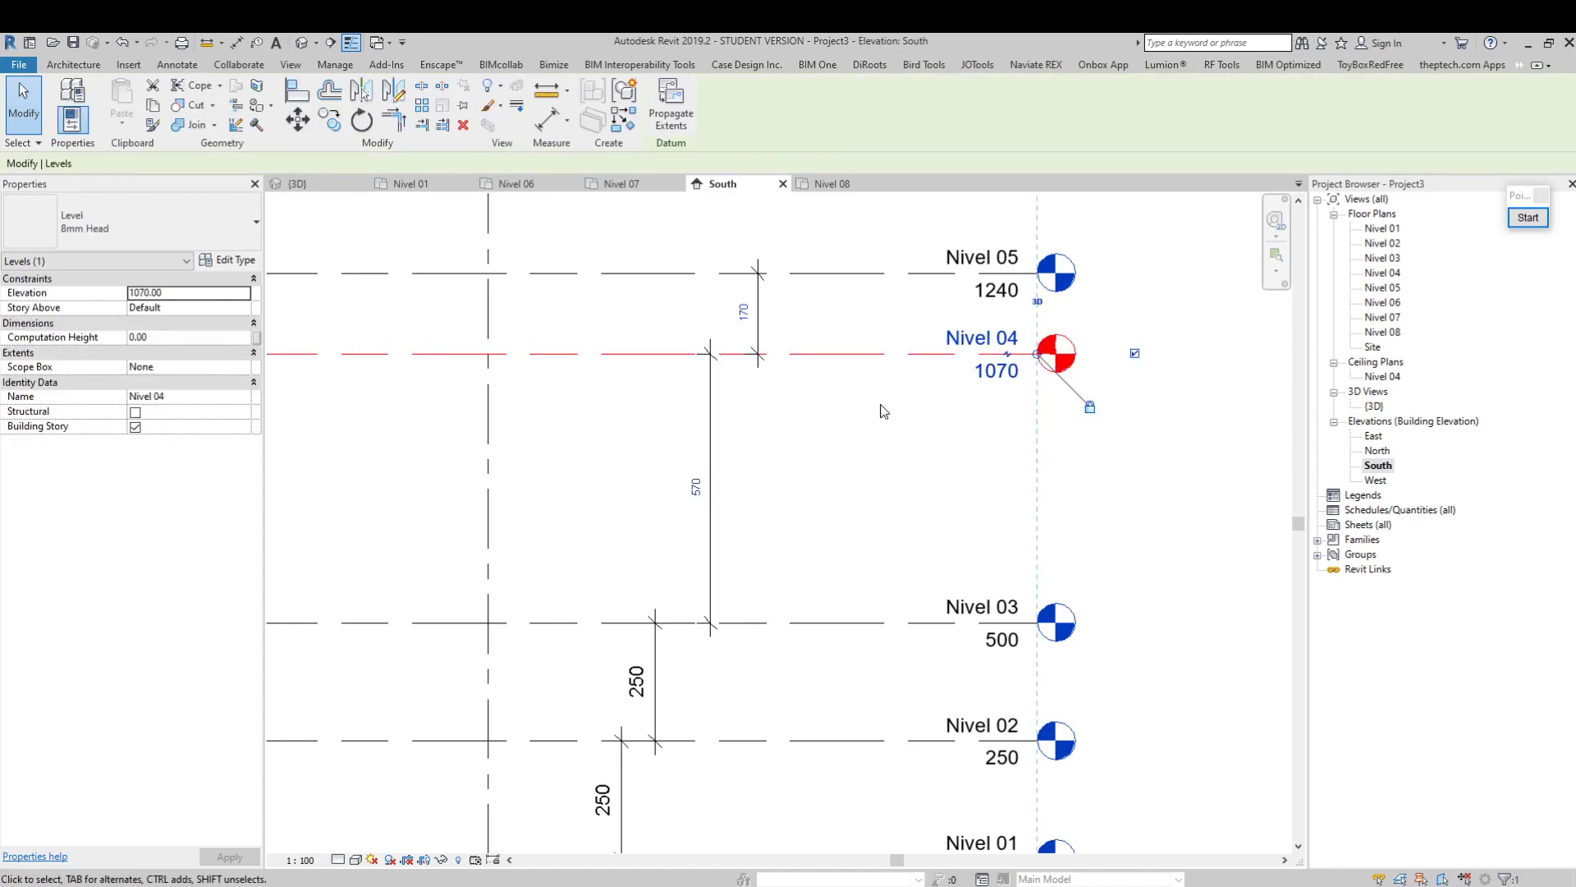
pyautogui.click(696, 493)
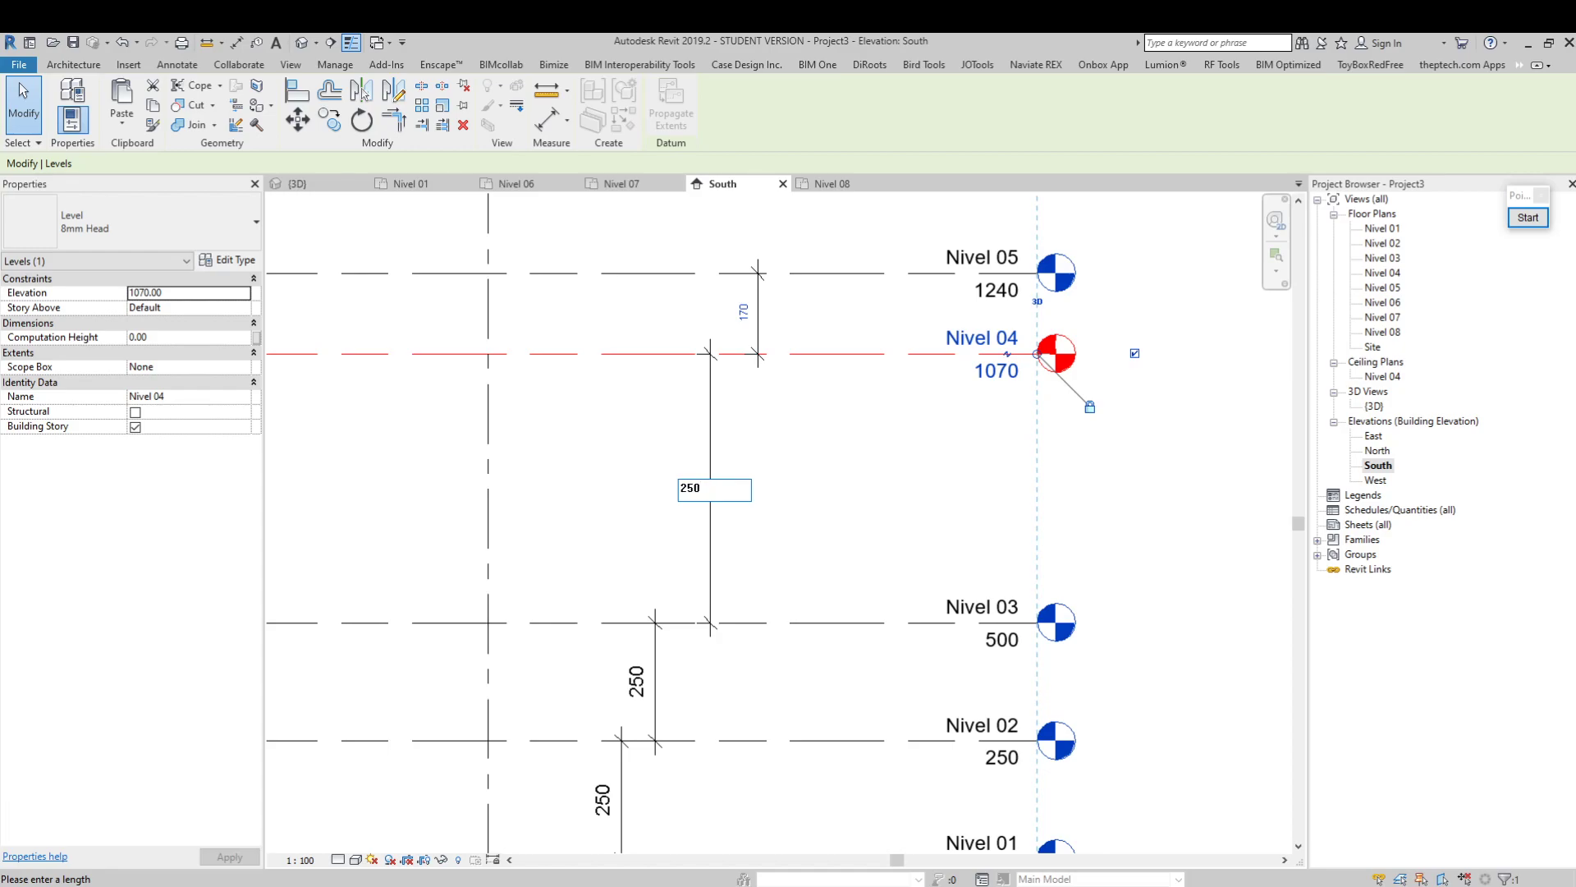
pyautogui.press('Return')
pyautogui.click(893, 358)
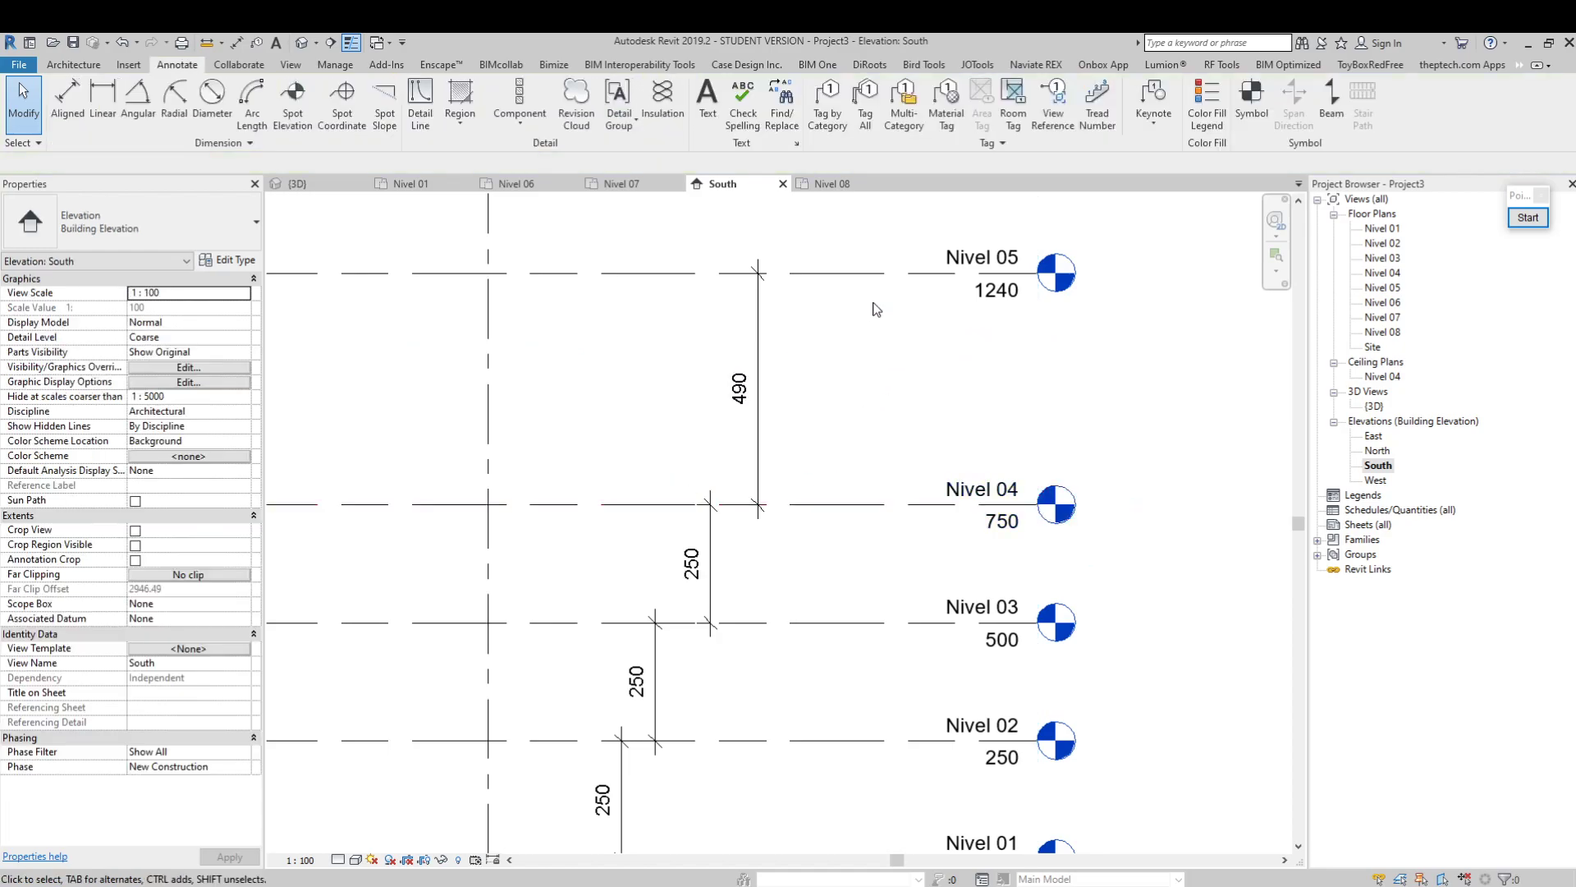
# Set the spacing between Nivel 04 and Nivel 05 to 300 by moving Nivel 04
pyautogui.click(873, 274)
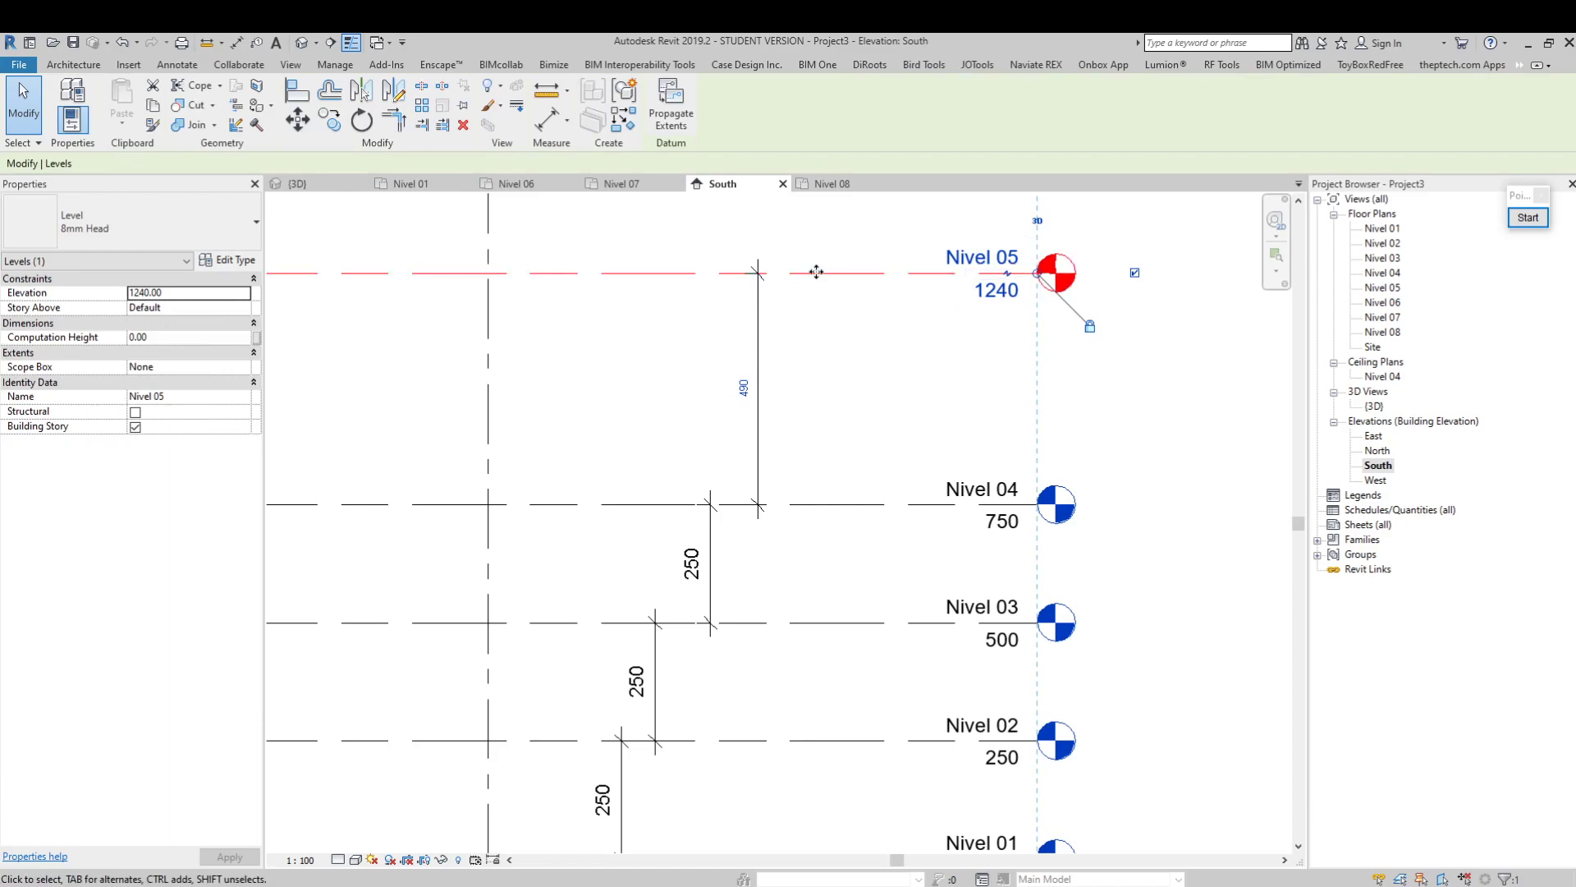
pyautogui.moveTo(803, 304); pyautogui.dragTo(806, 394, button='middle')
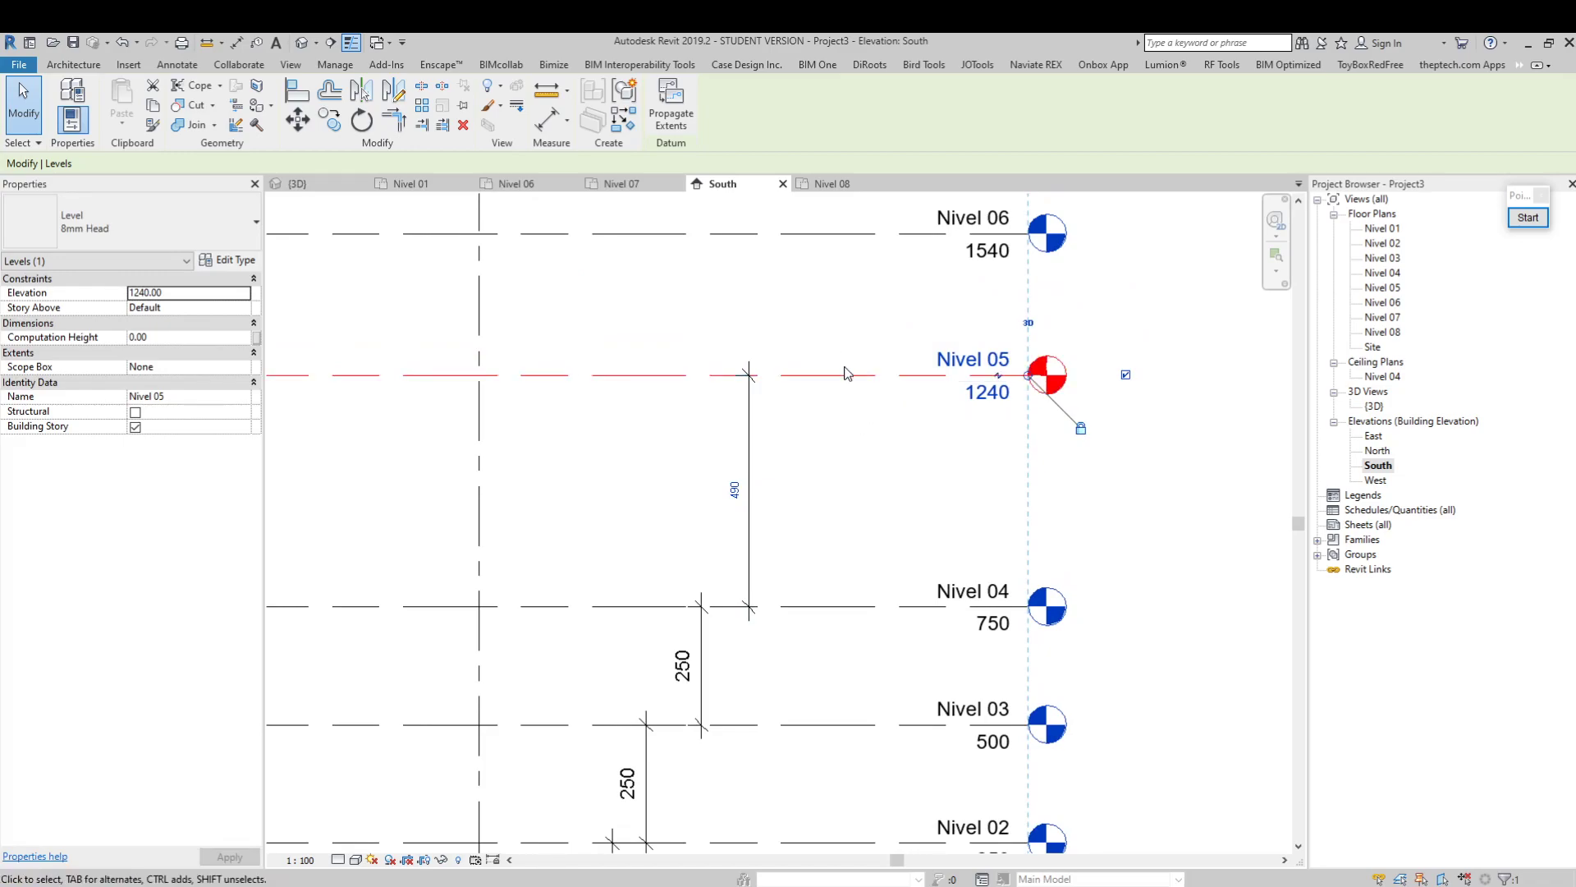
pyautogui.click(836, 613)
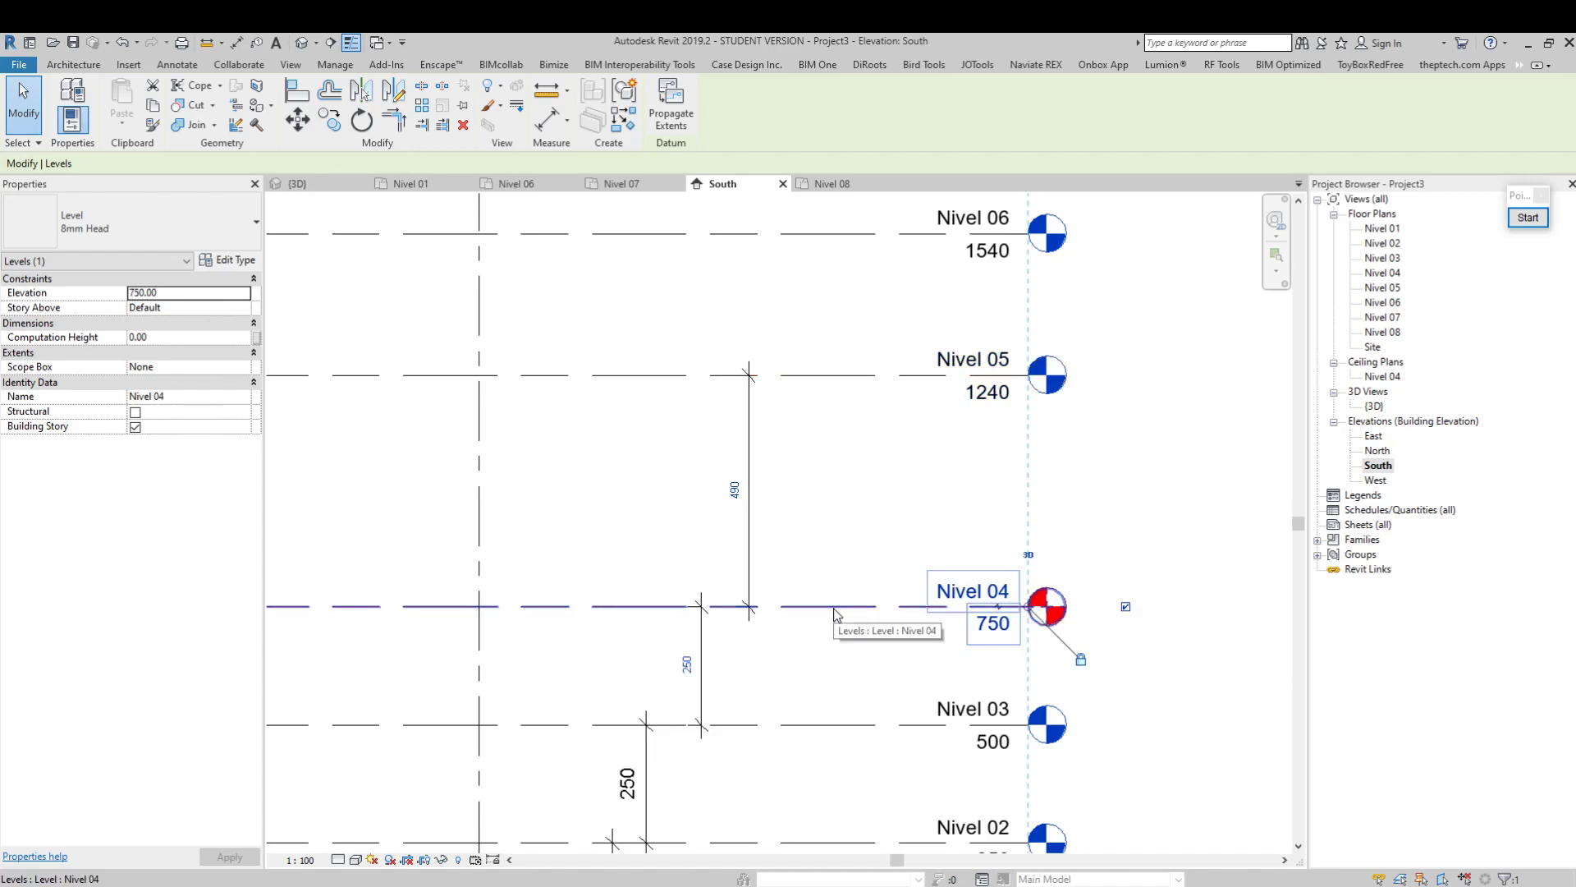
pyautogui.click(736, 492)
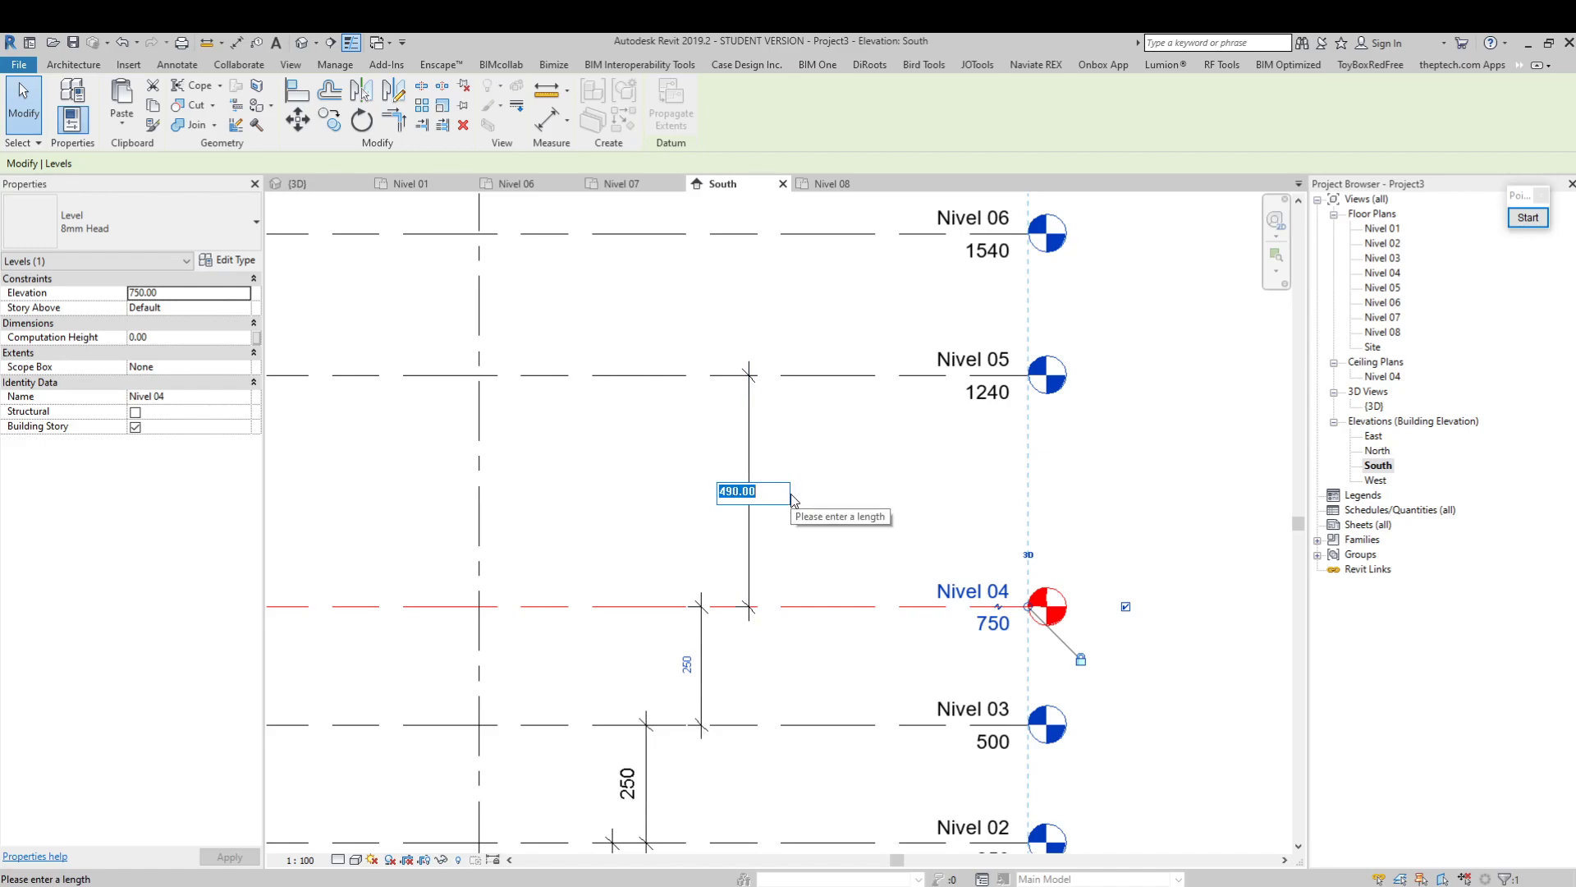
pyautogui.write('300')
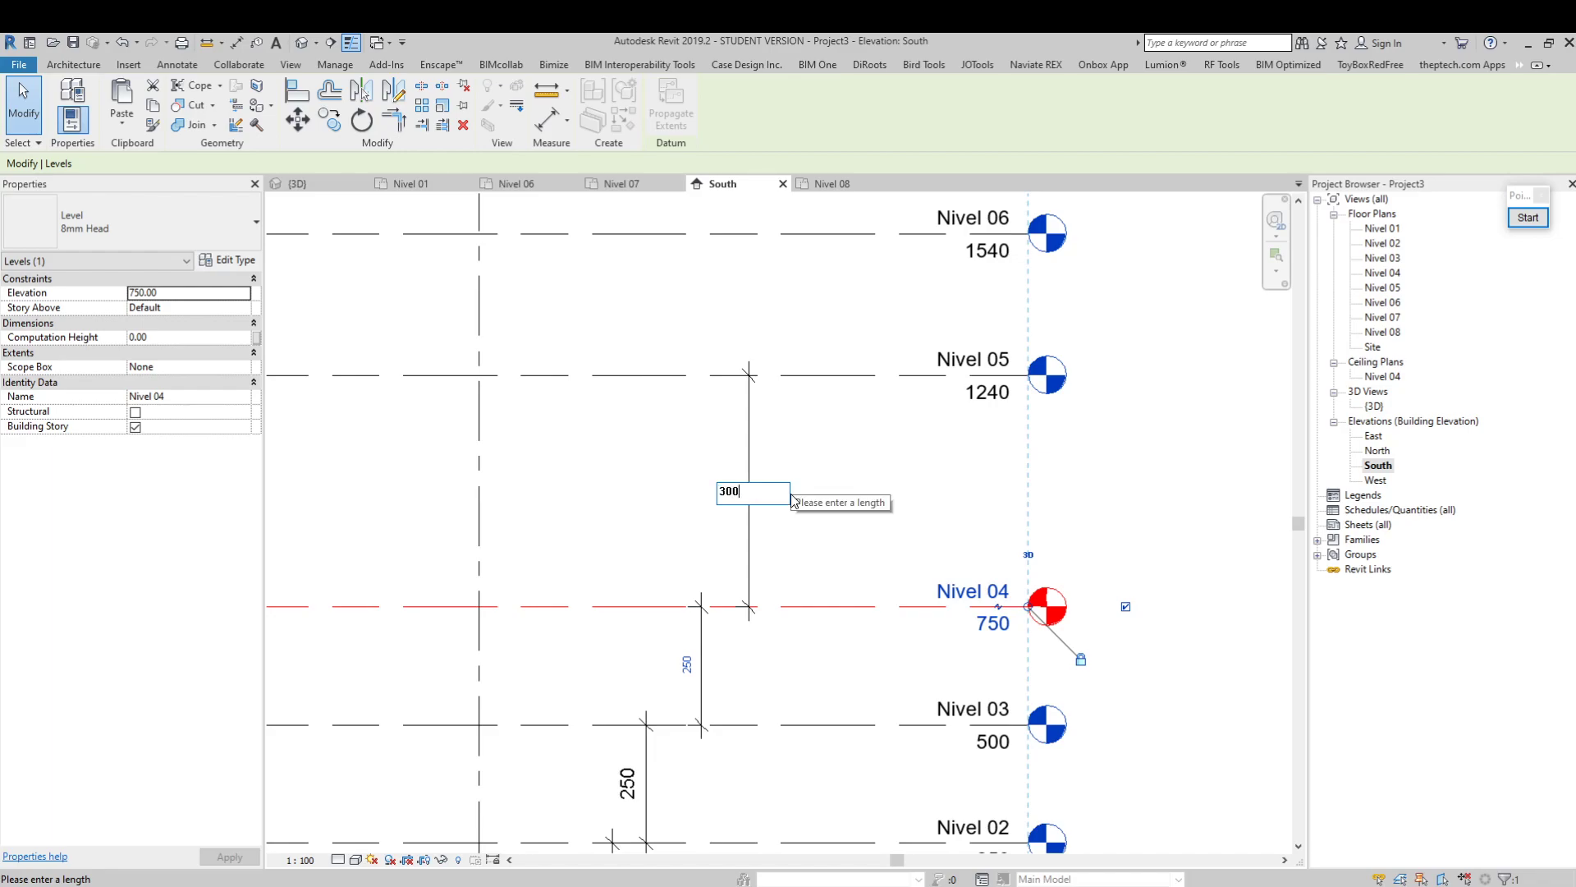
pyautogui.press('Return')
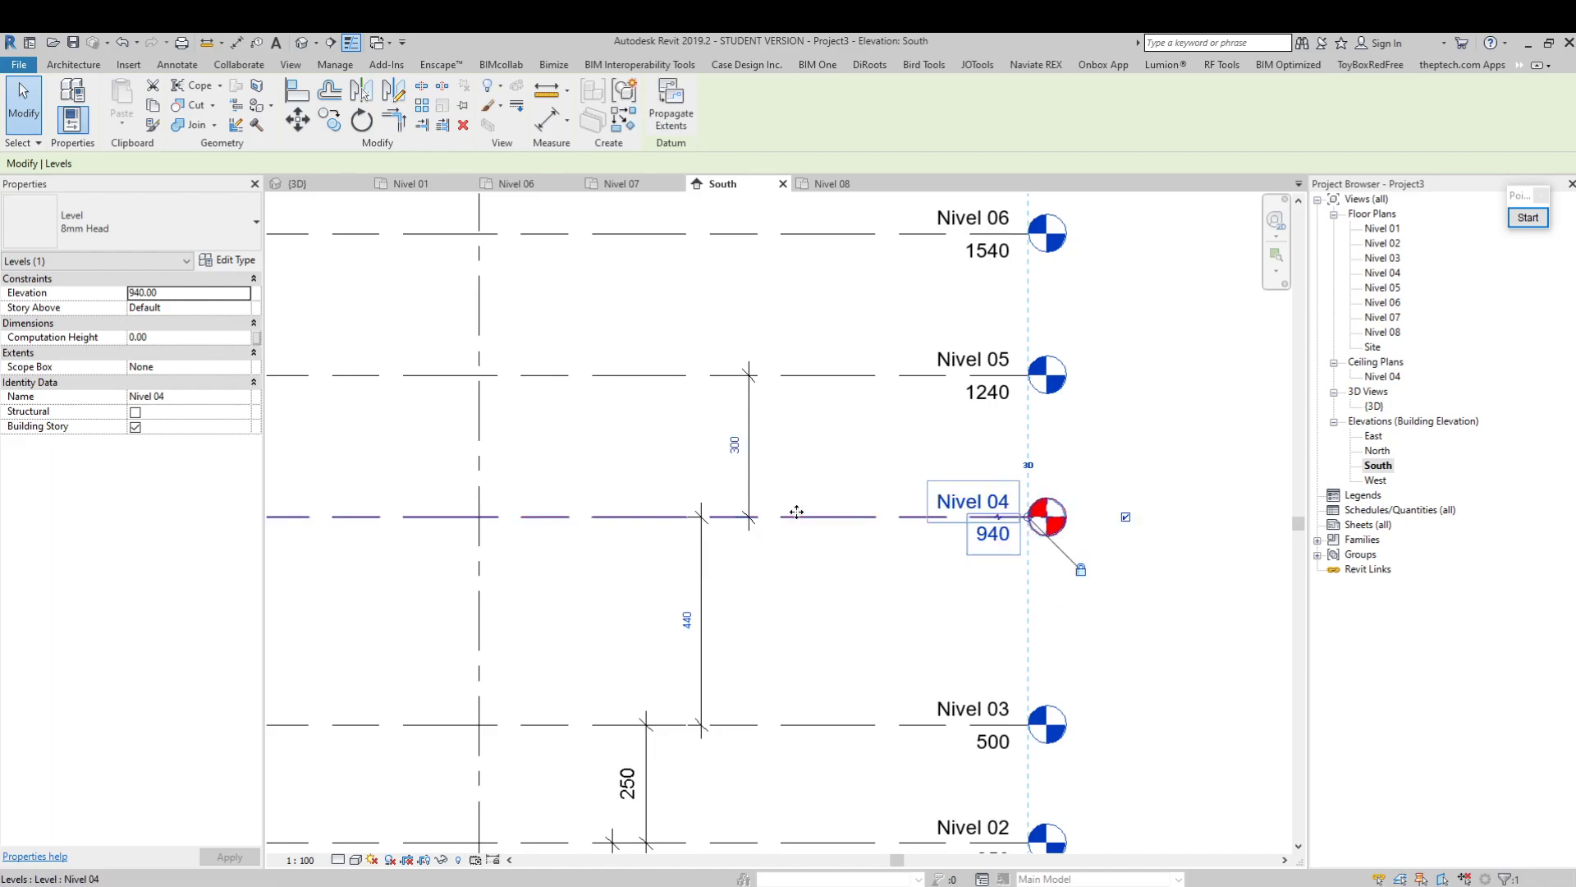
# Return Nivel 04 to a spacing of 250 above Nivel 03 and clear the selection
pyautogui.click(687, 620)
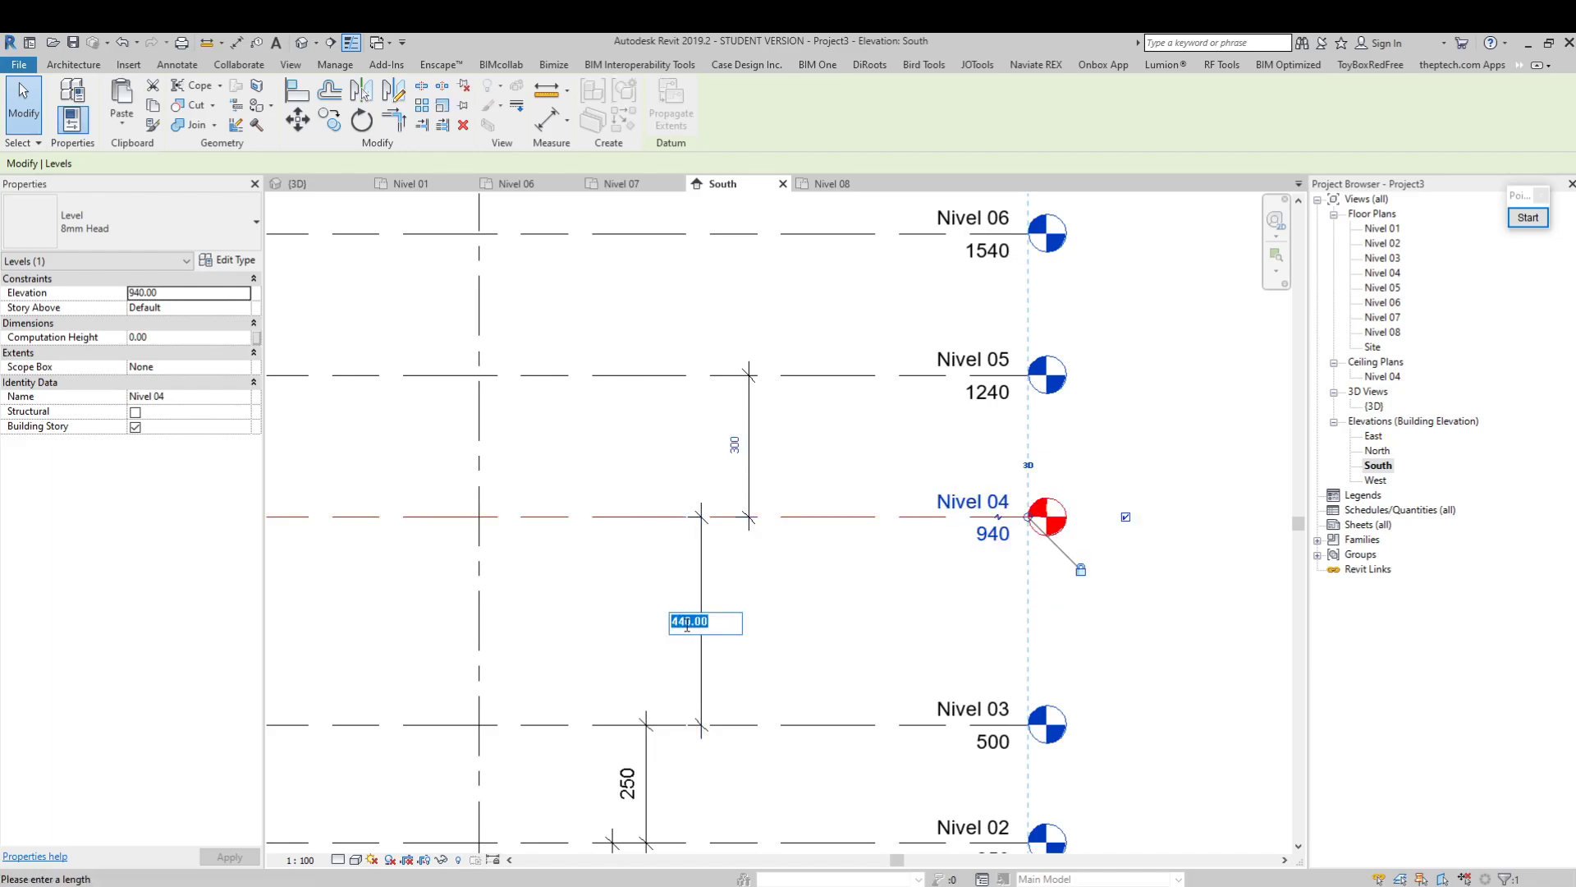
pyautogui.write('250')
pyautogui.press('Return')
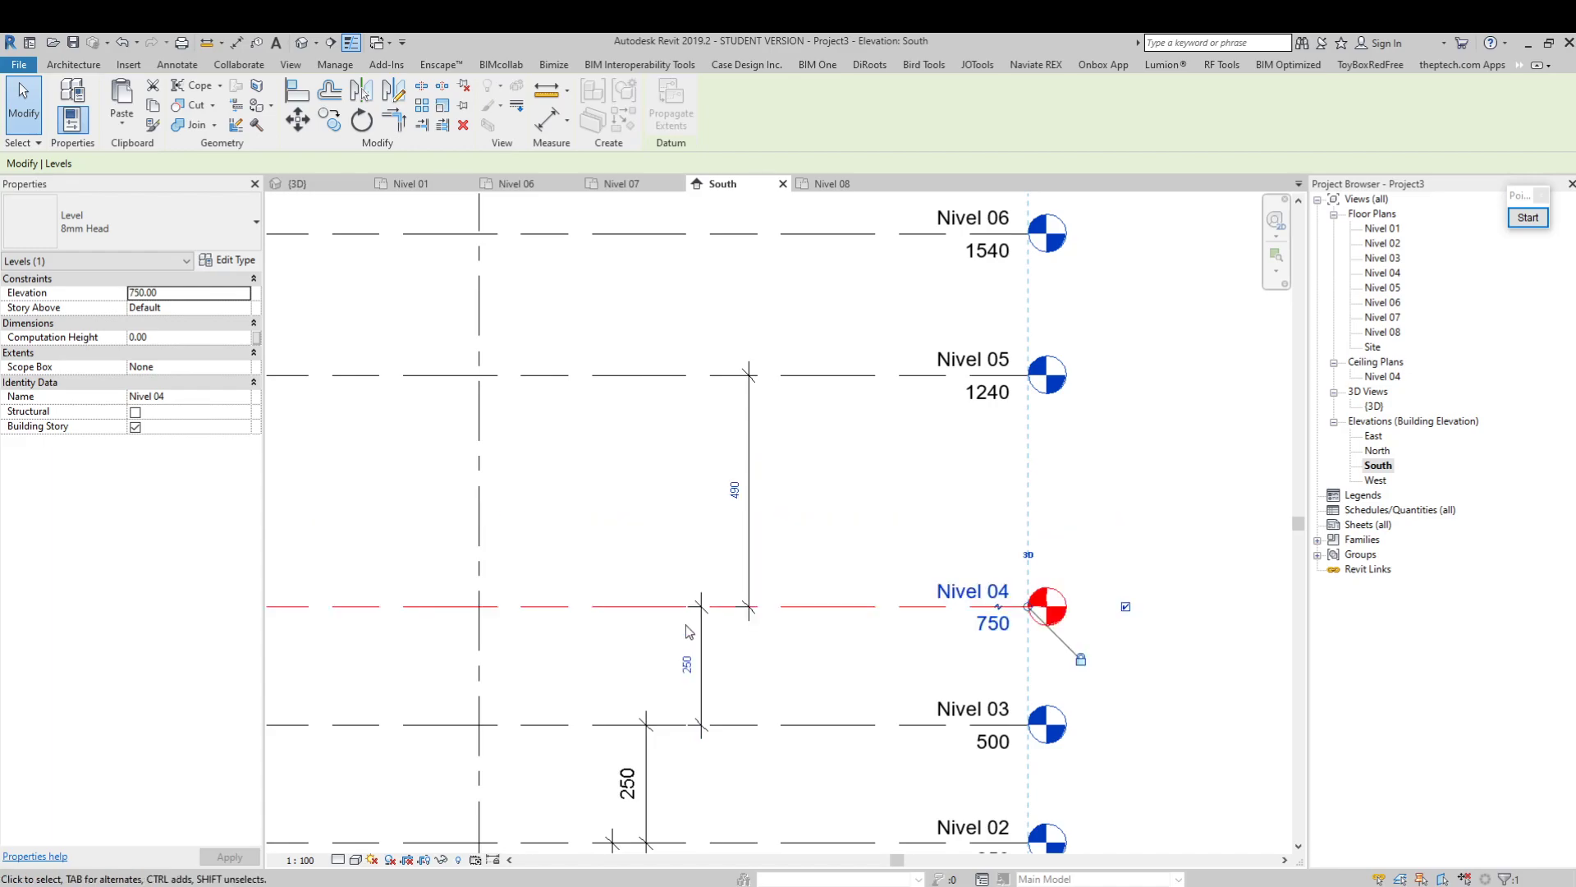
pyautogui.press('Escape')
# Set the spacing between Nivel 04 and Nivel 05 to 250 by moving Nivel 05
pyautogui.click(882, 380)
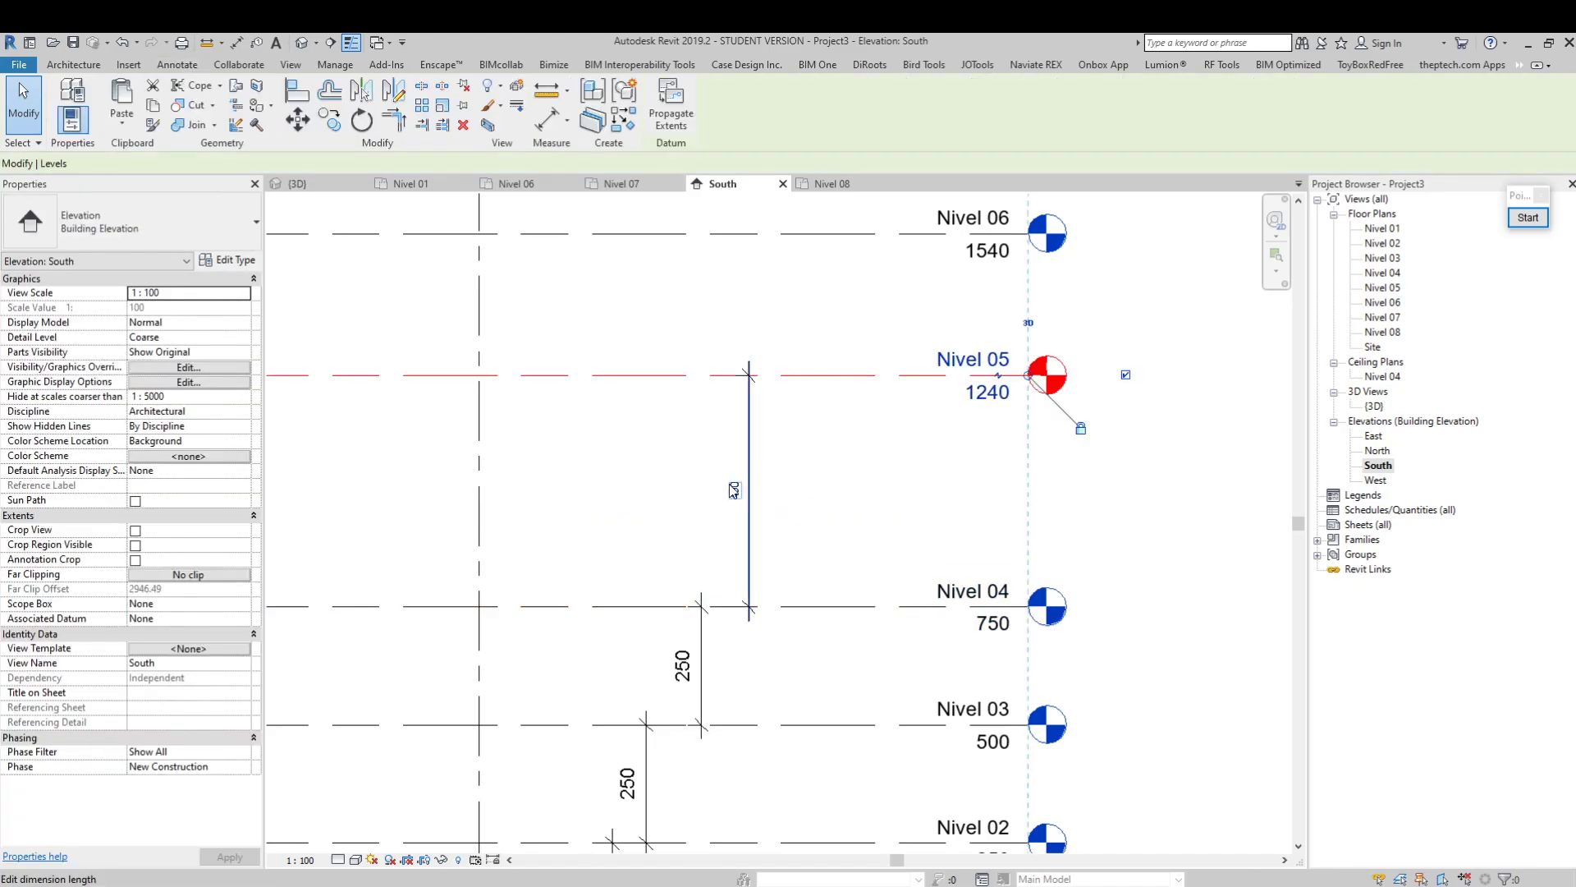
pyautogui.click(730, 490)
pyautogui.write('250')
pyautogui.press('Return')
pyautogui.scroll(-5, 802, 433)
pyautogui.press('Escape')
# Add separate aligned dimensions between Nivel 05 and Nivel 06, Nivel 06 and Nivel 07, and Nivel 07 and Nivel 08
pyautogui.scroll(4, 770, 452)
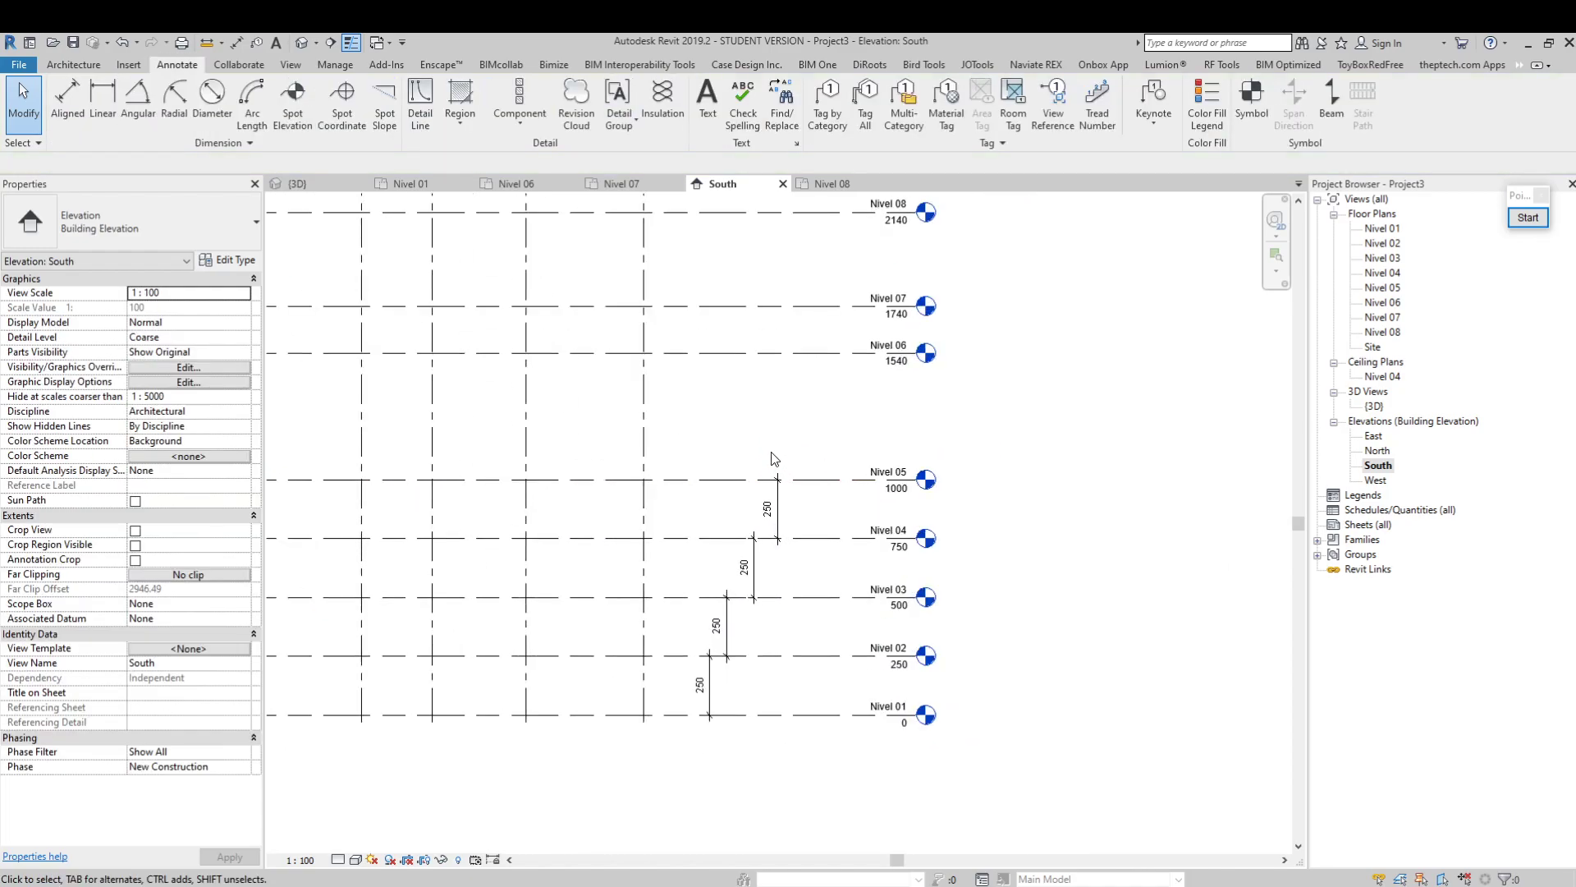
pyautogui.click(808, 338)
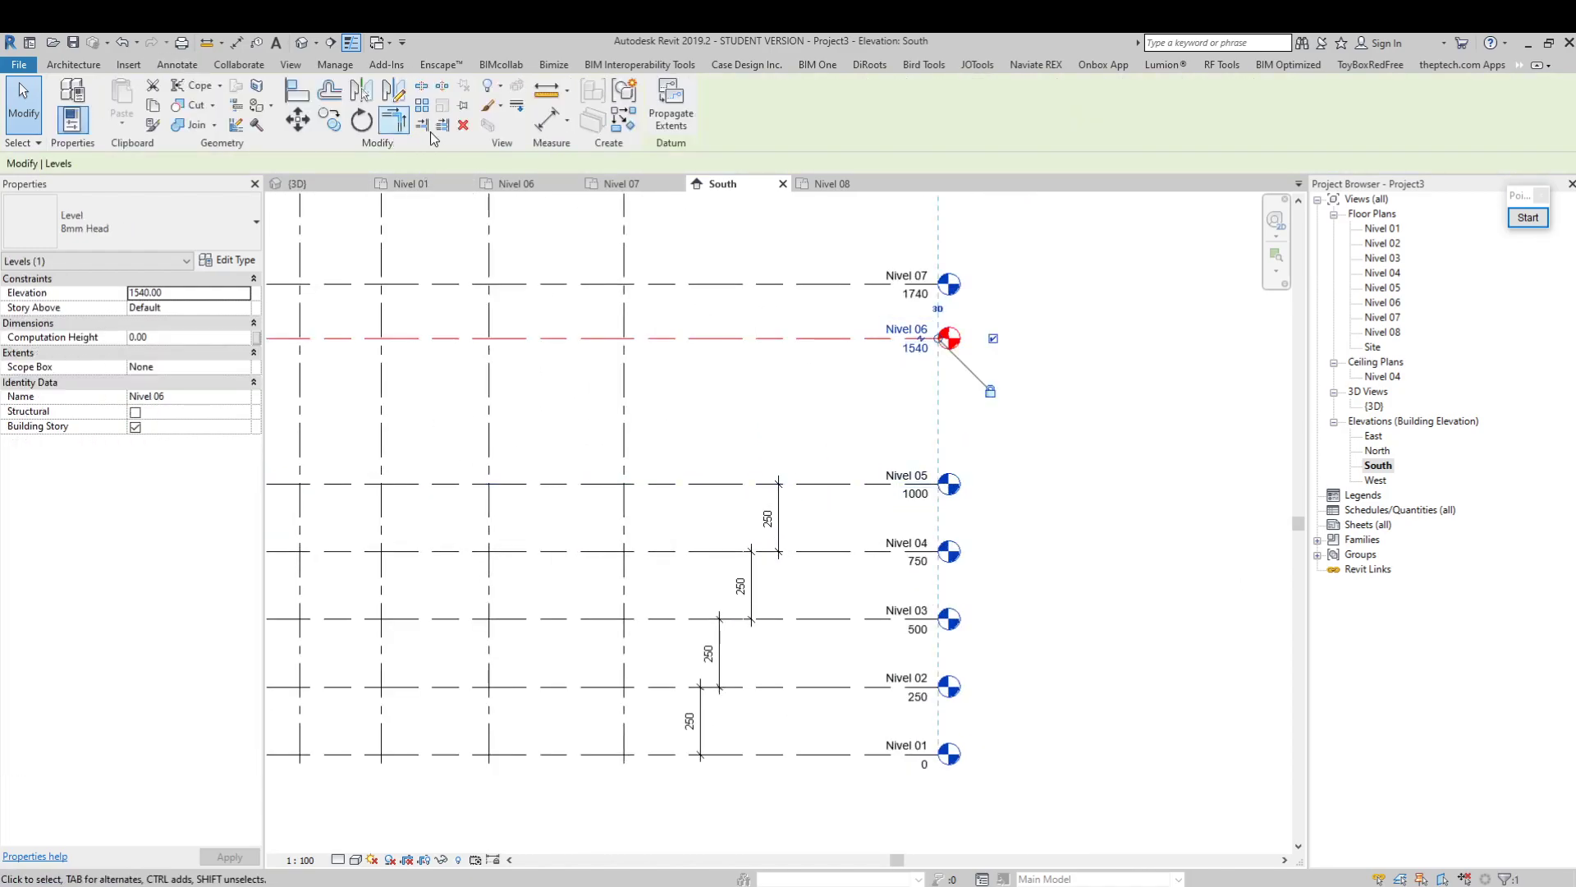
pyautogui.click(547, 119)
pyautogui.click(720, 338)
pyautogui.click(700, 322)
pyautogui.click(731, 339)
pyautogui.click(730, 285)
pyautogui.click(728, 247)
pyautogui.moveTo(734, 252); pyautogui.dragTo(742, 465, button='middle')
pyautogui.click(758, 497)
pyautogui.click(764, 388)
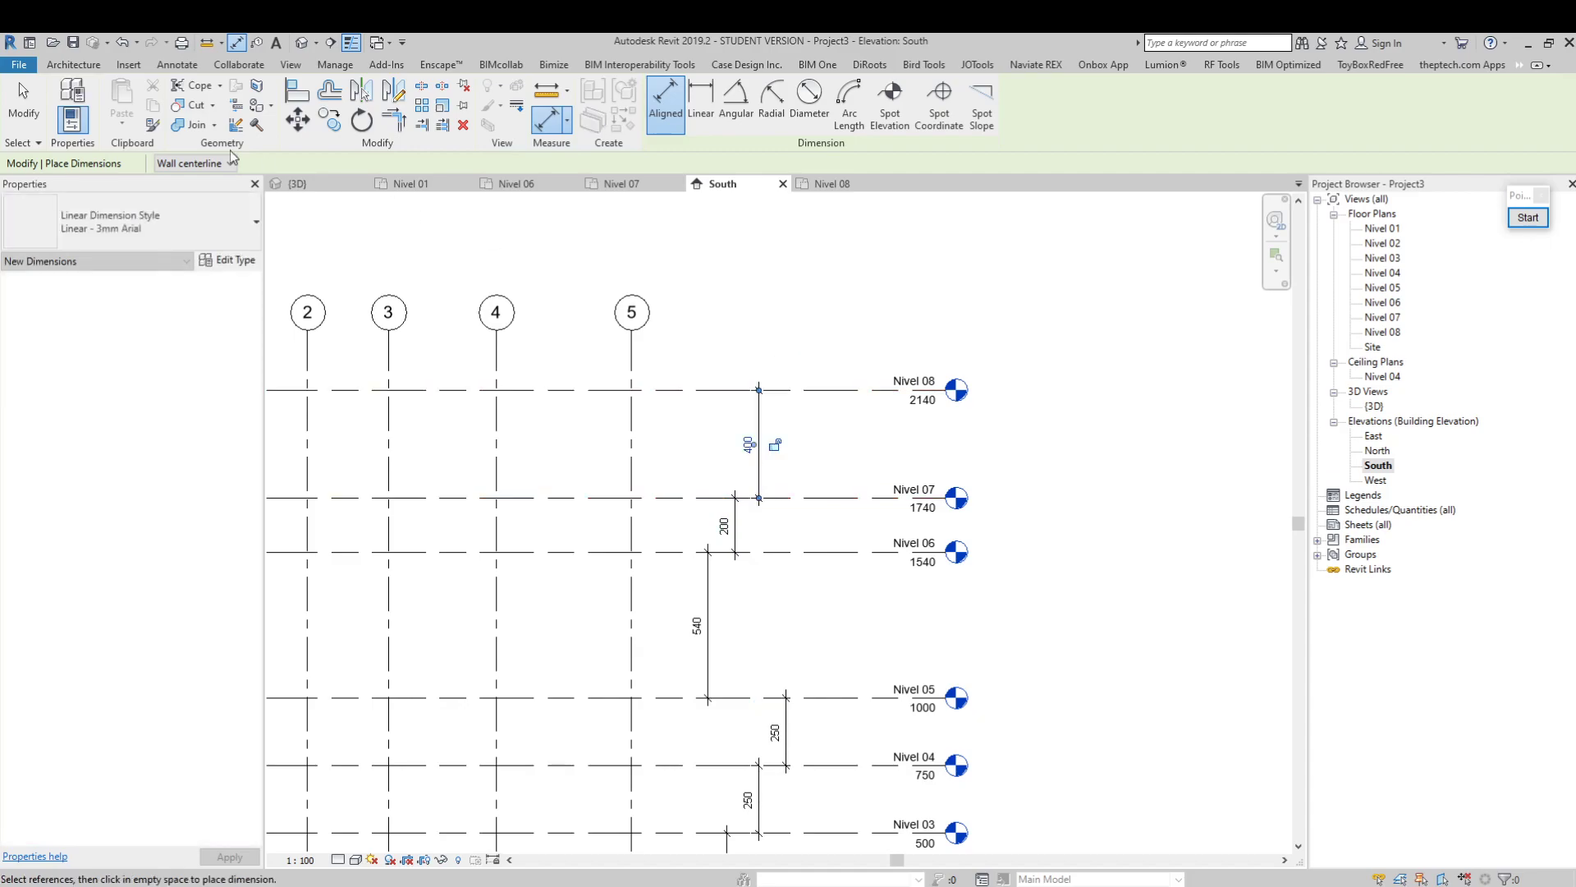
pyautogui.press('Escape')
pyautogui.press('Escape')
# Set the spacing between Nivel 05 and Nivel 06 to 250 by moving Nivel 06
pyautogui.scroll(2, 733, 478)
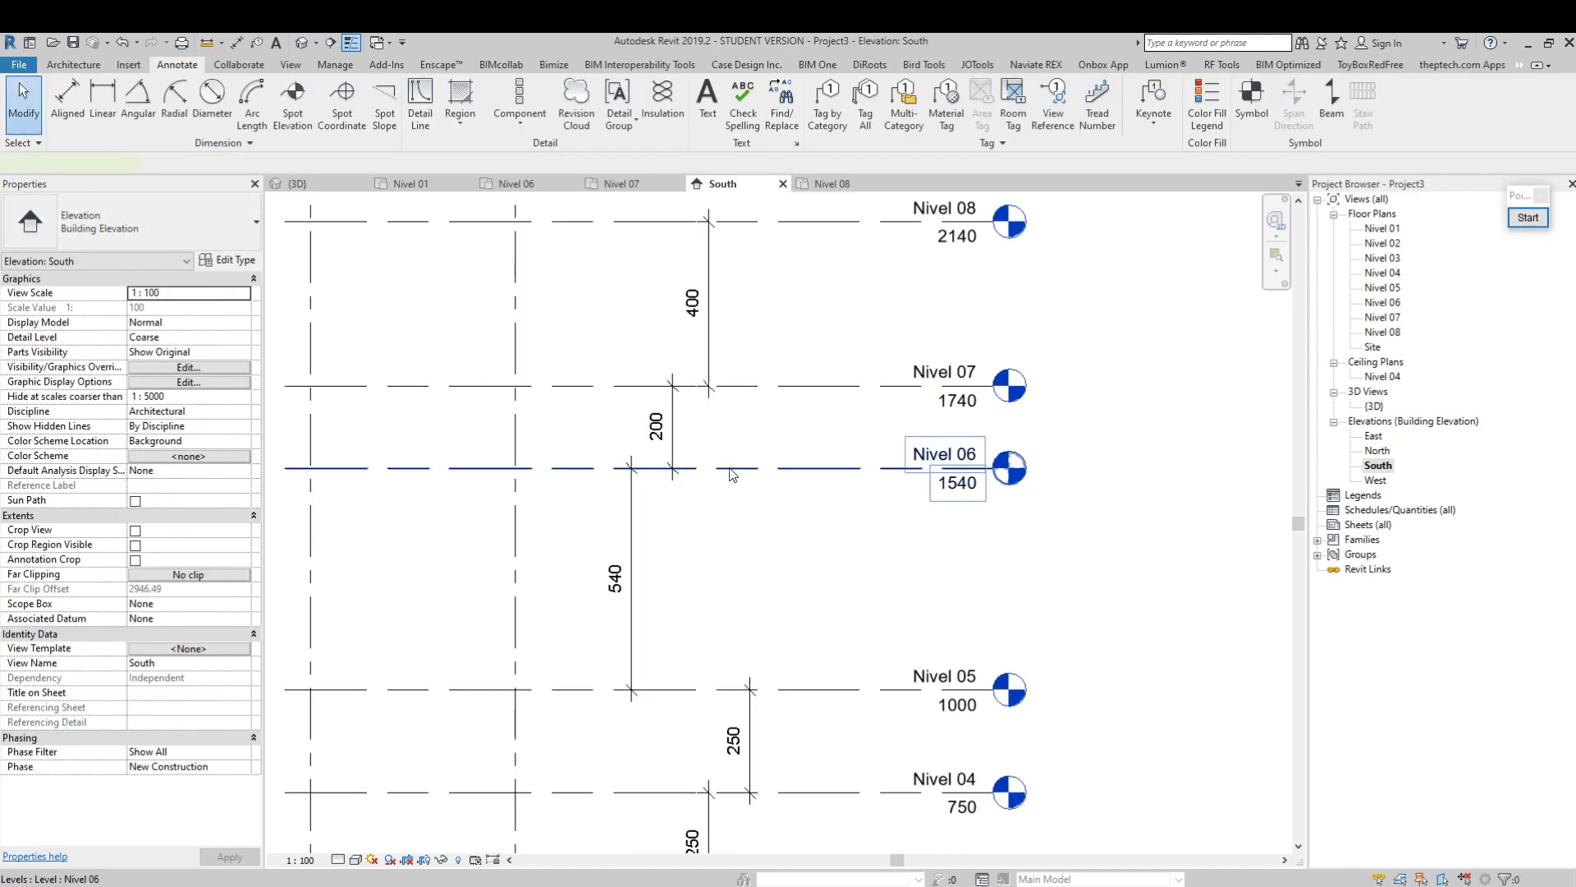
pyautogui.click(733, 471)
pyautogui.click(624, 579)
pyautogui.write('250')
pyautogui.press('Return')
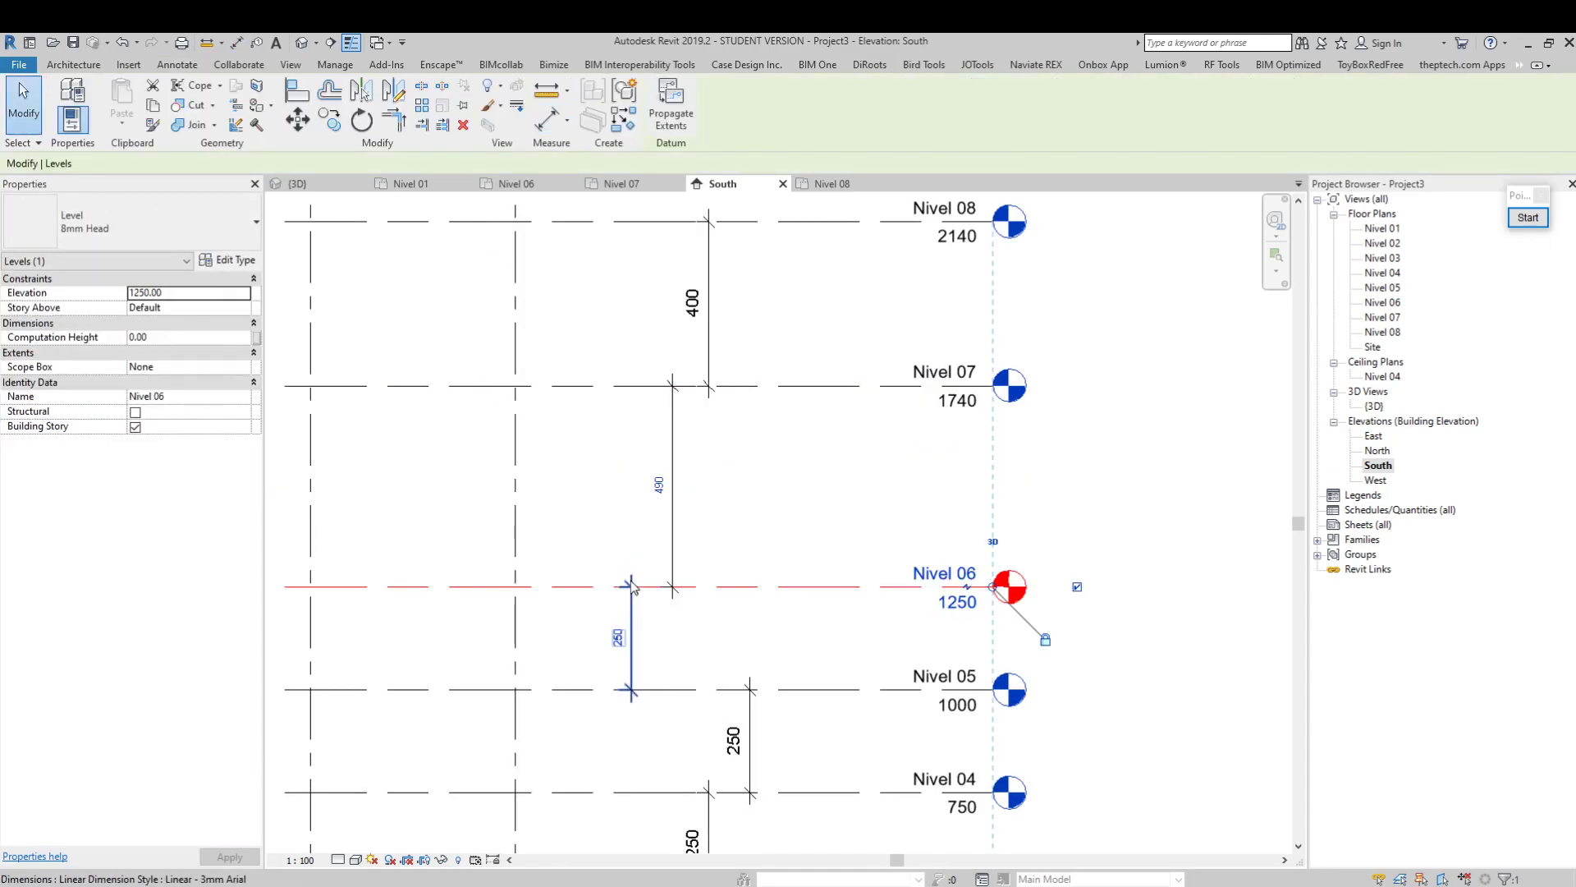
# Set the spacing between Nivel 06 and Nivel 07 to 250 by moving Nivel 07
pyautogui.click(772, 386)
pyautogui.click(661, 486)
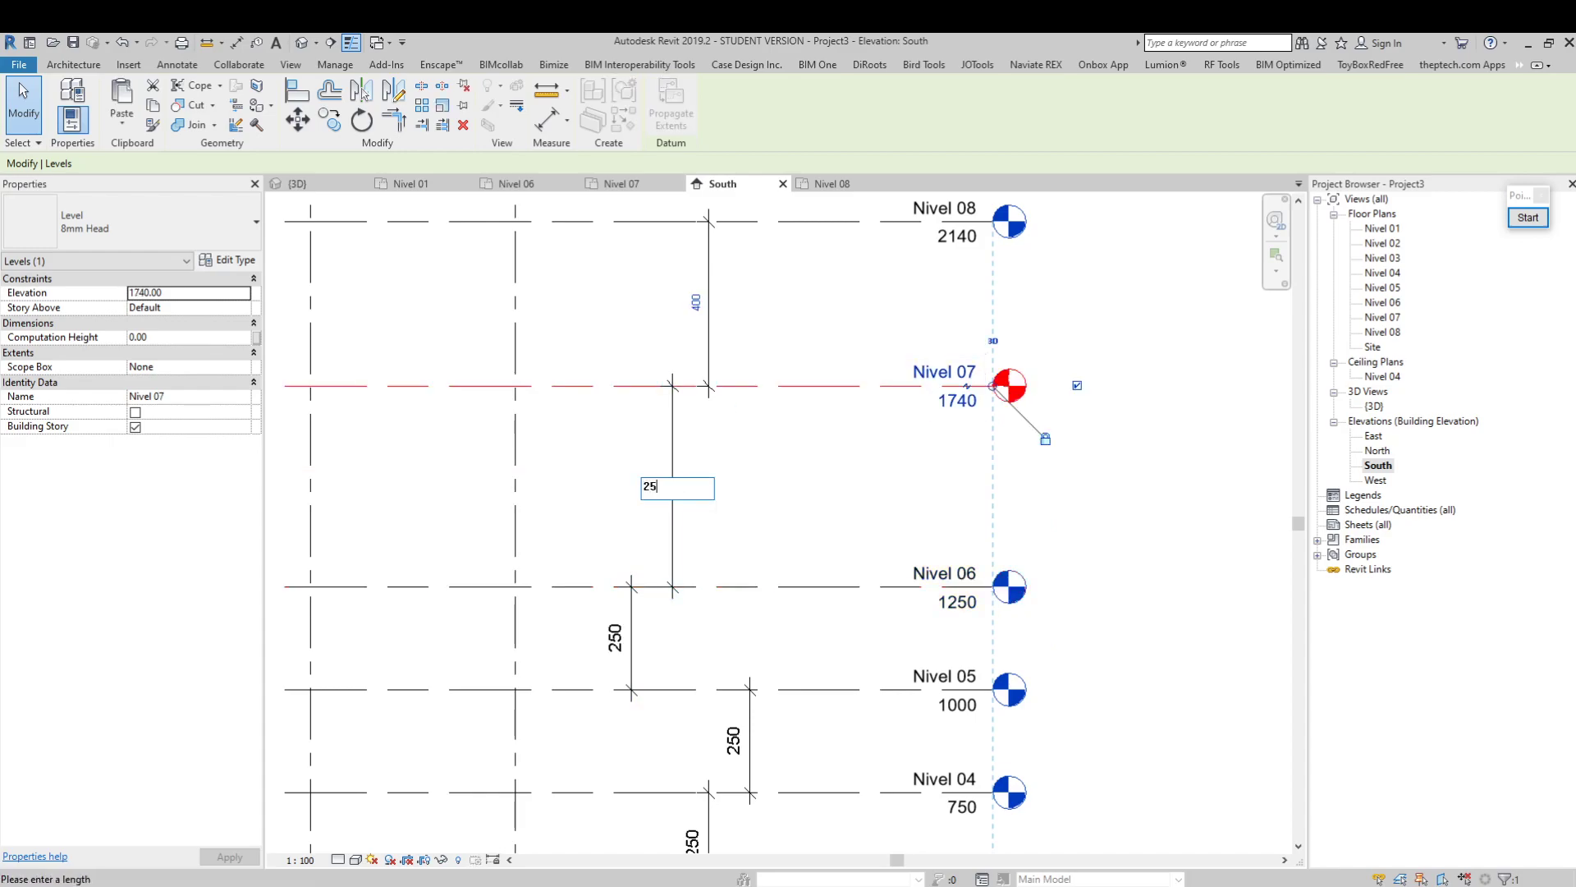
pyautogui.press('Return')
# Set the spacing between Nivel 07 and Nivel 08 to 250 by moving Nivel 08
pyautogui.keyDown('ctrl'); pyautogui.scroll(3, 728, 440); pyautogui.keyUp('ctrl')
pyautogui.click(820, 321)
pyautogui.click(714, 441)
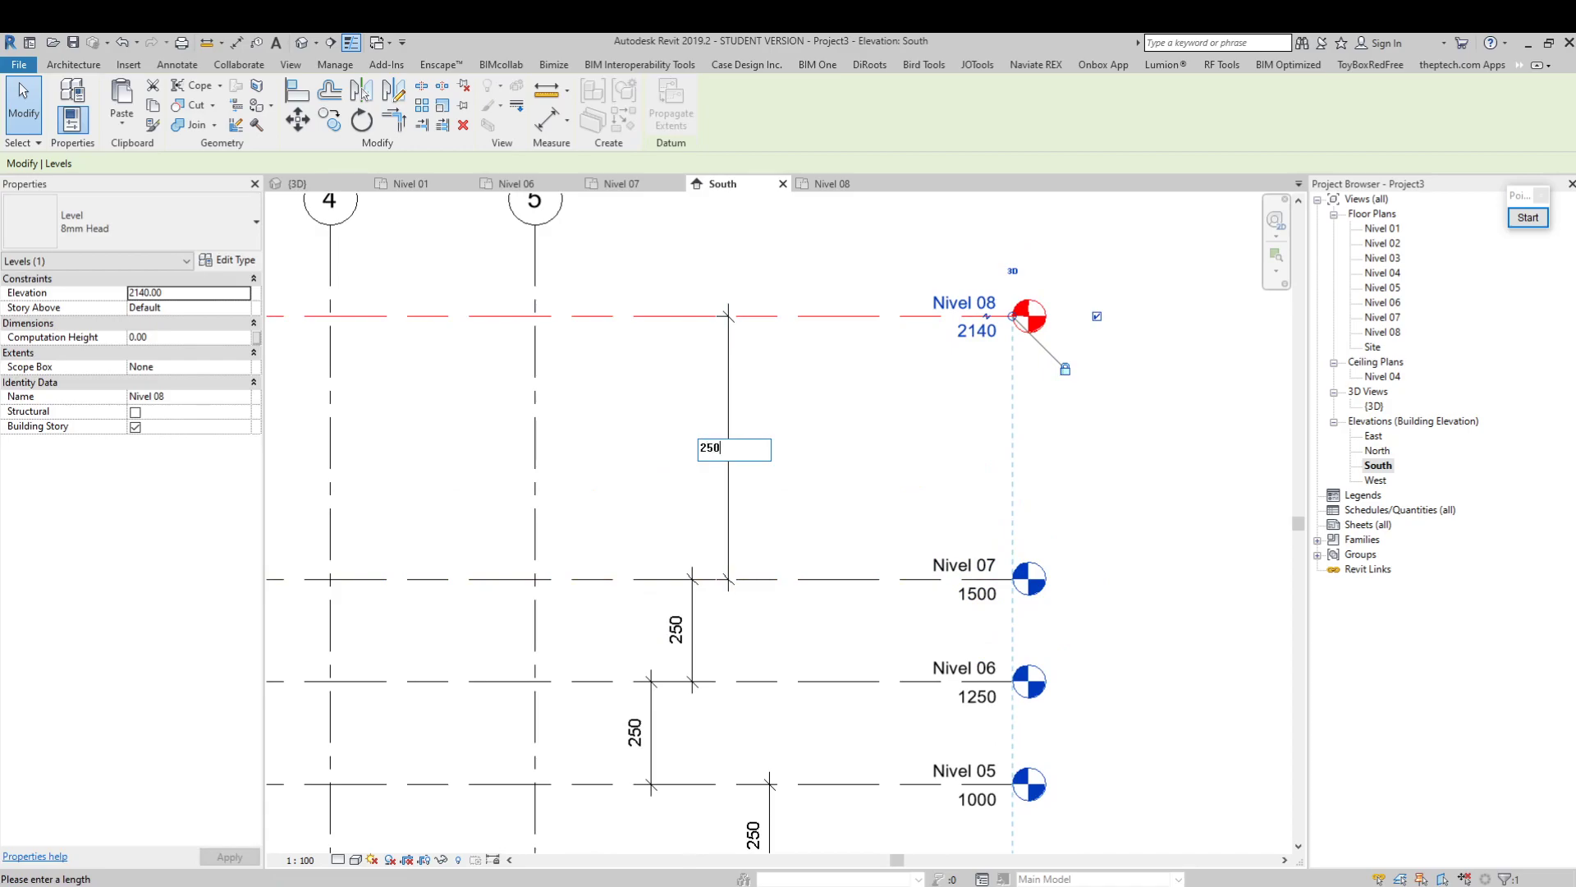
pyautogui.write('250')
pyautogui.press('Return')
pyautogui.press('Escape')
pyautogui.scroll(-5, 1152, 534)
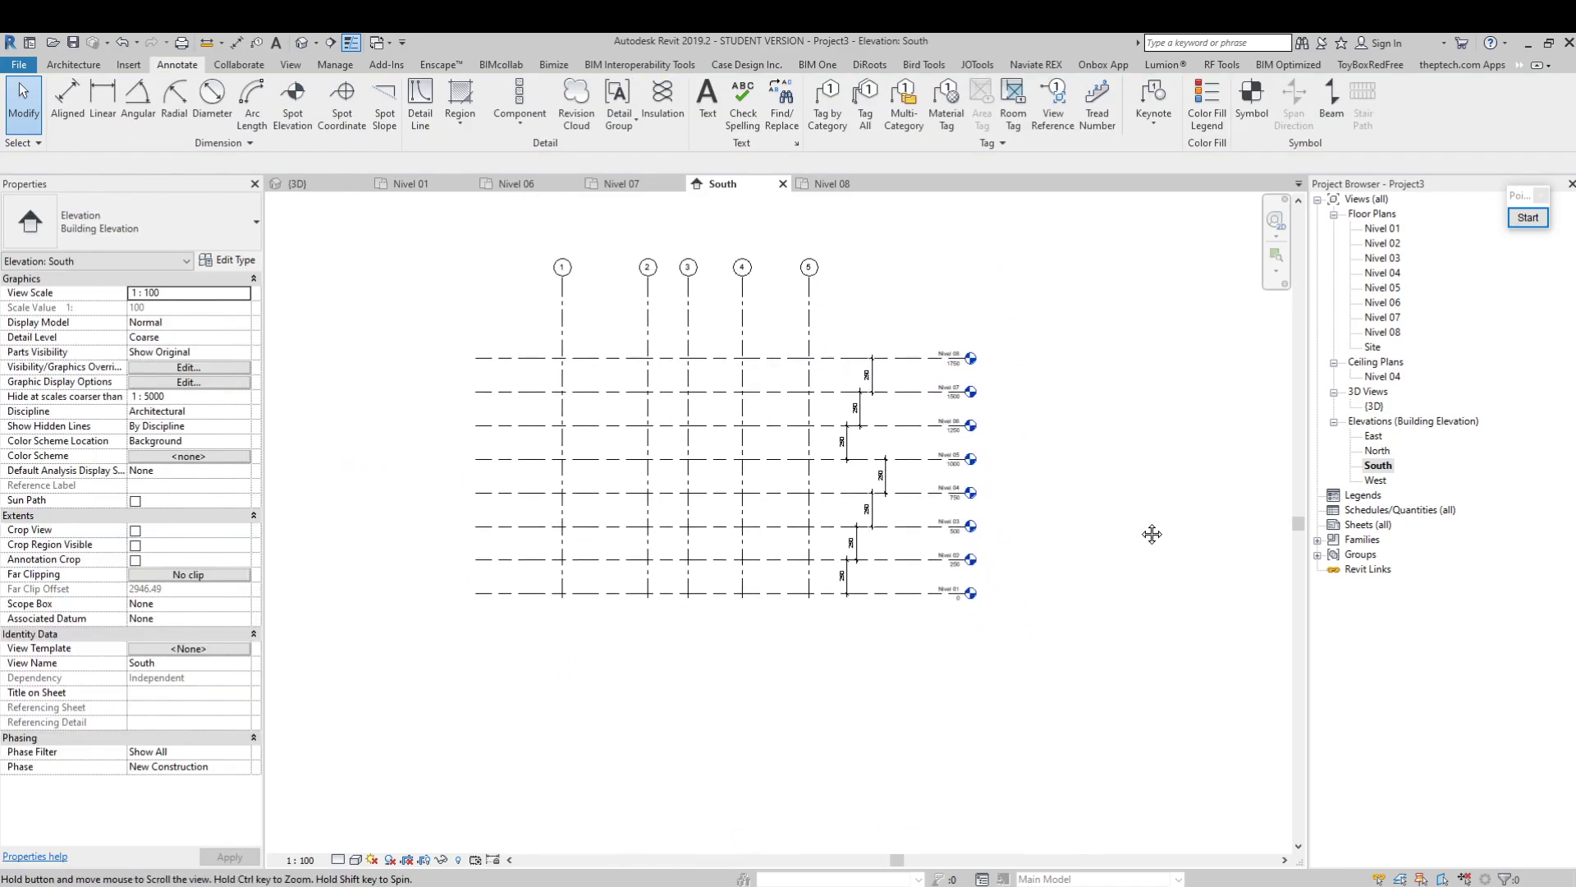
pyautogui.scroll(2, 1002, 467)
pyautogui.scroll(2, 957, 467)
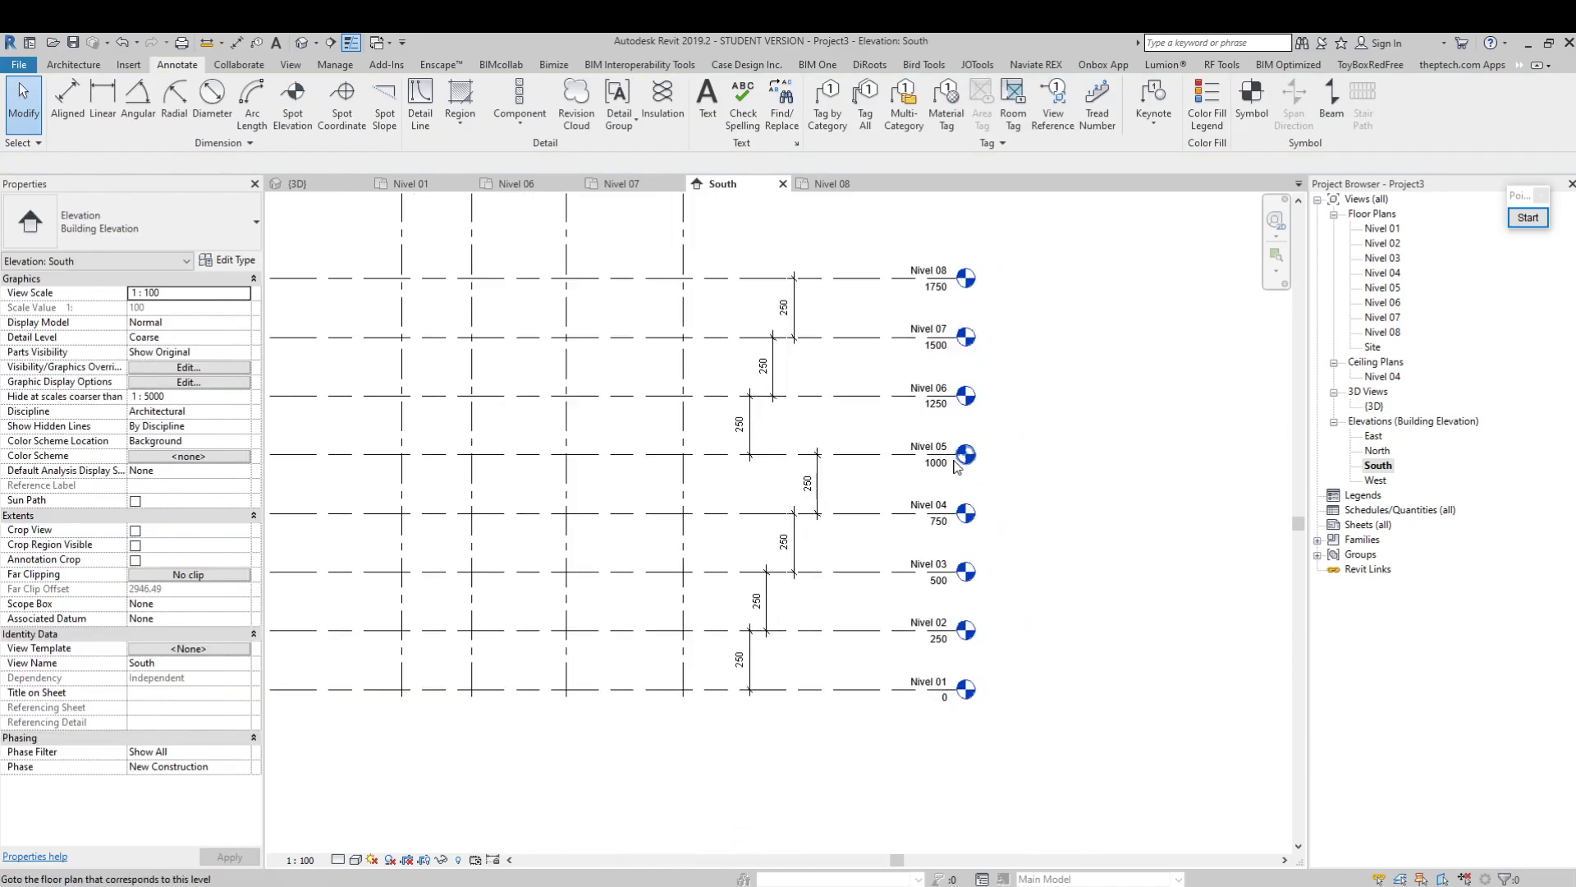
pyautogui.moveTo(866, 467); pyautogui.dragTo(947, 522, button='middle')
pyautogui.scroll(-1, 877, 493)
pyautogui.scroll(2, 761, 494)
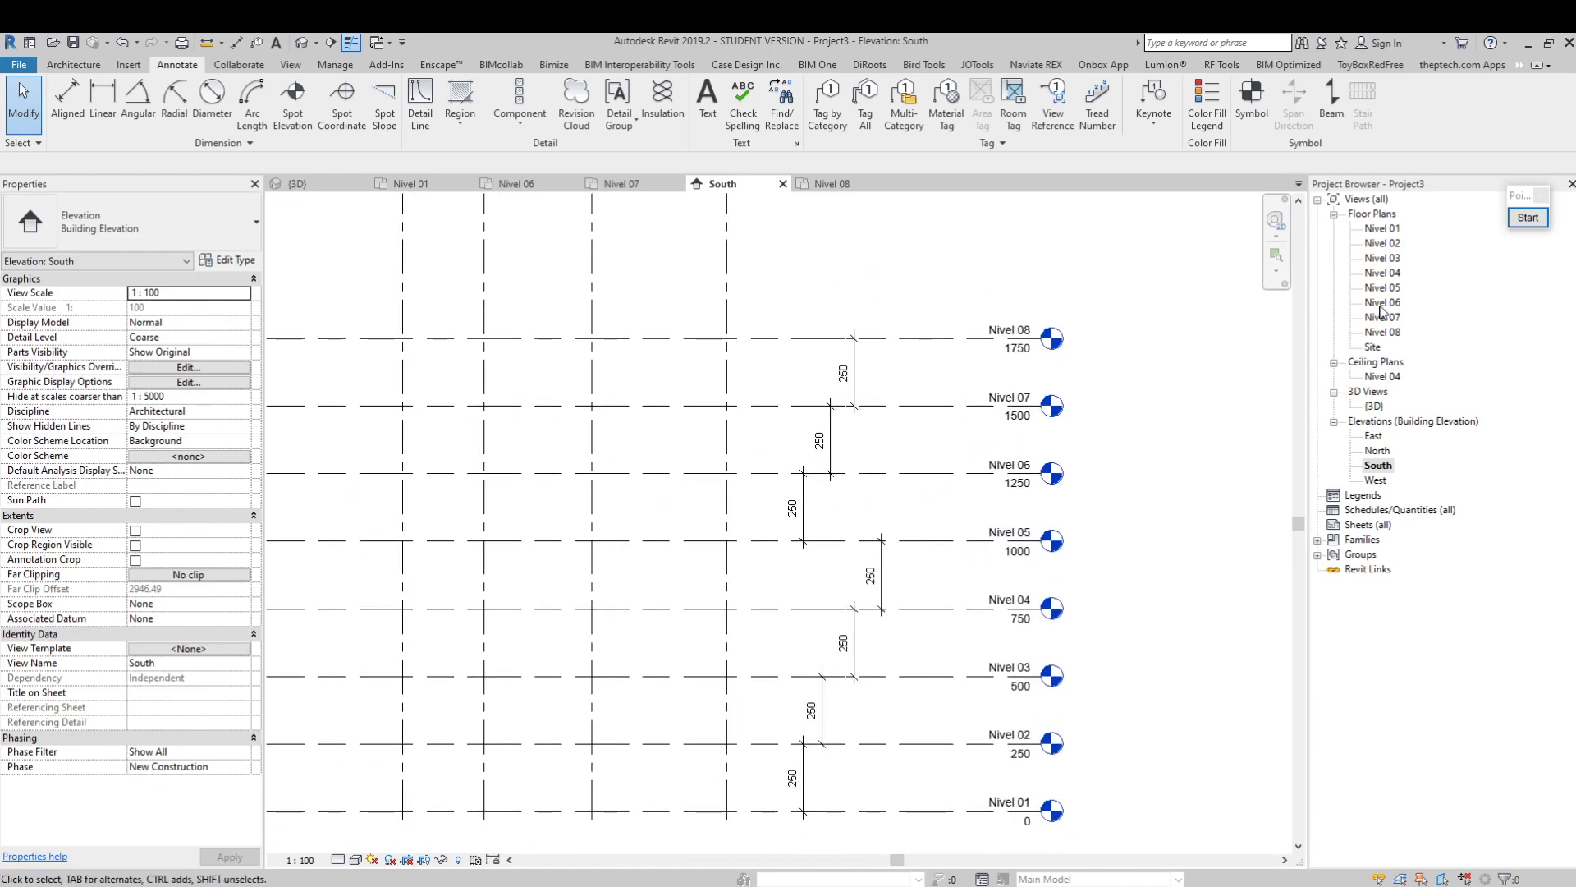
# Open the Nivel 01 floor plan
pyautogui.doubleClick(1384, 229)
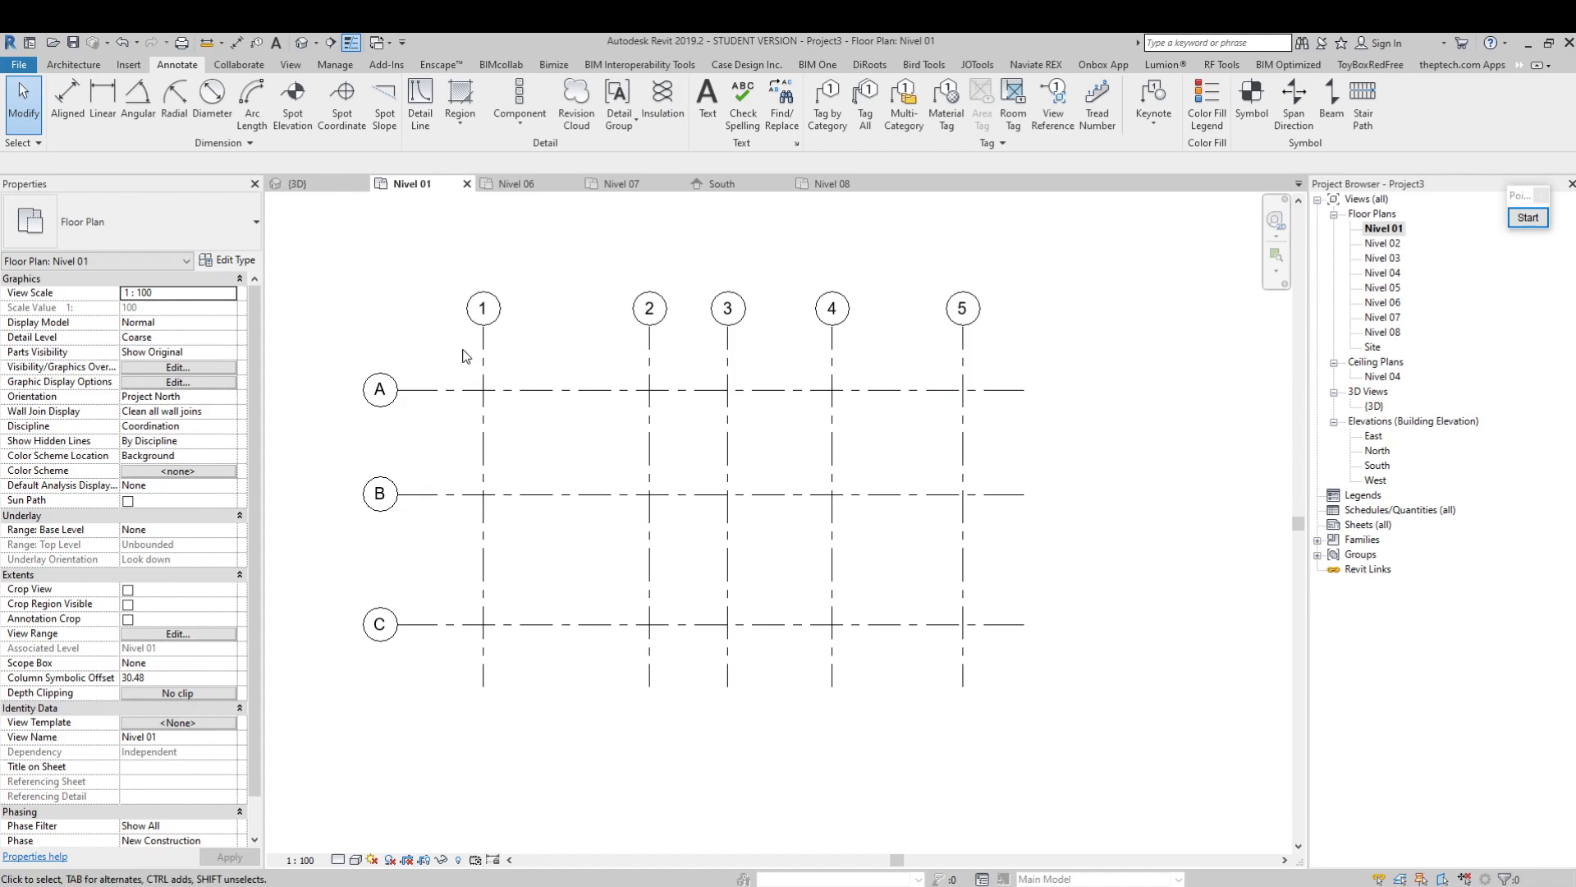
pyautogui.click(484, 361)
pyautogui.click(521, 352)
pyautogui.click(1023, 311)
# Add one continuous aligned dimension string across grids 1 to 5, placed between the grid bubbles and grid A, and end the command
pyautogui.click(67, 99)
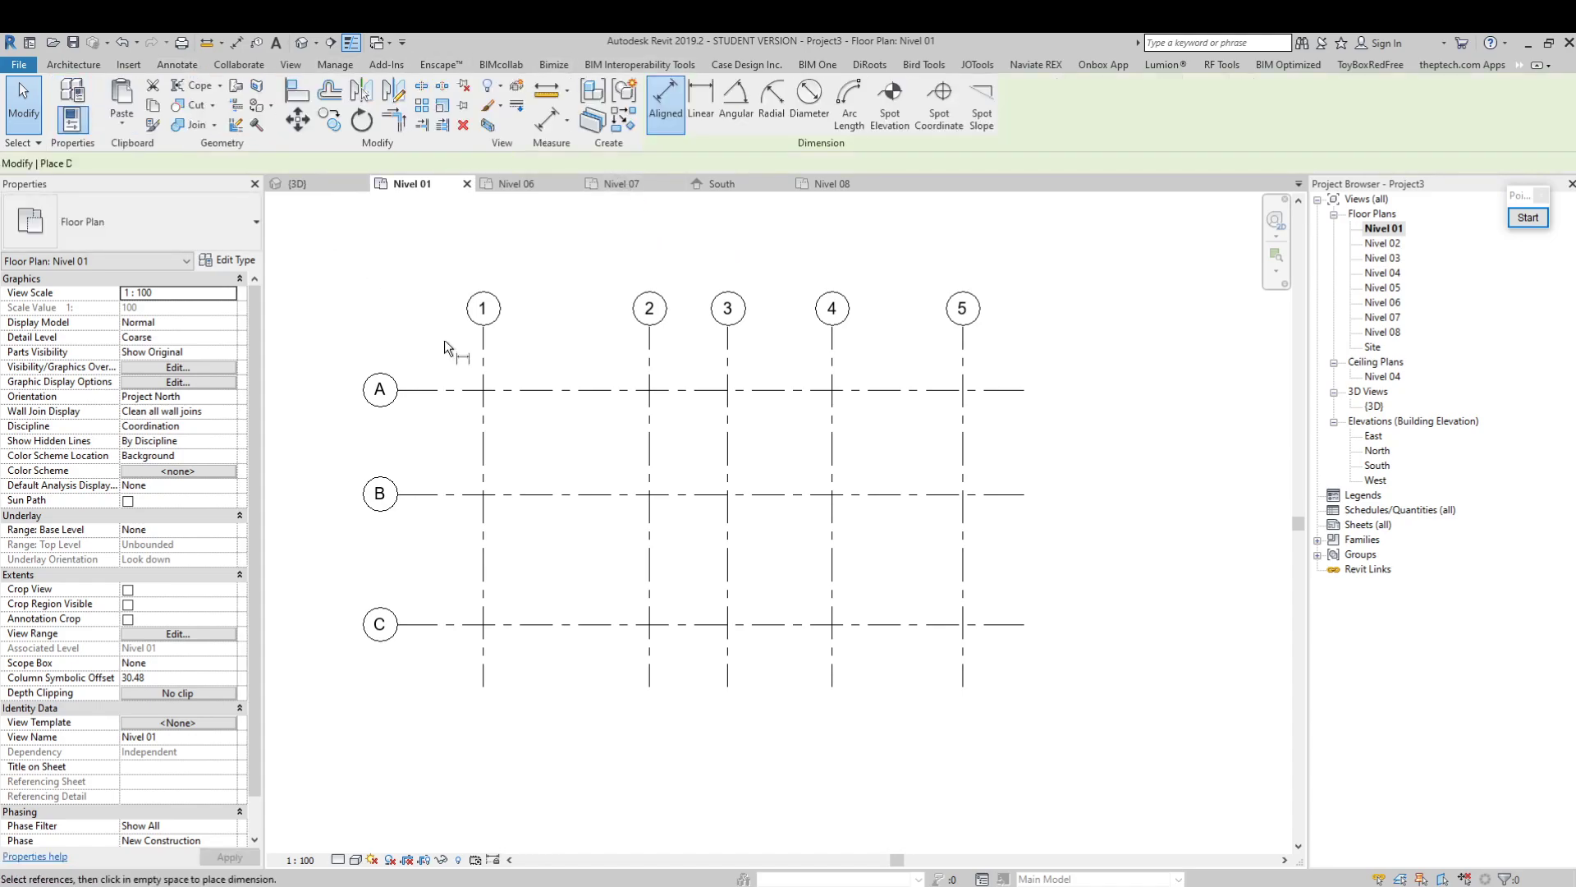
pyautogui.click(482, 362)
pyautogui.click(651, 366)
pyautogui.click(728, 367)
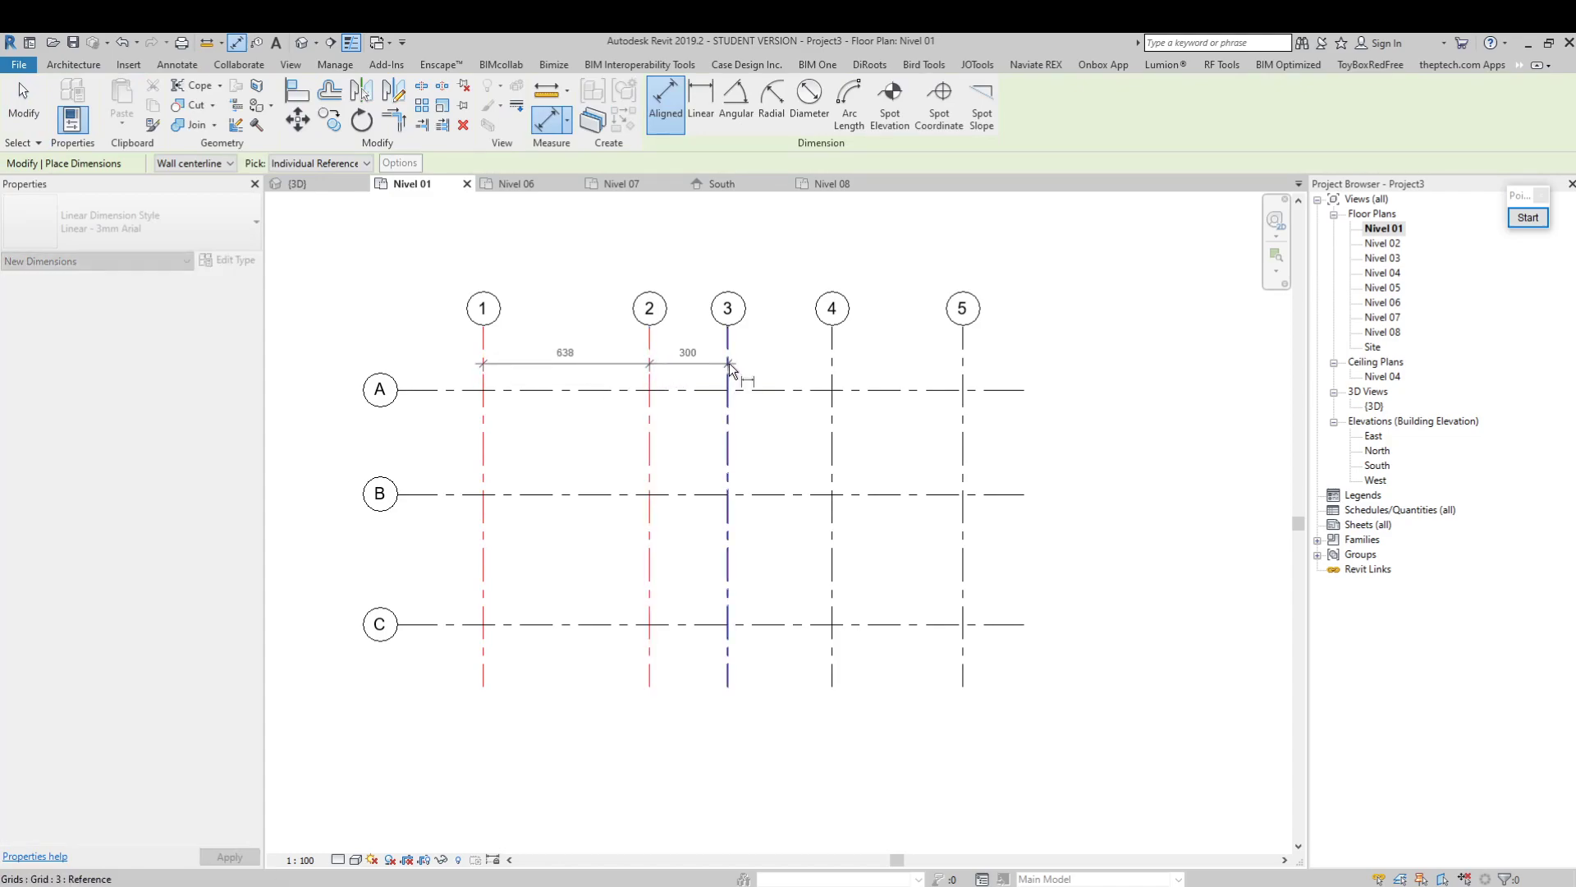
pyautogui.click(831, 376)
pyautogui.click(965, 376)
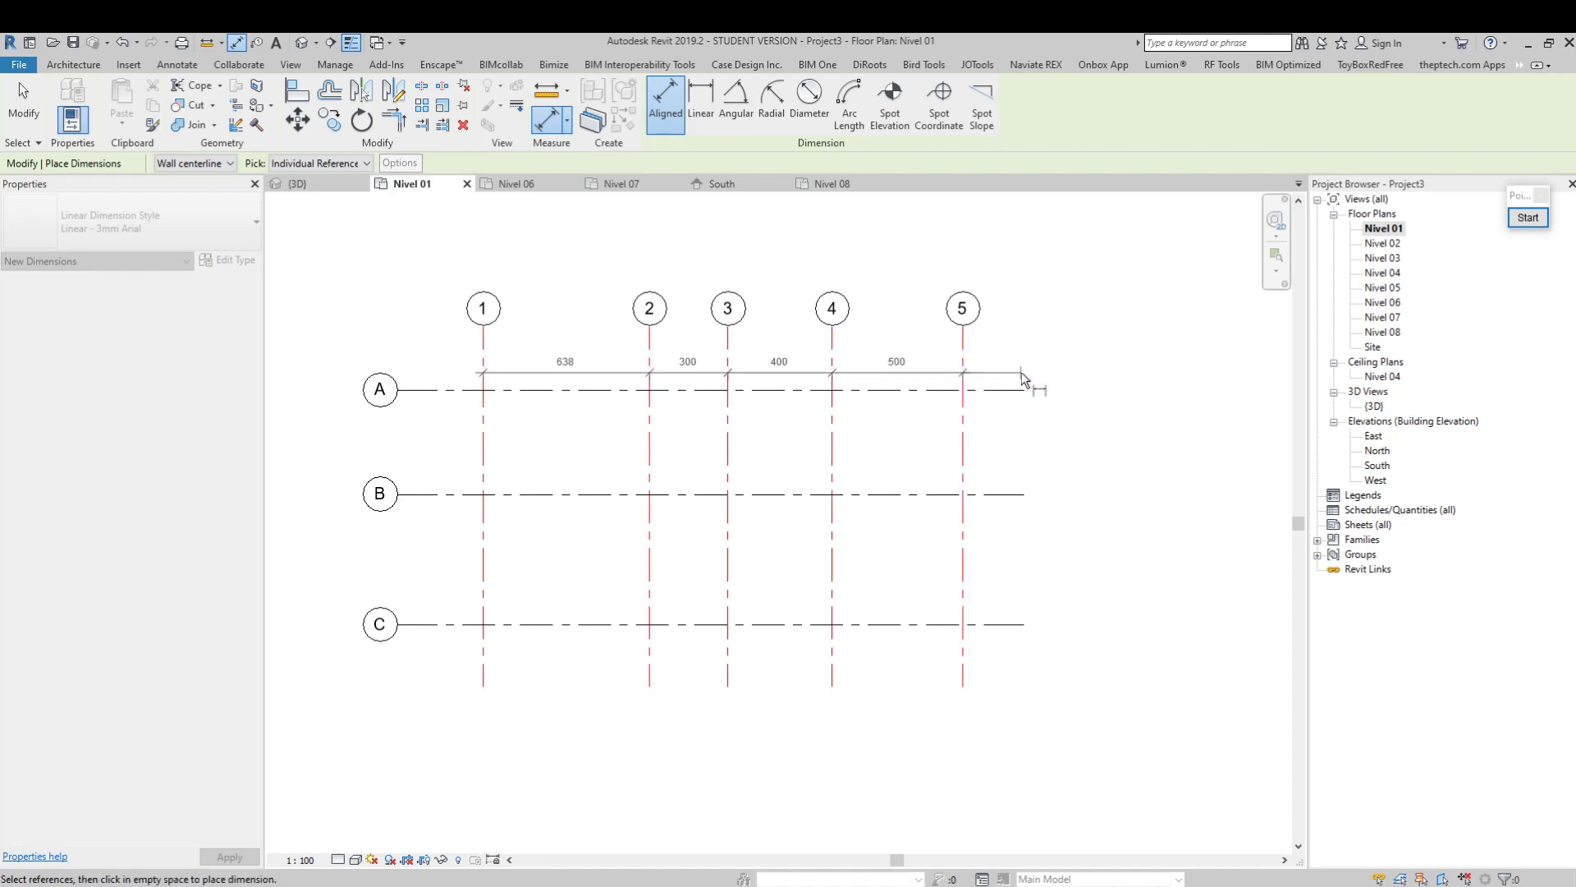
pyautogui.click(1022, 379)
pyautogui.click(601, 447)
pyautogui.scroll(2, 760, 456)
pyautogui.moveTo(690, 451); pyautogui.dragTo(709, 400, button='middle')
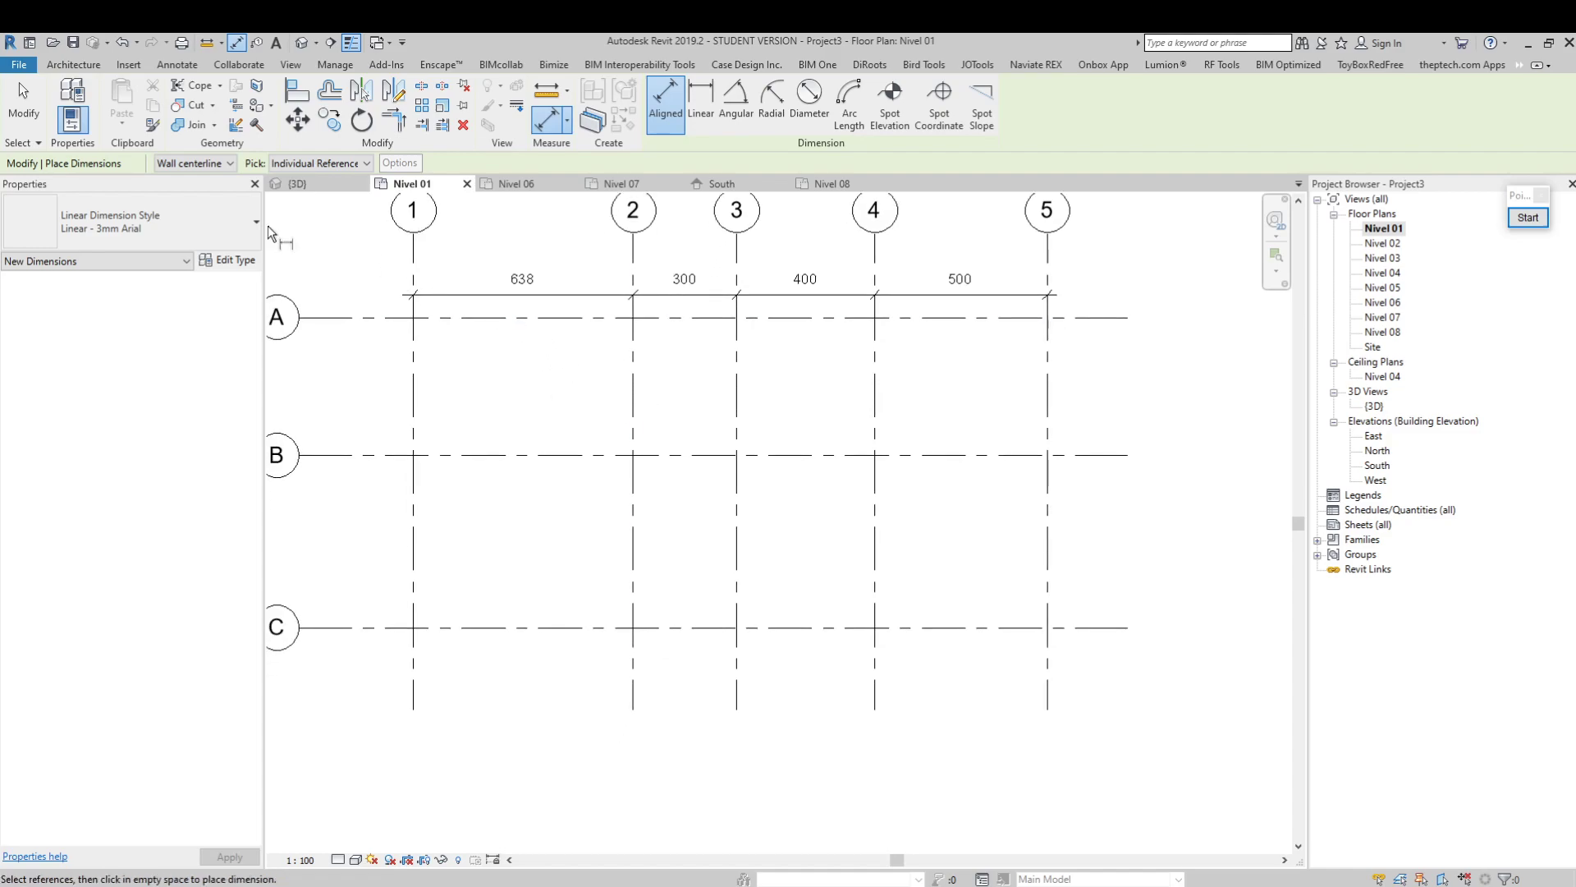
pyautogui.click(23, 107)
# Select the dimension string across grids 1 to 5 and move it slightly away from grid A toward the grid bubbles
pyautogui.click(657, 302)
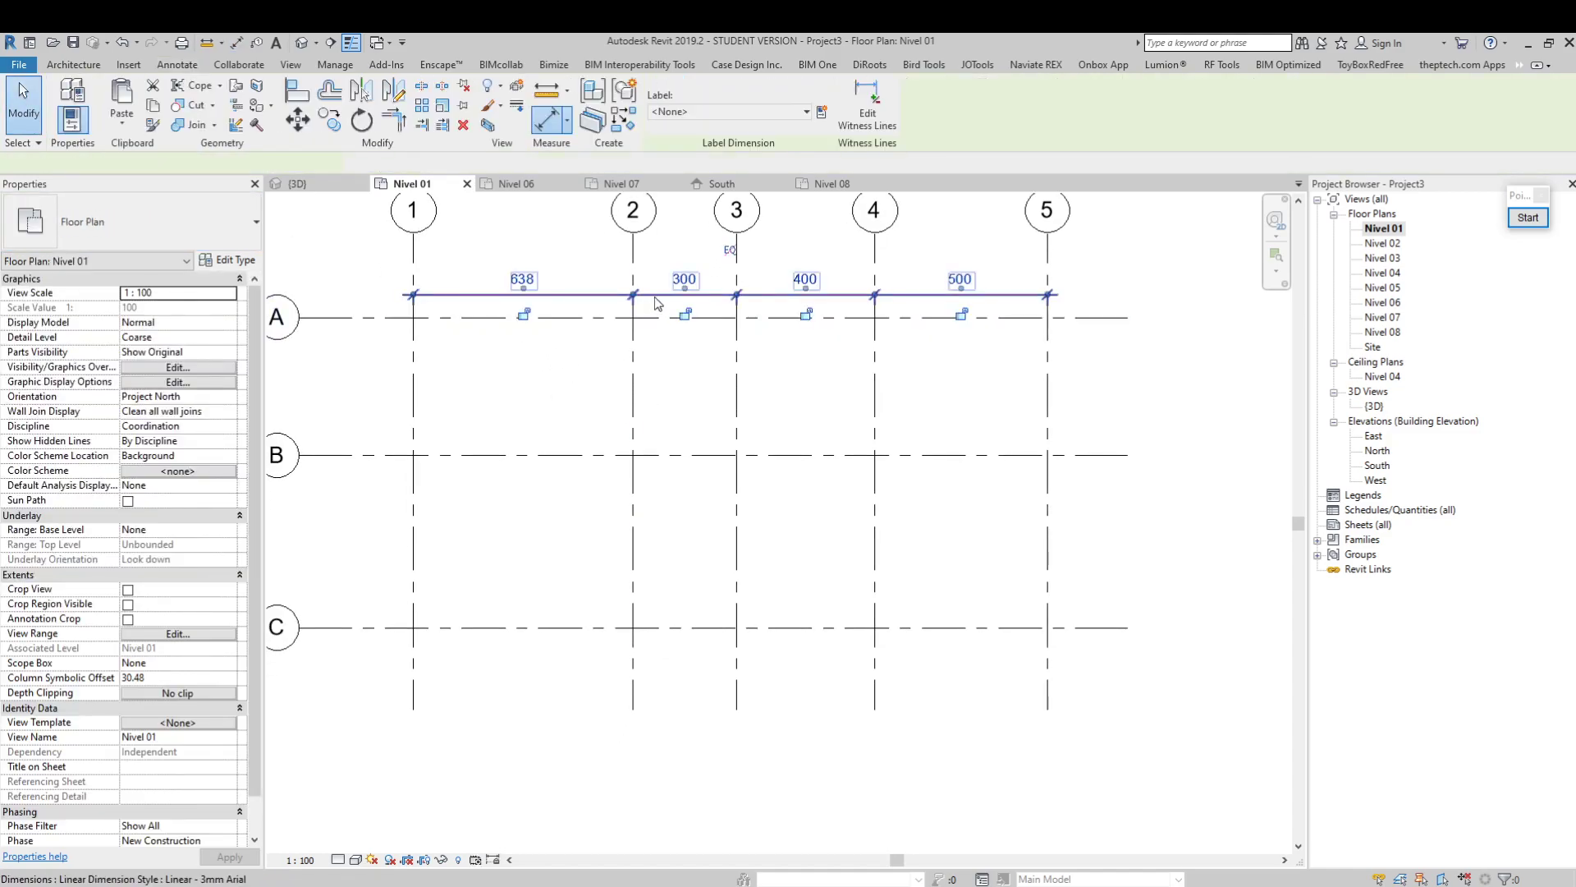
pyautogui.moveTo(654, 297); pyautogui.dragTo(667, 349, button='middle')
pyautogui.scroll(1, 816, 358)
pyautogui.scroll(1, 816, 359)
pyautogui.moveTo(936, 408); pyautogui.dragTo(967, 458, button='middle')
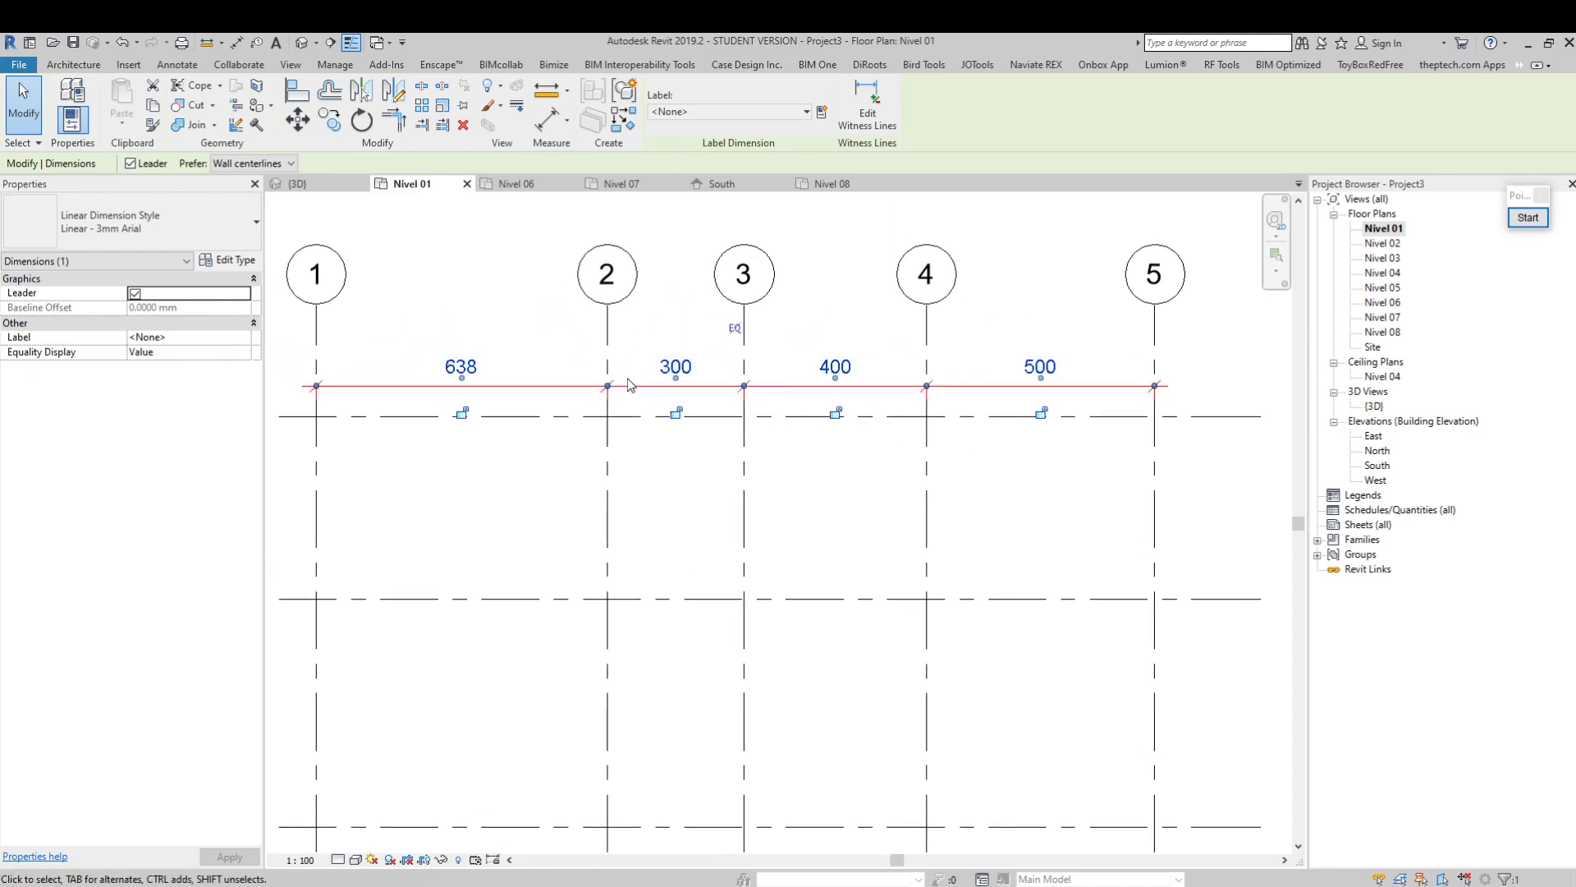
pyautogui.moveTo(642, 383); pyautogui.dragTo(642, 369)
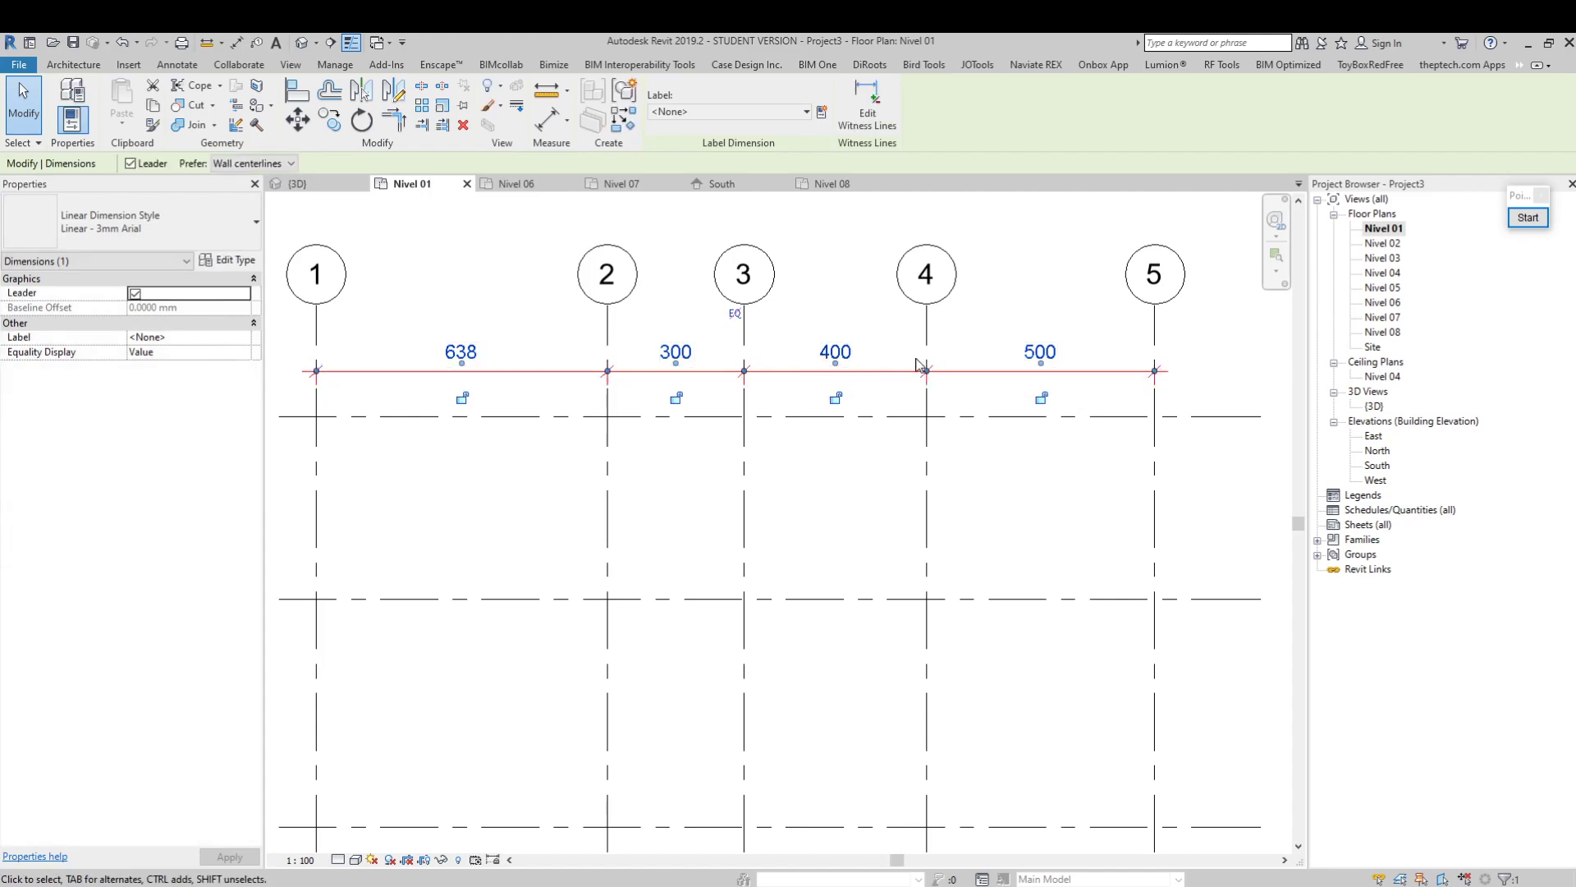
# Edit the witness lines of the dimension string near the grid bubbles to remove its references to grids 5 and 4
pyautogui.click(881, 131)
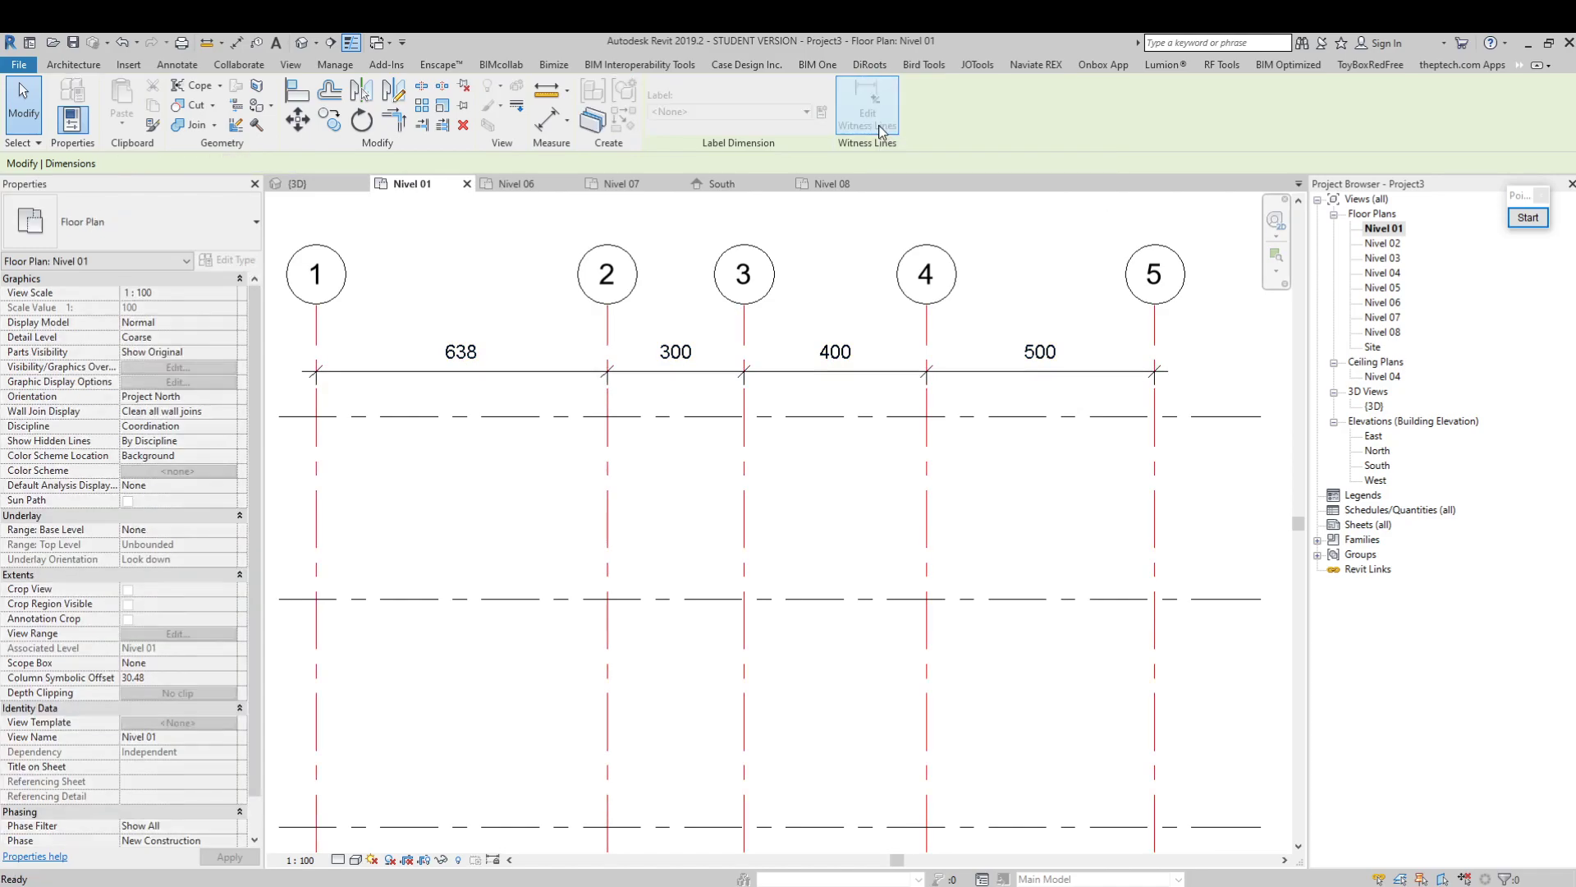
pyautogui.click(1154, 369)
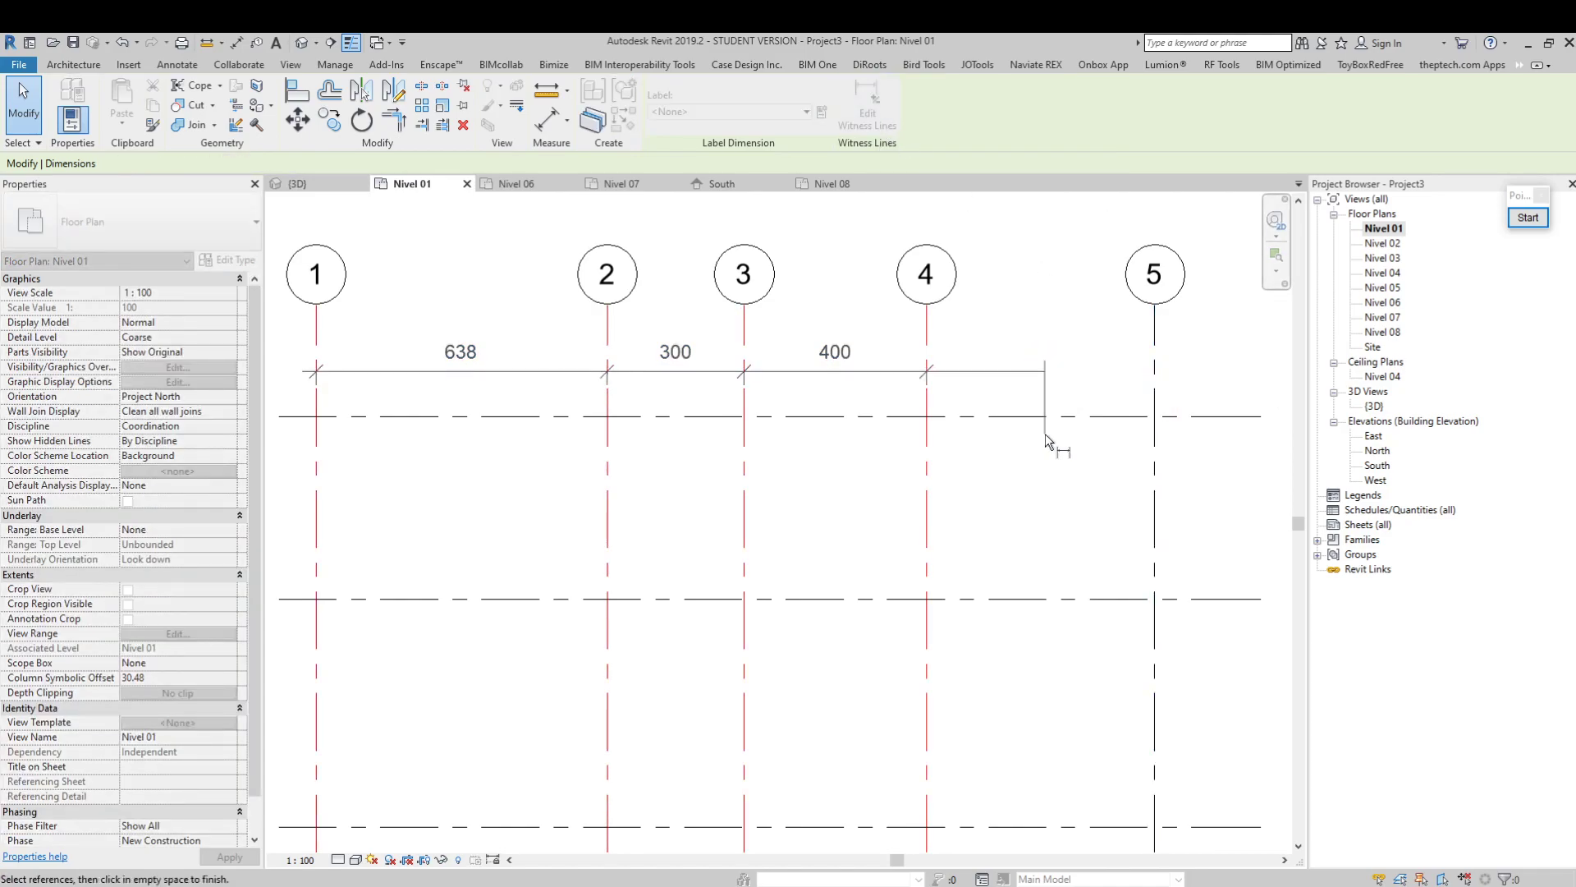
pyautogui.click(929, 374)
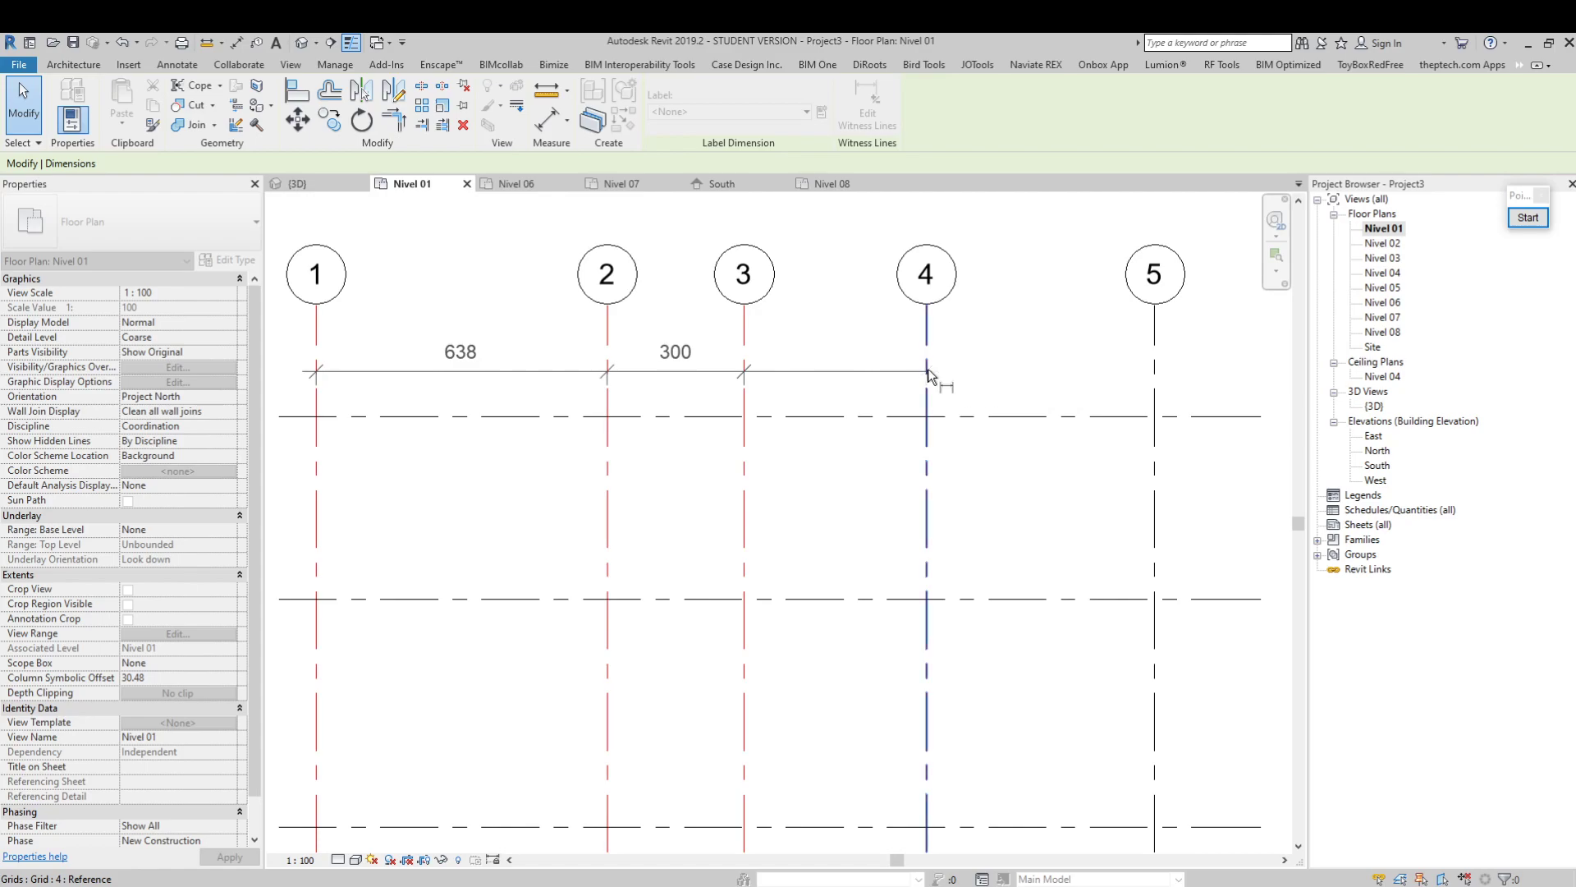
pyautogui.click(841, 390)
# Add an aligned dimension between grids 1 and 2 just below grid C
pyautogui.scroll(-3, 908, 355)
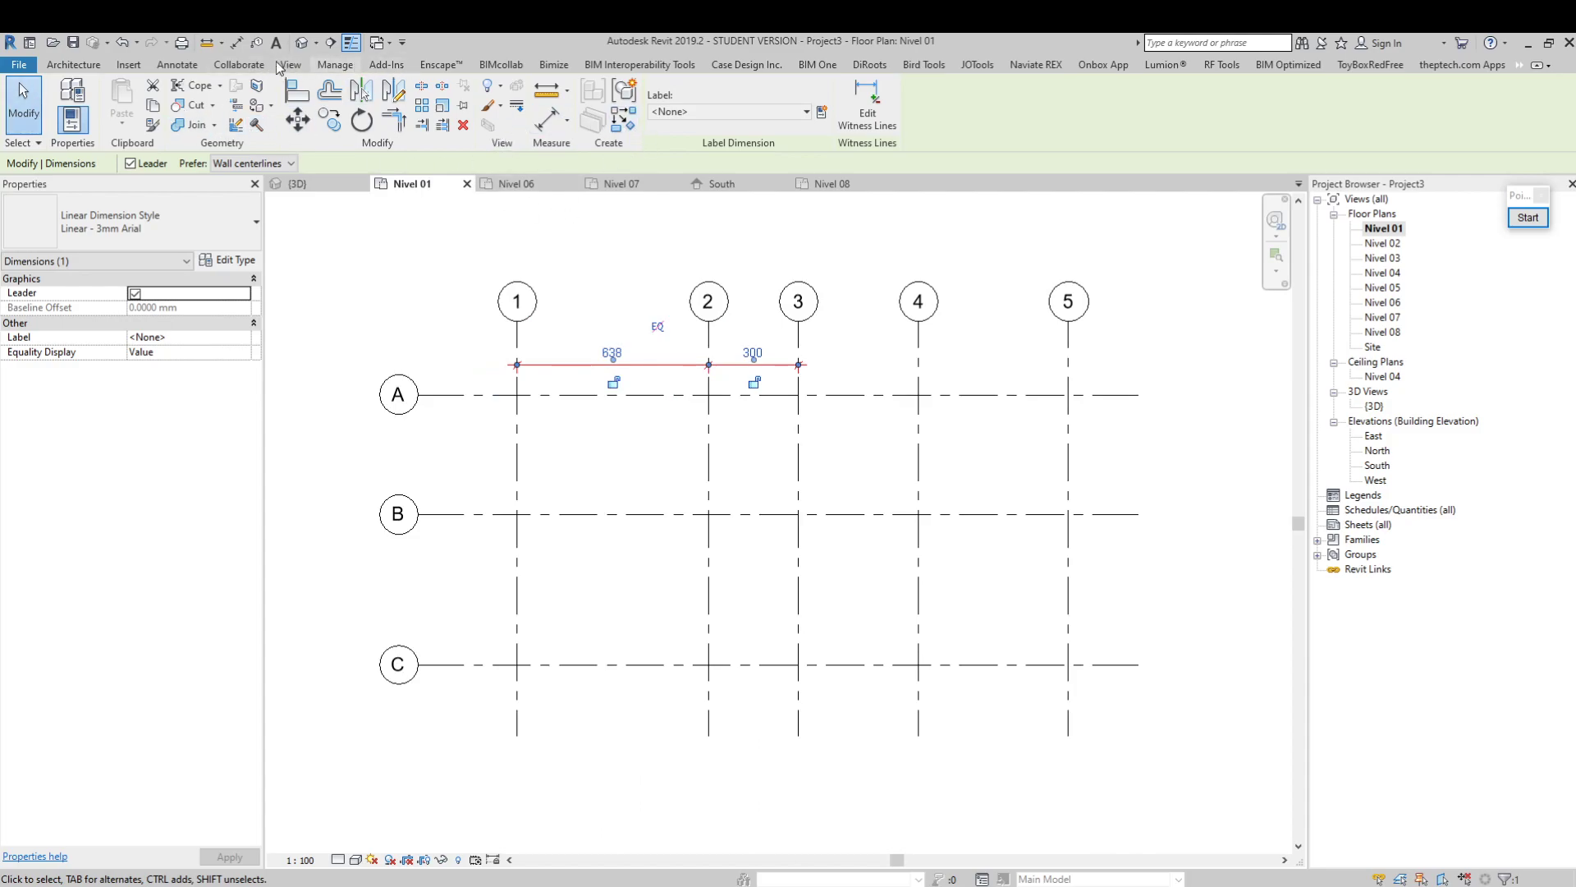
pyautogui.click(176, 64)
pyautogui.click(67, 95)
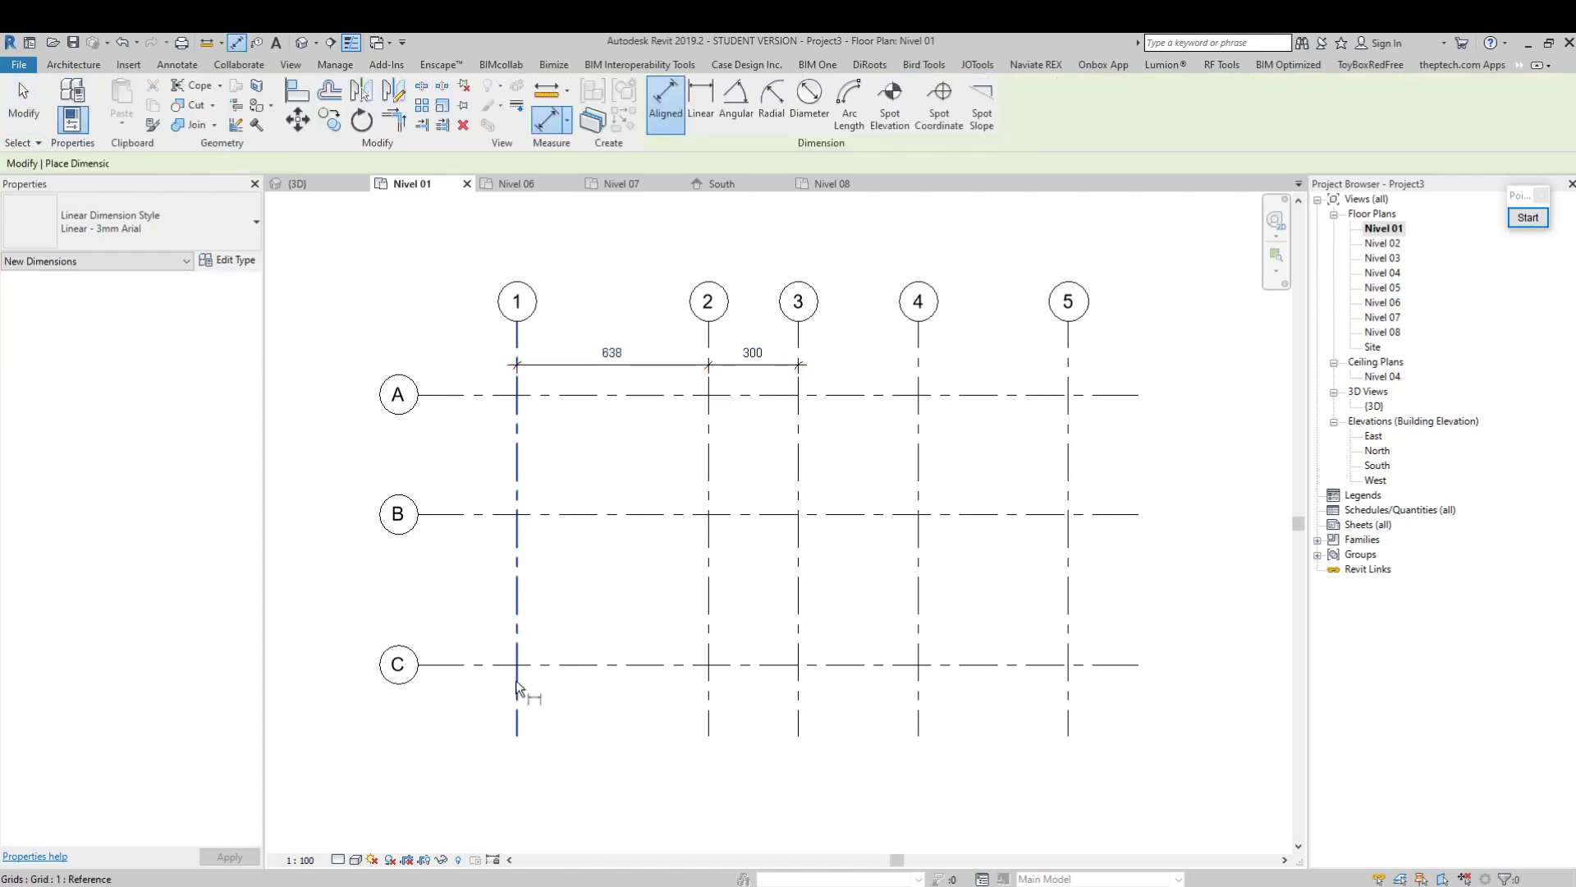
pyautogui.click(517, 696)
pyautogui.click(711, 711)
pyautogui.click(794, 713)
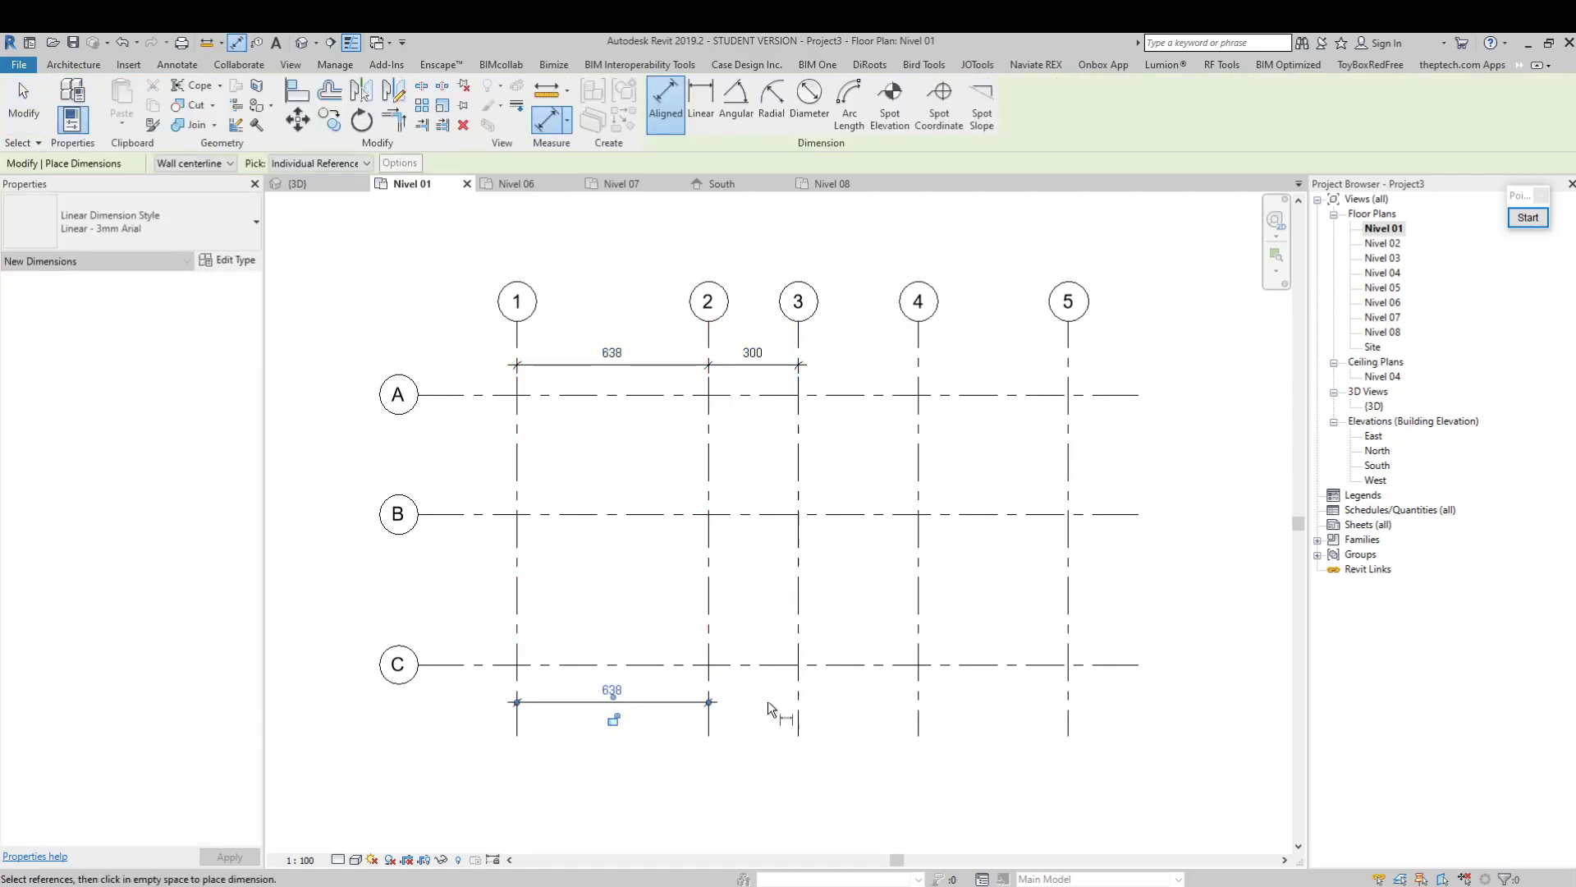
# Add one continuous aligned dimension string across grids 1 to 5 below grid C and end the command
pyautogui.click(518, 674)
pyautogui.click(708, 691)
pyautogui.click(797, 693)
pyautogui.click(917, 698)
pyautogui.click(1071, 714)
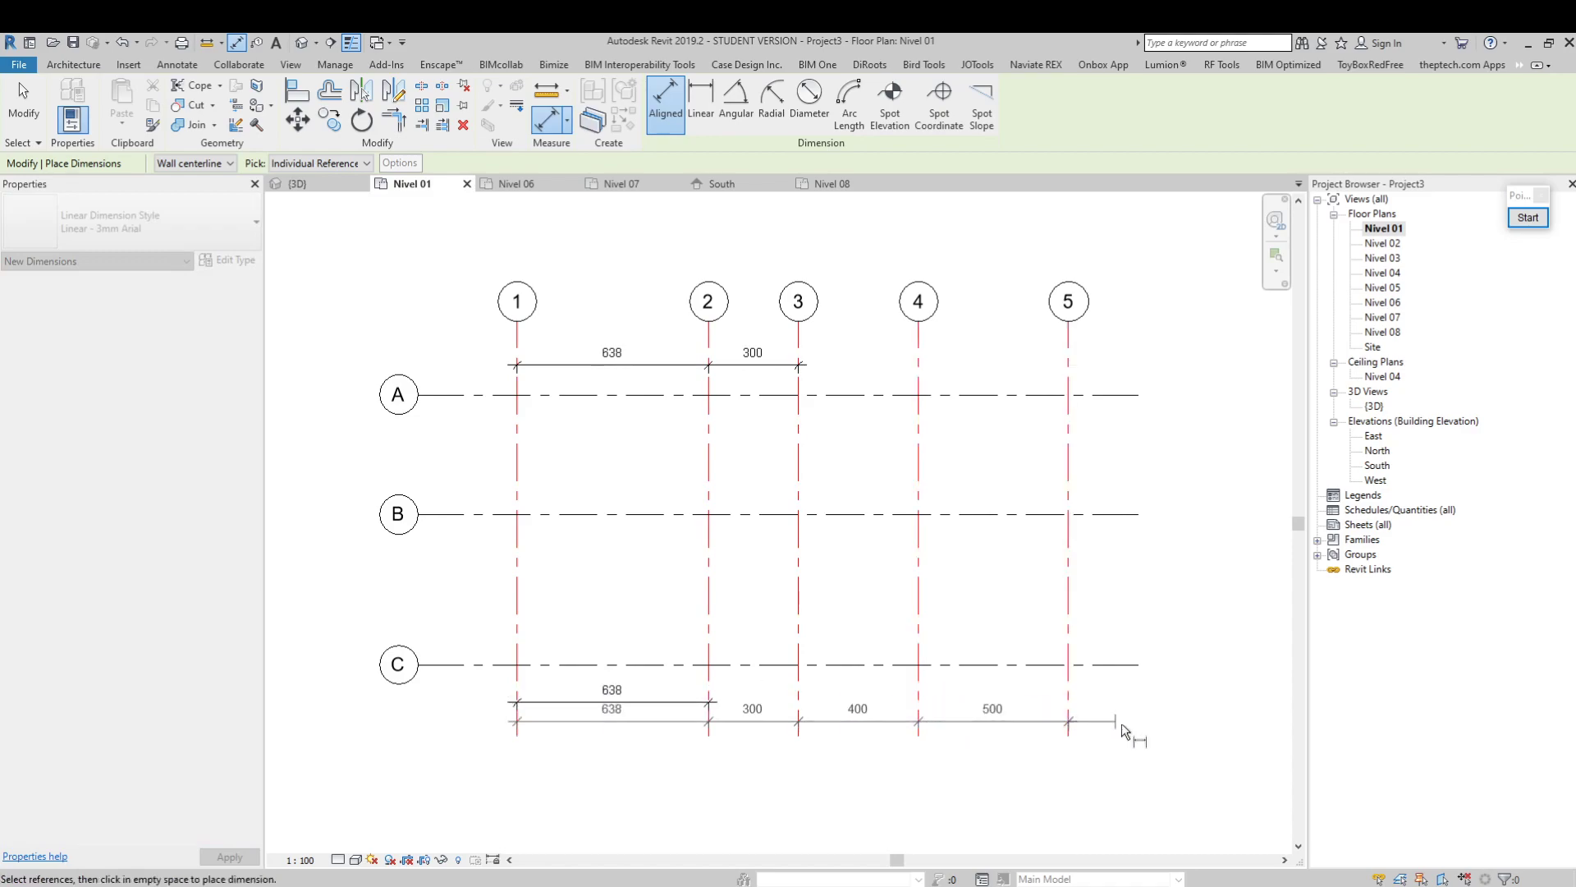
pyautogui.click(1118, 728)
pyautogui.press('Escape')
pyautogui.press('Escape')
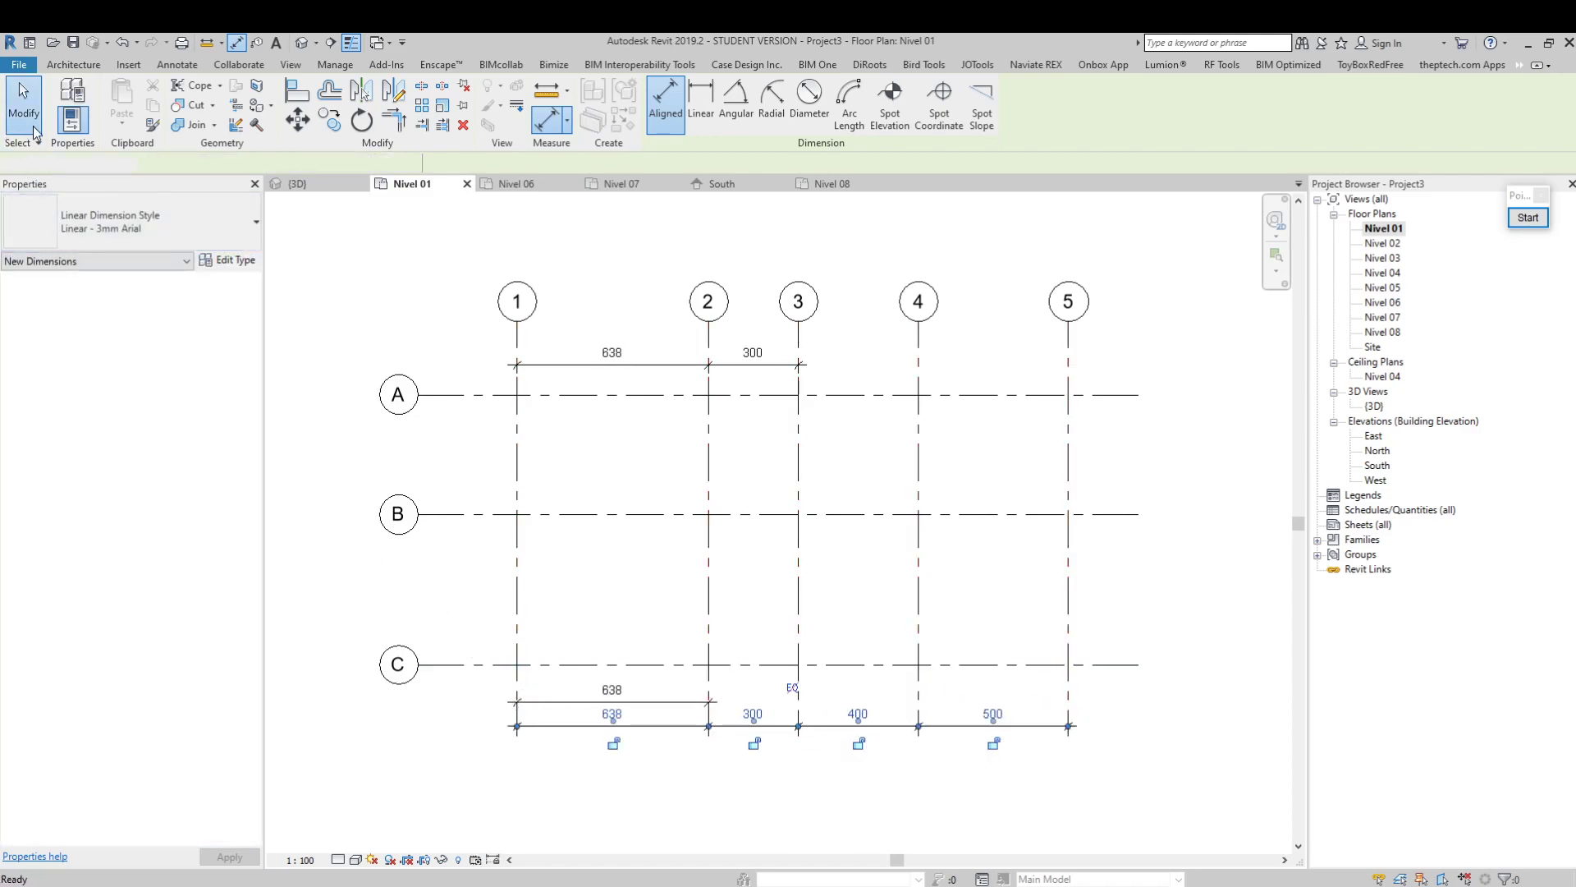
# Set the spacing between grids 1 and 2 to 500 by moving grid 2
pyautogui.click(708, 316)
pyautogui.click(608, 354)
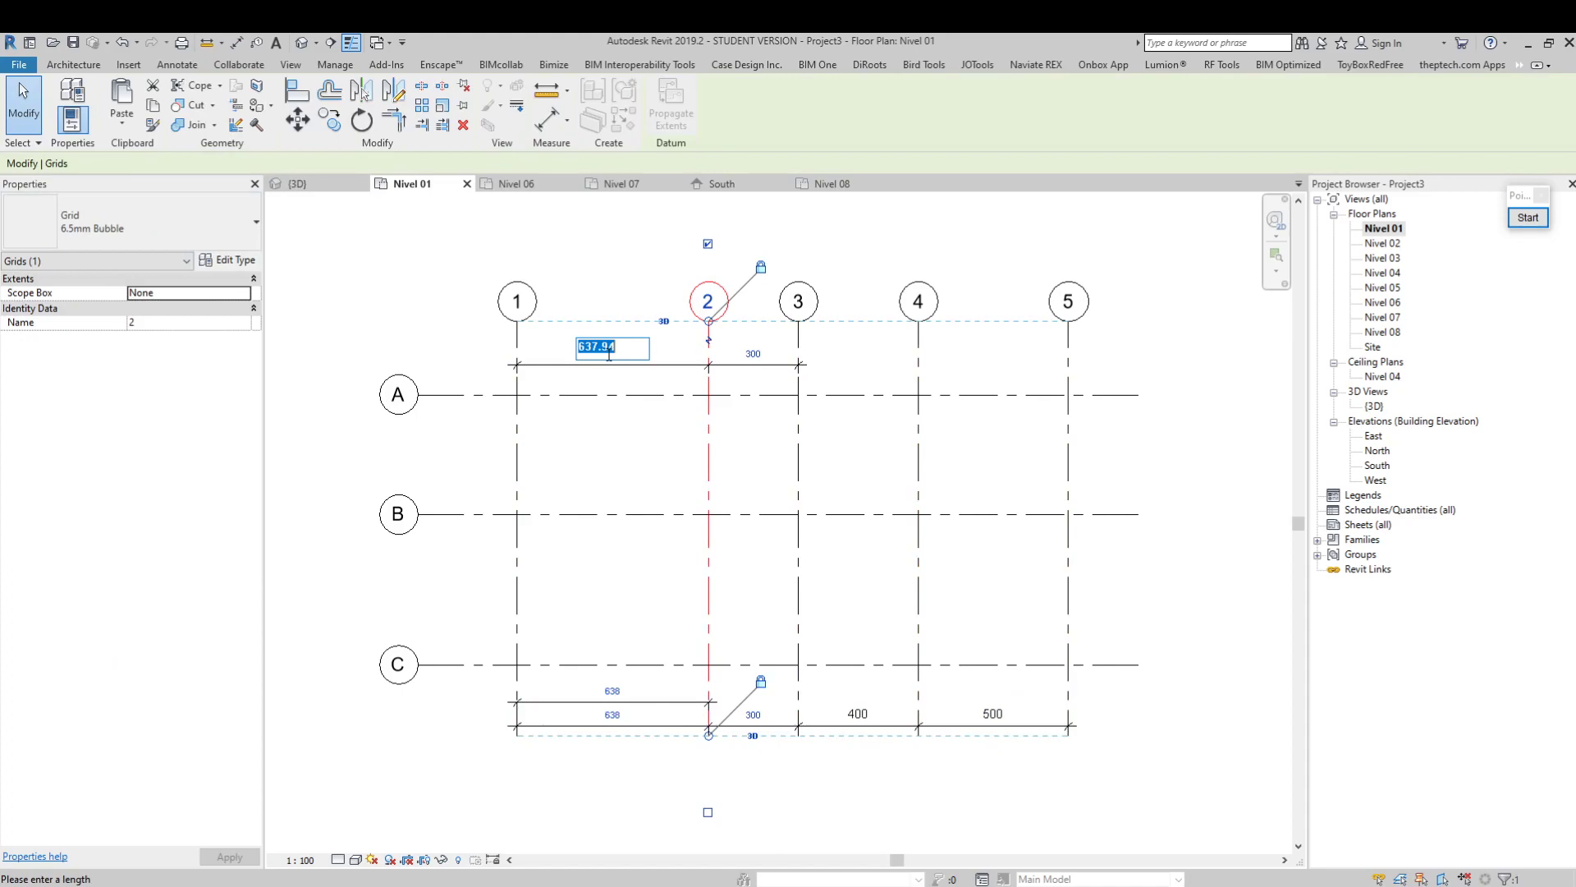
pyautogui.write('500')
pyautogui.press('Return')
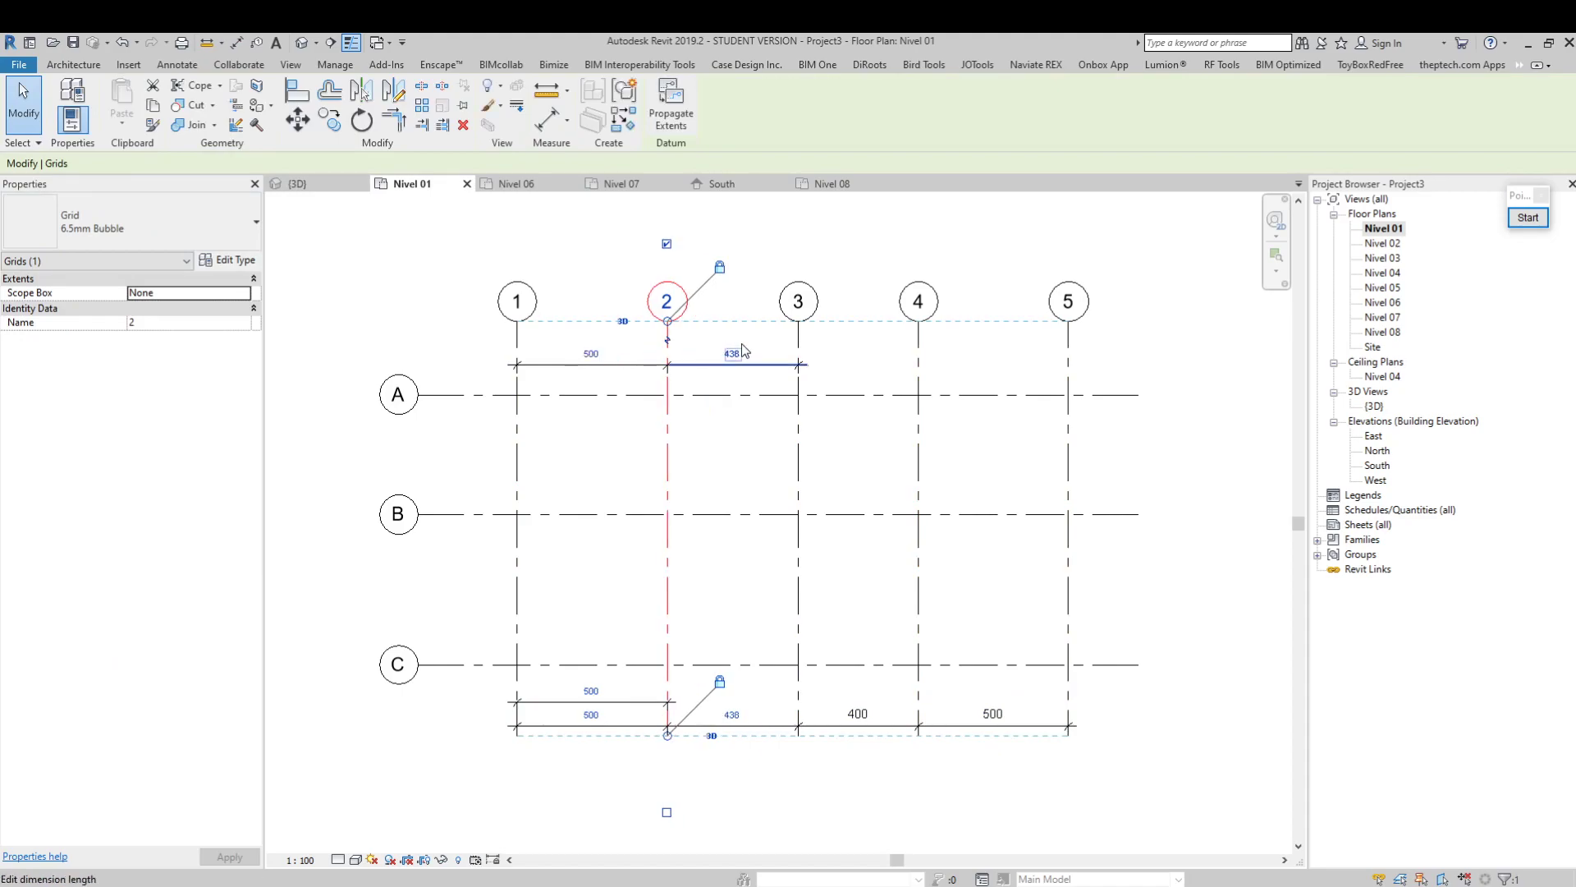
# Set the spacing between grids 2 and 3 to 500 by moving grid 3
pyautogui.click(803, 357)
pyautogui.click(752, 354)
pyautogui.write('50')
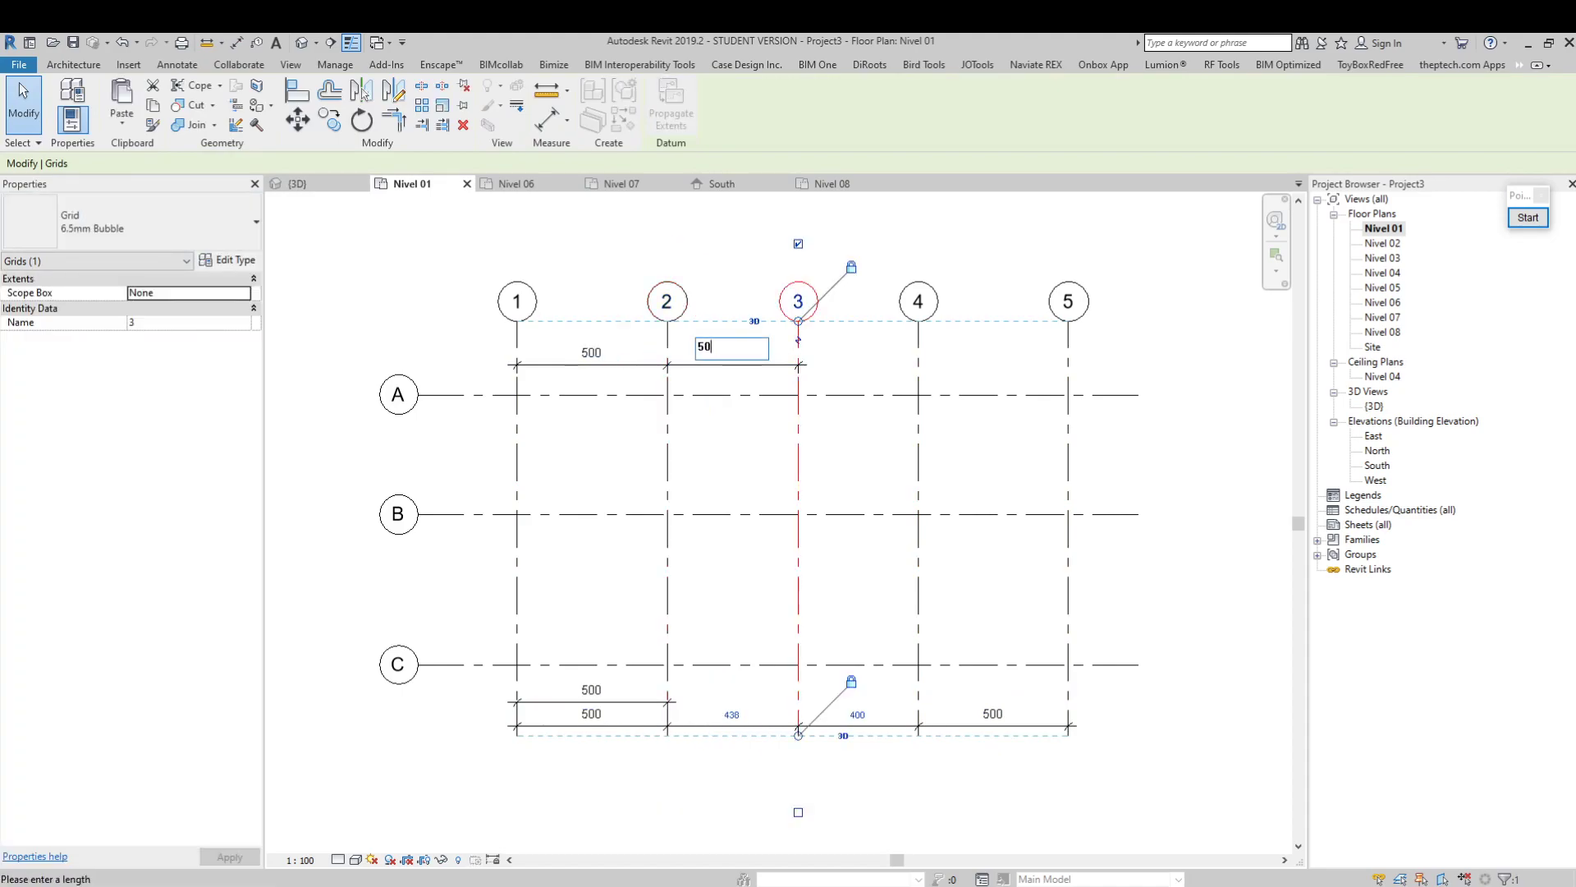
pyautogui.write('0')
pyautogui.press('Return')
# Set the spacing between grids 3 and 4 to 500 by moving grid 4
pyautogui.click(919, 345)
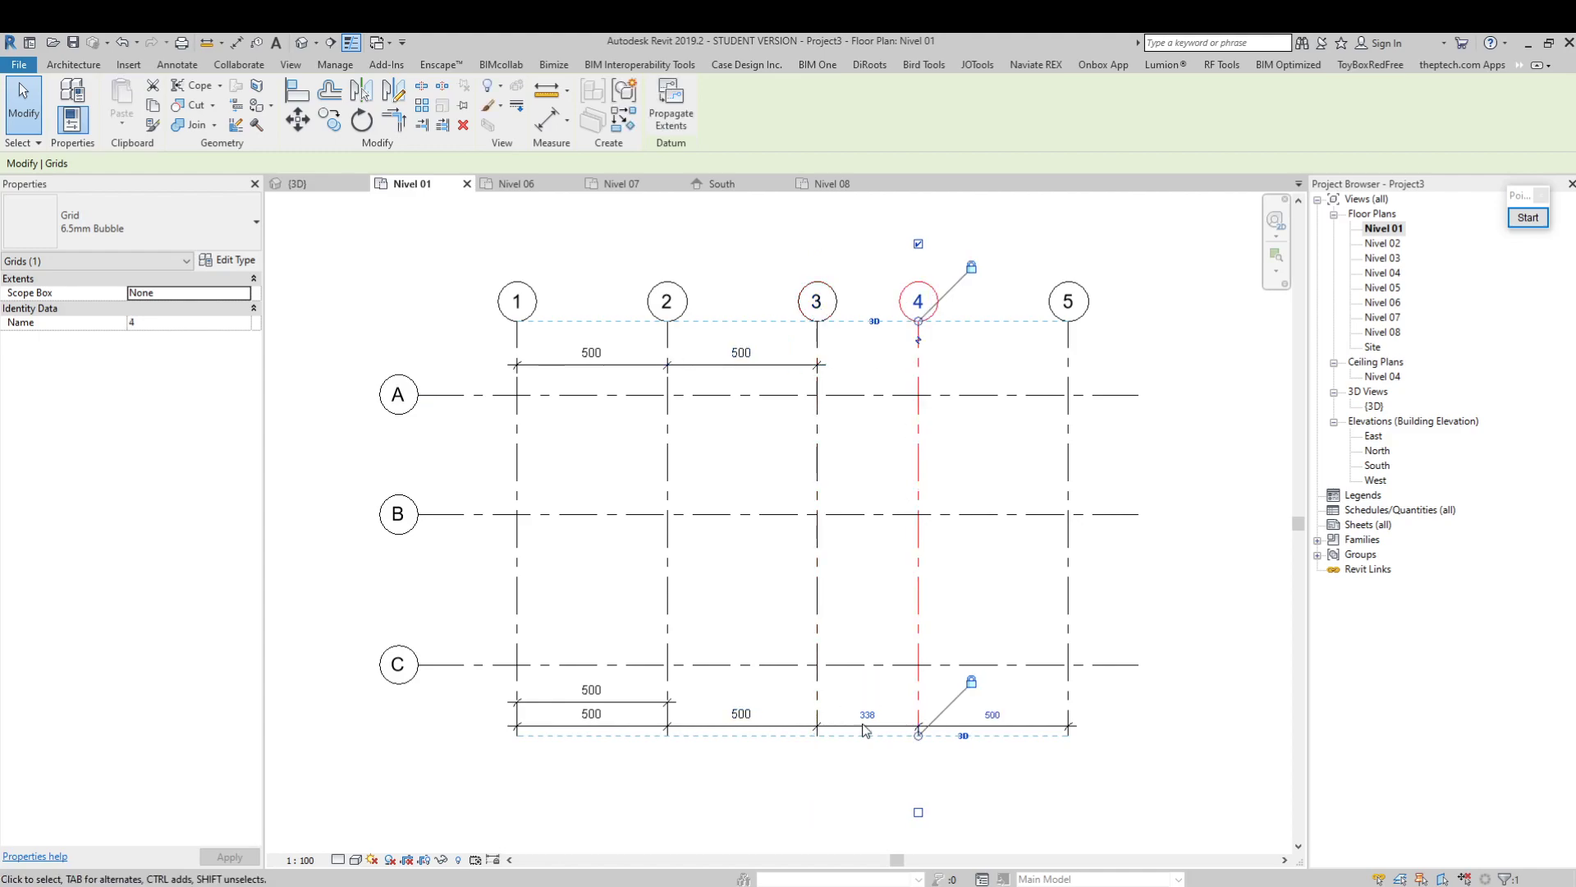
pyautogui.click(868, 715)
pyautogui.write('500')
pyautogui.press('Return')
# Set the spacing between grids 4 and 5 to 500 by moving grid 5, and clear the selection
pyautogui.click(1069, 575)
pyautogui.click(1017, 714)
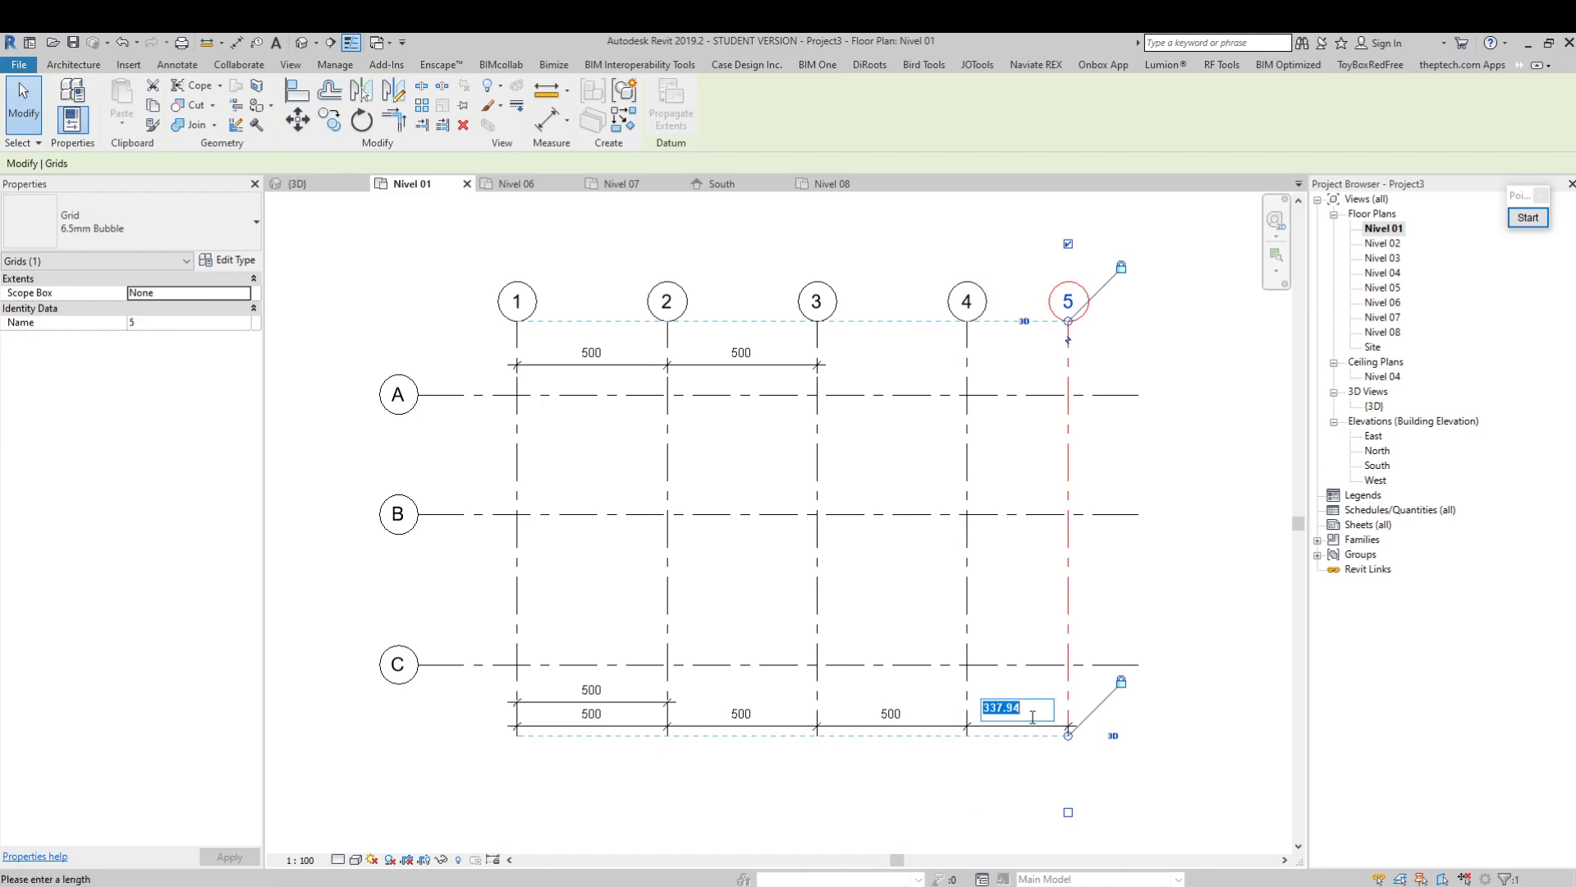
pyautogui.write('500')
pyautogui.press('Return')
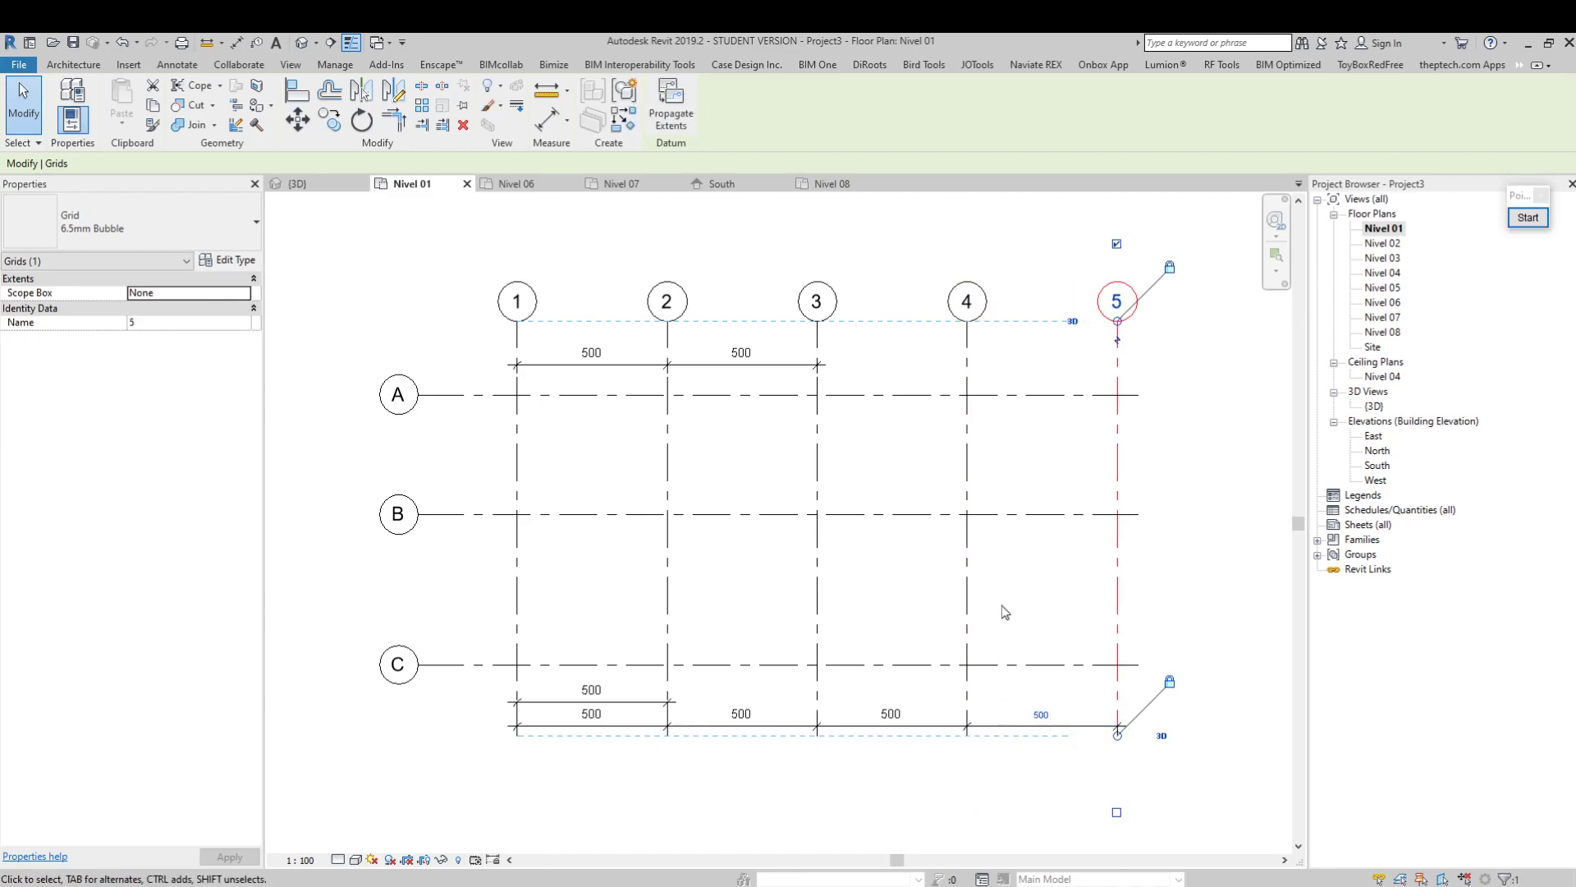
pyautogui.click(1093, 590)
# Add one continuous aligned dimension string across grids A, B and C, between their bubbles and grid 1, and end the command
pyautogui.click(486, 395)
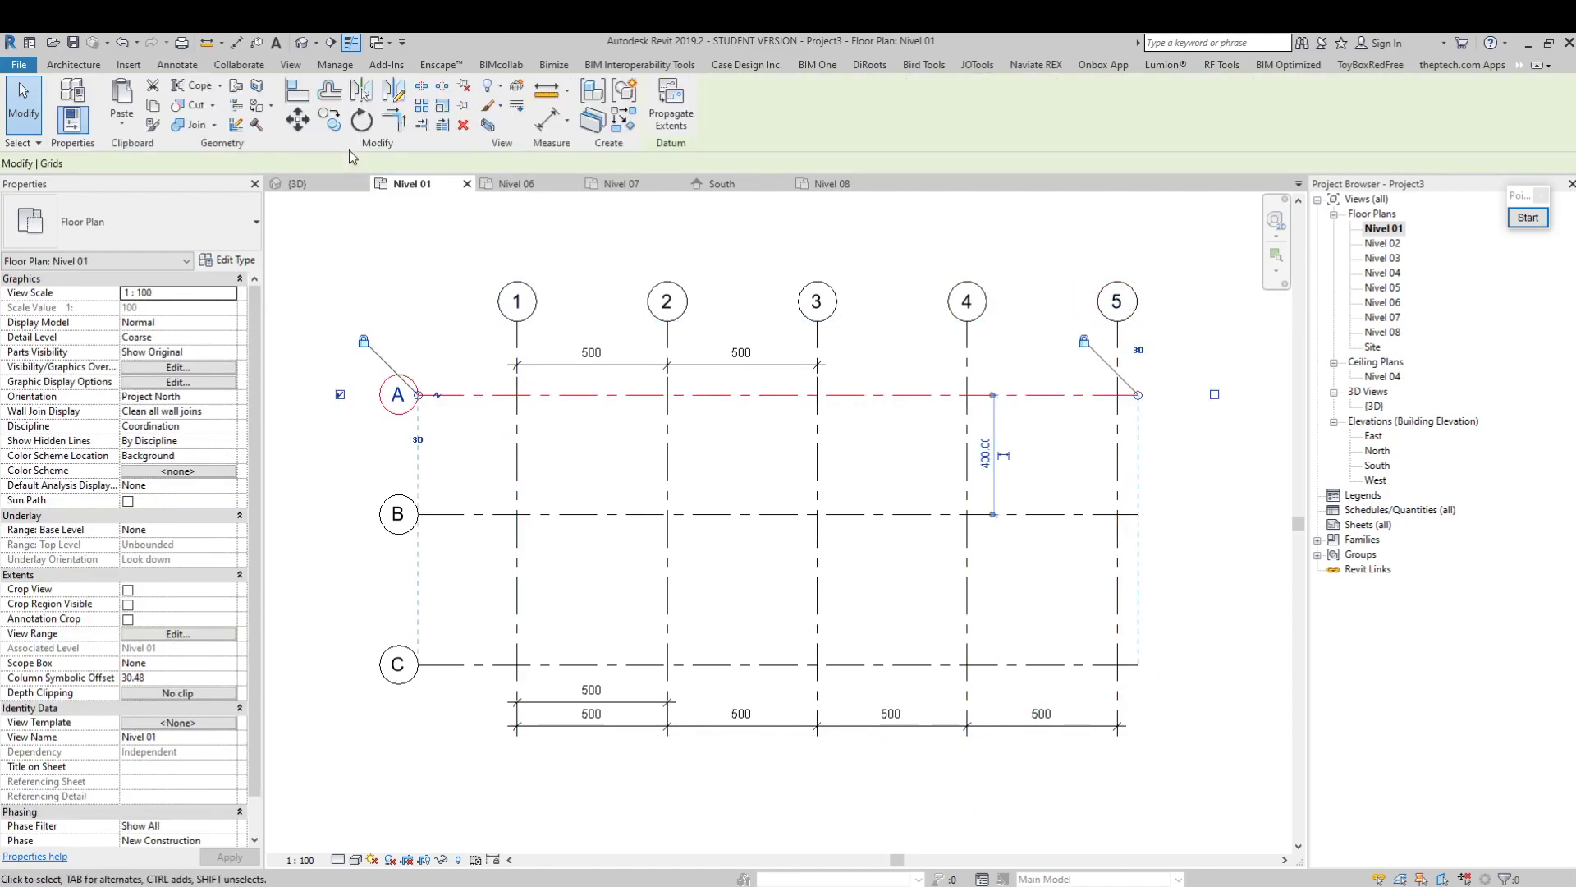
pyautogui.click(546, 119)
pyautogui.click(476, 395)
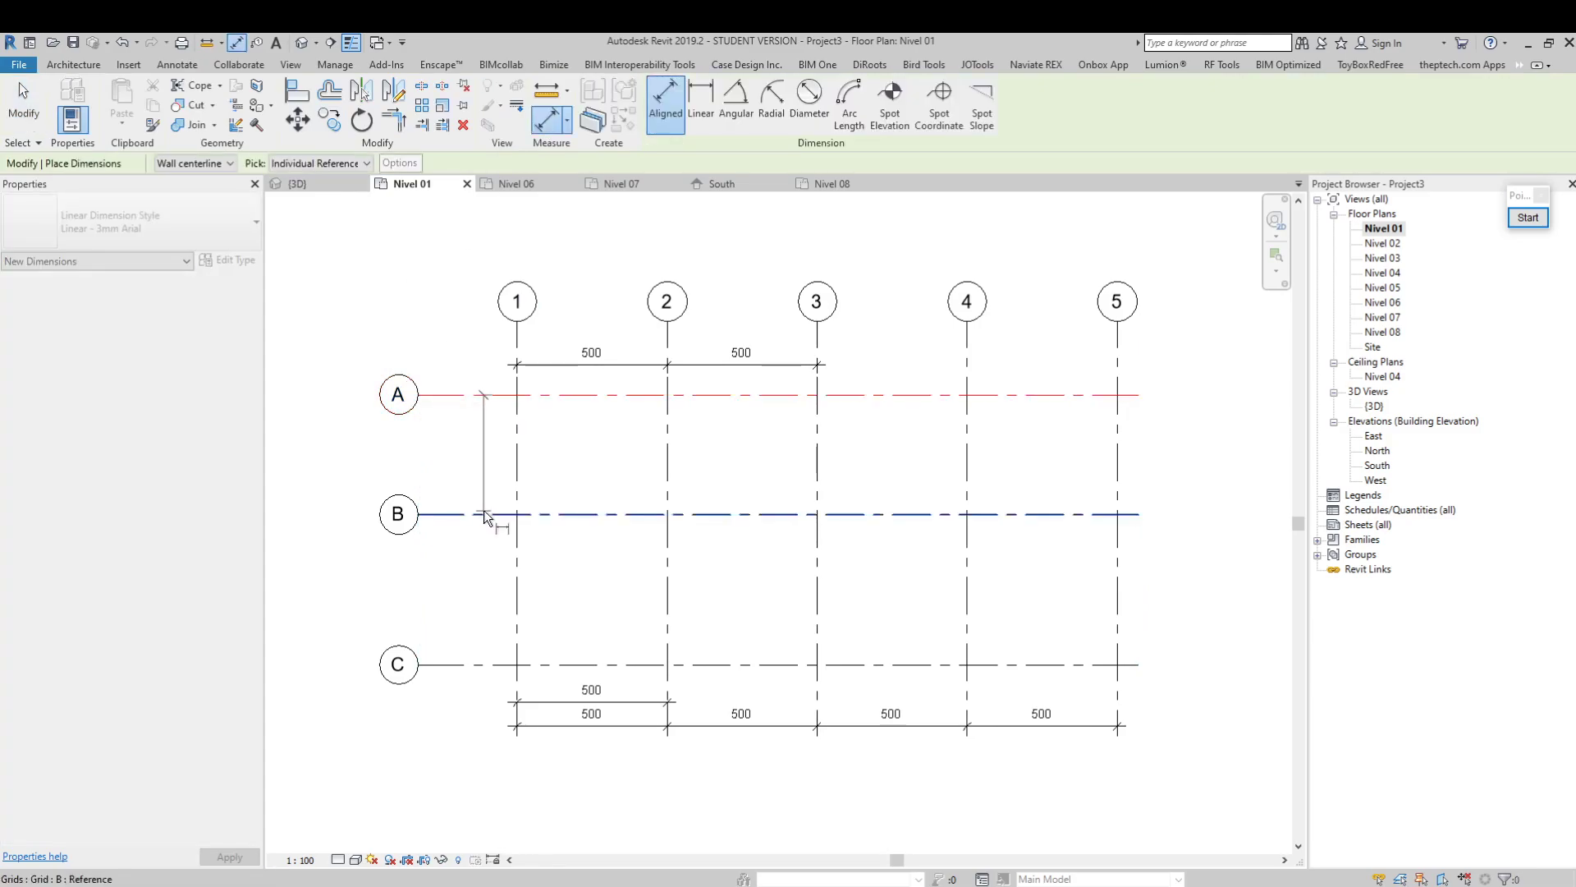
pyautogui.click(484, 514)
pyautogui.click(482, 663)
pyautogui.click(476, 767)
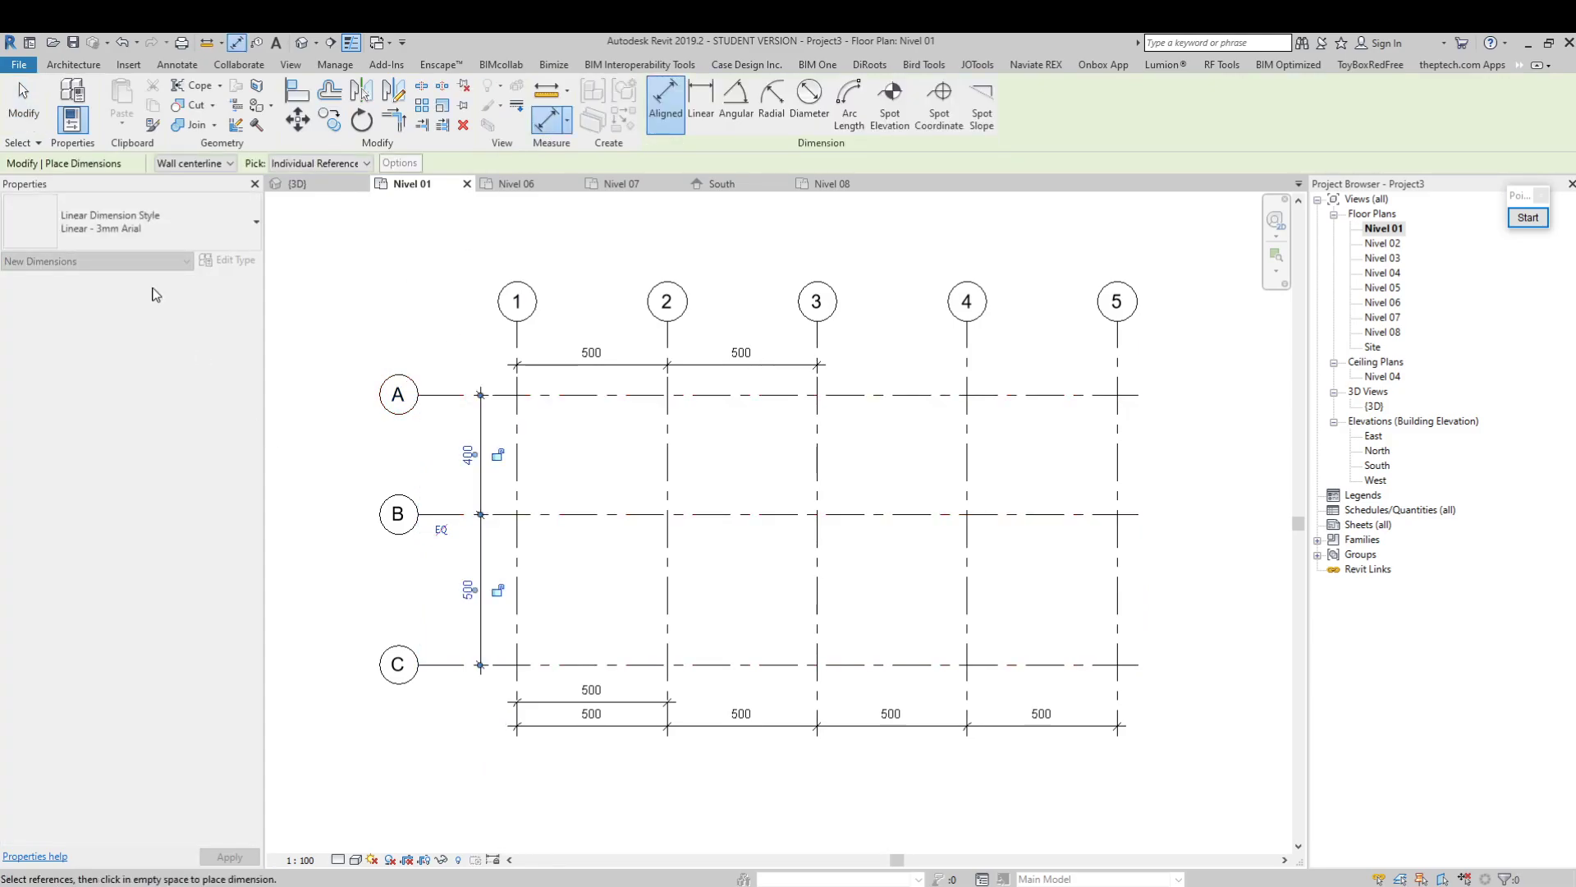
pyautogui.click(22, 97)
# Set the spacing between grids A and B to 500 by moving grid A, and clear the selection
pyautogui.click(555, 397)
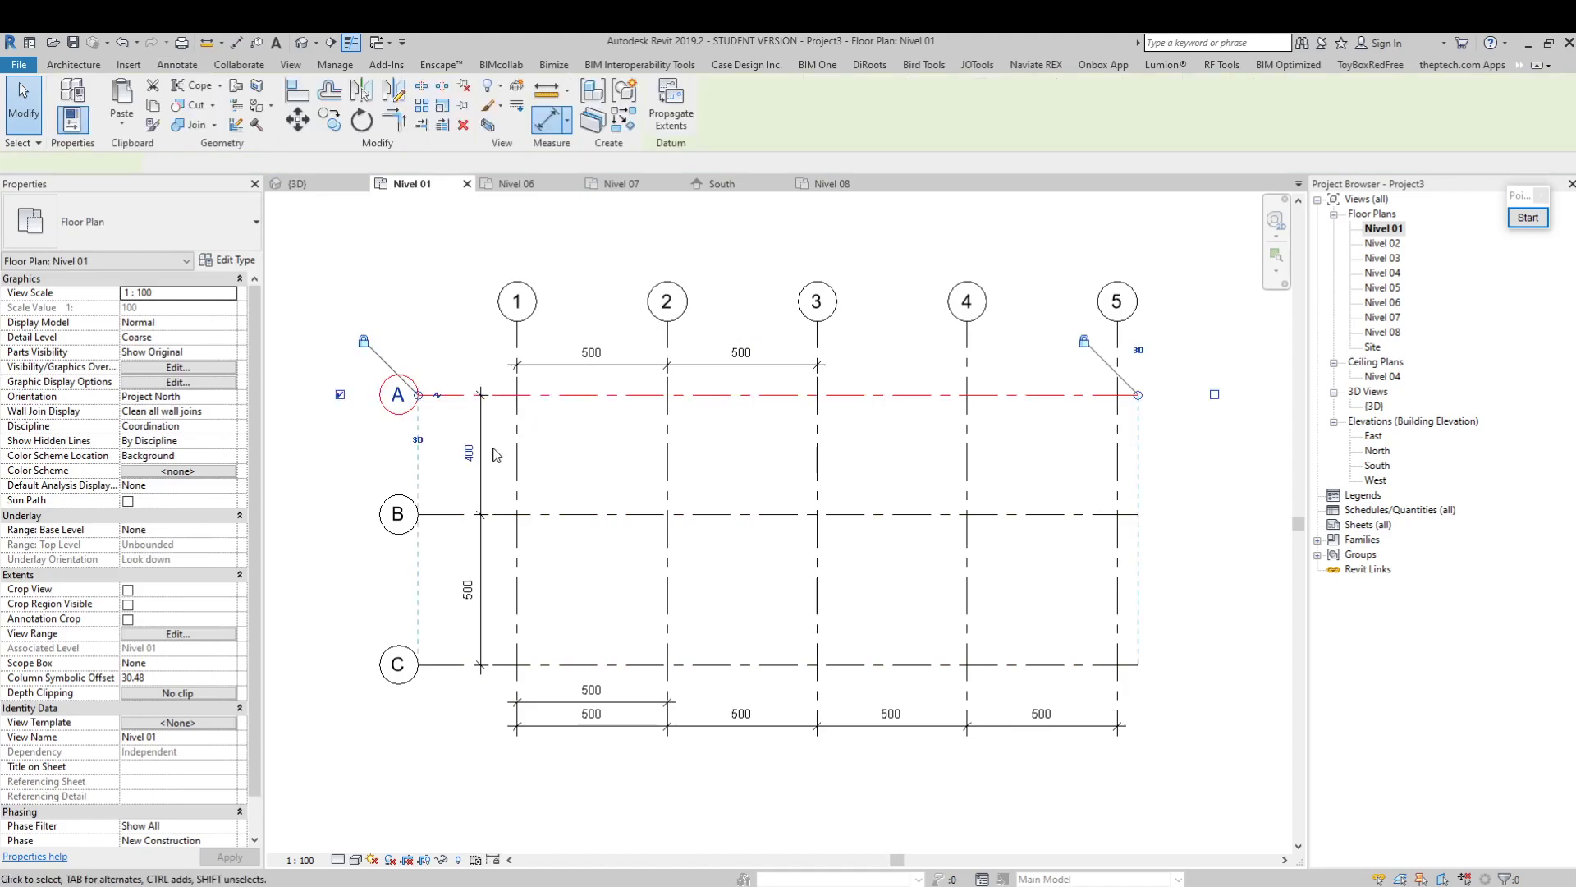
pyautogui.click(447, 454)
pyautogui.write('500')
pyautogui.press('Return')
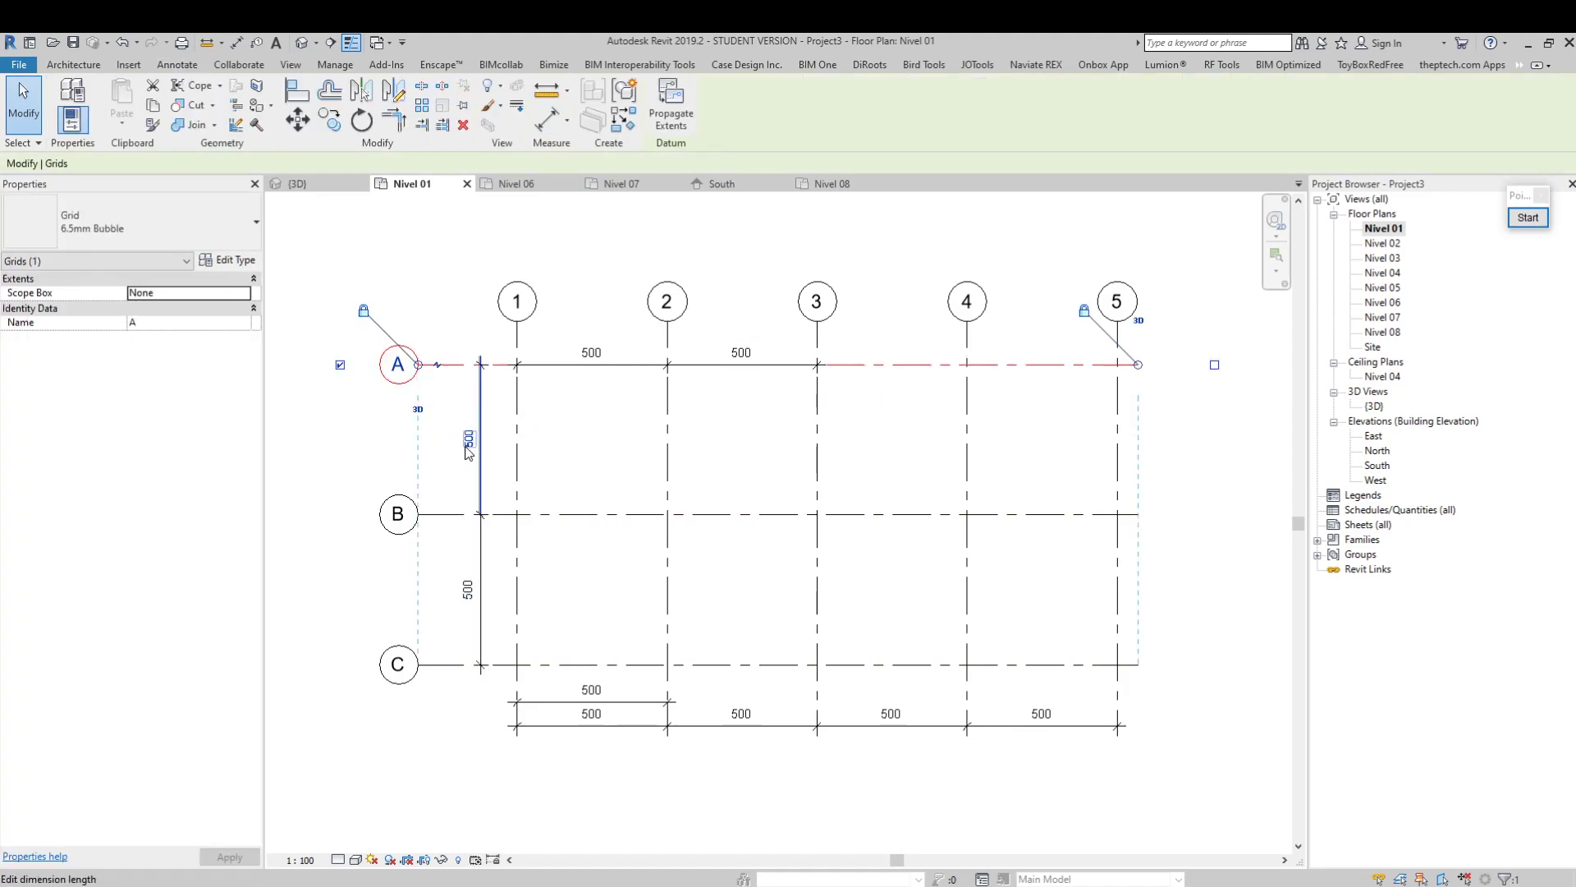
pyautogui.click(883, 386)
# Move the dimension string for grids 1 to 3 above grid A, and both lower dimension strings farther below grid C
pyautogui.click(760, 364)
pyautogui.moveTo(776, 364)
pyautogui.mouseDown()
pyautogui.moveTo(782, 332)
pyautogui.moveTo(784, 348)
pyautogui.mouseUp()
pyautogui.click(928, 727)
pyautogui.moveTo(936, 728); pyautogui.dragTo(950, 775)
pyautogui.click(643, 700)
pyautogui.moveTo(643, 700); pyautogui.dragTo(693, 739)
# Move the dimension string across grids A to C closer to the grid bubbles and clear the selection
pyautogui.click(473, 449)
pyautogui.click(482, 386)
pyautogui.moveTo(481, 385); pyautogui.dragTo(455, 387)
pyautogui.click(607, 356)
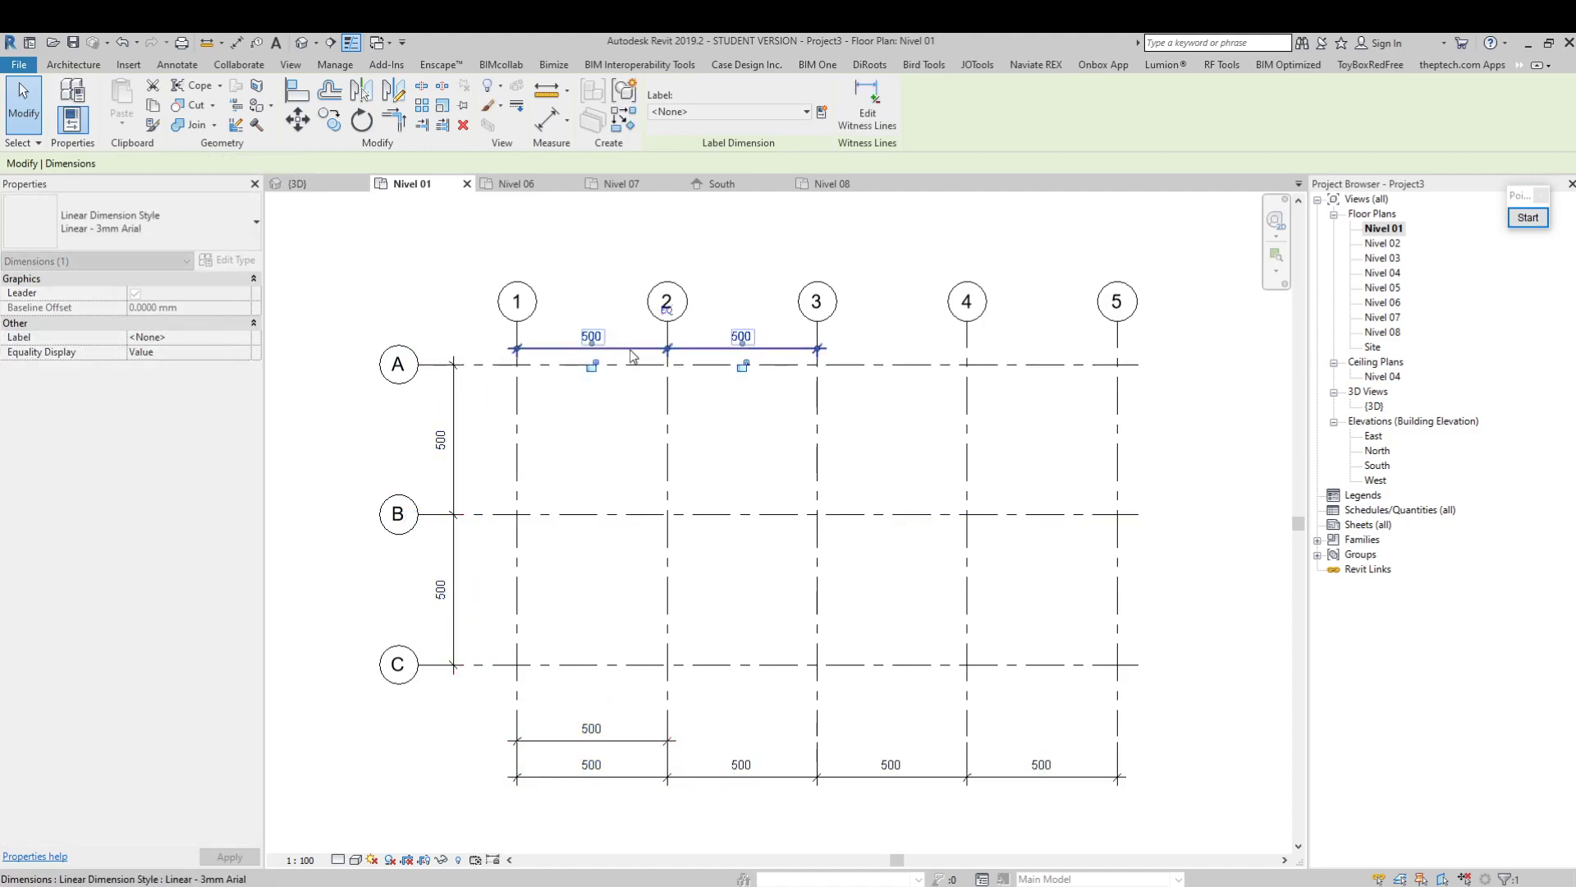
pyautogui.click(908, 285)
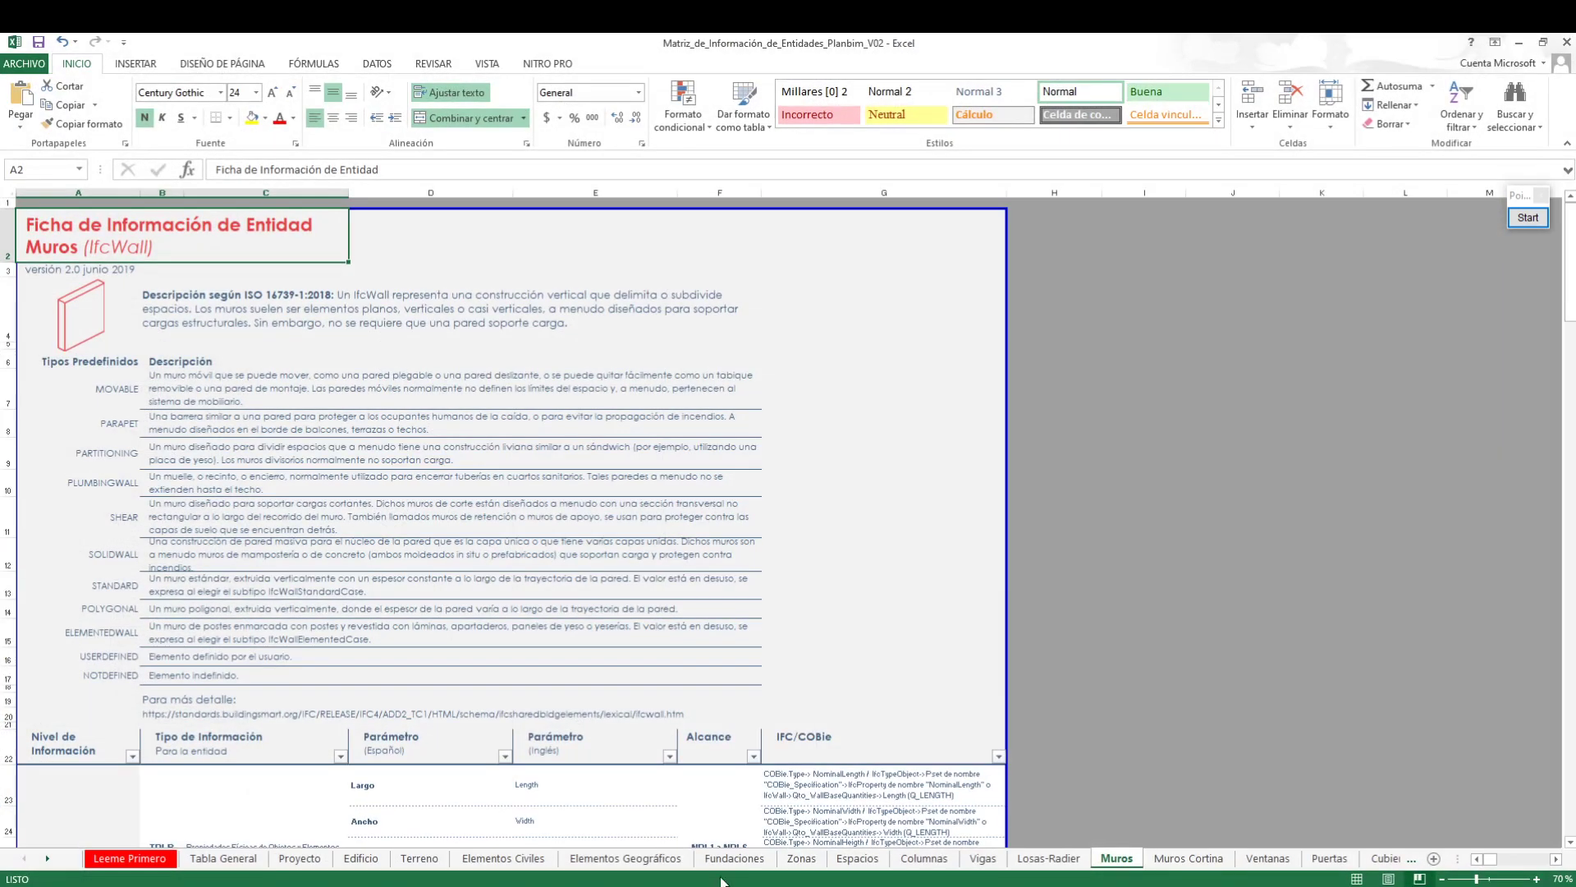
# In the Planbim entity information matrix in Excel, open the Proyecto sheet and look through its information table
pyautogui.click(223, 857)
pyautogui.click(300, 857)
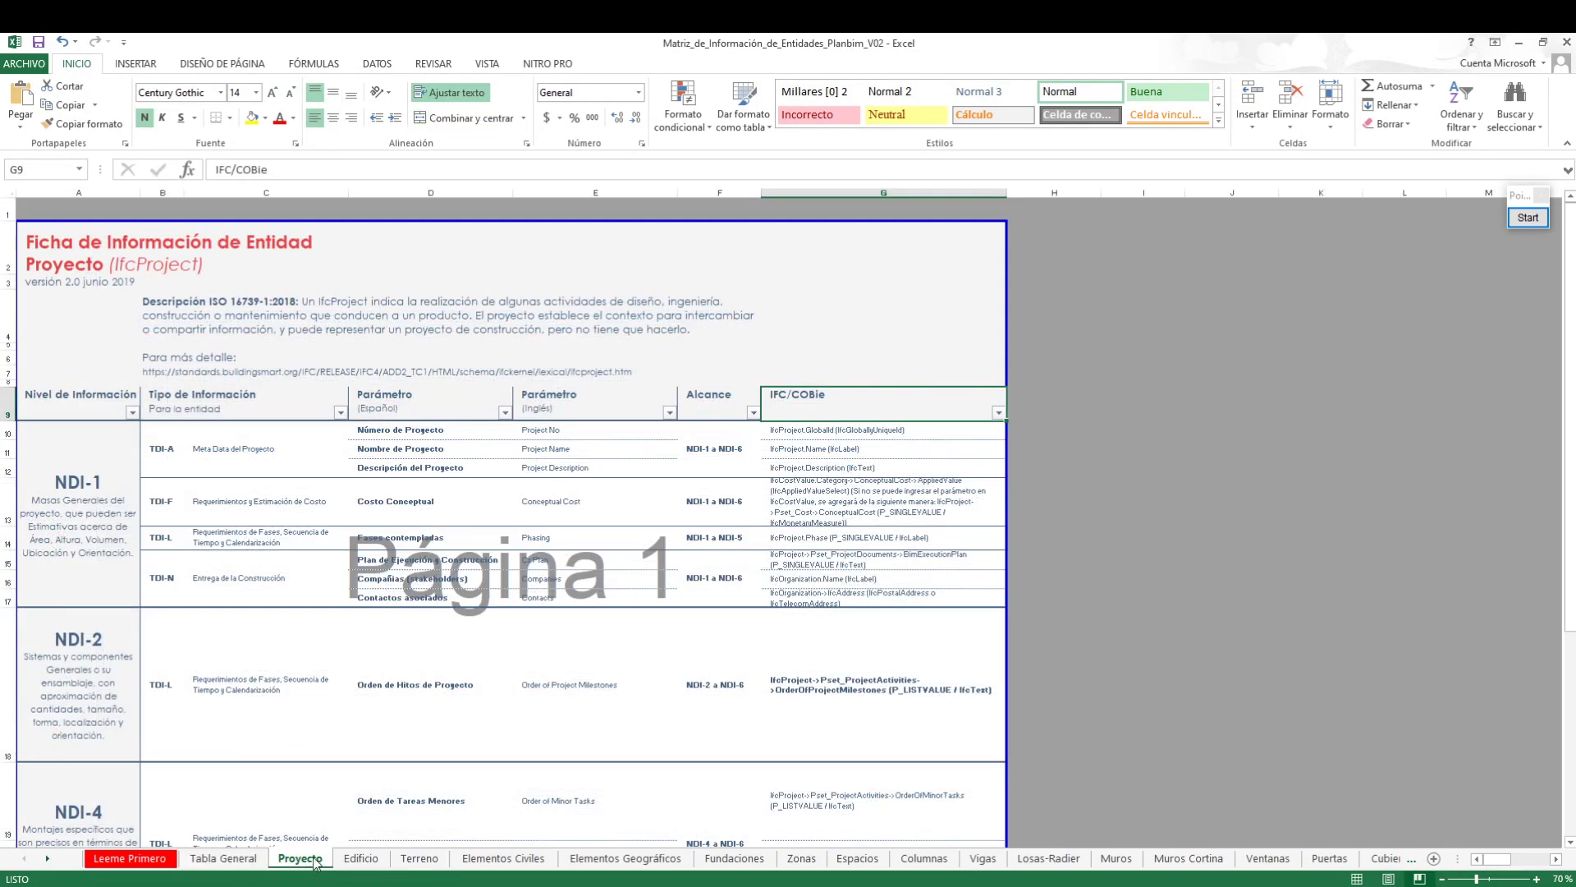
pyautogui.scroll(-1, 335, 522)
pyautogui.scroll(1, 336, 522)
pyautogui.scroll(-2, 458, 434)
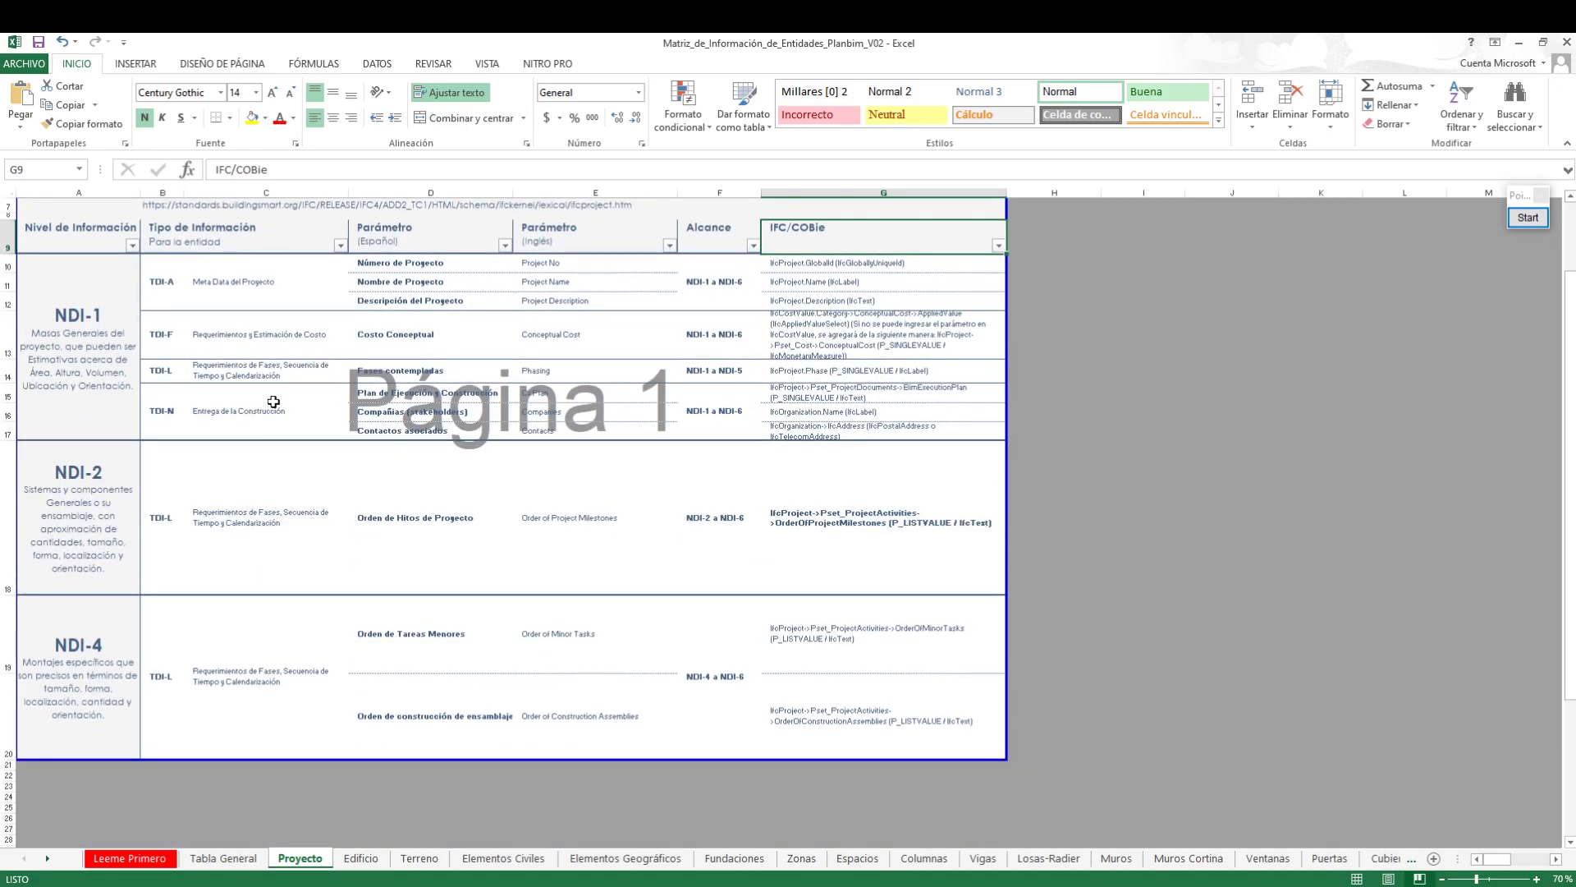
# Examine the NDI-1 information types and their Spanish parameters from Número de Proyecto to Contactos asociados
pyautogui.click(168, 273)
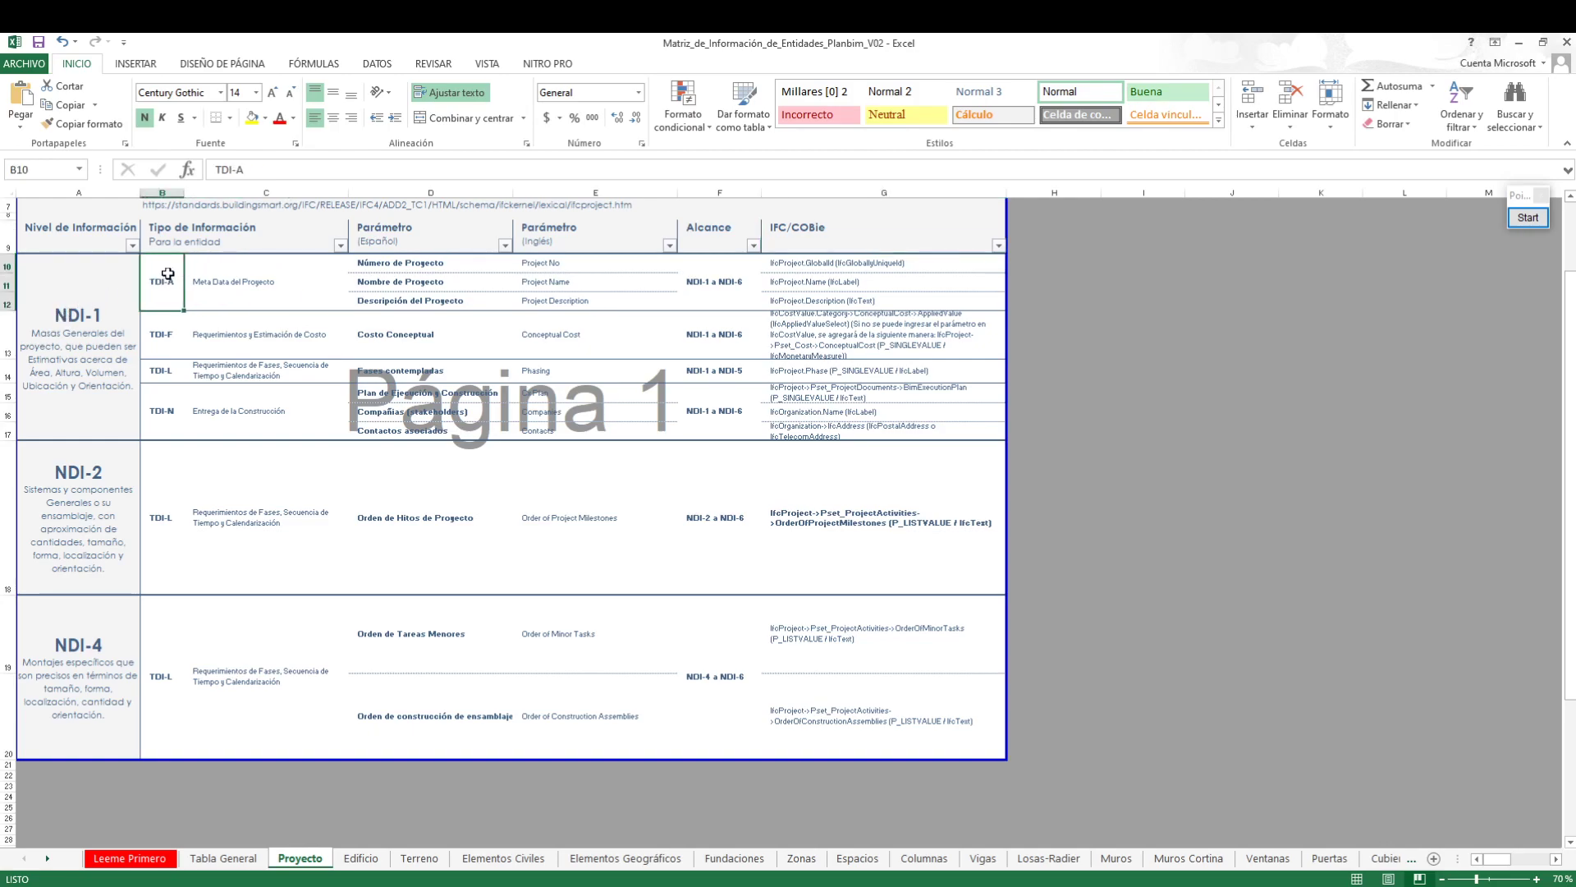
pyautogui.click(162, 334)
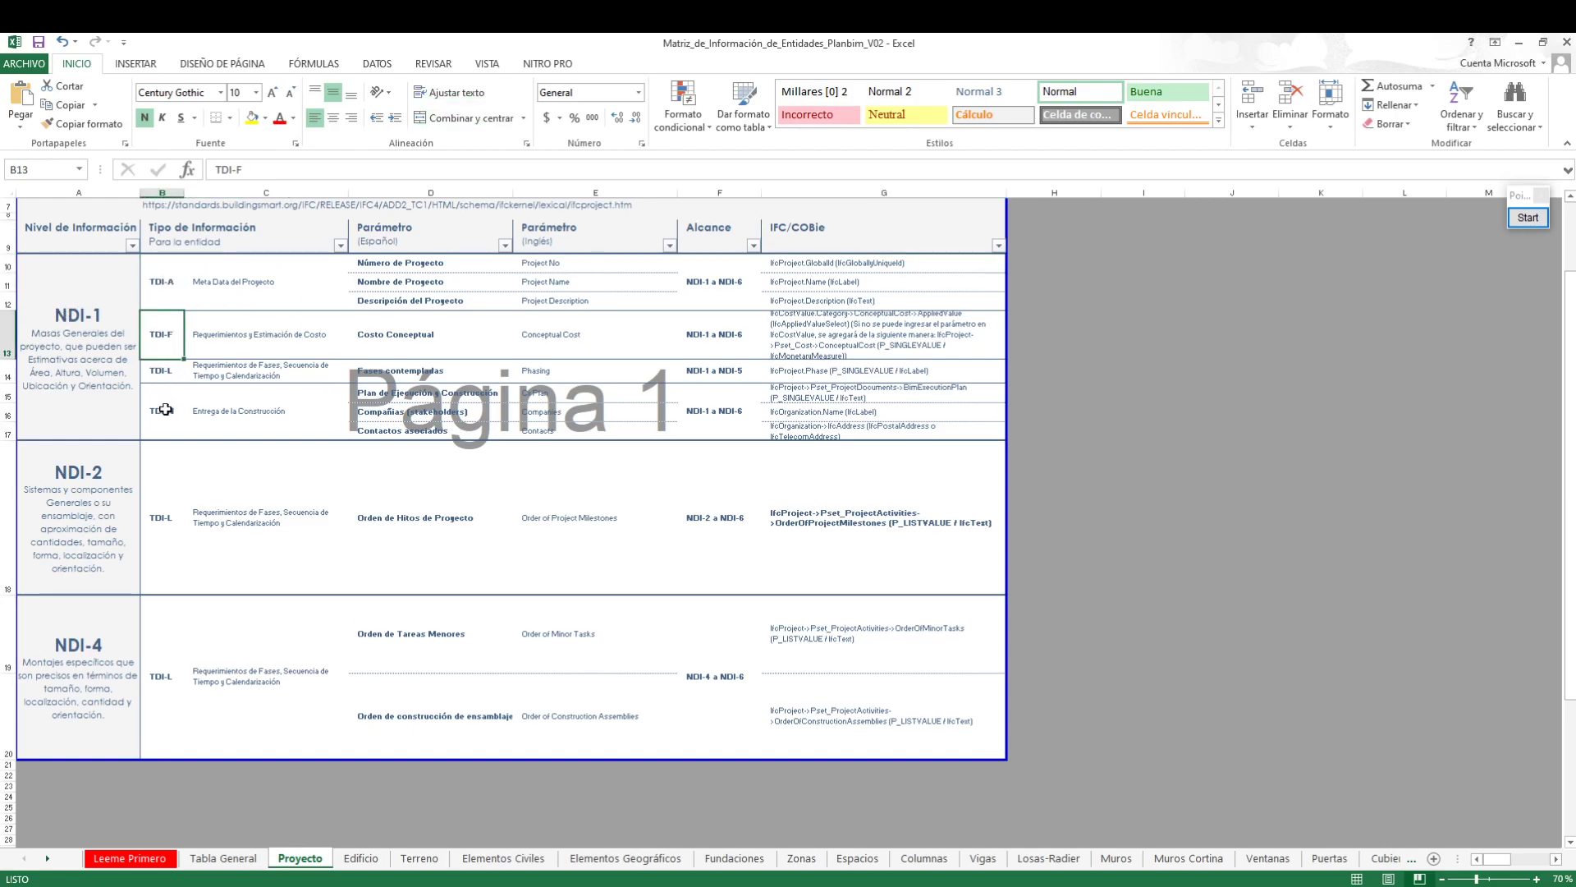
pyautogui.click(166, 409)
pyautogui.click(459, 264)
pyautogui.click(458, 286)
pyautogui.click(456, 301)
pyautogui.click(448, 335)
pyautogui.moveTo(451, 268); pyautogui.dragTo(451, 428)
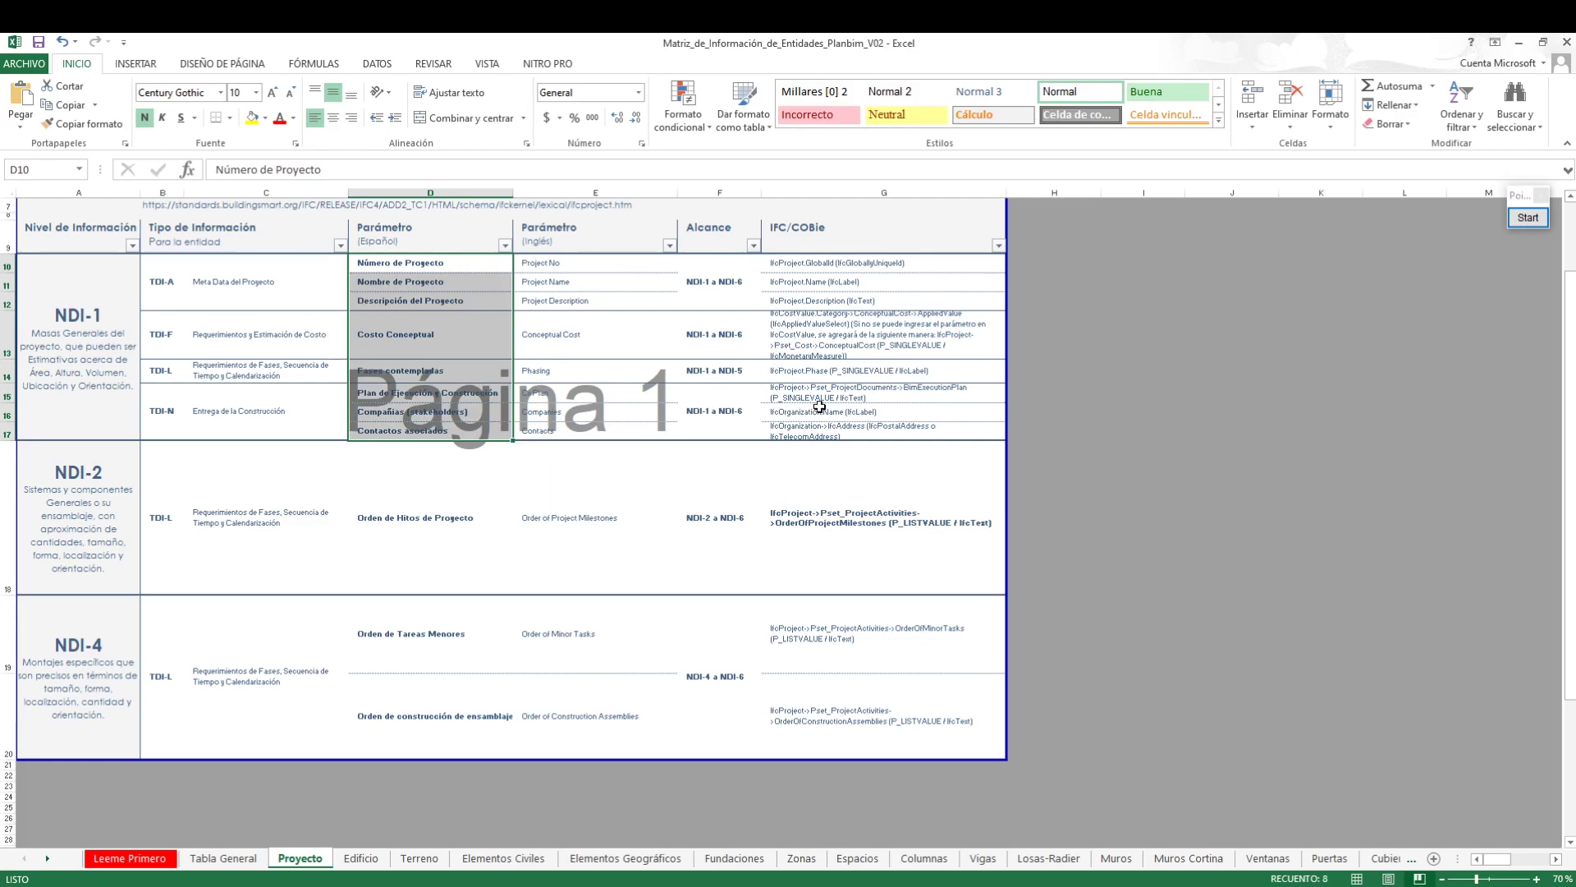
# Return to Revit and open the Project Information dialog, moving it and making it wider
pyautogui.click(1519, 43)
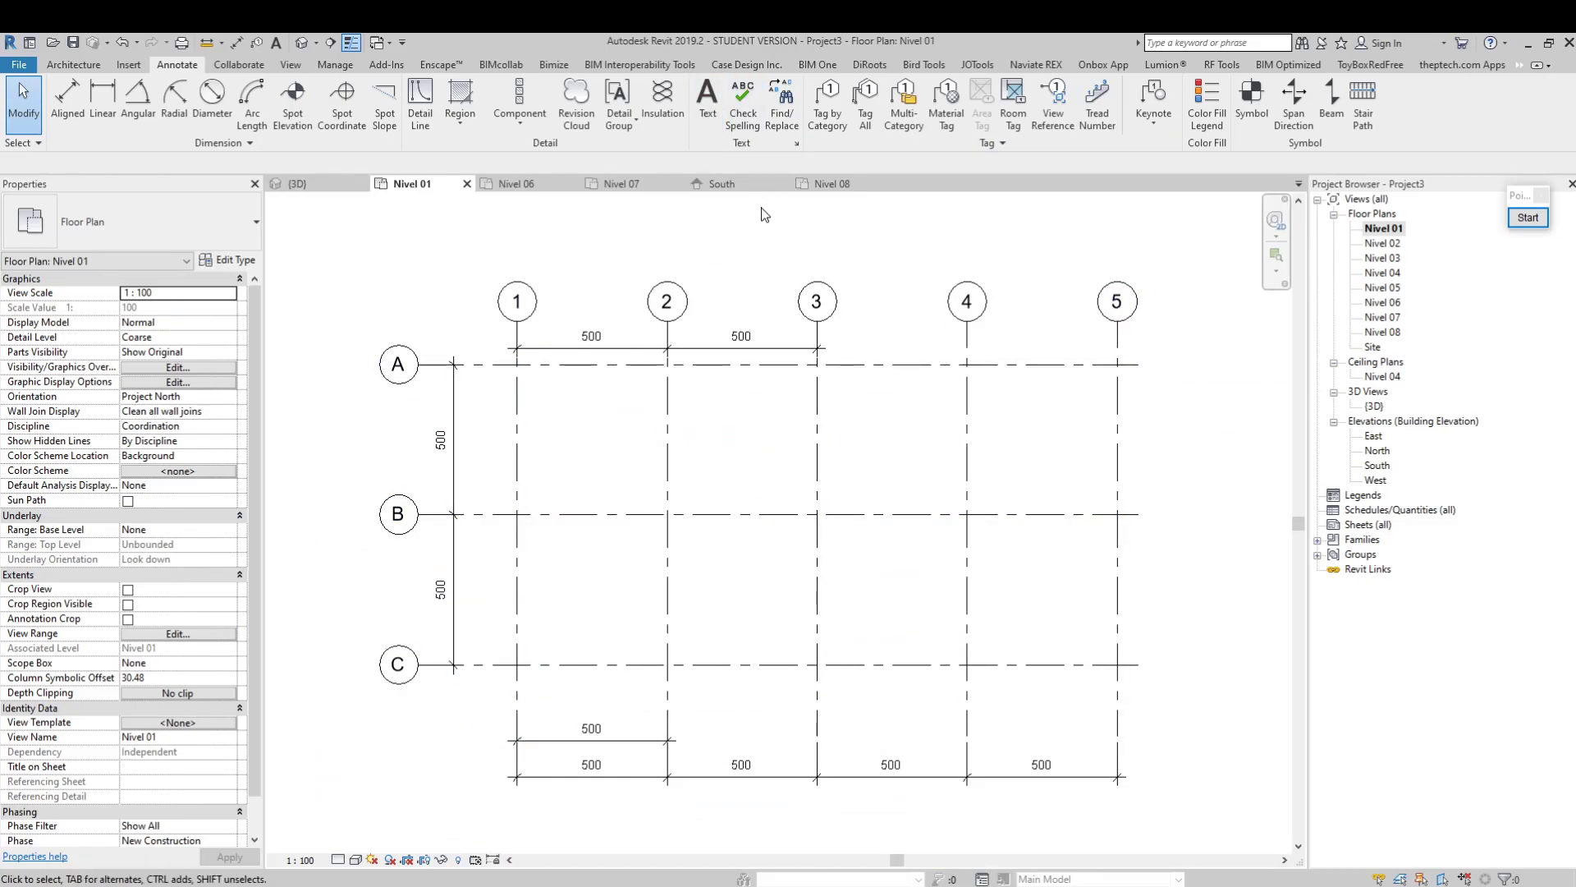
pyautogui.click(336, 65)
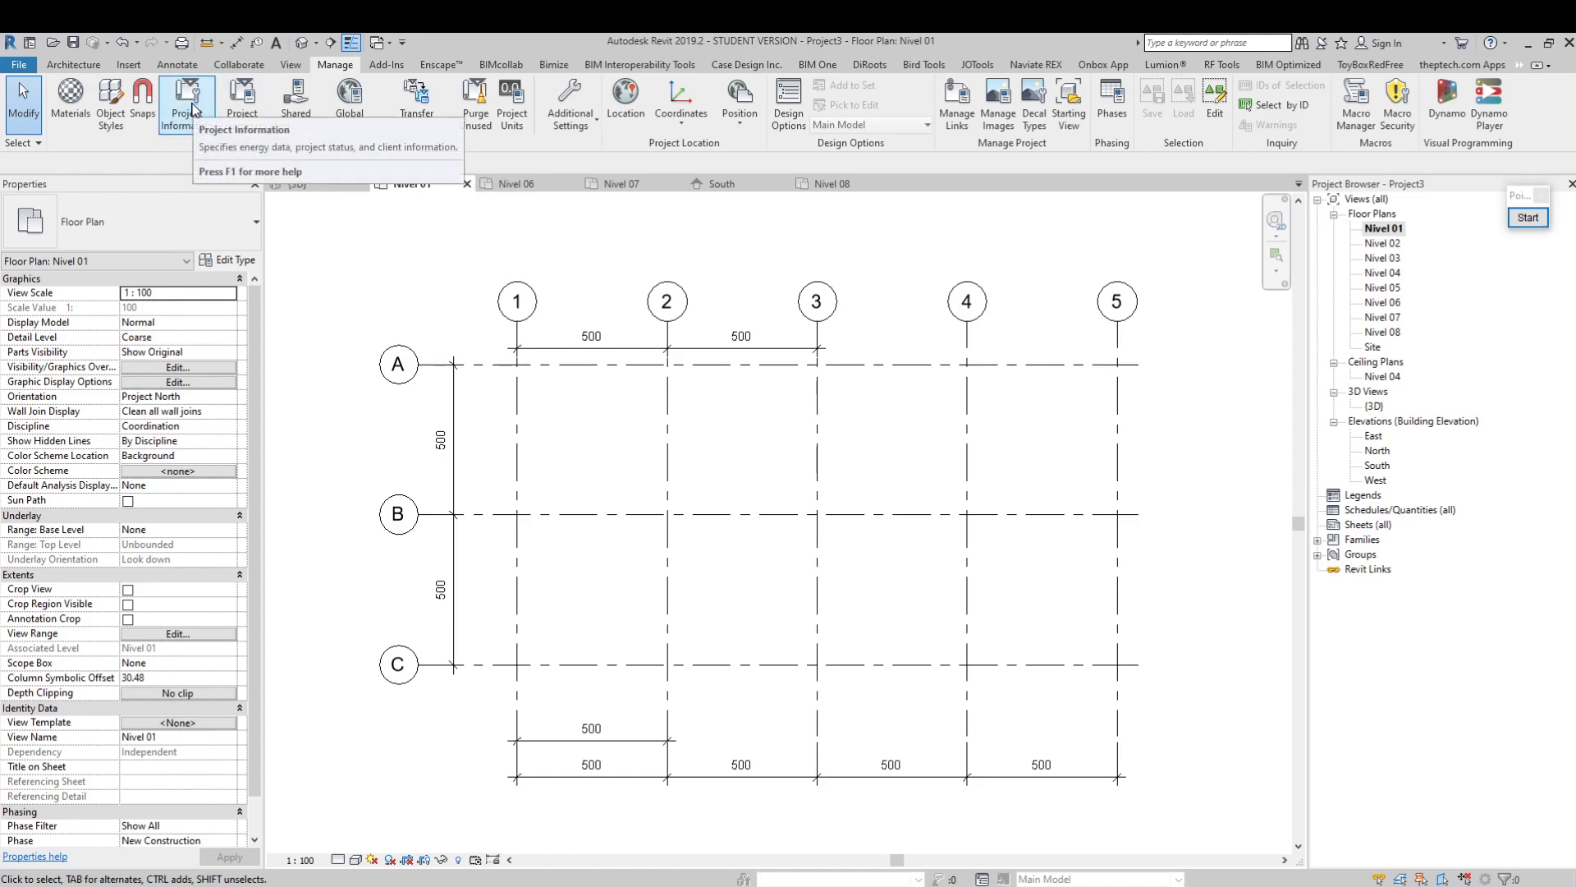
pyautogui.click(187, 111)
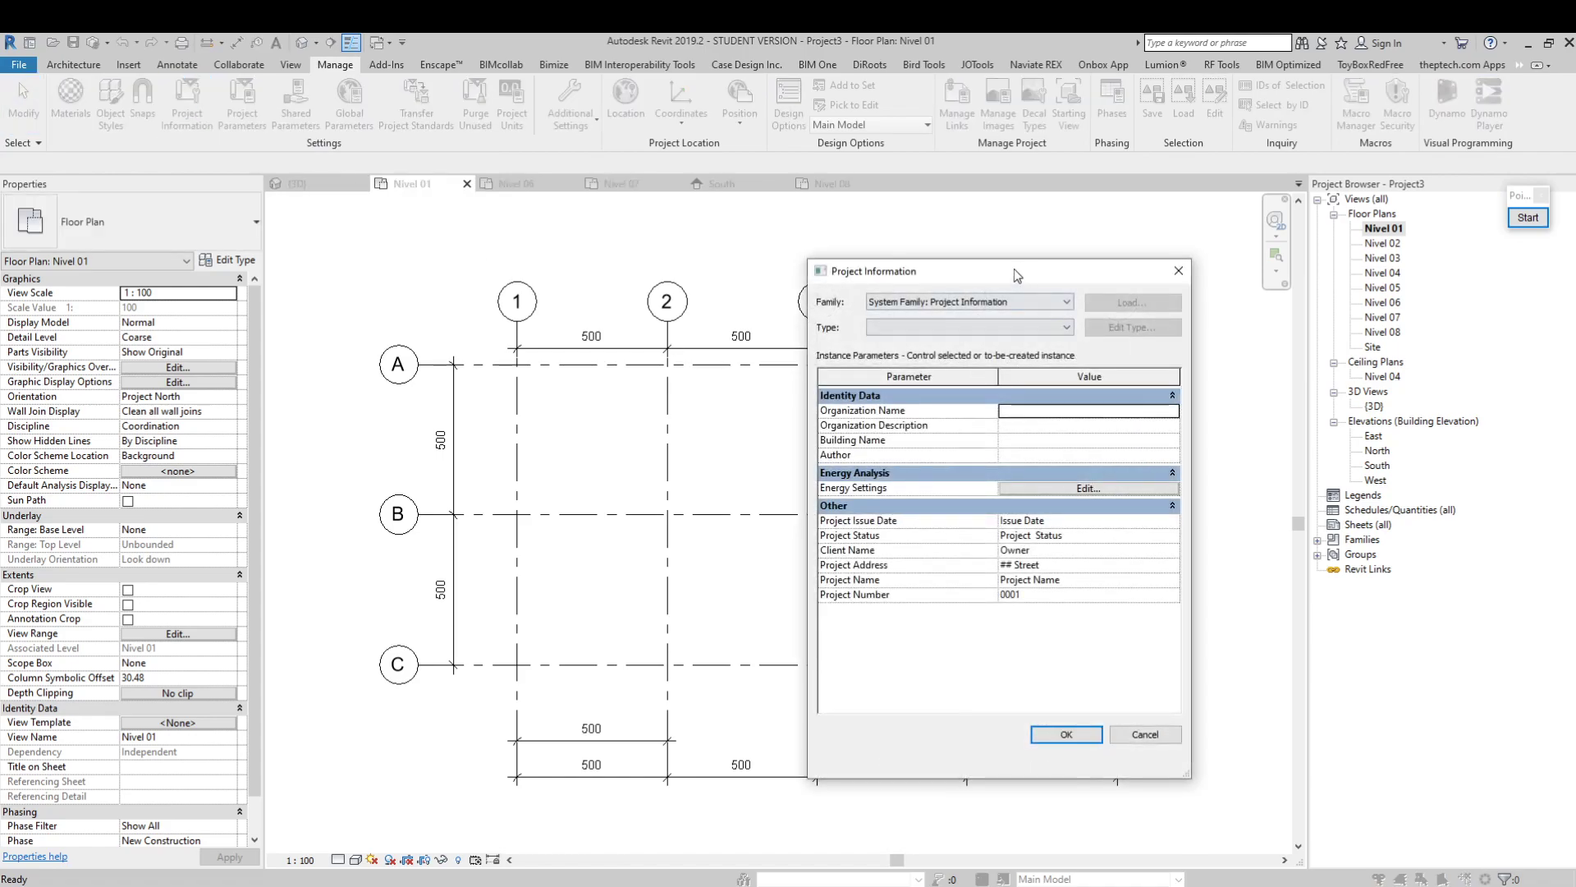
pyautogui.moveTo(1018, 268); pyautogui.dragTo(688, 249)
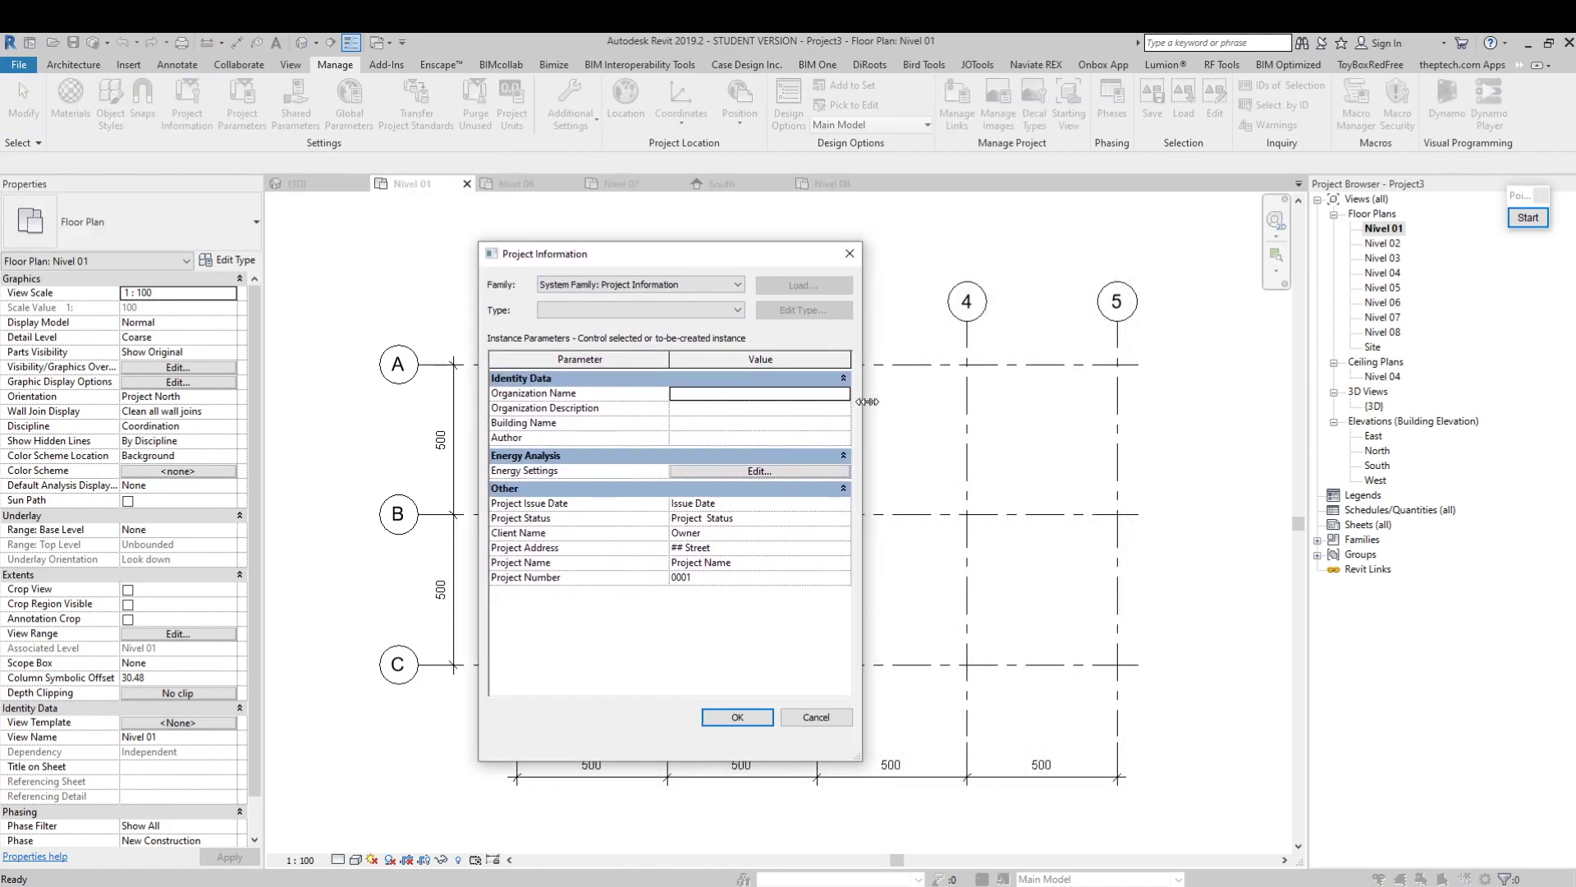
pyautogui.moveTo(863, 401); pyautogui.dragTo(1051, 405)
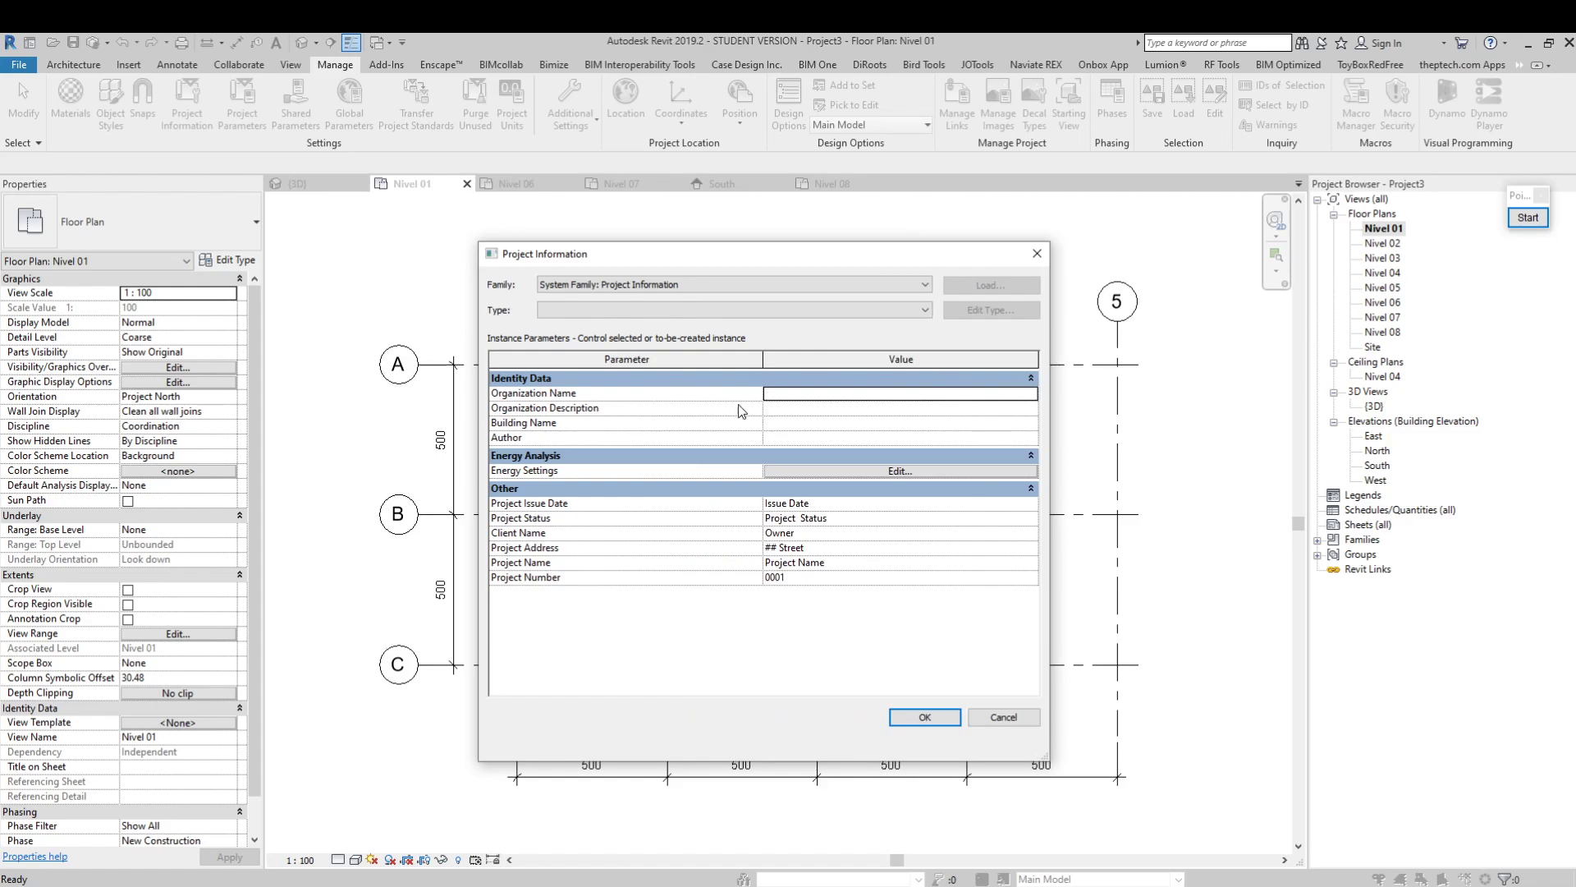
# Set the client name to UVM and replace the project address with Dirección UVM
pyautogui.click(830, 534)
pyautogui.write('UVM')
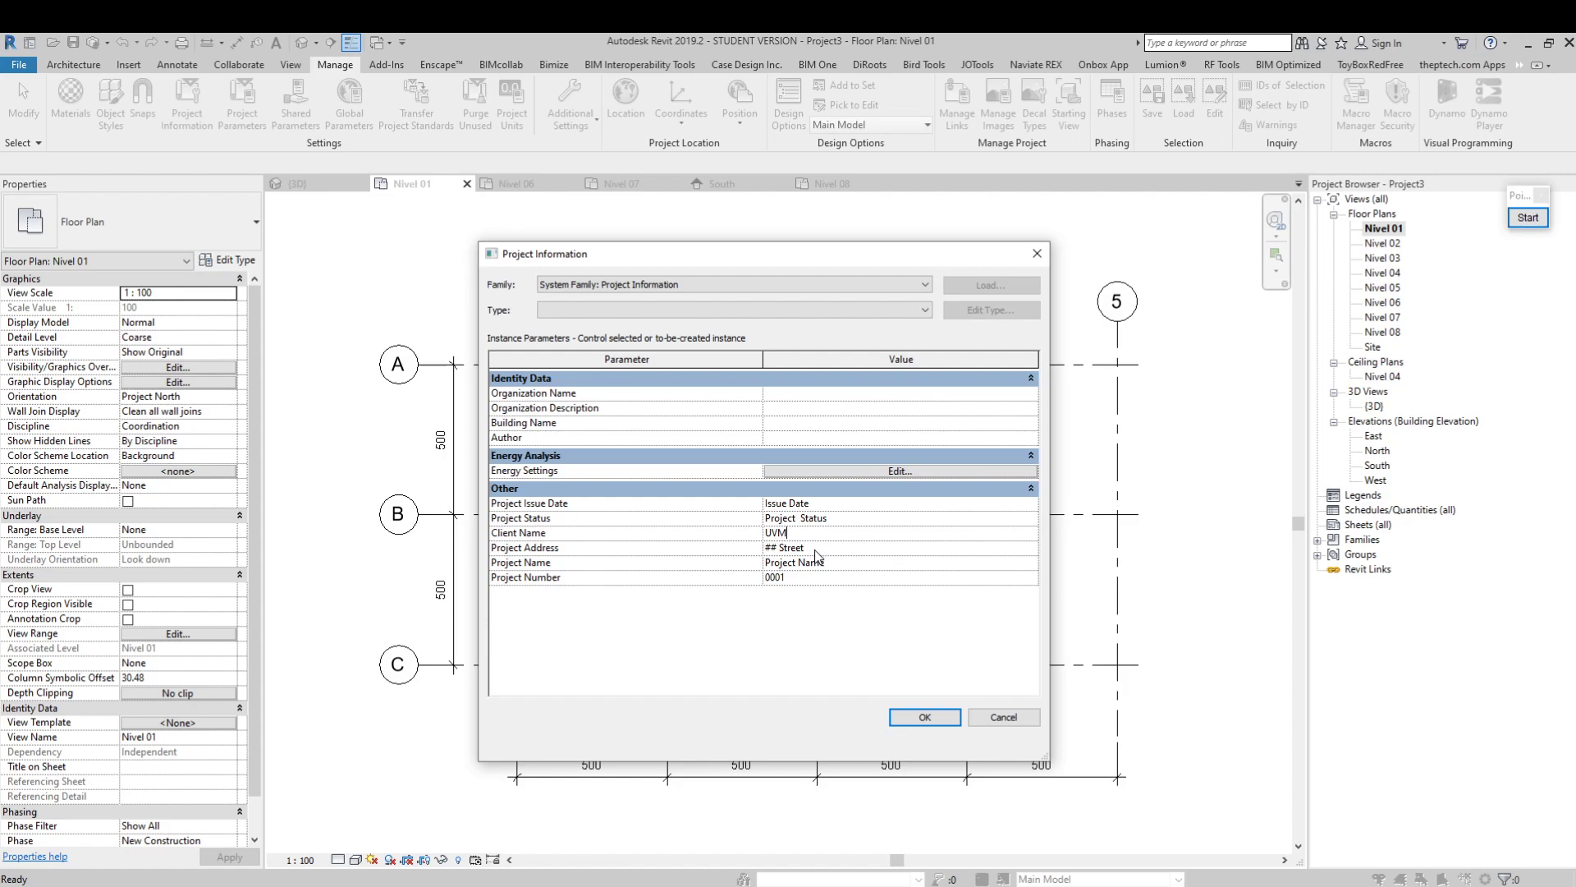
pyautogui.click(816, 549)
pyautogui.click(1031, 548)
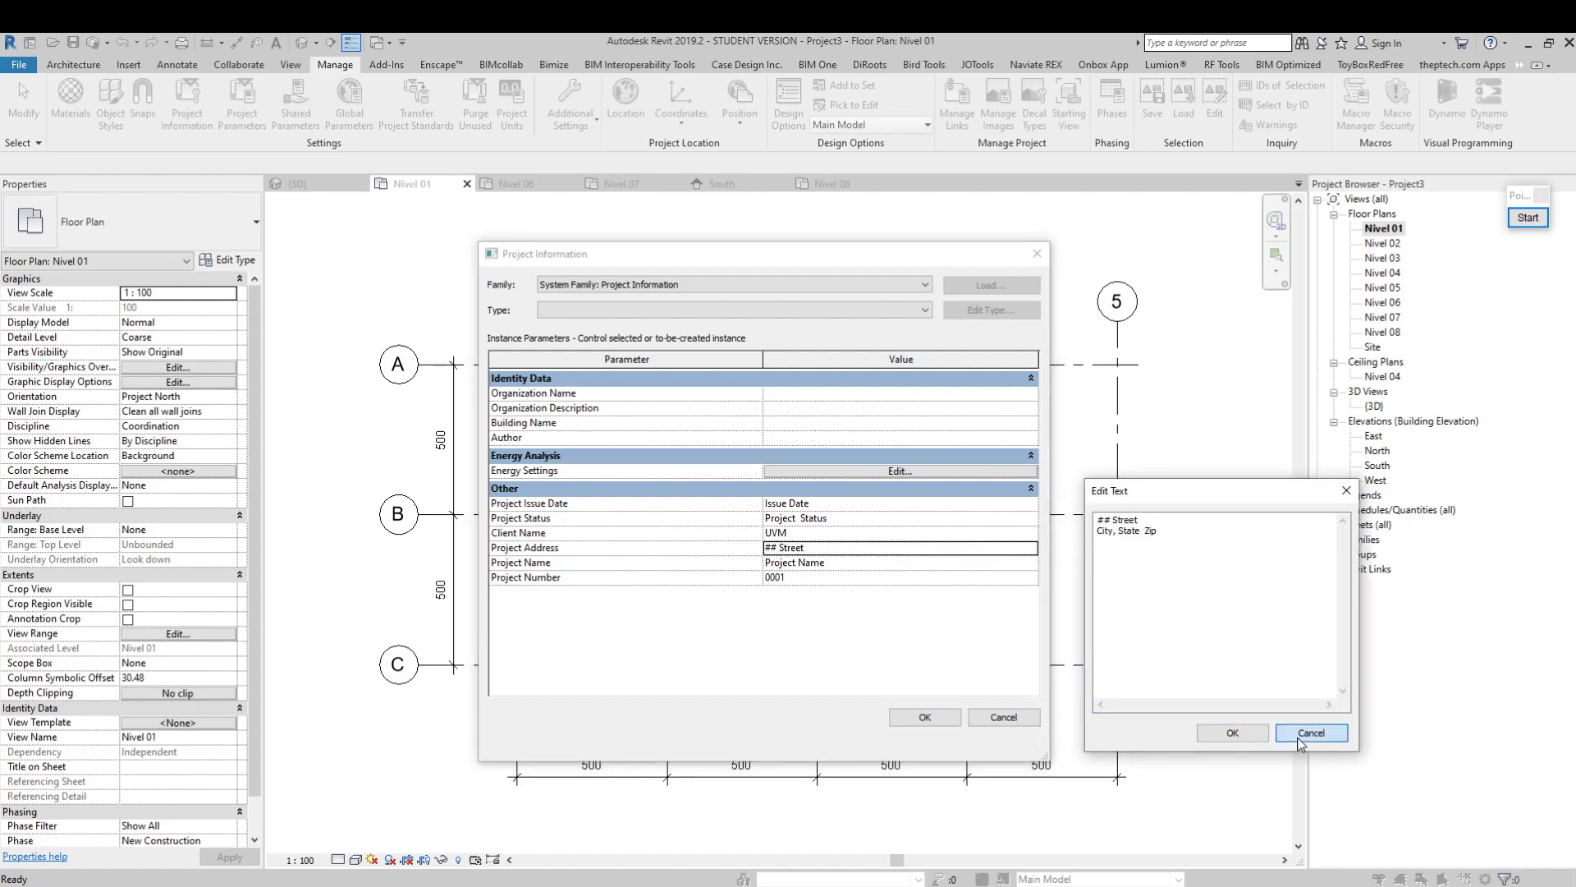
pyautogui.click(1311, 732)
pyautogui.click(1038, 548)
pyautogui.write('Dirección UVM')
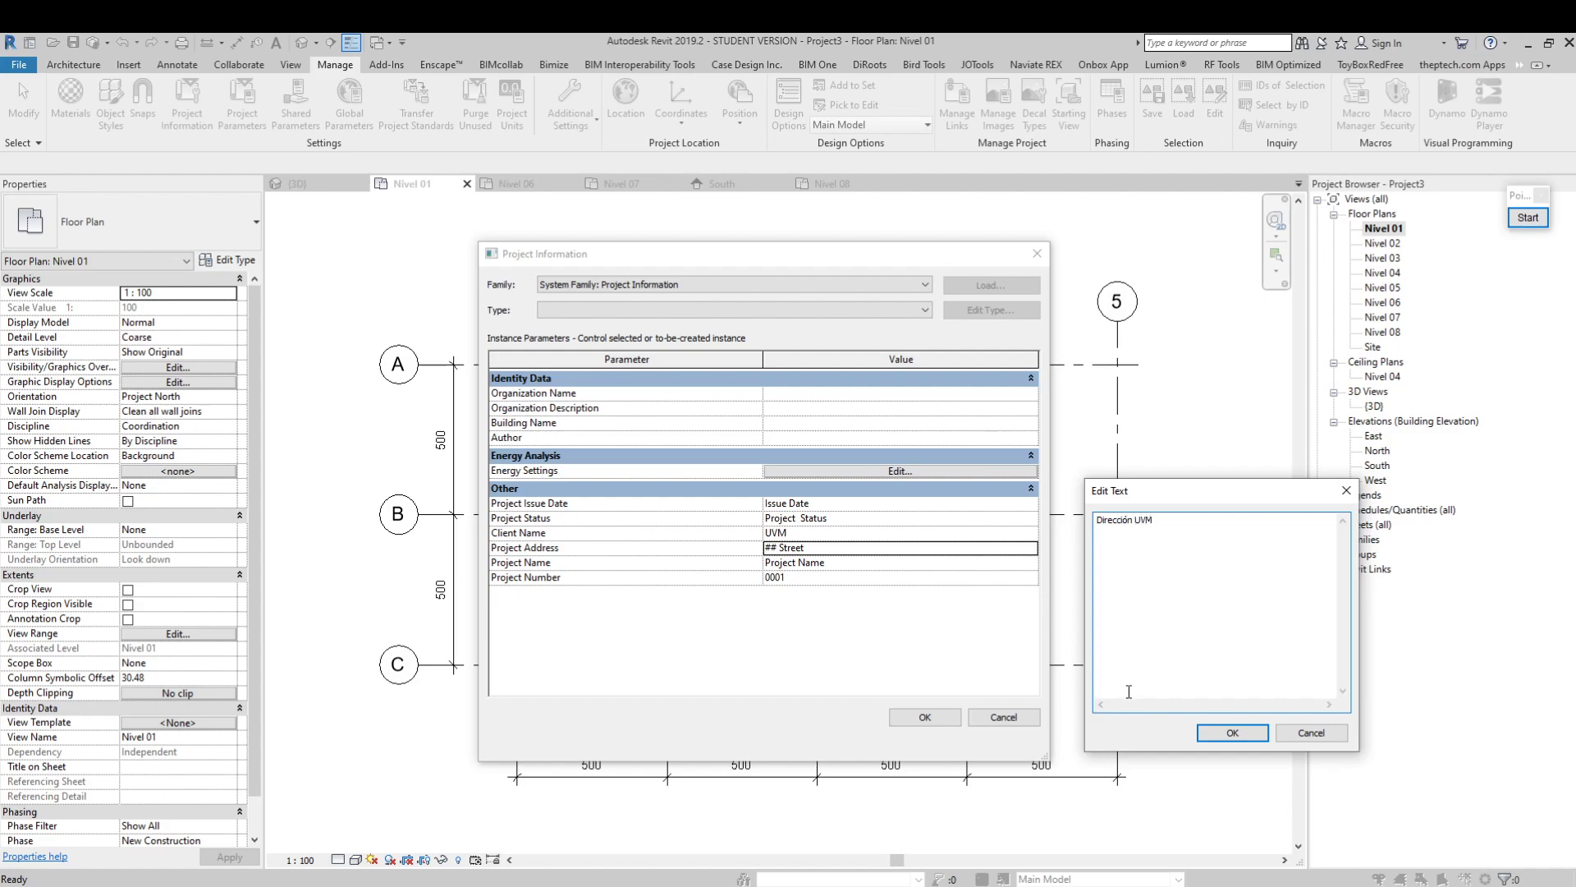
pyautogui.click(1232, 733)
# Set the project name to Proyecto Clase 02 and the project number to CL02
pyautogui.click(875, 562)
pyautogui.moveTo(876, 559); pyautogui.dragTo(772, 559)
pyautogui.write('P')
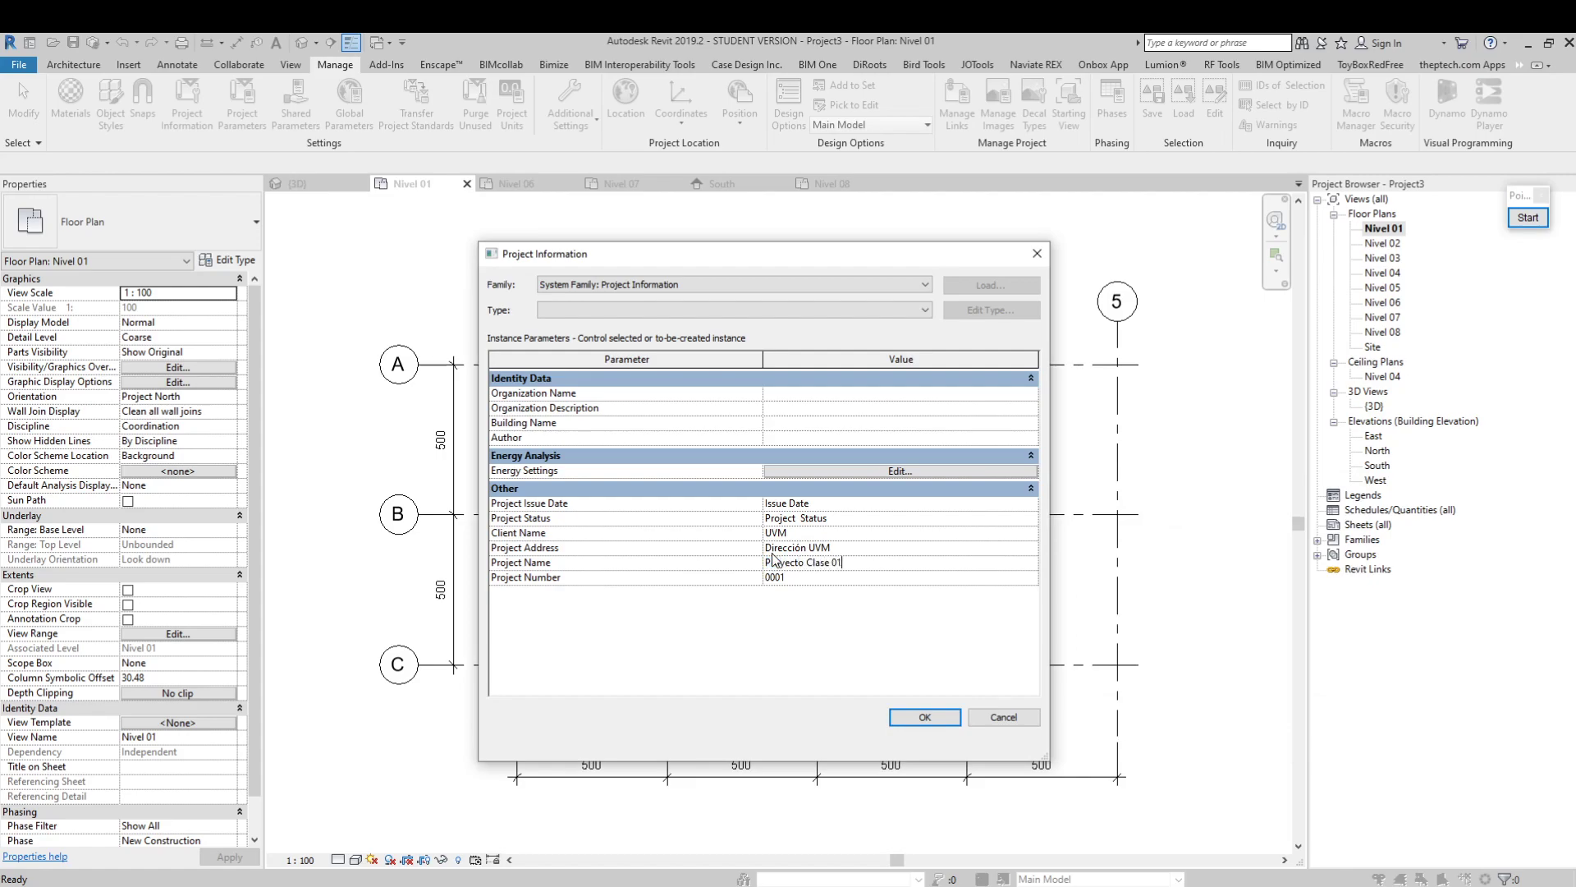
pyautogui.click(763, 577)
pyautogui.moveTo(765, 578); pyautogui.dragTo(810, 574)
pyautogui.write('CL02')
# Set the project status to Activo and the project issue date to 03/07/2020
pyautogui.moveTo(855, 517); pyautogui.dragTo(752, 532)
pyautogui.write('Activo')
pyautogui.click(827, 503)
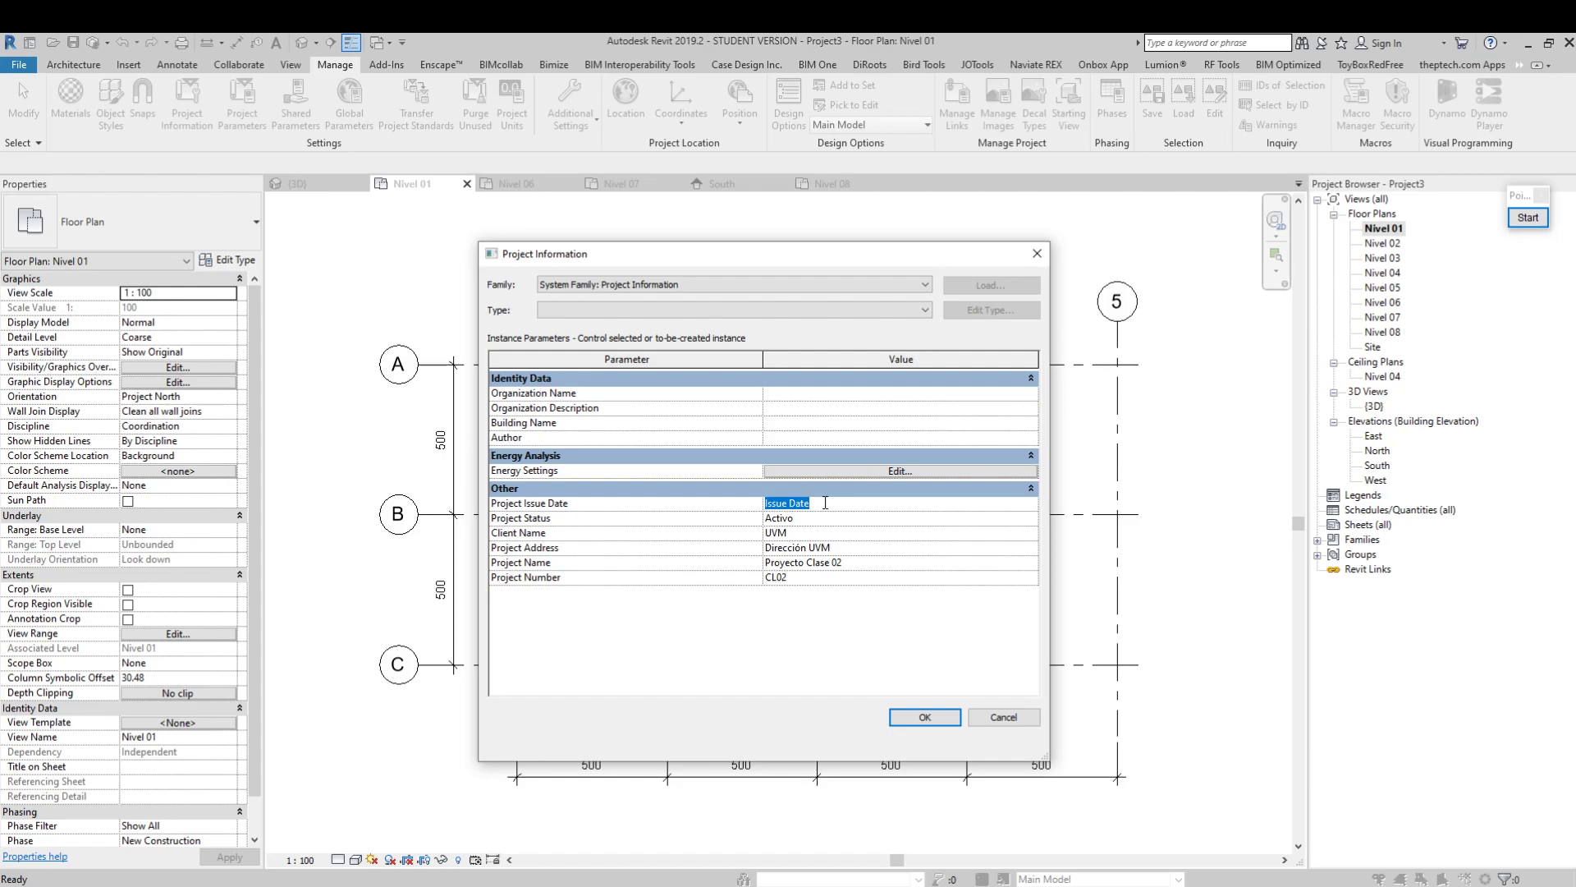
pyautogui.write('0')
# Enter Alumnos as the author, leaving the organization and building fields empty, and accept the project information
pyautogui.click(811, 395)
pyautogui.click(790, 424)
pyautogui.click(777, 437)
pyautogui.moveTo(691, 255); pyautogui.dragTo(637, 232)
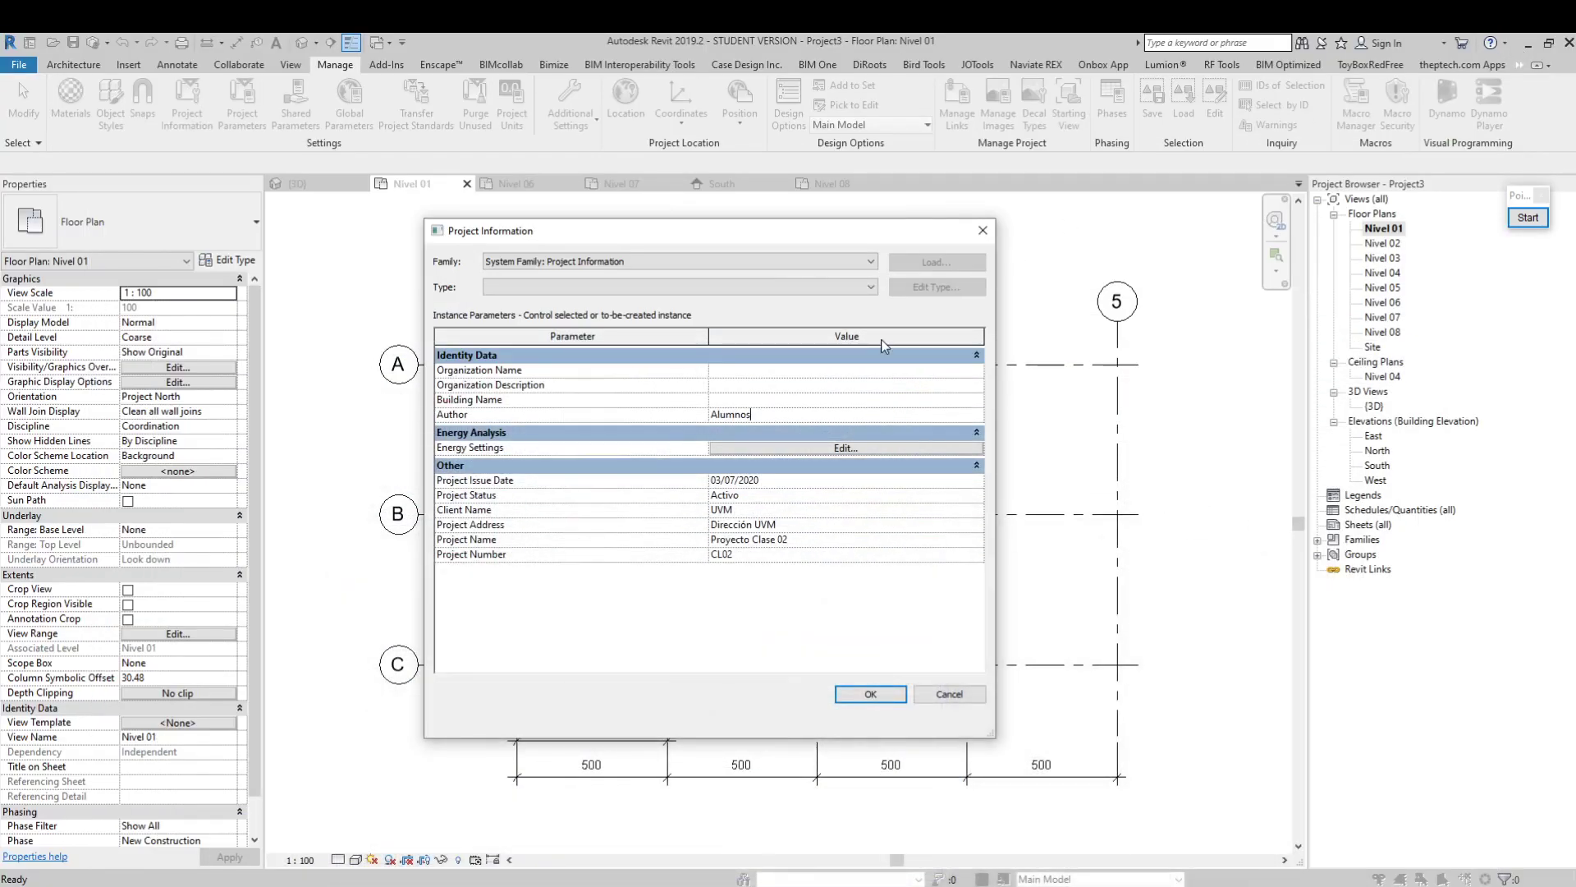
pyautogui.click(873, 697)
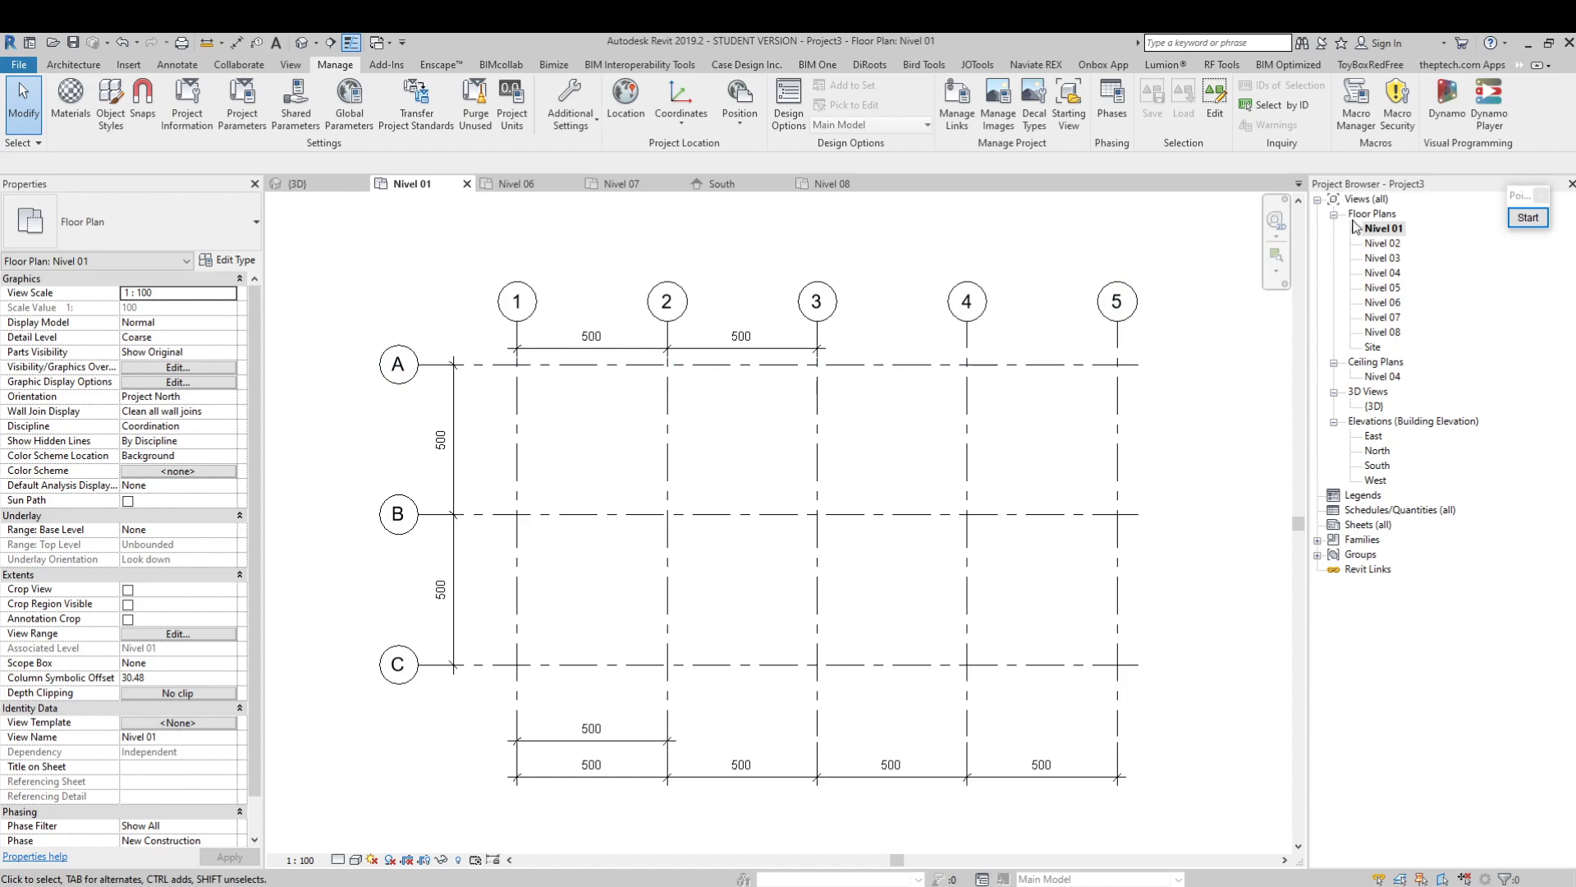
# Check the level layout in the South elevation and return to the Nivel 01 floor plan
pyautogui.click(1382, 467)
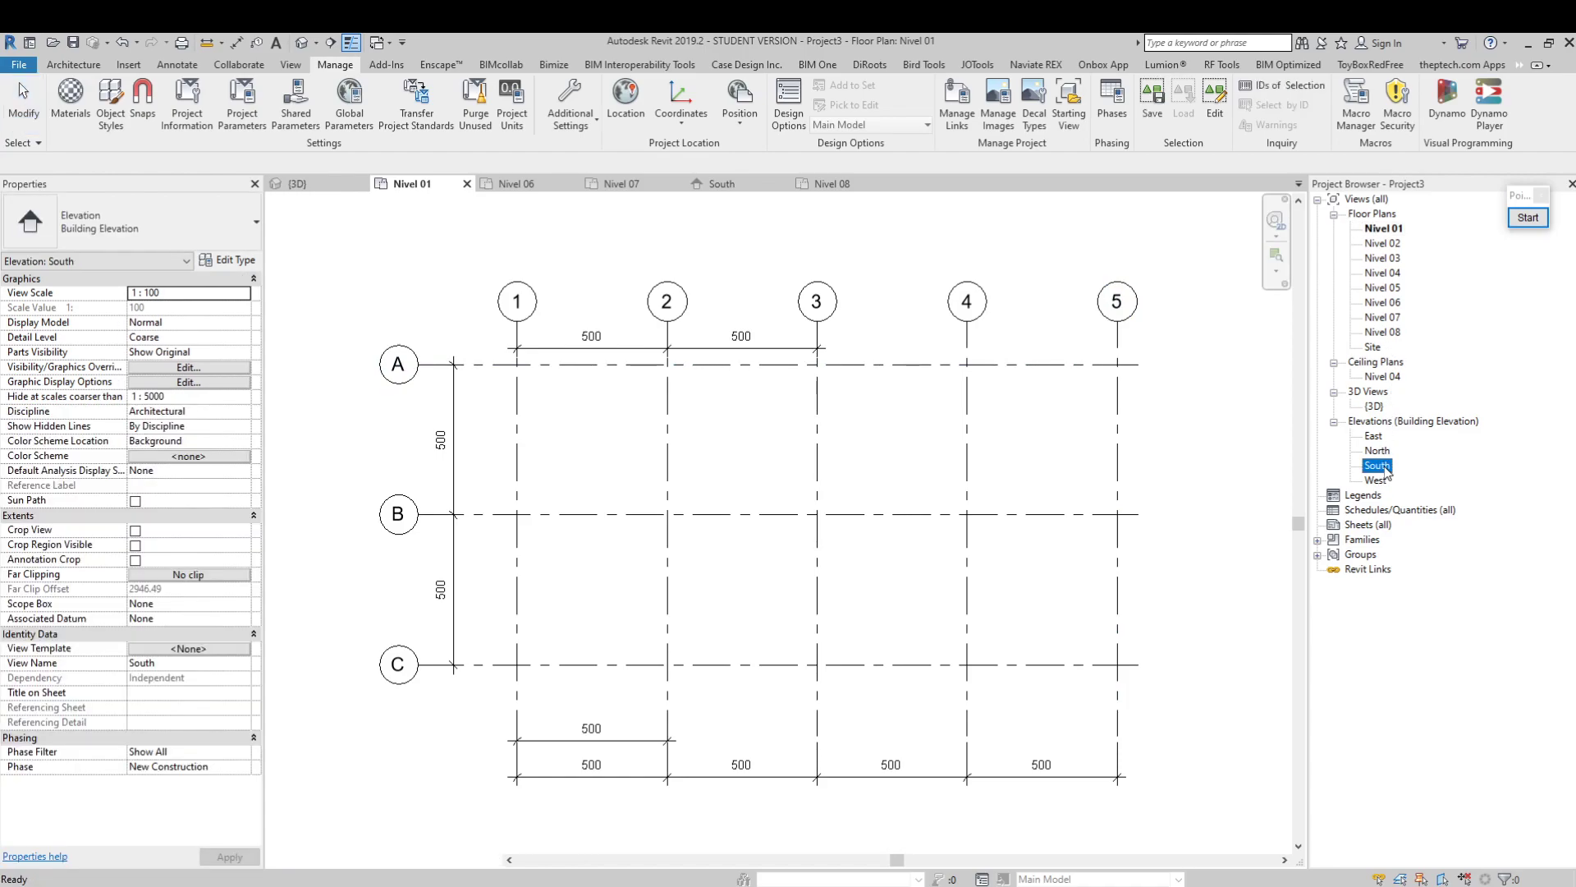
pyautogui.doubleClick(1380, 465)
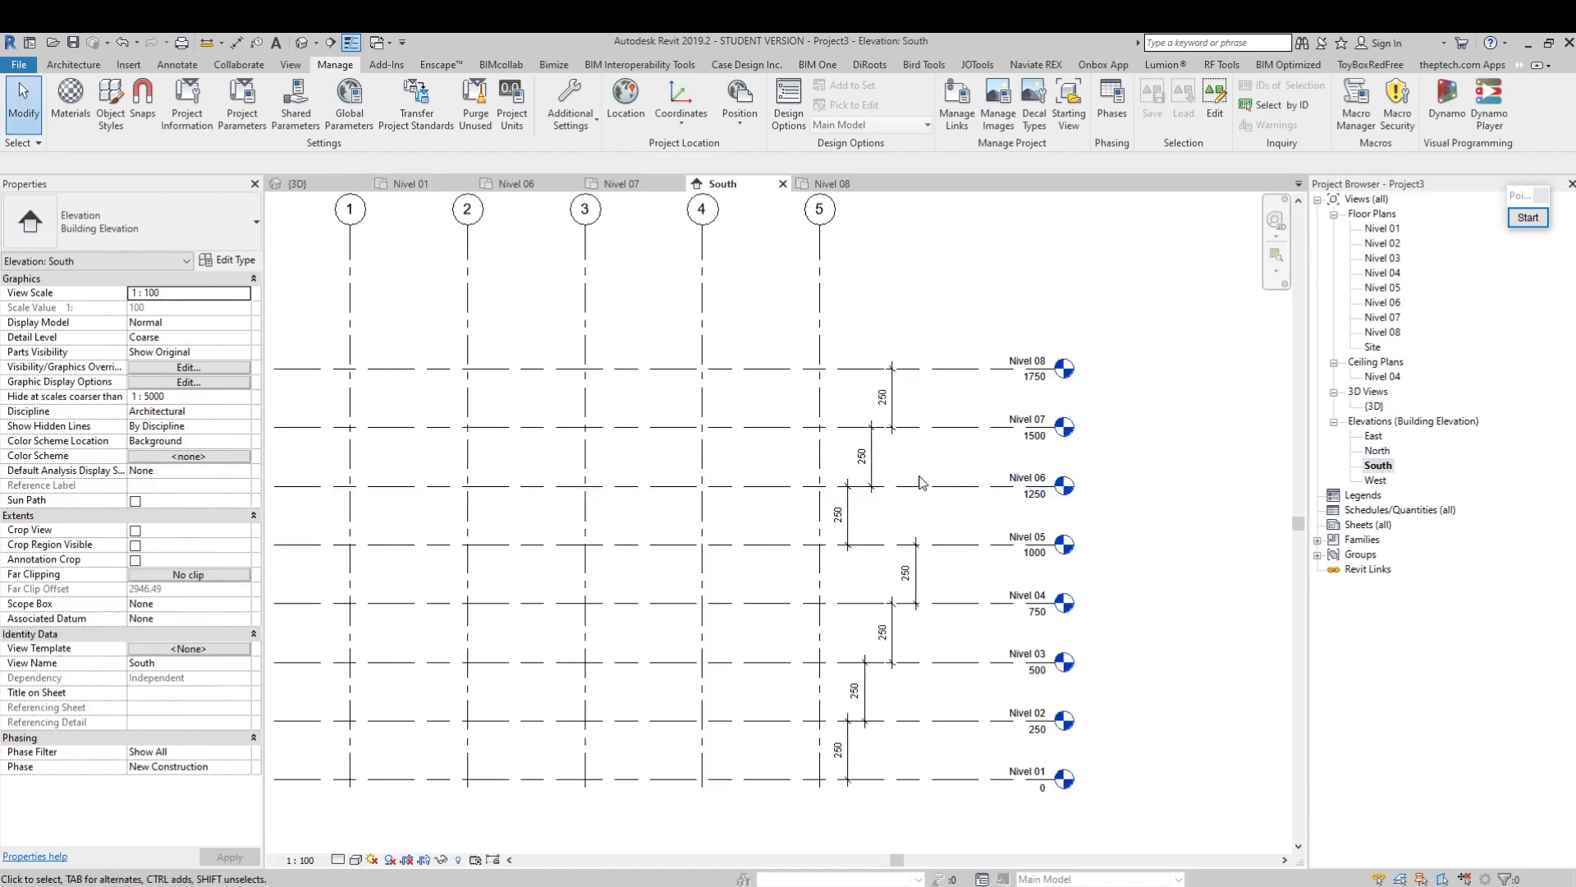
pyautogui.moveTo(913, 474); pyautogui.dragTo(980, 386, button='middle')
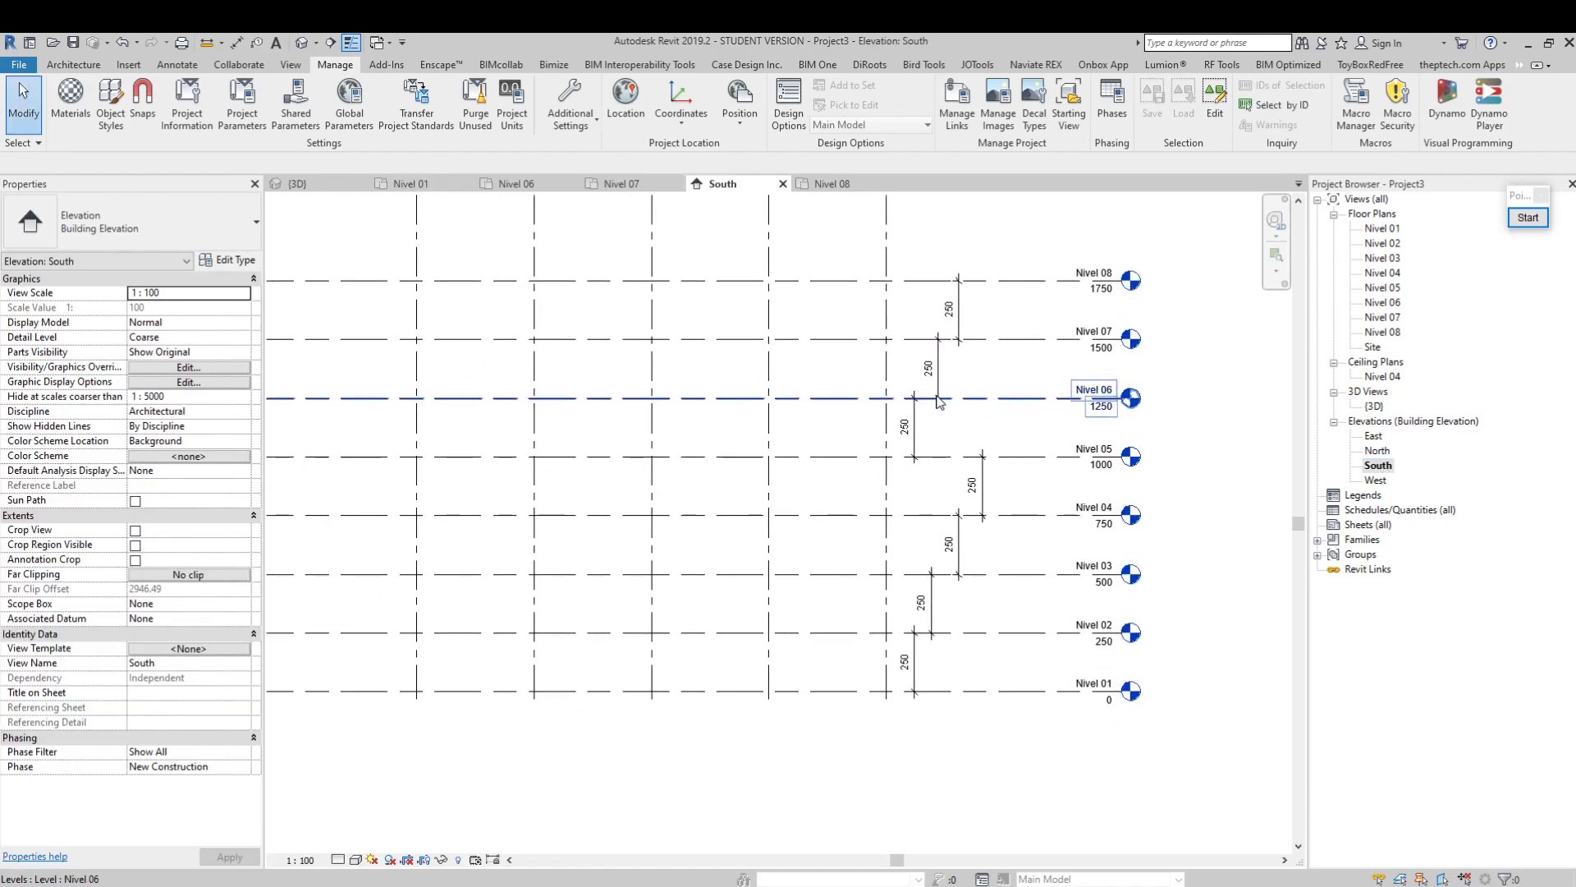
pyautogui.doubleClick(1384, 230)
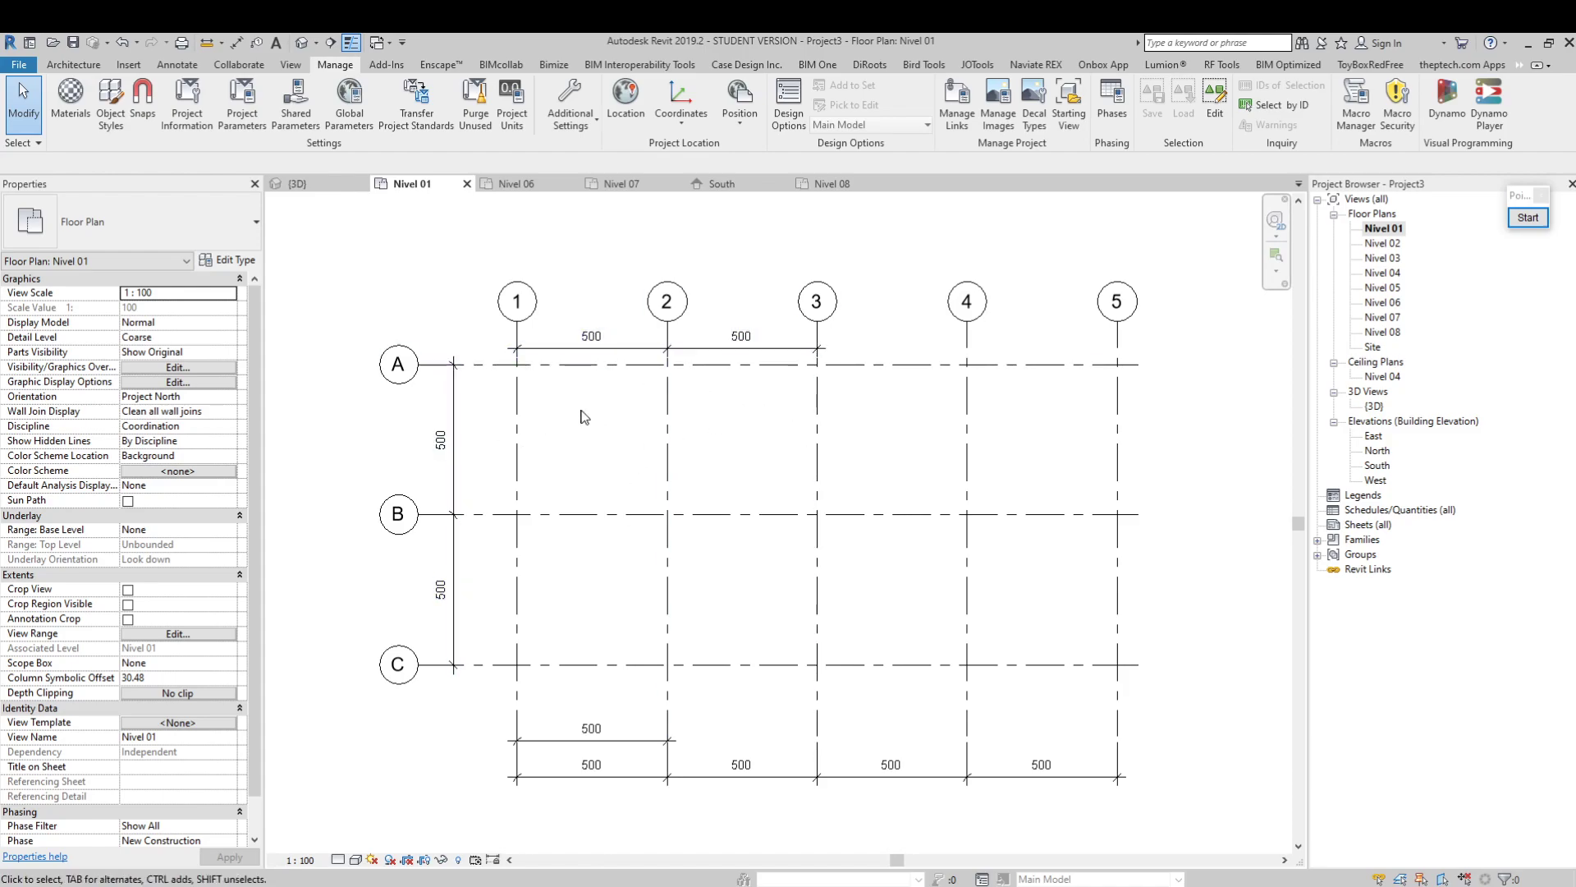
pyautogui.moveTo(565, 395); pyautogui.dragTo(591, 405, button='middle')
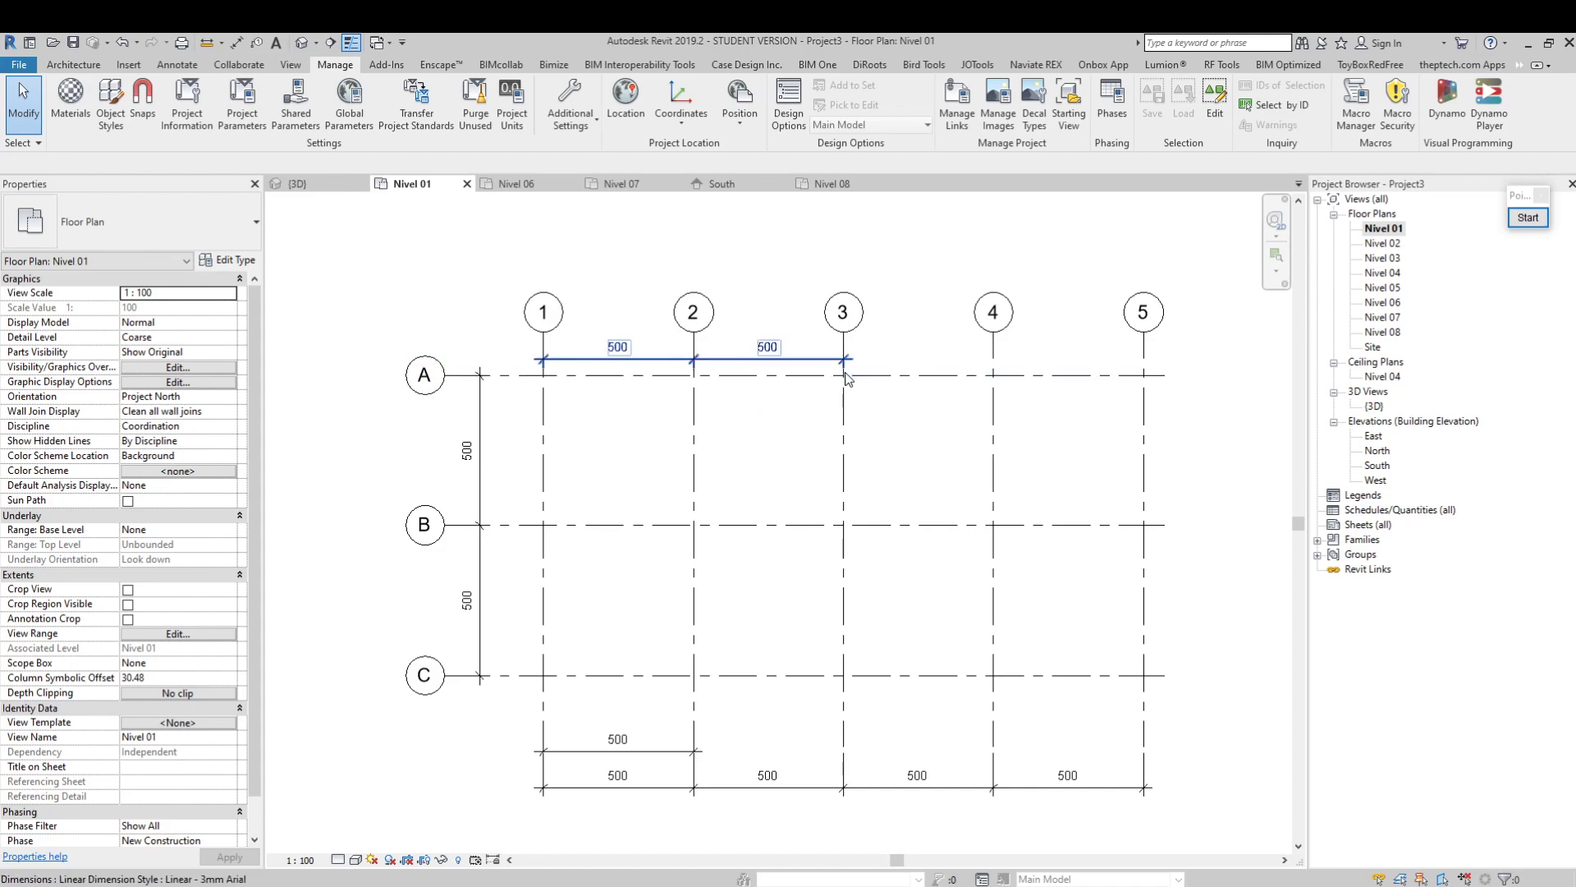
# Move the dimension string across grids 1 to 3 slightly closer to the grid bubbles and clear the selection
pyautogui.click(805, 363)
pyautogui.moveTo(805, 364)
pyautogui.mouseDown()
pyautogui.moveTo(805, 330)
pyautogui.moveTo(800, 354)
pyautogui.mouseUp()
pyautogui.click(905, 337)
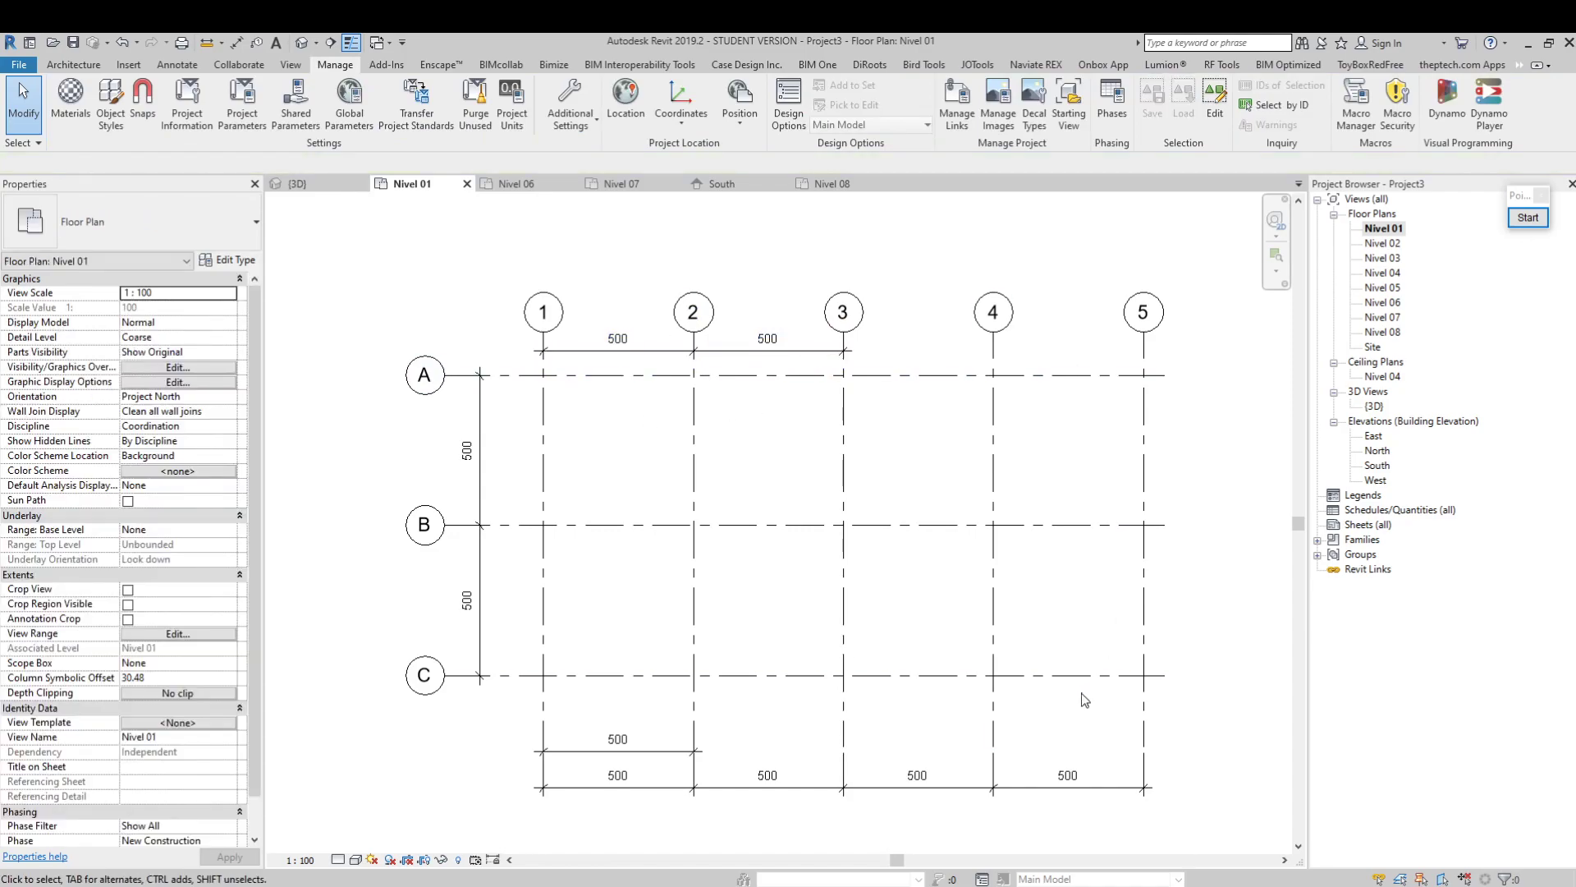
# Extend the aligned ends of grids A, B and C farther past grid 5 and clear the selection
pyautogui.click(1104, 375)
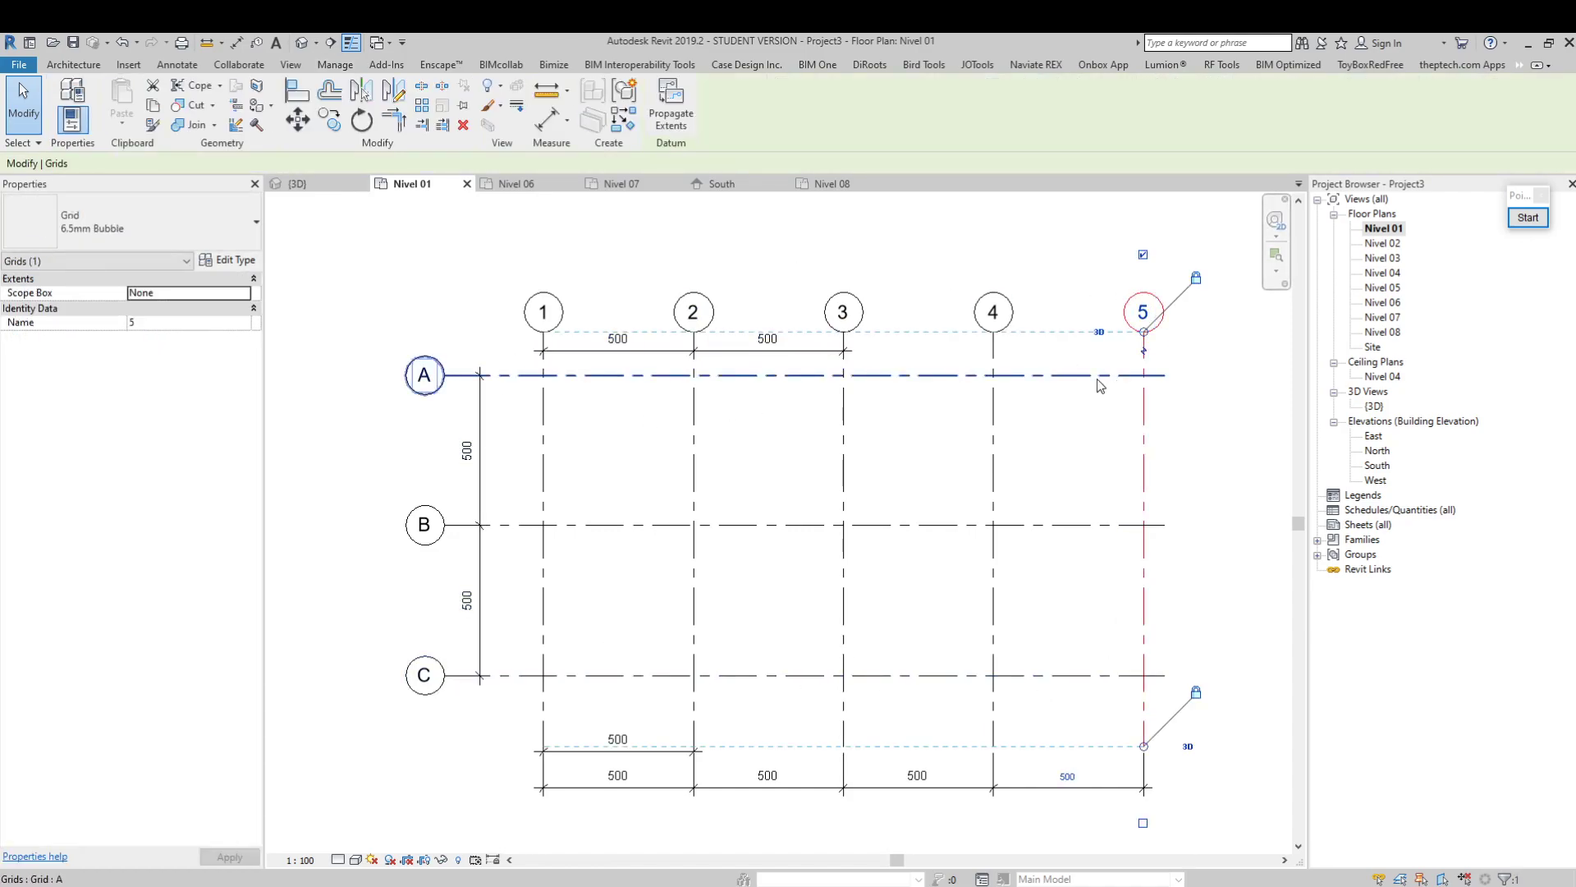
pyautogui.moveTo(1164, 375); pyautogui.dragTo(1210, 375)
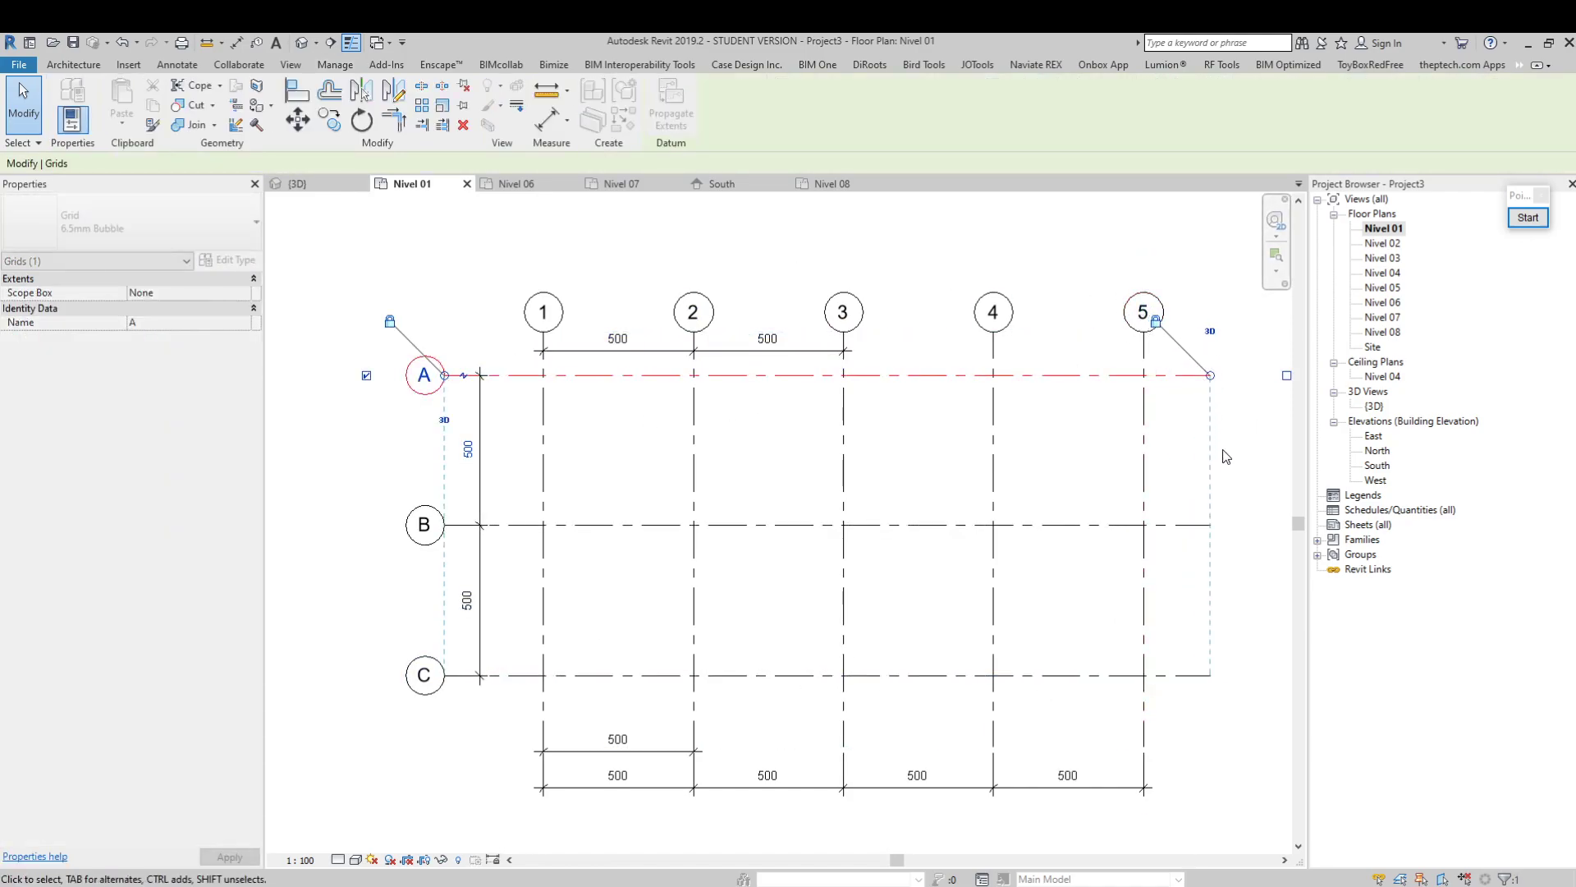
pyautogui.click(1249, 454)
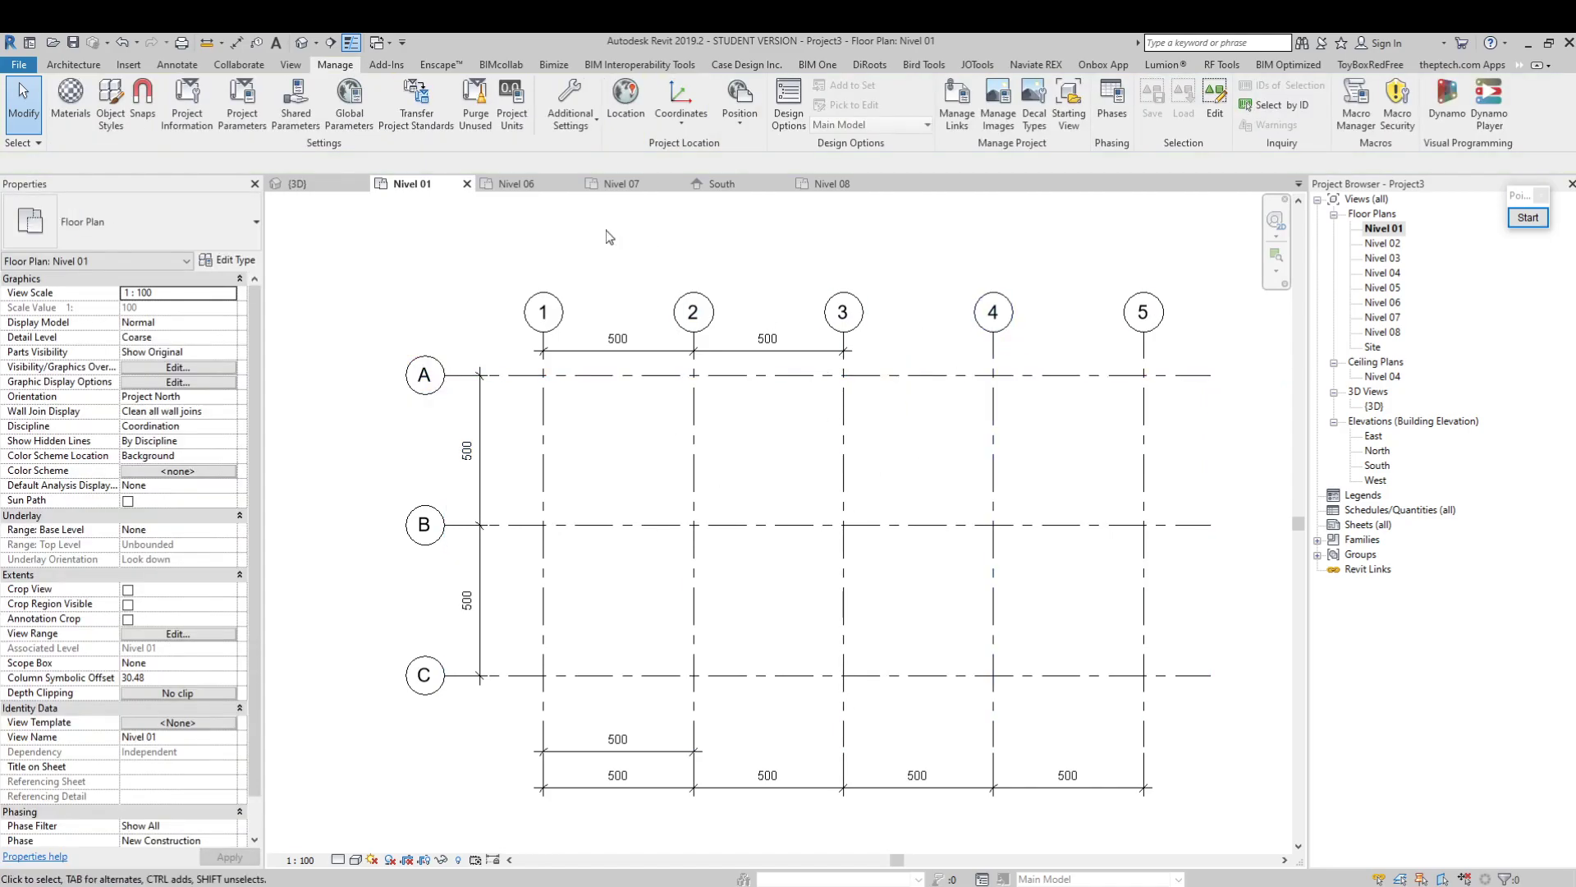
# Review the wall creation options and start an architectural wall, Basic Wall Generic - 200mm, in the Nivel 01 plan
pyautogui.click(70, 64)
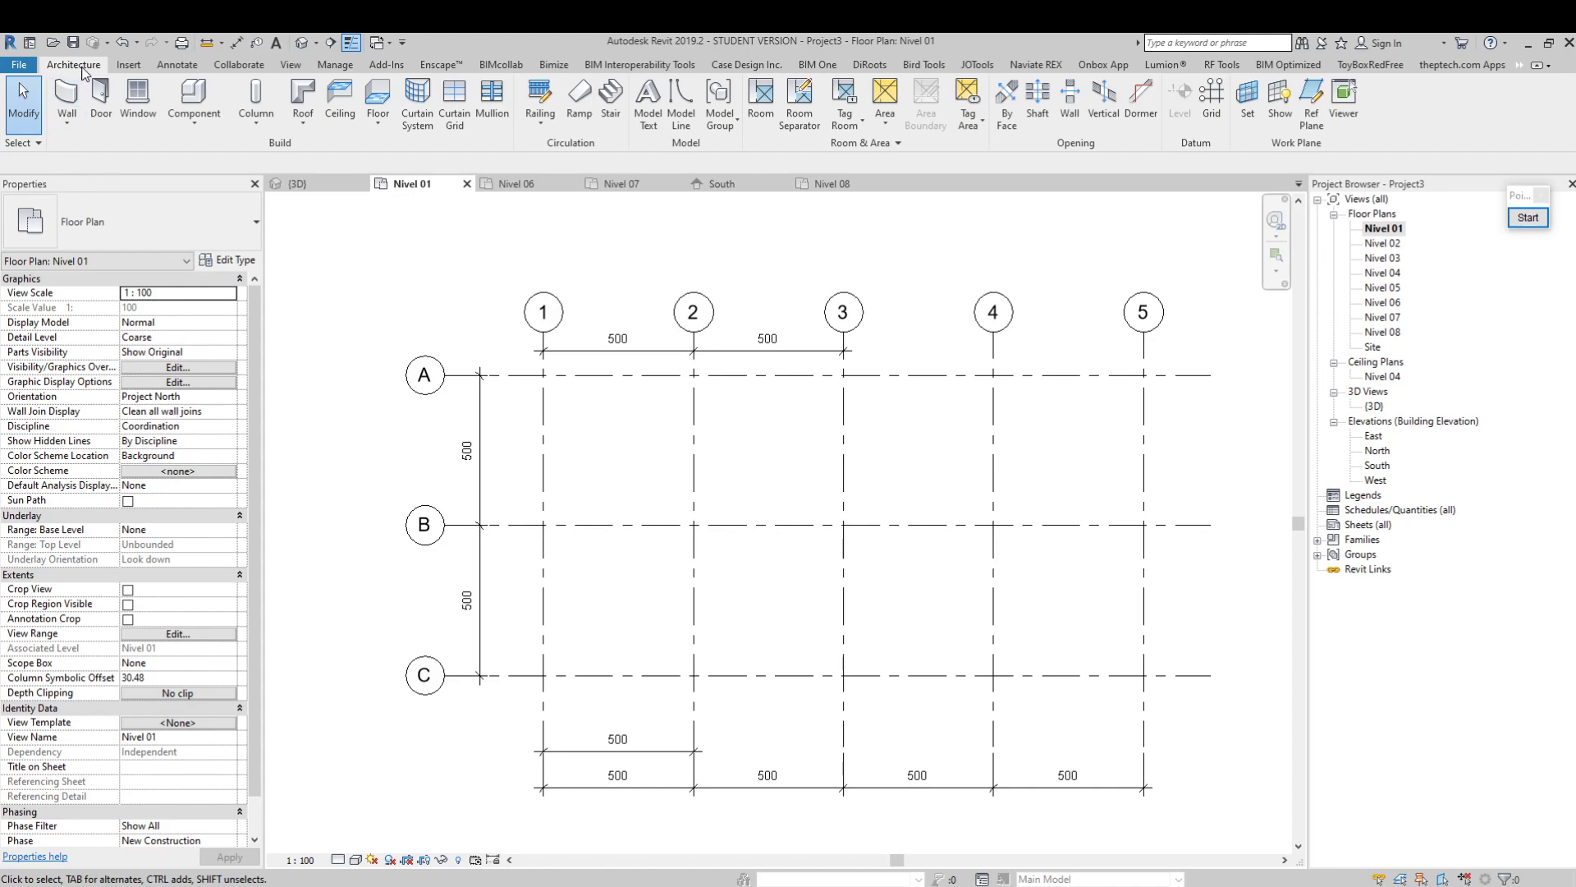
pyautogui.click(69, 125)
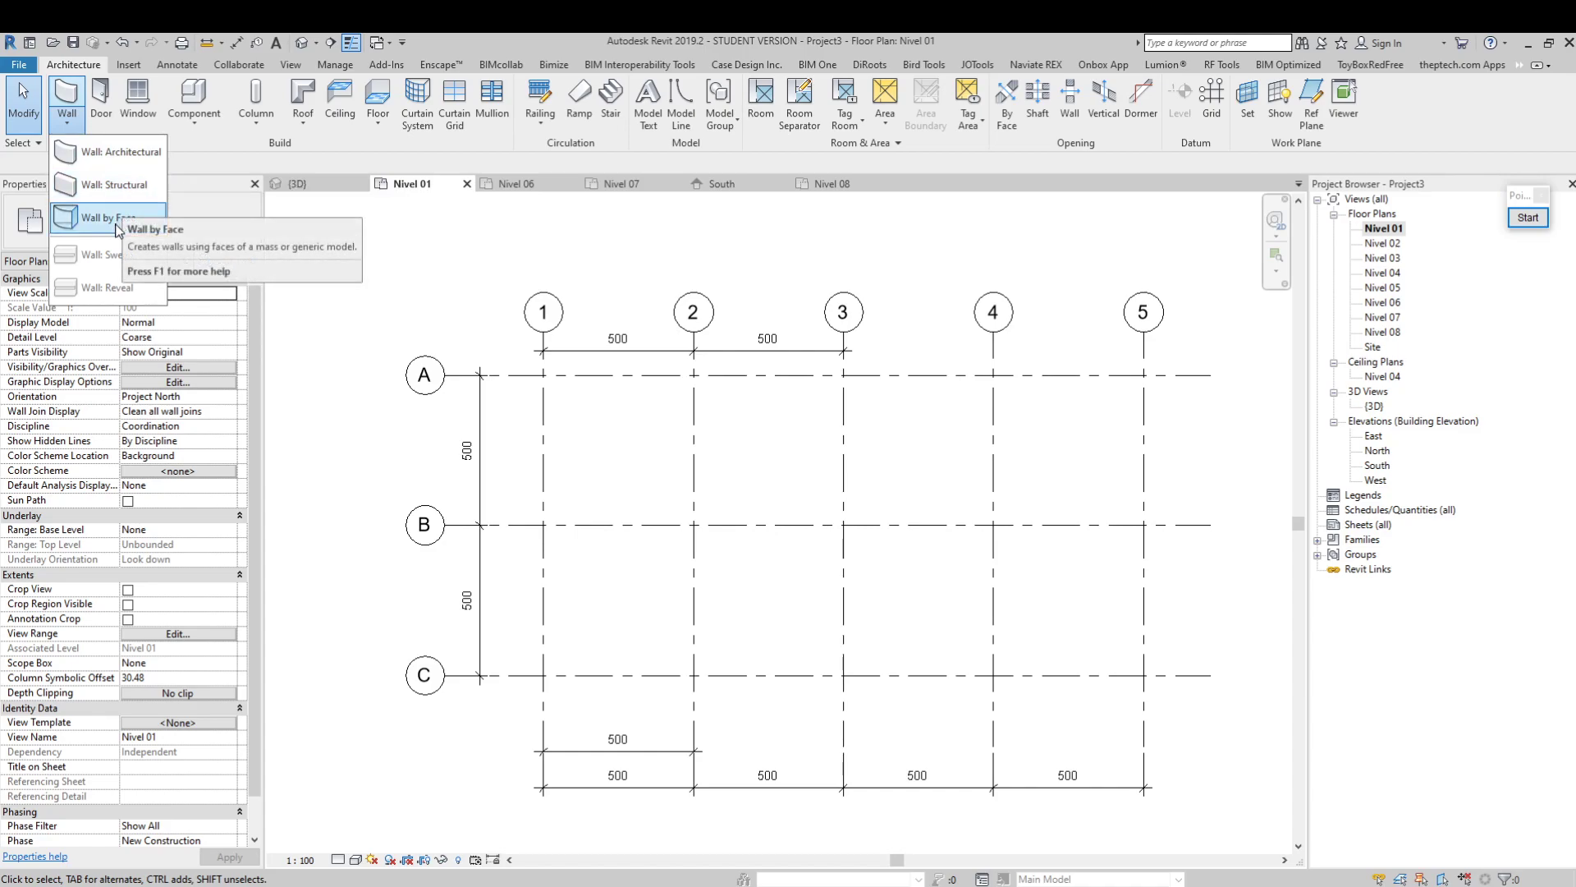
pyautogui.click(76, 222)
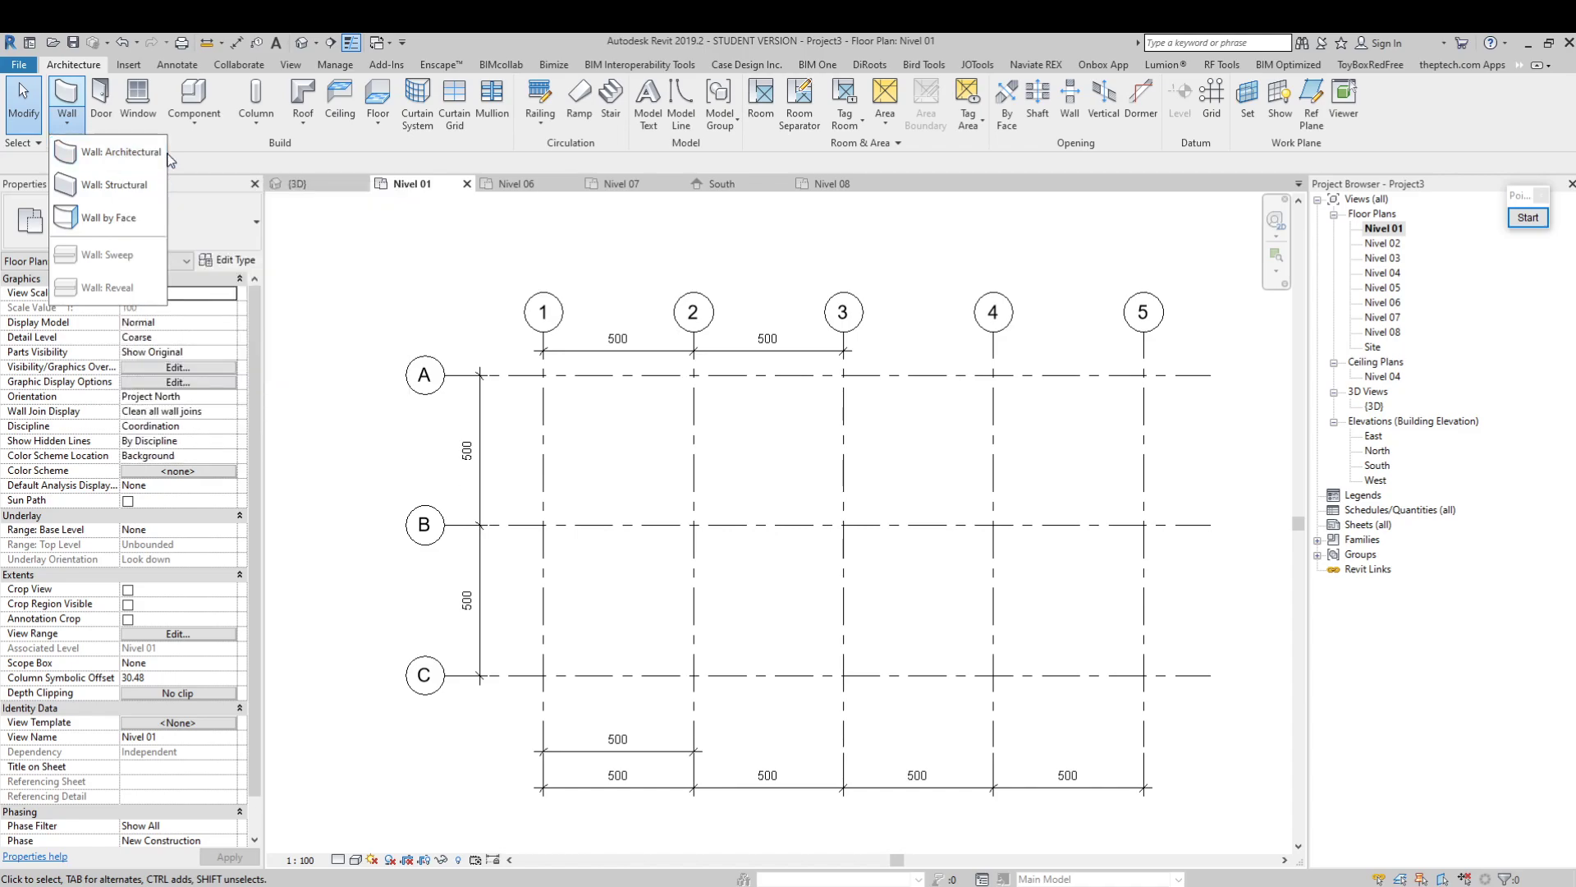
pyautogui.click(154, 155)
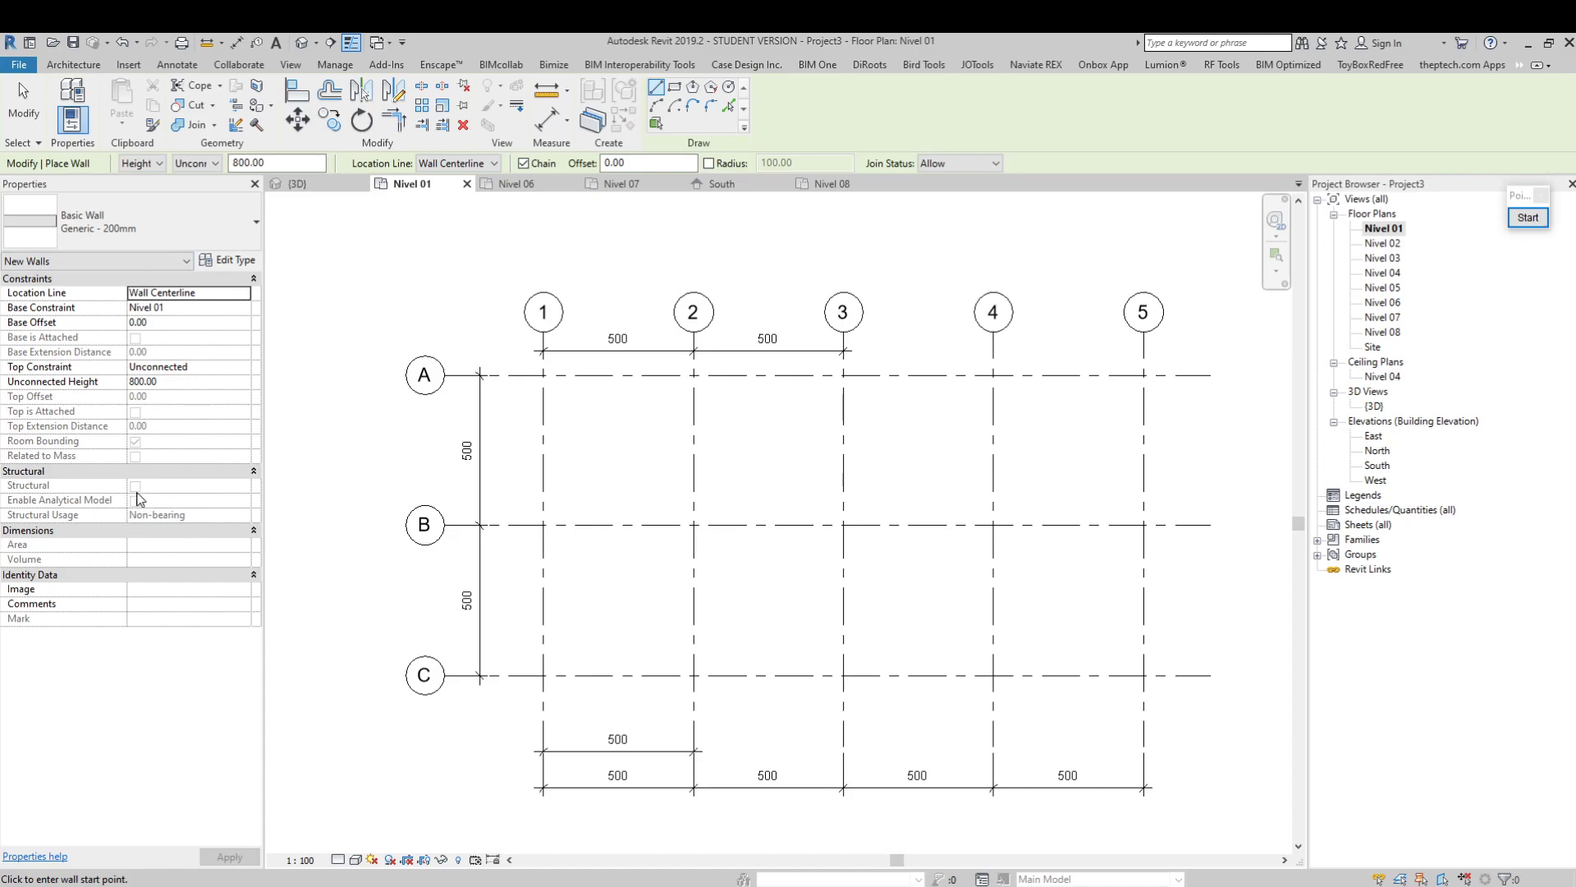
pyautogui.moveTo(620, 488); pyautogui.dragTo(553, 468, button='middle')
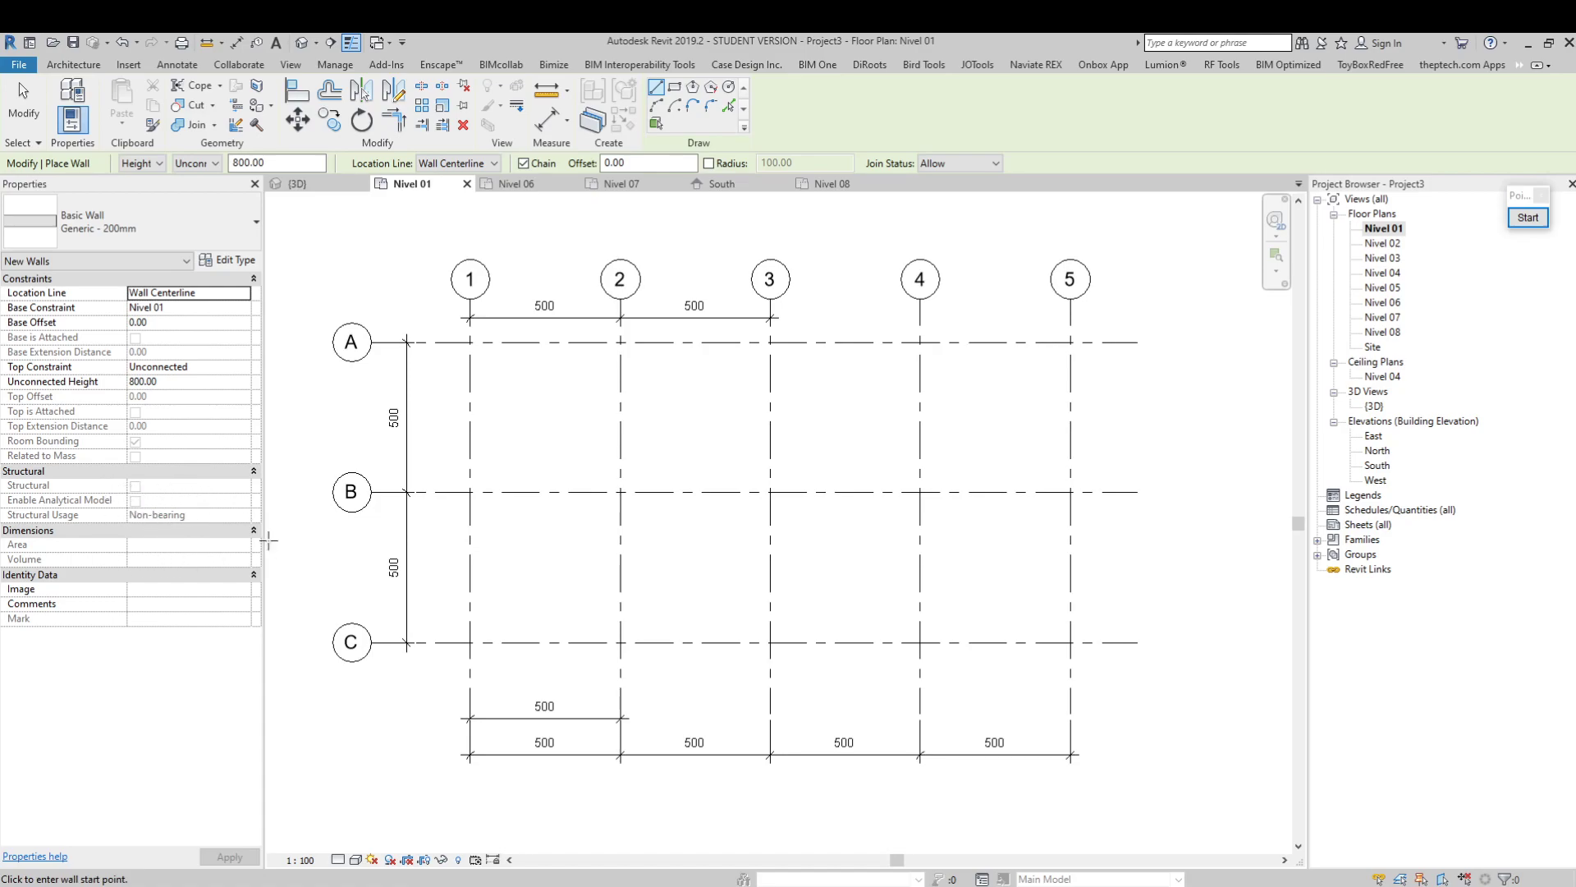
pyautogui.moveTo(755, 585); pyautogui.dragTo(742, 591, button='middle')
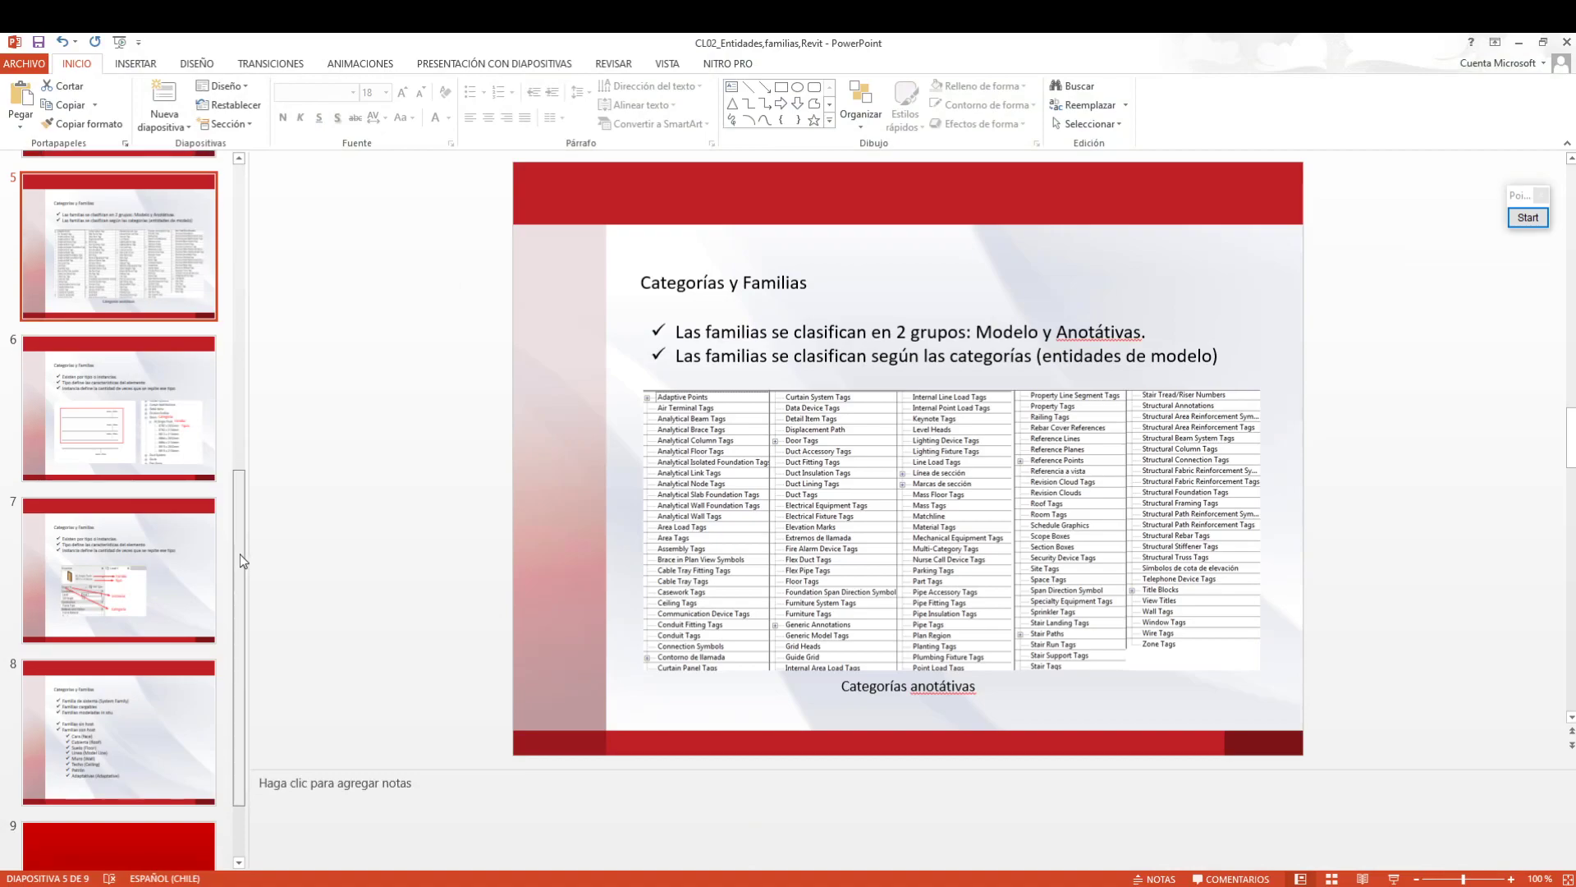
# Switch to the CL02 families presentation in PowerPoint and open slide 7 on family, type, instance and category
pyautogui.moveTo(240, 551); pyautogui.dragTo(240, 563)
pyautogui.click(146, 564)
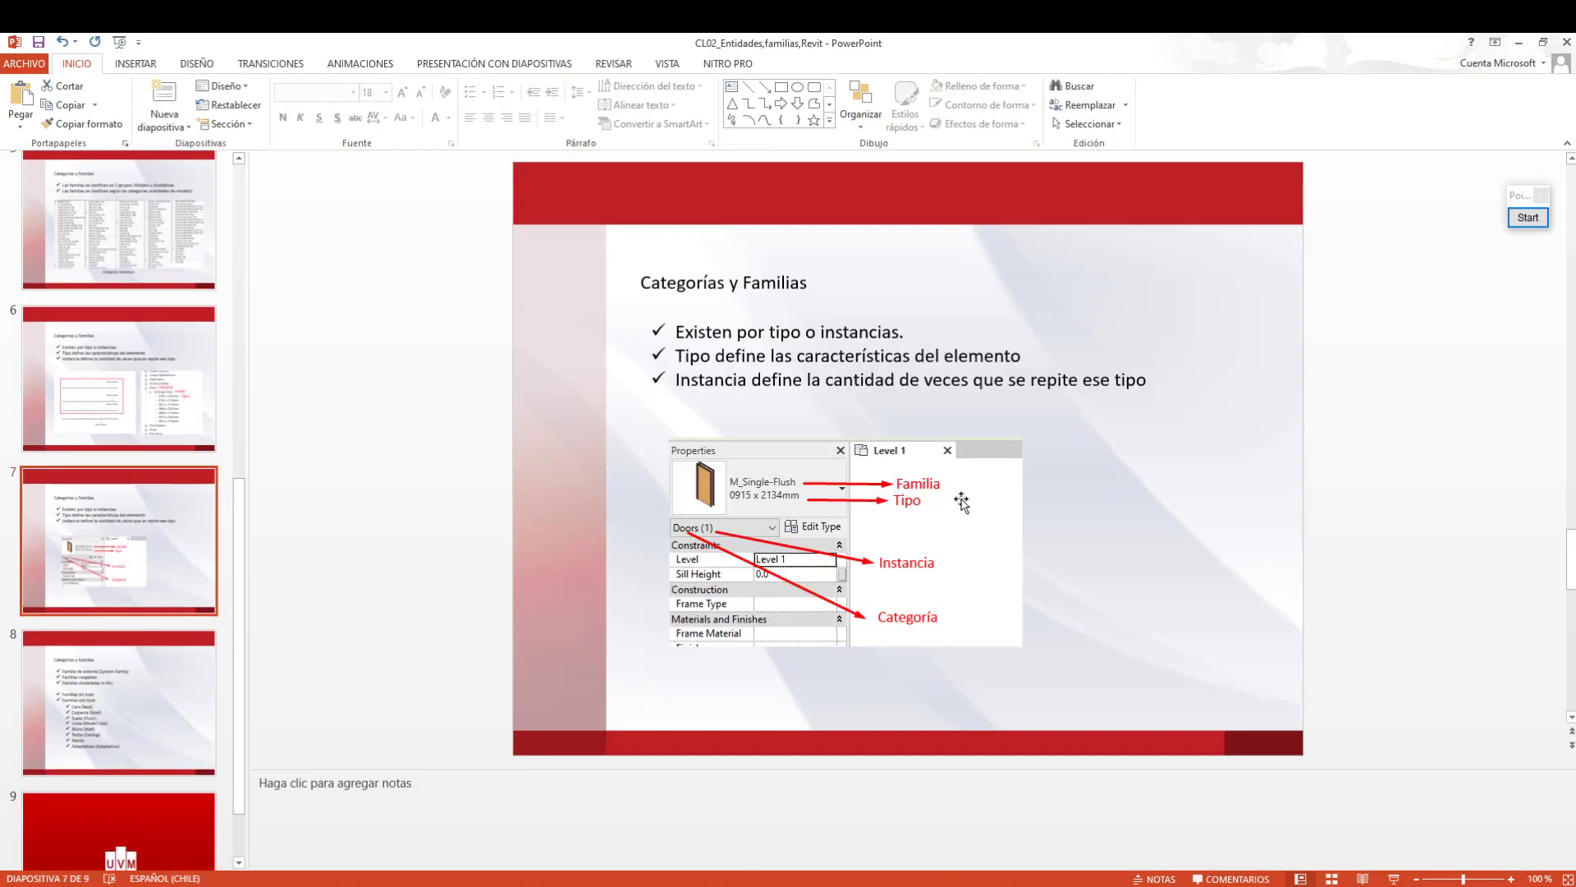
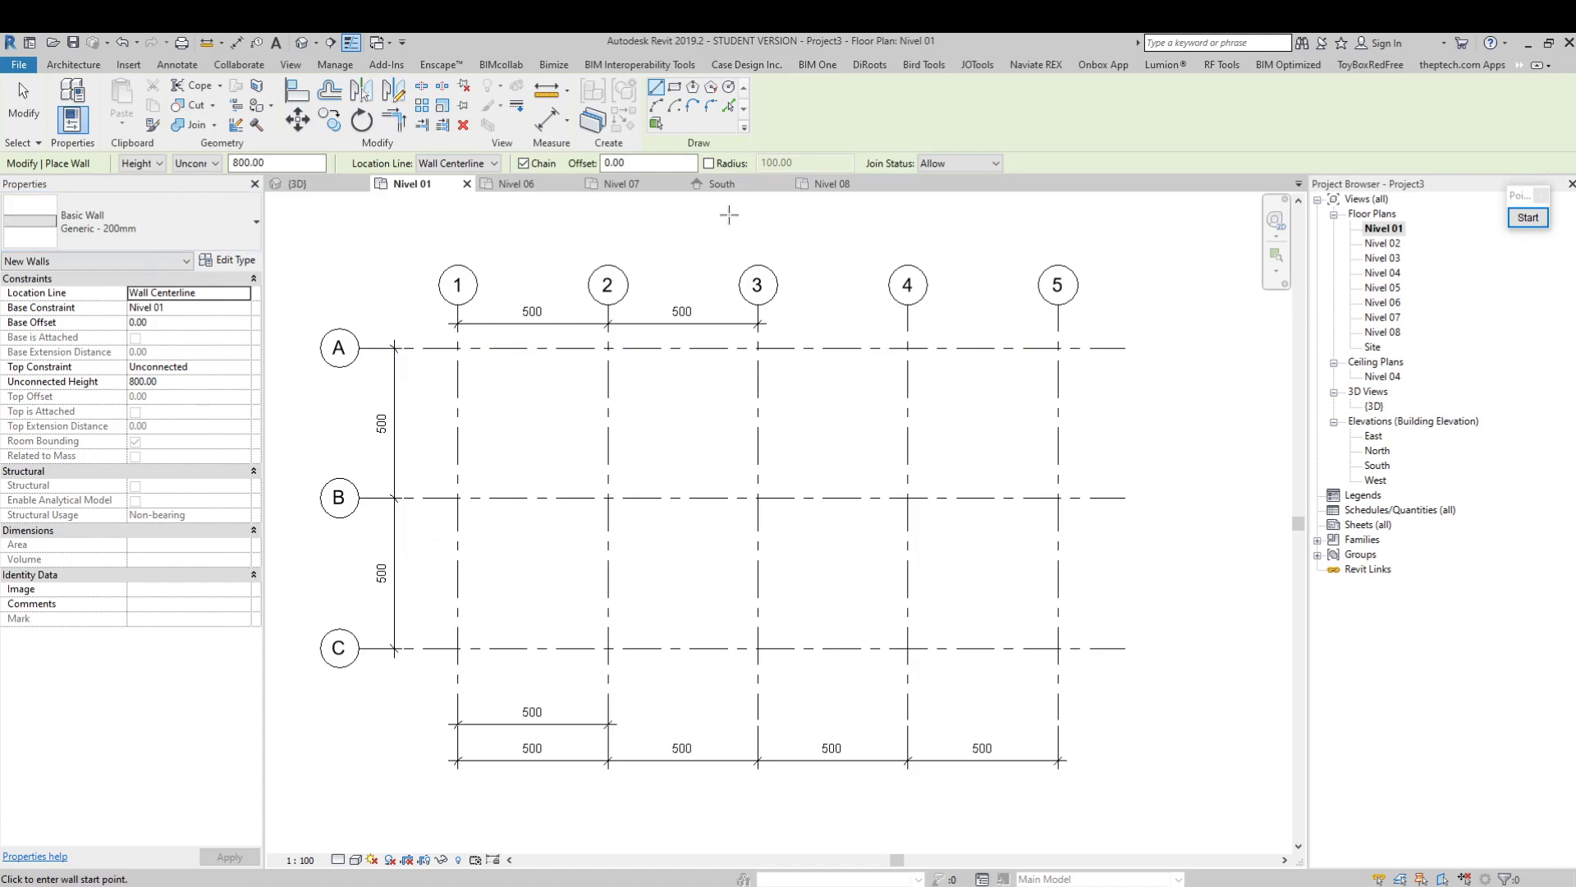
# Examine the new wall's Height/Depth, top constraint and unconnected height options in the Nivel 01 plan
pyautogui.moveTo(971, 506); pyautogui.dragTo(968, 541, button='middle')
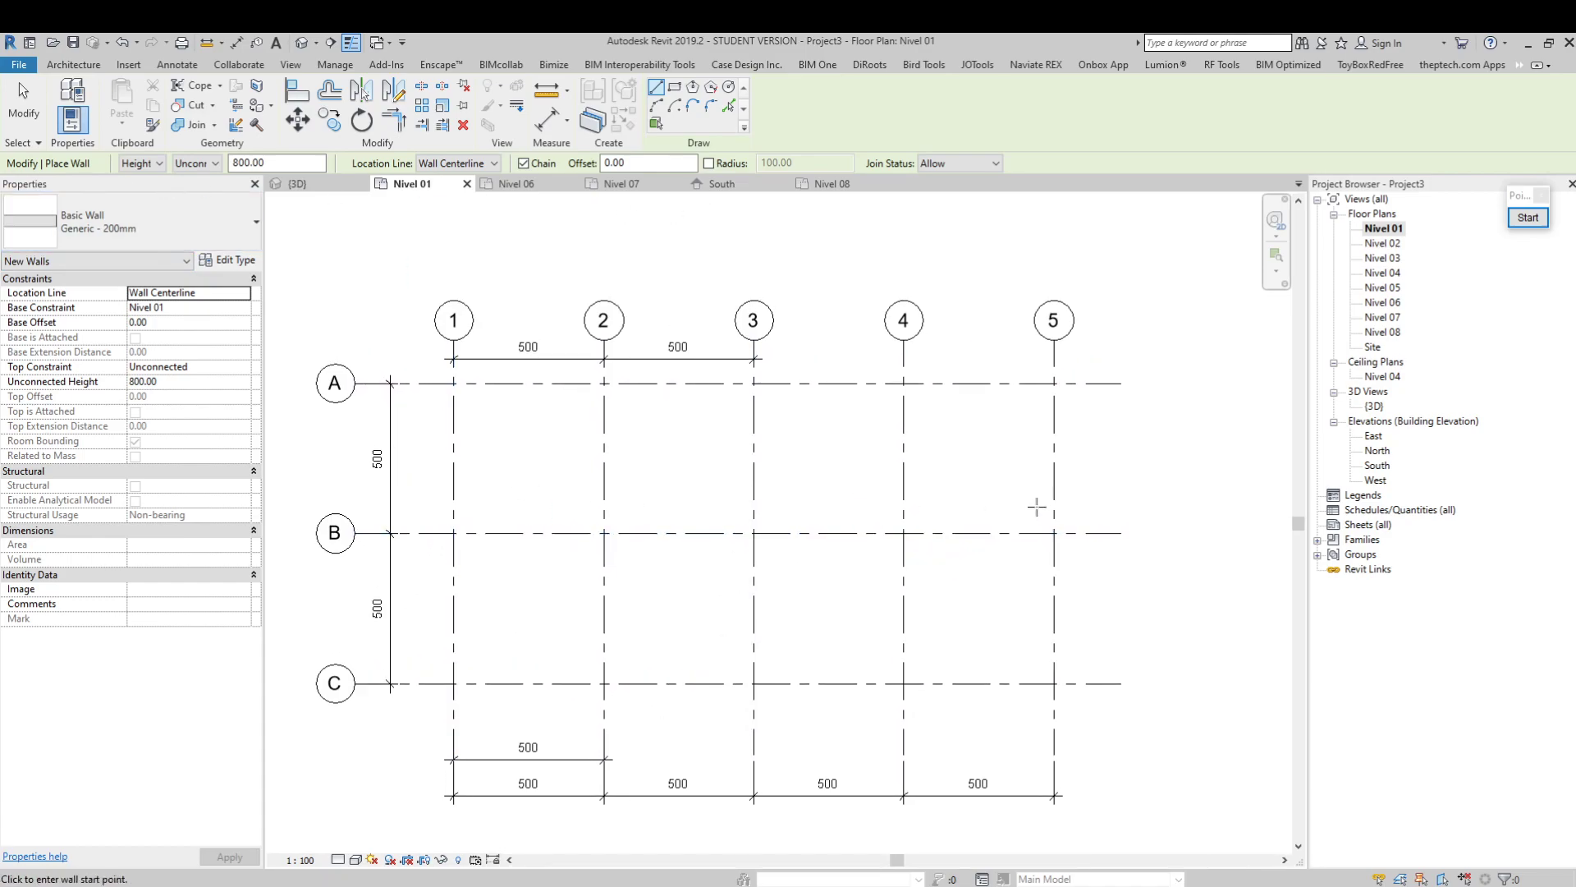
pyautogui.moveTo(847, 621); pyautogui.dragTo(869, 578, button='middle')
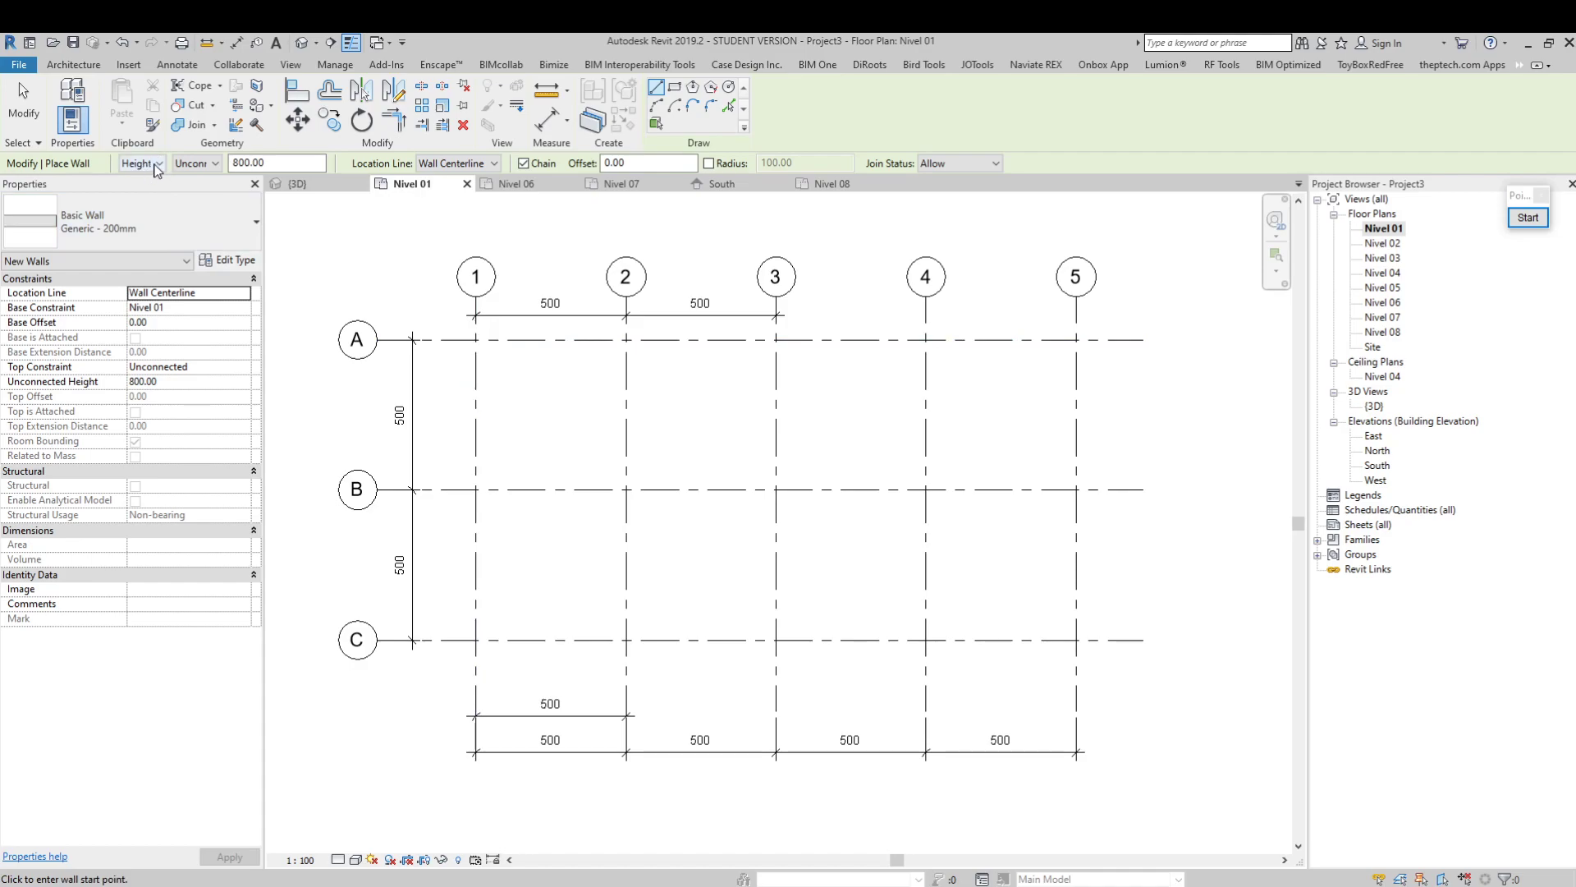
pyautogui.click(157, 164)
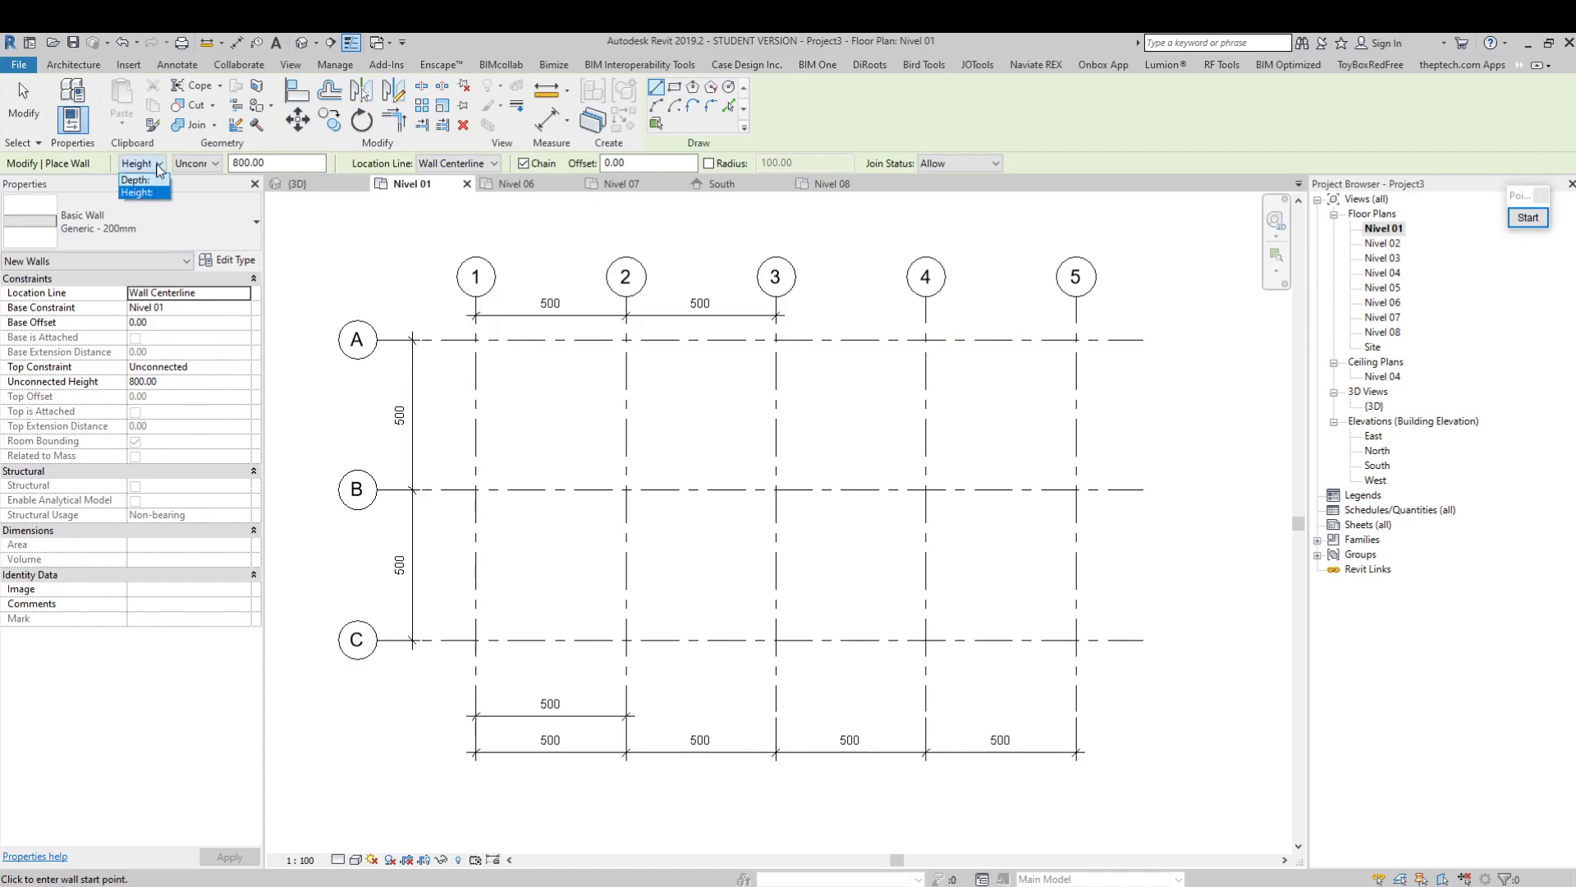
pyautogui.click(157, 164)
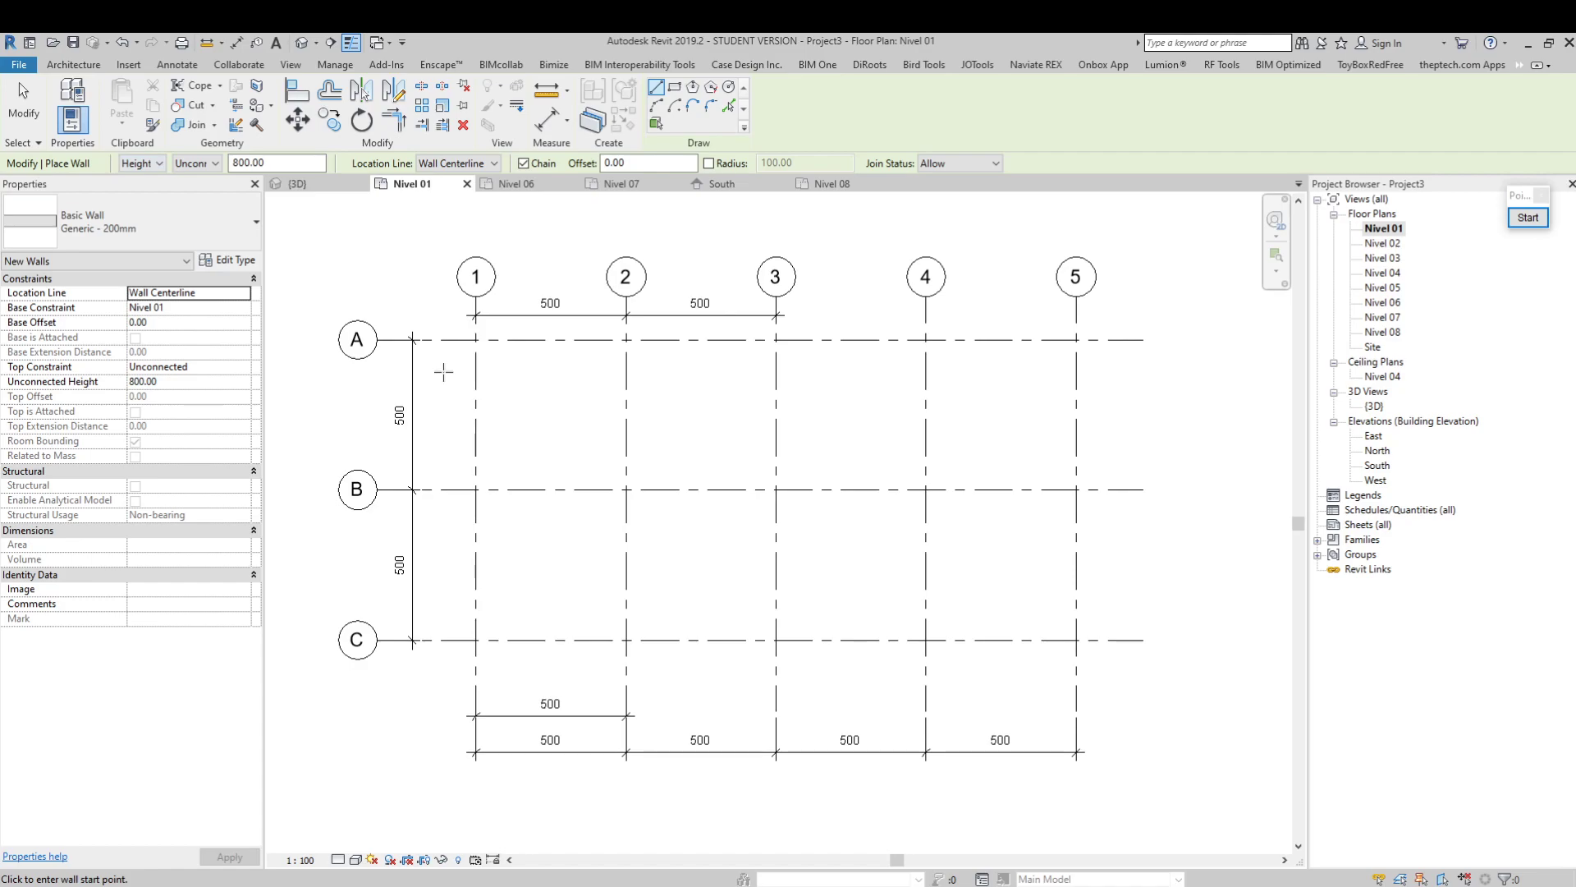
pyautogui.click(202, 165)
pyautogui.click(202, 165)
pyautogui.moveTo(267, 162); pyautogui.dragTo(231, 163)
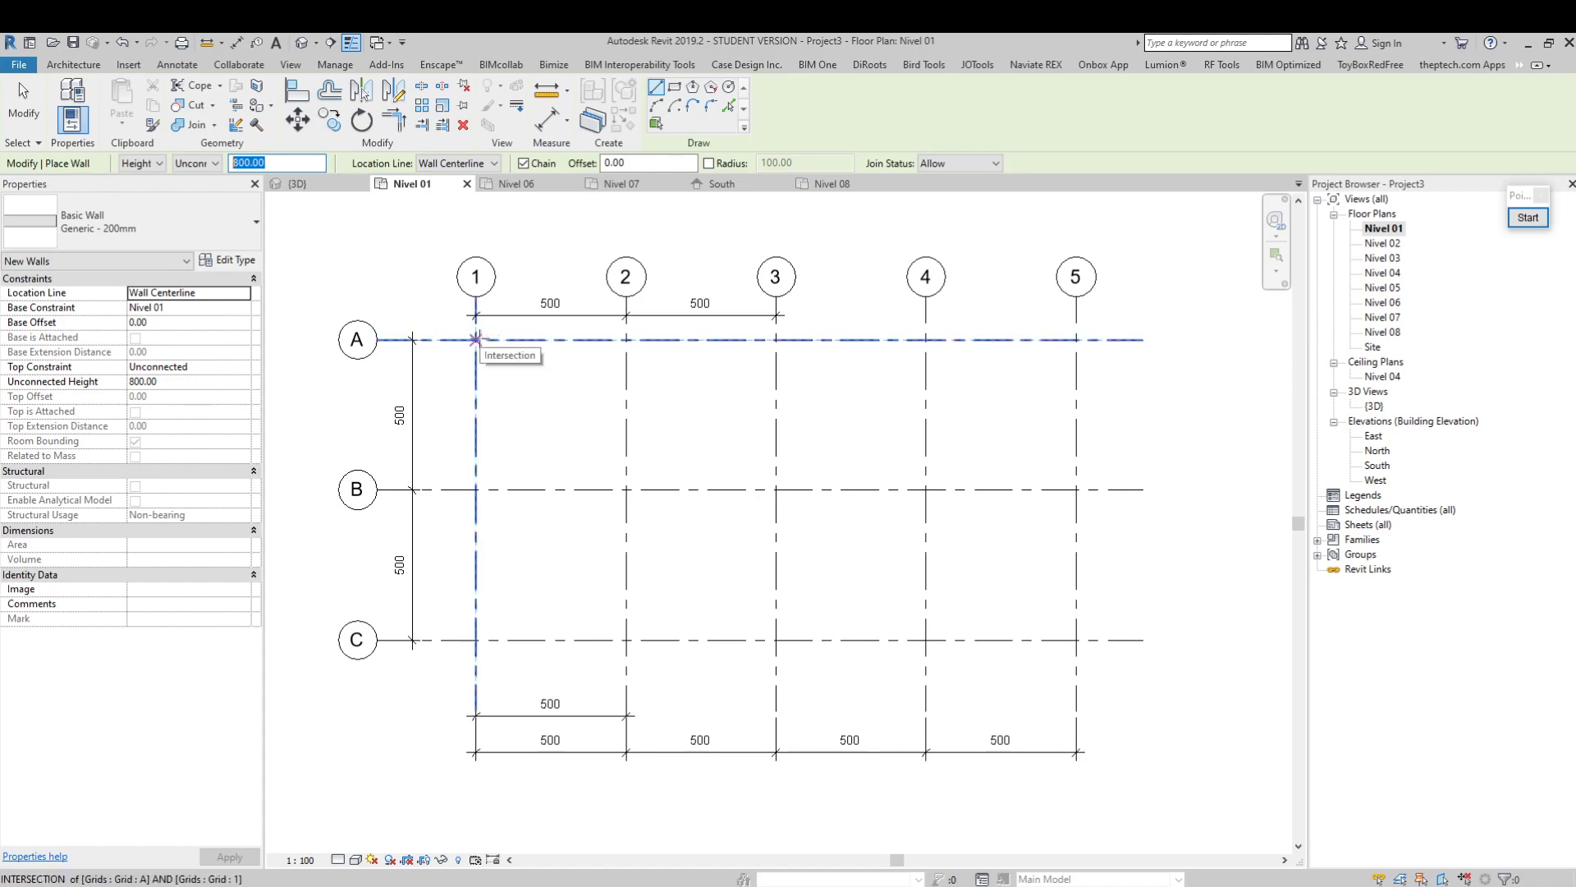
# Draw a closed rectangle of Generic - 200mm walls from A1 through A5, C5 and C1 back to A1, and end the command
pyautogui.click(476, 339)
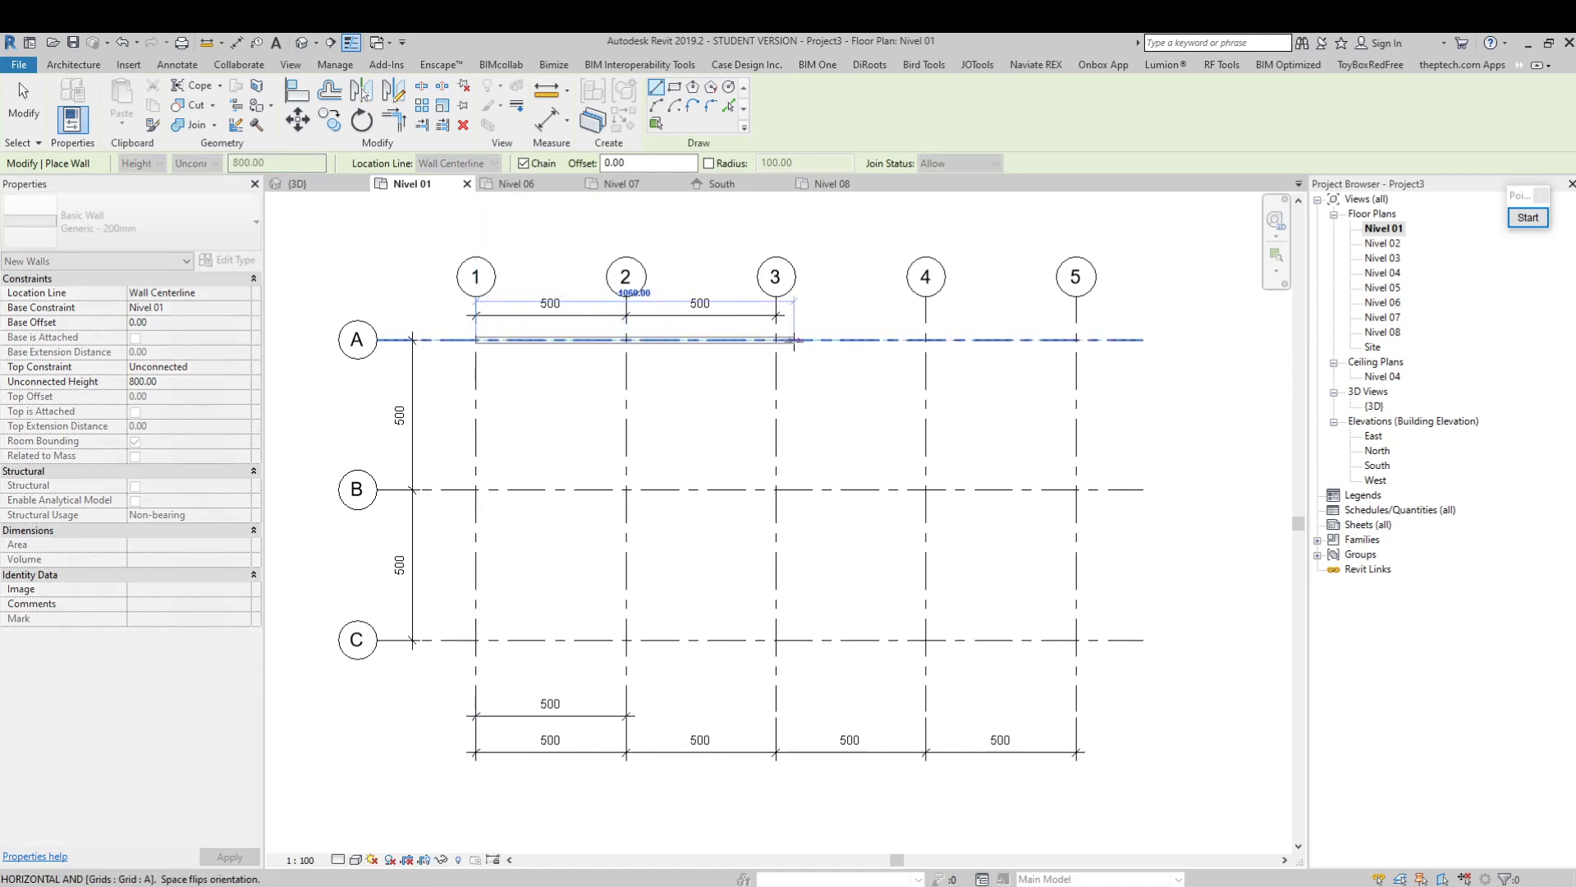
pyautogui.click(1080, 339)
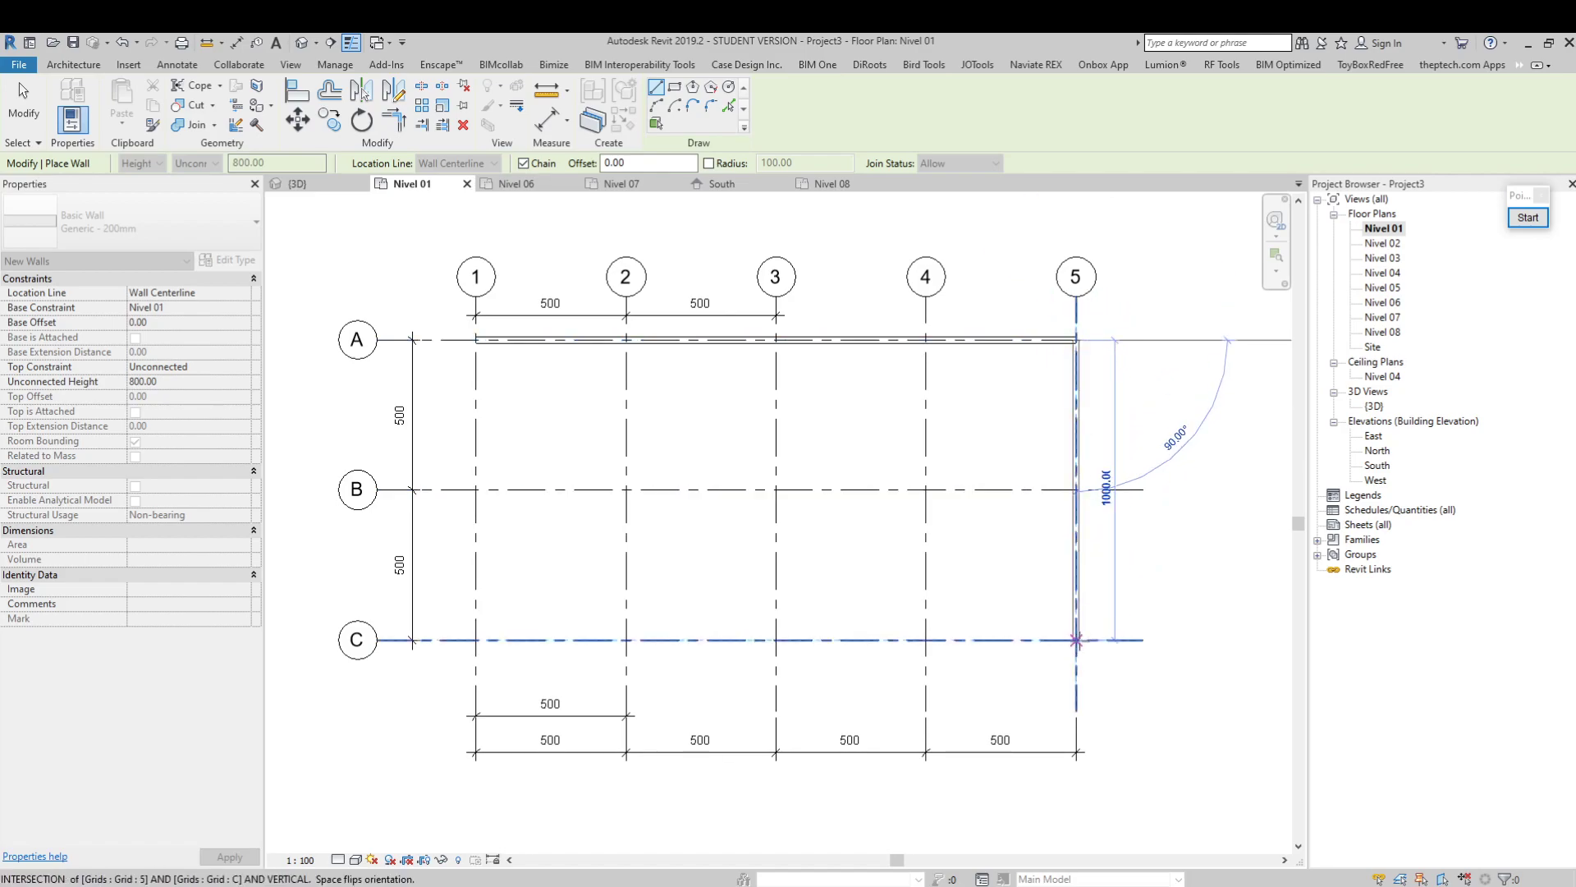
pyautogui.click(1075, 639)
pyautogui.click(475, 640)
pyautogui.click(477, 339)
pyautogui.press('Escape')
pyautogui.press('Escape')
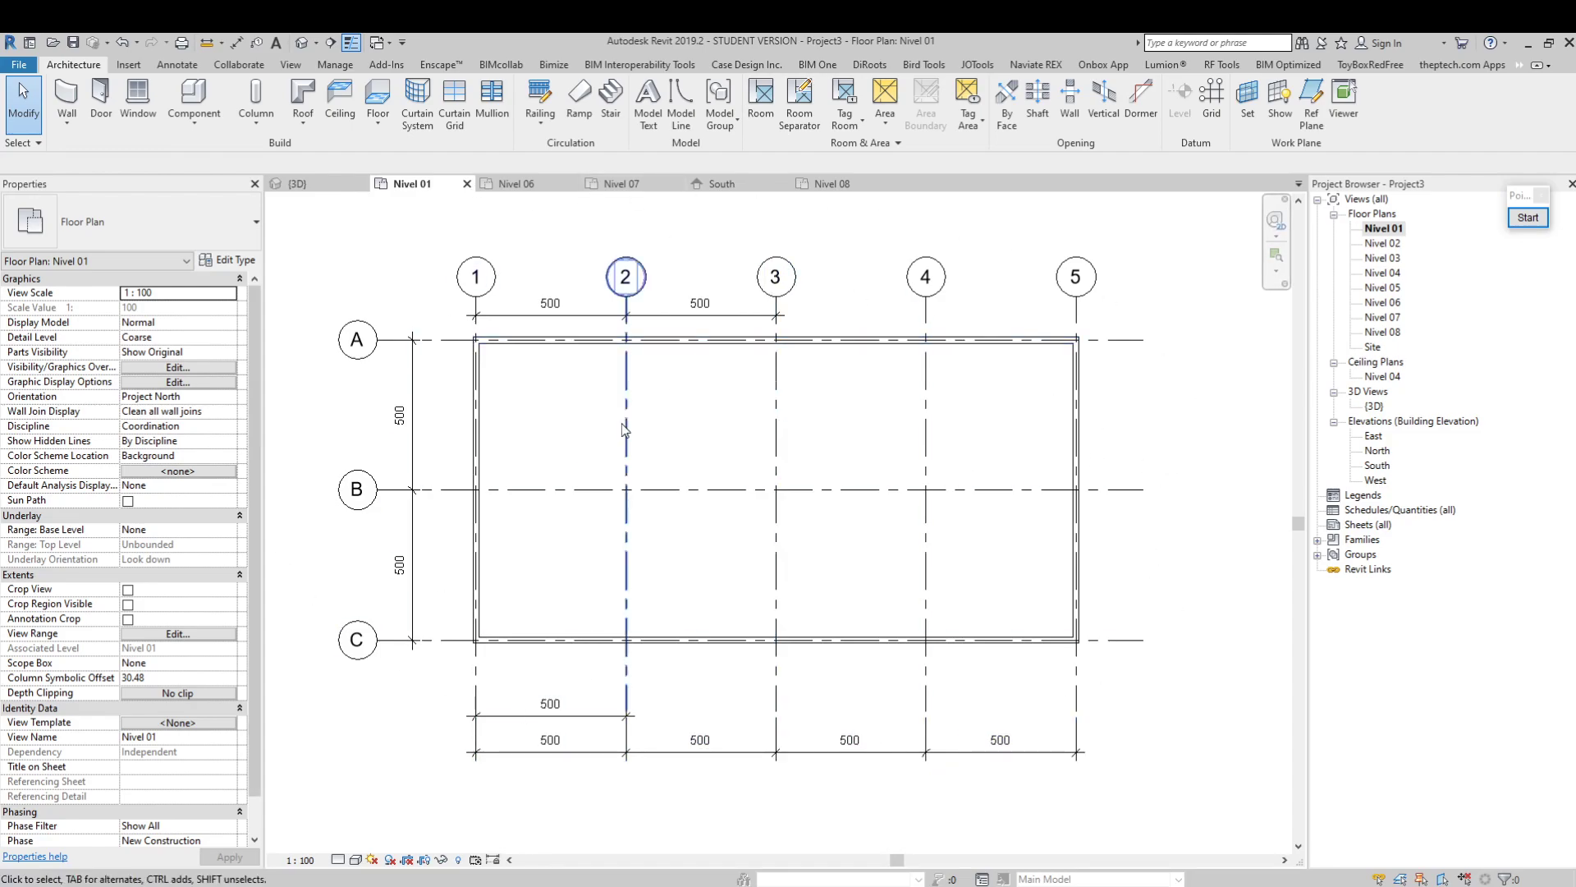
# Open the default 3D view and inspect the four walls against the project levels
pyautogui.moveTo(1034, 638); pyautogui.dragTo(1034, 654, button='middle')
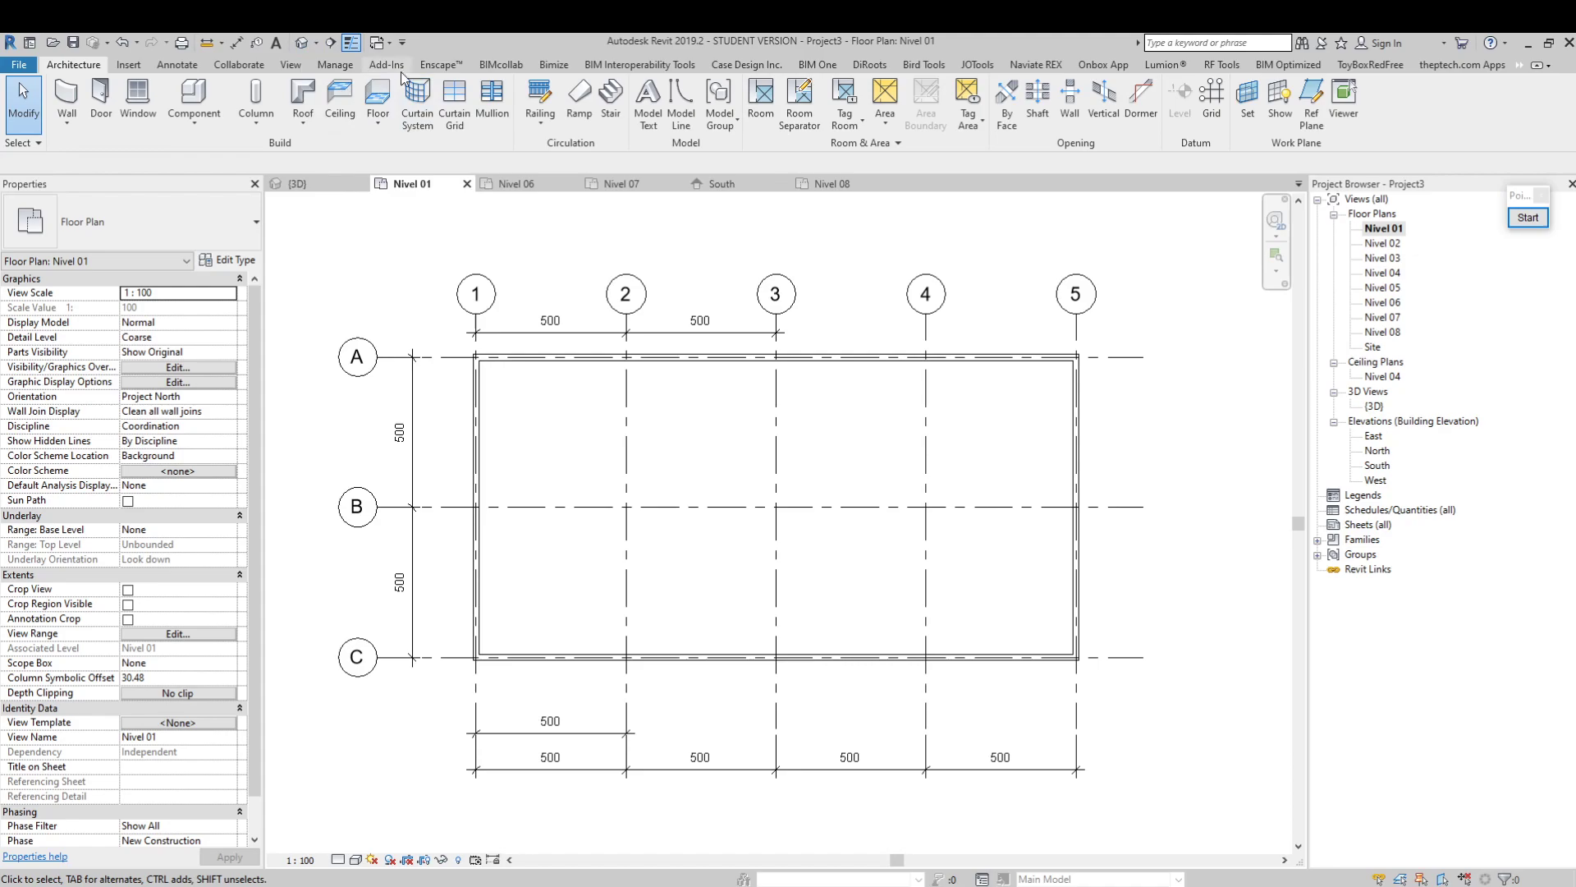
pyautogui.click(291, 64)
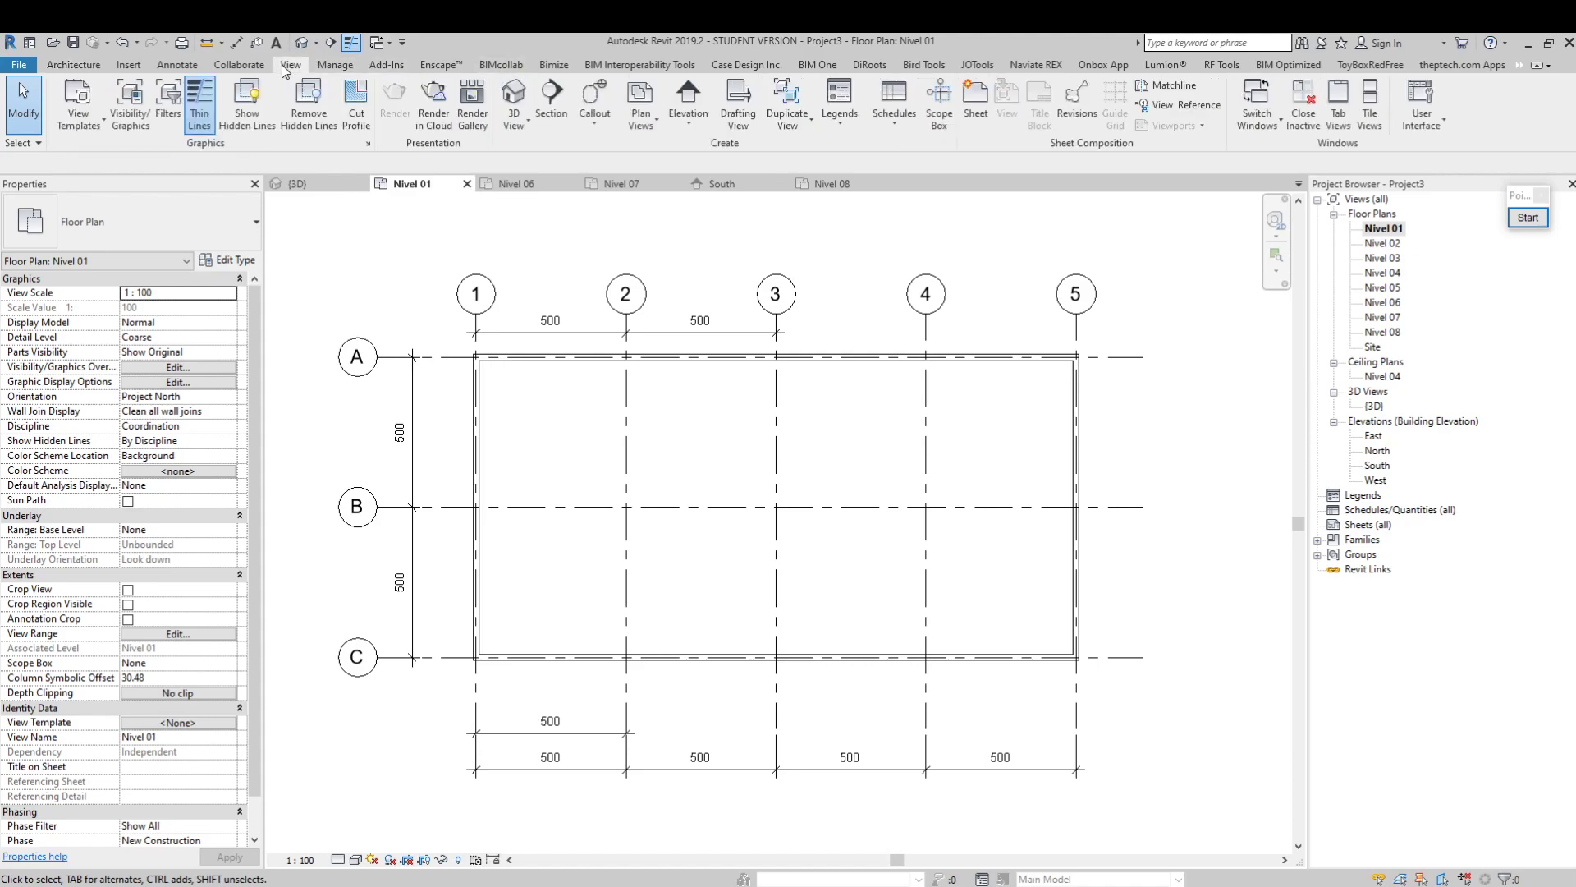
pyautogui.click(513, 94)
pyautogui.moveTo(996, 703); pyautogui.dragTo(834, 618, button='middle')
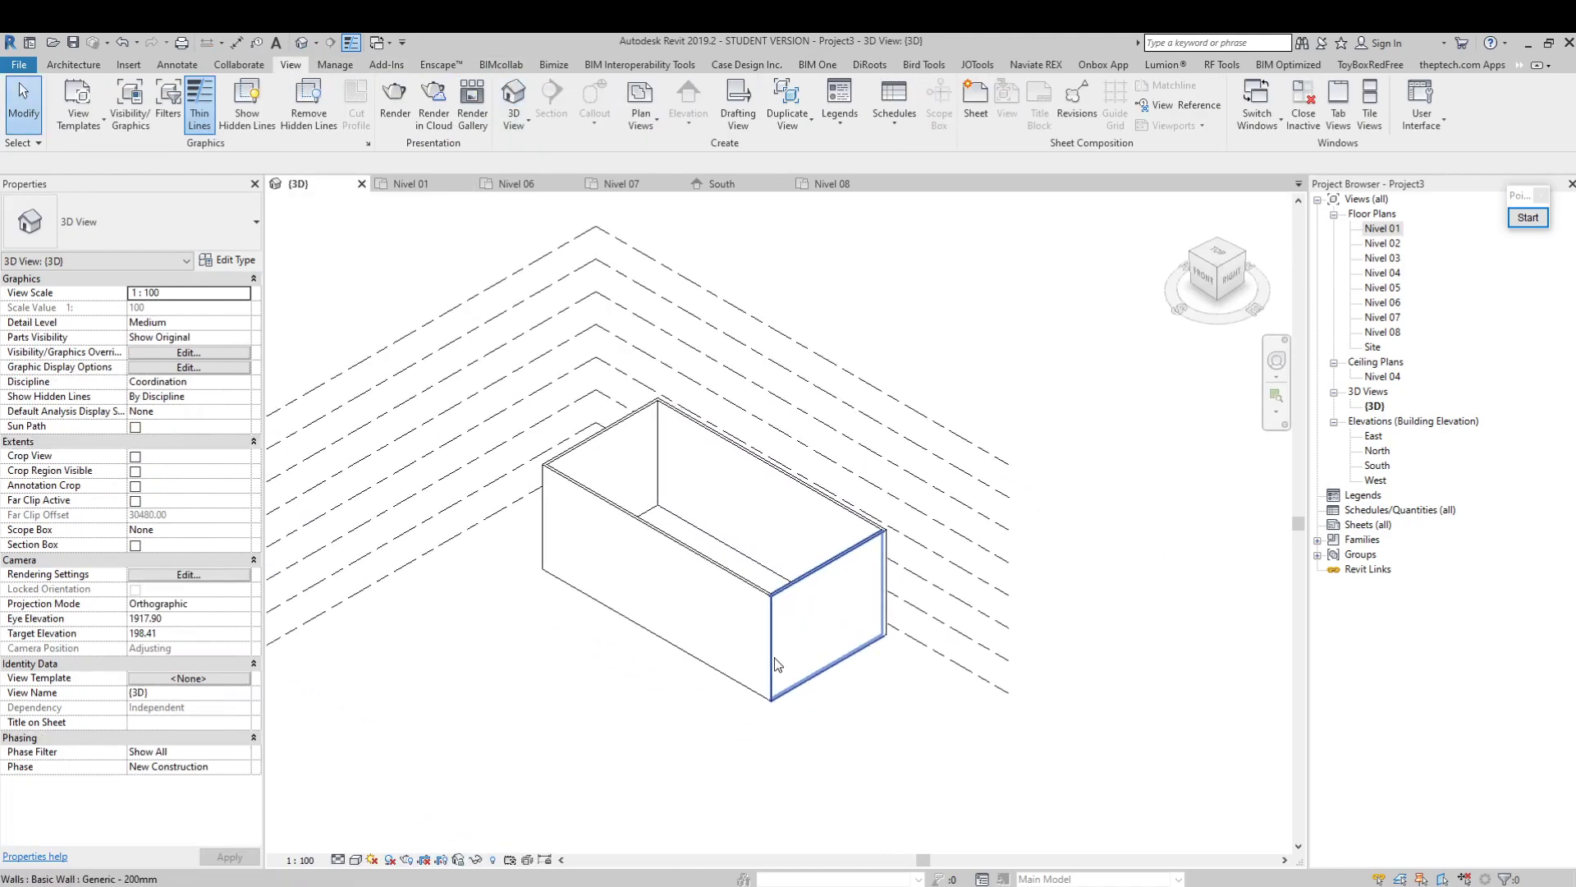
pyautogui.scroll(2, 829, 694)
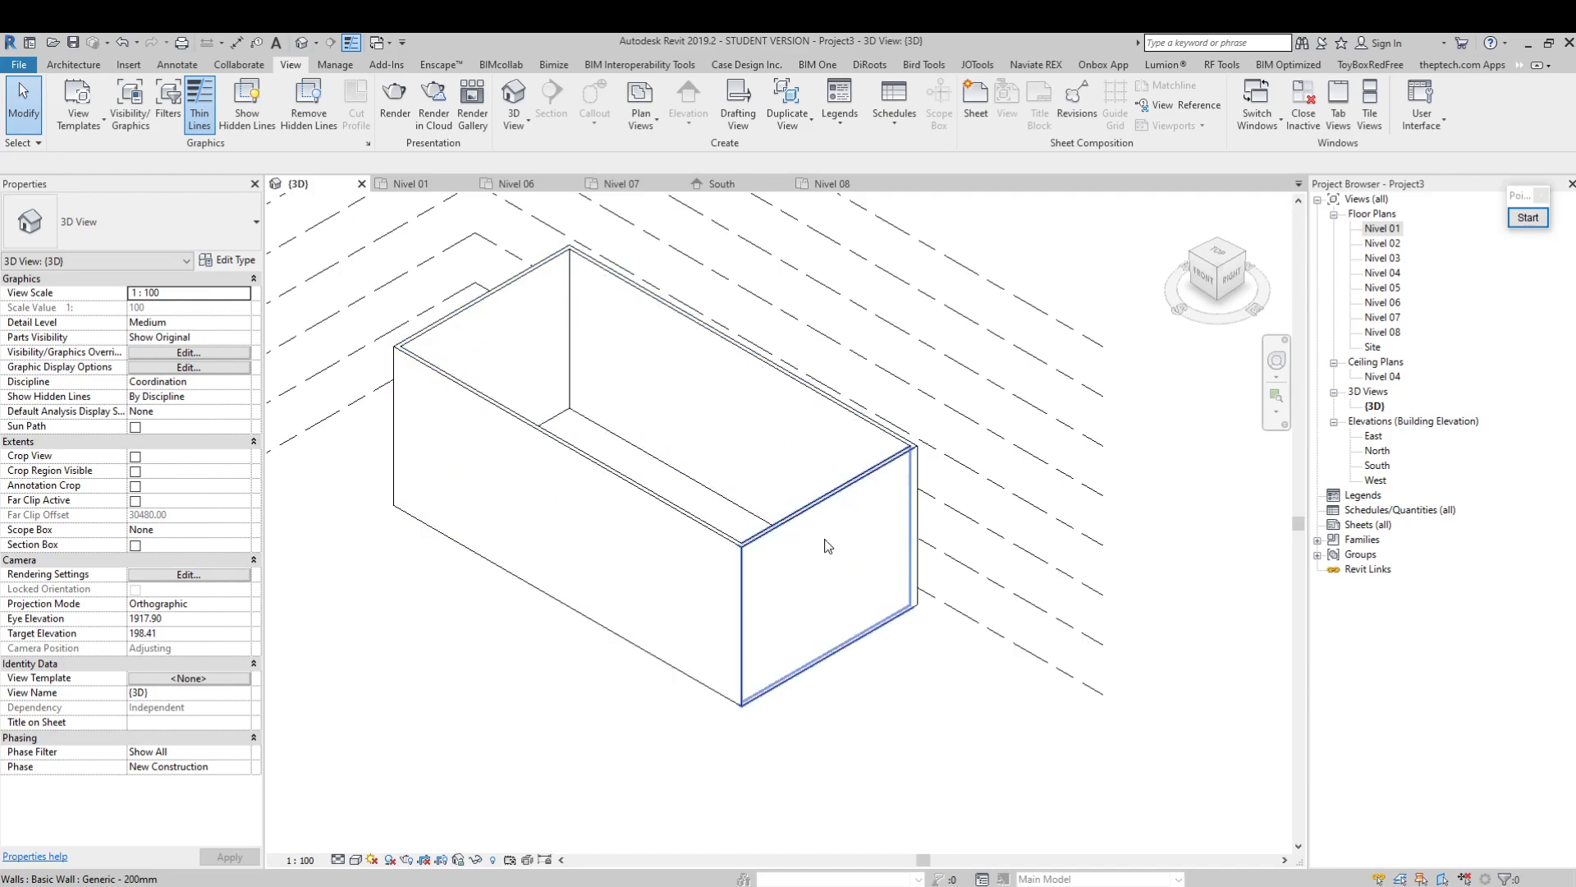
pyautogui.scroll(-2, 865, 733)
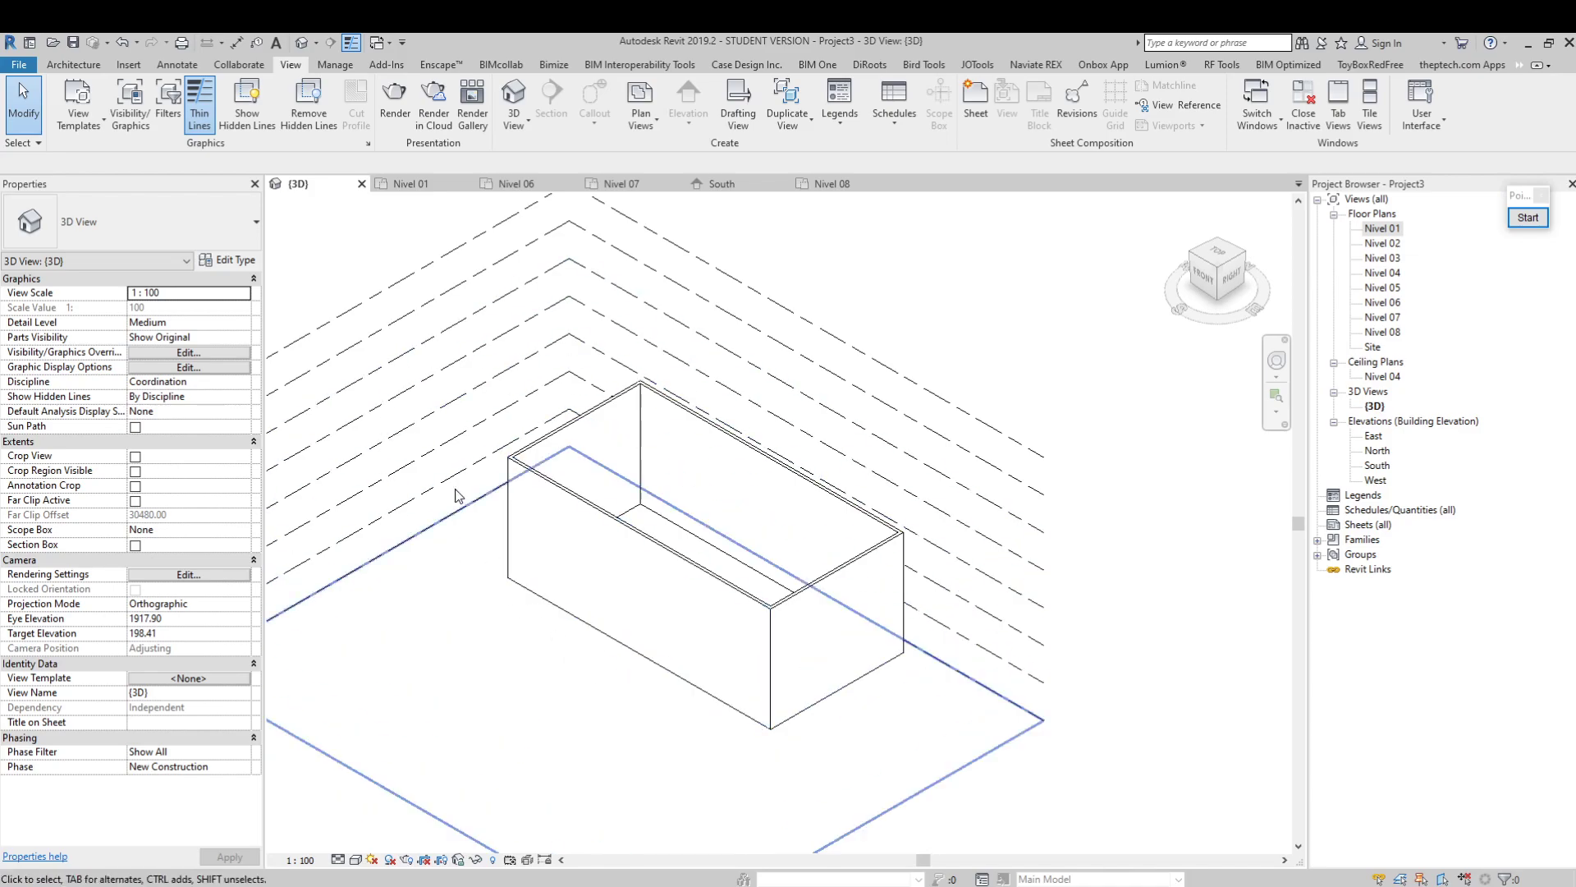
pyautogui.moveTo(962, 718); pyautogui.dragTo(964, 744, button='middle')
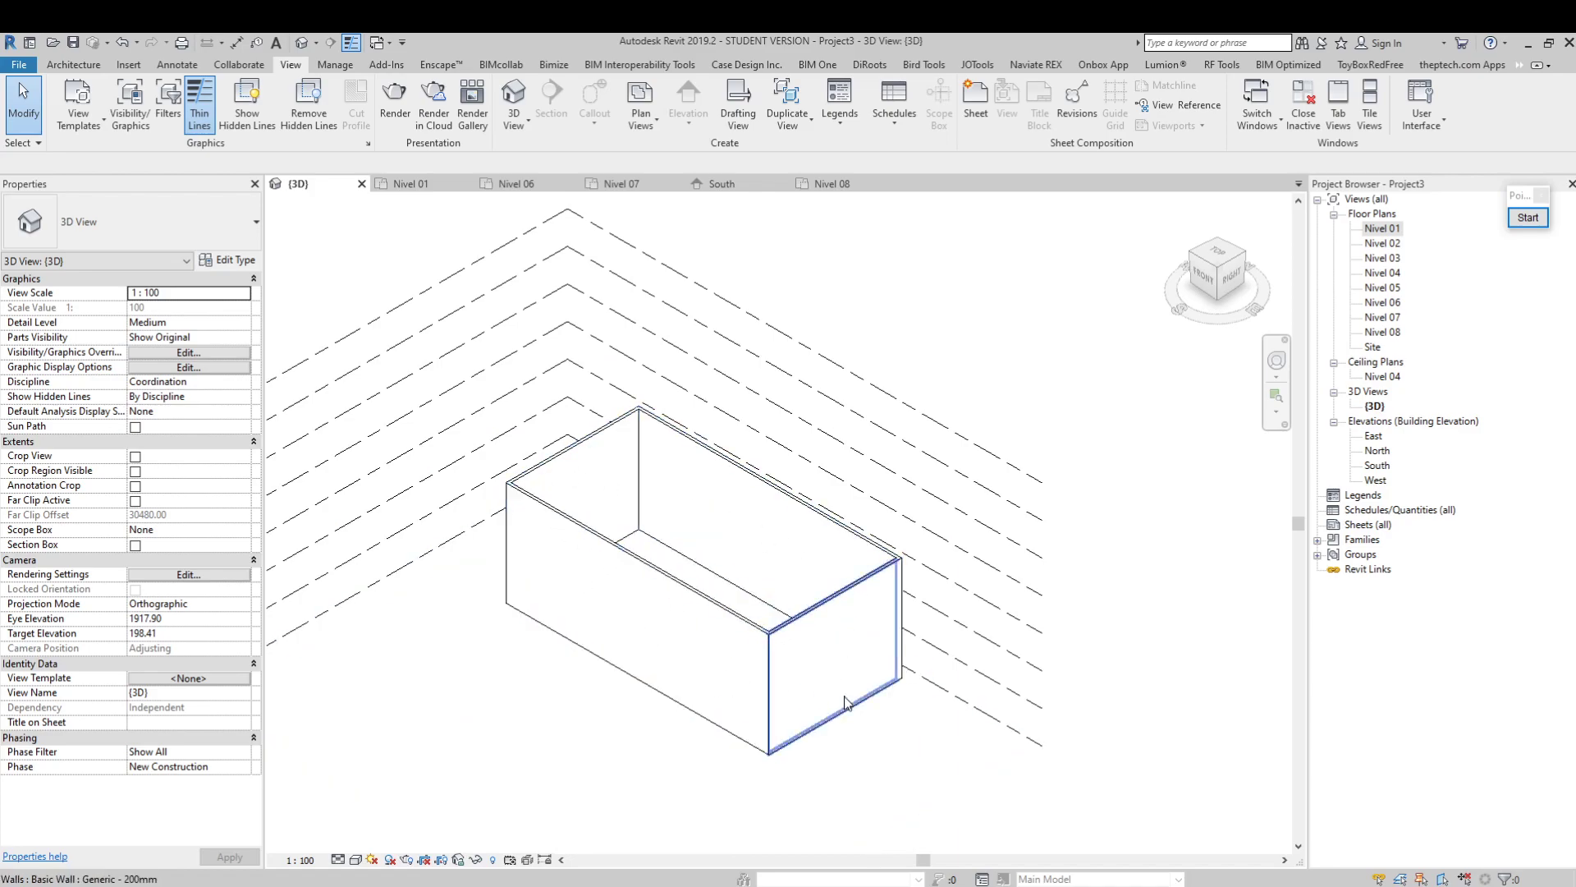
pyautogui.moveTo(915, 716); pyautogui.dragTo(904, 668, button='middle')
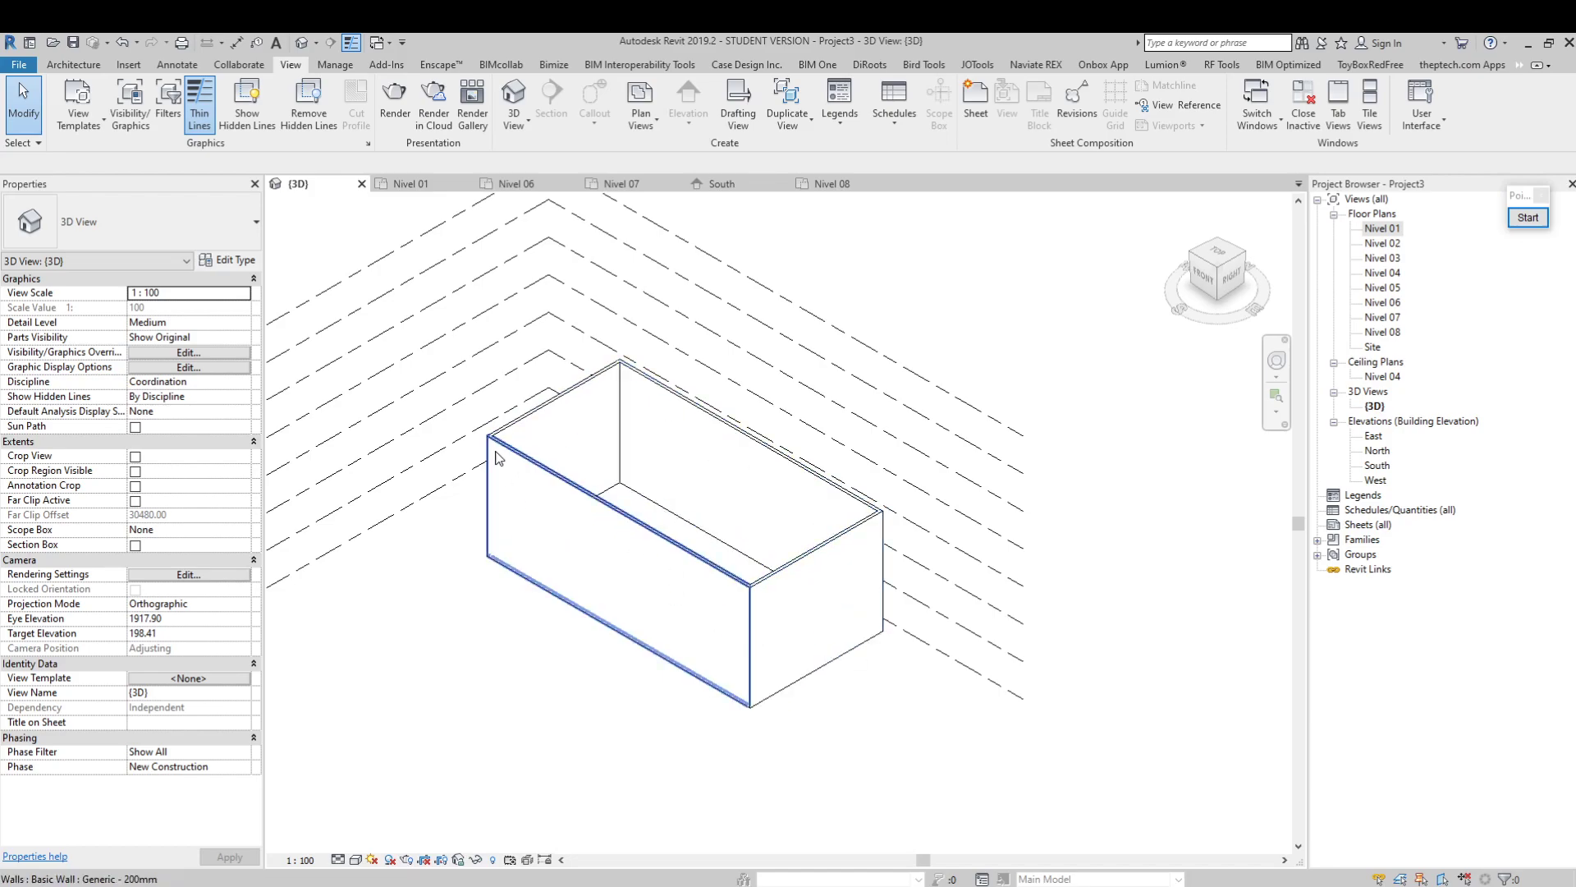
pyautogui.scroll(2, 747, 569)
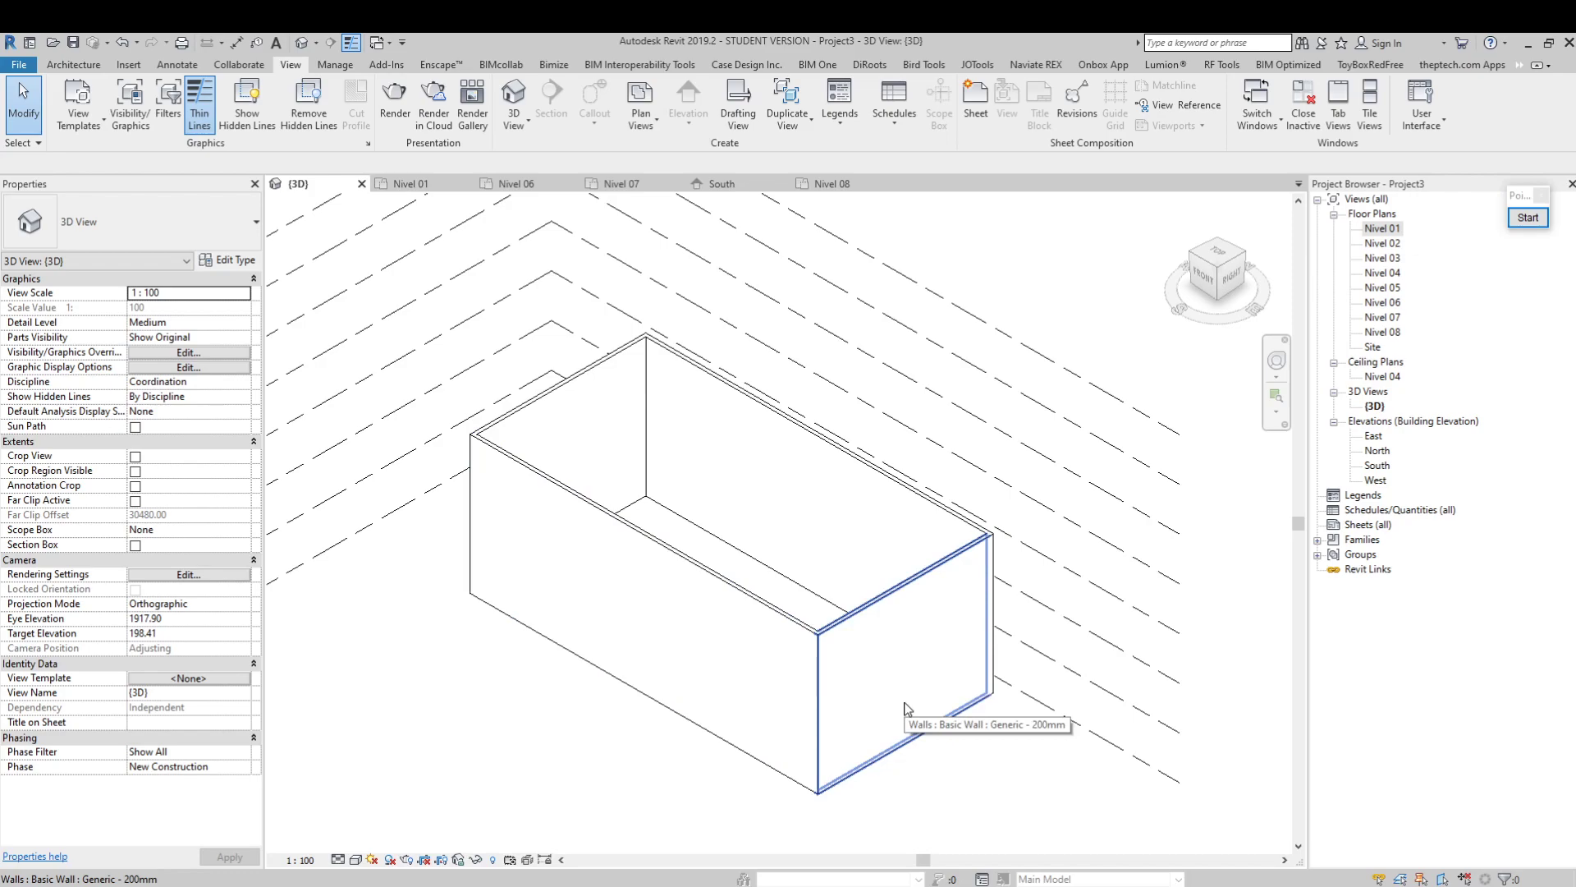
pyautogui.moveTo(969, 711); pyautogui.dragTo(926, 741, button='middle')
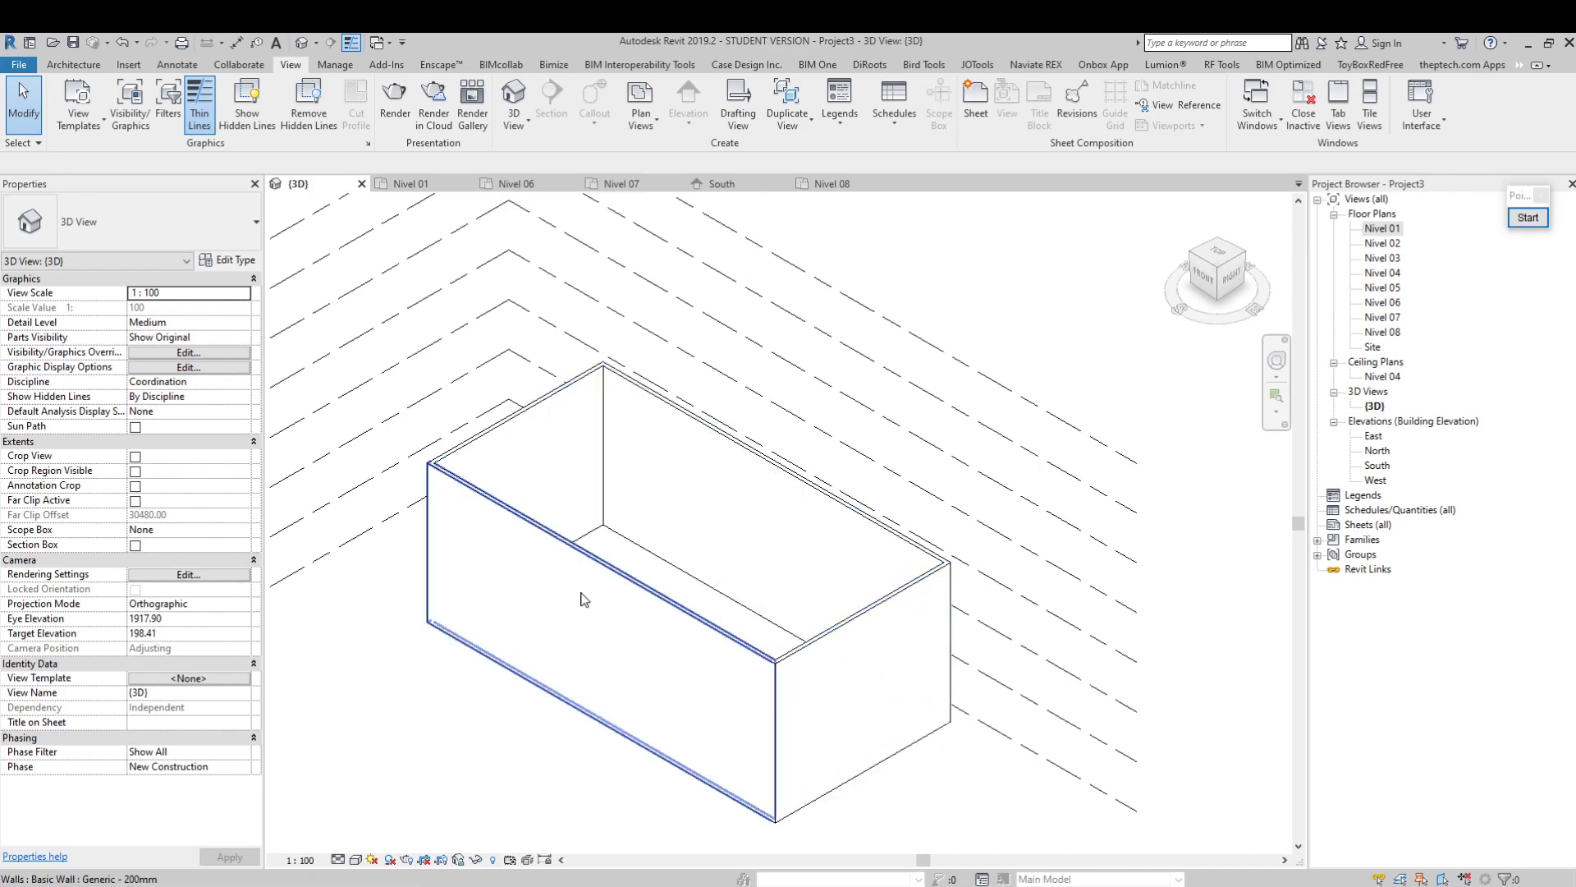
# Set the 3D view's scale to 1:50, inspect the short wall on grid 5 and clear the selection
pyautogui.click(310, 860)
pyautogui.click(323, 731)
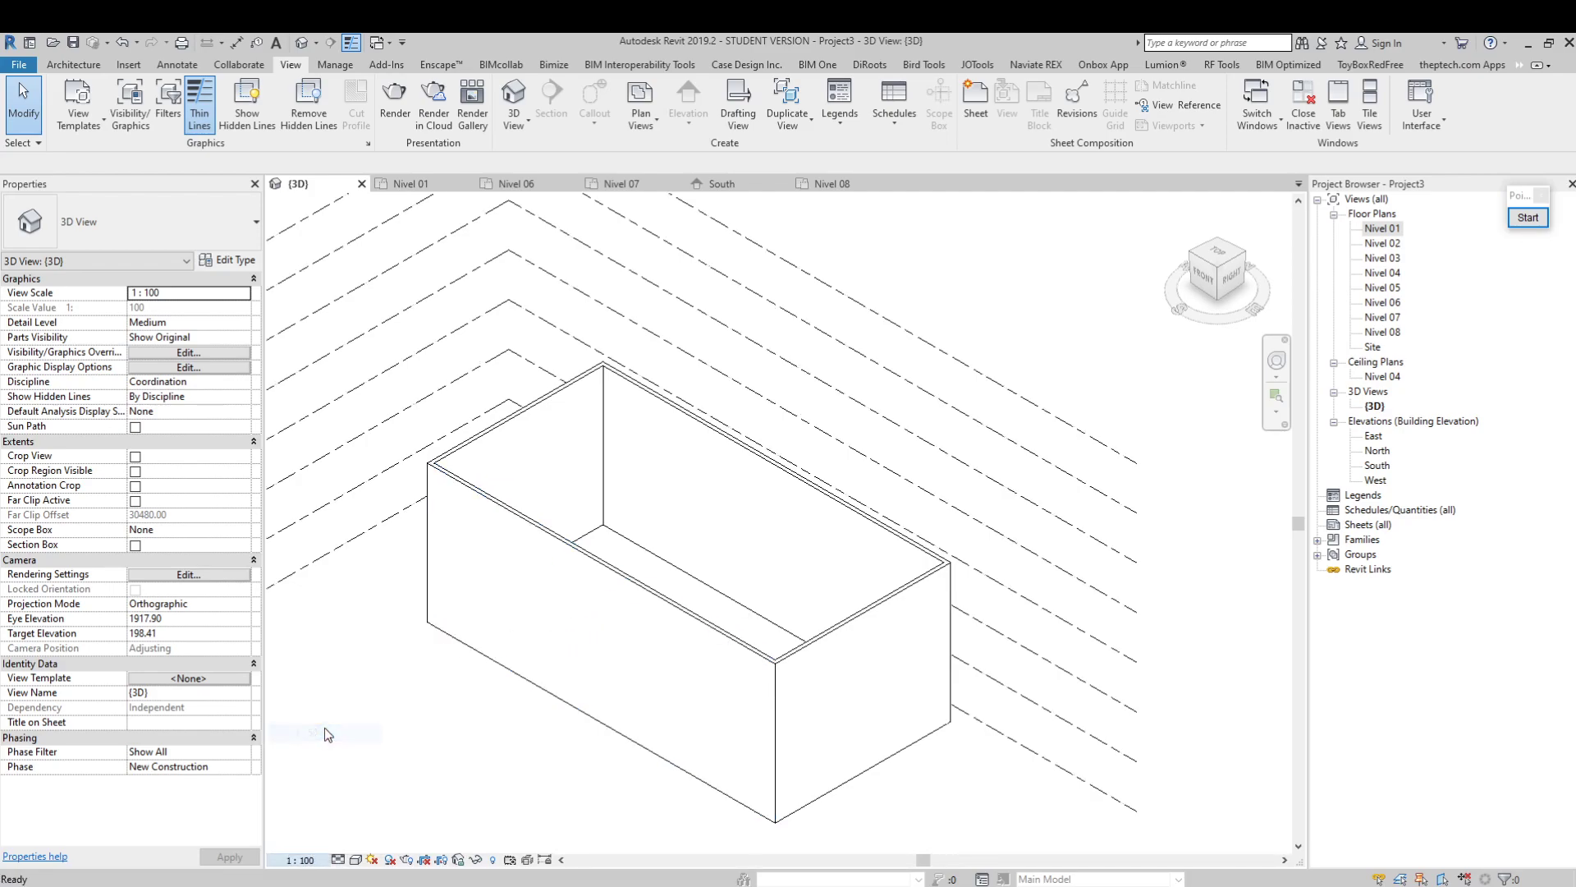
pyautogui.scroll(-1, 780, 663)
pyautogui.moveTo(576, 554); pyautogui.dragTo(621, 543, button='middle')
pyautogui.click(849, 651)
pyautogui.scroll(2, 820, 669)
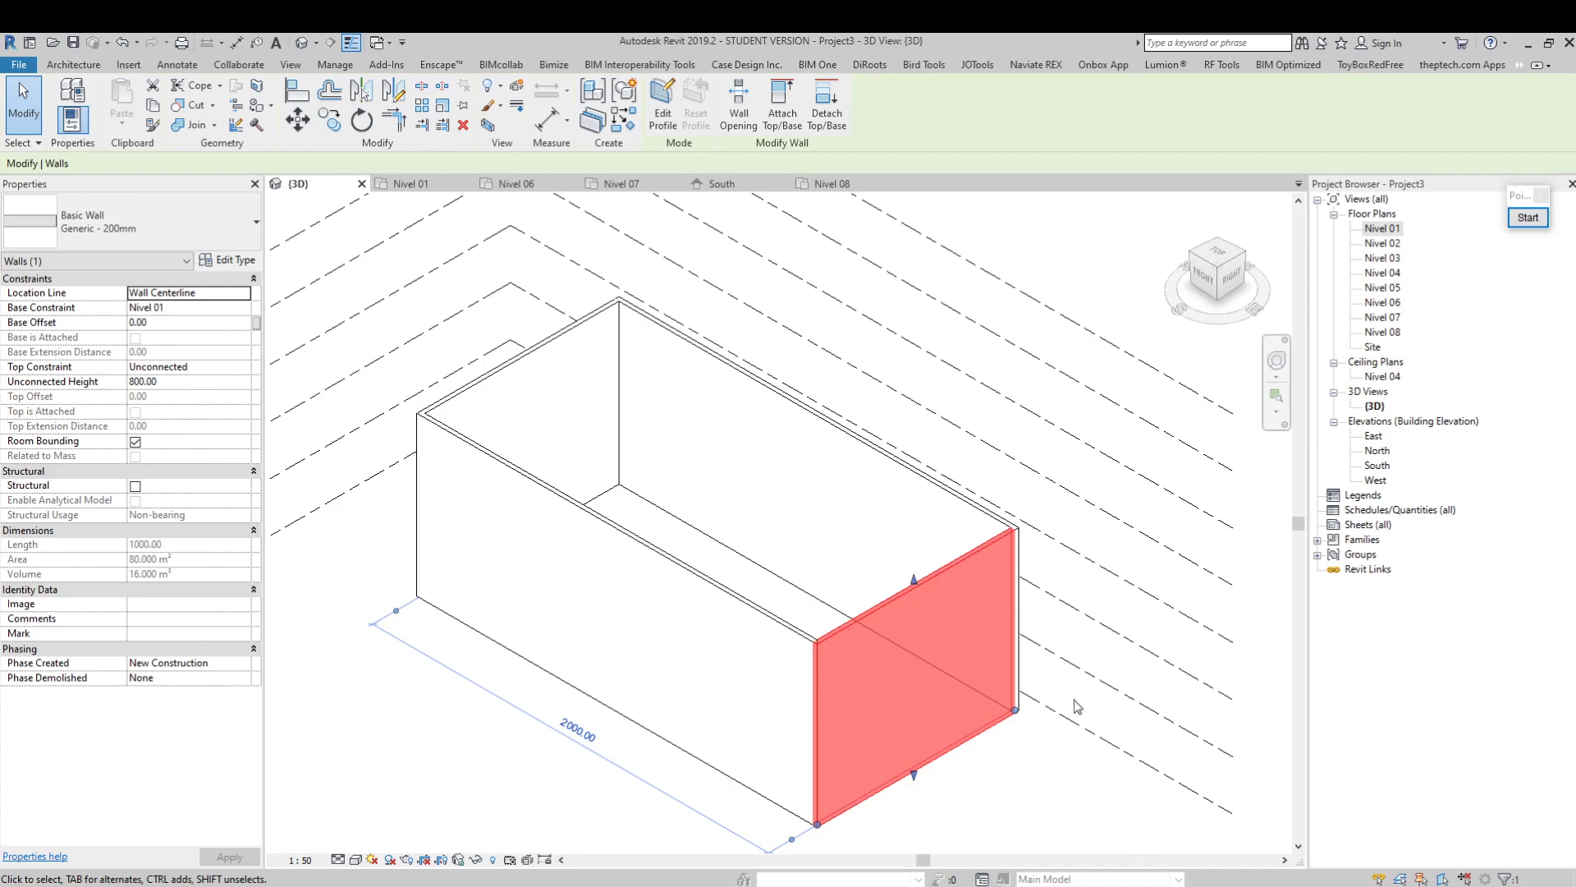
pyautogui.click(476, 697)
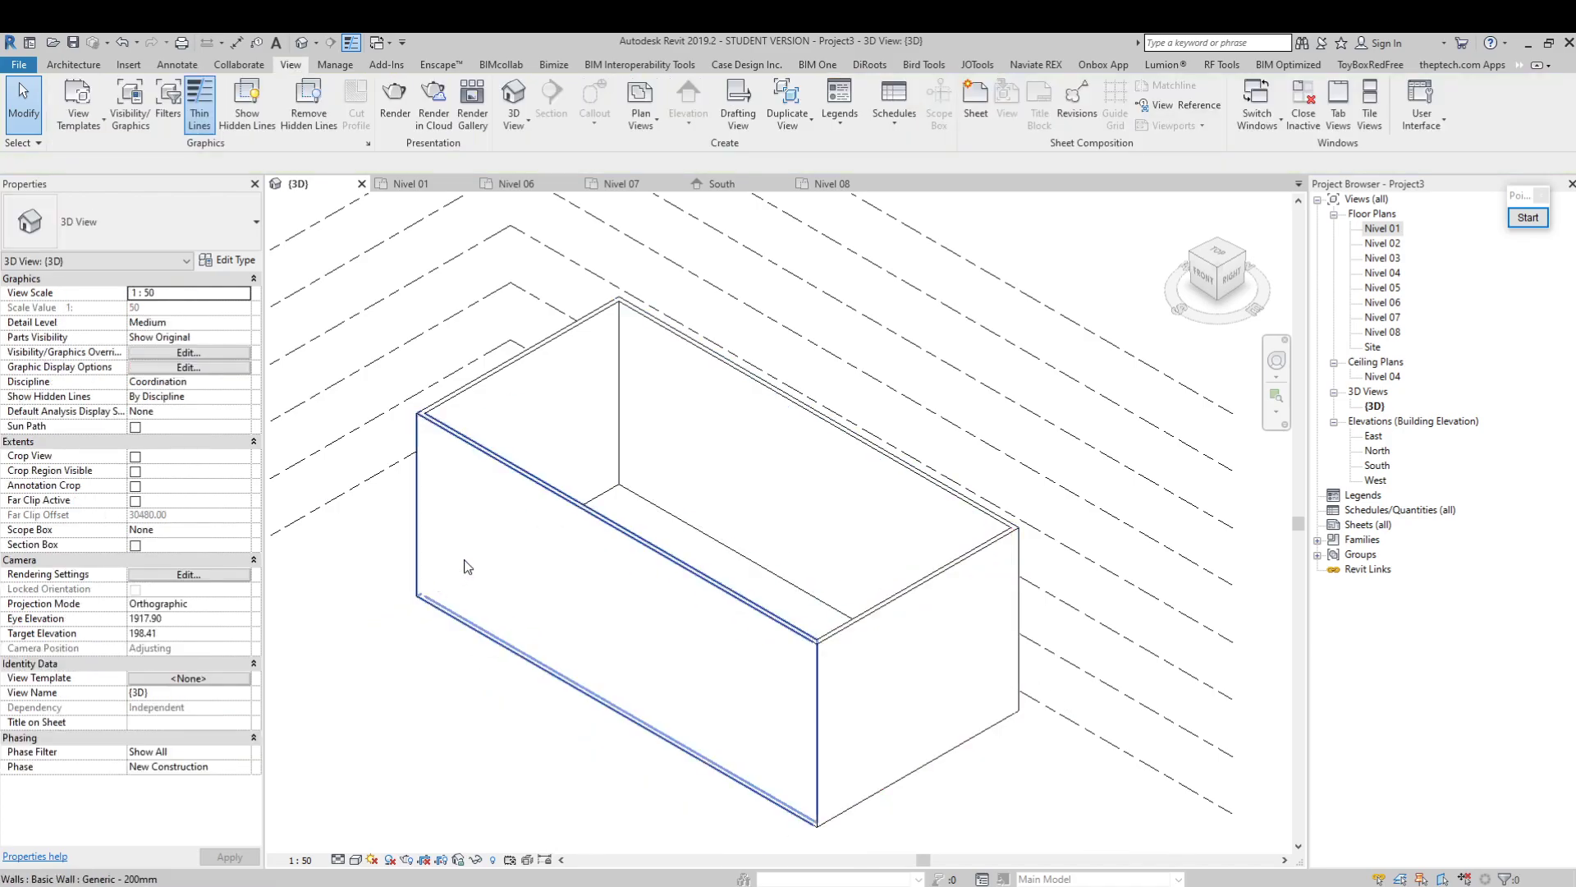
# Compare the Shaded and Wireframe visual styles in the 3D view and leave it on Shaded
pyautogui.click(358, 859)
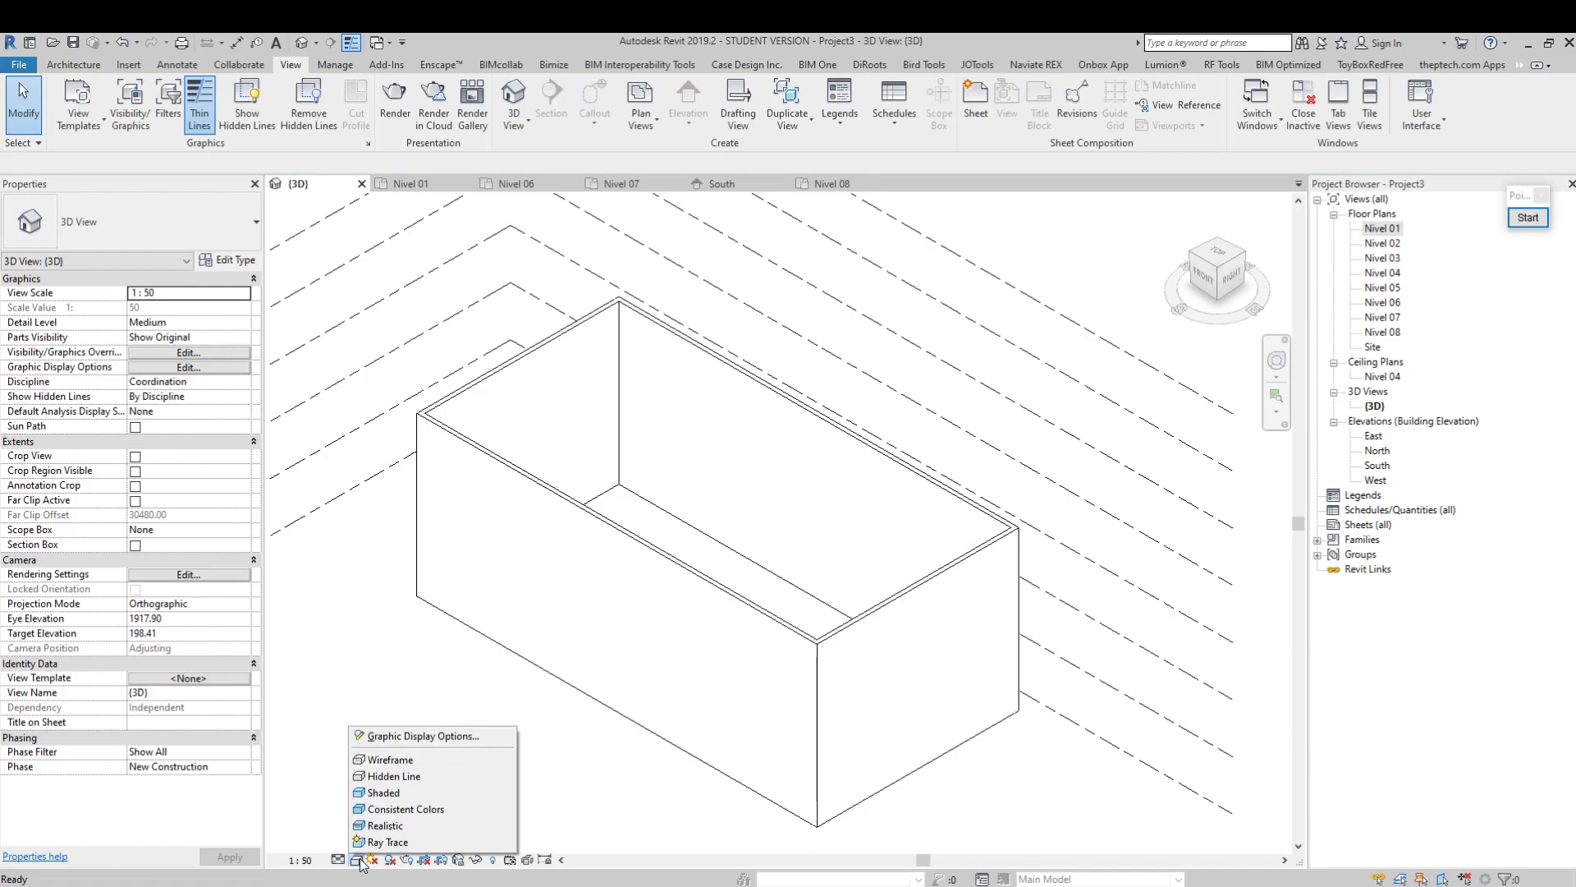
pyautogui.click(405, 793)
pyautogui.click(358, 859)
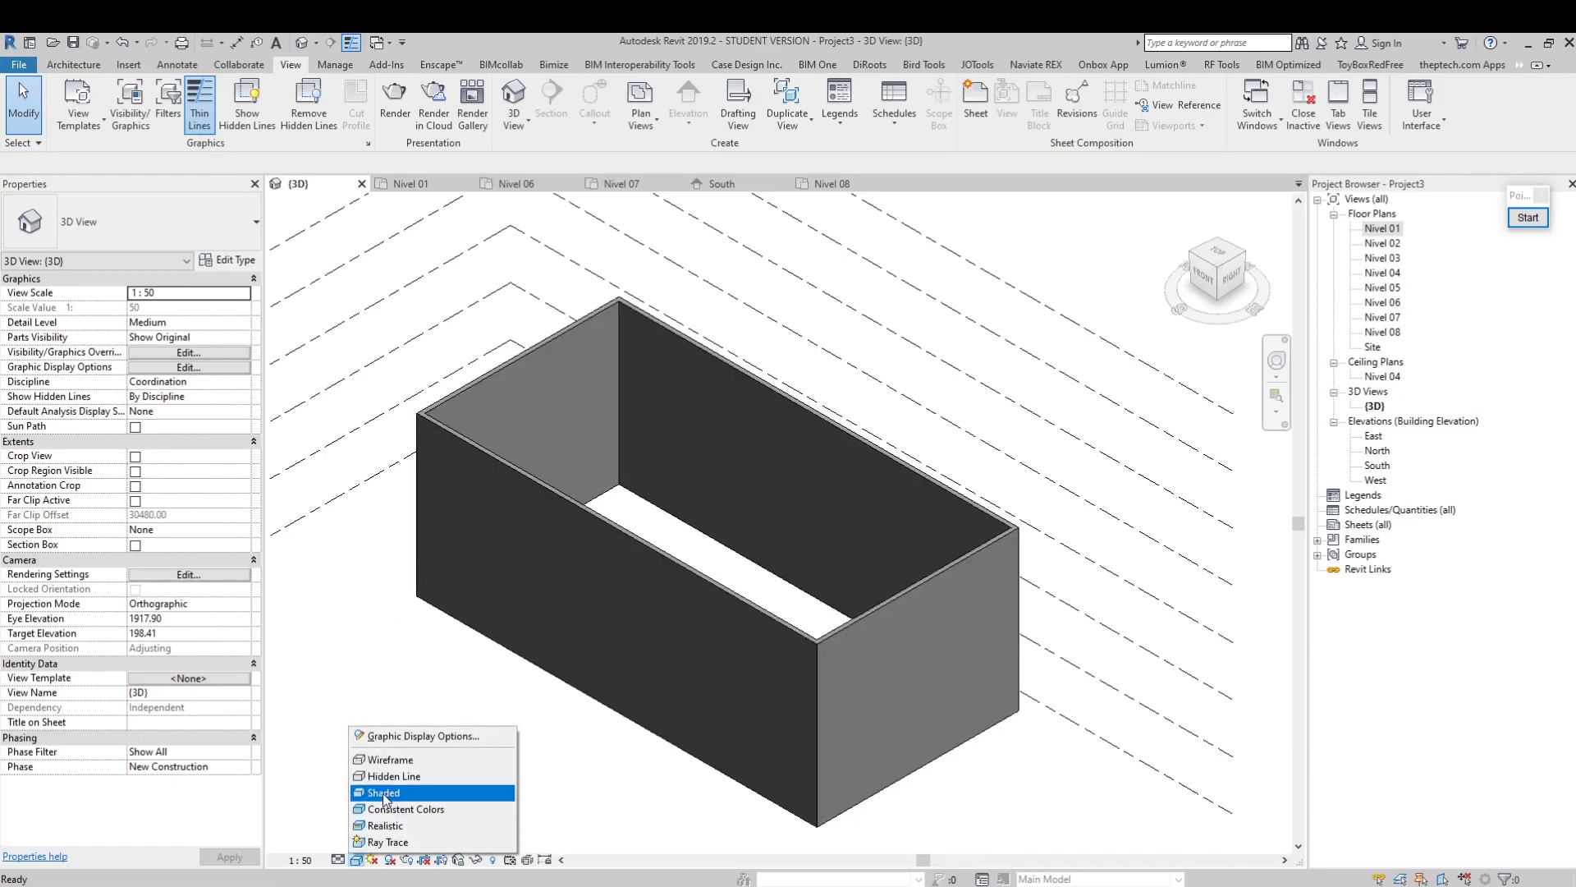
pyautogui.click(406, 760)
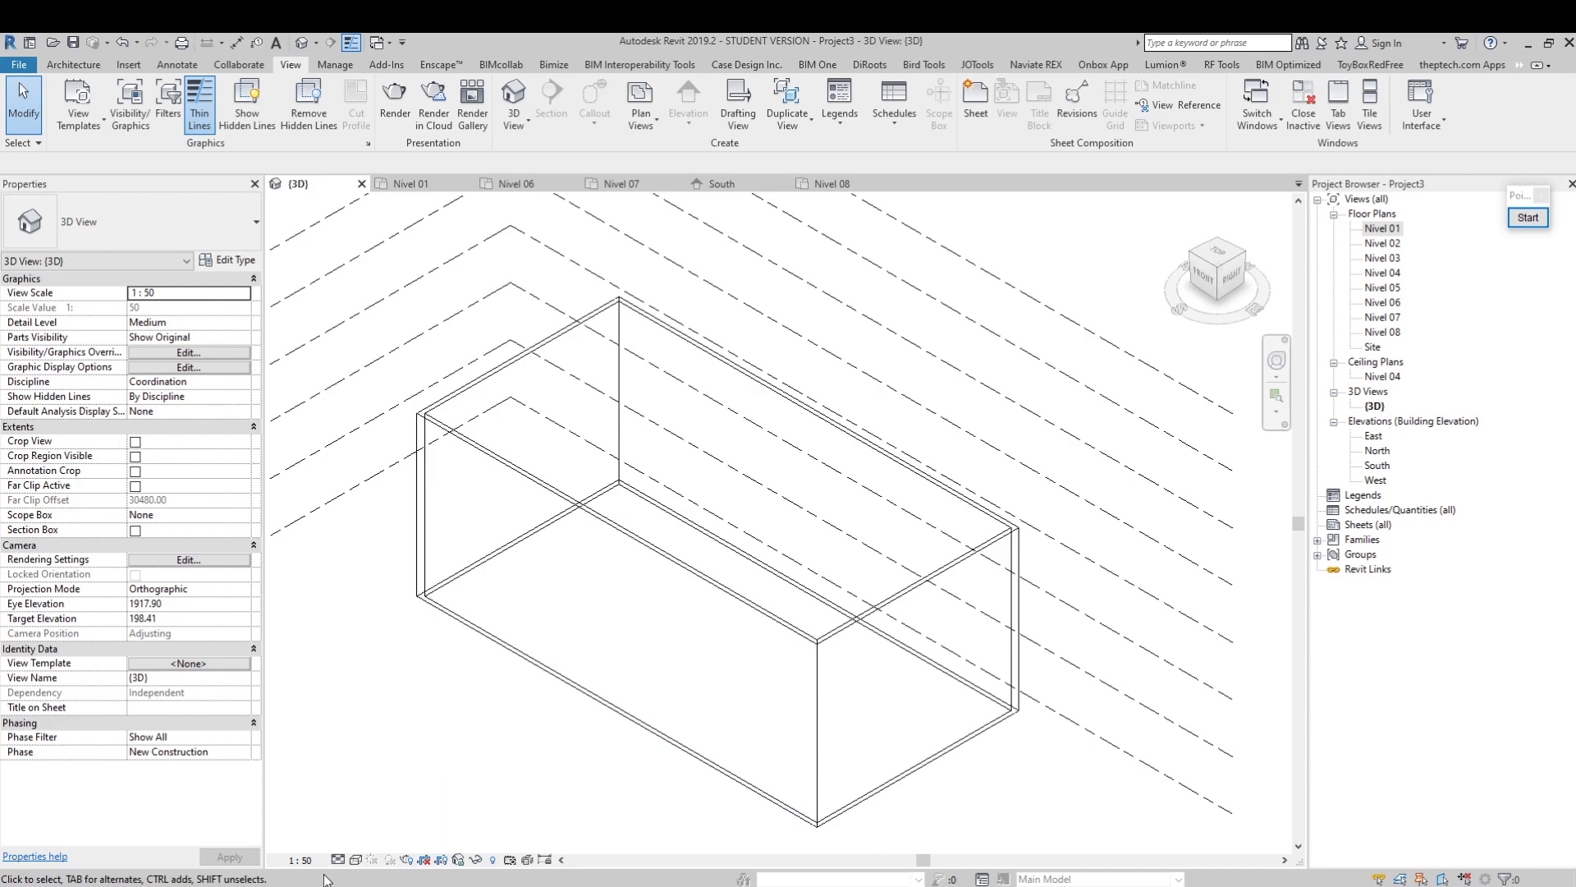
pyautogui.click(356, 859)
pyautogui.click(402, 789)
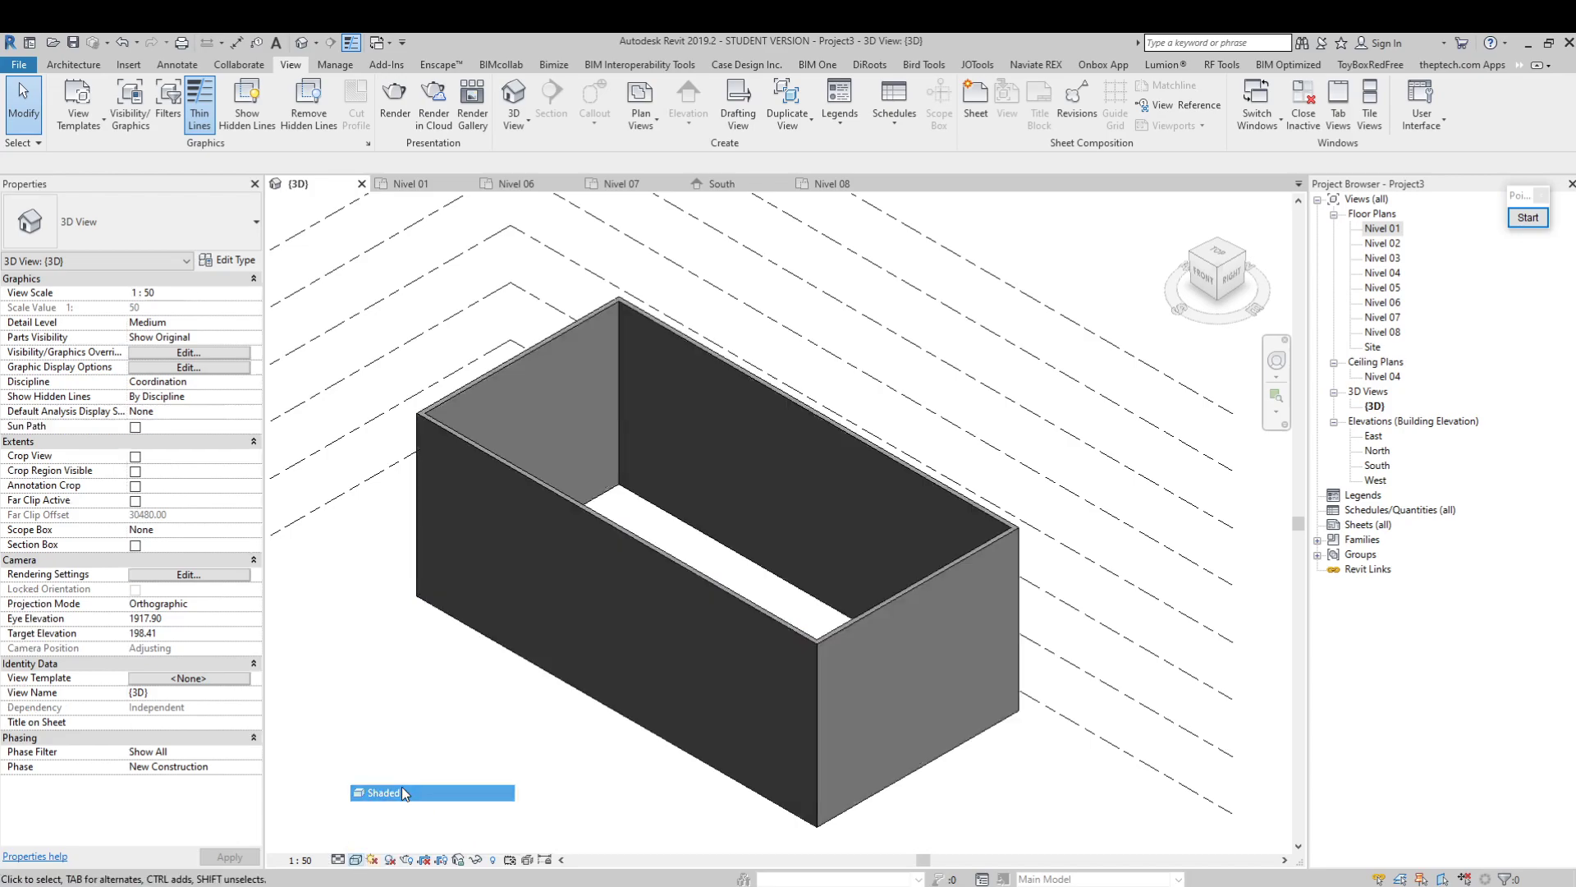
# Try the Consistent Colors and Realistic visual styles on the 3D view and restore Shaded
pyautogui.click(355, 859)
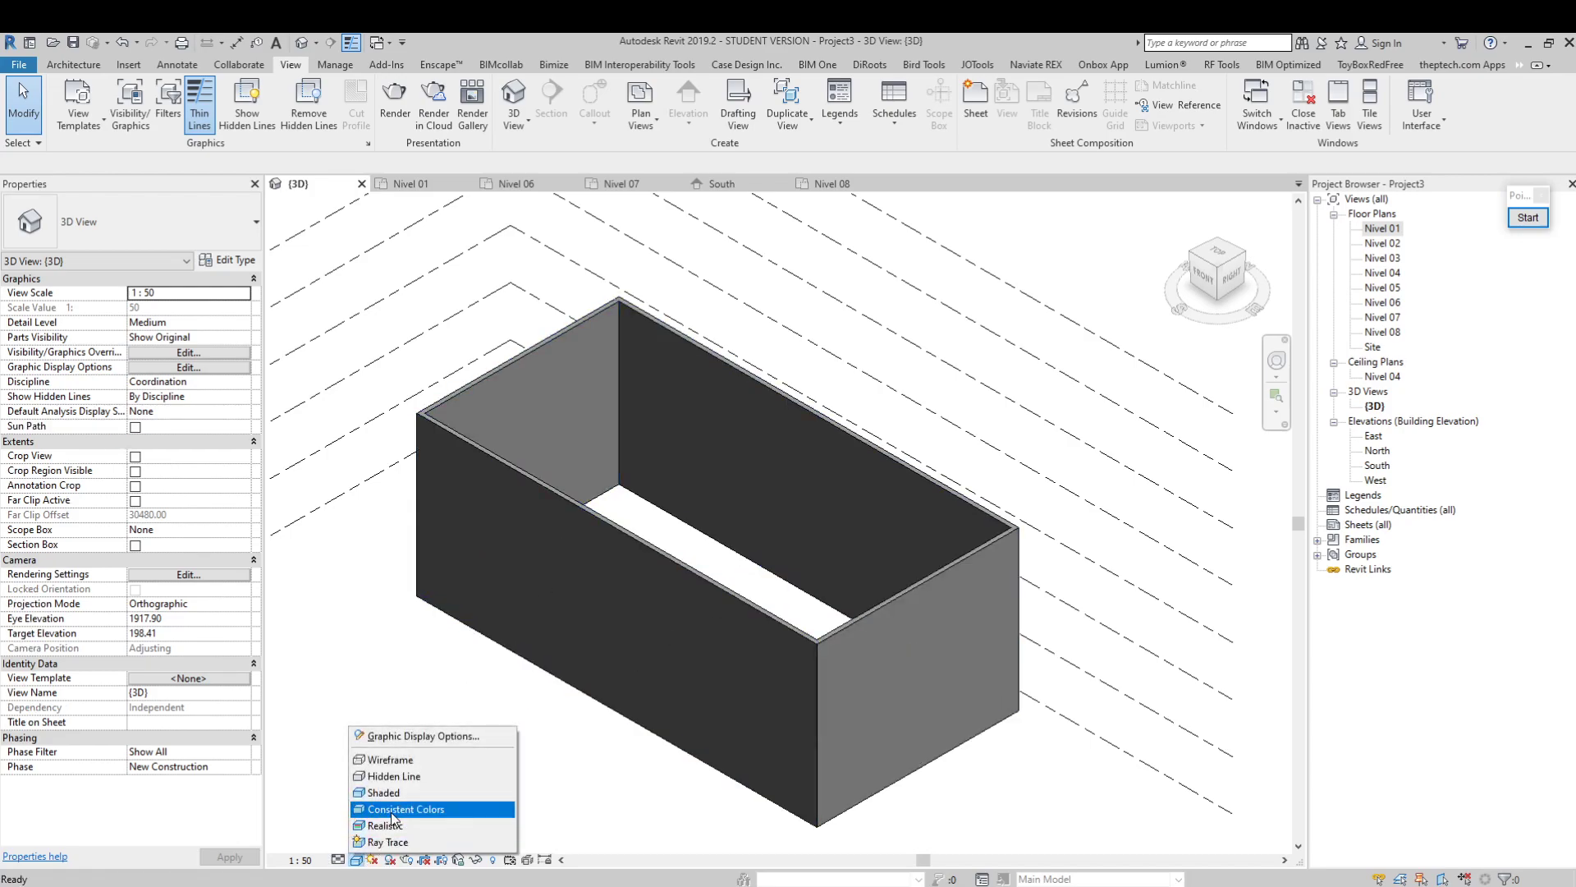
pyautogui.click(393, 811)
pyautogui.click(355, 859)
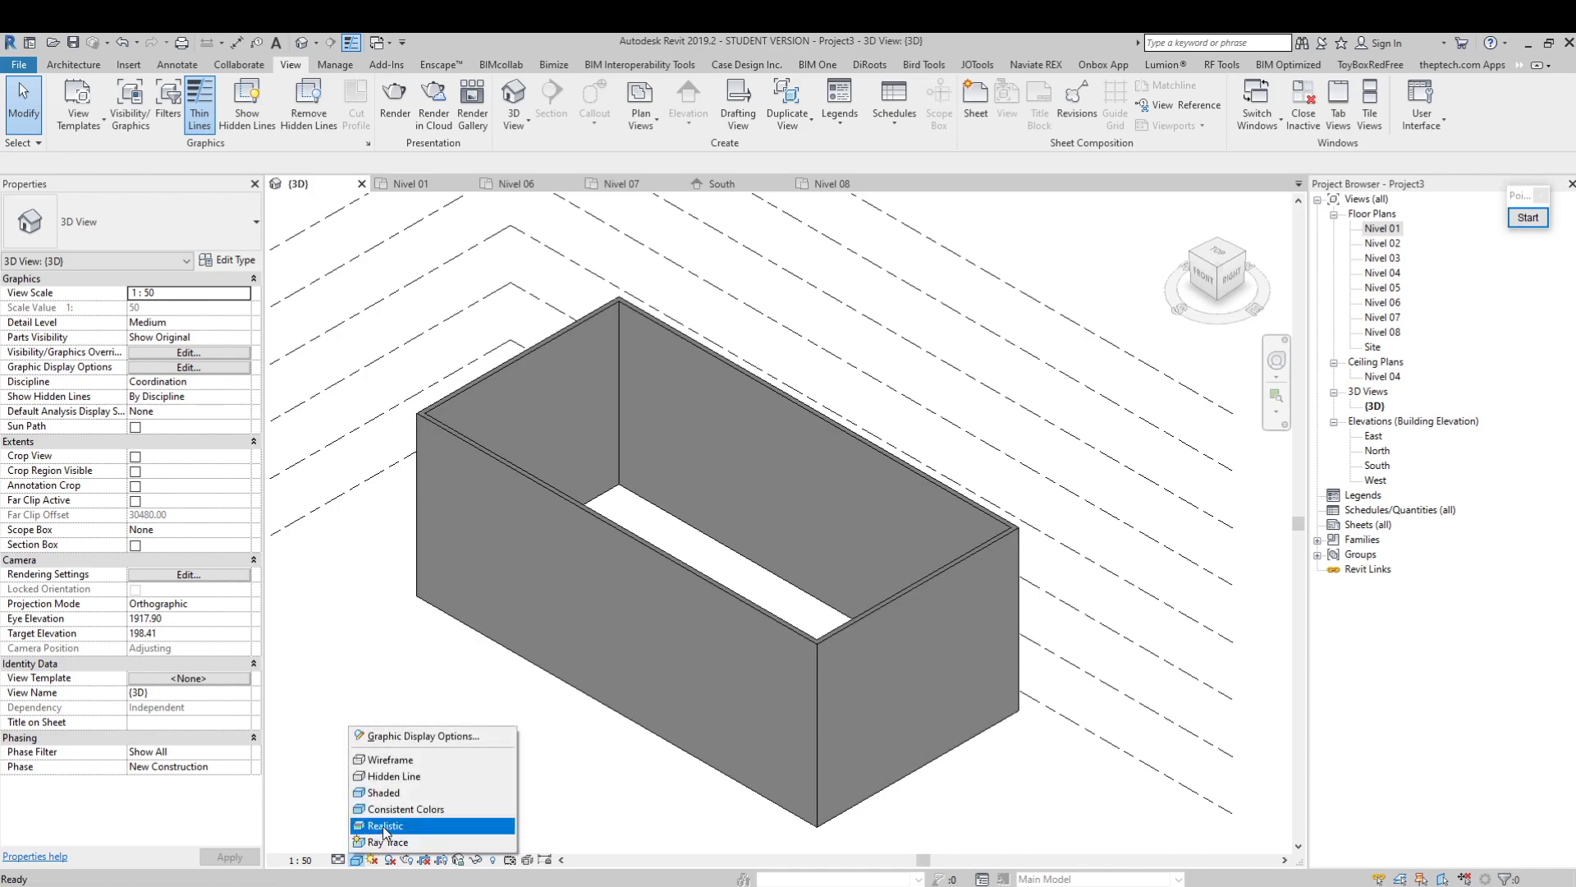
pyautogui.click(383, 826)
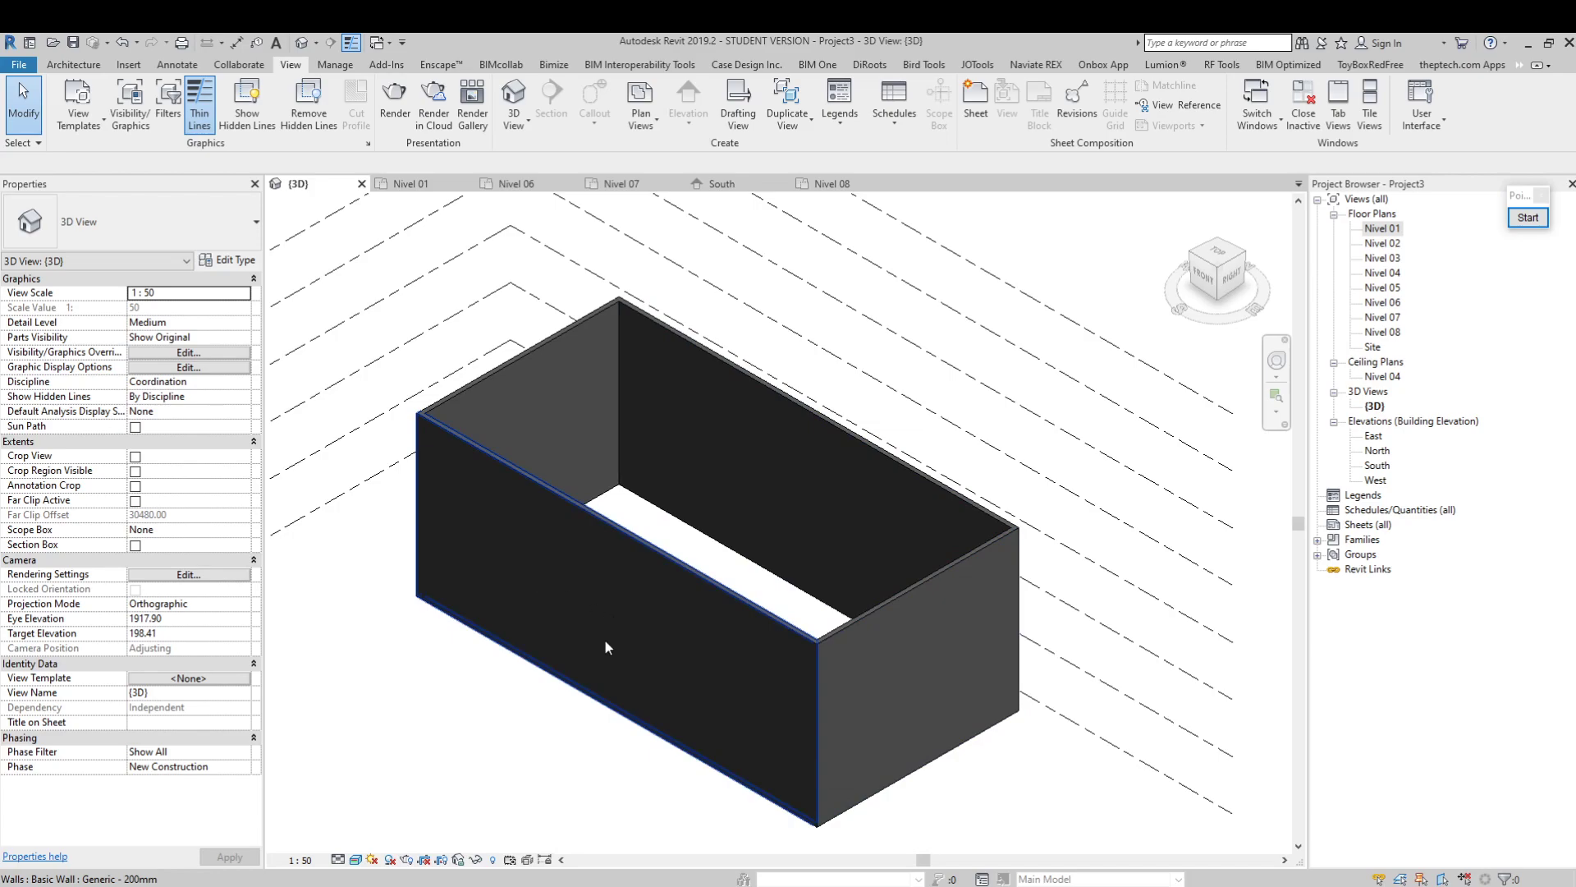
pyautogui.click(356, 859)
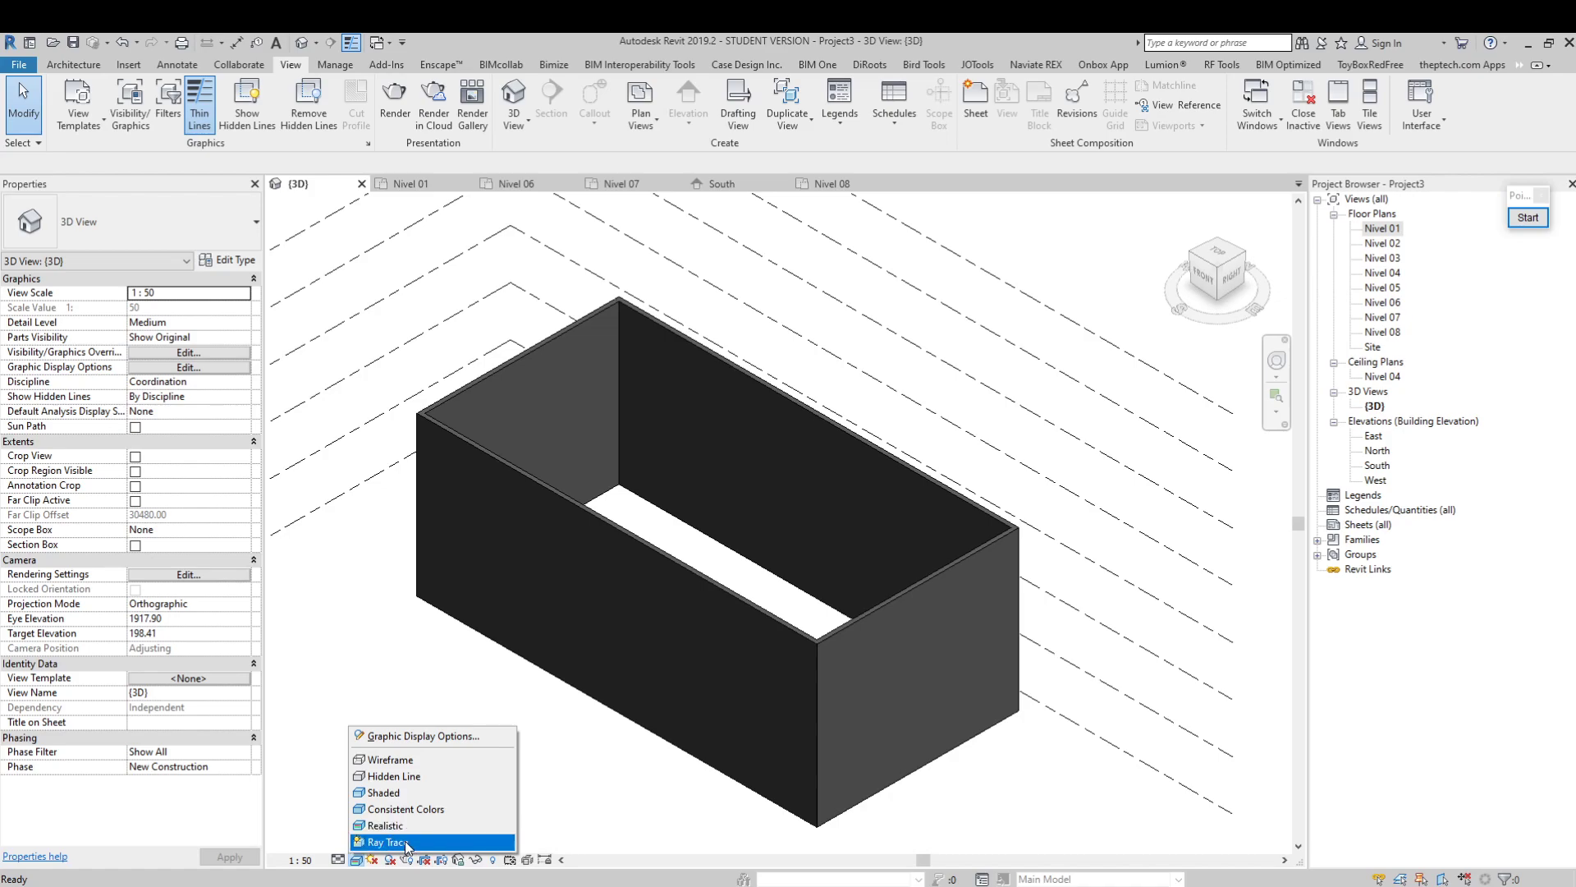
pyautogui.click(383, 793)
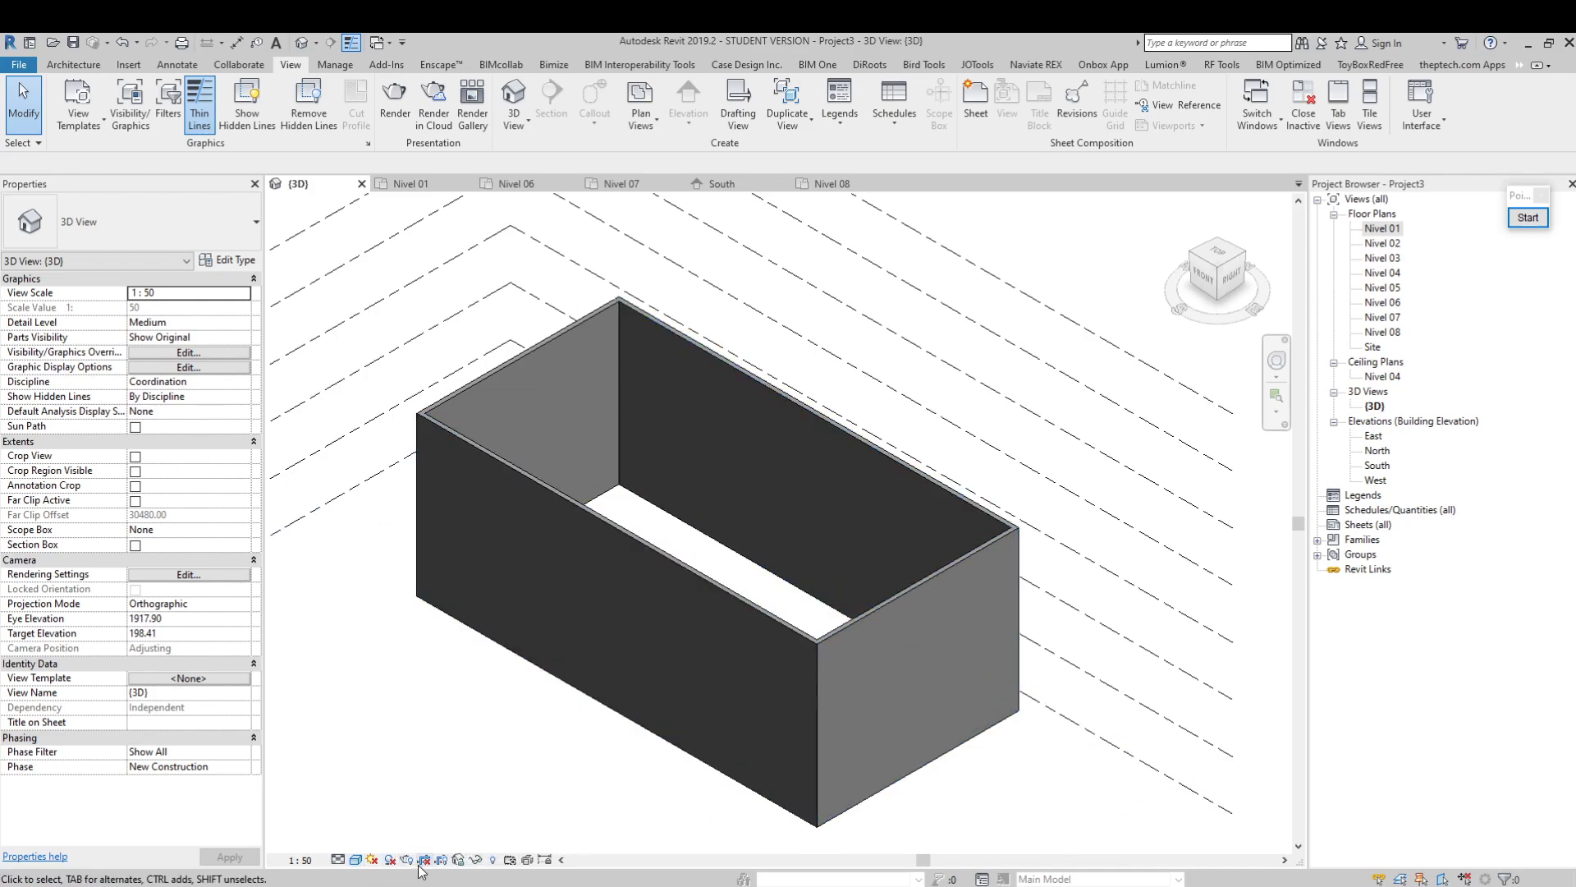
# Turn on Crop View and make the crop region visible in the 3D view
pyautogui.scroll(-5, 642, 585)
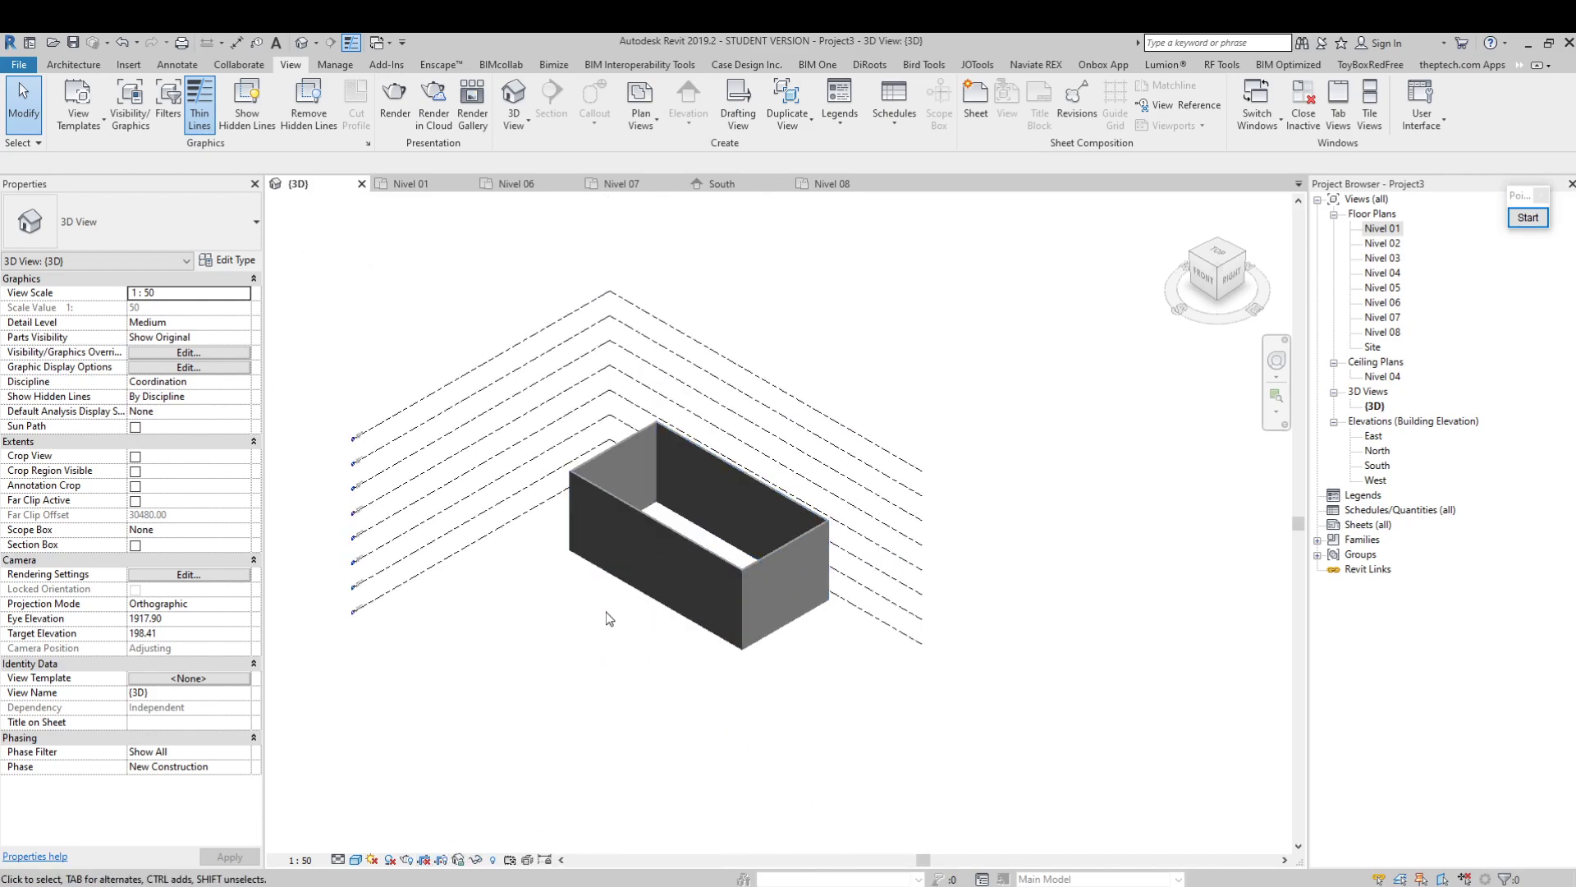
pyautogui.scroll(2, 618, 594)
pyautogui.click(425, 860)
pyautogui.click(441, 861)
pyautogui.scroll(-2, 713, 539)
pyautogui.scroll(1, 1026, 523)
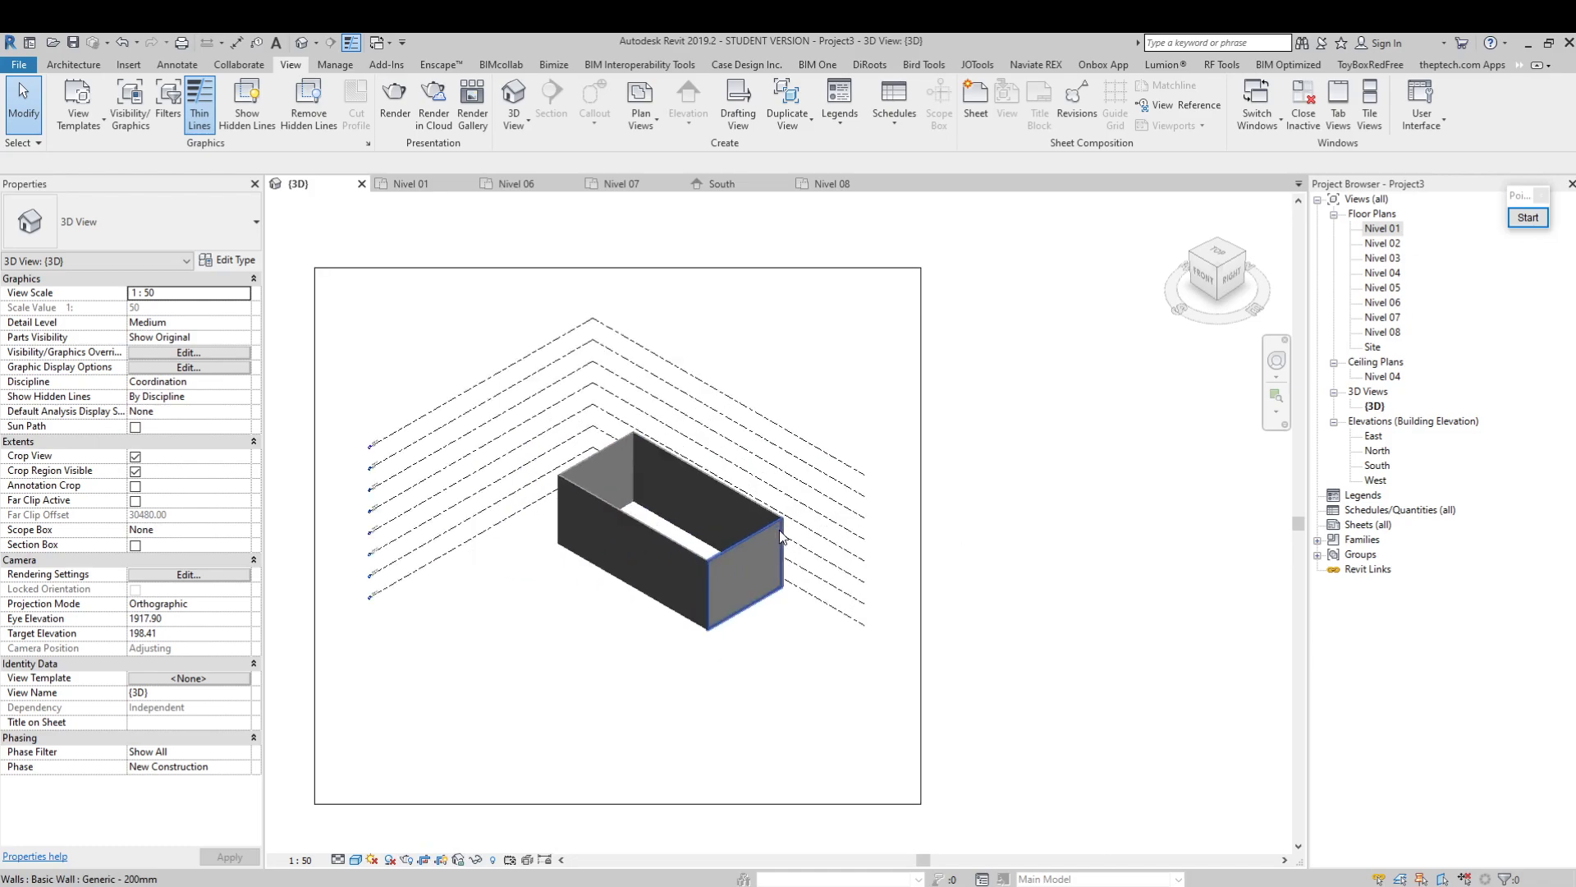
# Shrink the 3D view's crop region on all four sides so that it closely frames the walls
pyautogui.click(921, 493)
pyautogui.moveTo(921, 540); pyautogui.dragTo(816, 535)
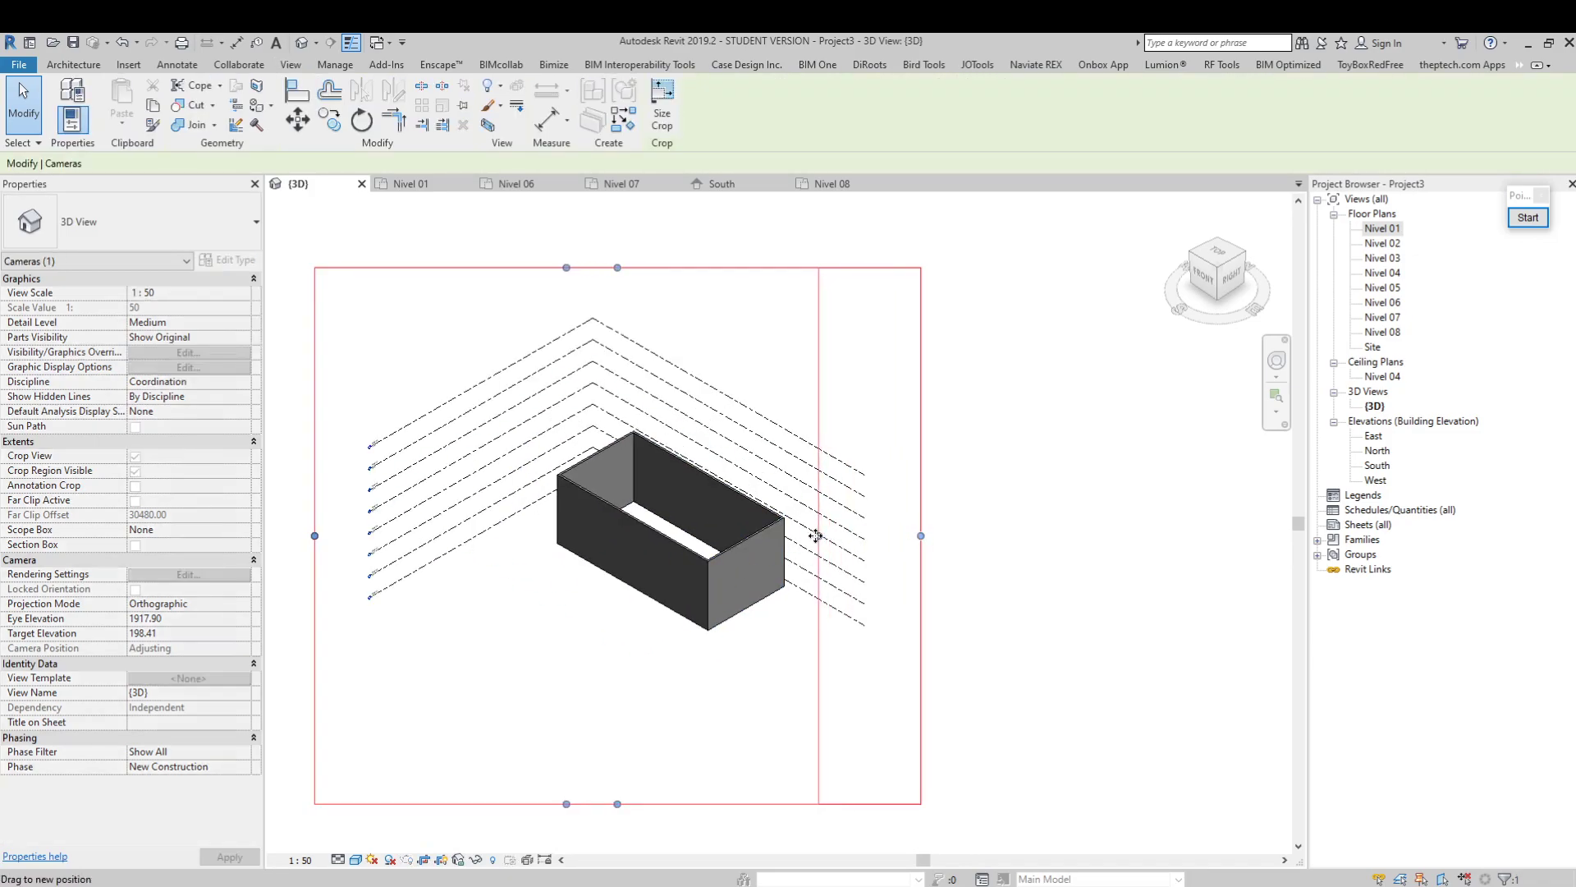
pyautogui.moveTo(567, 803); pyautogui.dragTo(583, 647)
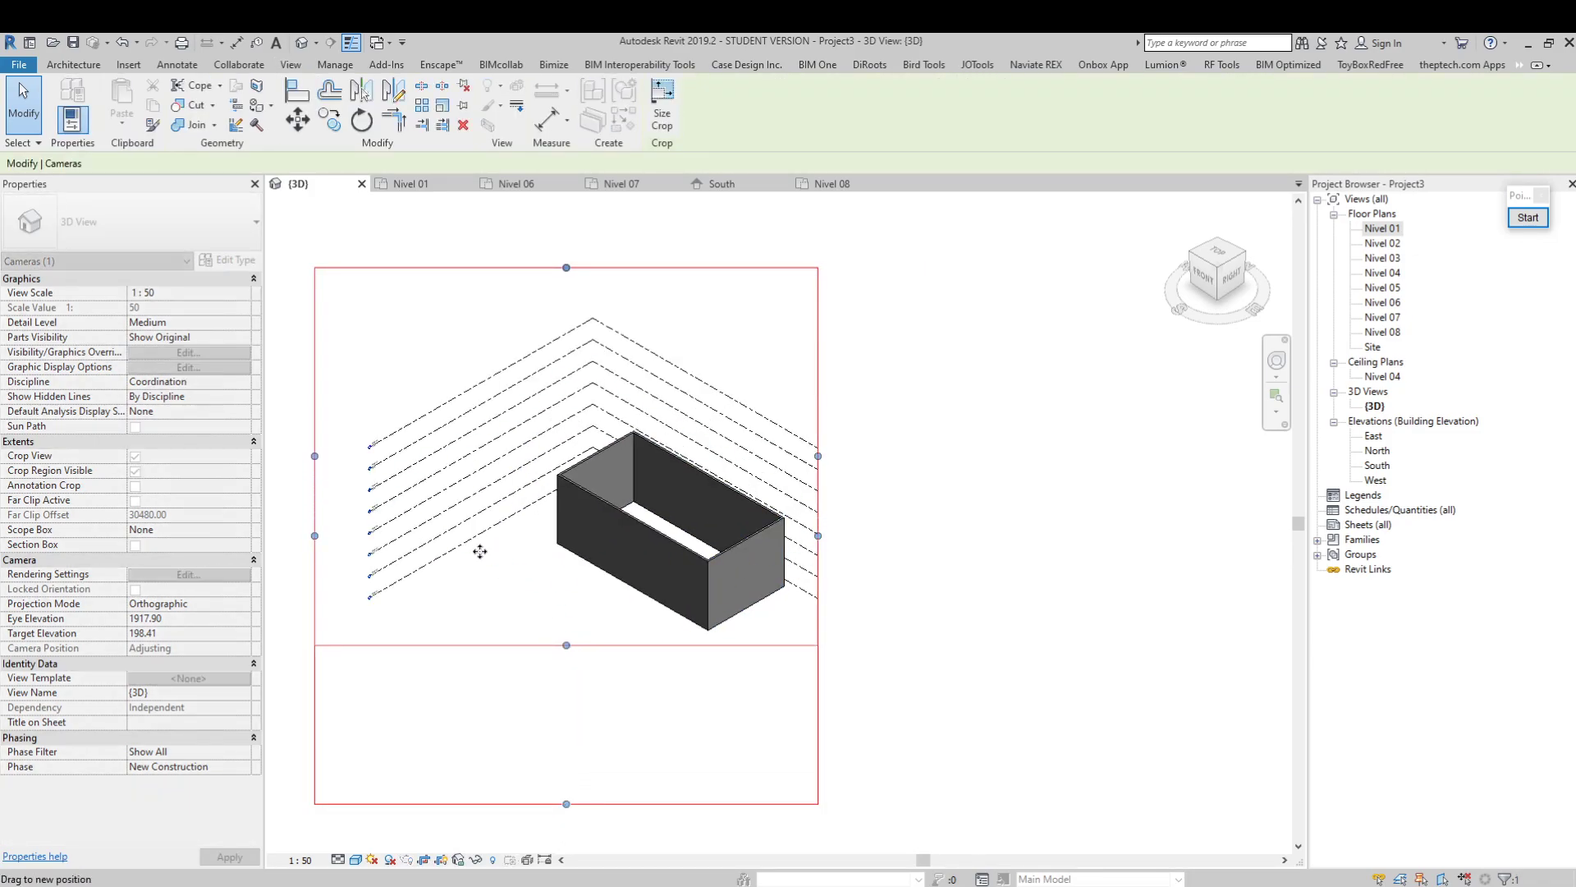
pyautogui.moveTo(315, 455); pyautogui.dragTo(519, 455)
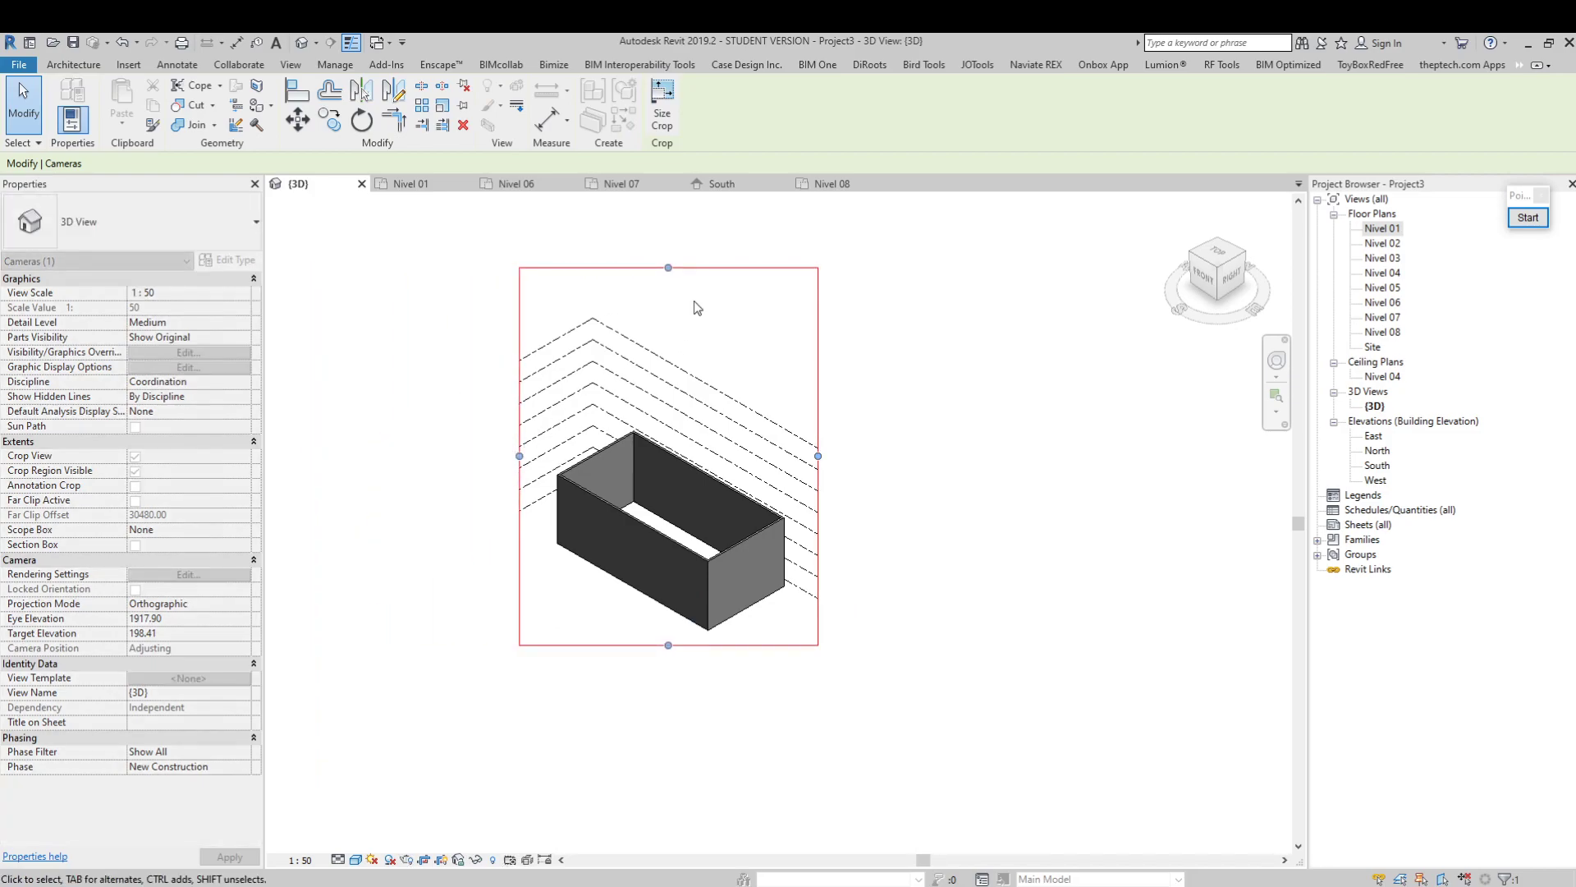
pyautogui.moveTo(668, 268); pyautogui.dragTo(673, 411)
pyautogui.scroll(3, 694, 427)
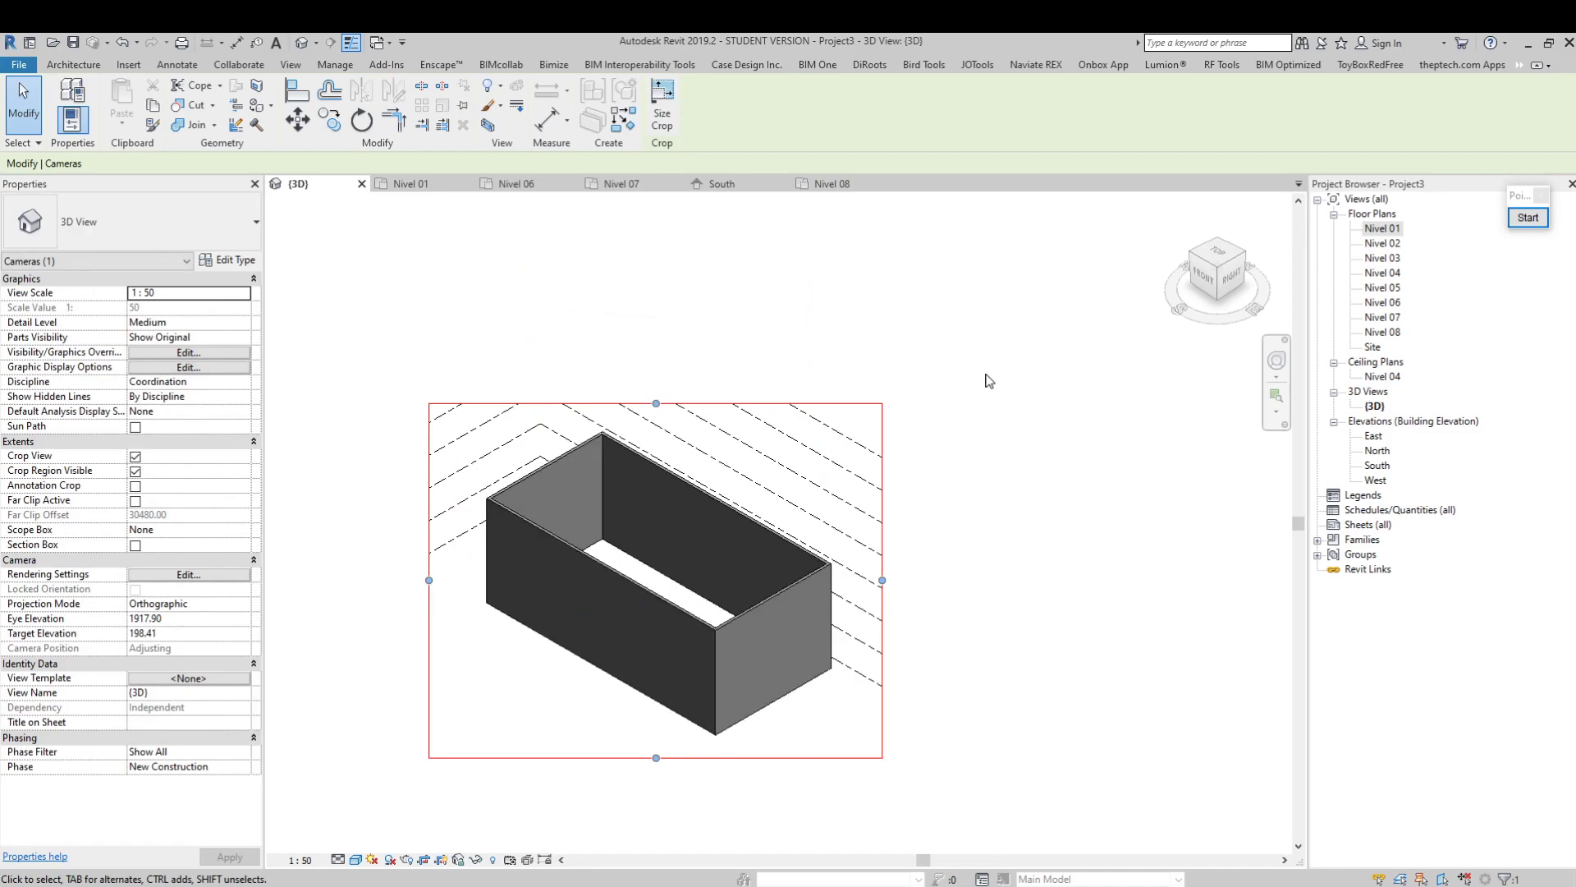
# Toggle Crop View off and back on to compare the uncropped and cropped 3D view
pyautogui.click(580, 394)
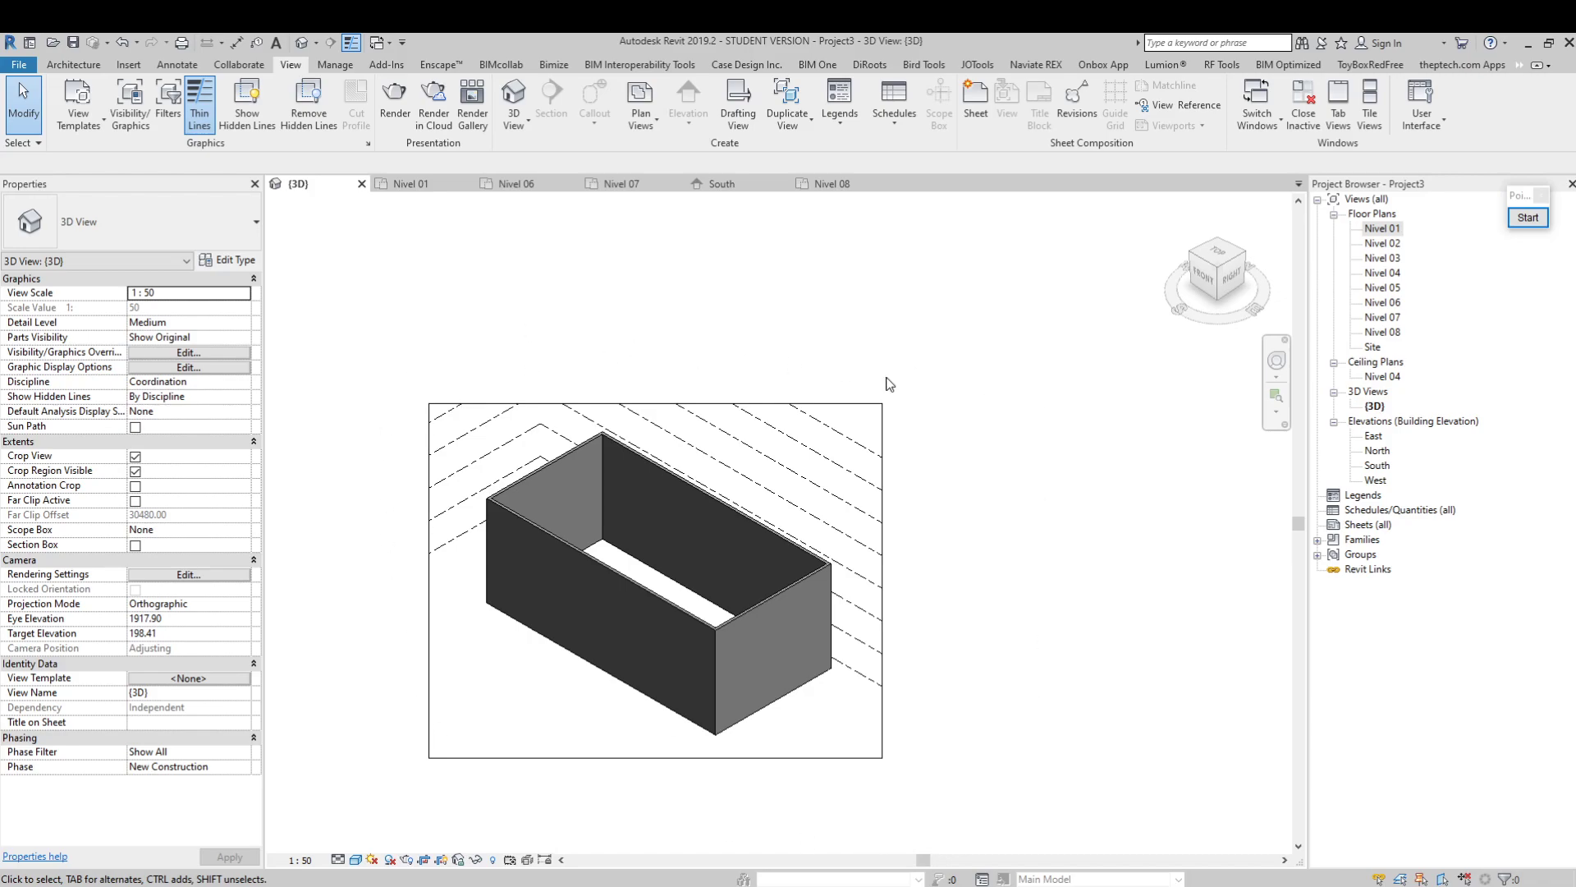
pyautogui.click(423, 860)
pyautogui.click(425, 861)
pyautogui.click(424, 861)
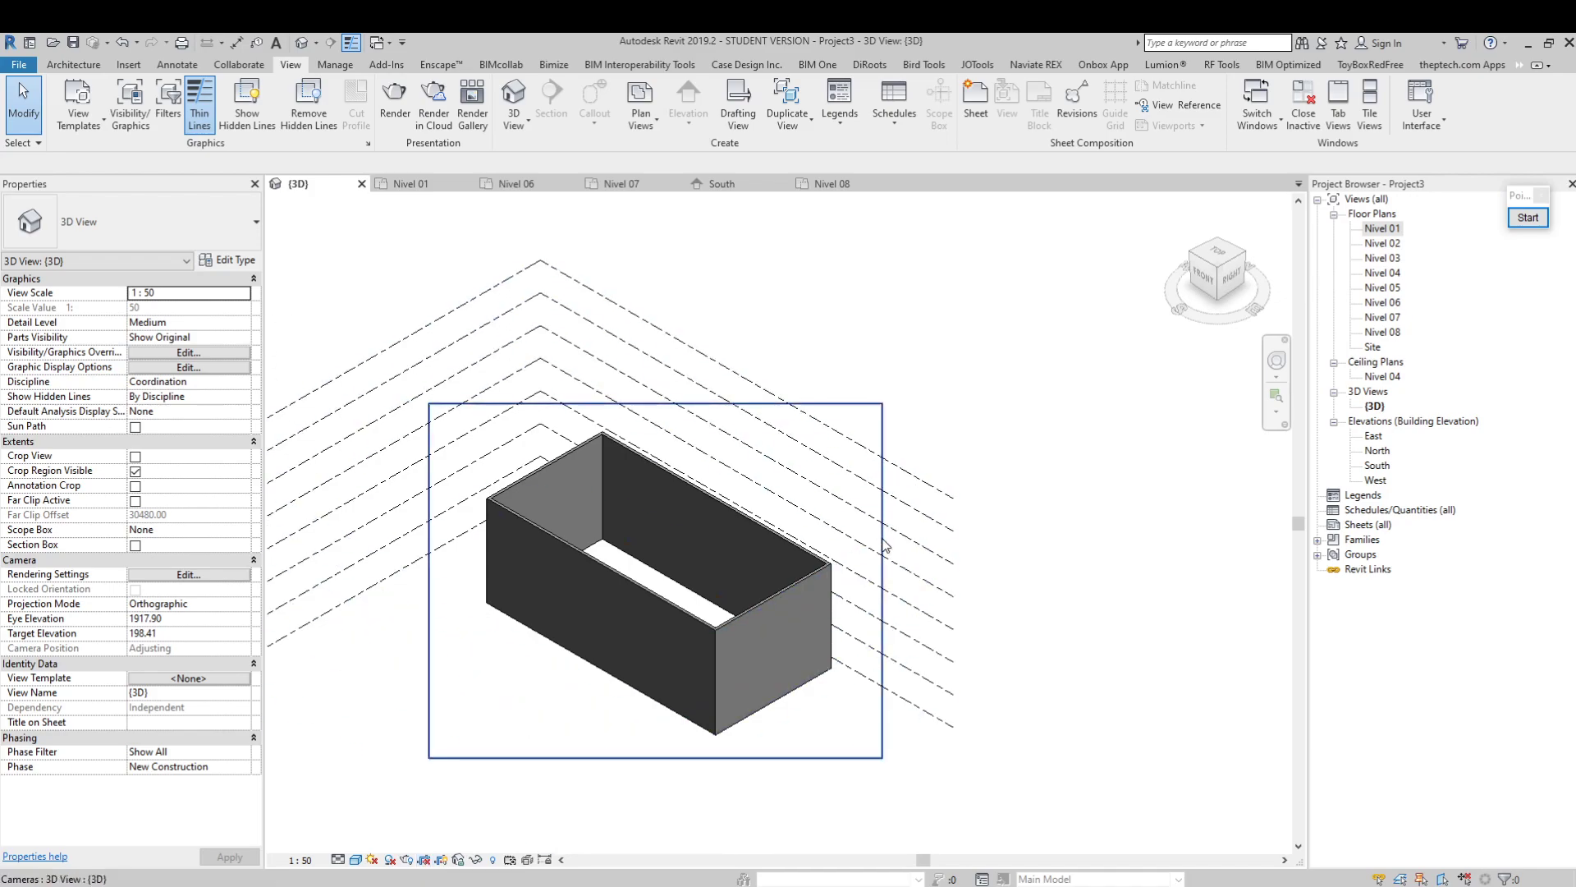
pyautogui.click(882, 546)
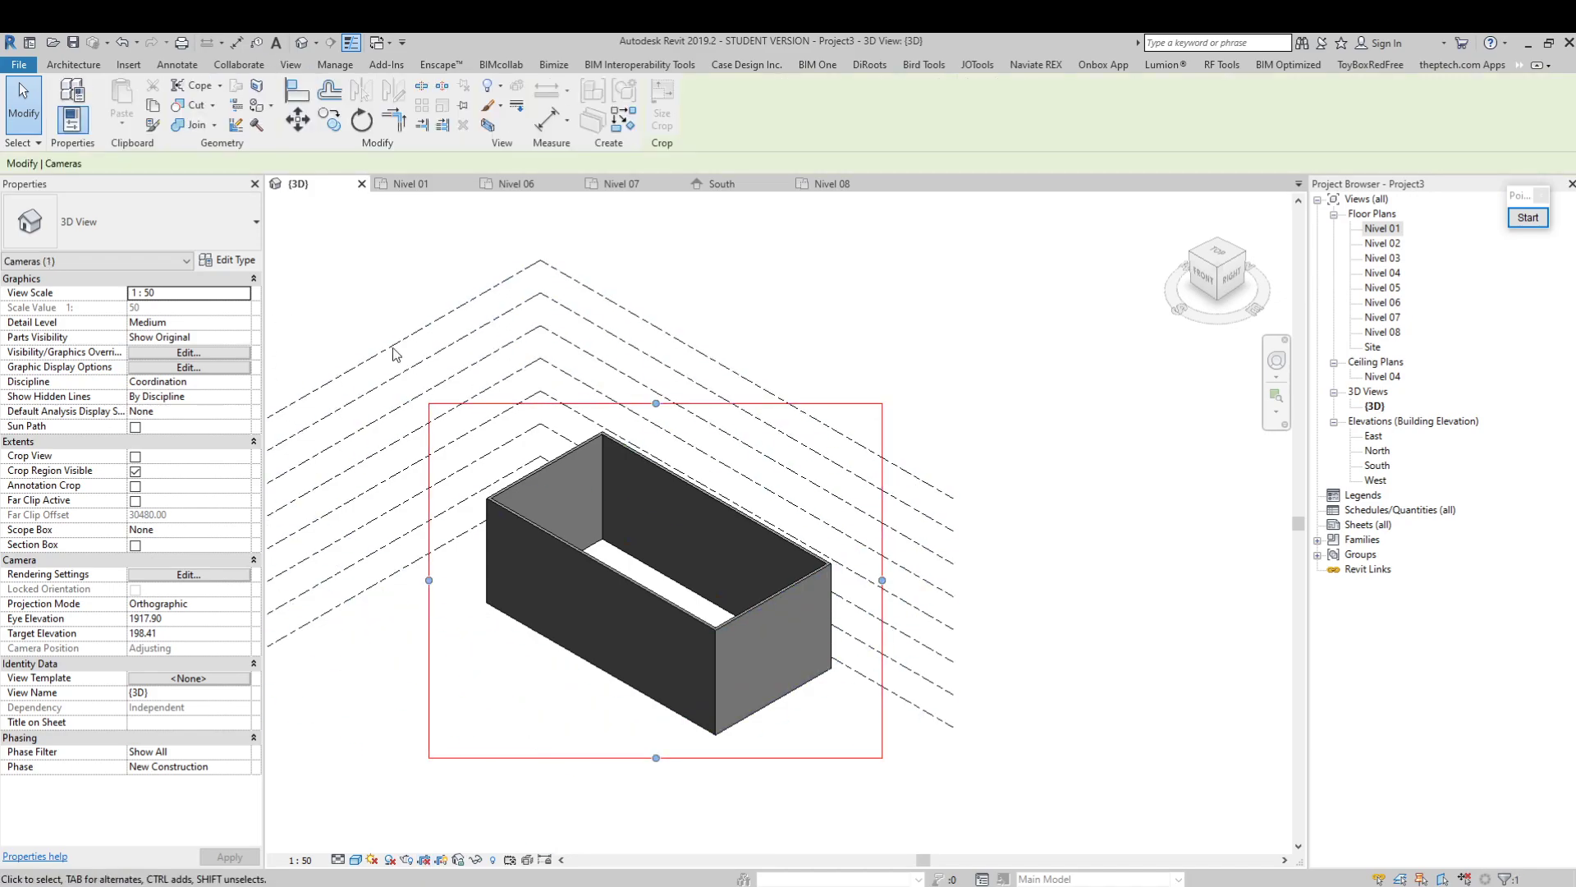
pyautogui.click(423, 861)
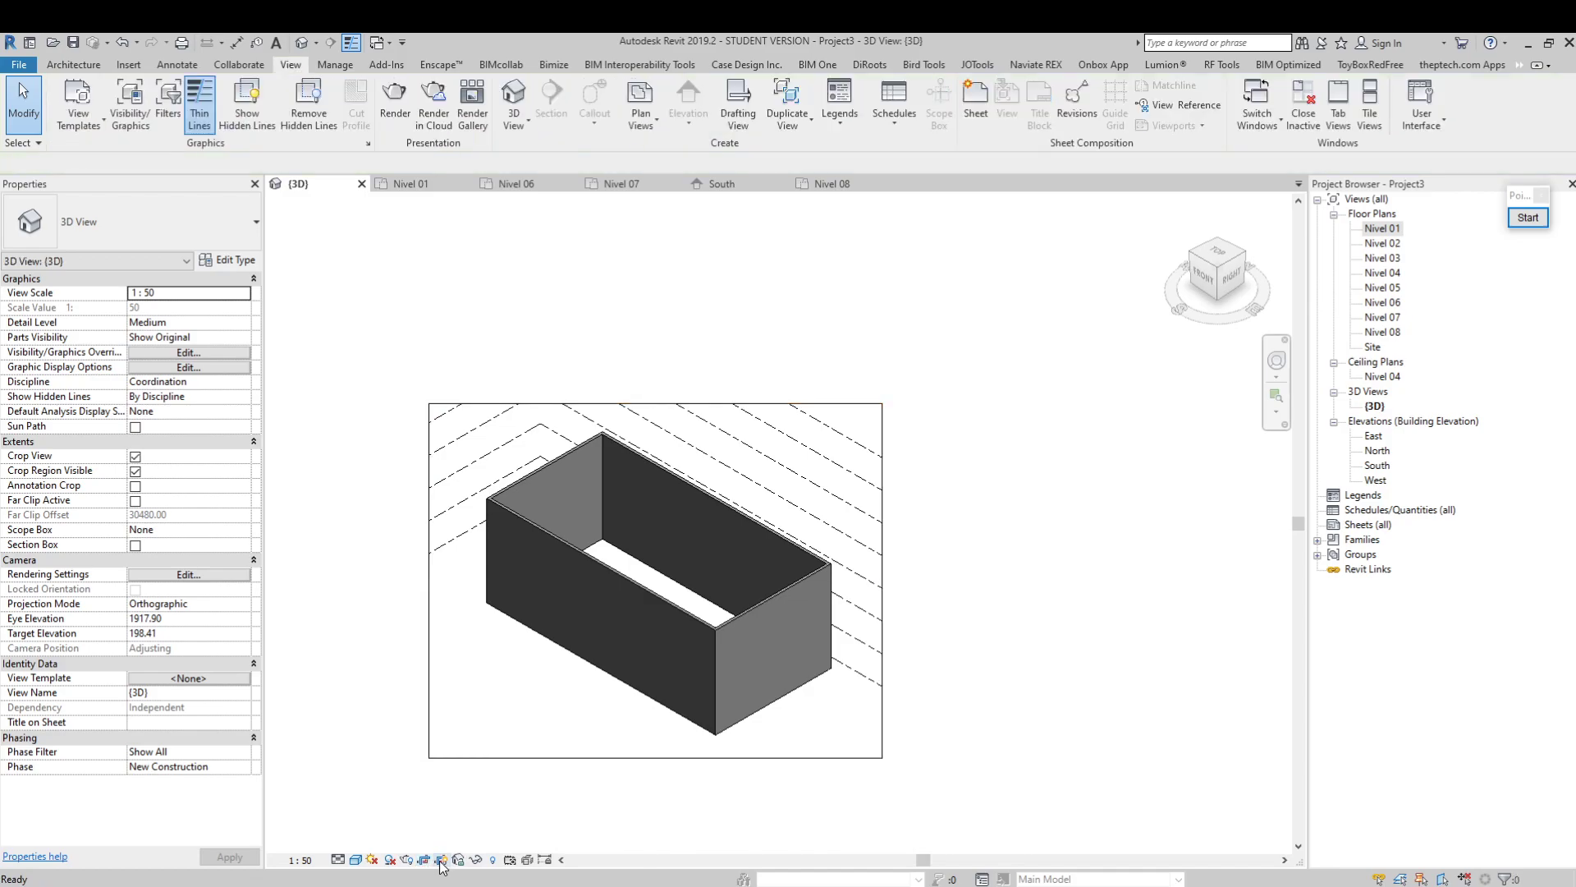
# Turn off Crop View and hide the crop region in the 3D view
pyautogui.click(440, 860)
pyautogui.click(441, 860)
pyautogui.click(422, 859)
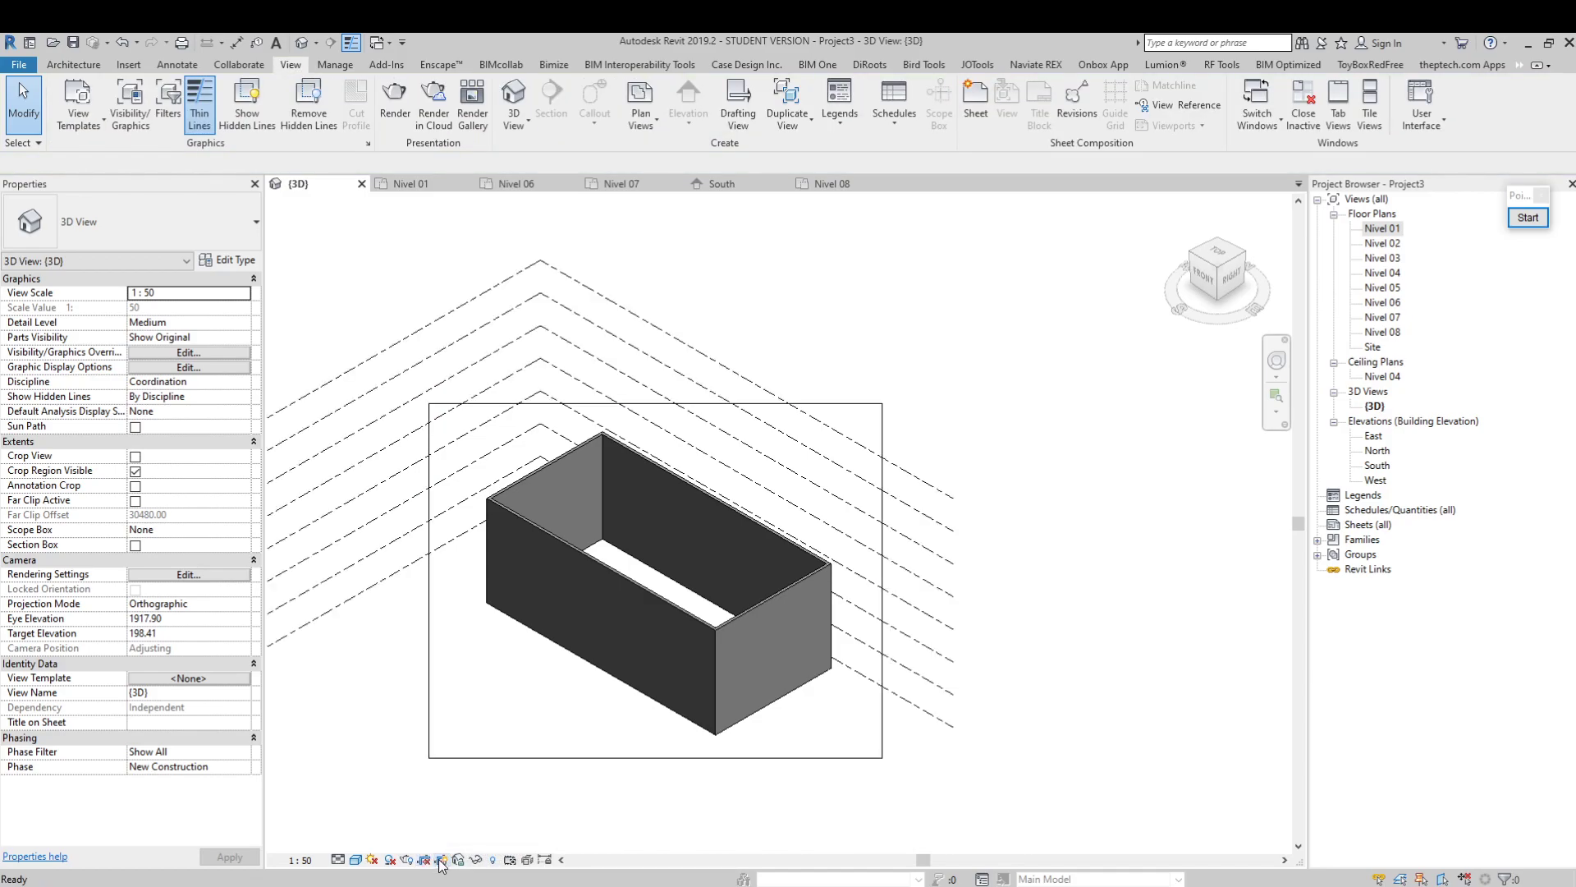
pyautogui.click(441, 859)
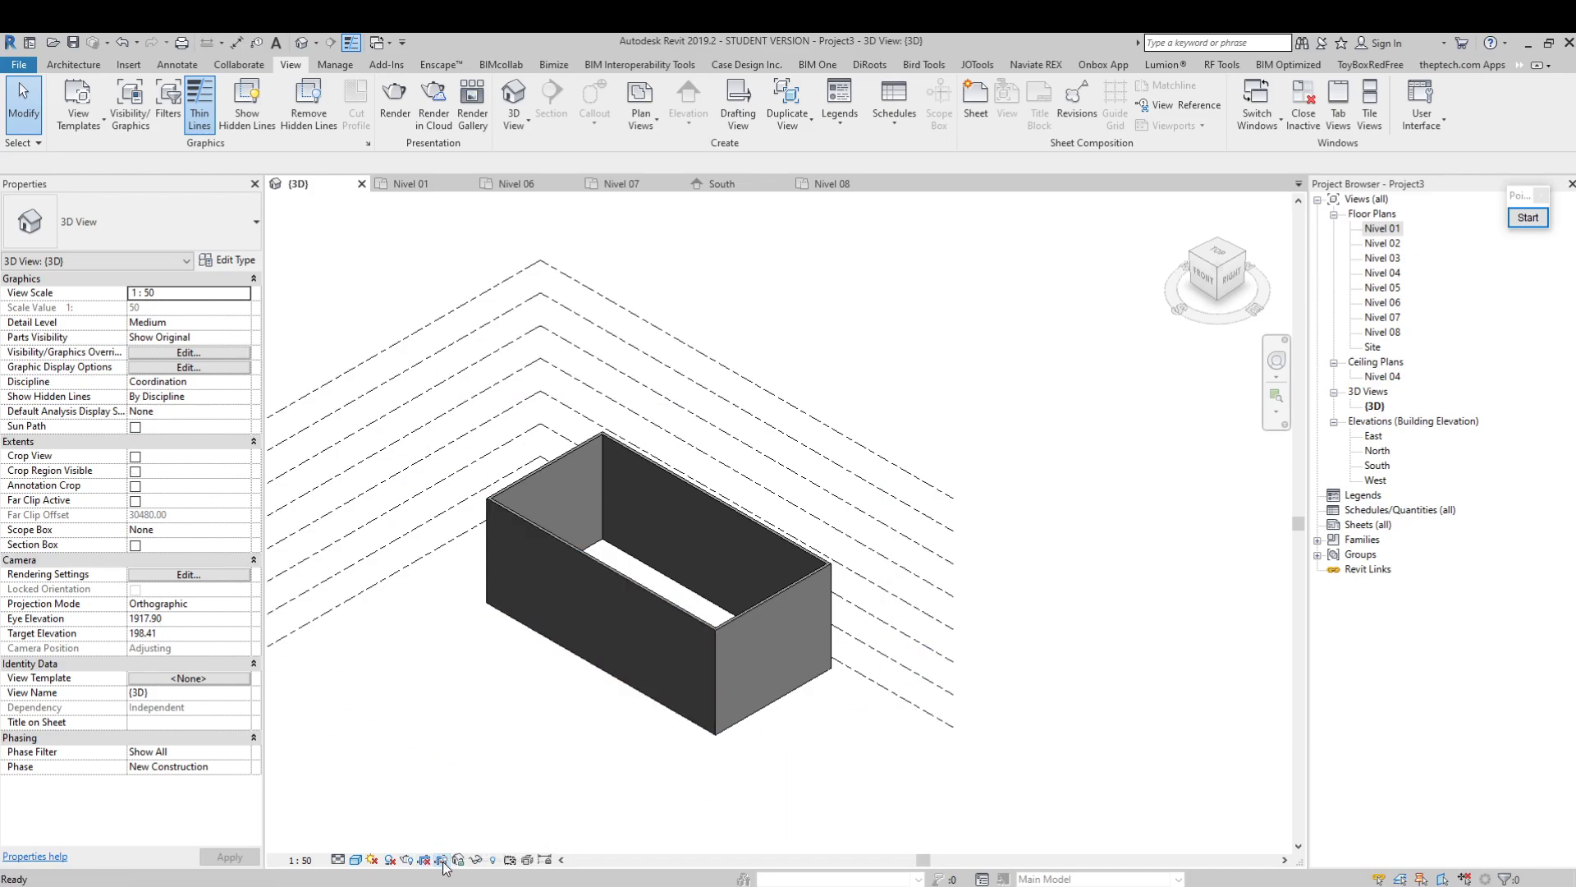
# Save the default 3D view's orientation and lock the view, renaming it 3d
pyautogui.moveTo(501, 597); pyautogui.dragTo(522, 585, button='middle')
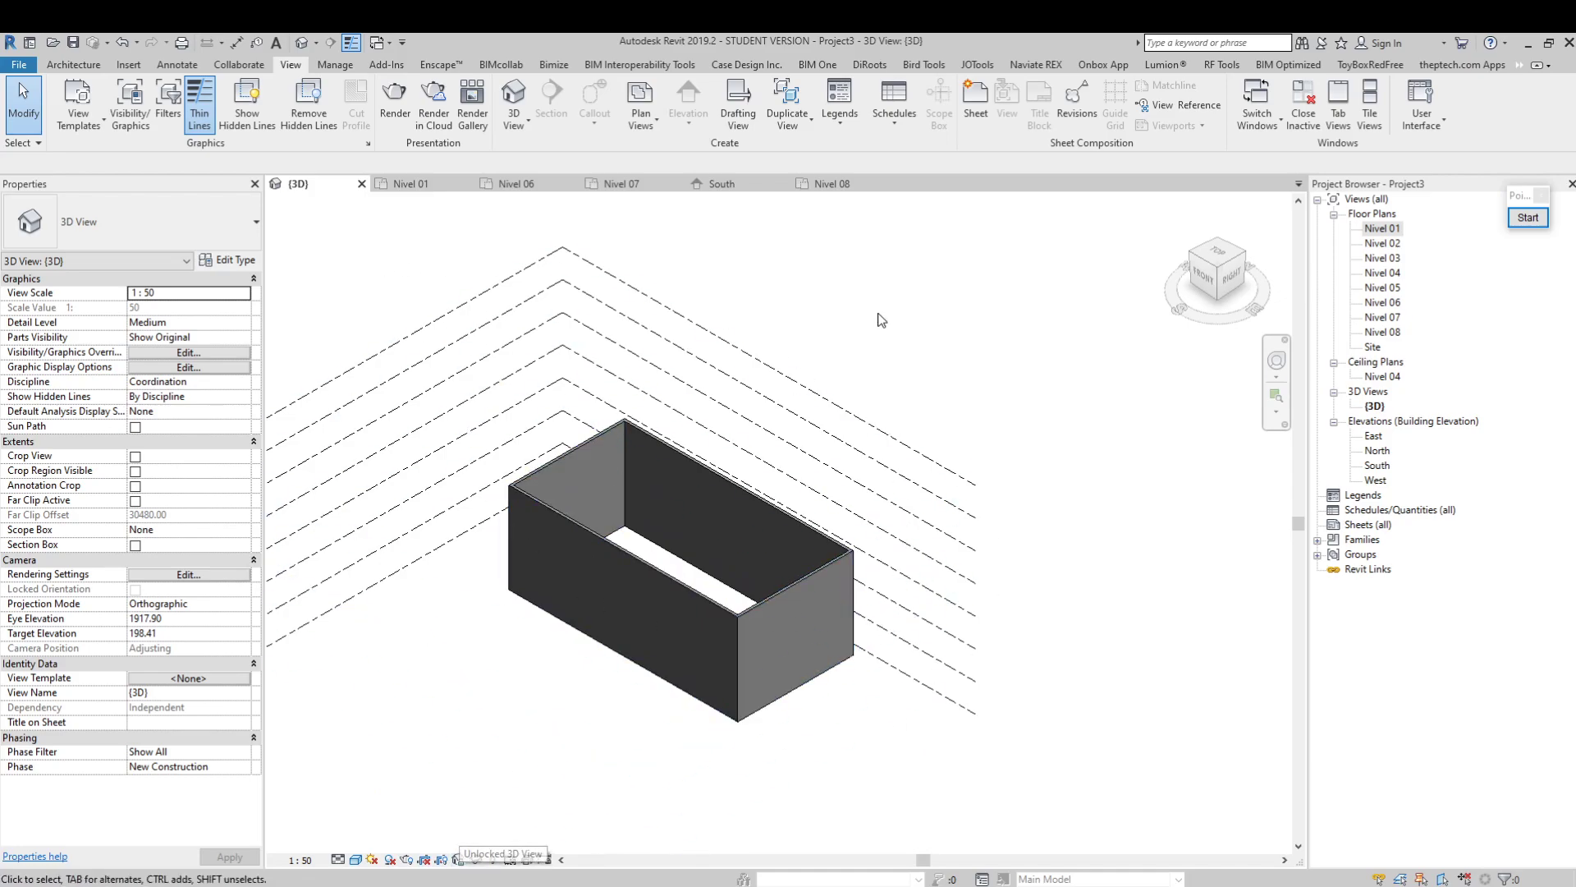
pyautogui.moveTo(846, 563); pyautogui.dragTo(819, 558, button='middle')
pyautogui.click(459, 859)
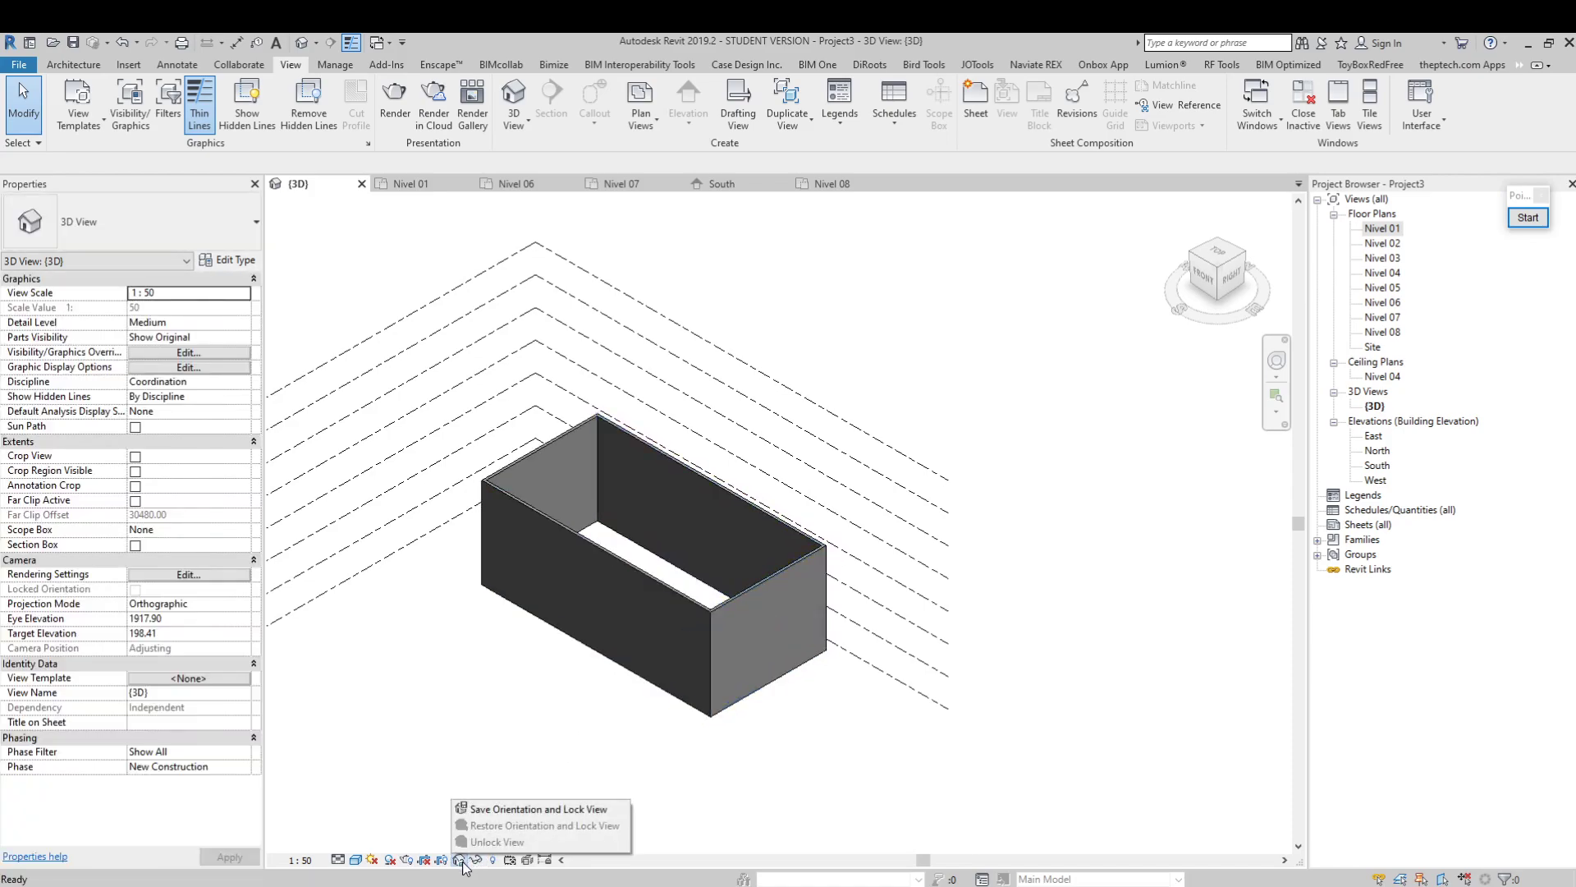
pyautogui.click(516, 809)
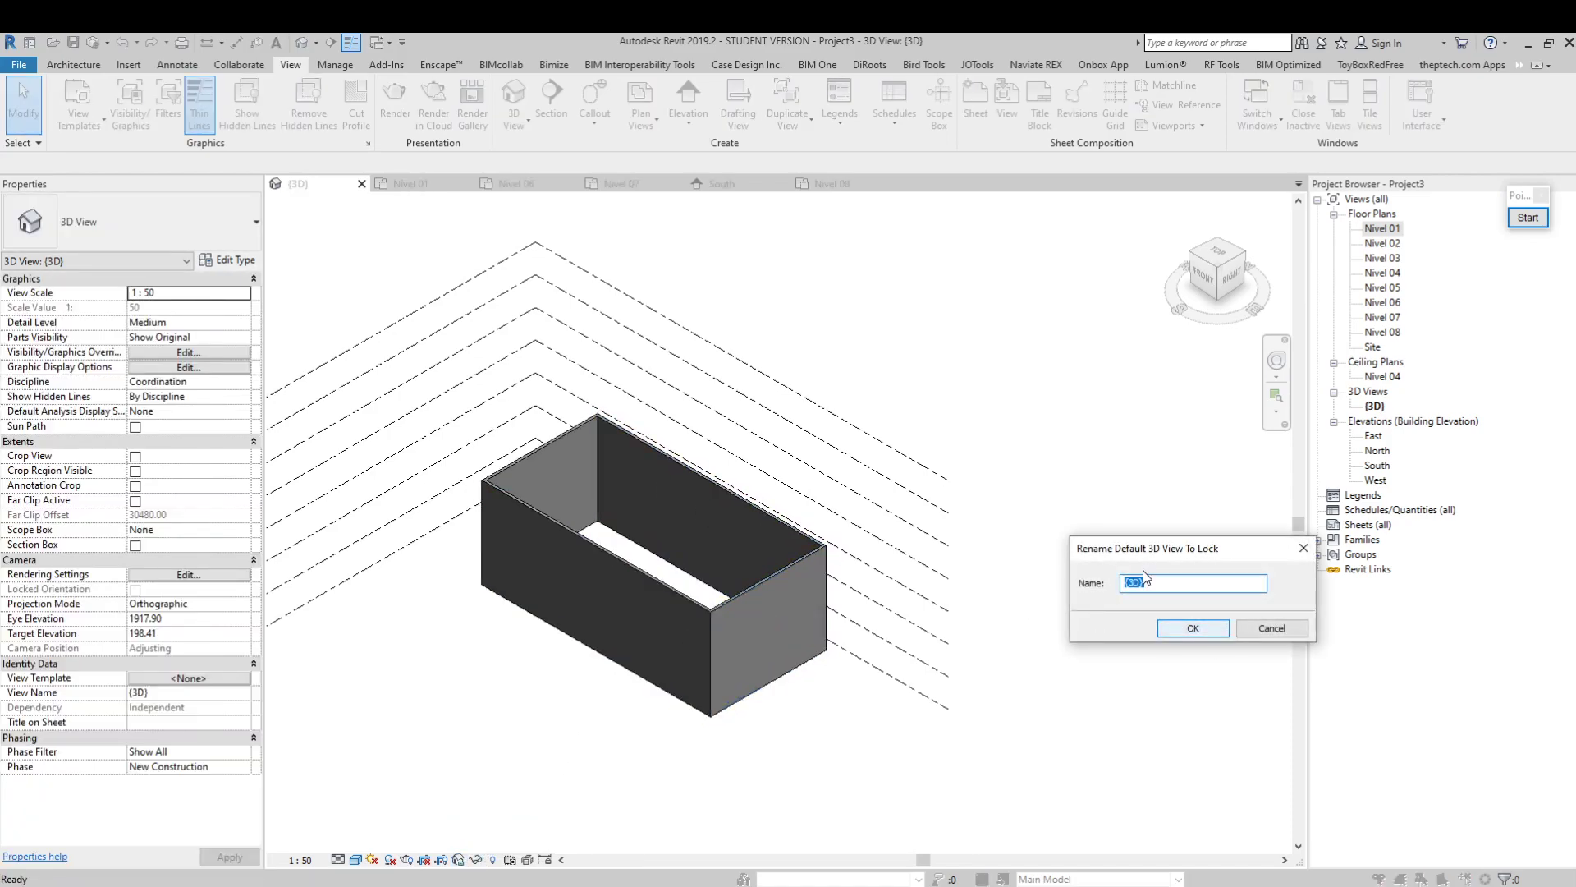
pyautogui.click(1204, 628)
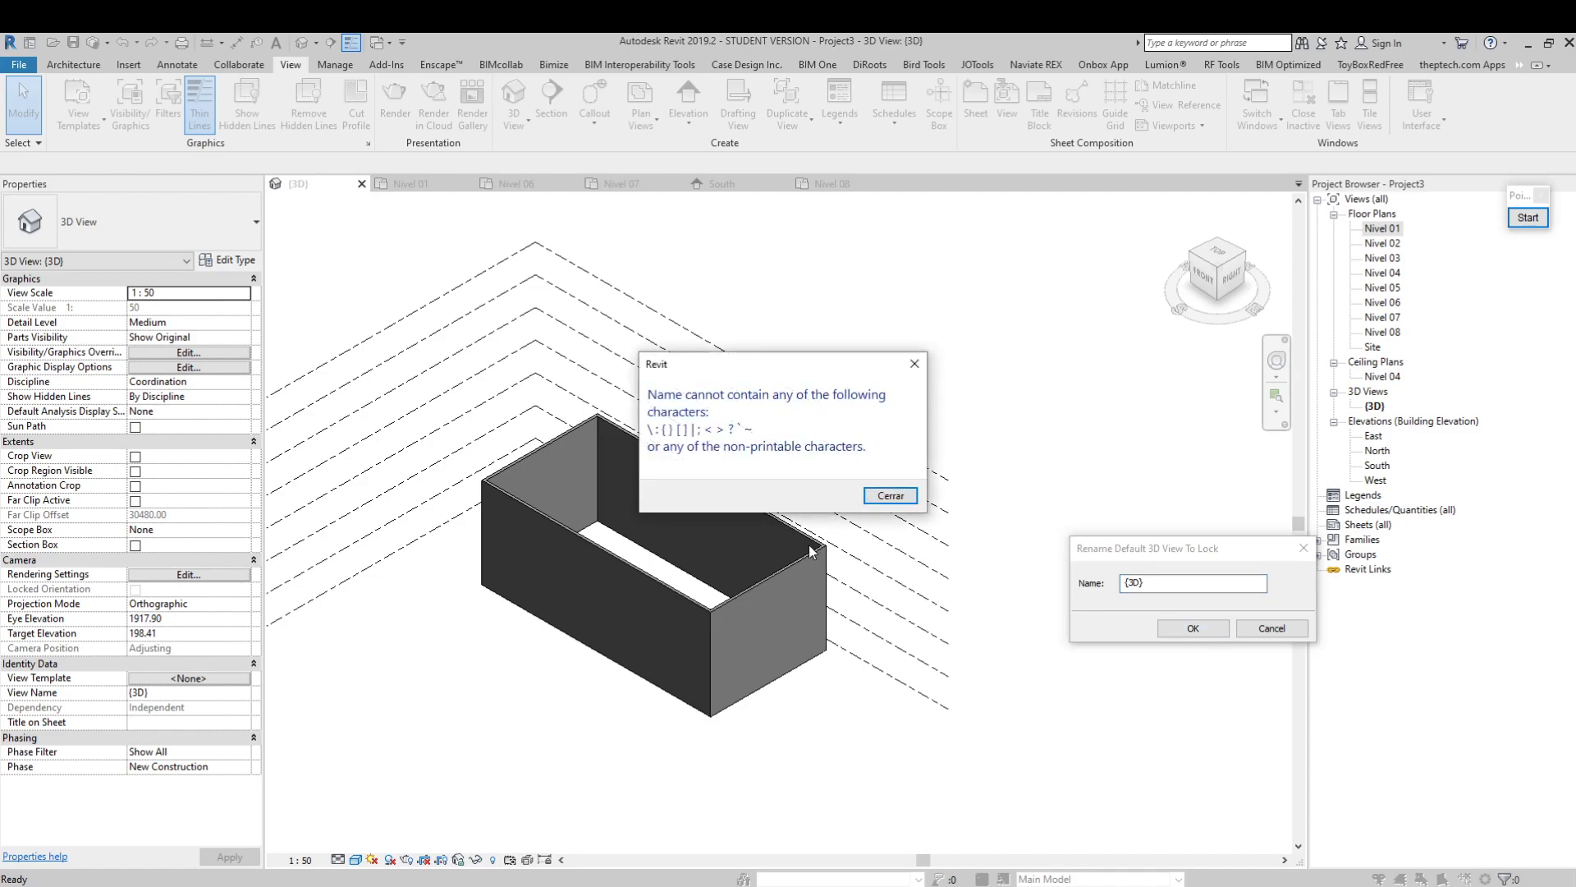
pyautogui.click(906, 497)
pyautogui.click(1155, 584)
pyautogui.write('3d')
pyautogui.click(1192, 628)
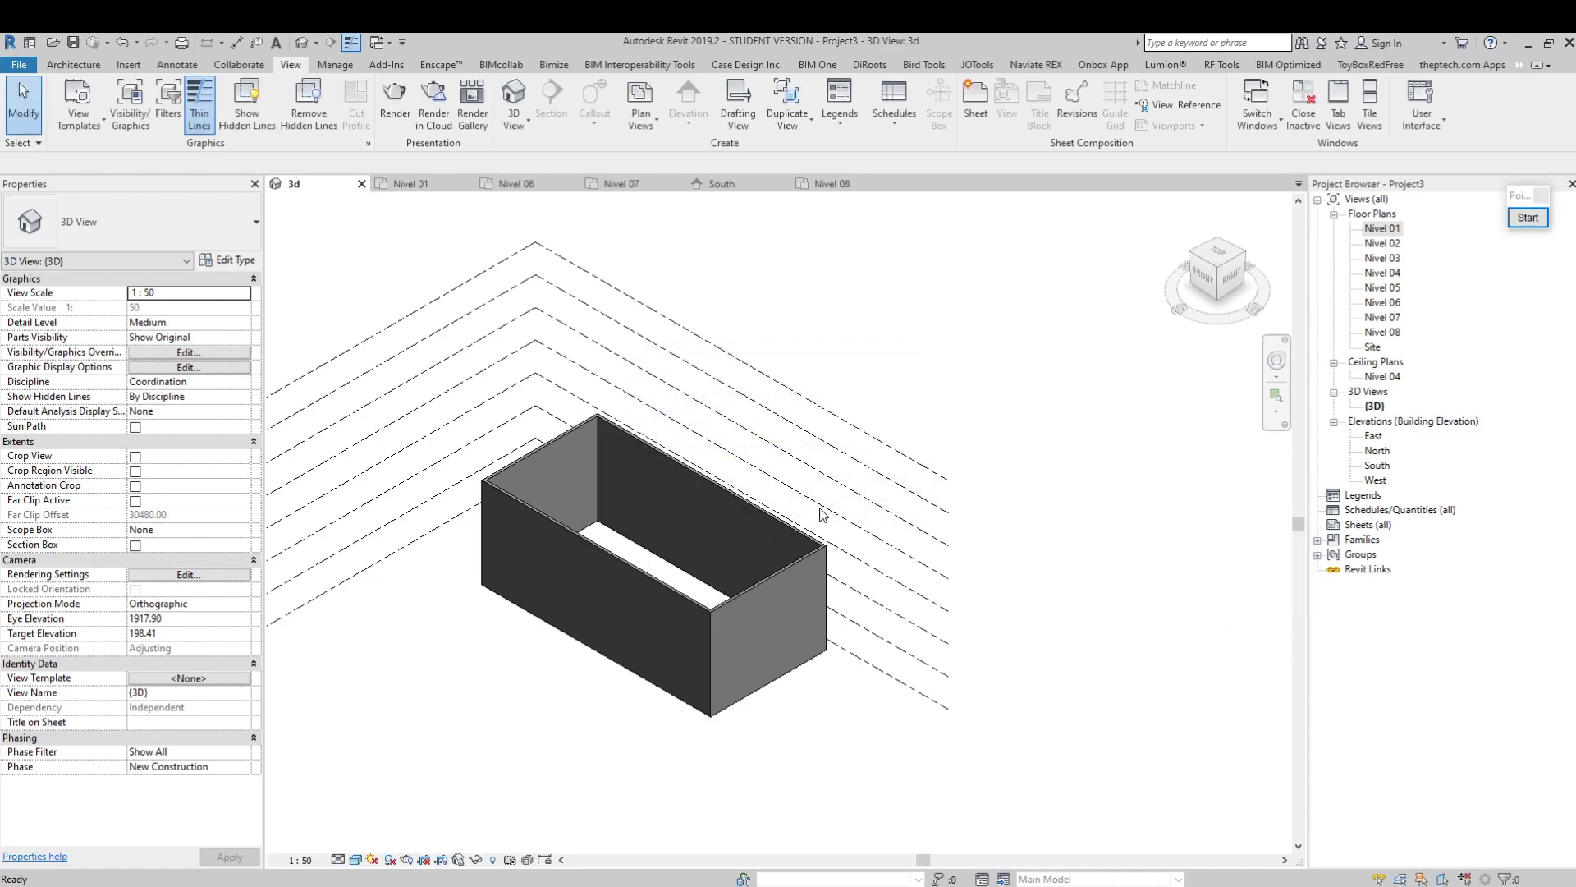
# Unlock the 3d view so that its orientation can be changed again
pyautogui.moveTo(946, 593); pyautogui.dragTo(874, 627, button='middle')
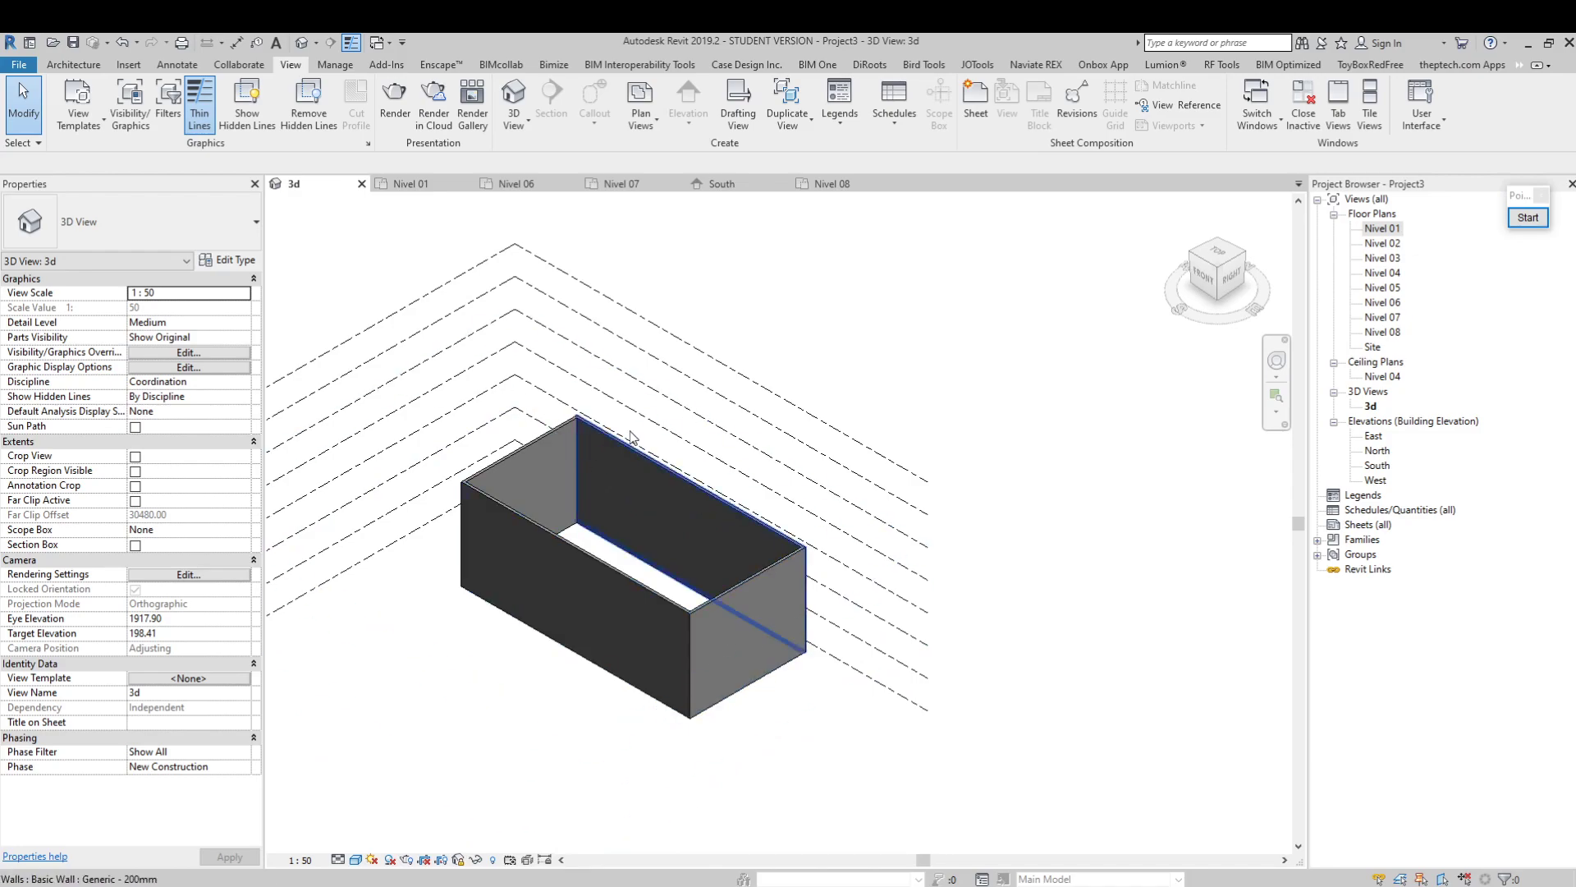
pyautogui.moveTo(545, 573); pyautogui.dragTo(581, 589, button='middle')
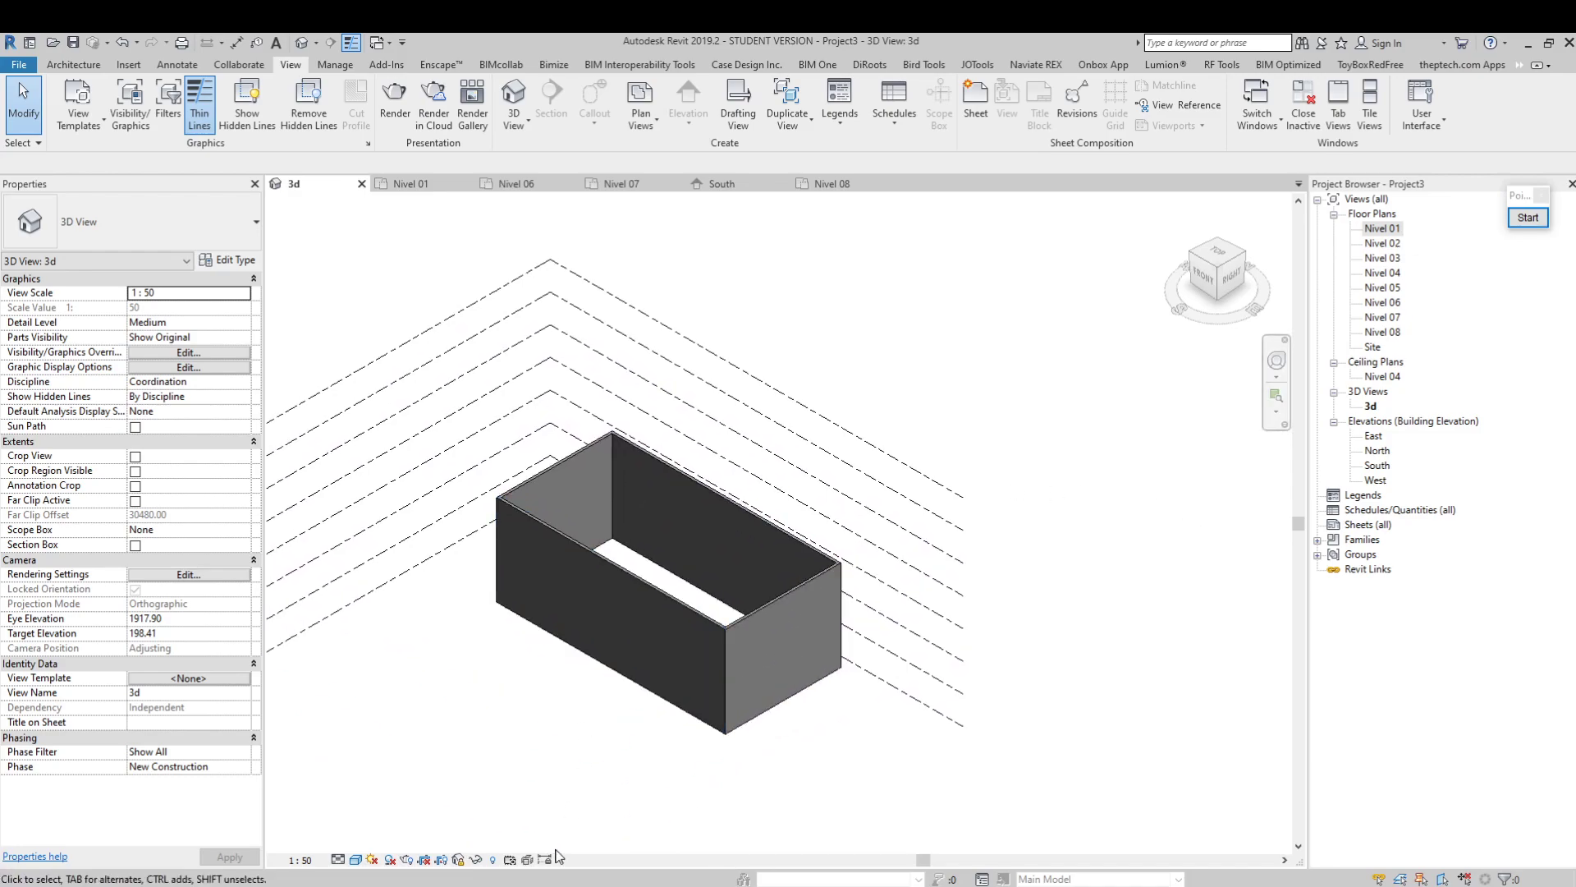
pyautogui.click(458, 859)
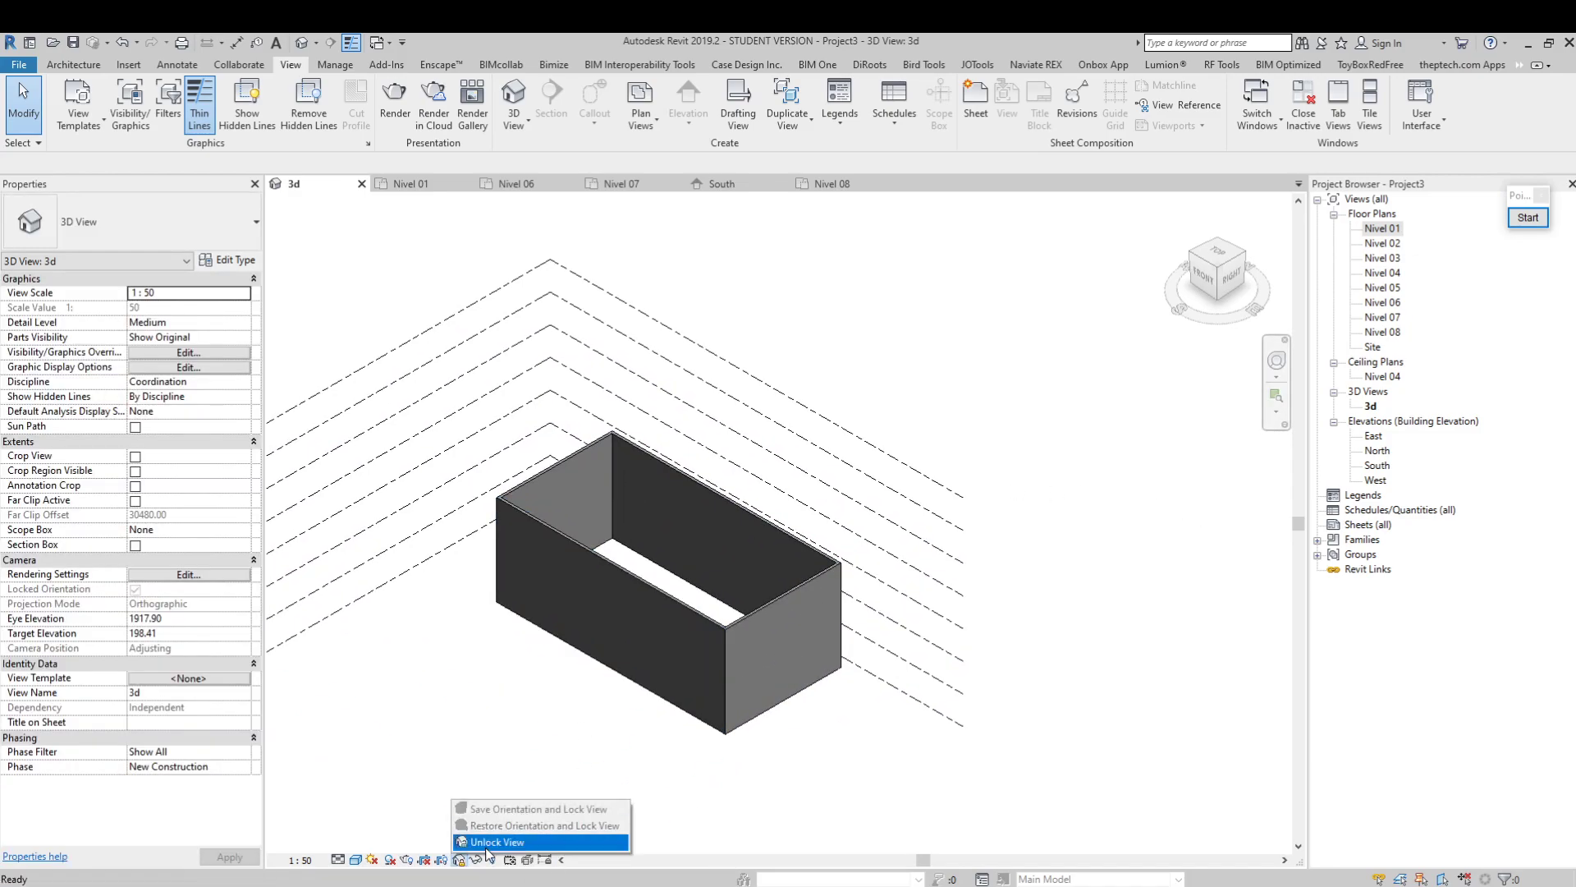
pyautogui.click(488, 845)
pyautogui.scroll(2, 675, 667)
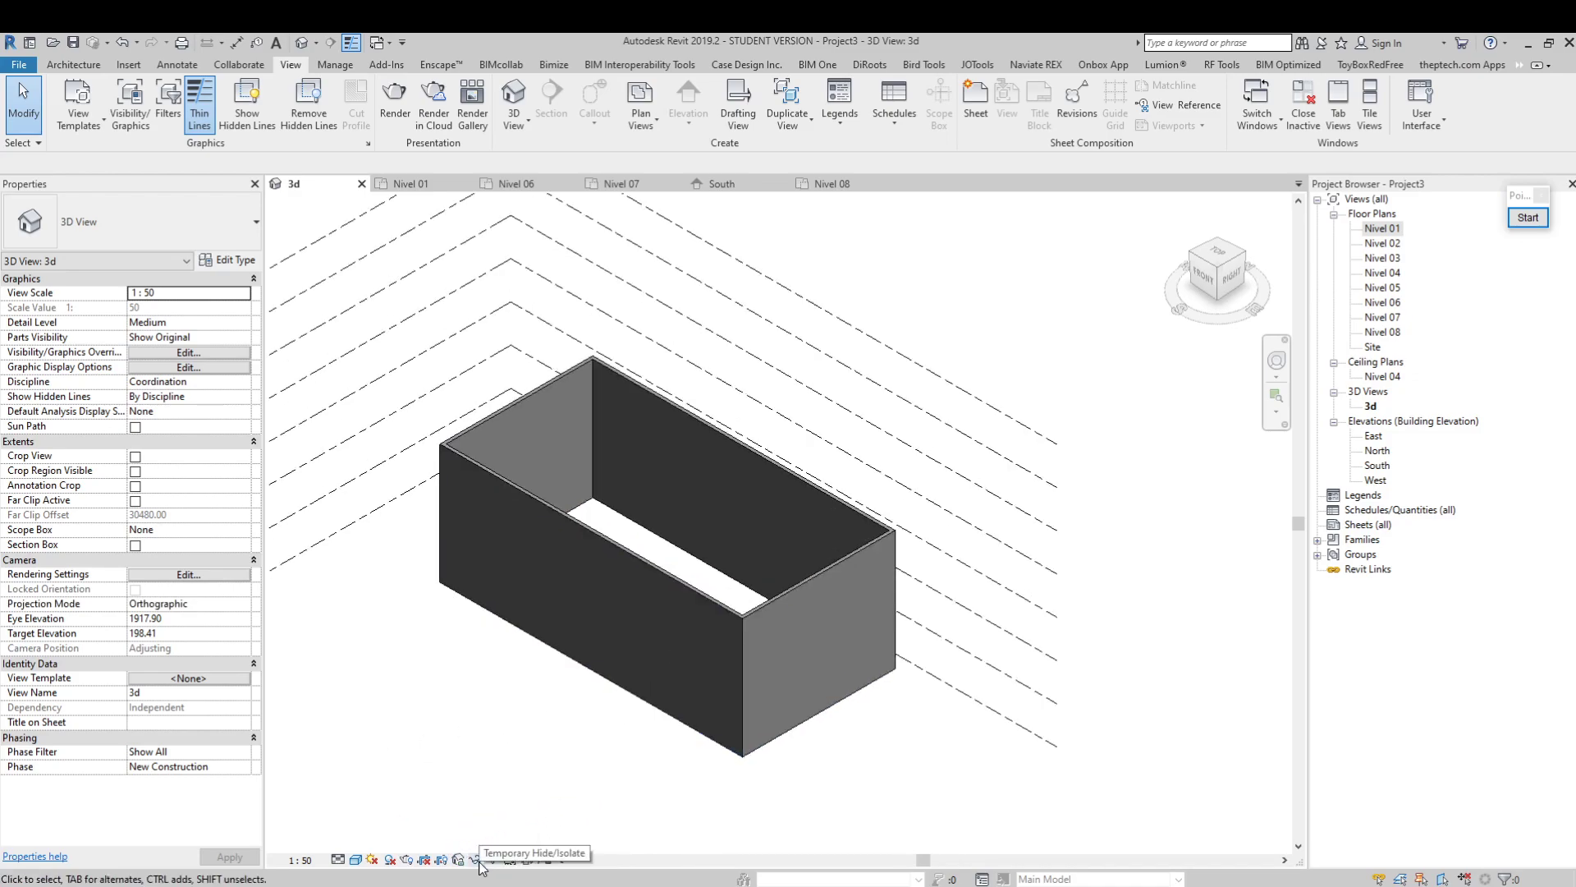
# Temporarily isolate the front long wall by element and reset the temporary hide/isolate
pyautogui.click(584, 543)
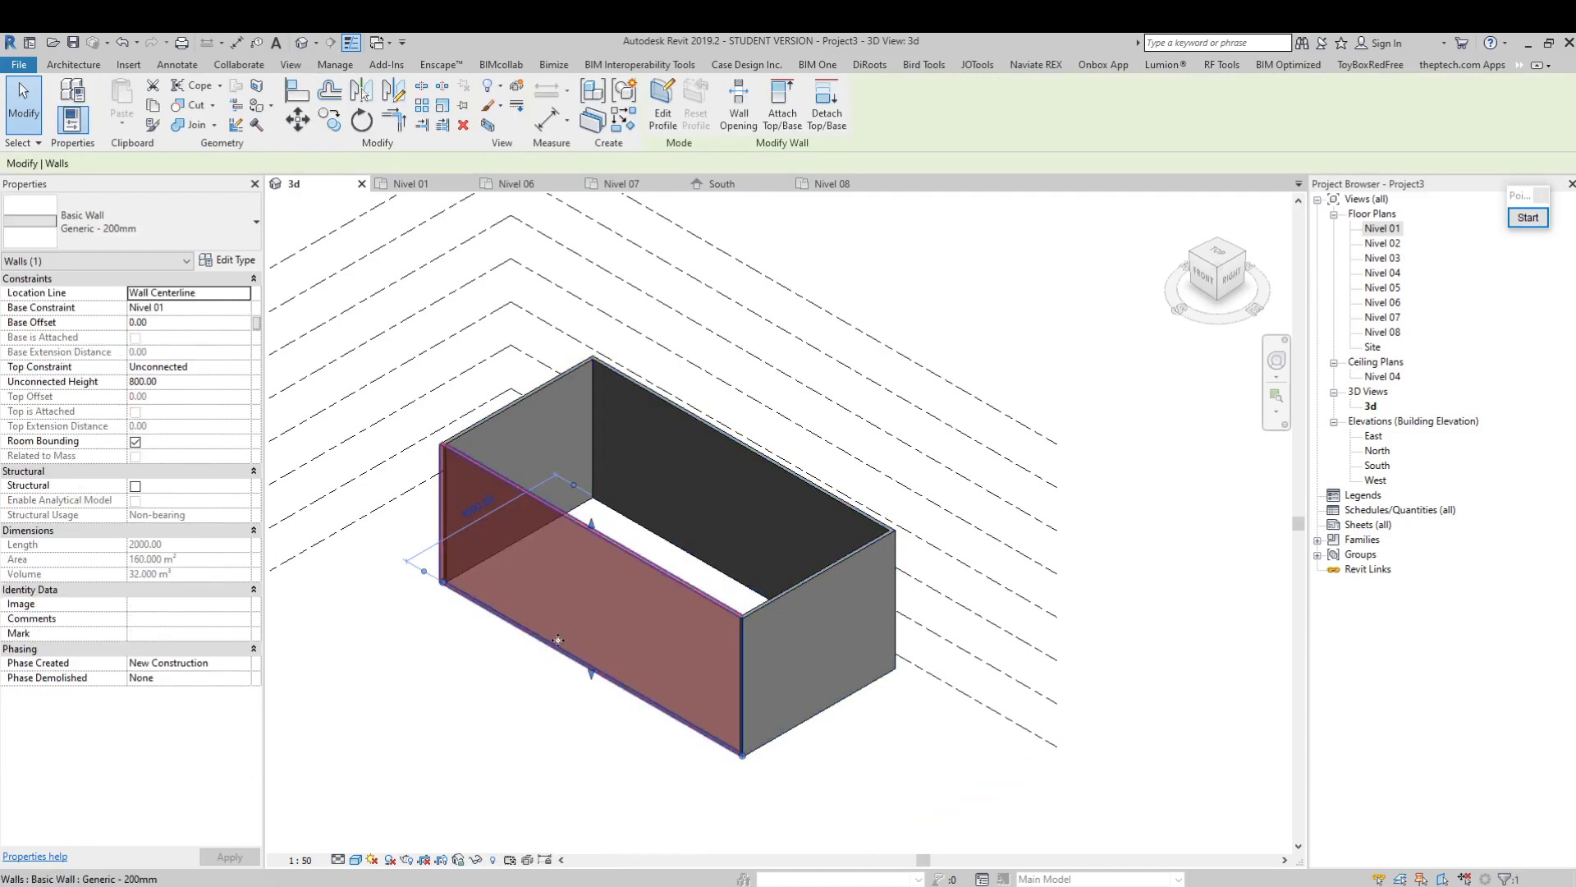
pyautogui.click(478, 862)
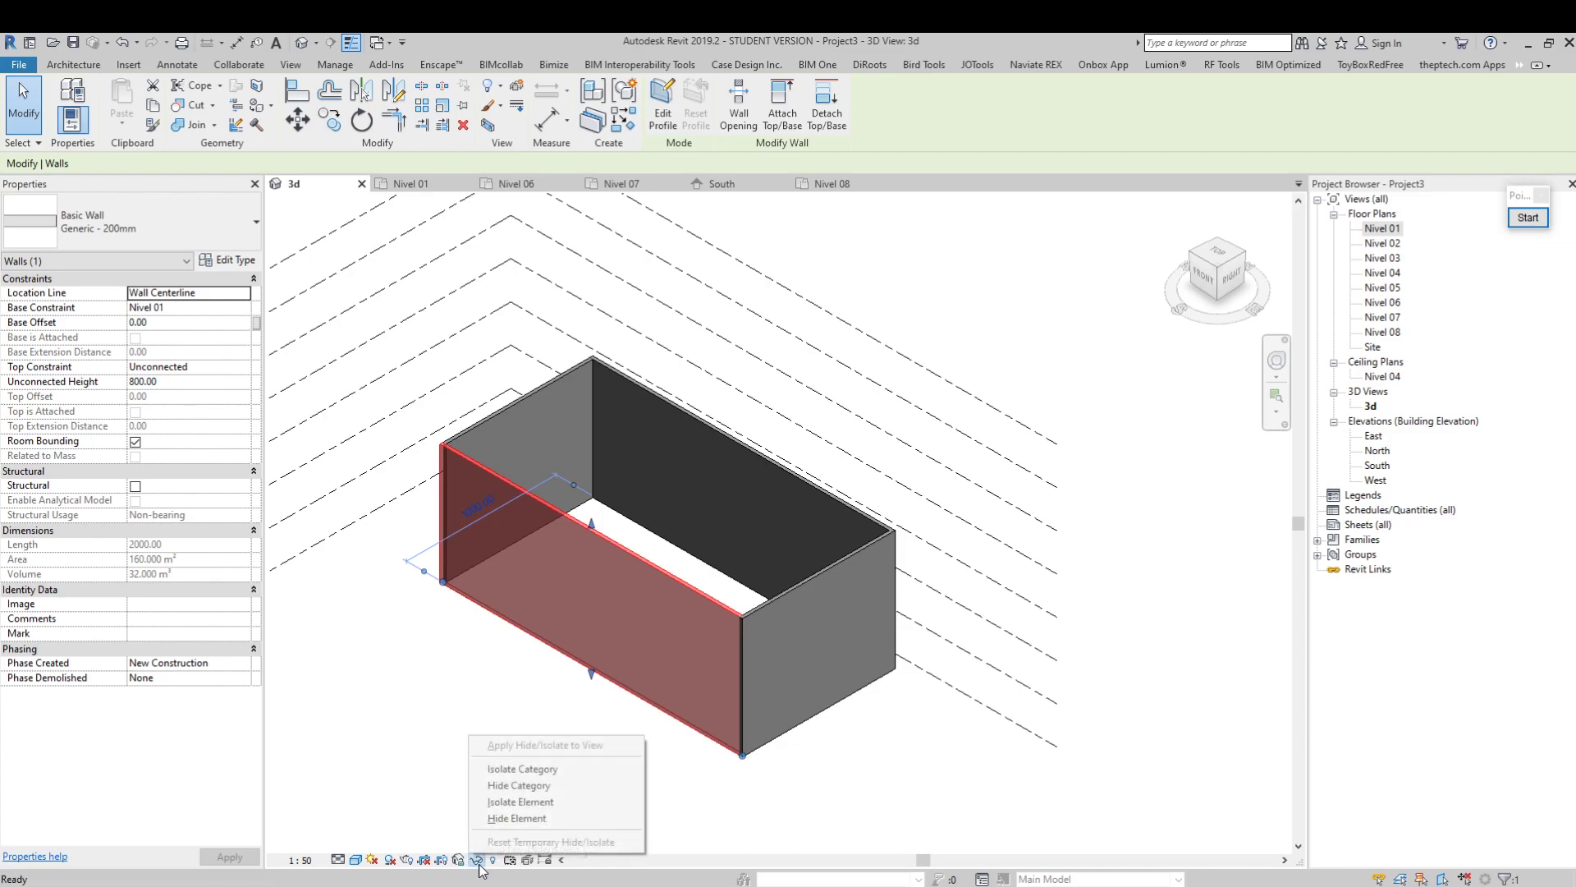
pyautogui.click(524, 801)
pyautogui.press('Escape')
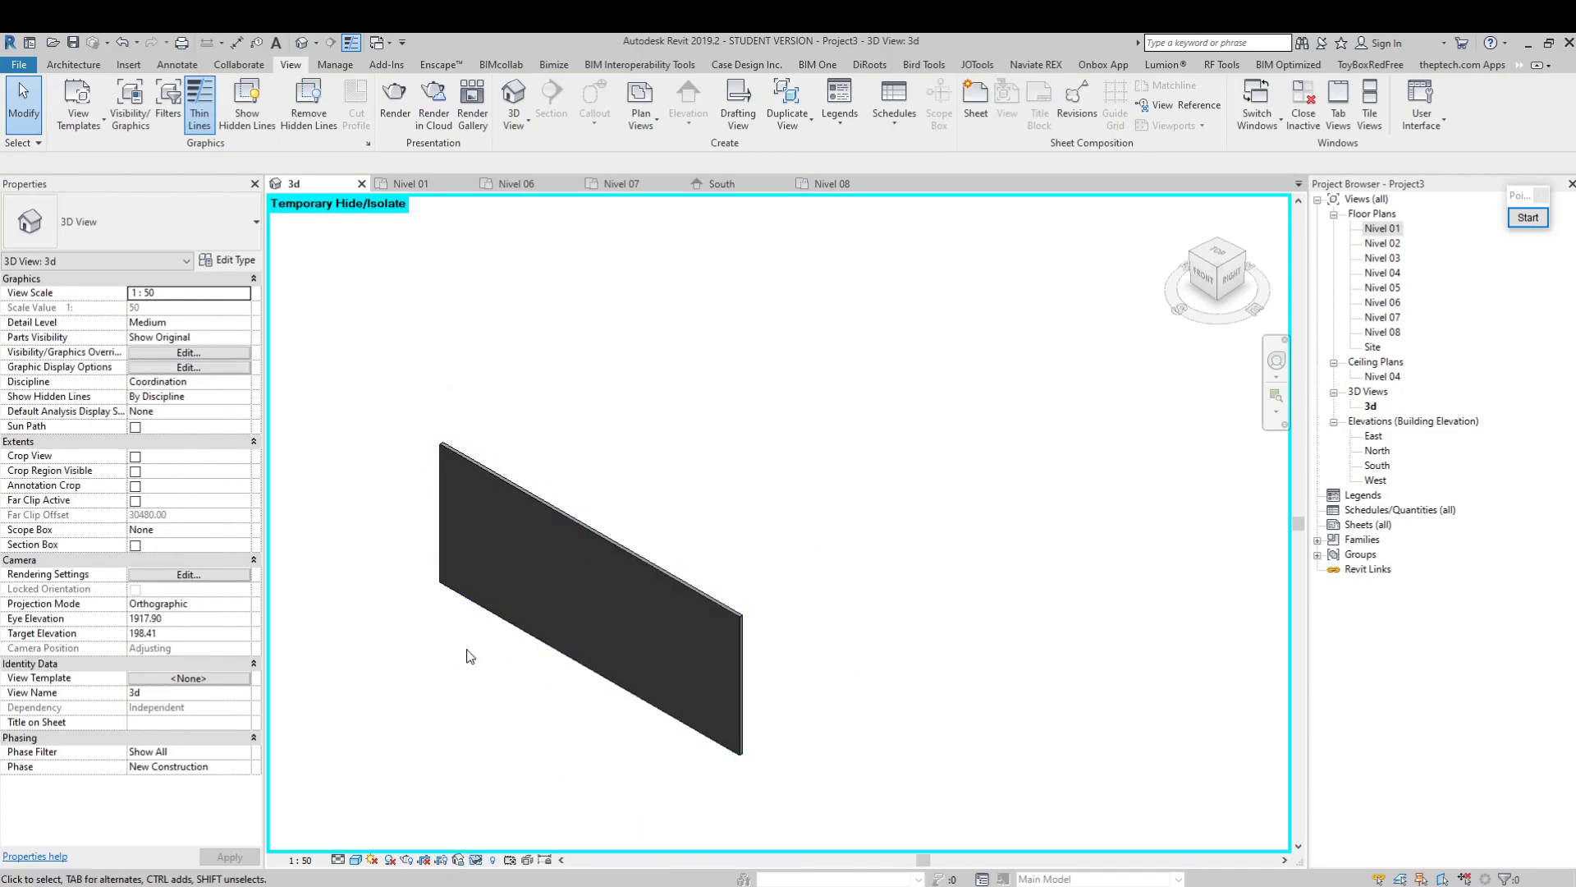
pyautogui.click(476, 861)
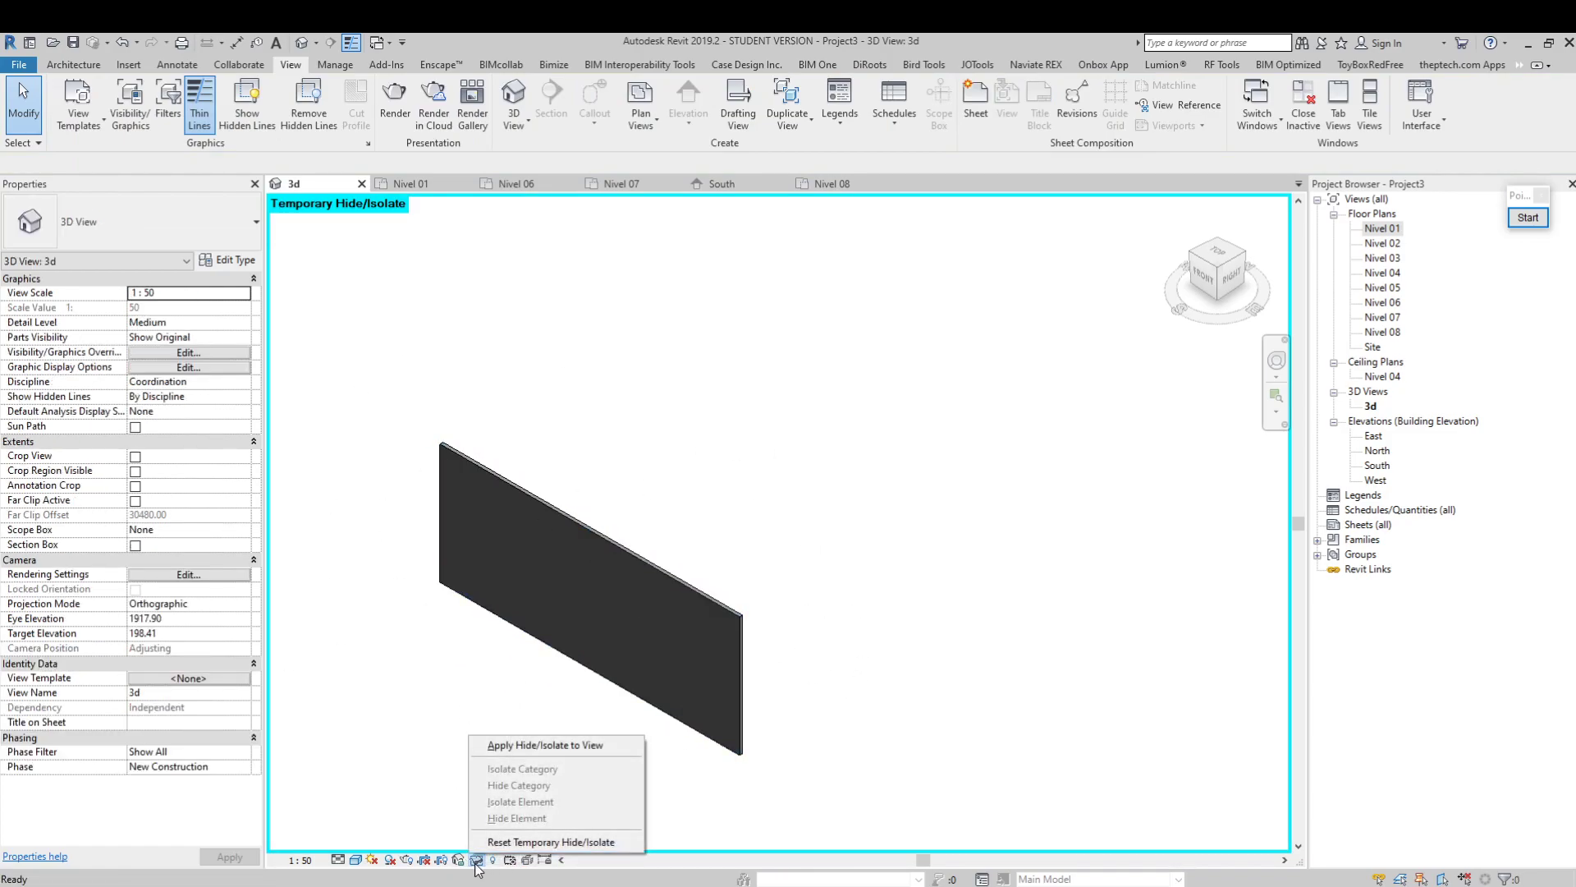
pyautogui.click(526, 842)
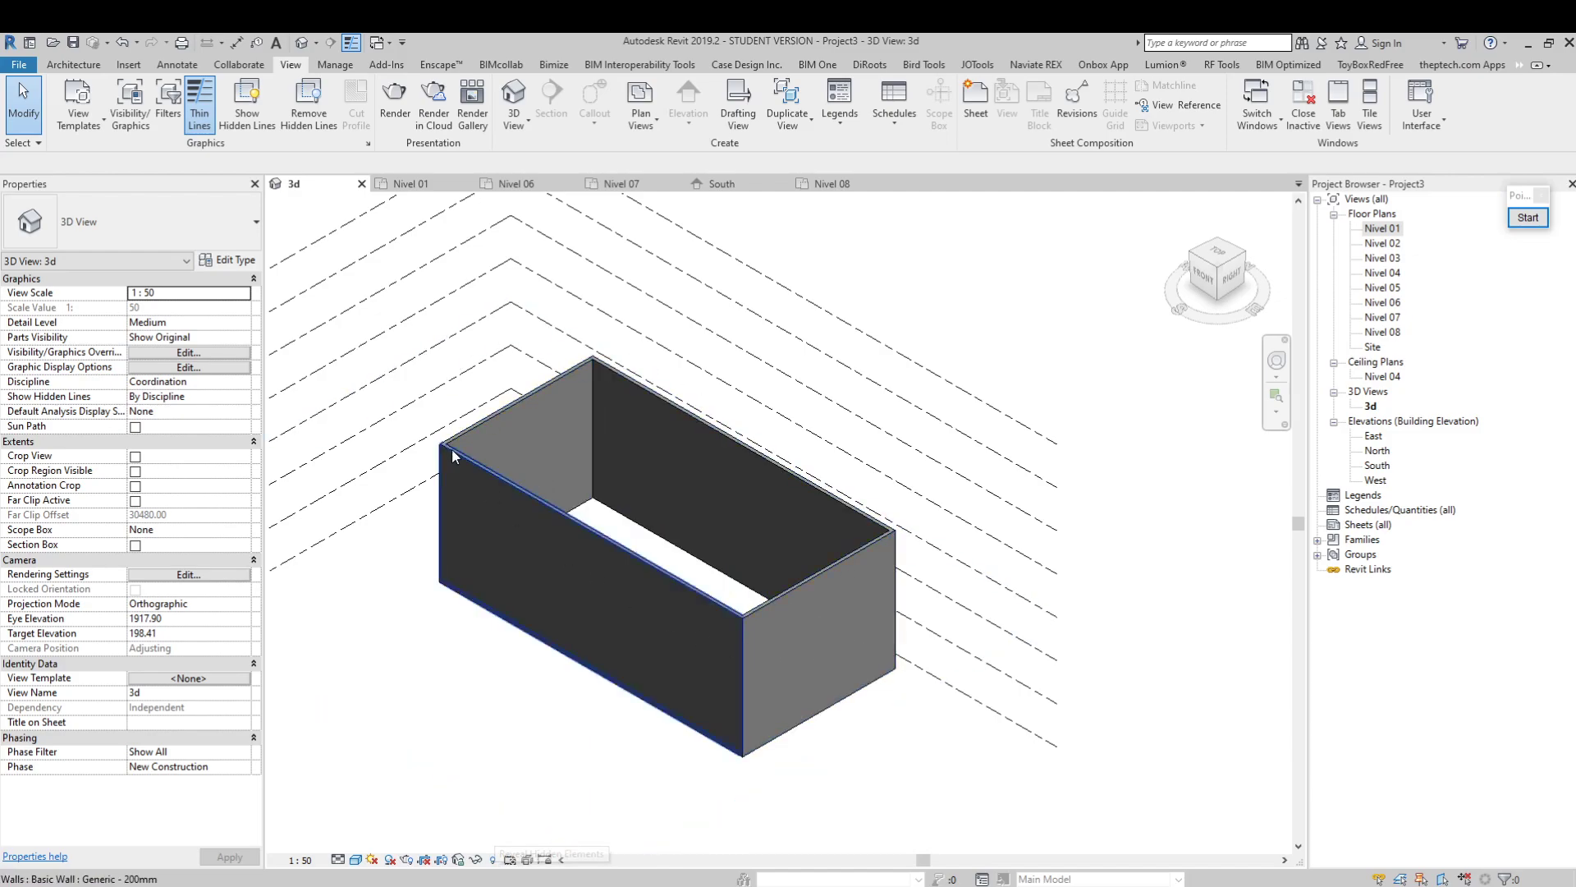
pyautogui.click(571, 532)
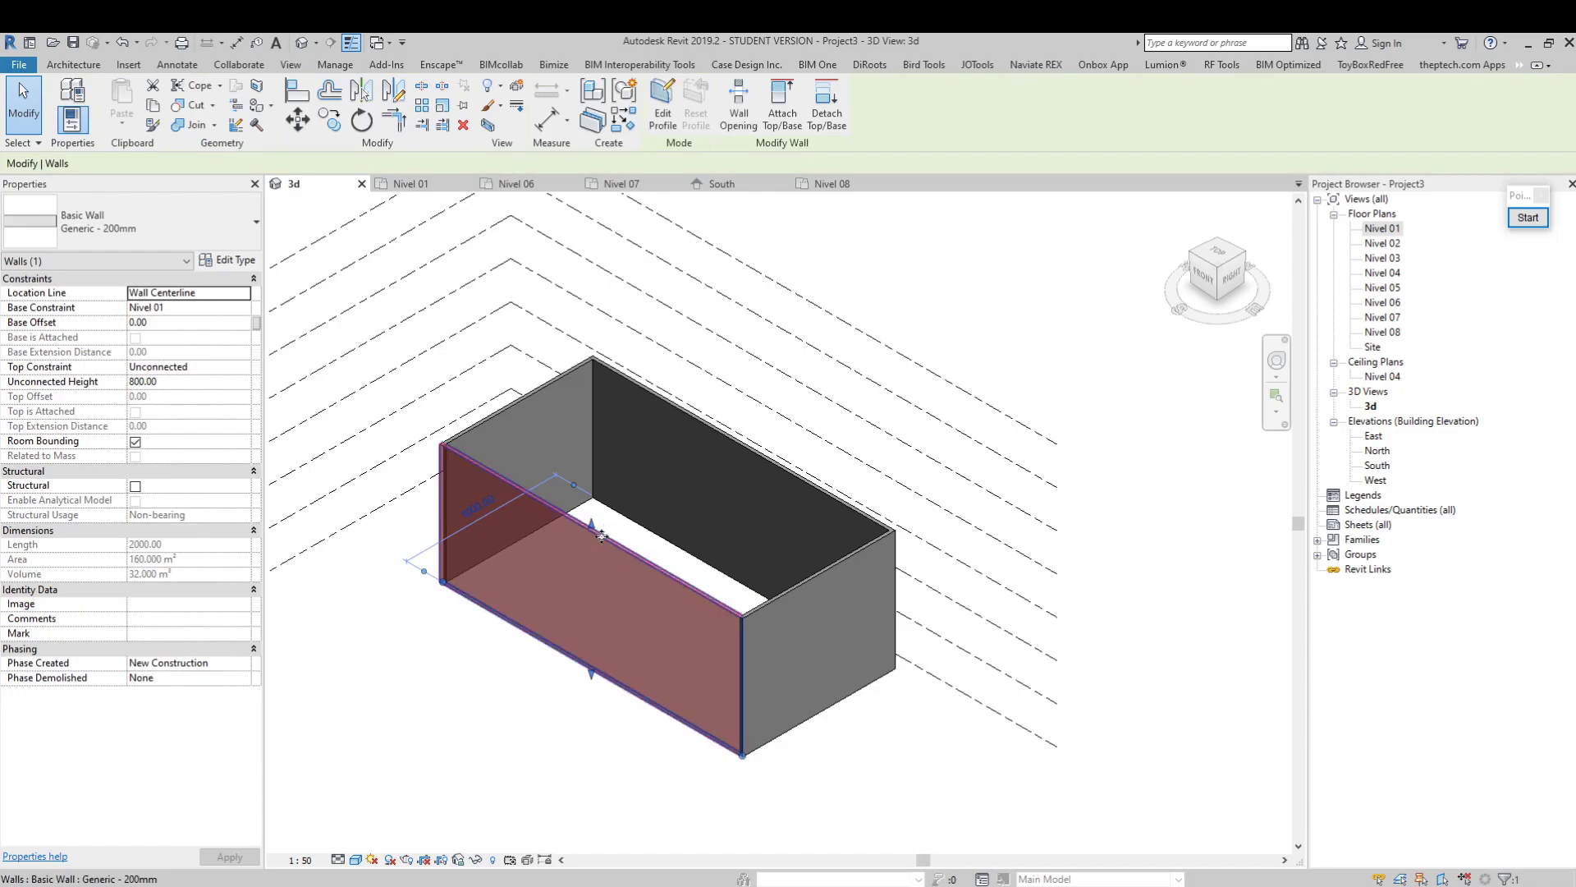
pyautogui.rightClick(602, 536)
pyautogui.moveTo(759, 207)
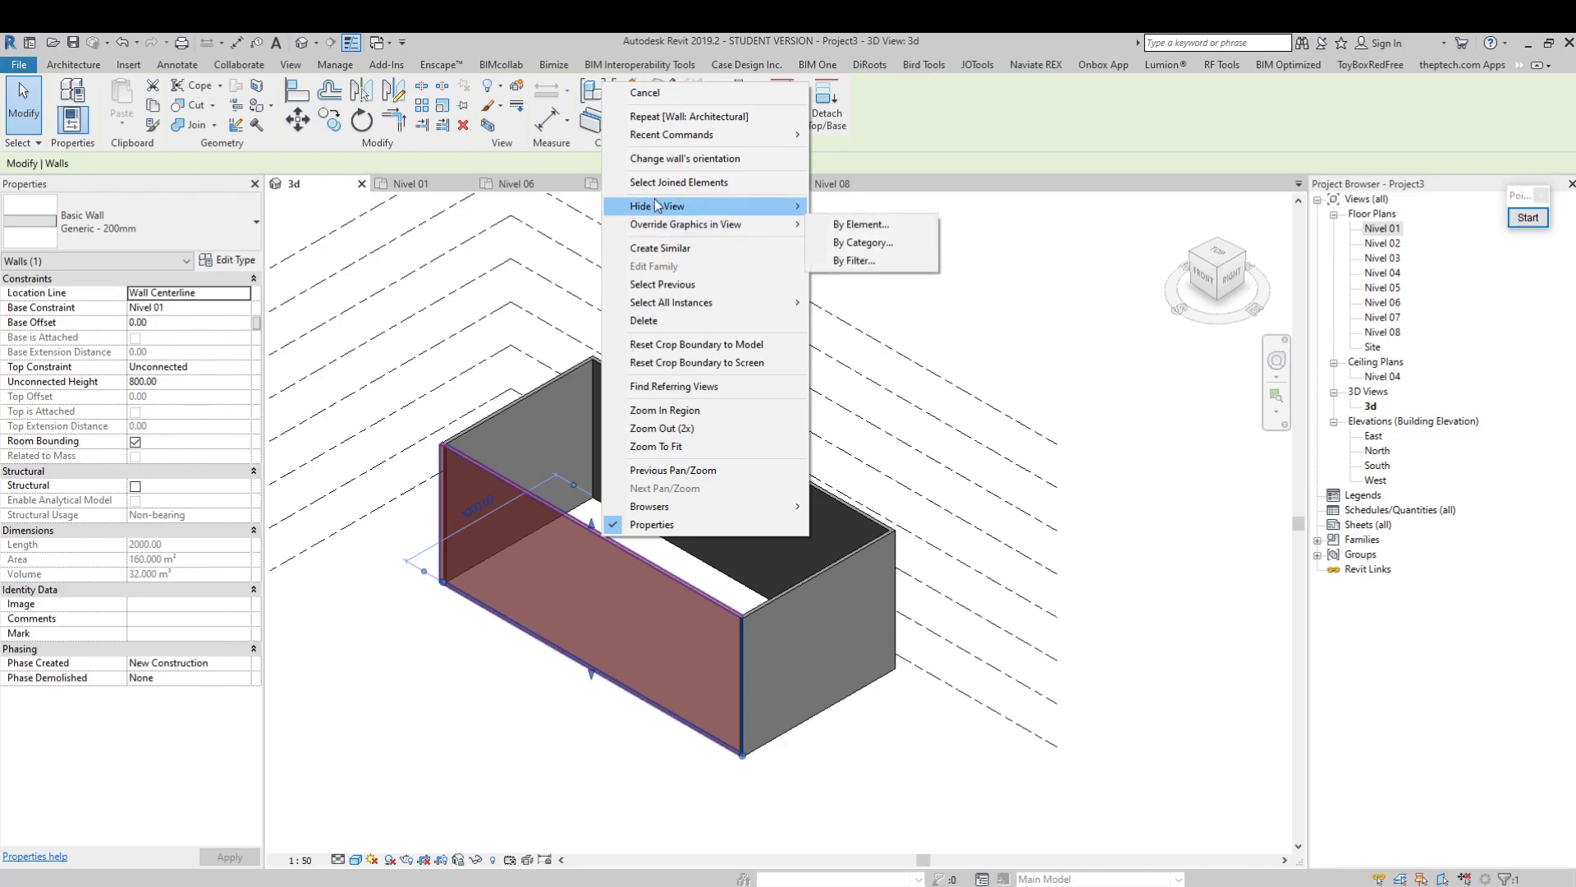
pyautogui.click(964, 285)
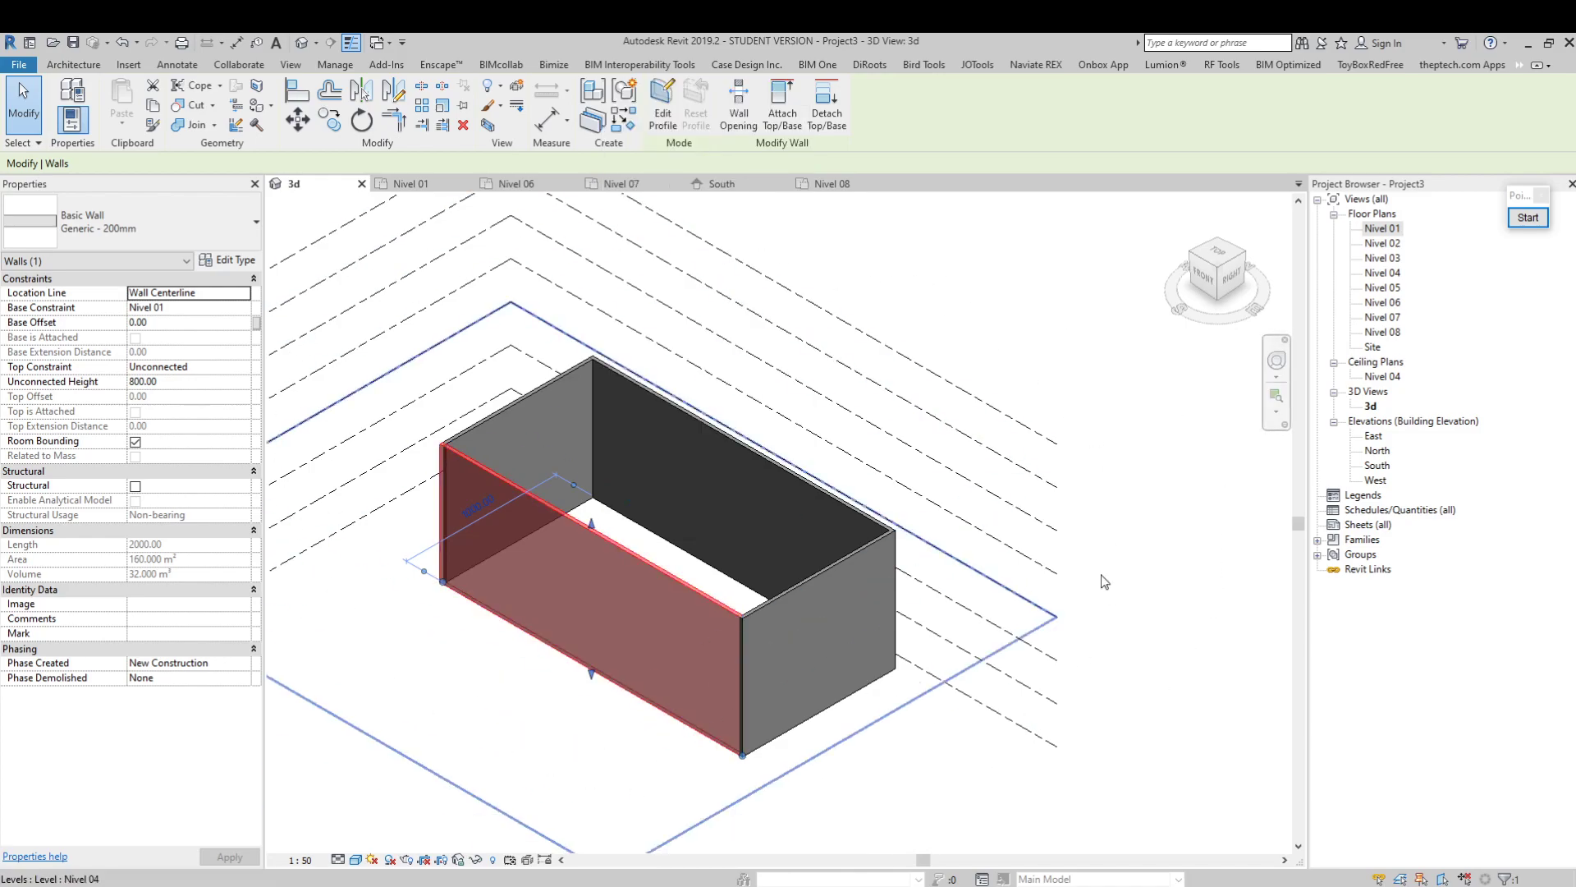
pyautogui.click(1376, 408)
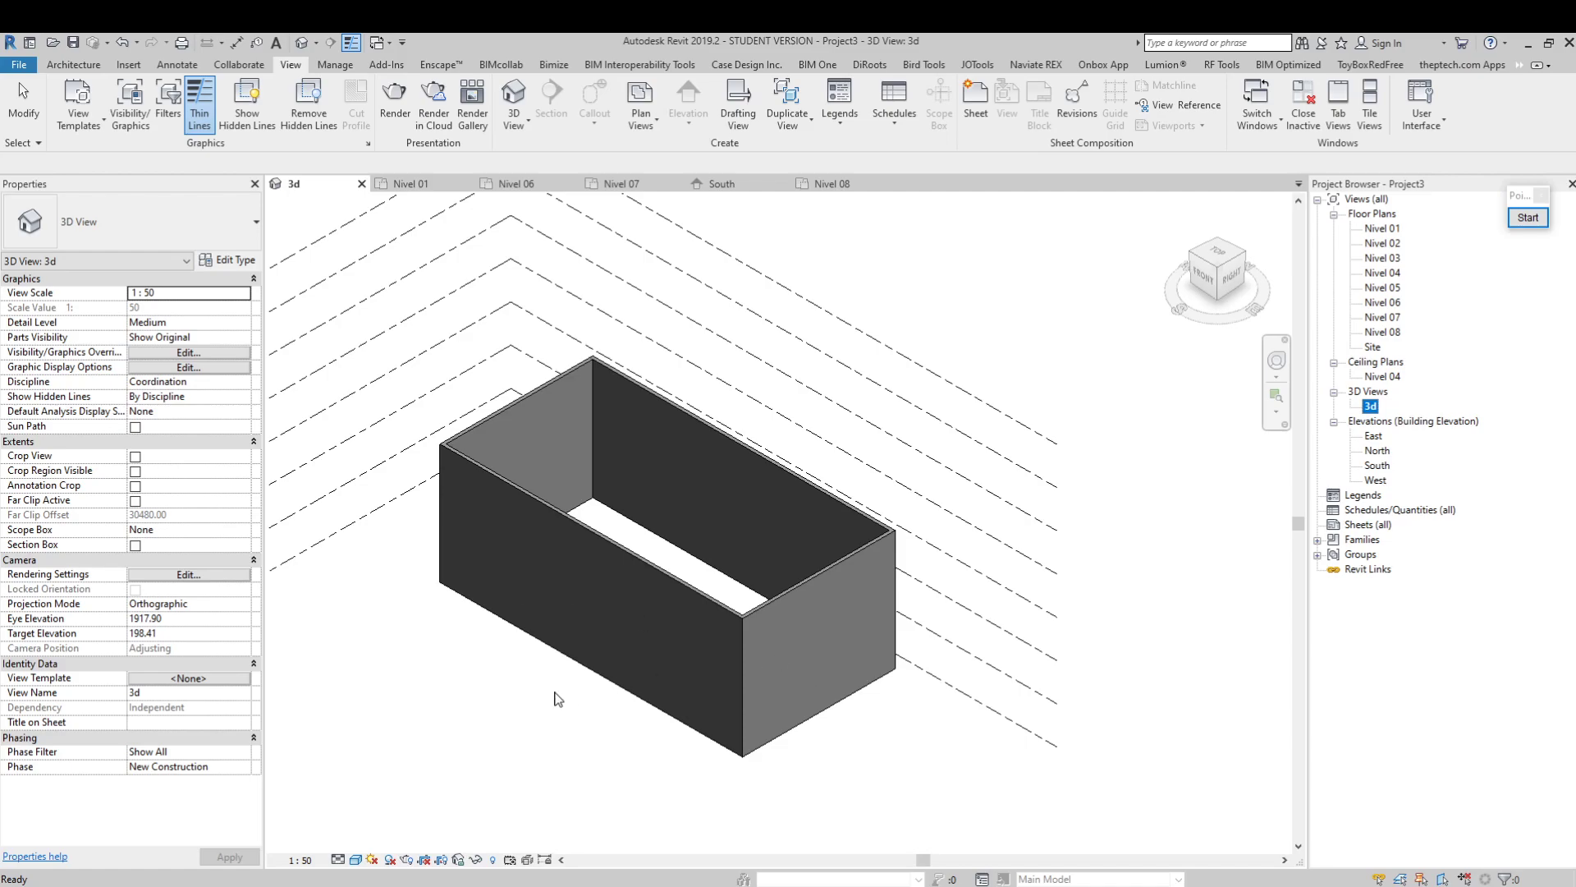
# Hide the front long wall in the 3d view as an individual element
pyautogui.click(570, 632)
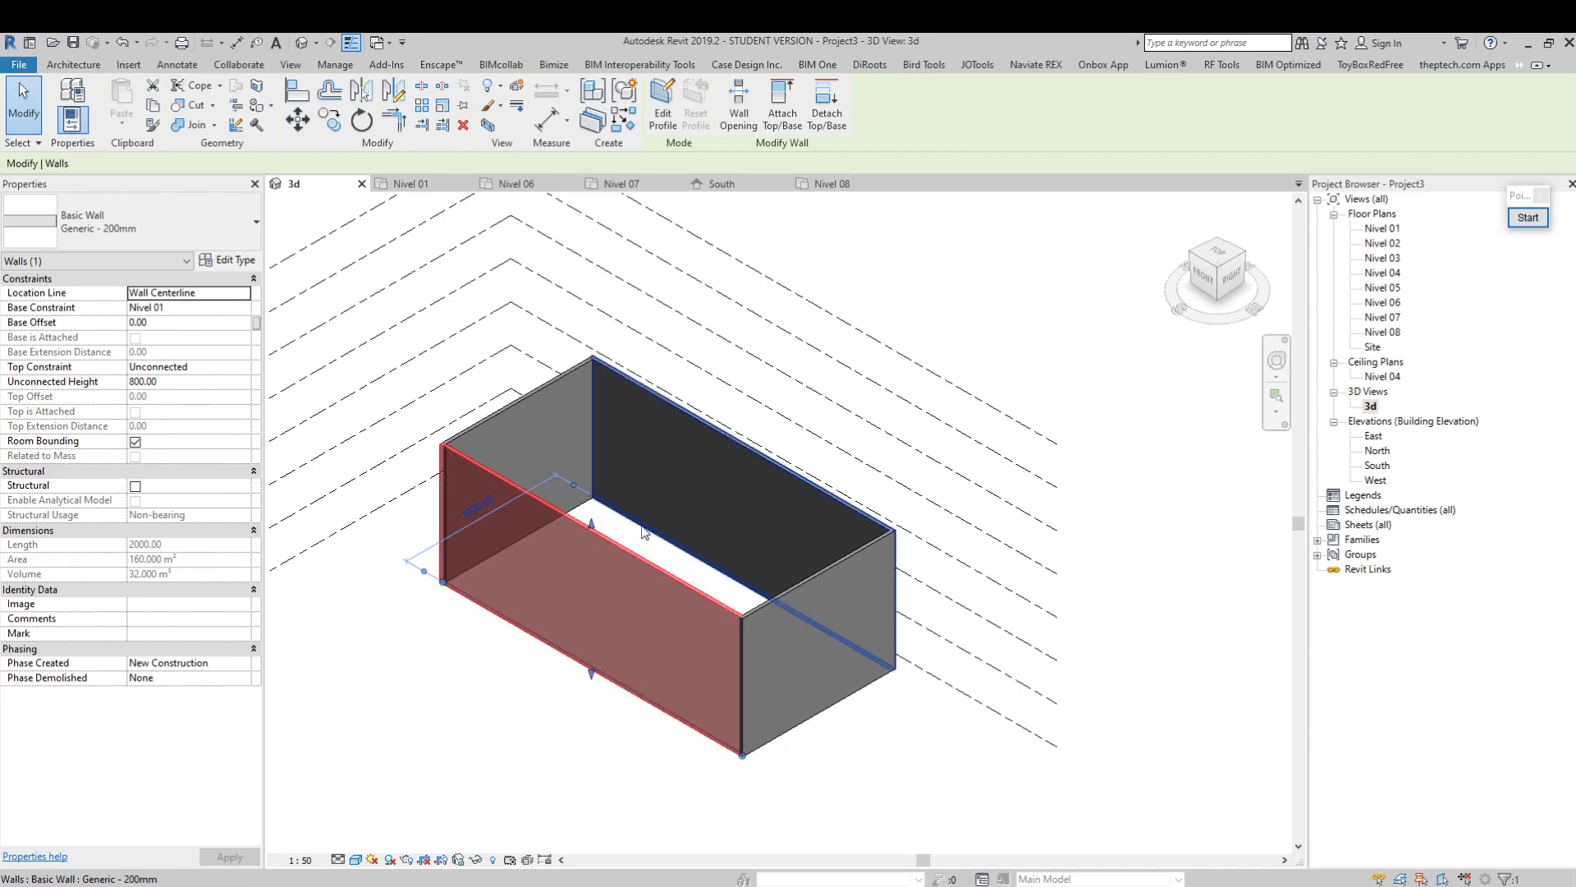
pyautogui.rightClick(609, 544)
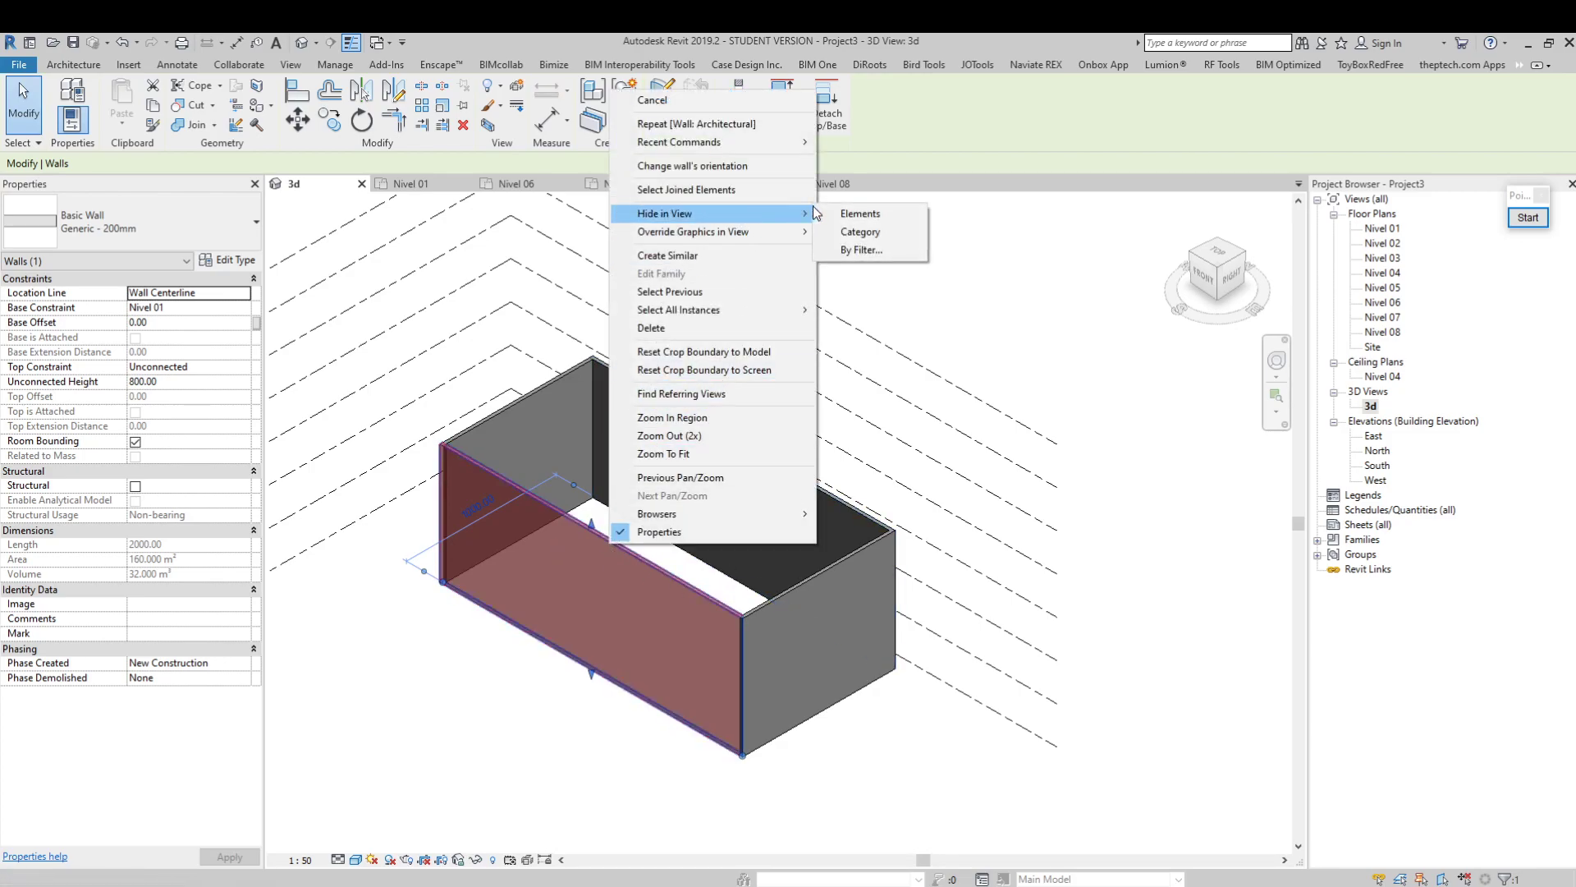
pyautogui.click(859, 213)
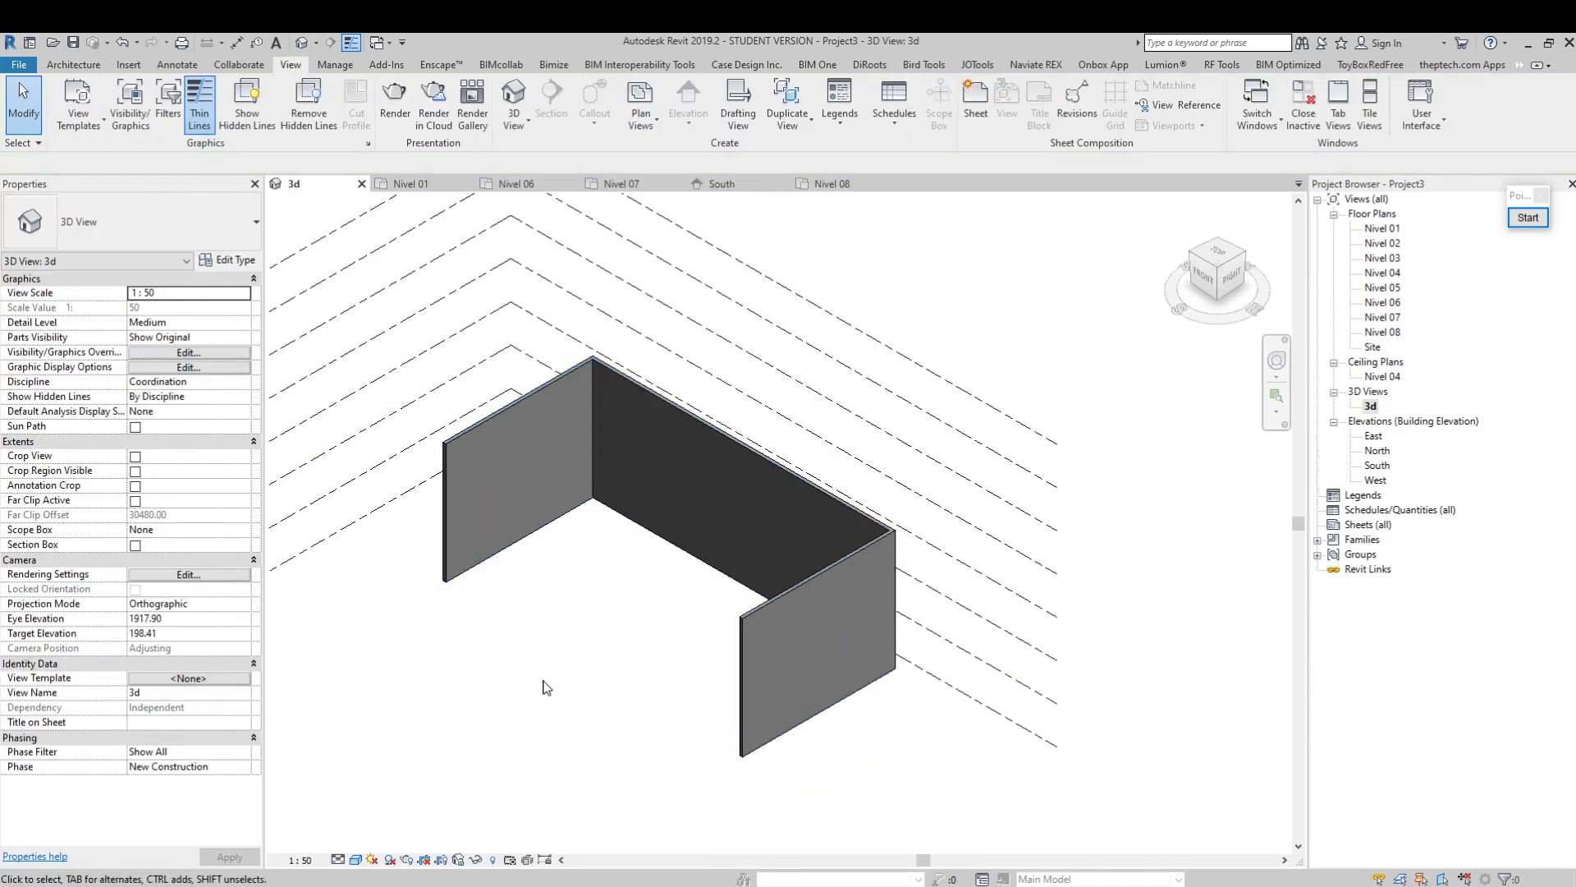
# Turn on Reveal Hidden Elements in the 3d view and pick out the hidden front long wall
pyautogui.click(494, 860)
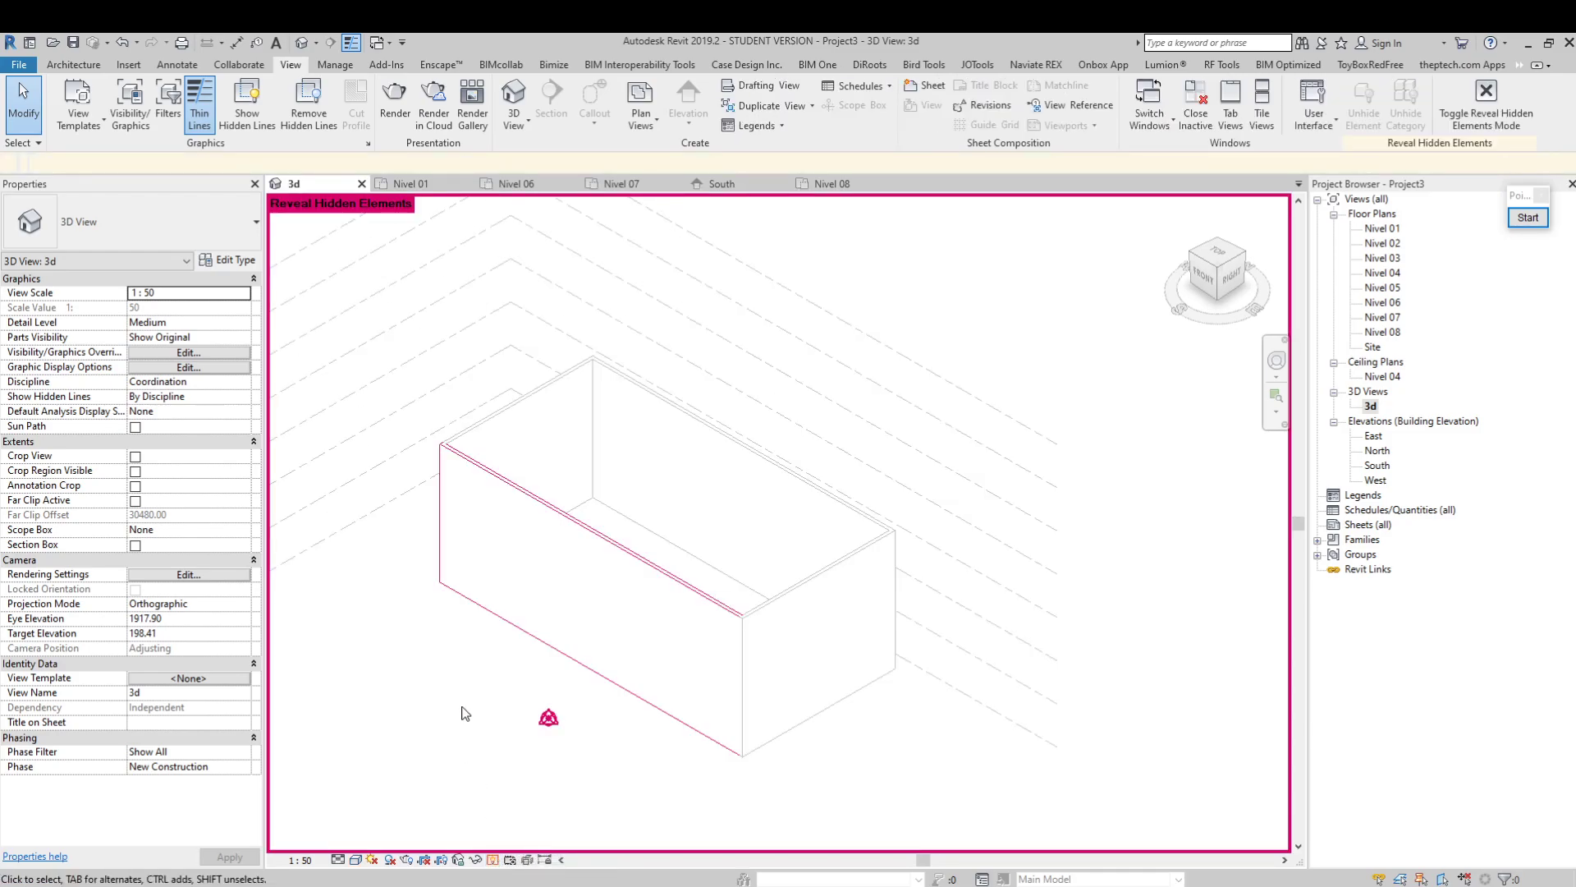
pyautogui.click(623, 552)
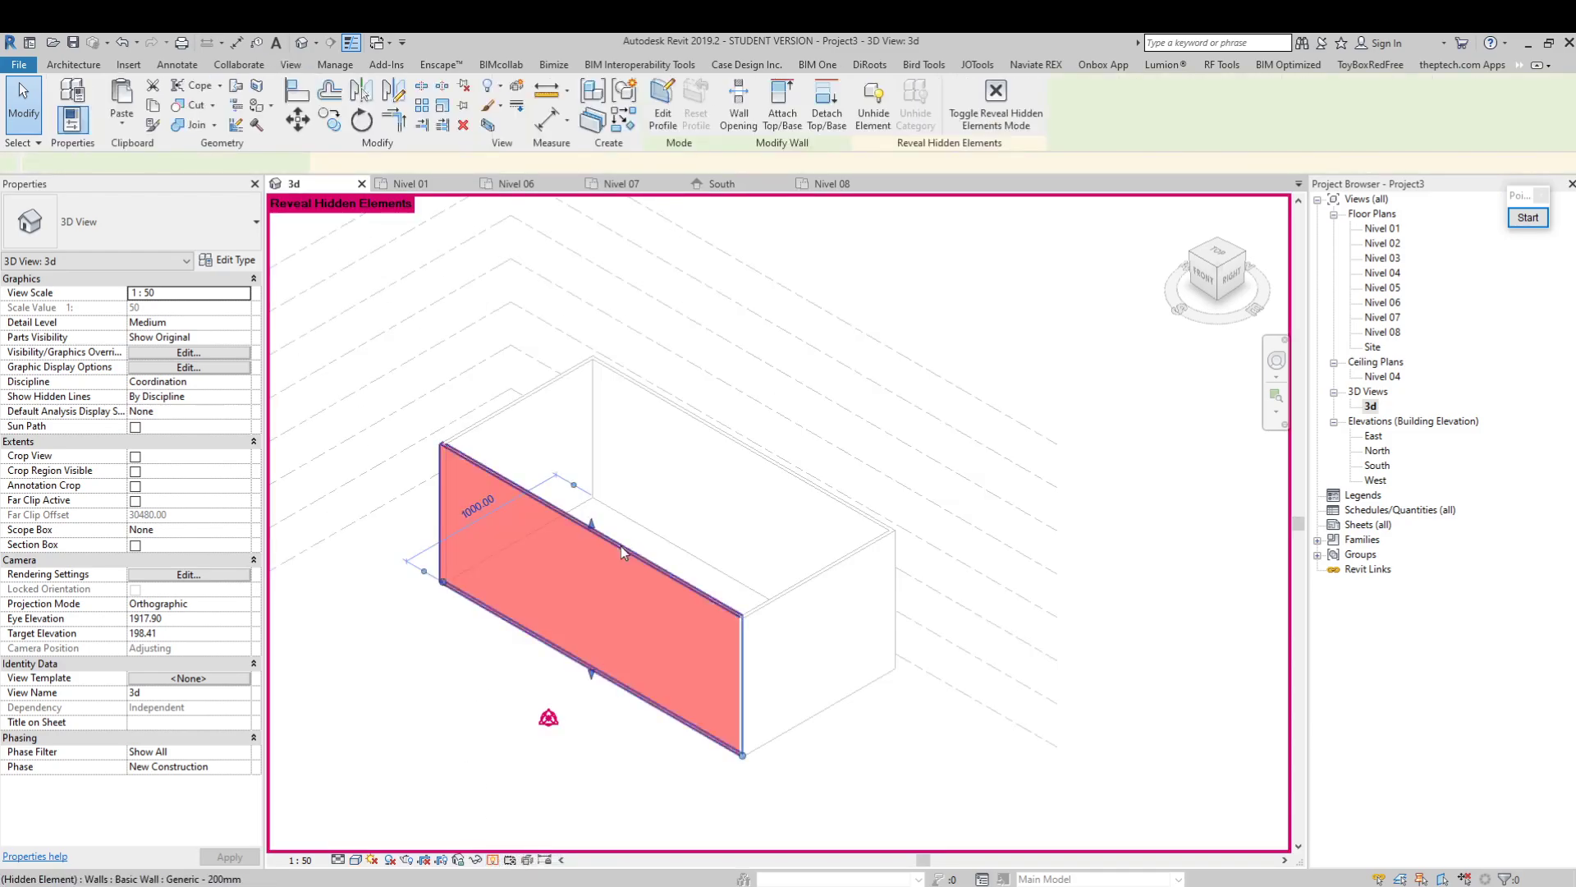
pyautogui.rightClick(622, 550)
pyautogui.click(645, 754)
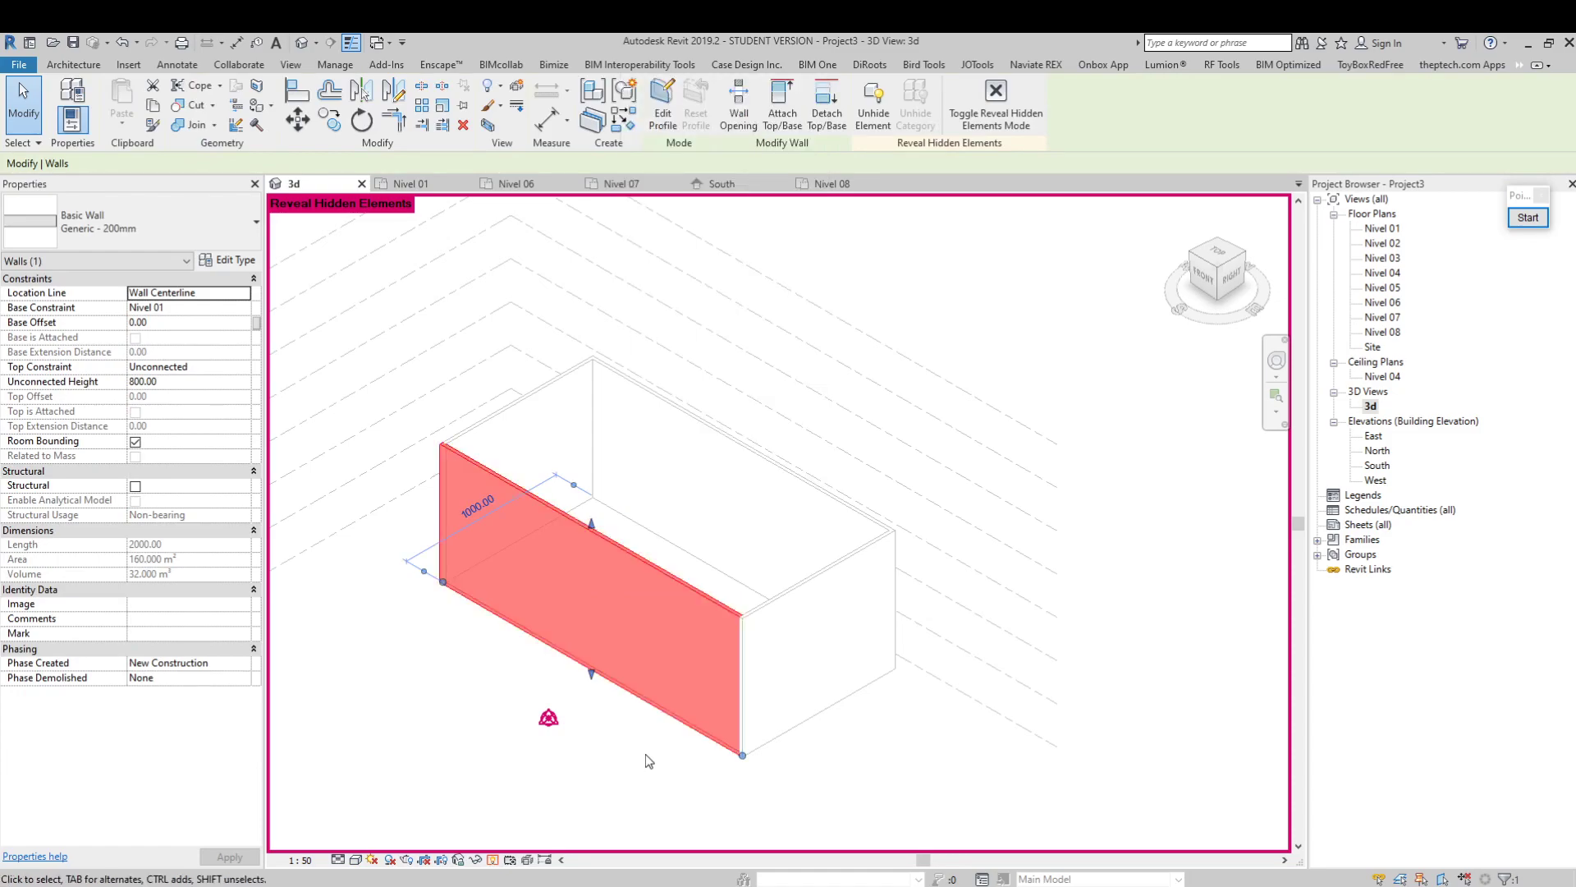
pyautogui.press('Escape')
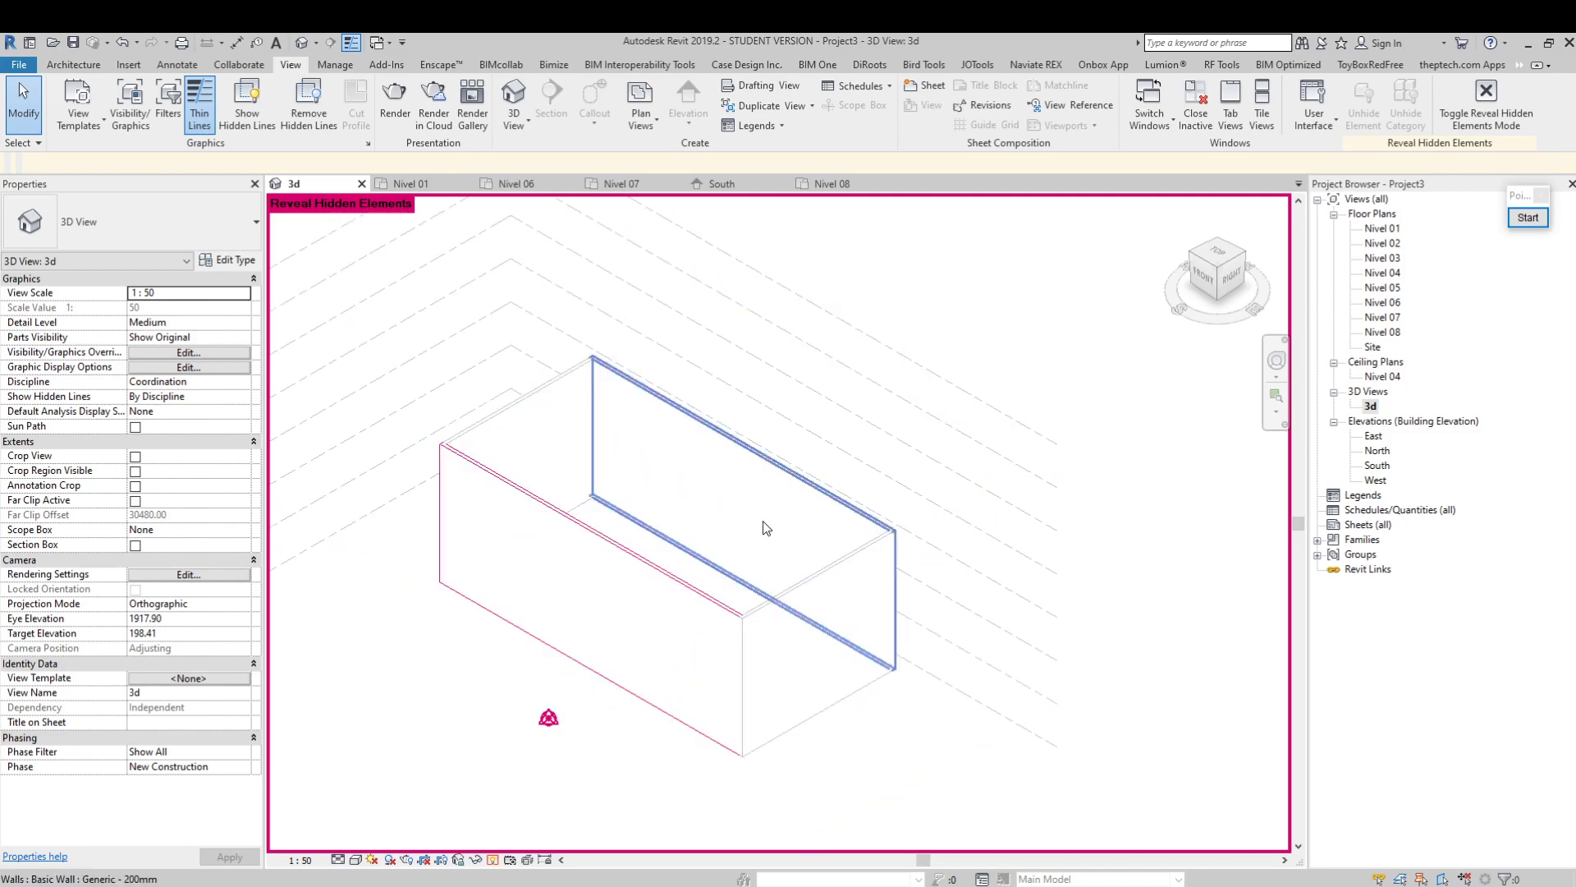
# Unhide the front long wall in the 3d view and close Reveal Hidden Elements mode
pyautogui.click(604, 573)
pyautogui.rightClick(605, 573)
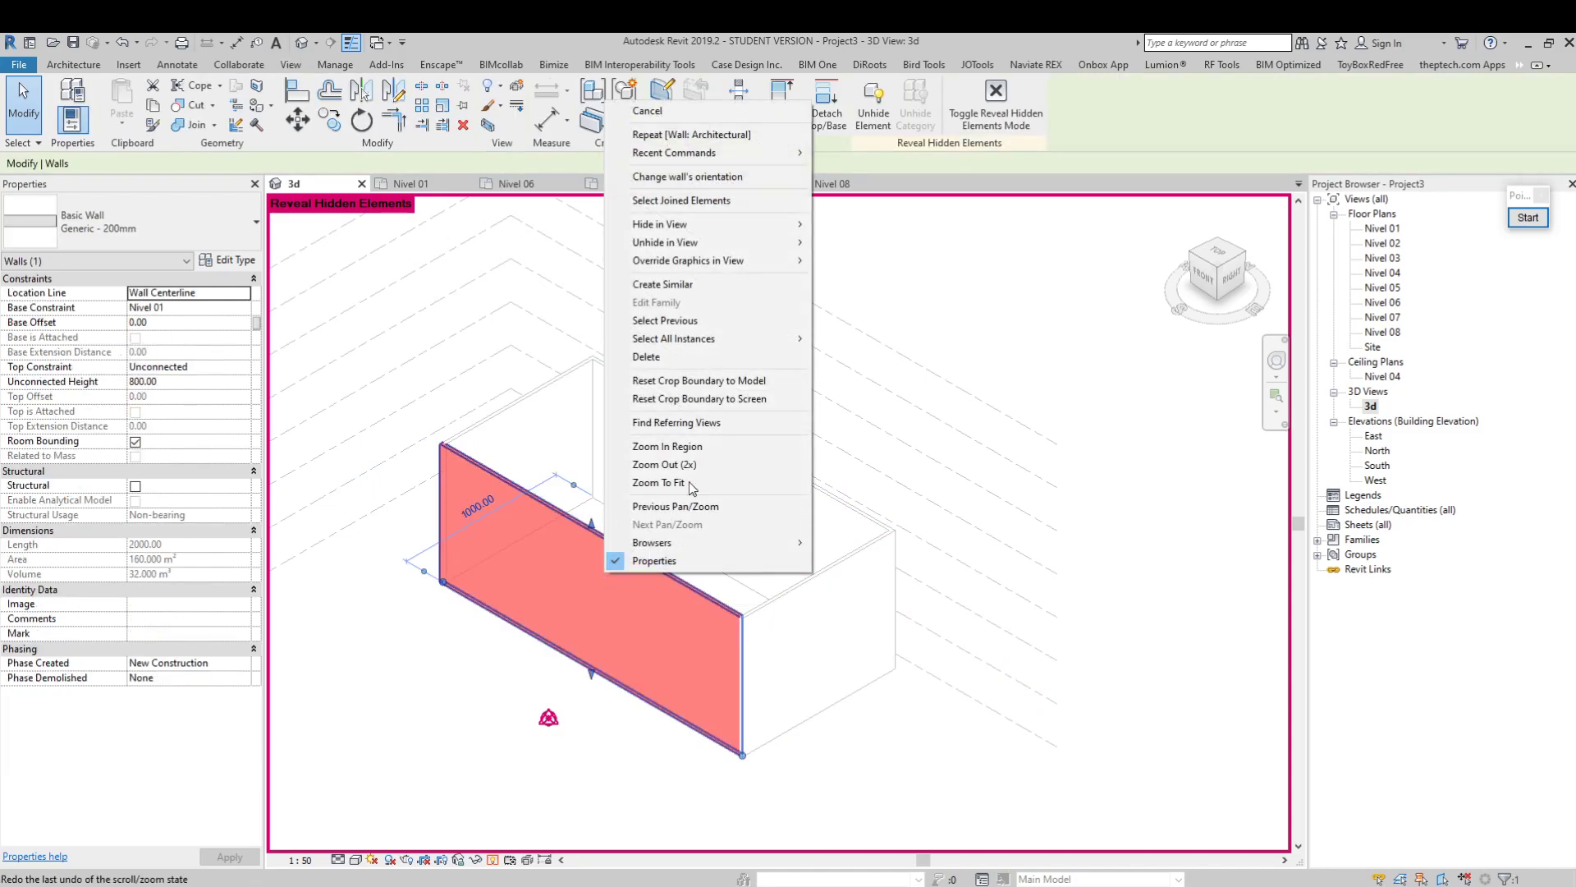
pyautogui.moveTo(744, 243)
pyautogui.click(838, 246)
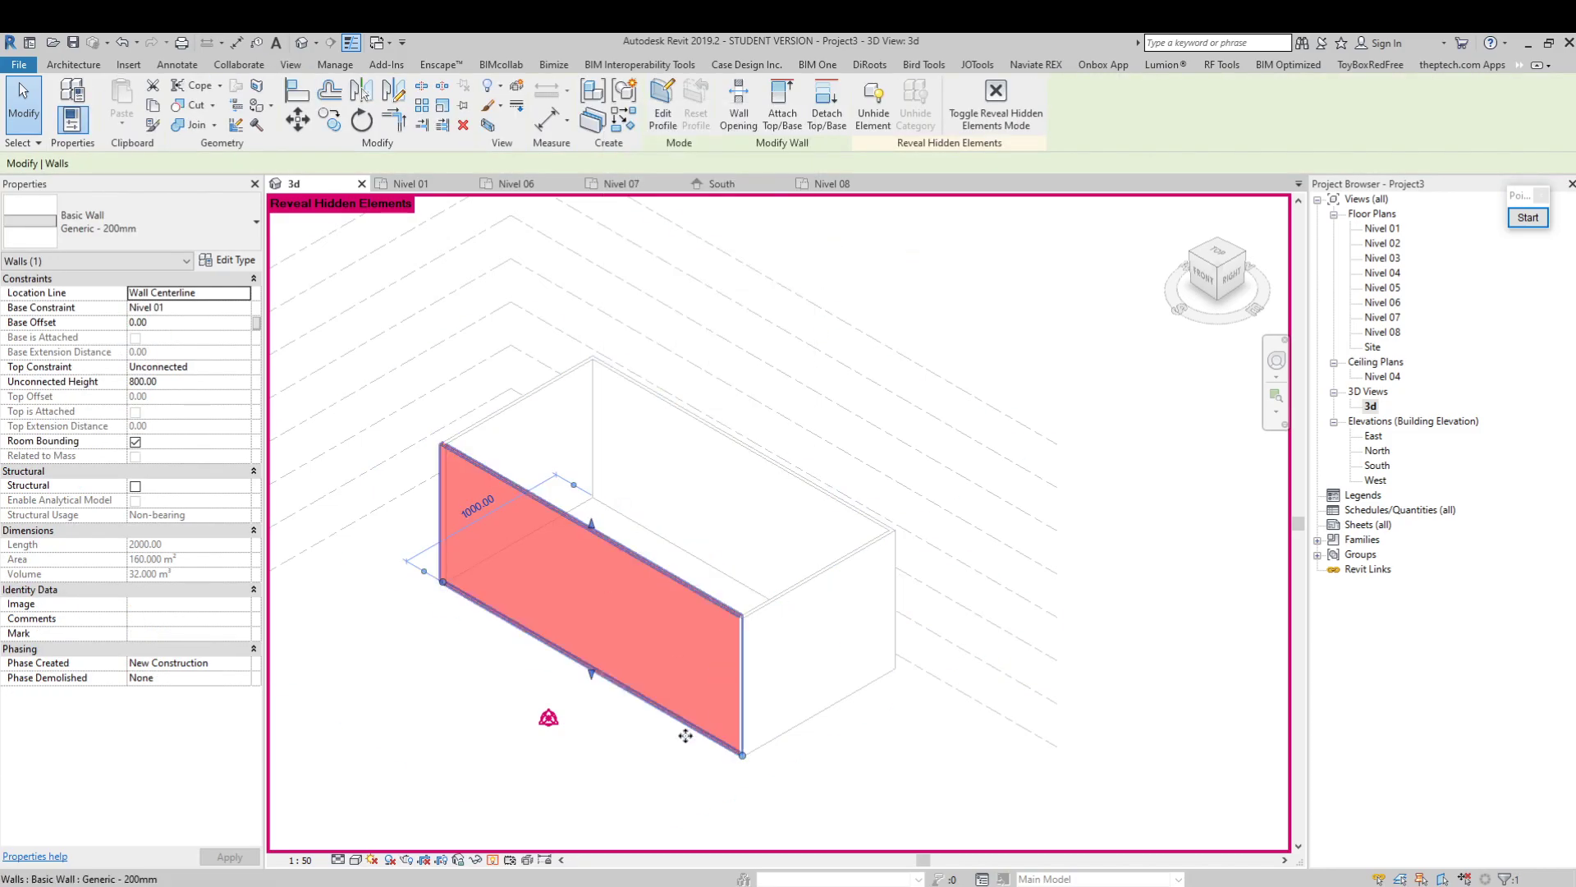
pyautogui.click(657, 793)
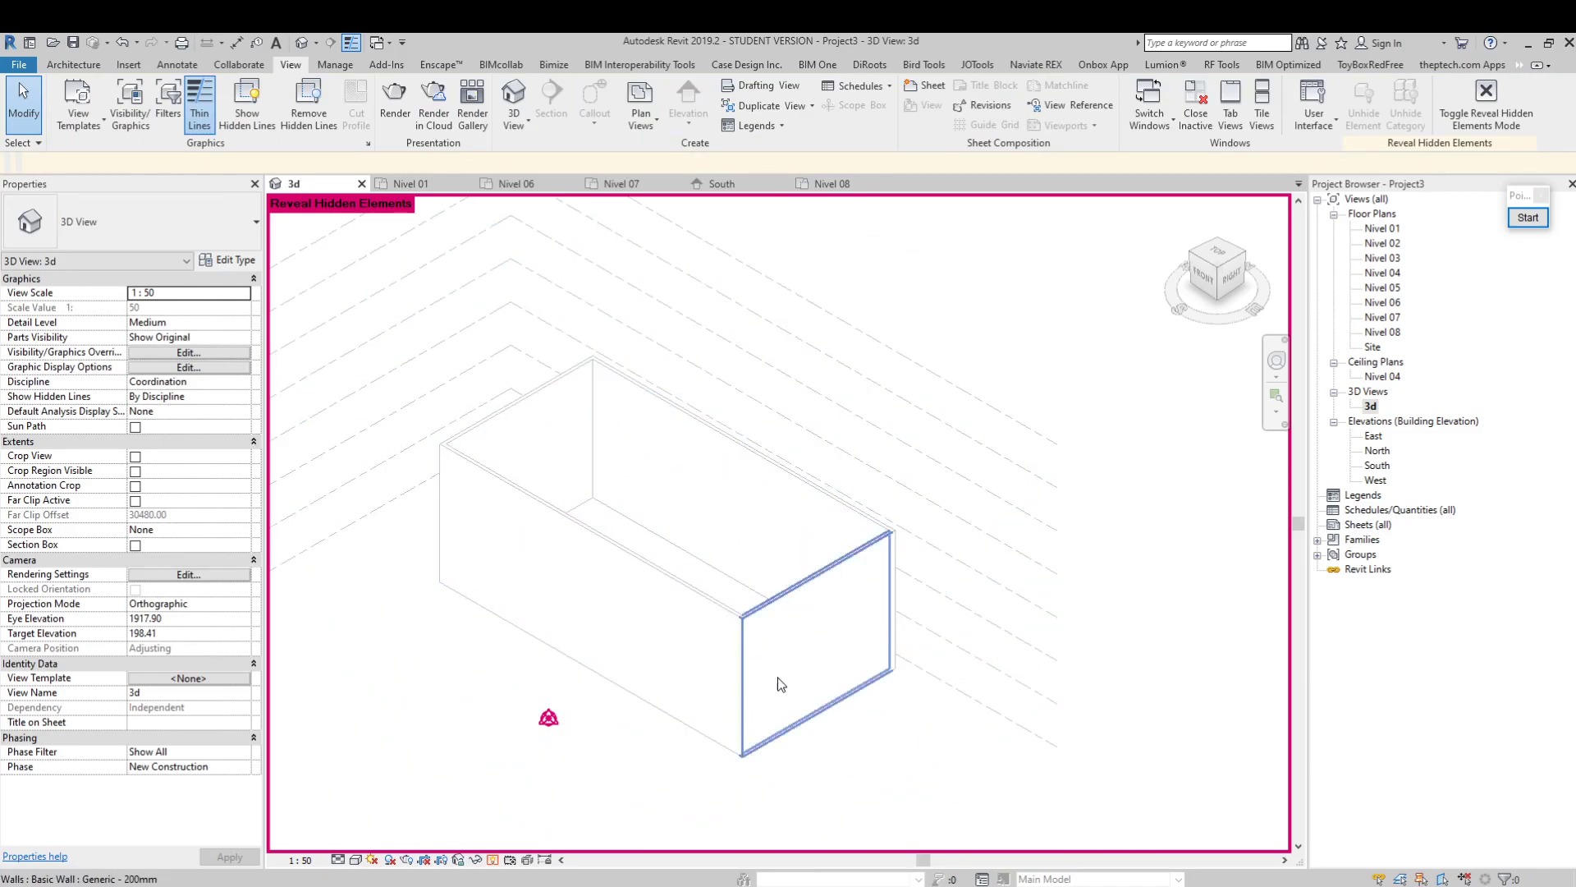
pyautogui.click(493, 859)
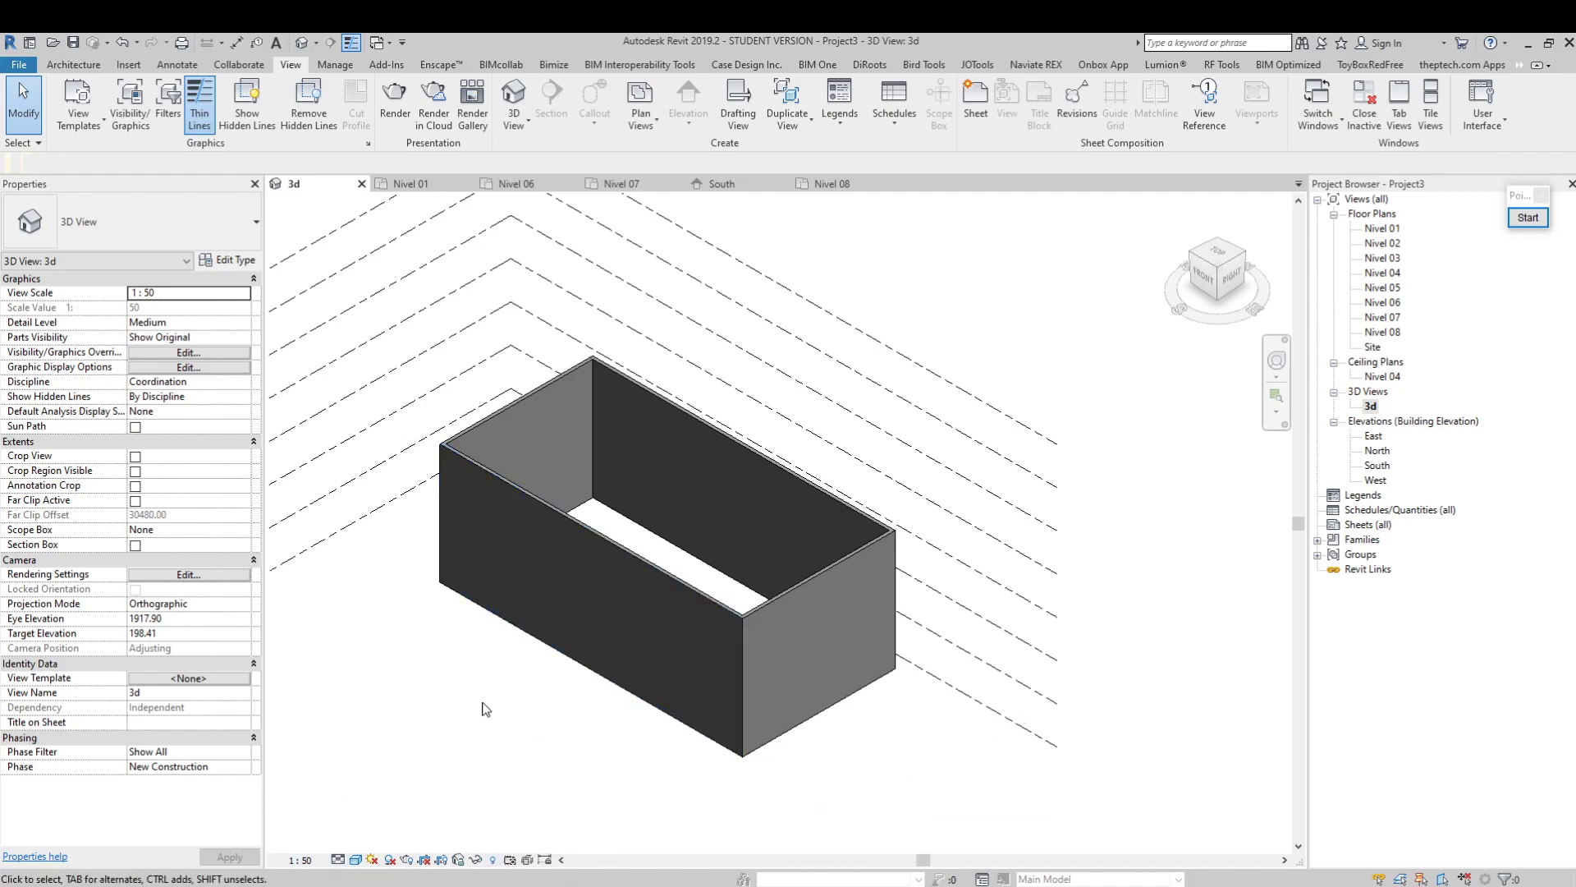
# Pin the front long wall in place in the 3d view and try to move it
pyautogui.moveTo(461, 703); pyautogui.dragTo(520, 703, button='middle')
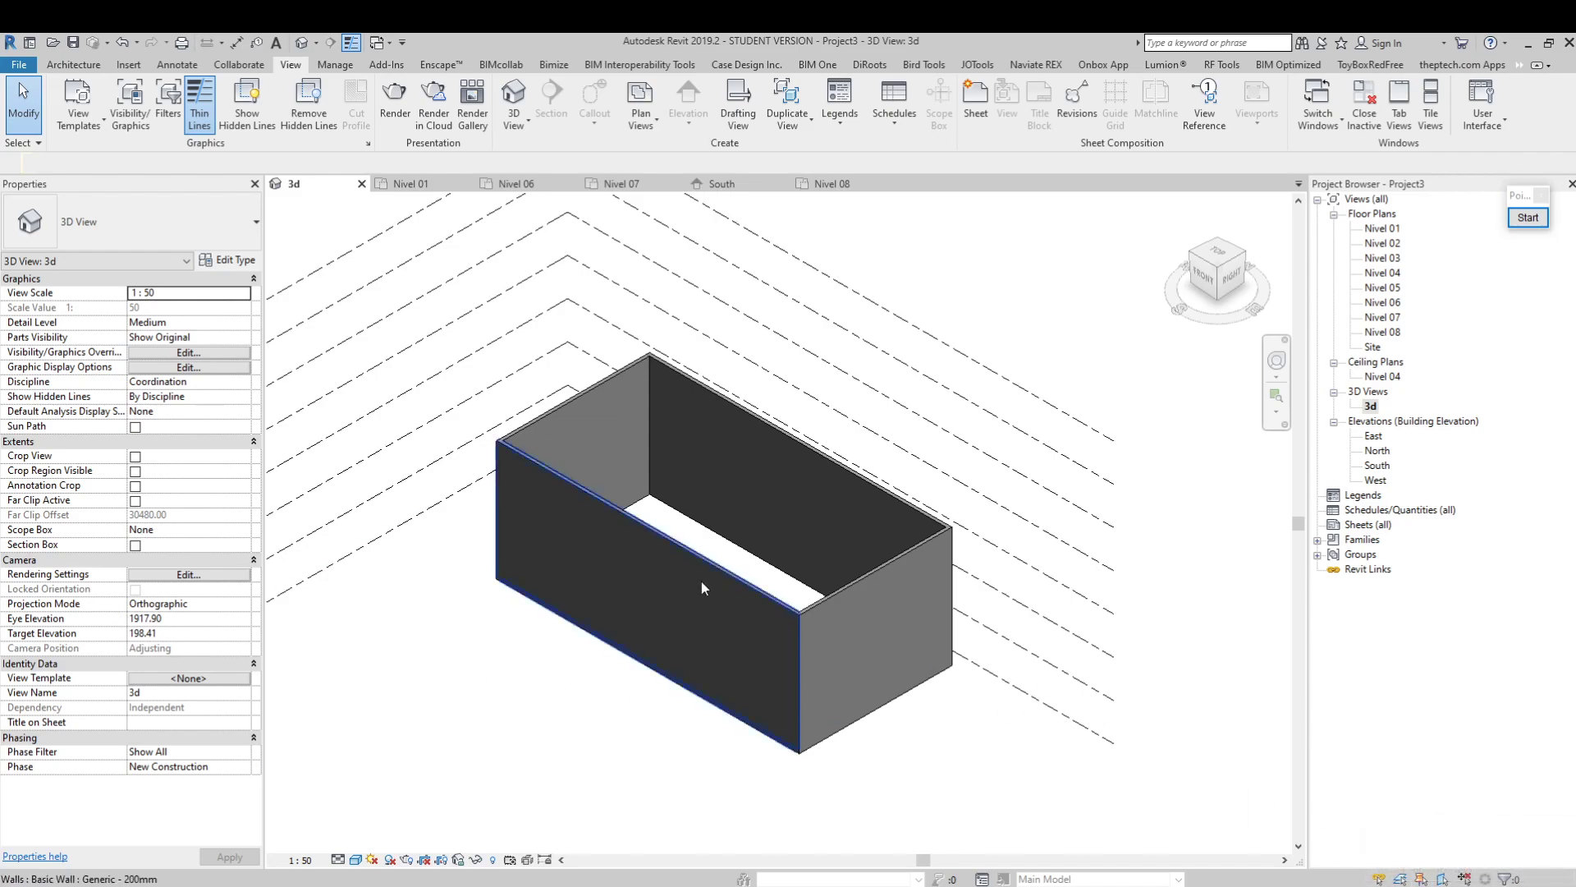
pyautogui.click(686, 554)
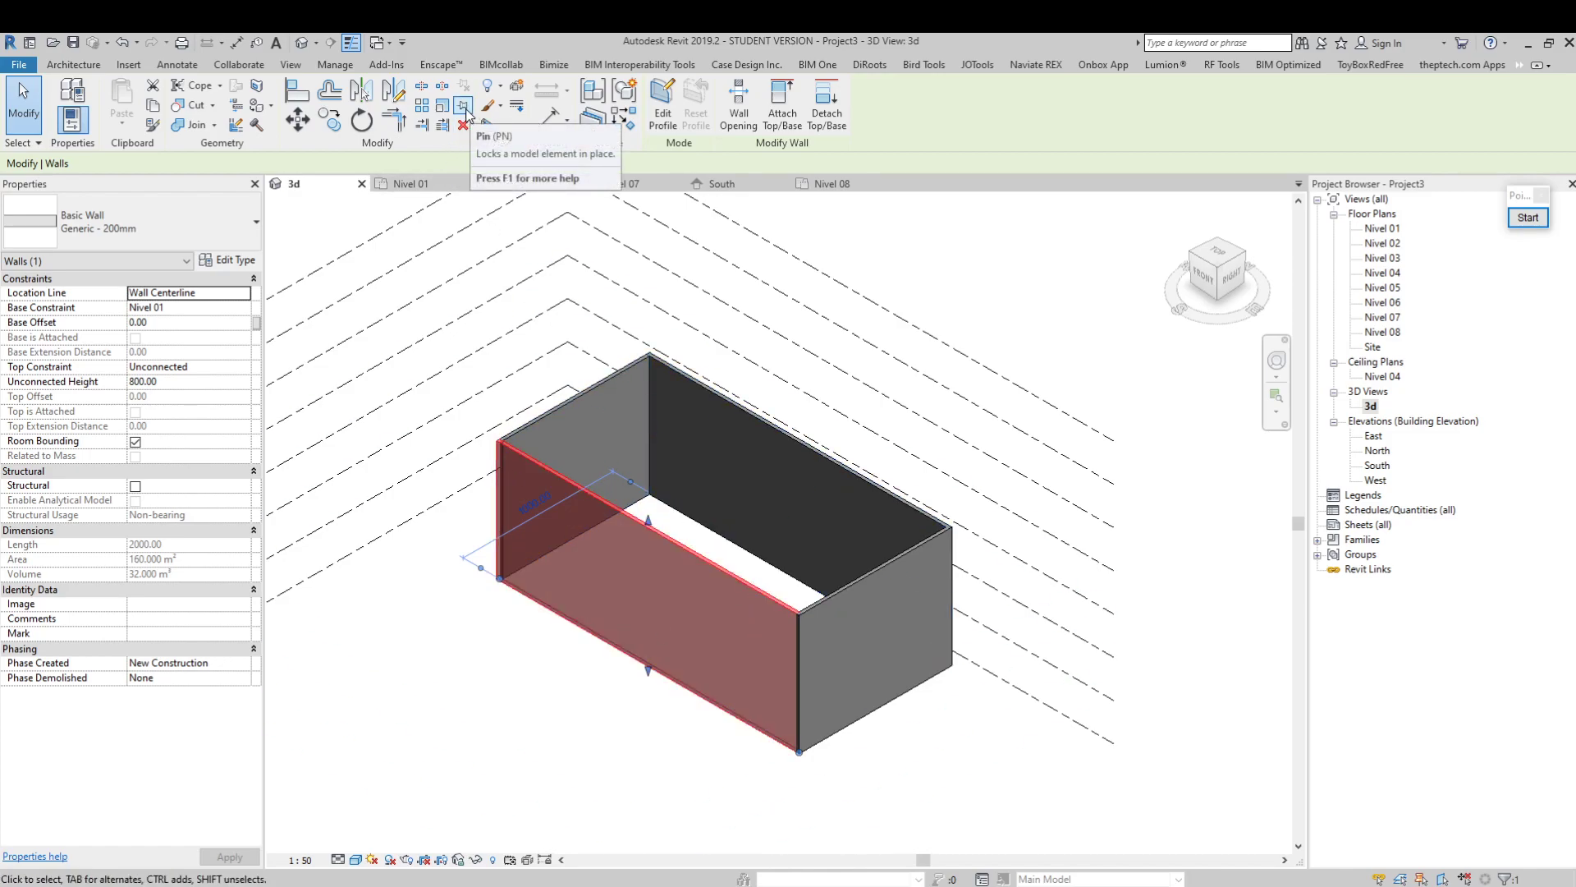
pyautogui.click(465, 110)
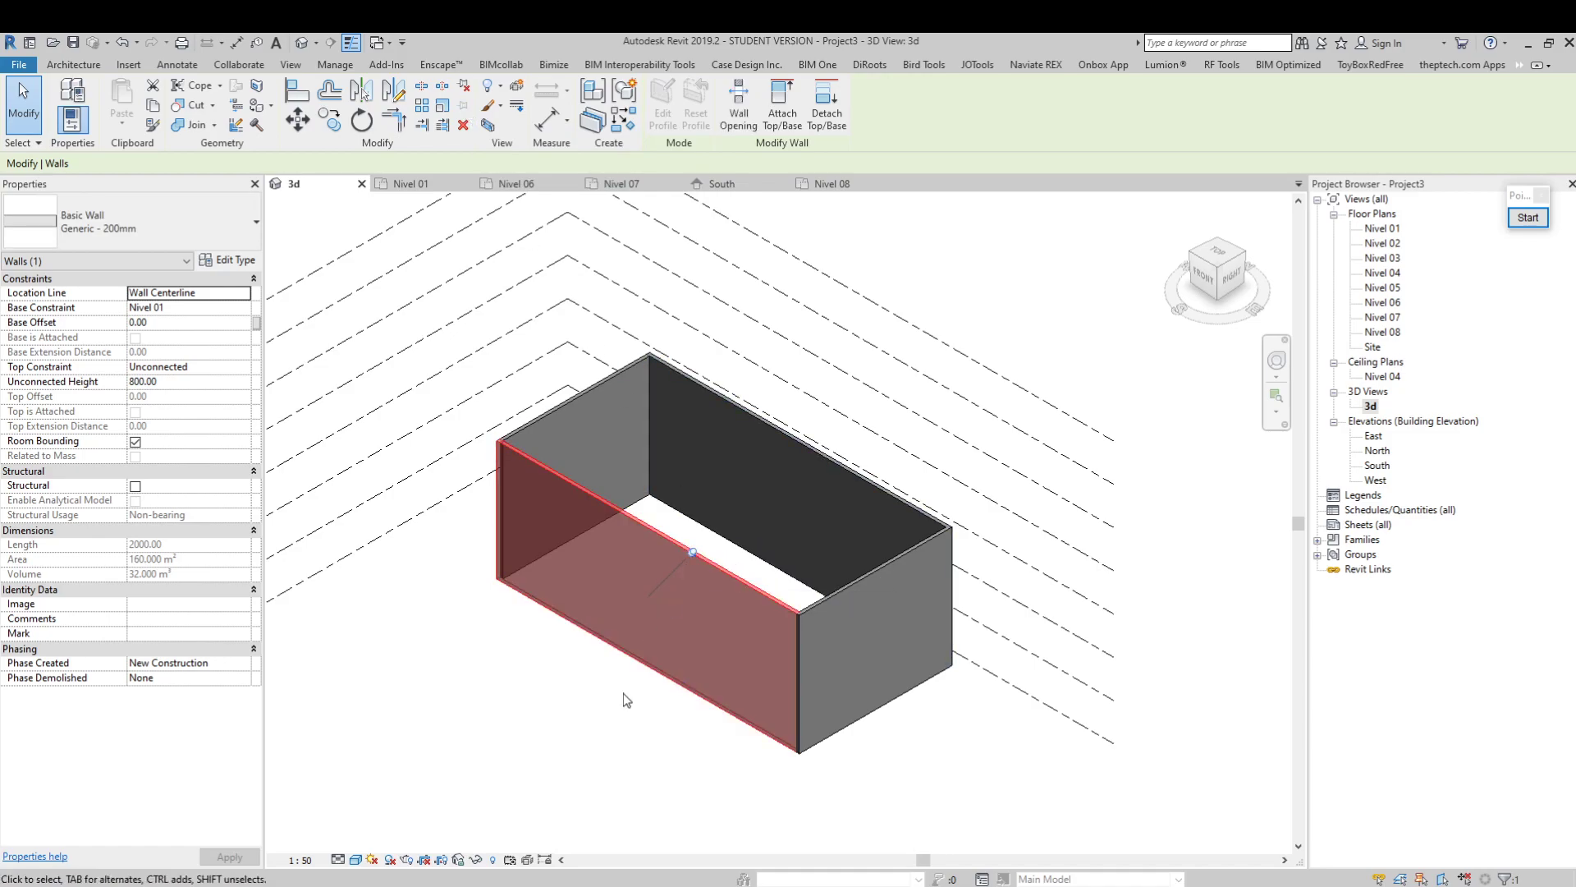
pyautogui.click(623, 693)
pyautogui.click(705, 560)
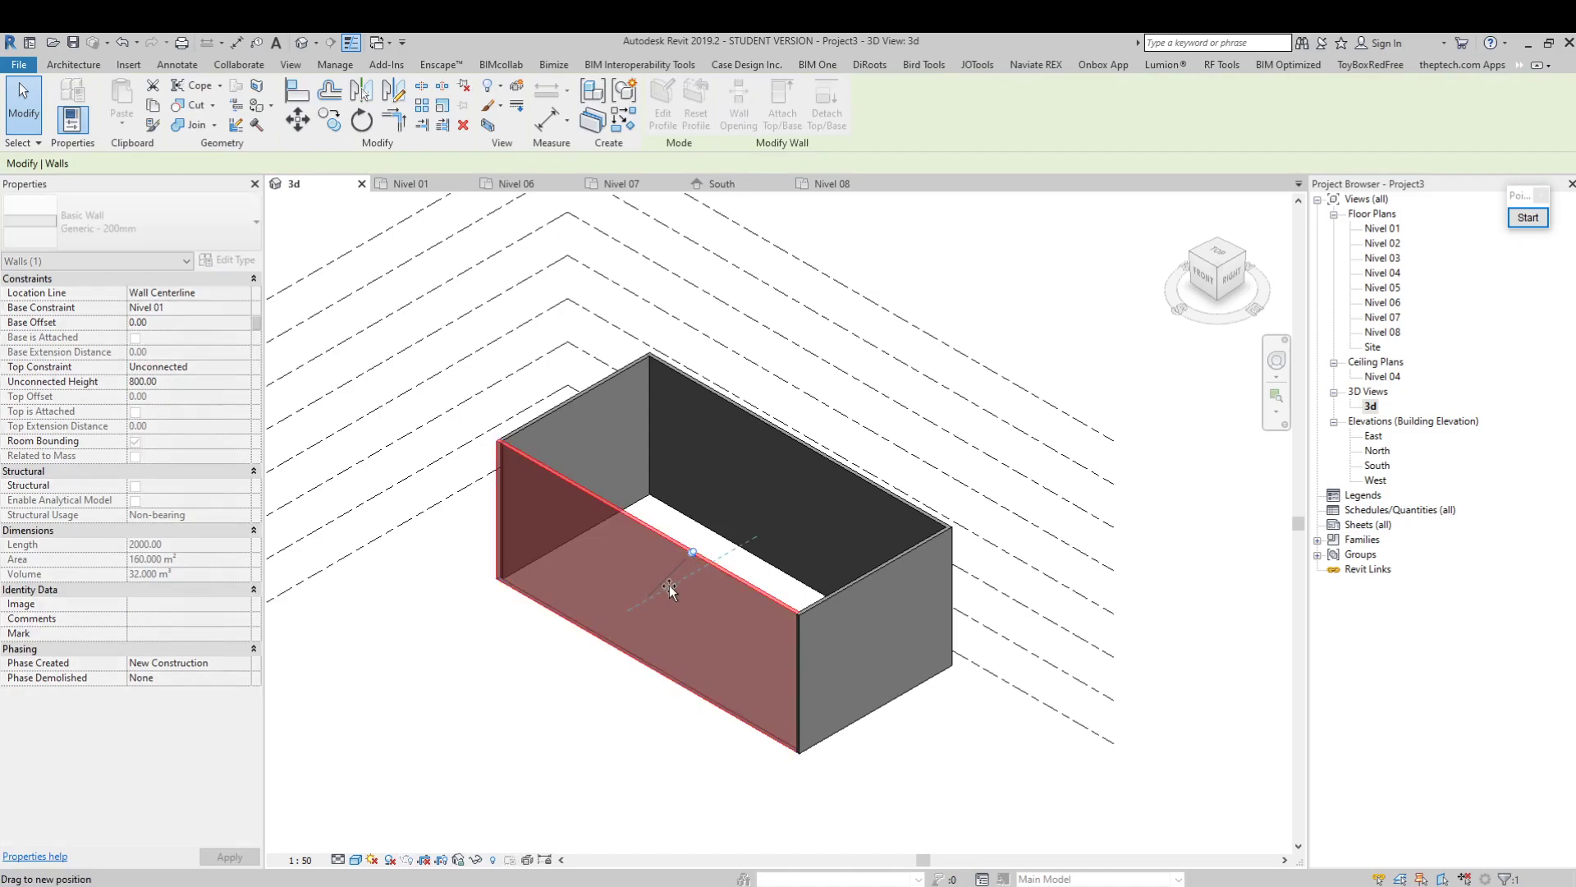
pyautogui.click(1156, 792)
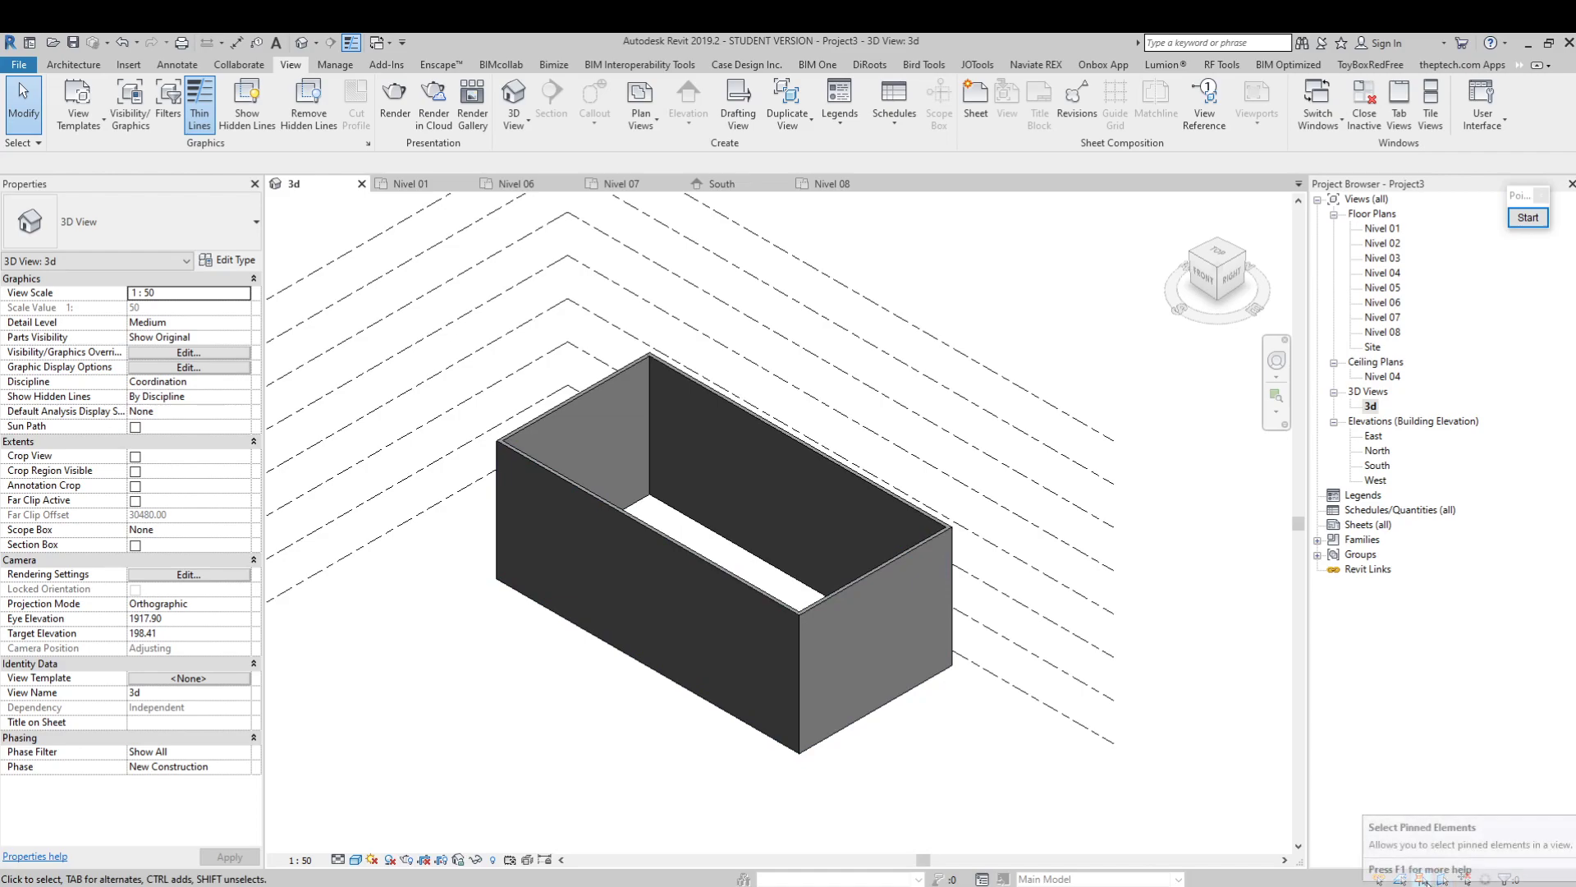
# Delete the front long wall in the 3d view and undo the deletion, doing this twice
pyautogui.click(726, 578)
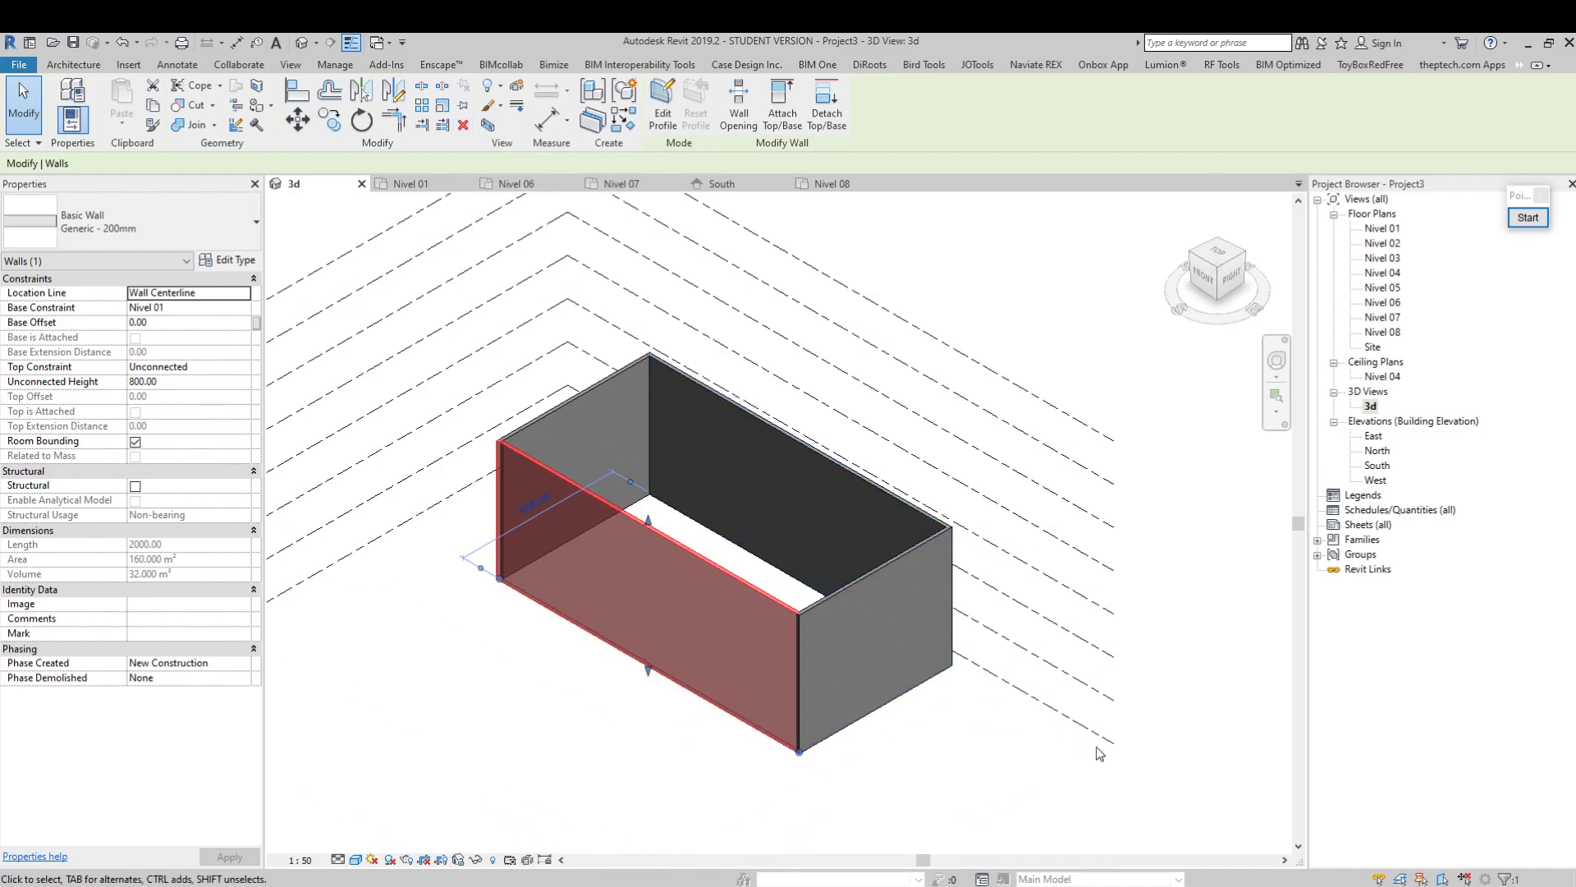
pyautogui.click(969, 784)
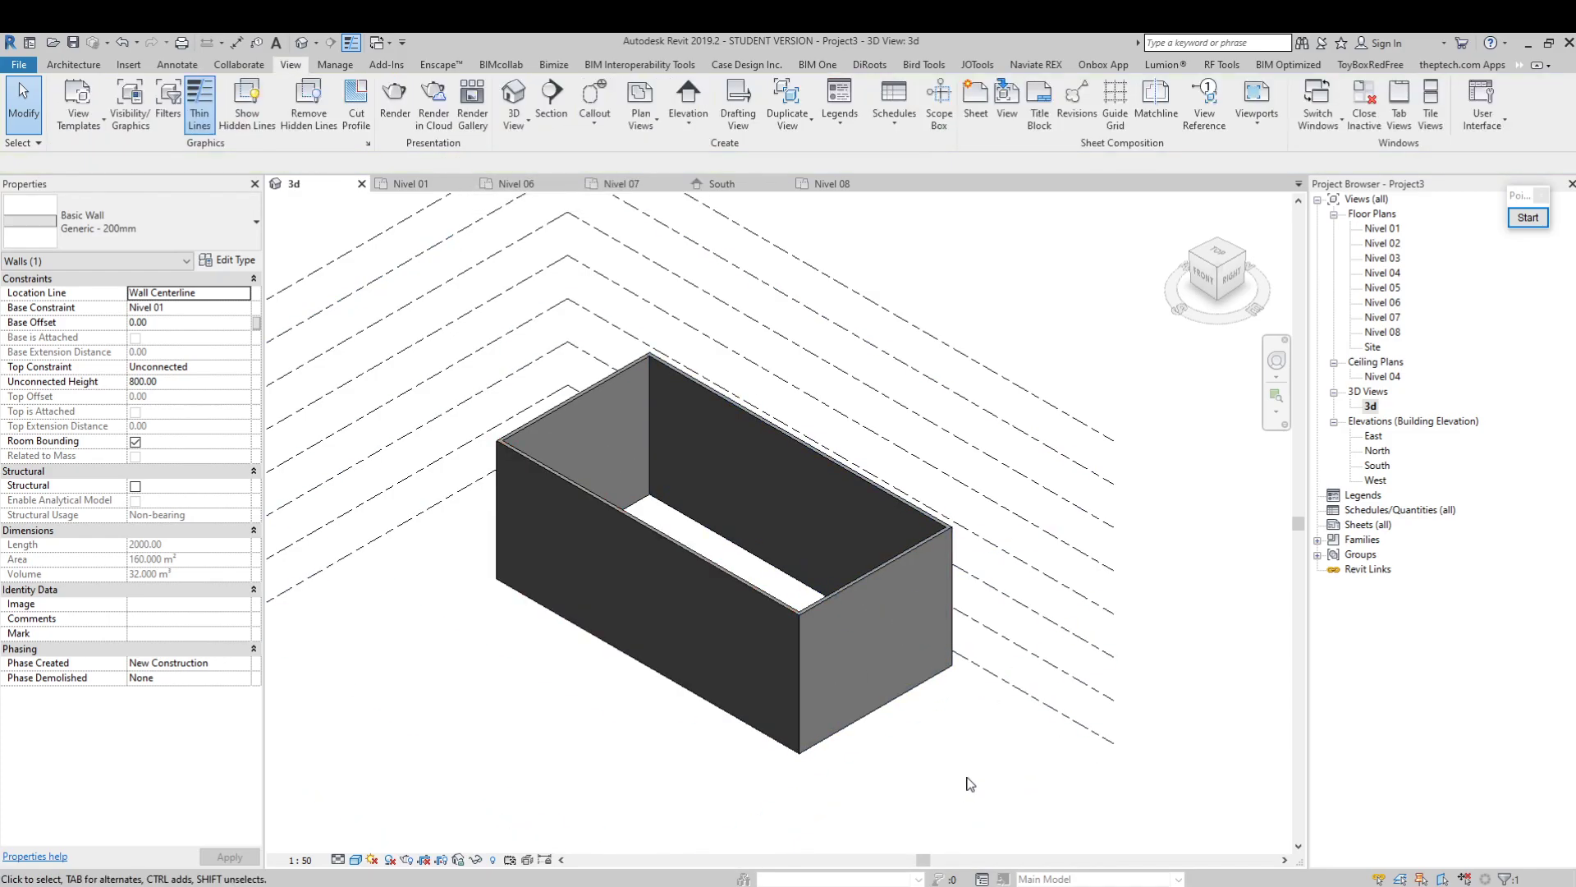
pyautogui.click(644, 565)
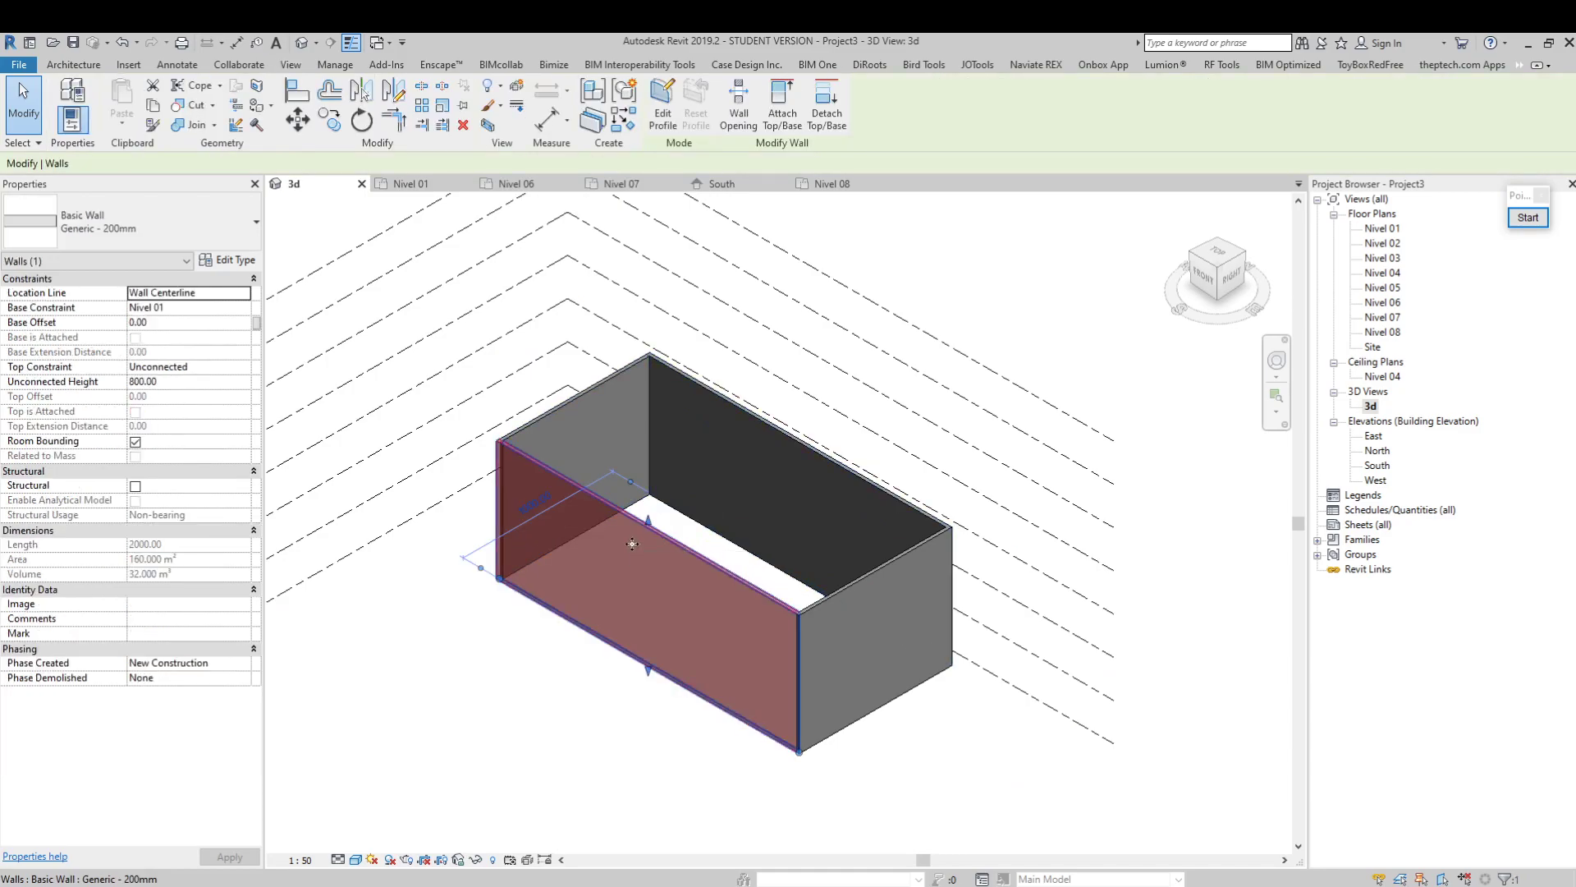
pyautogui.press('Delete')
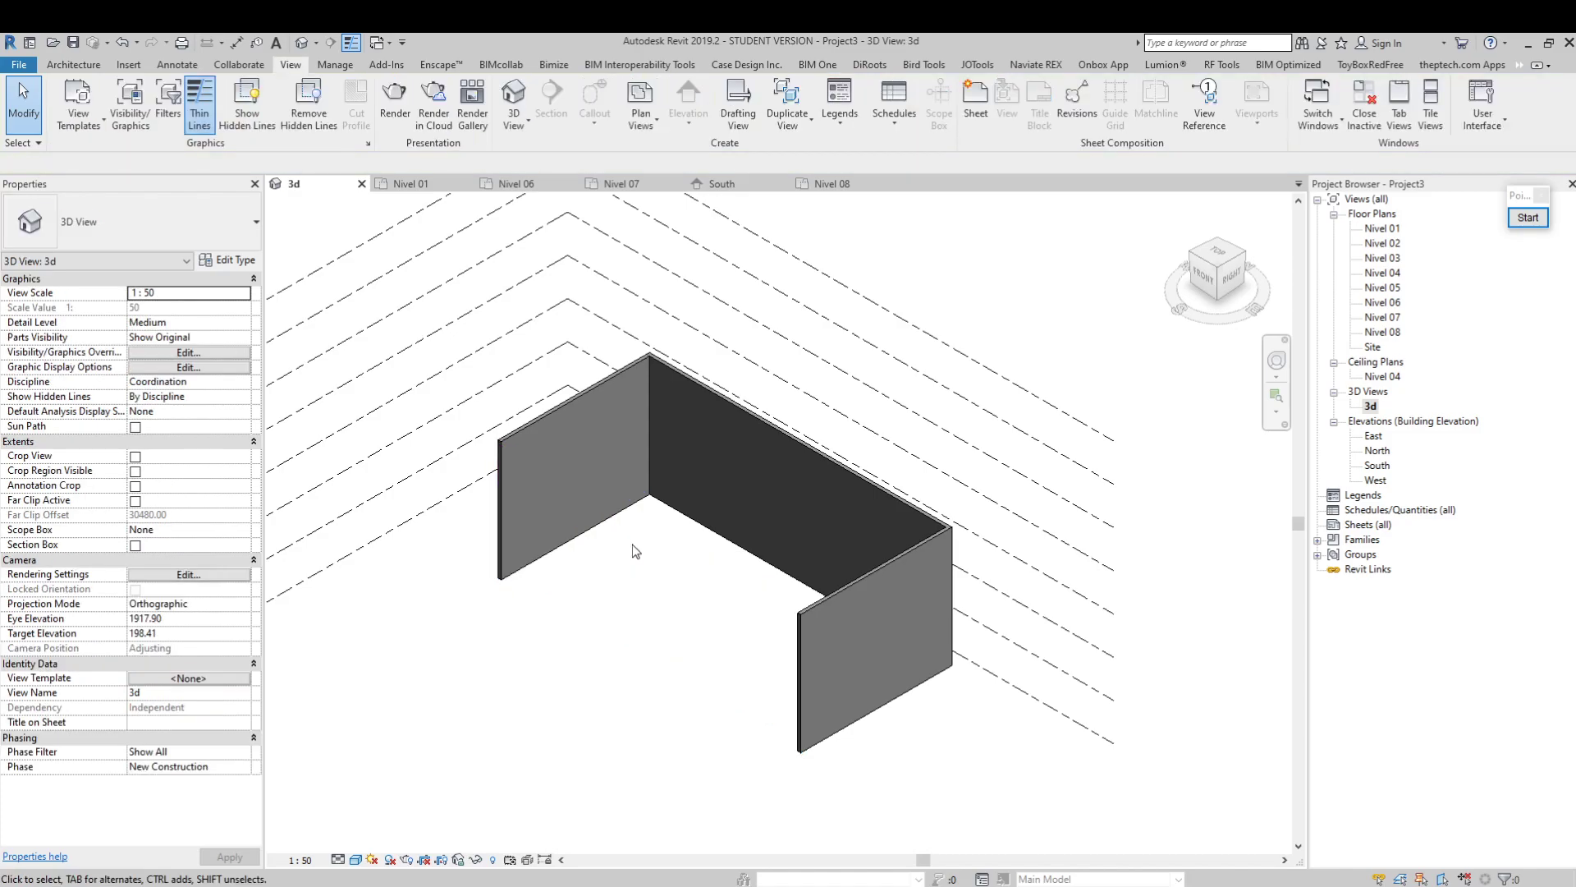
pyautogui.hotkey('ctrl', 'z')
pyautogui.click(708, 568)
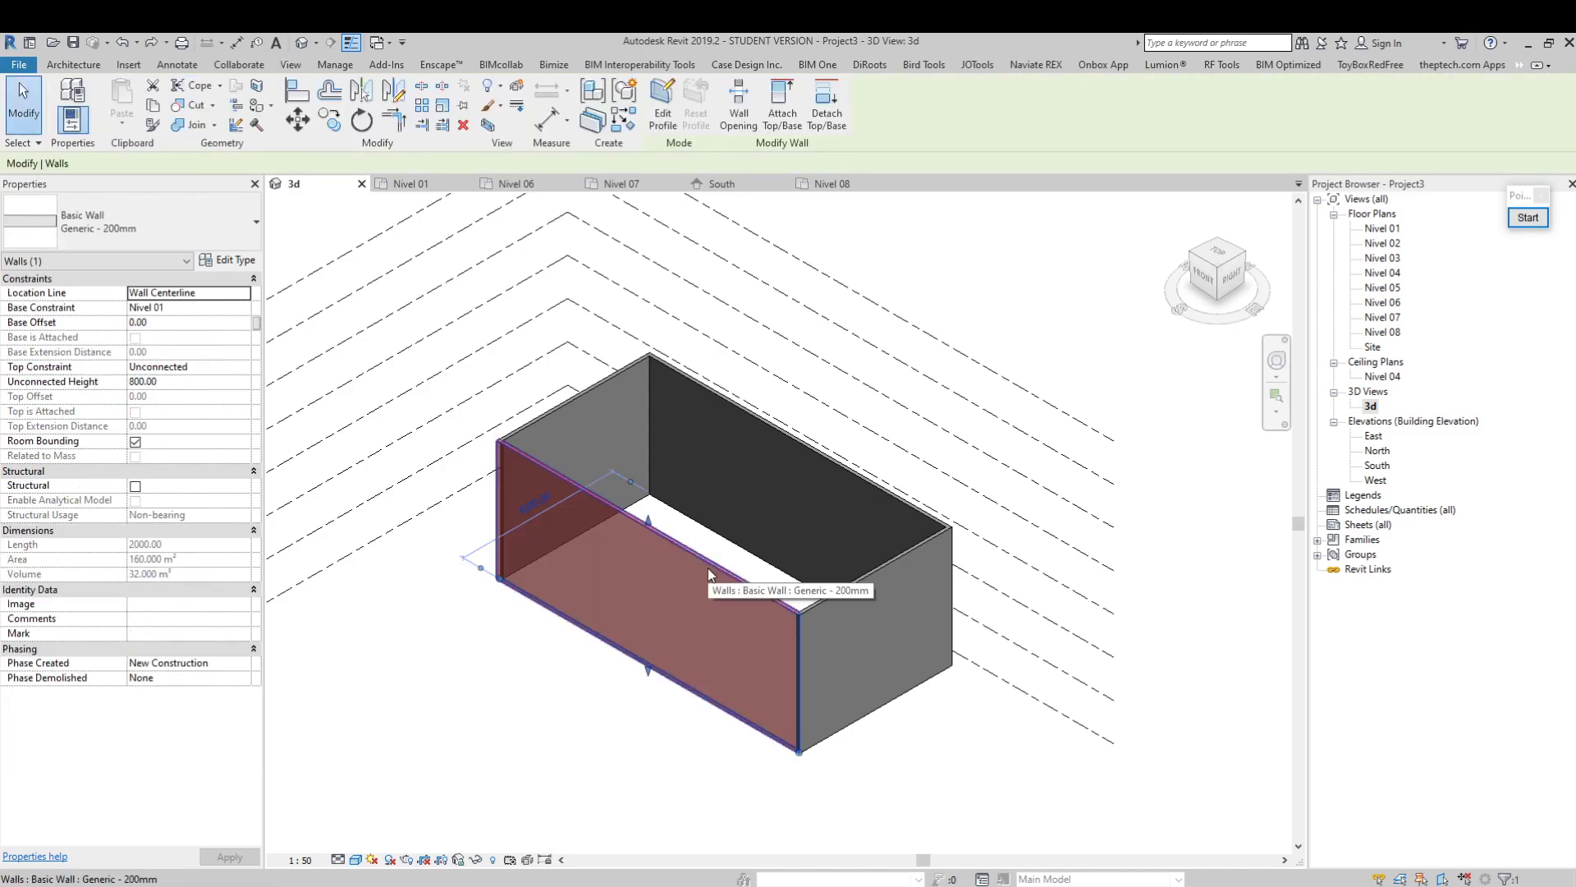
pyautogui.click(462, 127)
pyautogui.hotkey('ctrl', 'z')
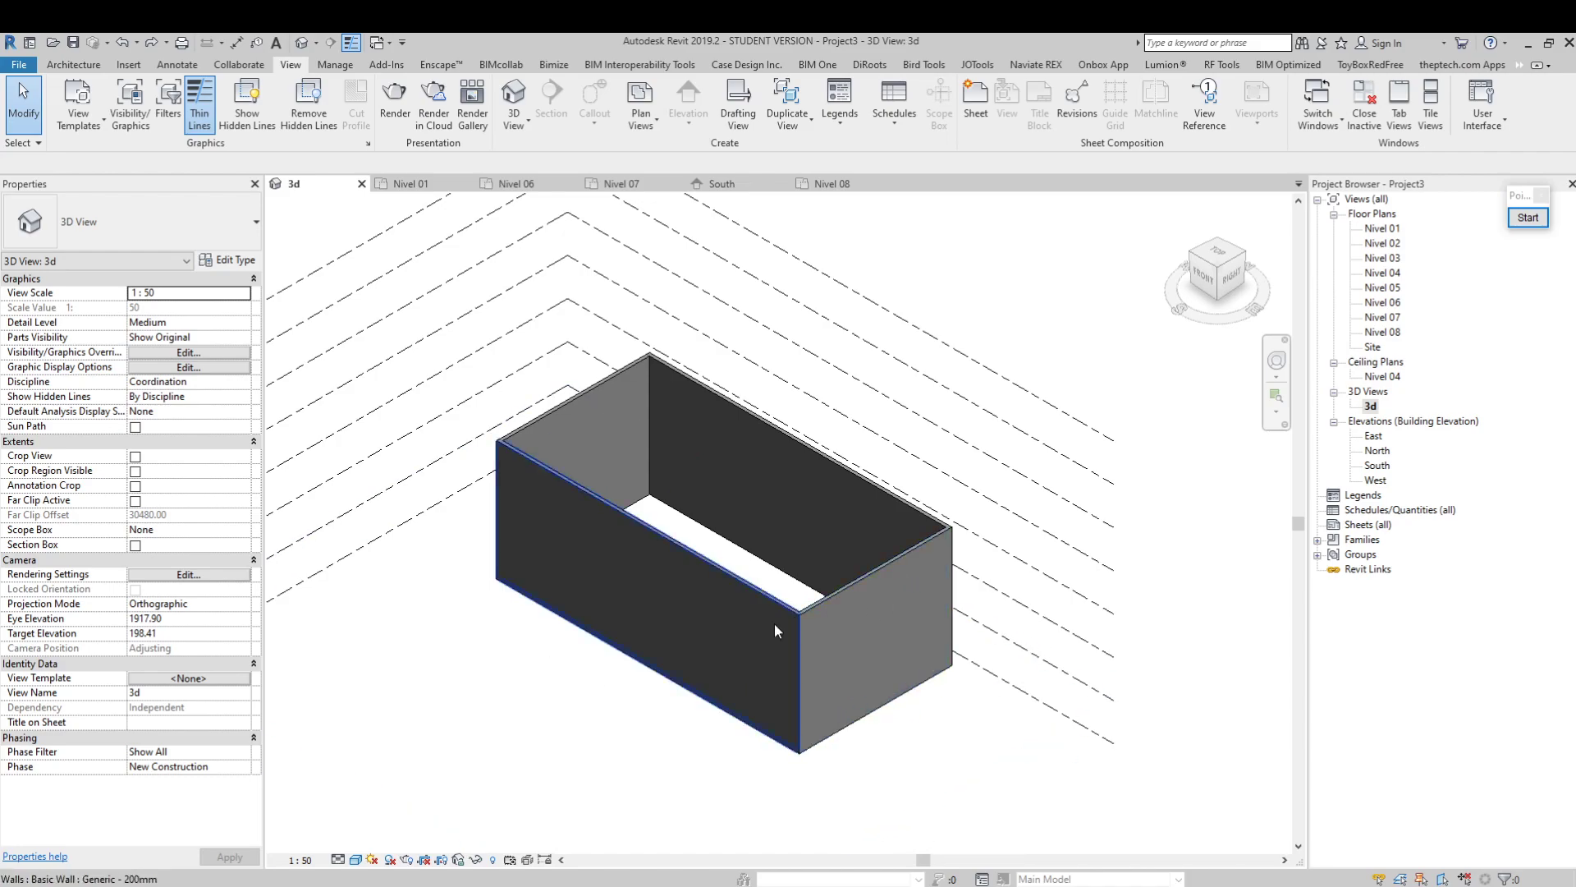
# Draw red rectangles on the screen with the annotation tool, magnify the screen, and clear the drawings
pyautogui.click(1527, 219)
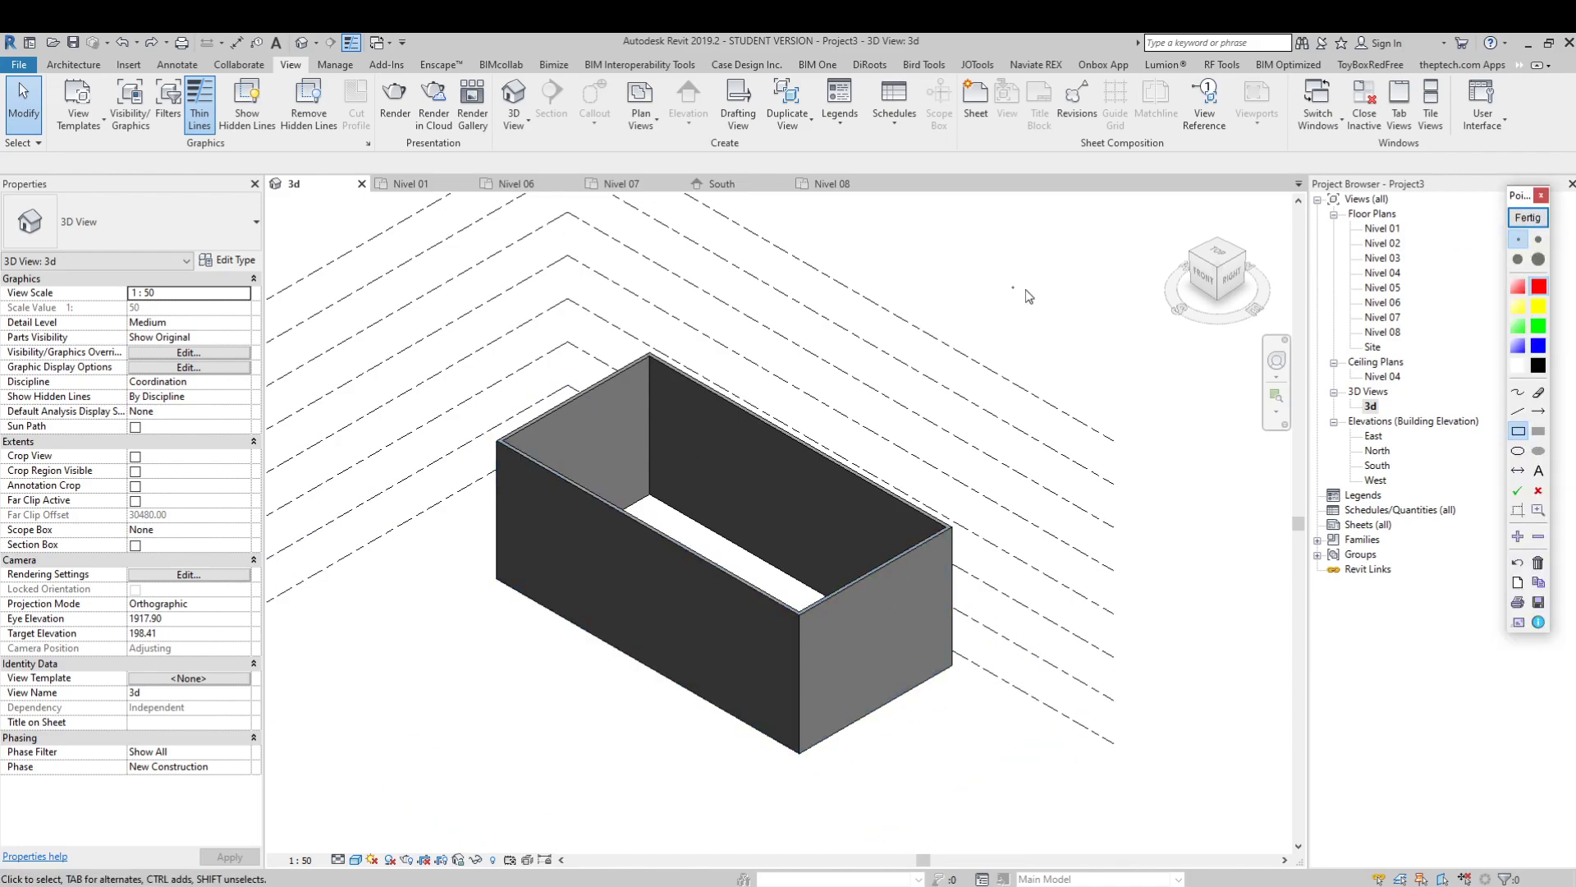
pyautogui.moveTo(986, 235); pyautogui.dragTo(1144, 362)
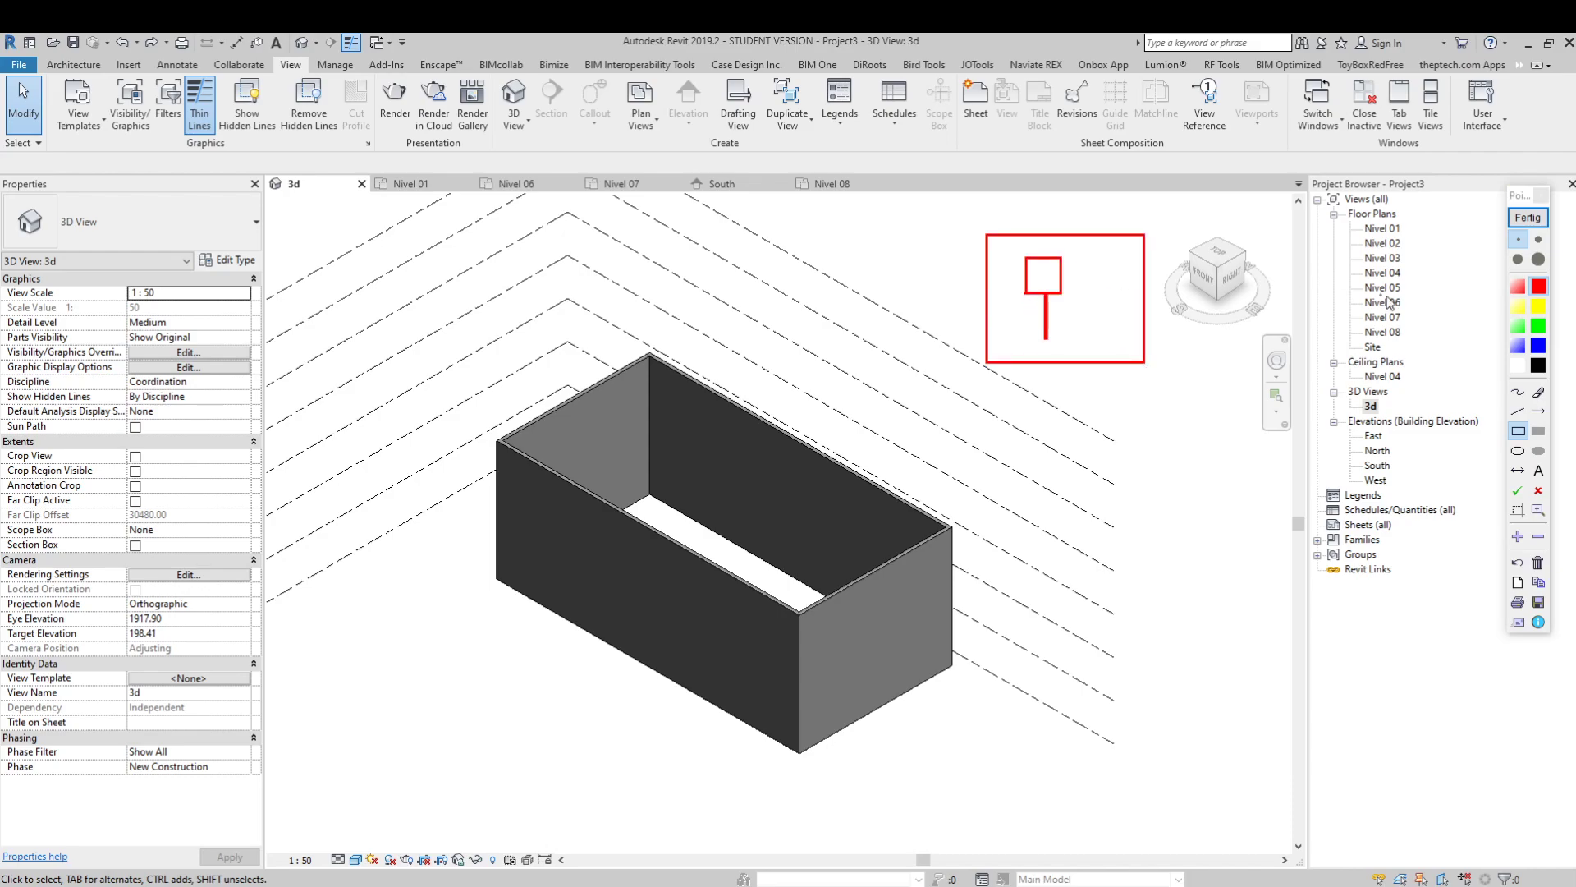
pyautogui.scroll(1, 1412, 322)
pyautogui.scroll(1, 1328, 313)
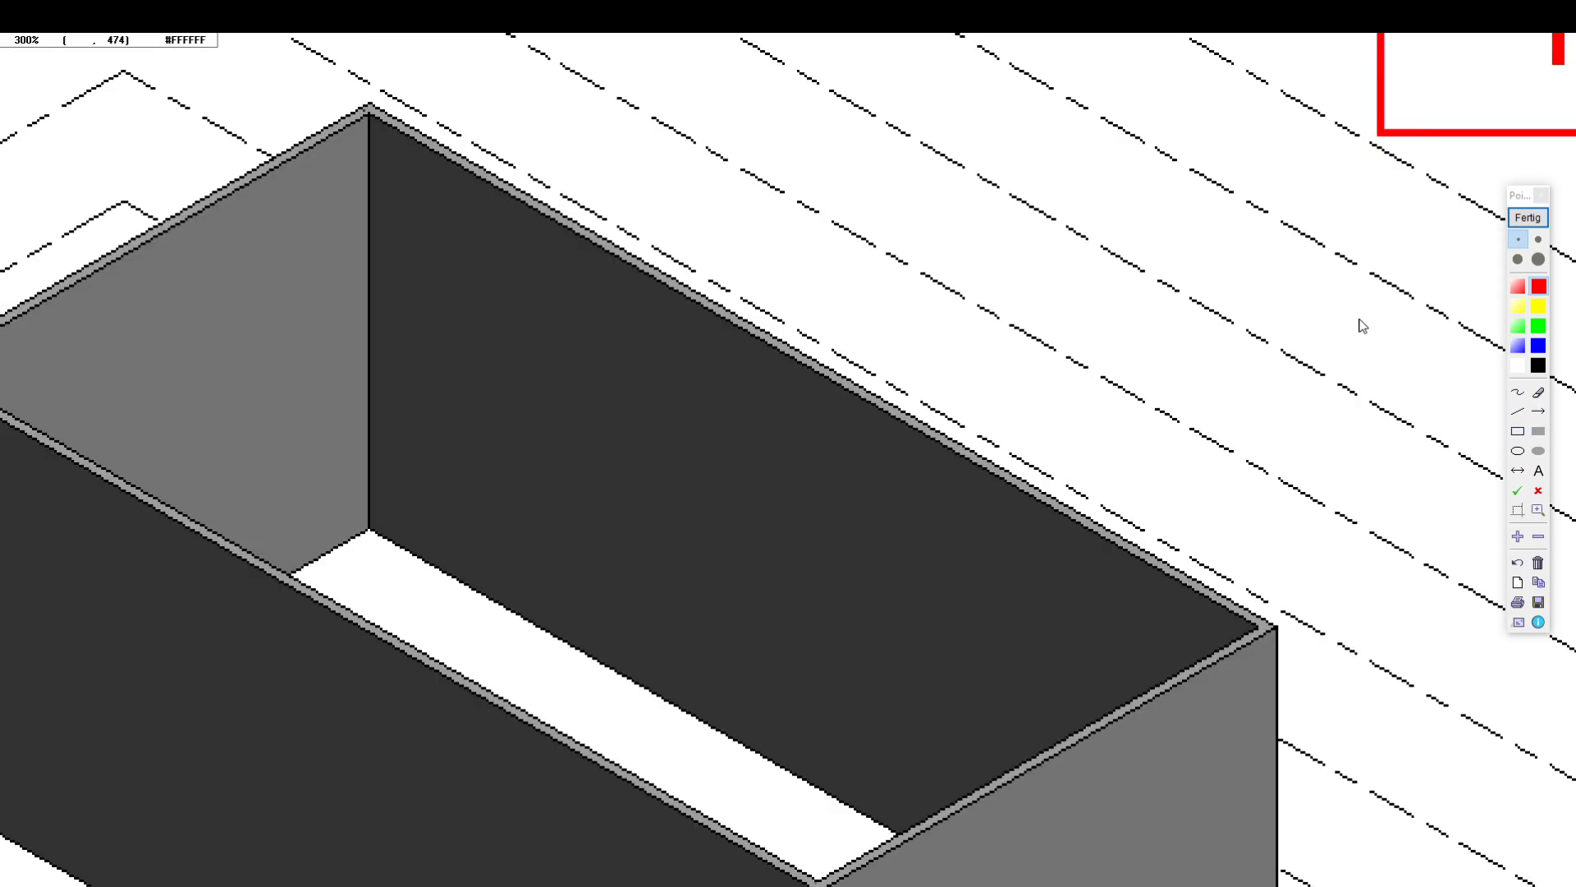
pyautogui.click(1539, 541)
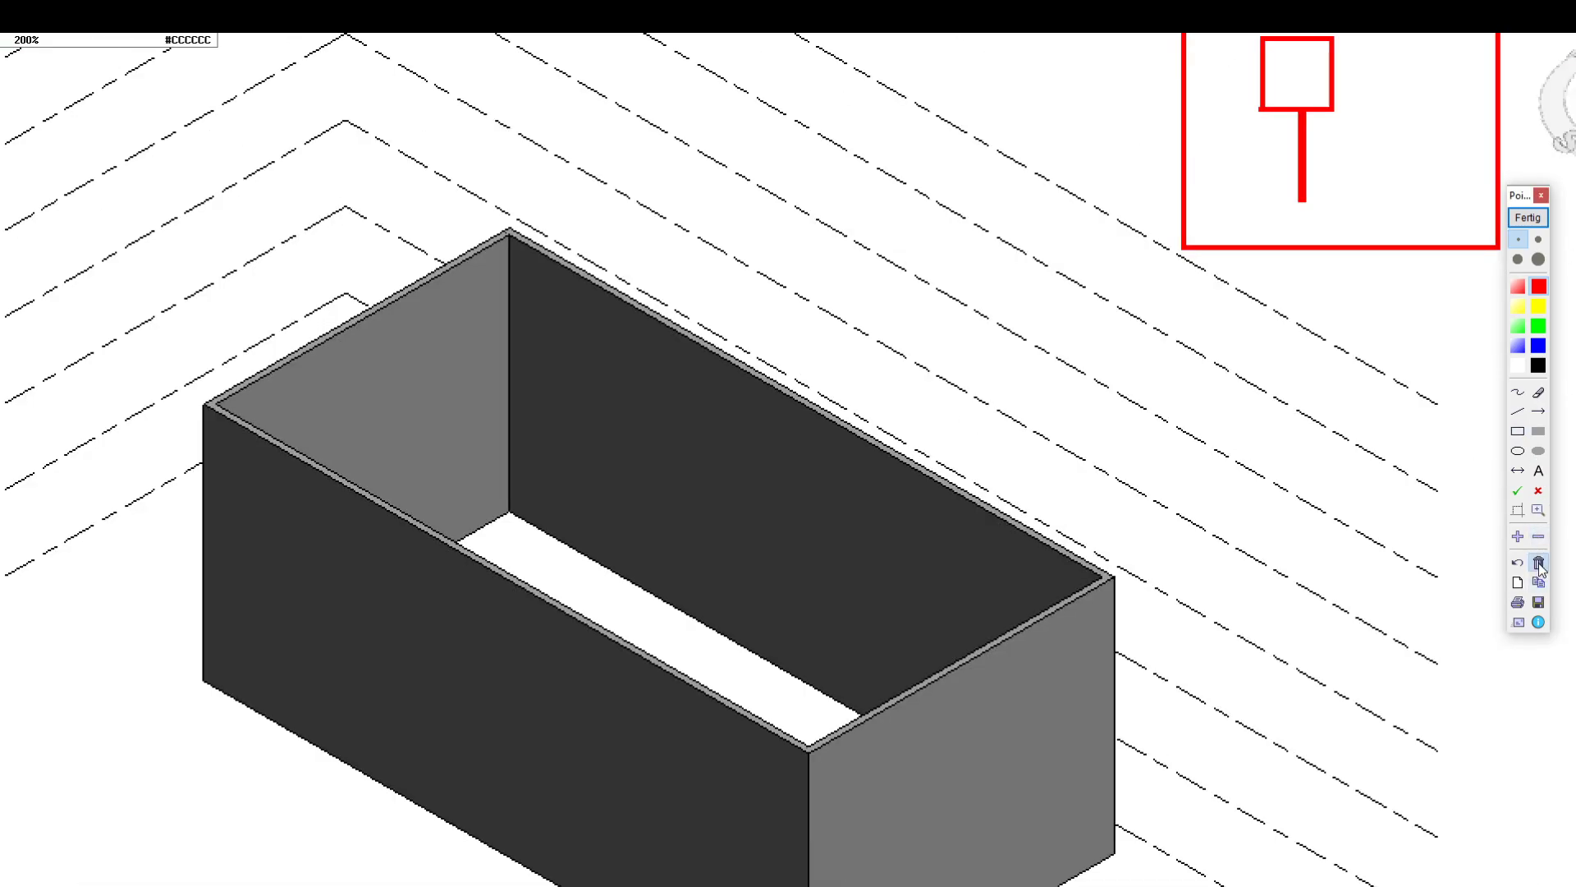
pyautogui.click(1539, 564)
# Annotate the screen with a red rectangle containing an upward arrow, and end annotation mode
pyautogui.moveTo(948, 249)
pyautogui.mouseDown()
pyautogui.moveTo(989, 321)
pyautogui.moveTo(1085, 329)
pyautogui.moveTo(1021, 278)
pyautogui.mouseUp()
pyautogui.click(1520, 413)
pyautogui.click(1539, 410)
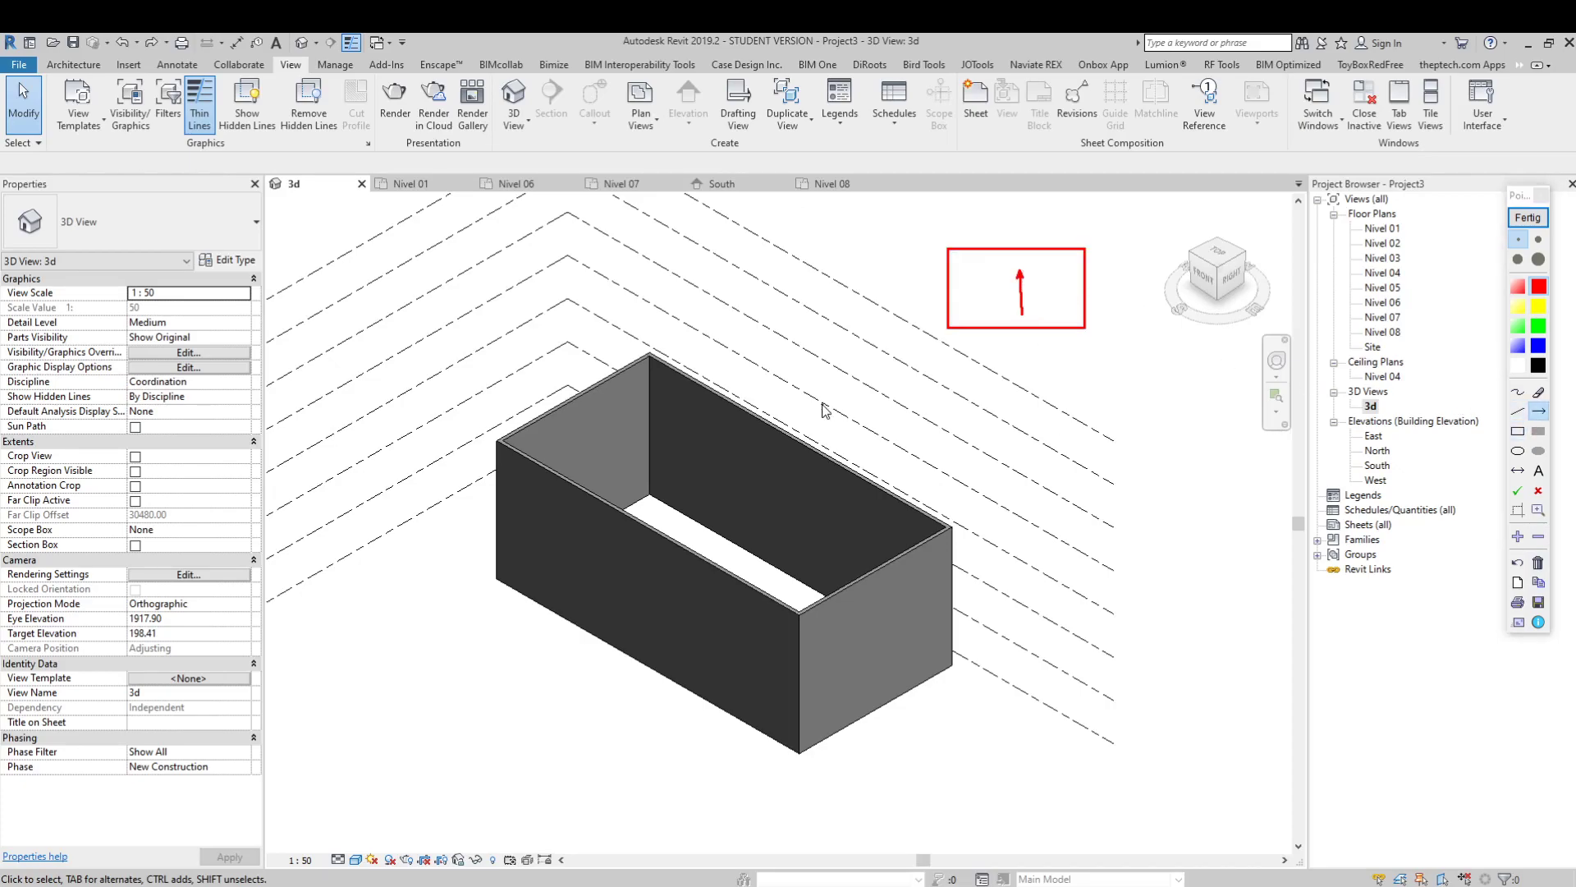
pyautogui.click(1528, 217)
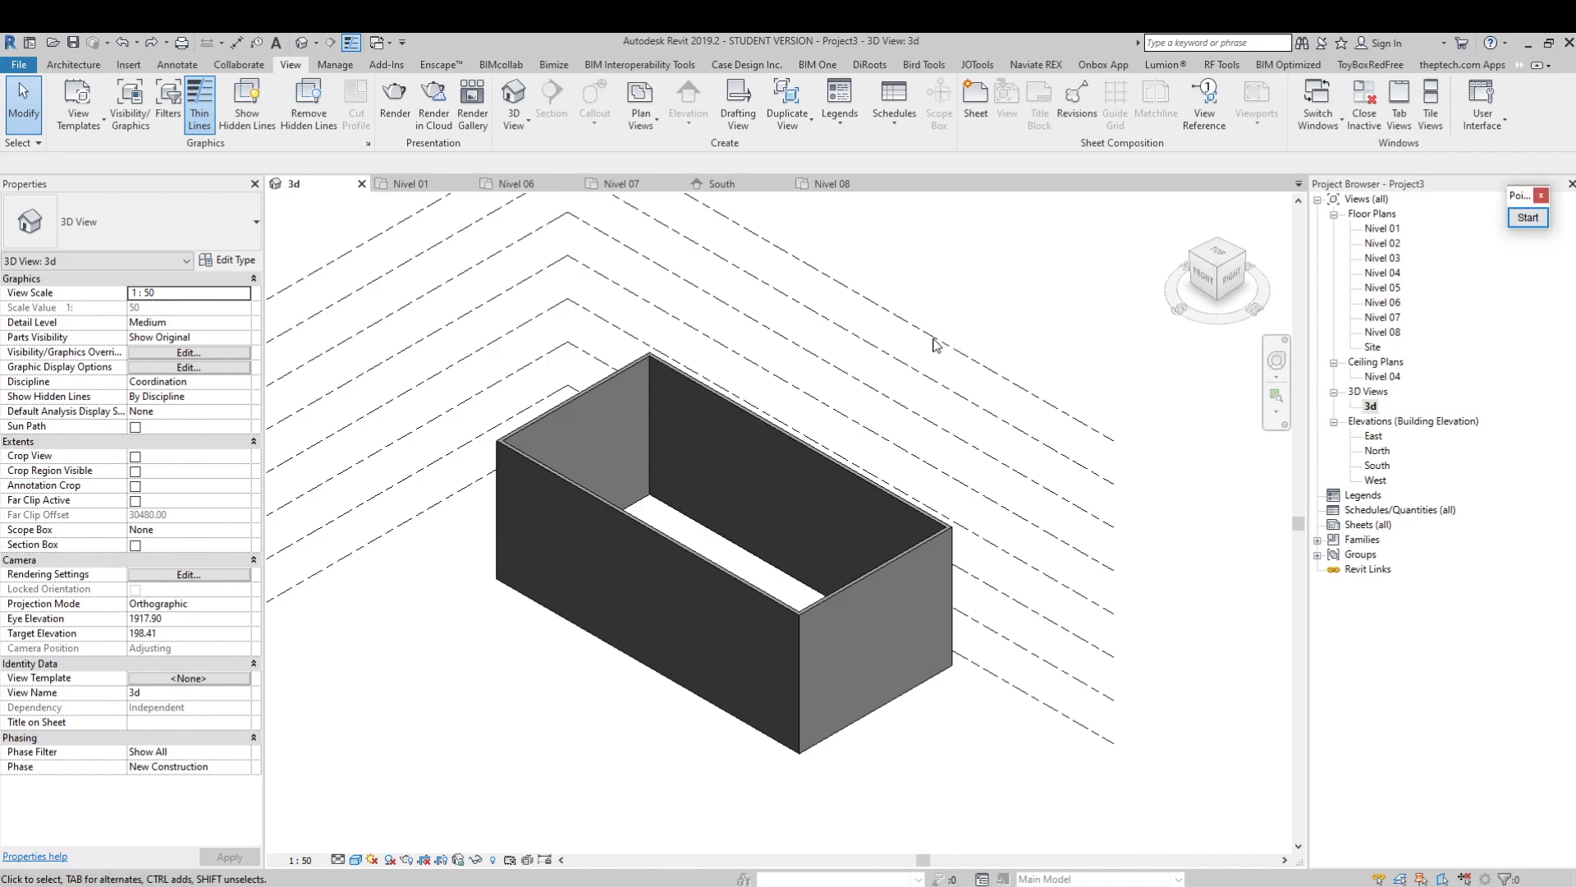
# Examine the four-wall enclosure and the level lines in the 3d view from different distances and angles
pyautogui.scroll(-1, 1131, 473)
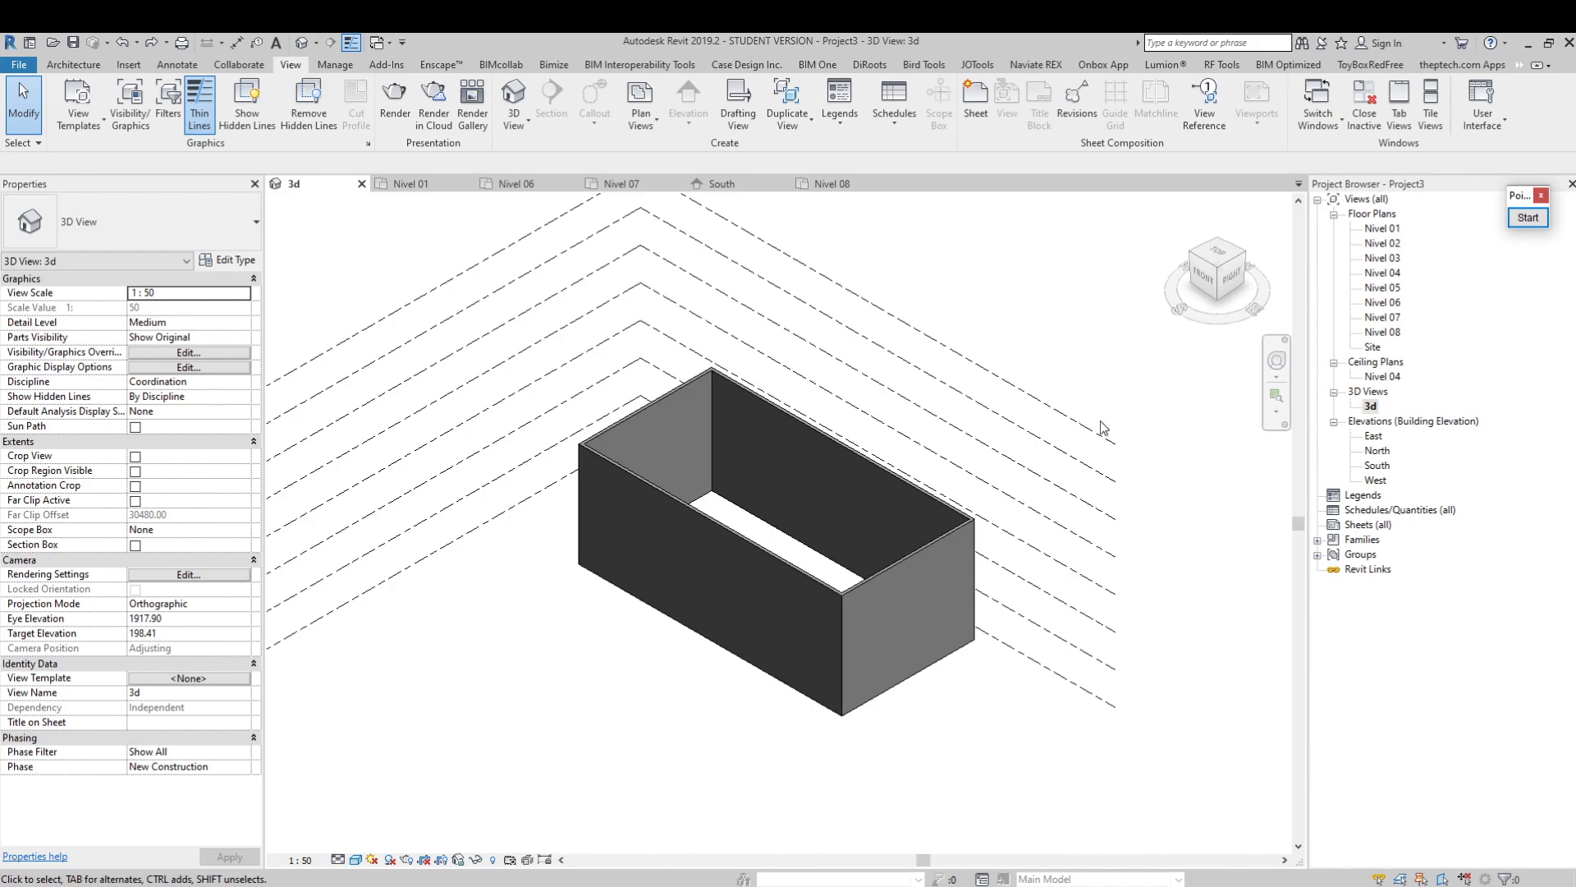
pyautogui.moveTo(1065, 401); pyautogui.dragTo(987, 386, button='middle')
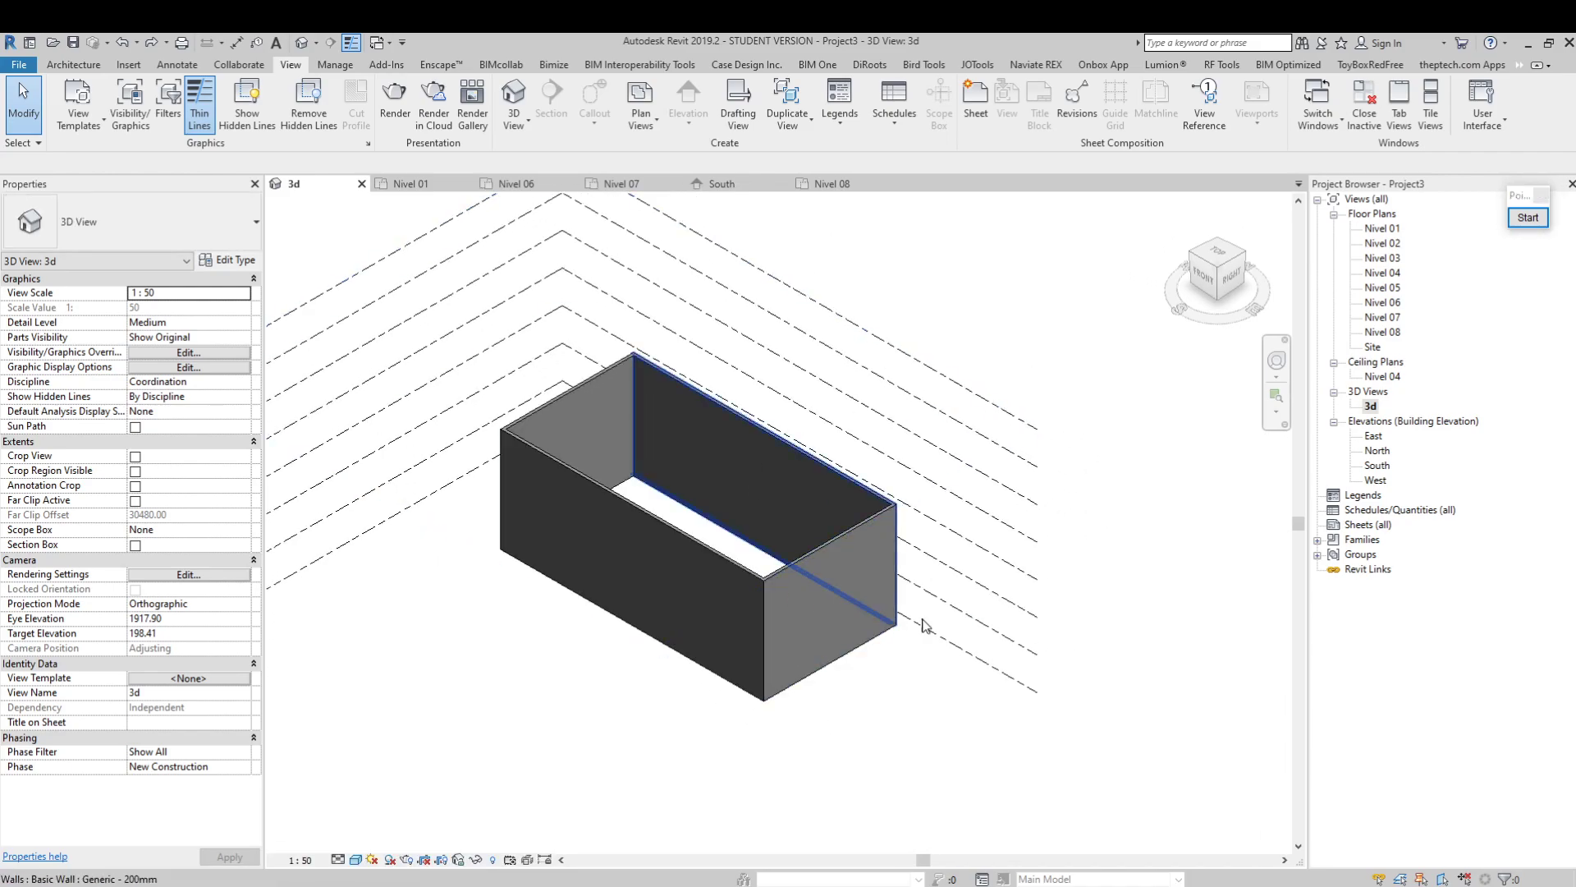
pyautogui.moveTo(818, 580); pyautogui.dragTo(876, 583, button='middle')
pyautogui.moveTo(782, 621); pyautogui.dragTo(790, 669, button='middle')
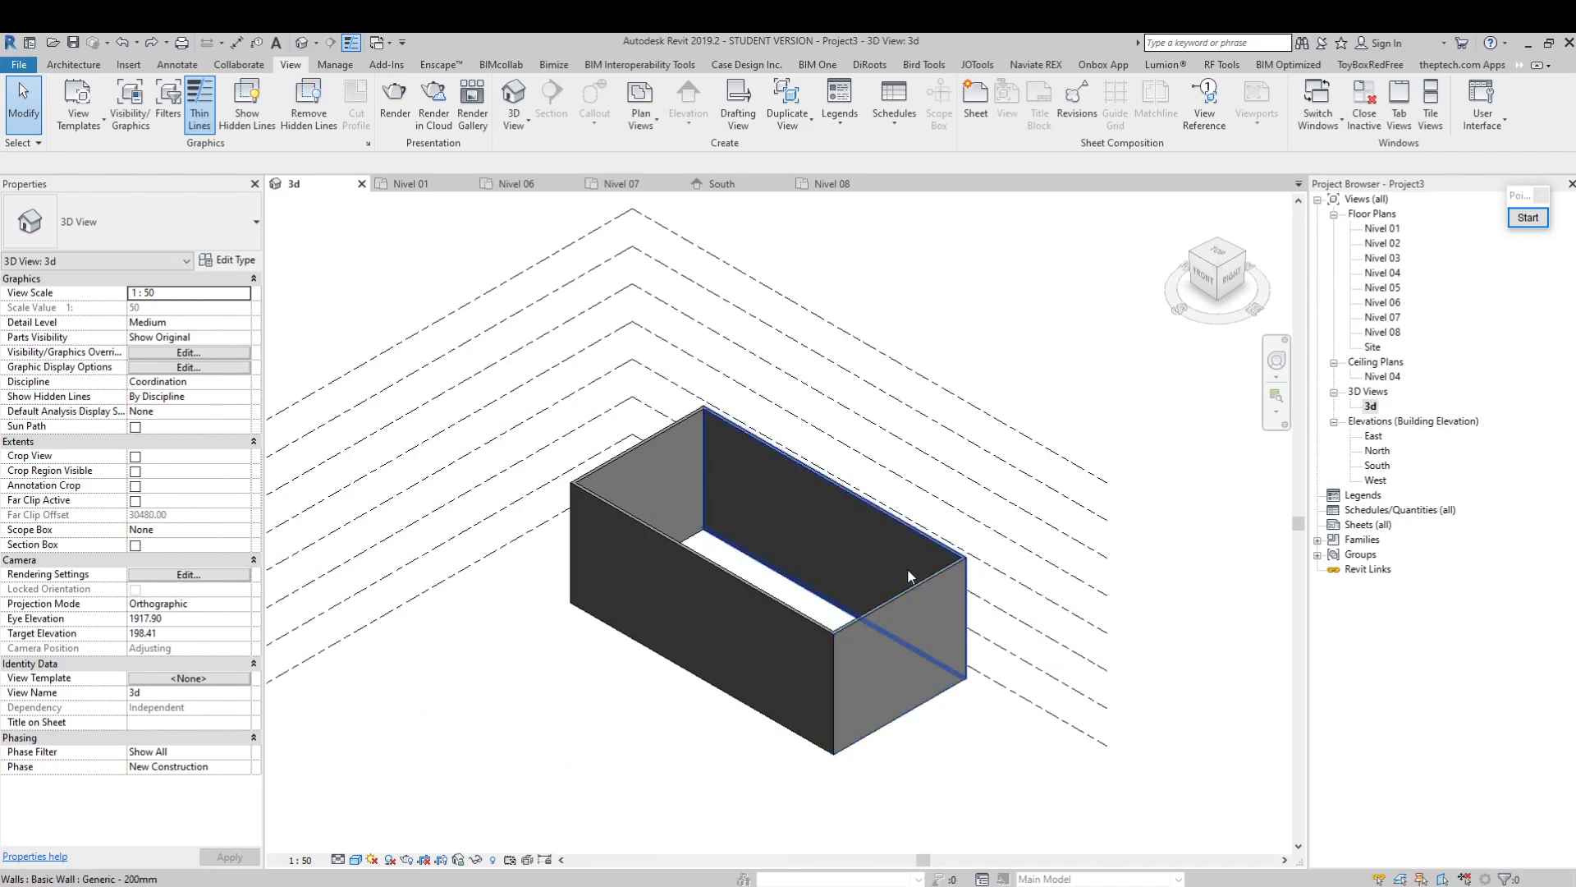
pyautogui.scroll(2, 898, 534)
pyautogui.keyDown('shift'); pyautogui.moveTo(1056, 535); pyautogui.dragTo(925, 665, button='middle'); pyautogui.keyUp('shift')
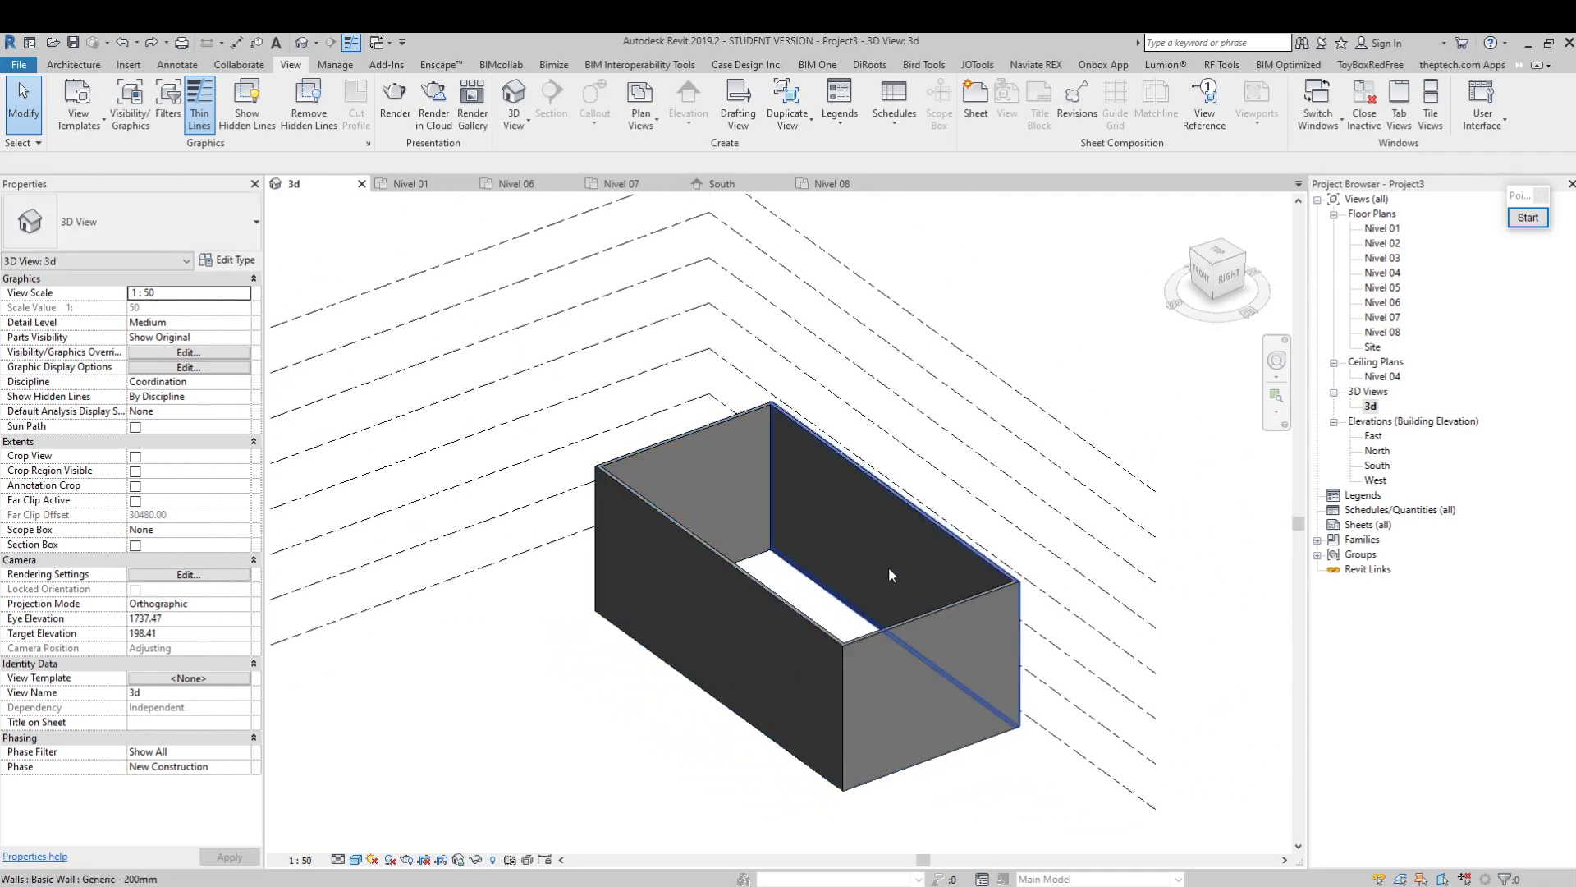
pyautogui.moveTo(901, 561); pyautogui.dragTo(814, 568, button='middle')
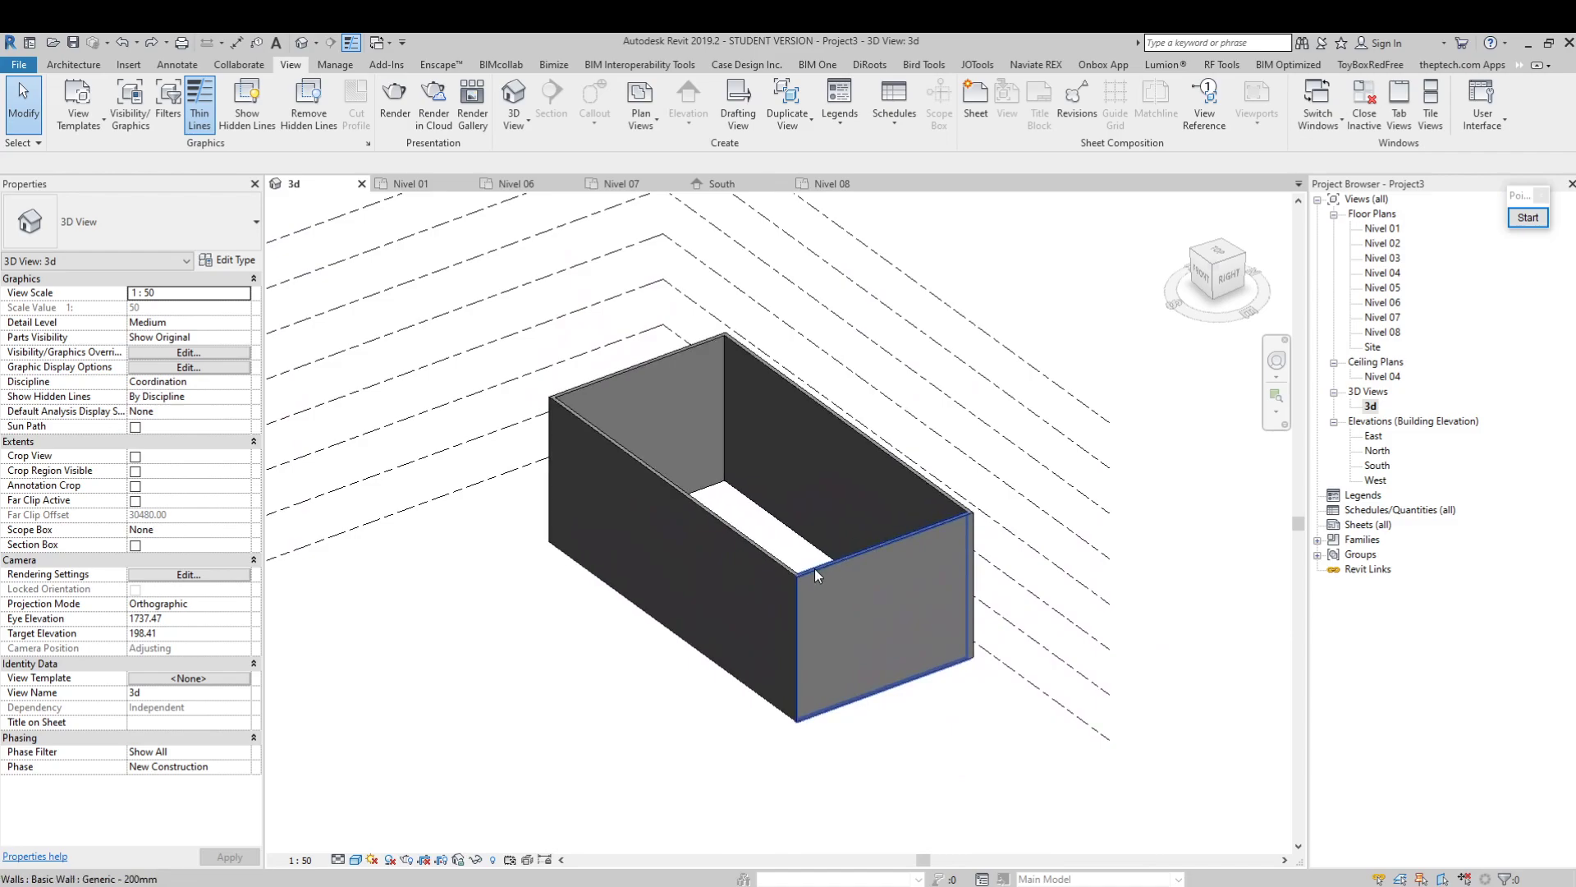
pyautogui.keyDown('shift'); pyautogui.moveTo(1049, 598); pyautogui.dragTo(1046, 537, button='middle'); pyautogui.keyUp('shift')
pyautogui.moveTo(831, 542); pyautogui.dragTo(847, 579, button='middle')
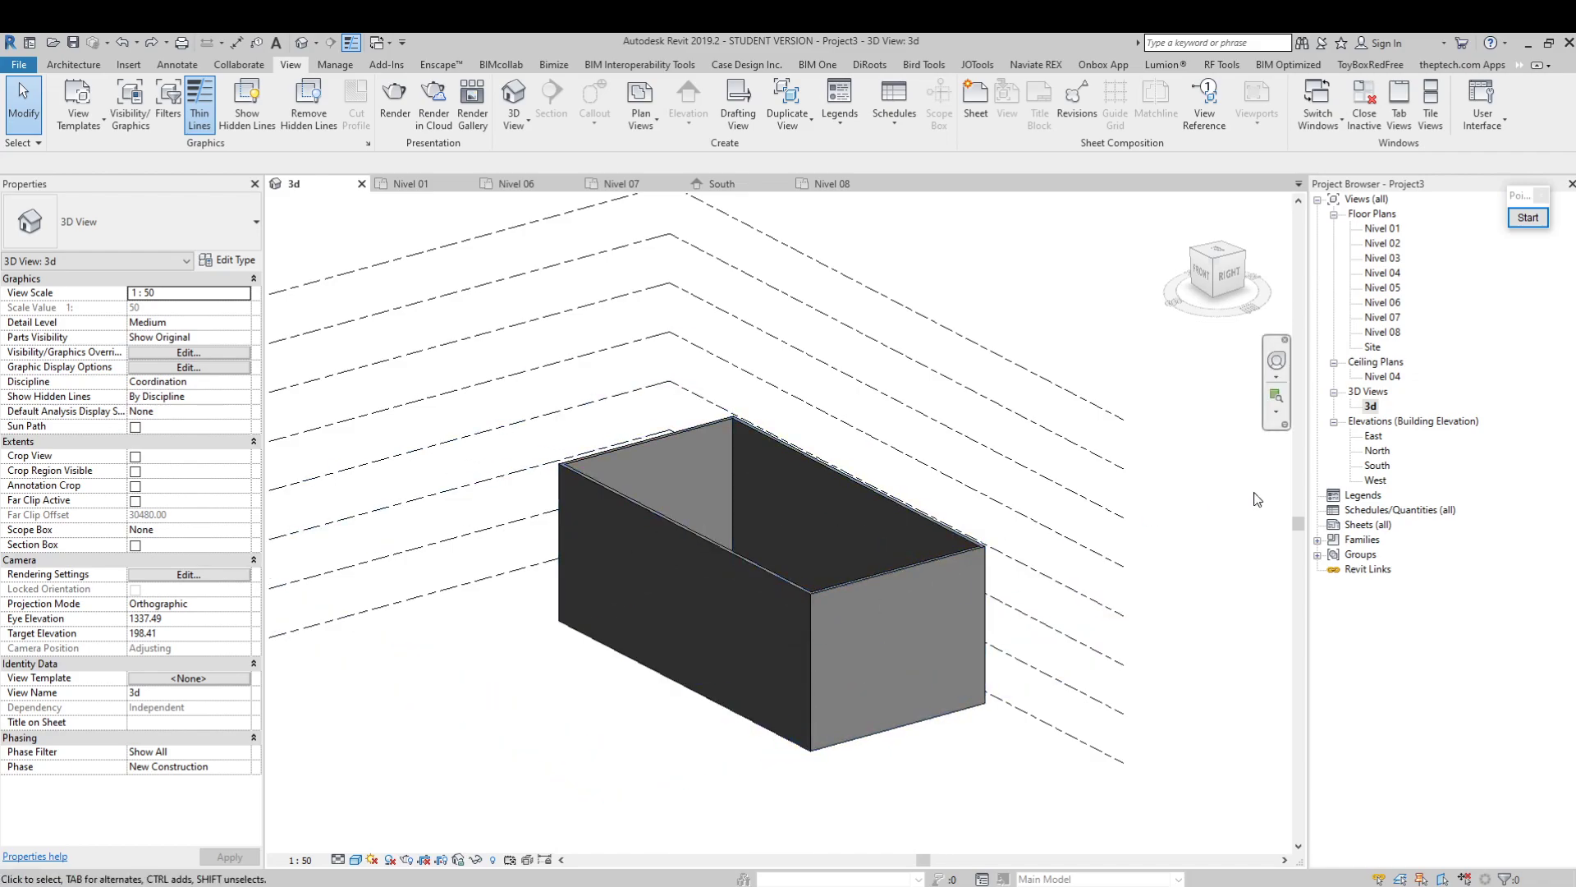
pyautogui.moveTo(851, 644); pyautogui.dragTo(775, 585, button='middle')
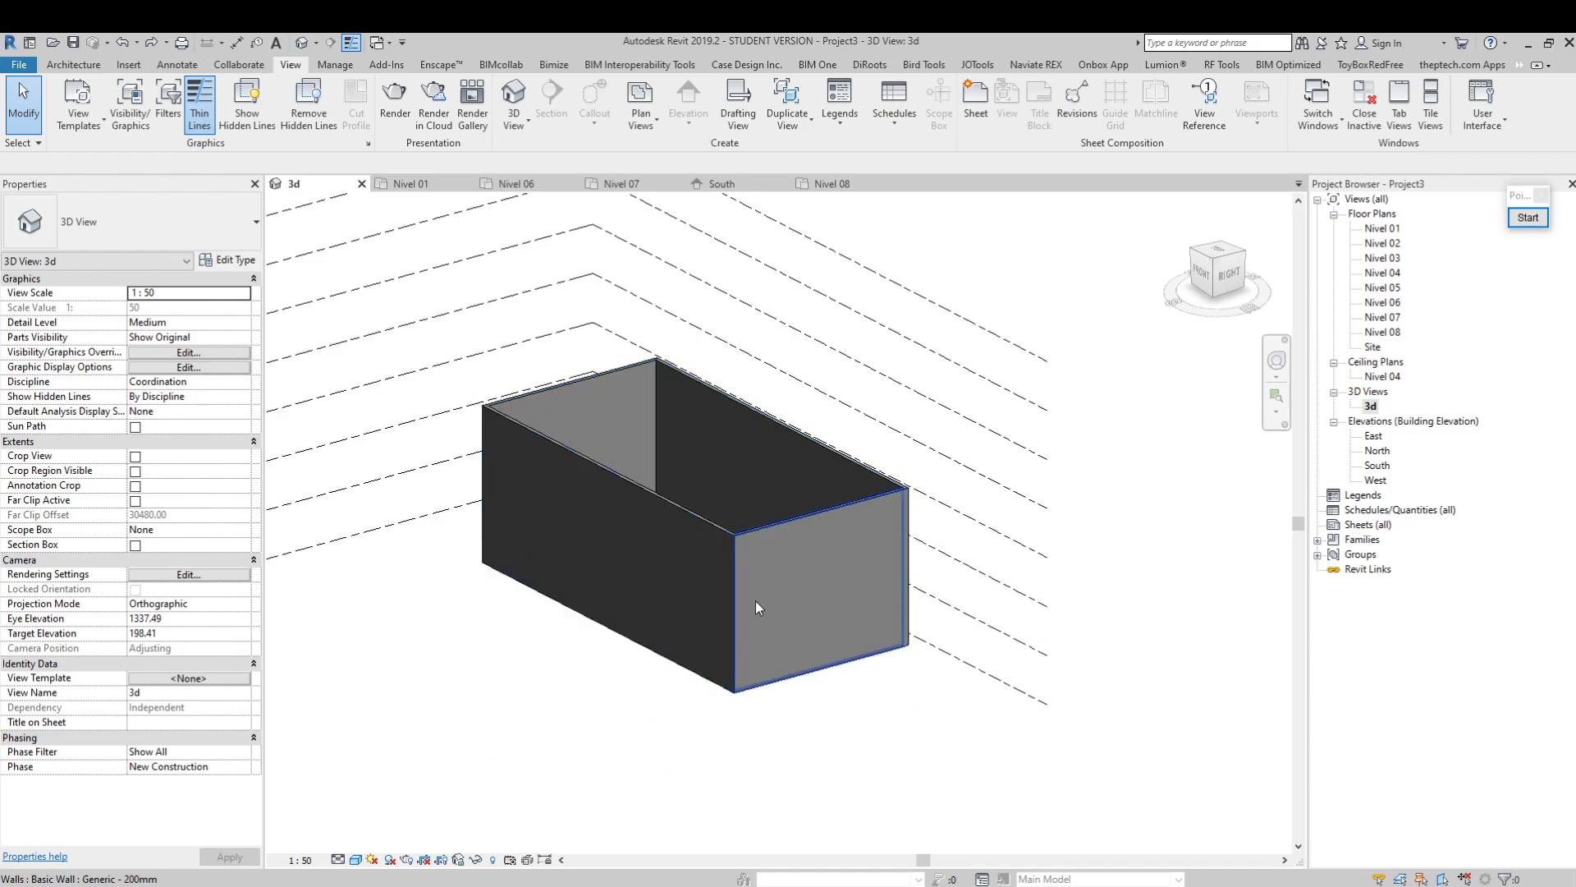
# Open the South elevation and set its visual style to Shaded
pyautogui.click(1378, 467)
pyautogui.doubleClick(1377, 467)
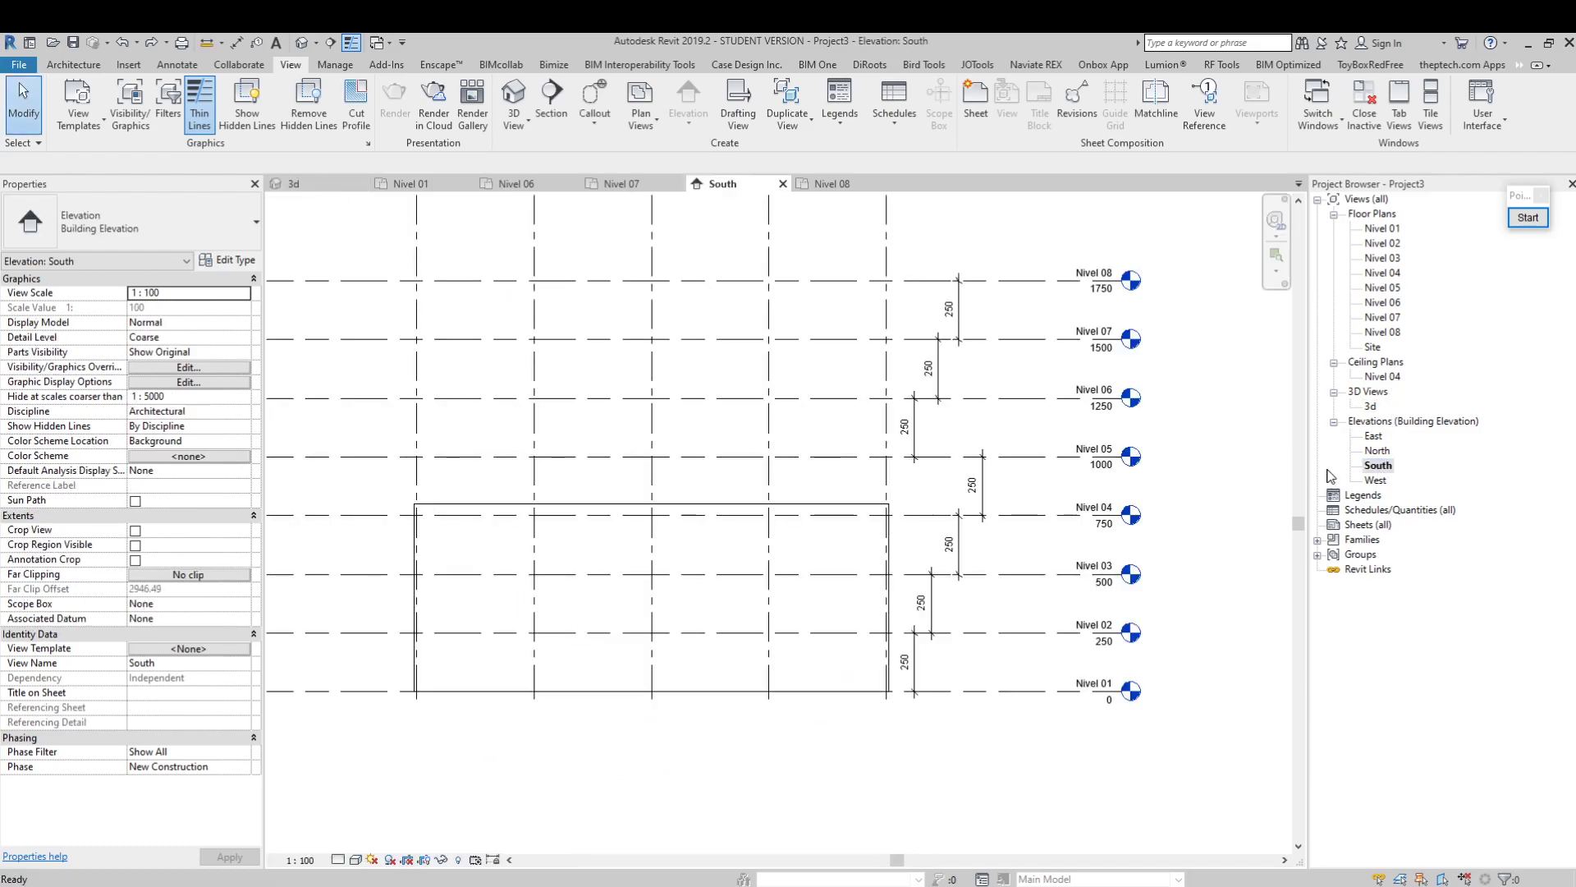
pyautogui.click(357, 860)
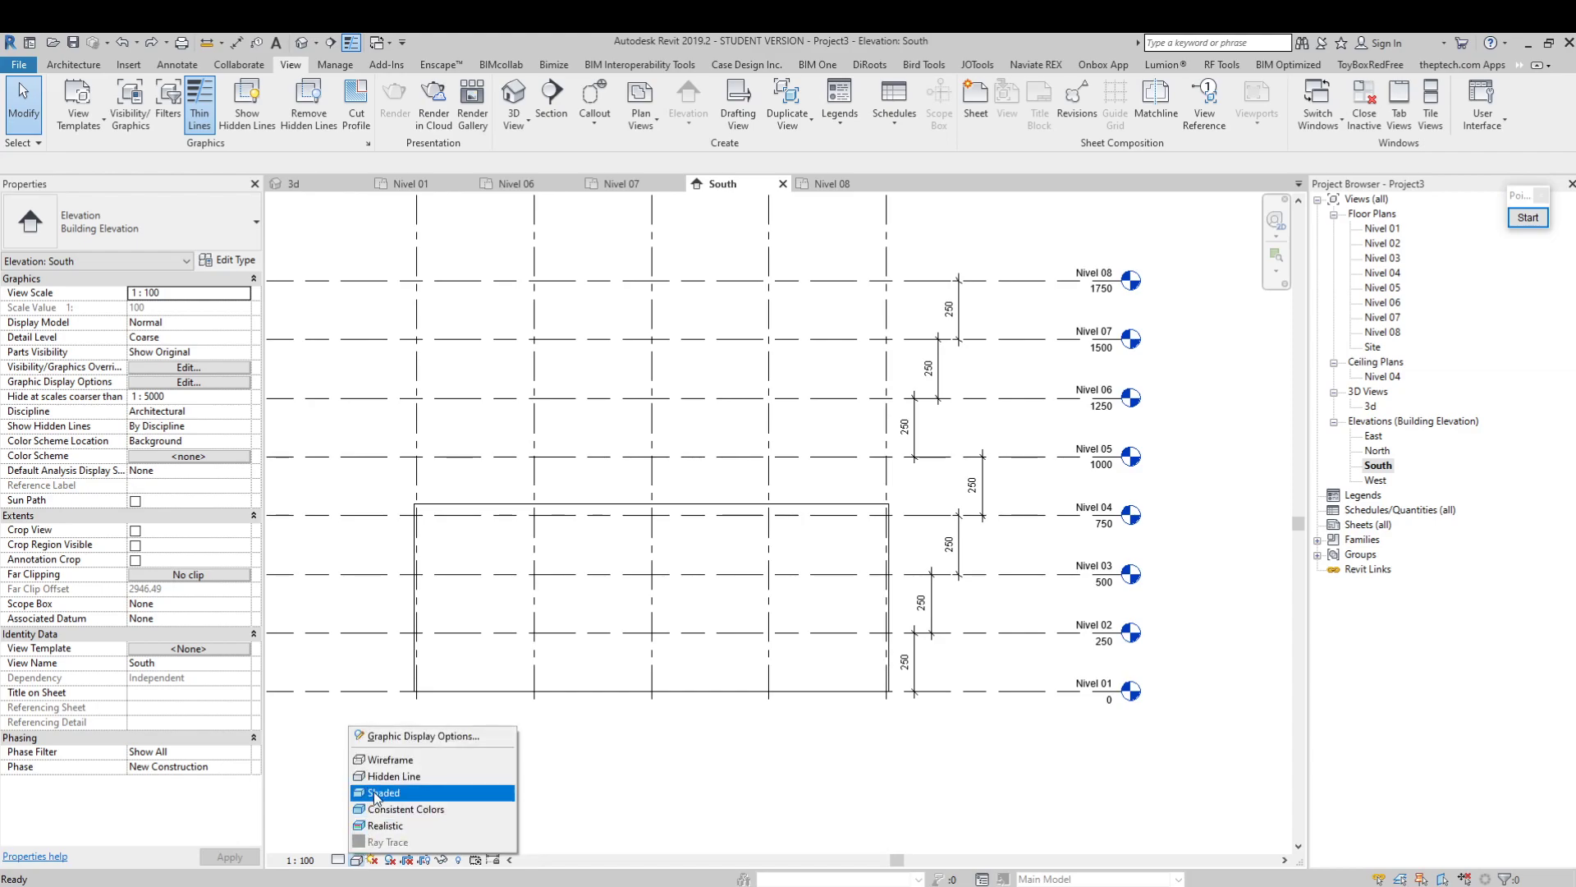
pyautogui.click(379, 791)
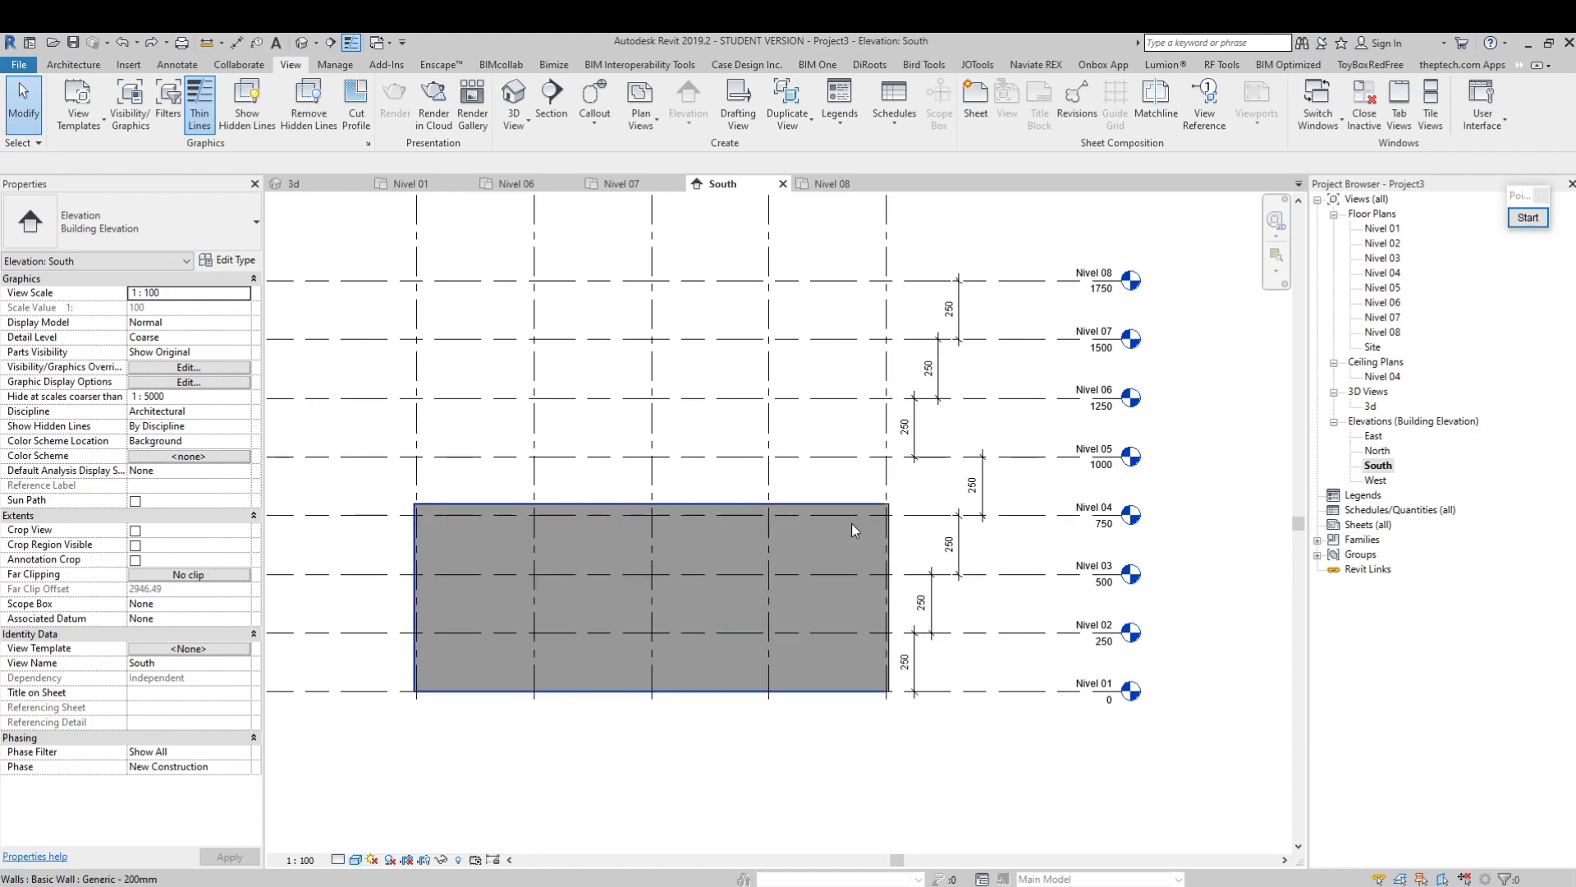
# Place an aligned dimension between the front wall's top edge and Nivel 01, left of the wall, and dismiss the save reminder
pyautogui.click(815, 509)
pyautogui.press('d')
pyautogui.press('i')
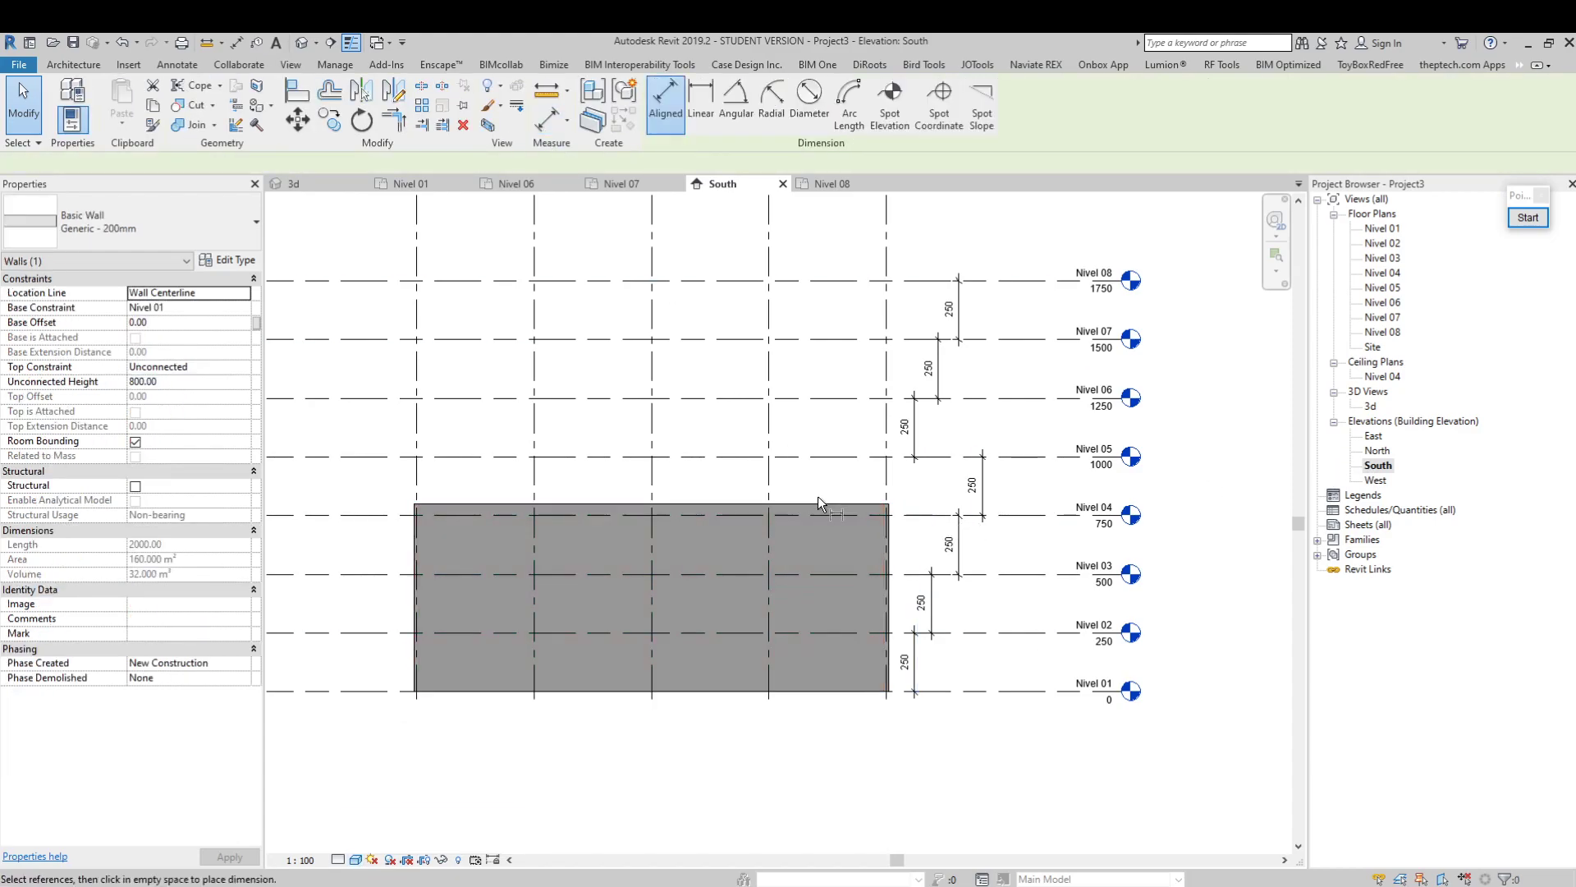
pyautogui.click(817, 504)
pyautogui.click(821, 692)
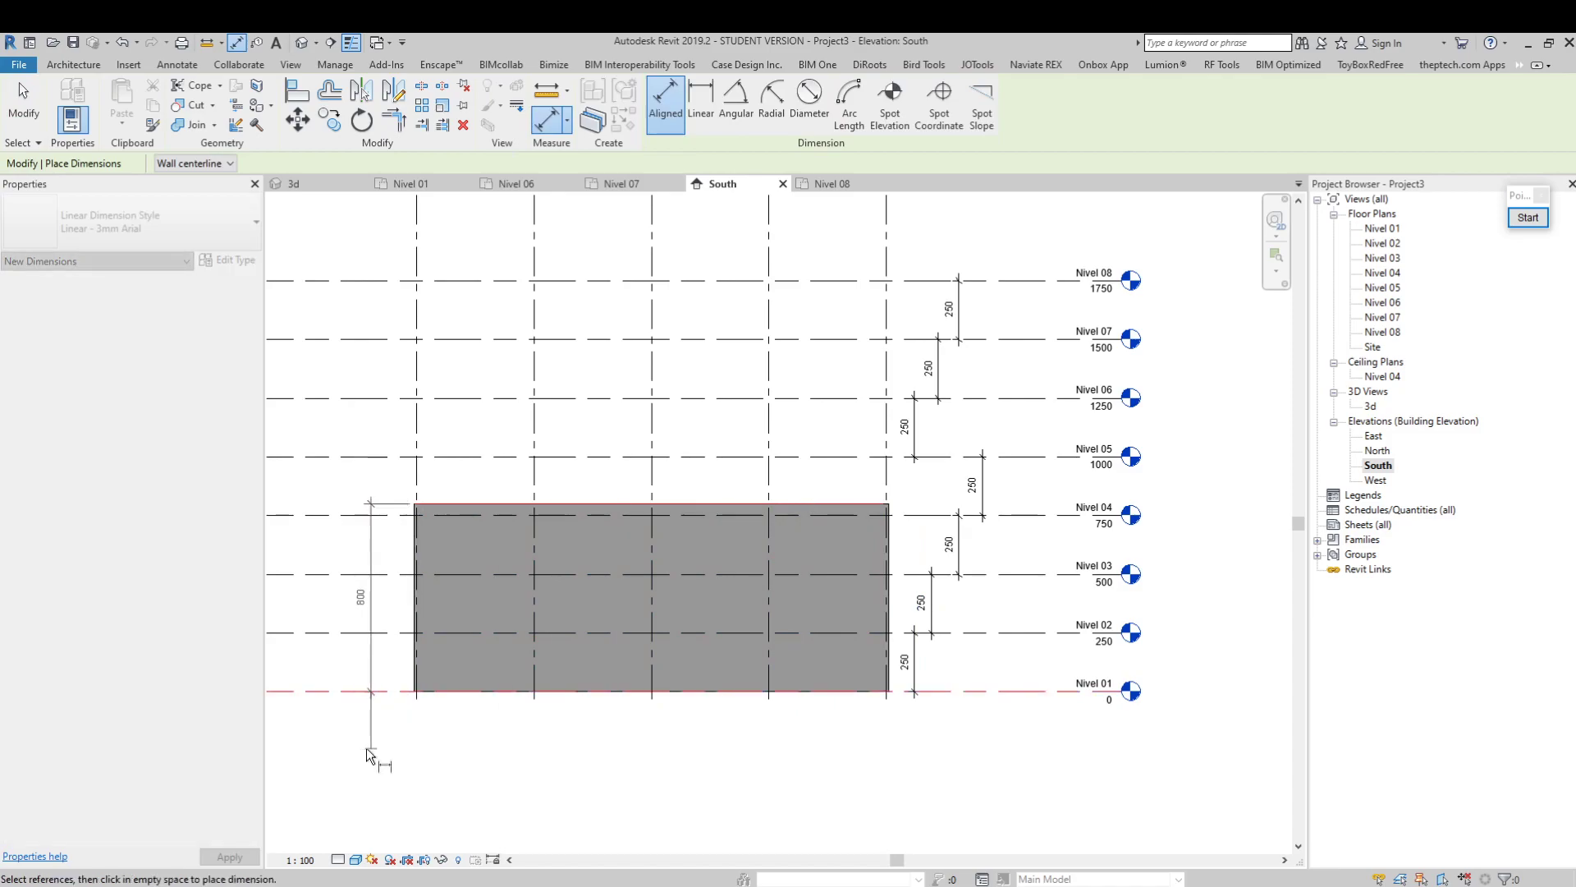
pyautogui.click(361, 750)
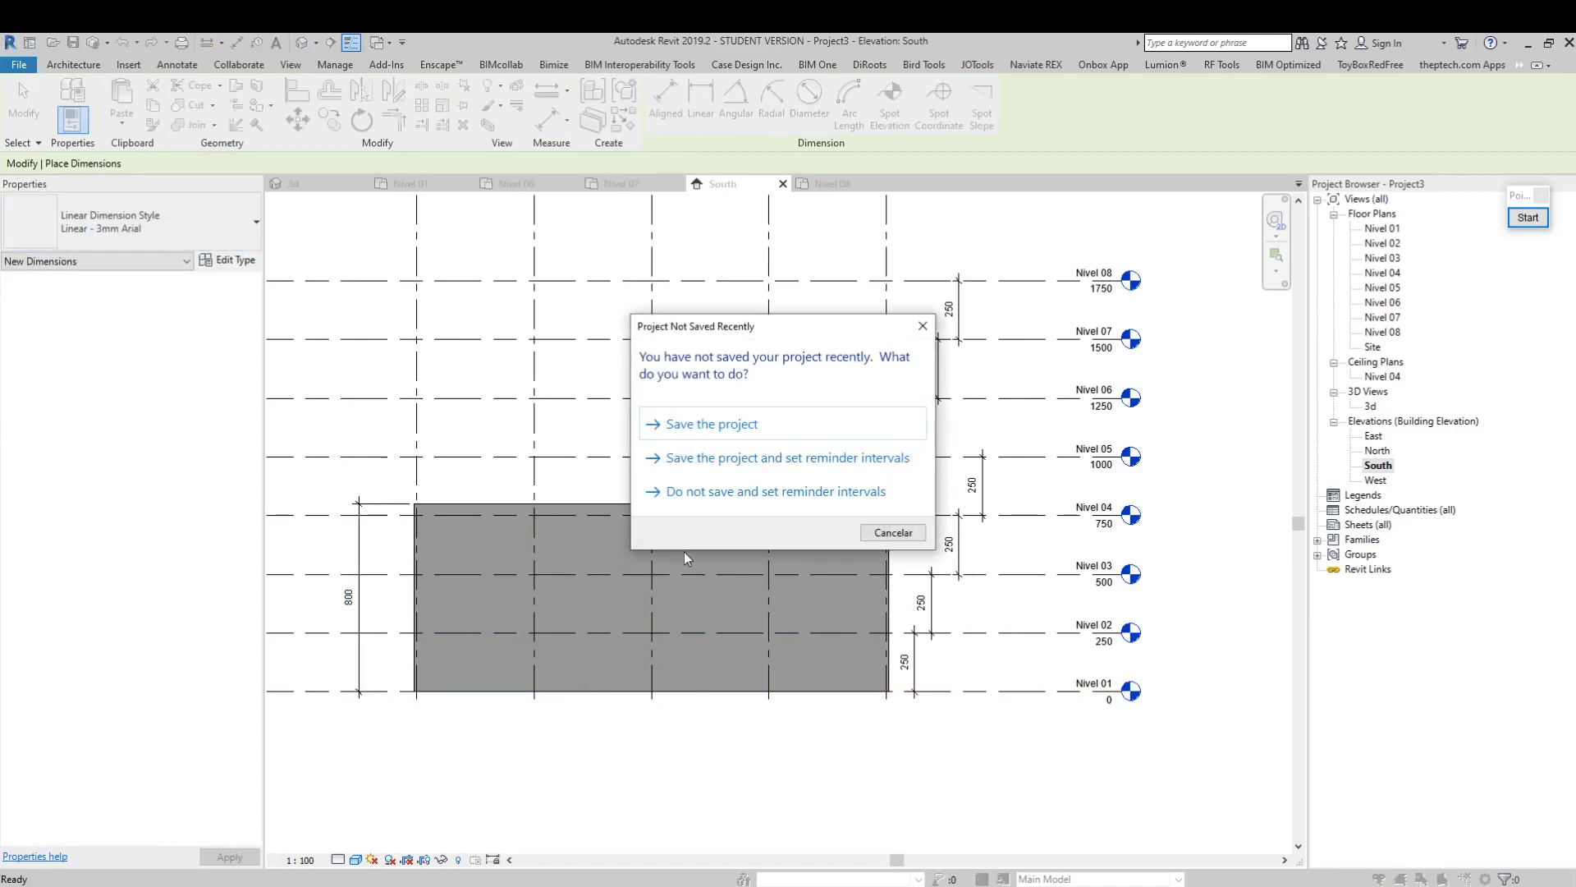
pyautogui.click(893, 532)
pyautogui.press('Escape')
pyautogui.press('Escape')
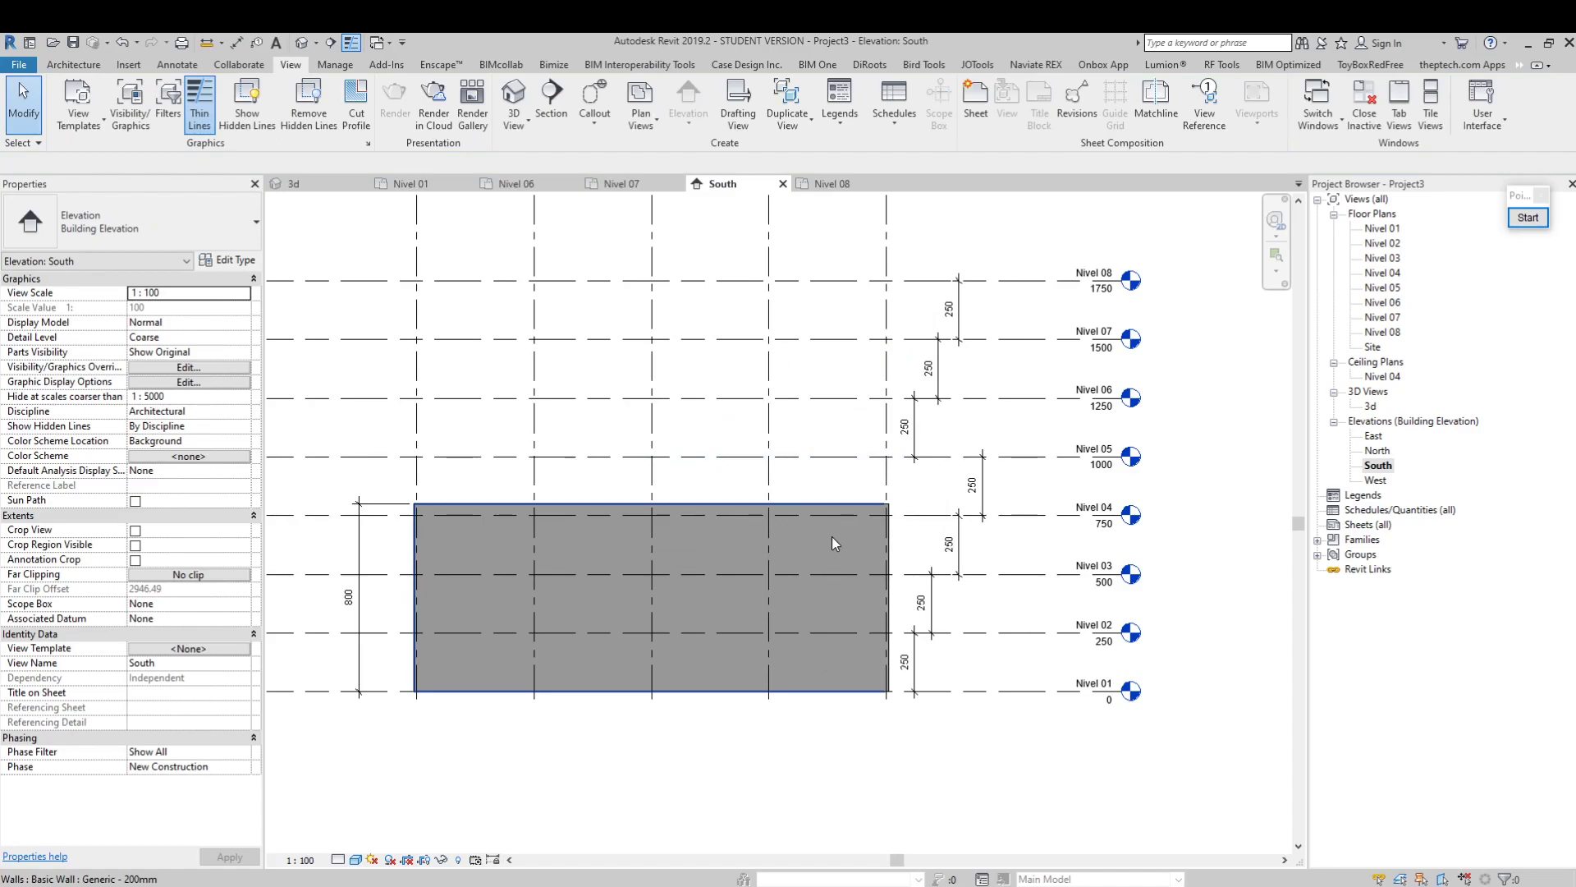
# Set the front long wall's Top Constraint to Up to level: Nivel 02 in the South elevation
pyautogui.click(831, 538)
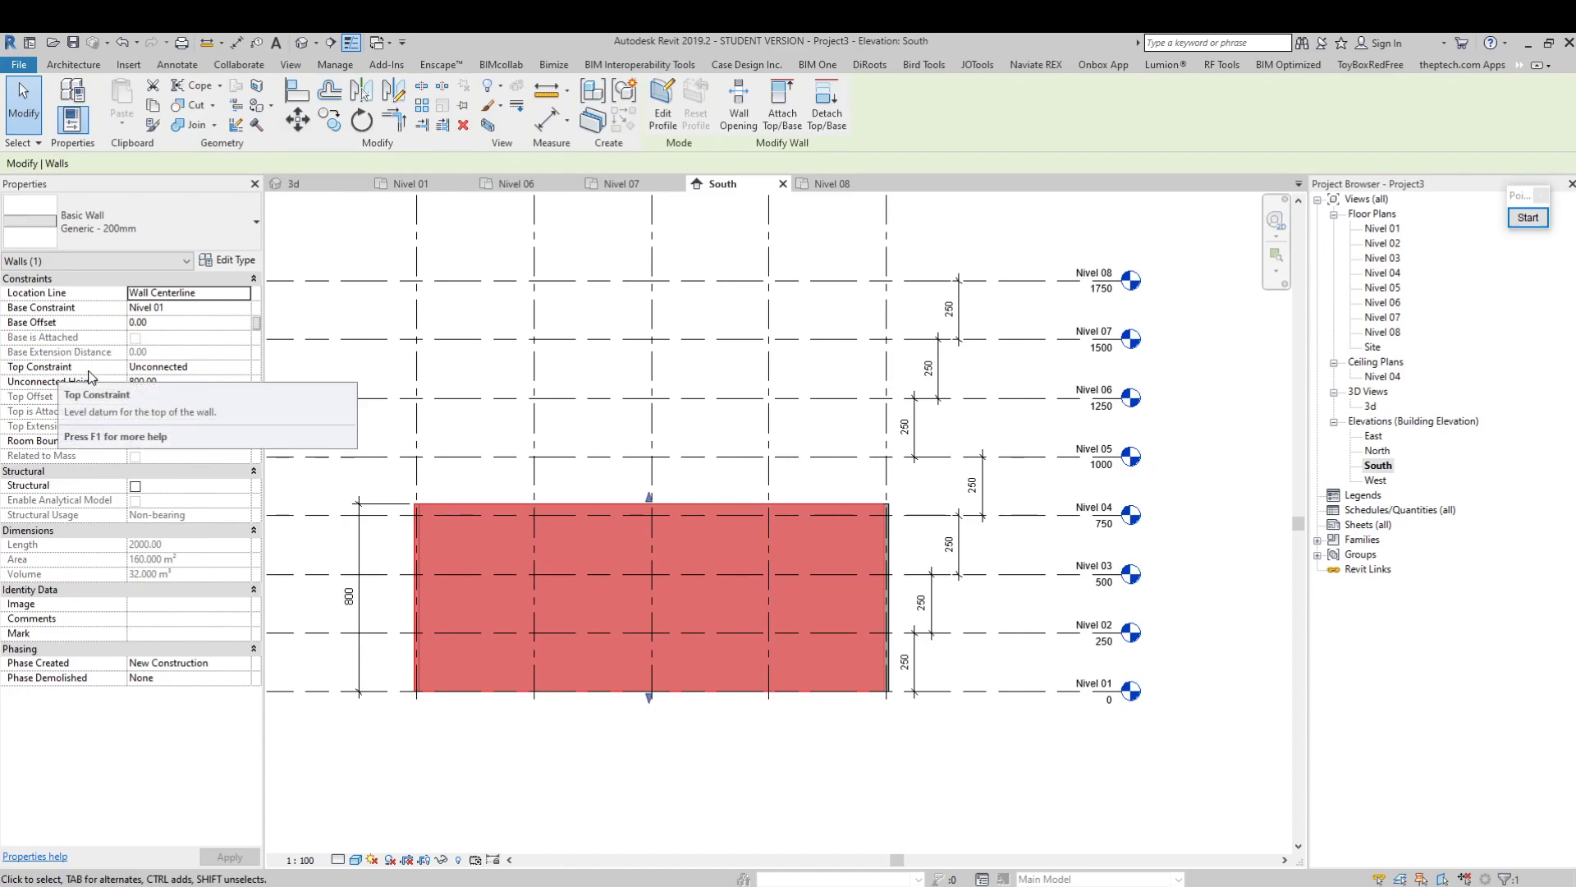
pyautogui.click(242, 368)
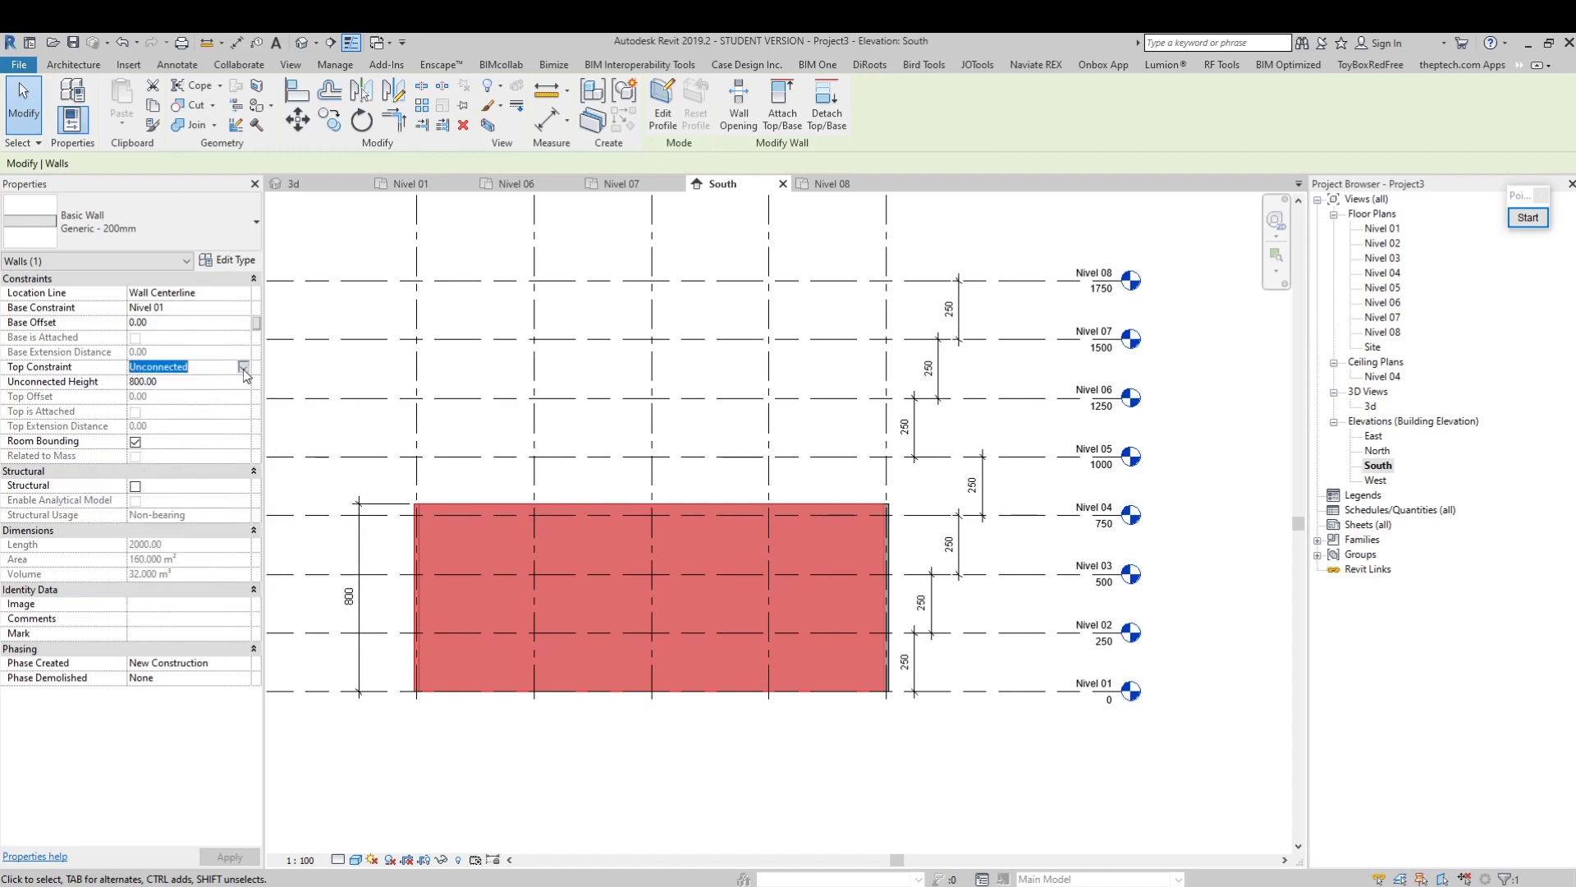
pyautogui.click(243, 367)
pyautogui.click(212, 407)
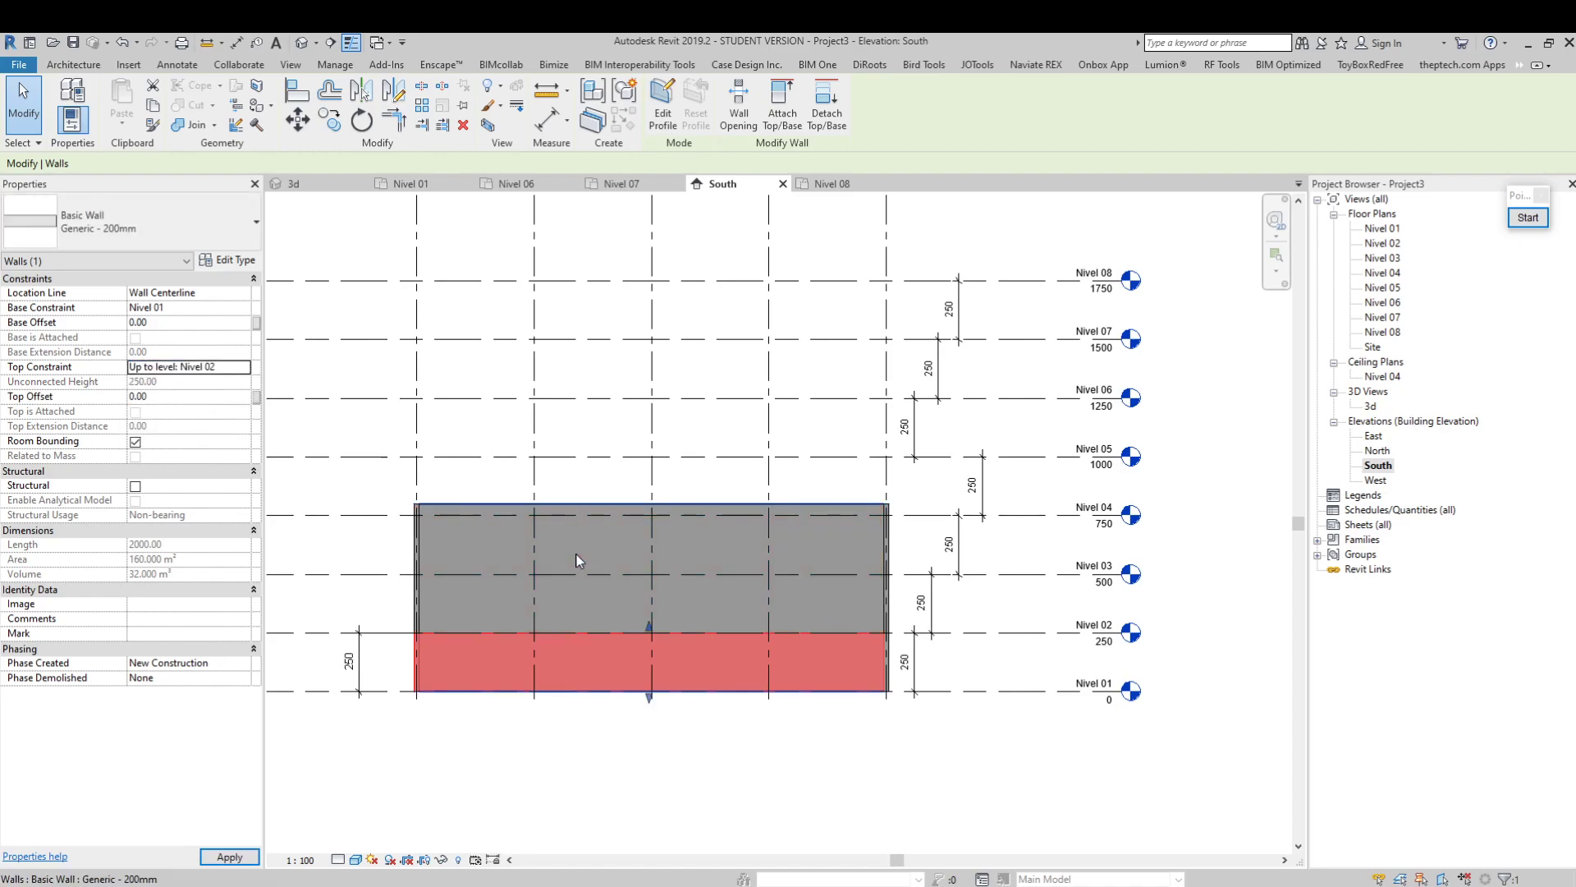
pyautogui.press('Escape')
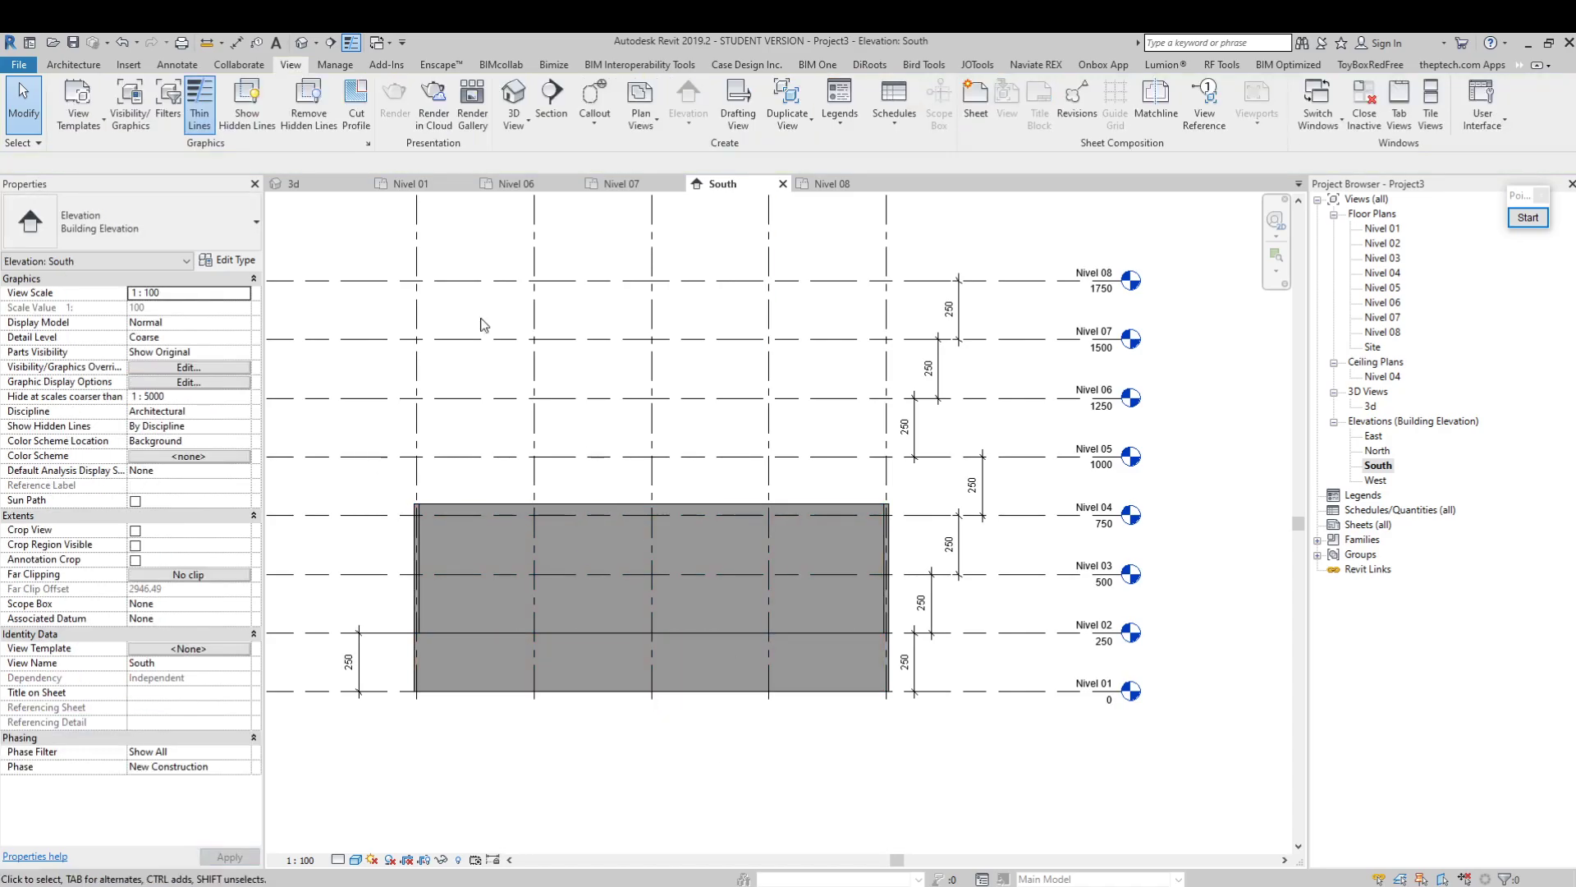
# Open the 3d view, try selecting the whole connected chain of walls from the near short wall, and clear the selection
pyautogui.click(299, 185)
pyautogui.click(746, 560)
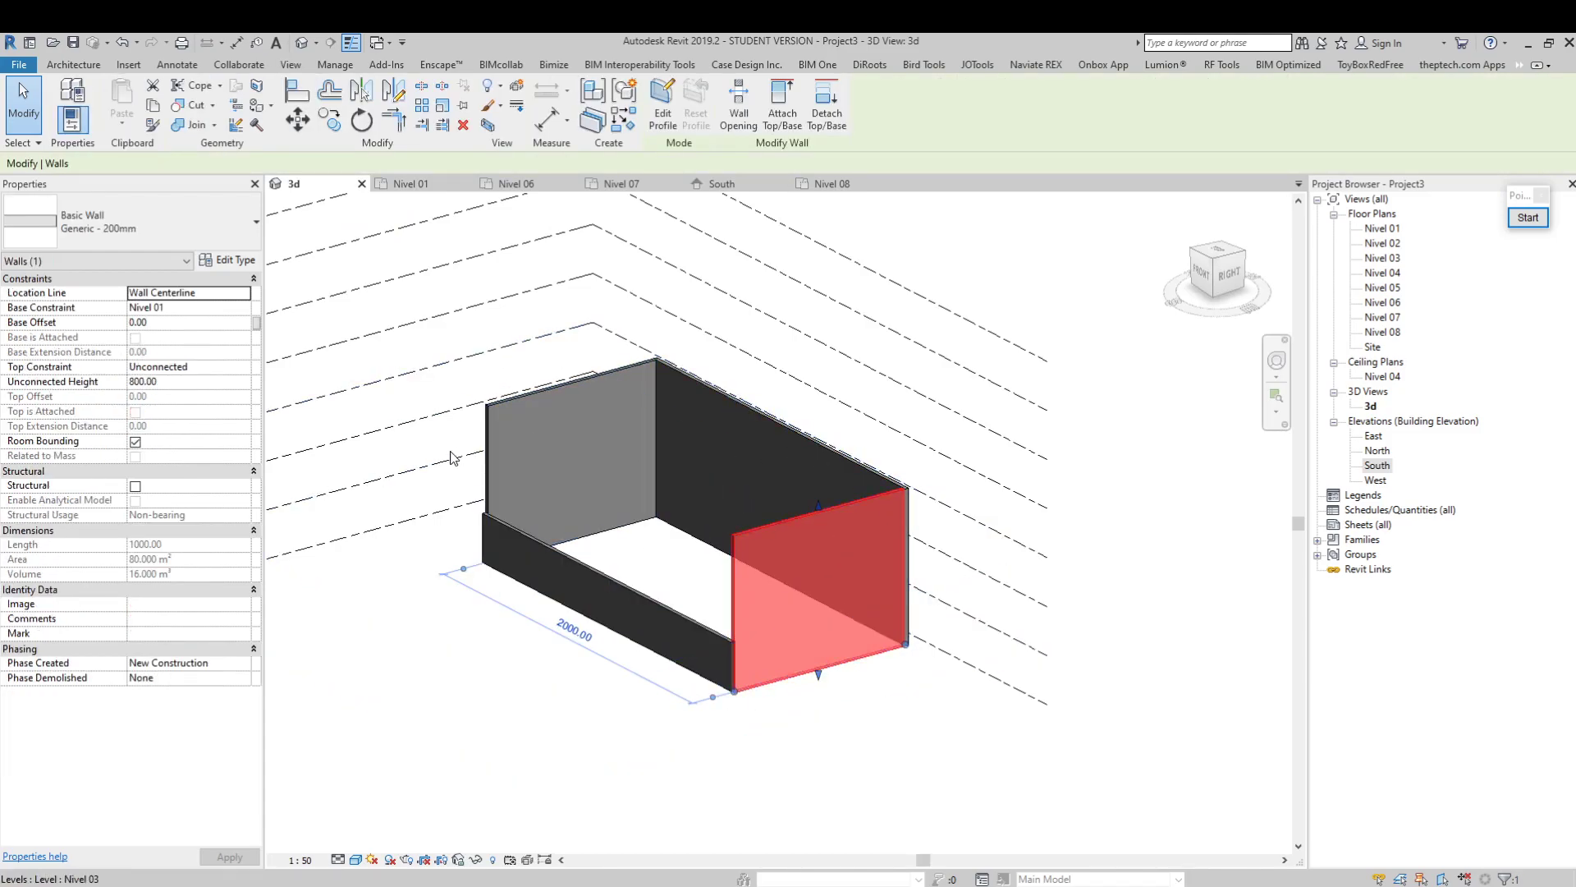
pyautogui.moveTo(857, 559); pyautogui.dragTo(860, 606, button='middle')
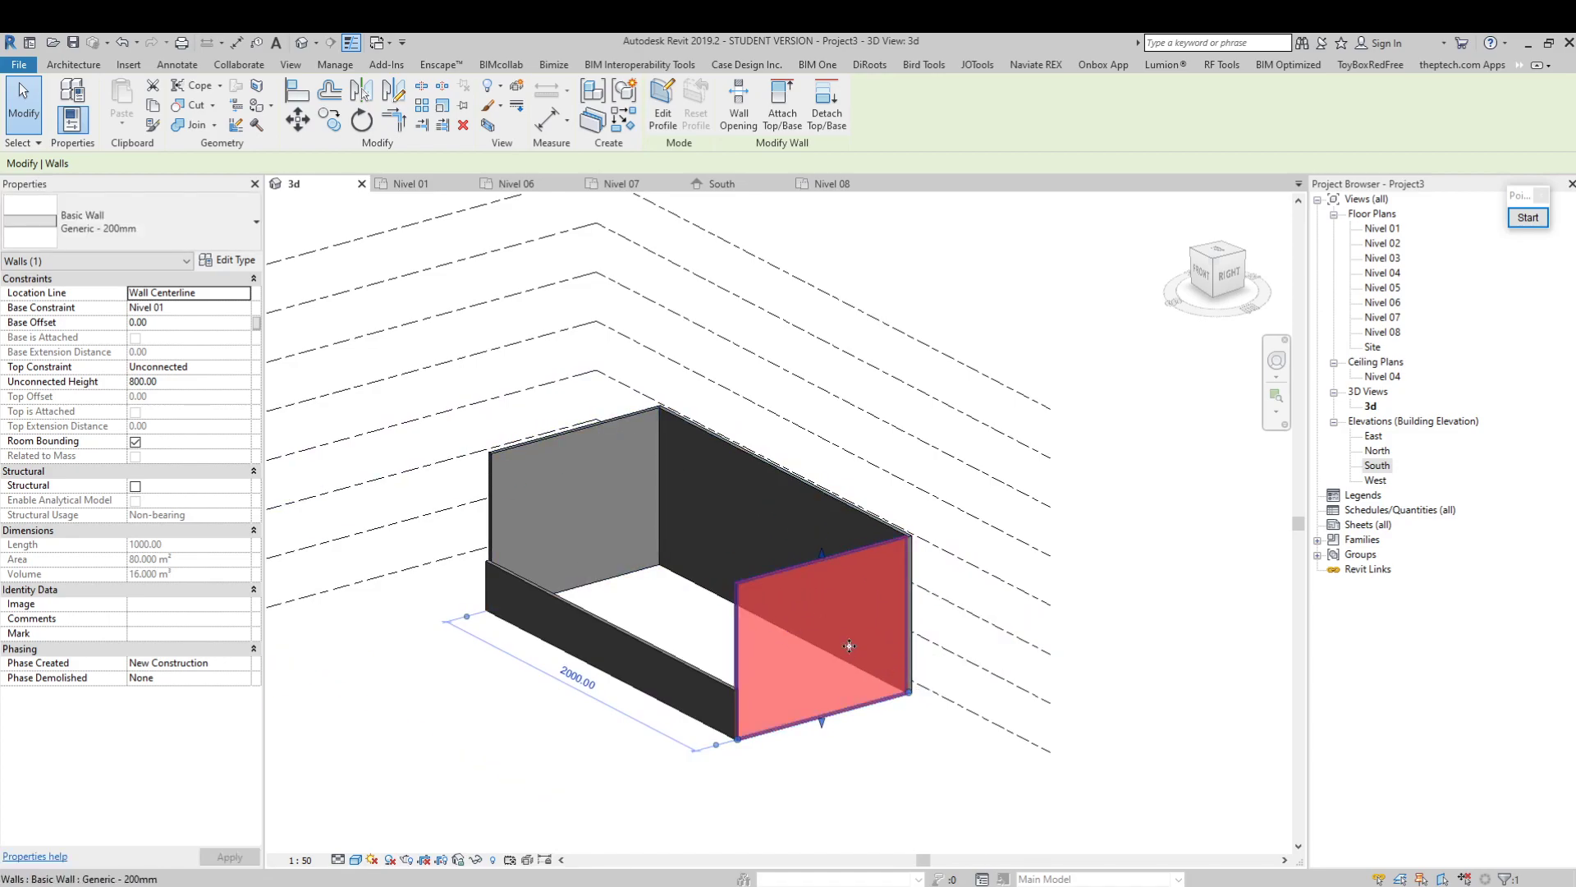
pyautogui.press('Tab')
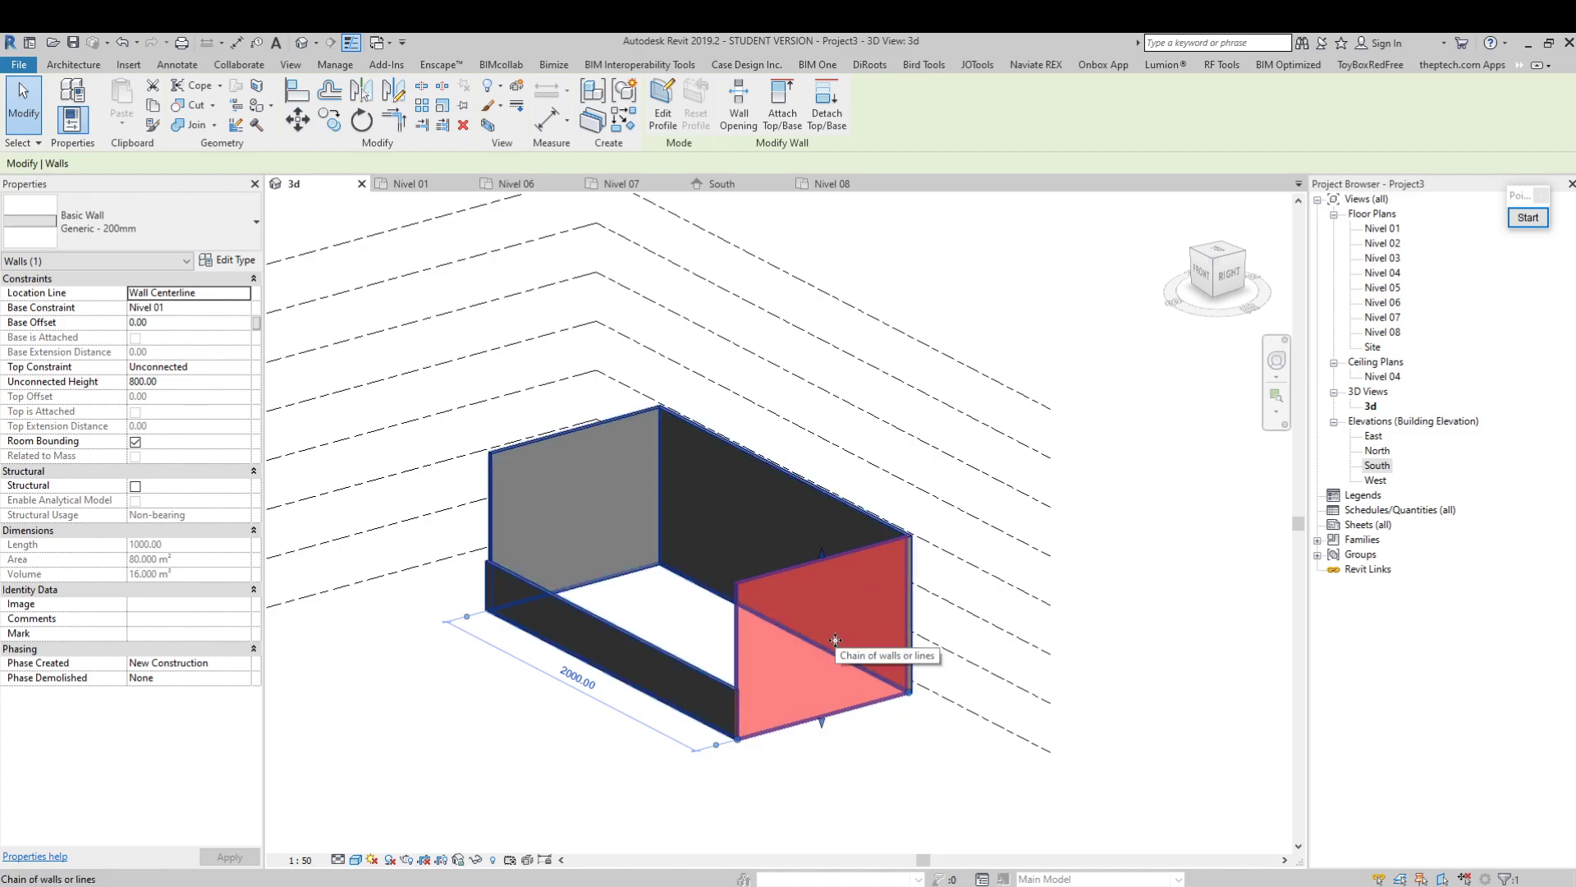
pyautogui.click(835, 640)
pyautogui.press('Escape')
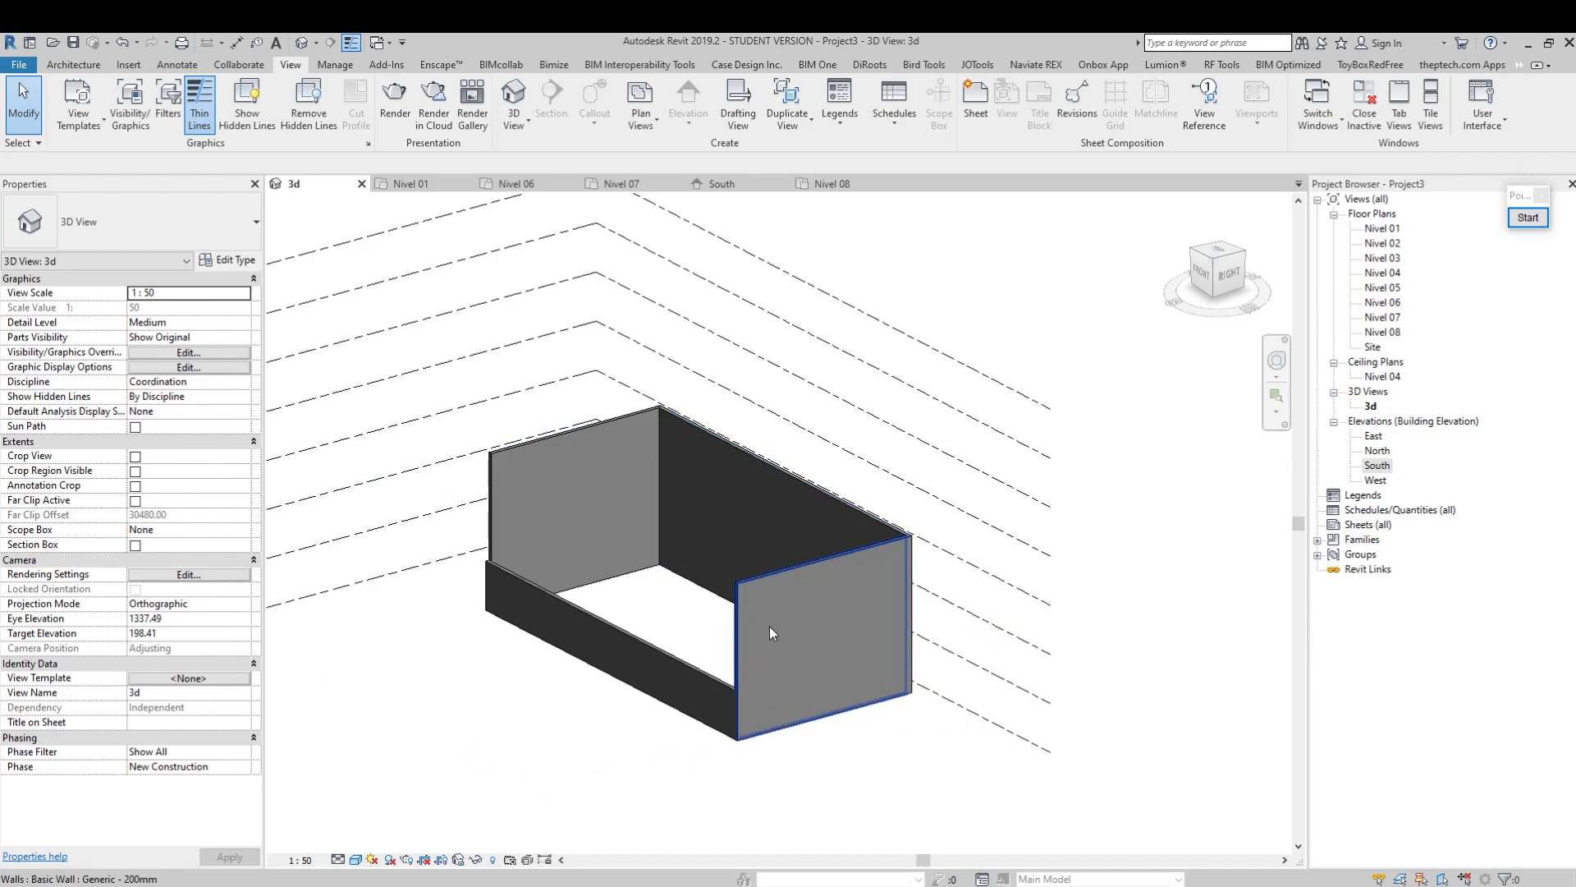
# Select the near short wall, review the selection and pre-selection colours in the Graphics options, and leave without changing them
pyautogui.scroll(4, 780, 628)
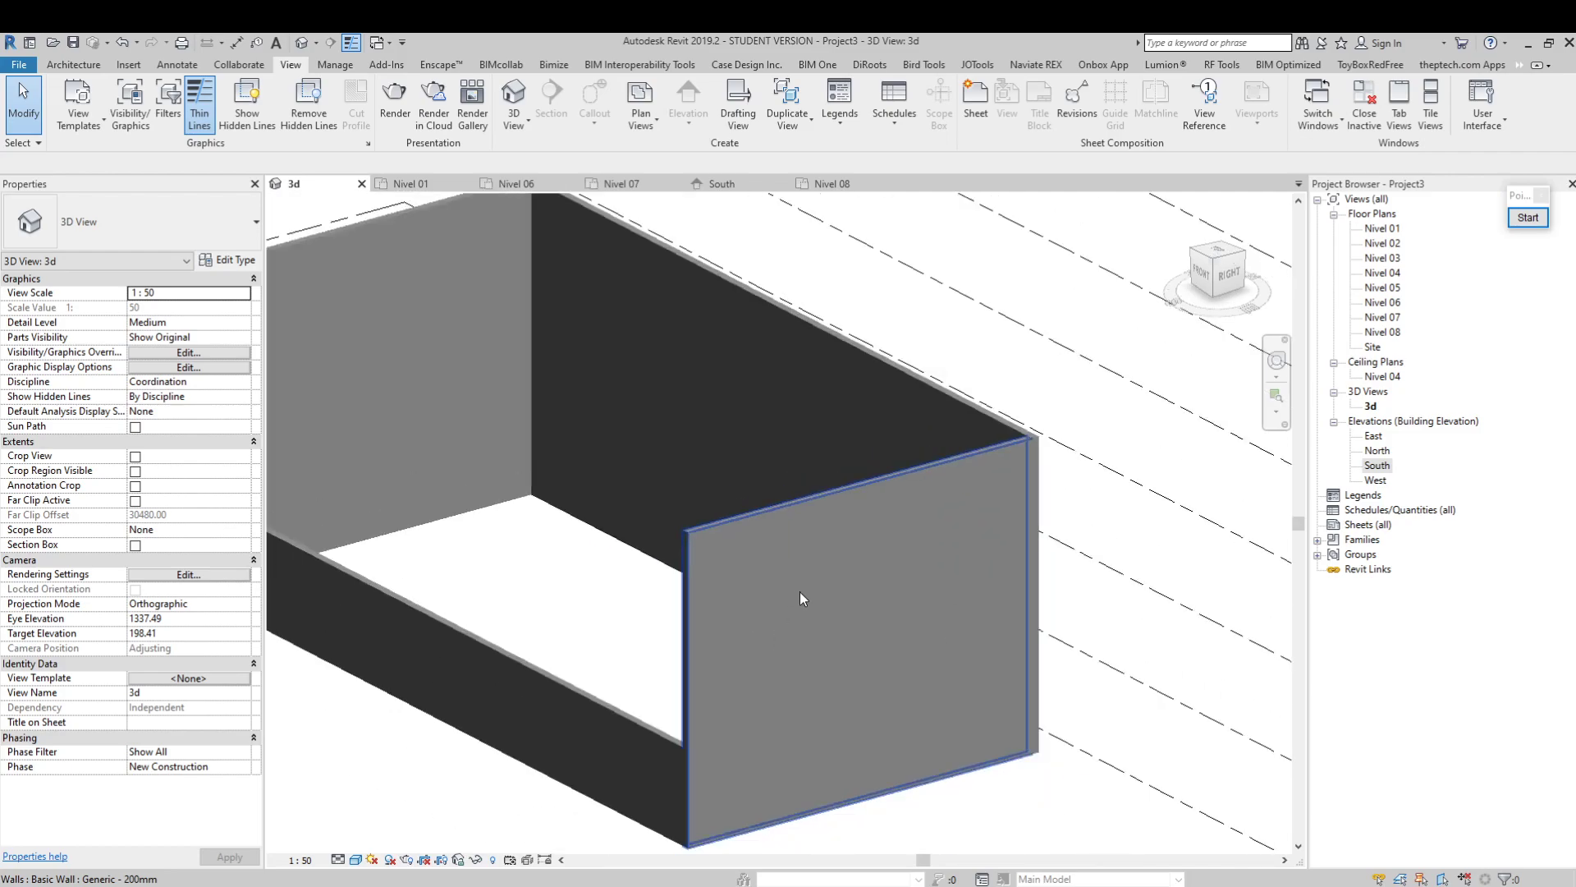
pyautogui.scroll(-1, 673, 507)
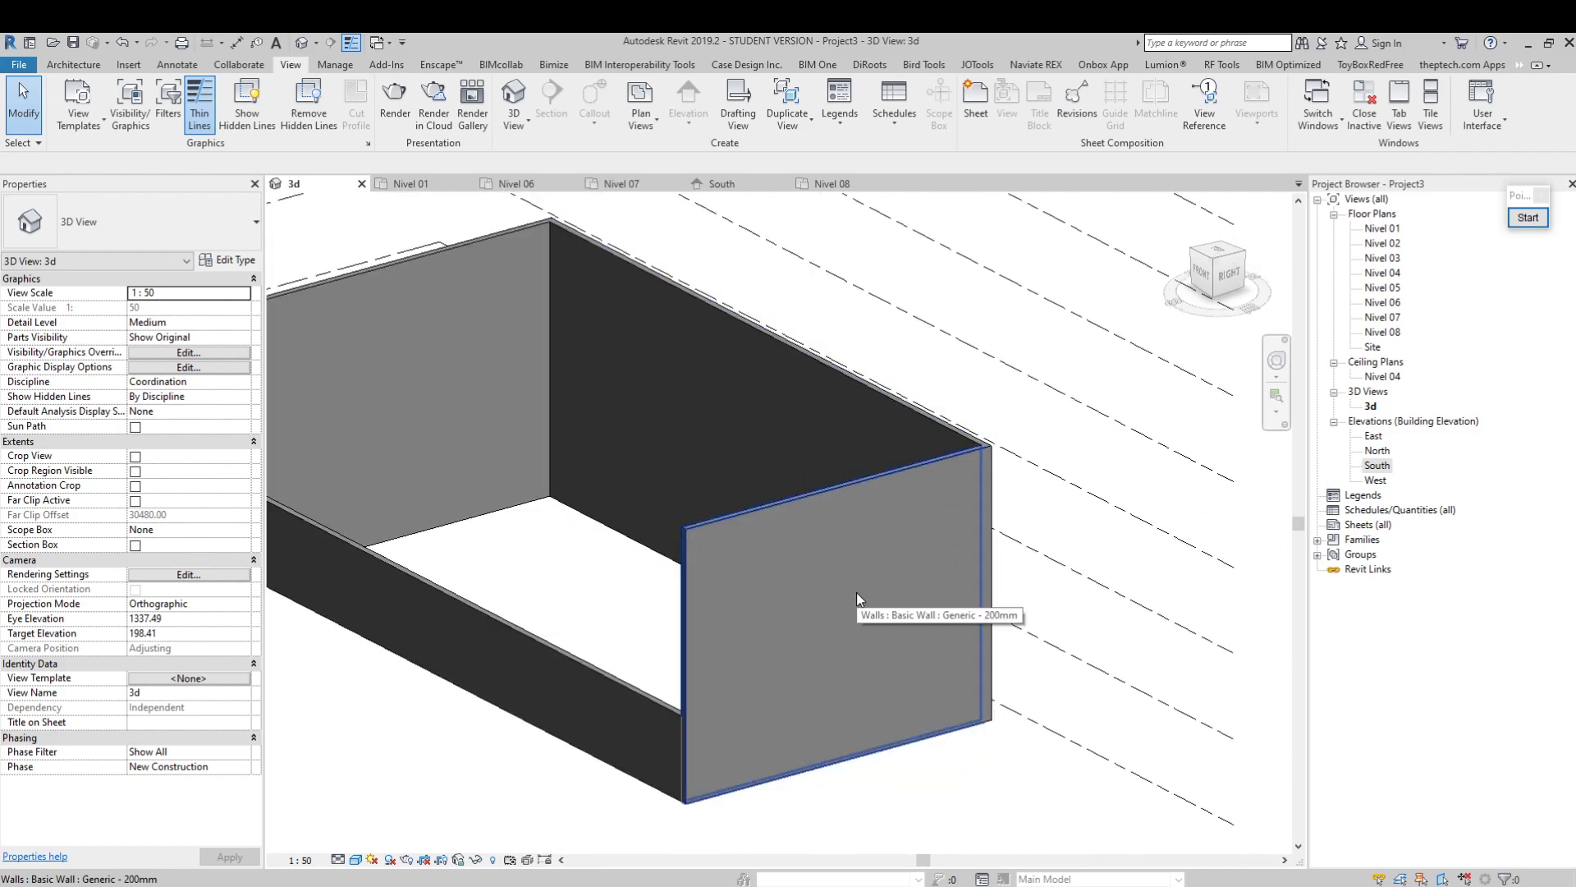
pyautogui.click(844, 591)
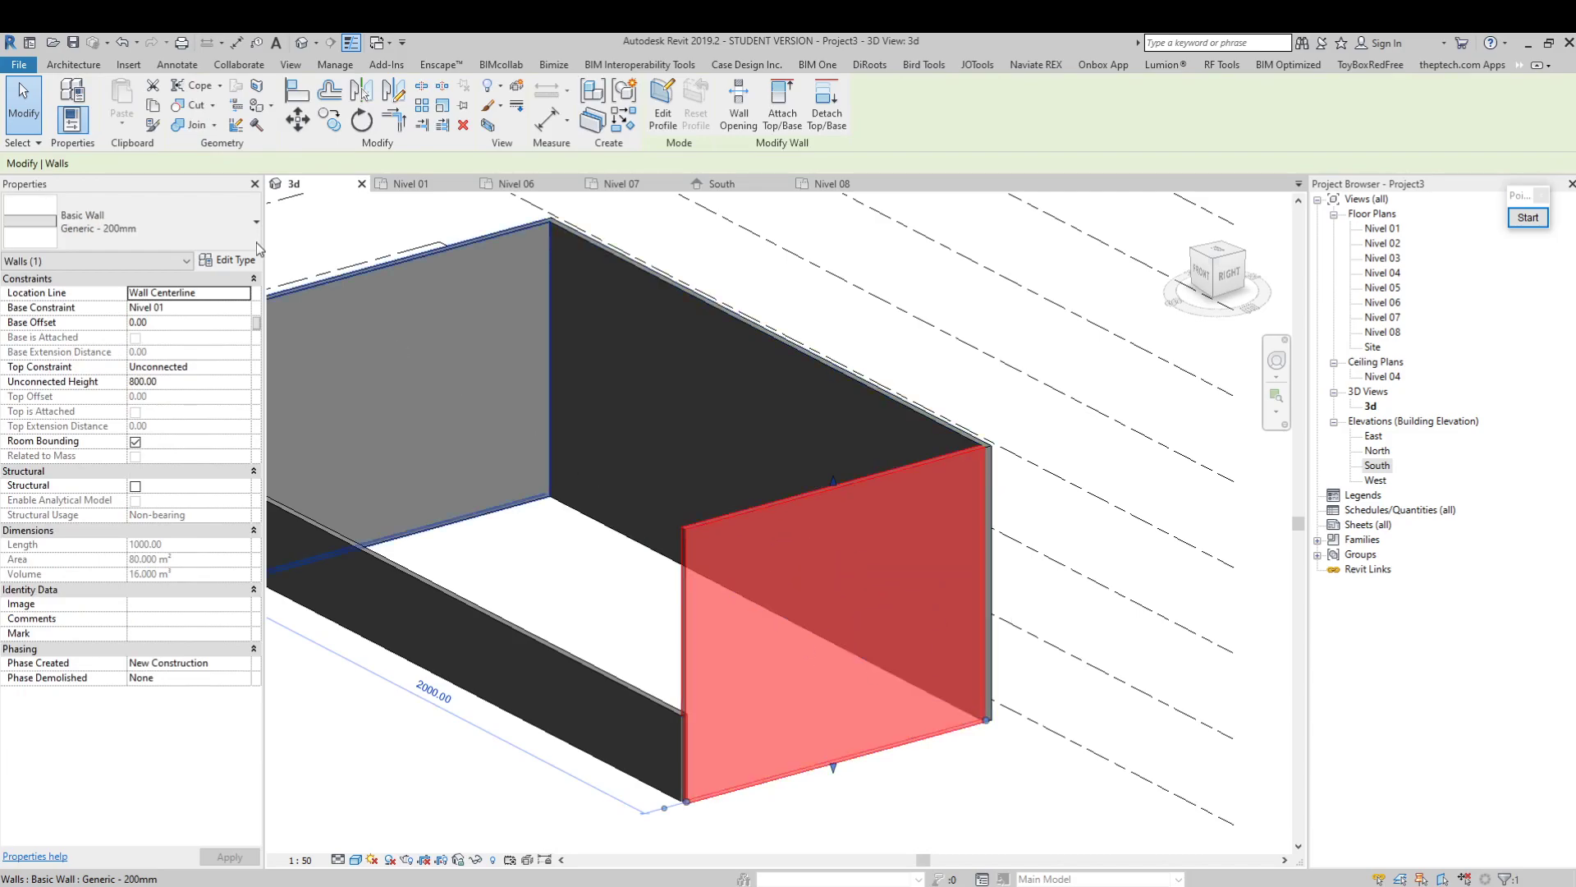
pyautogui.click(20, 65)
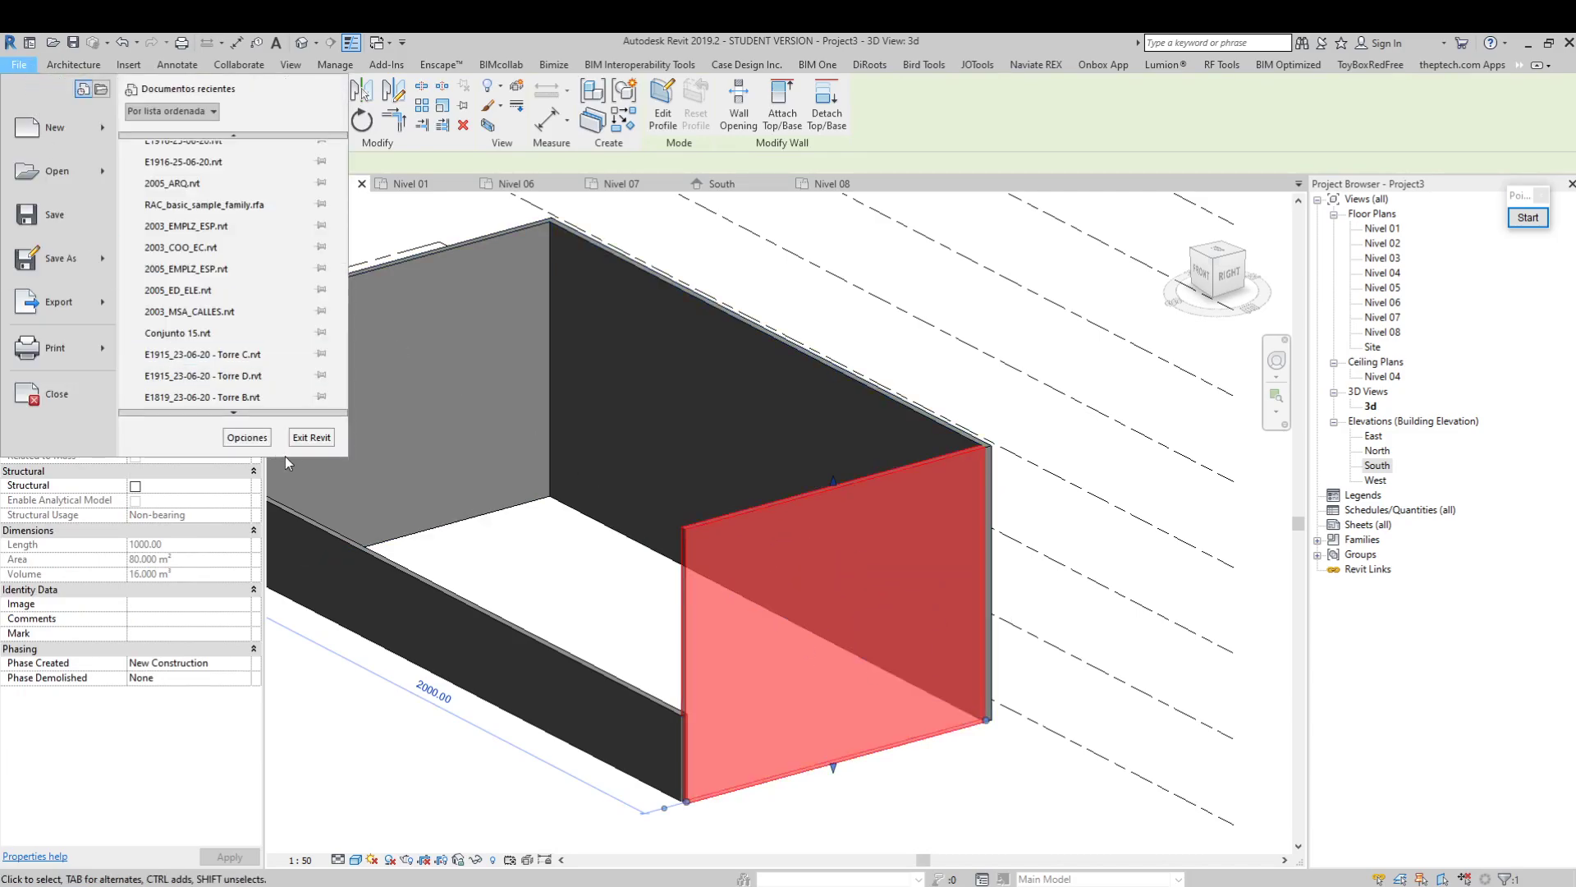
pyautogui.click(247, 437)
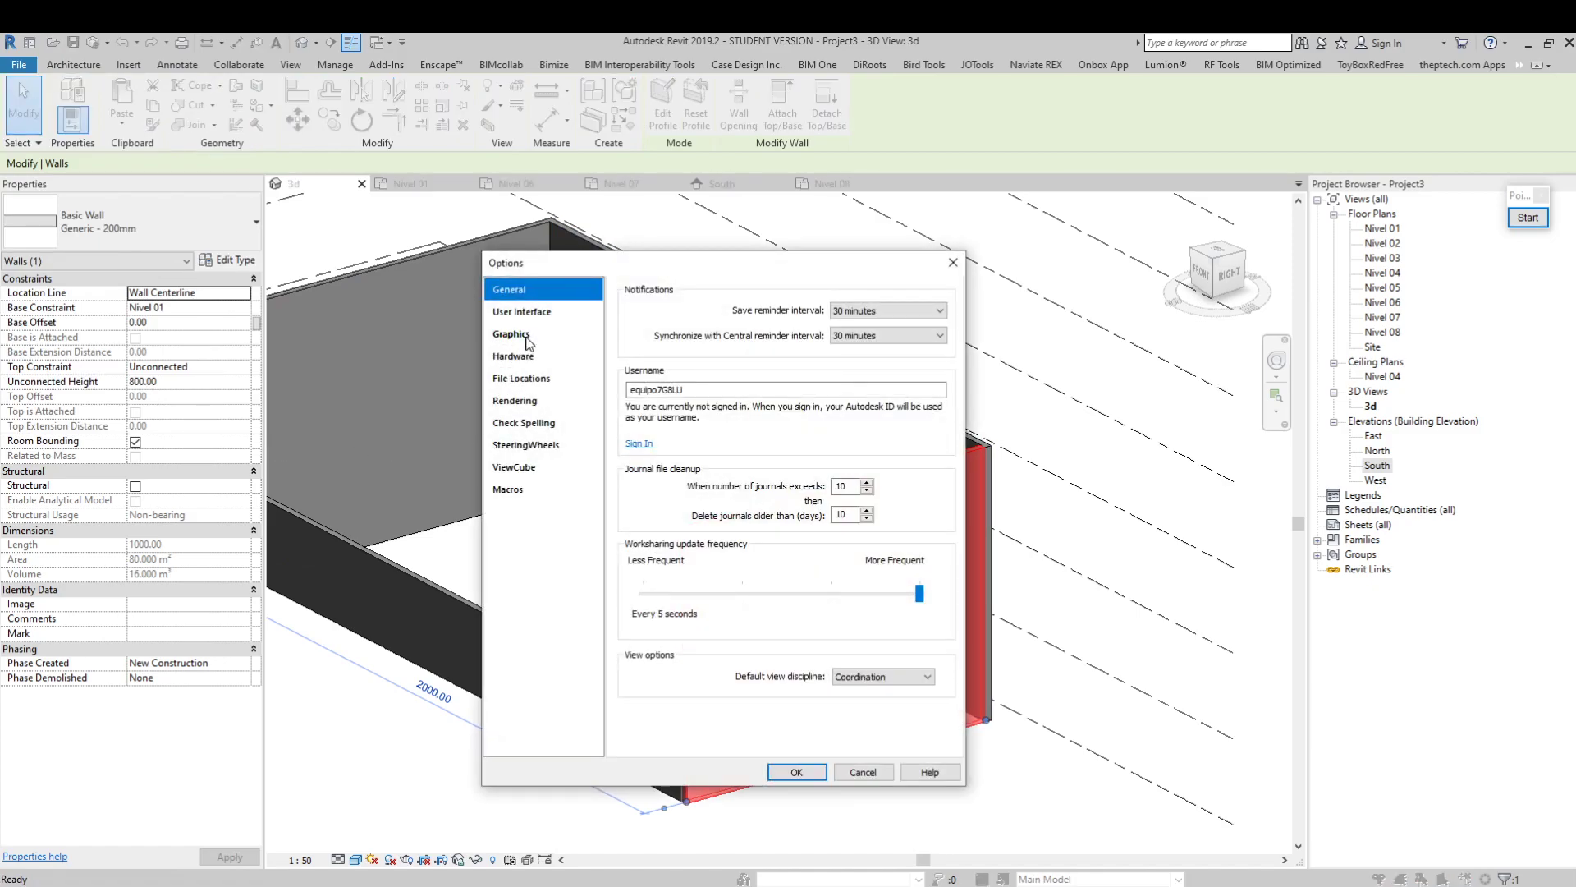
pyautogui.click(511, 334)
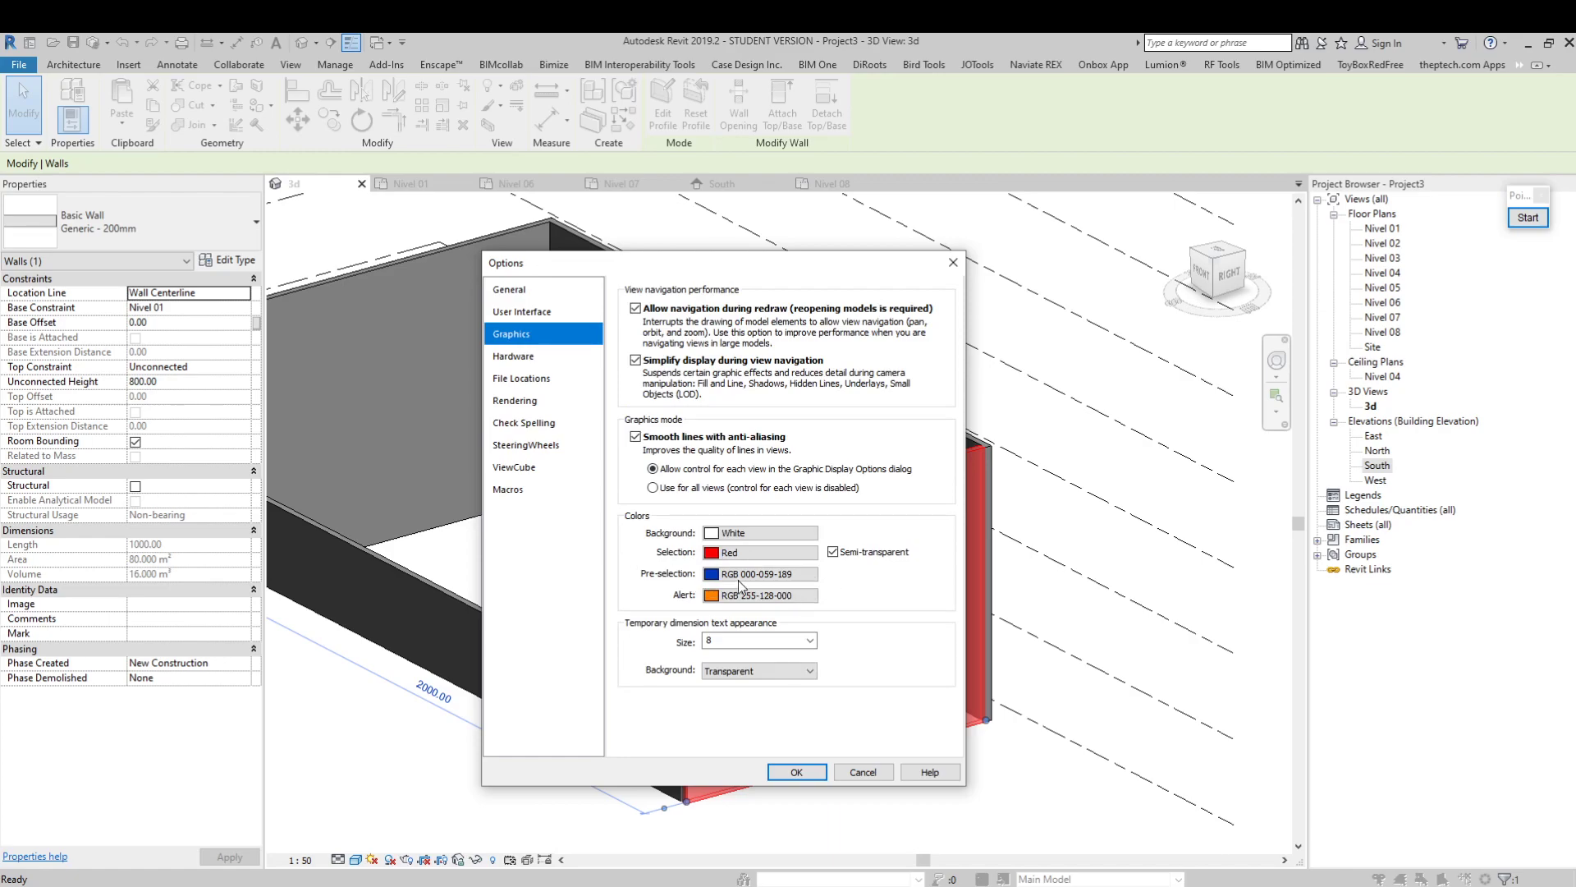
pyautogui.click(862, 773)
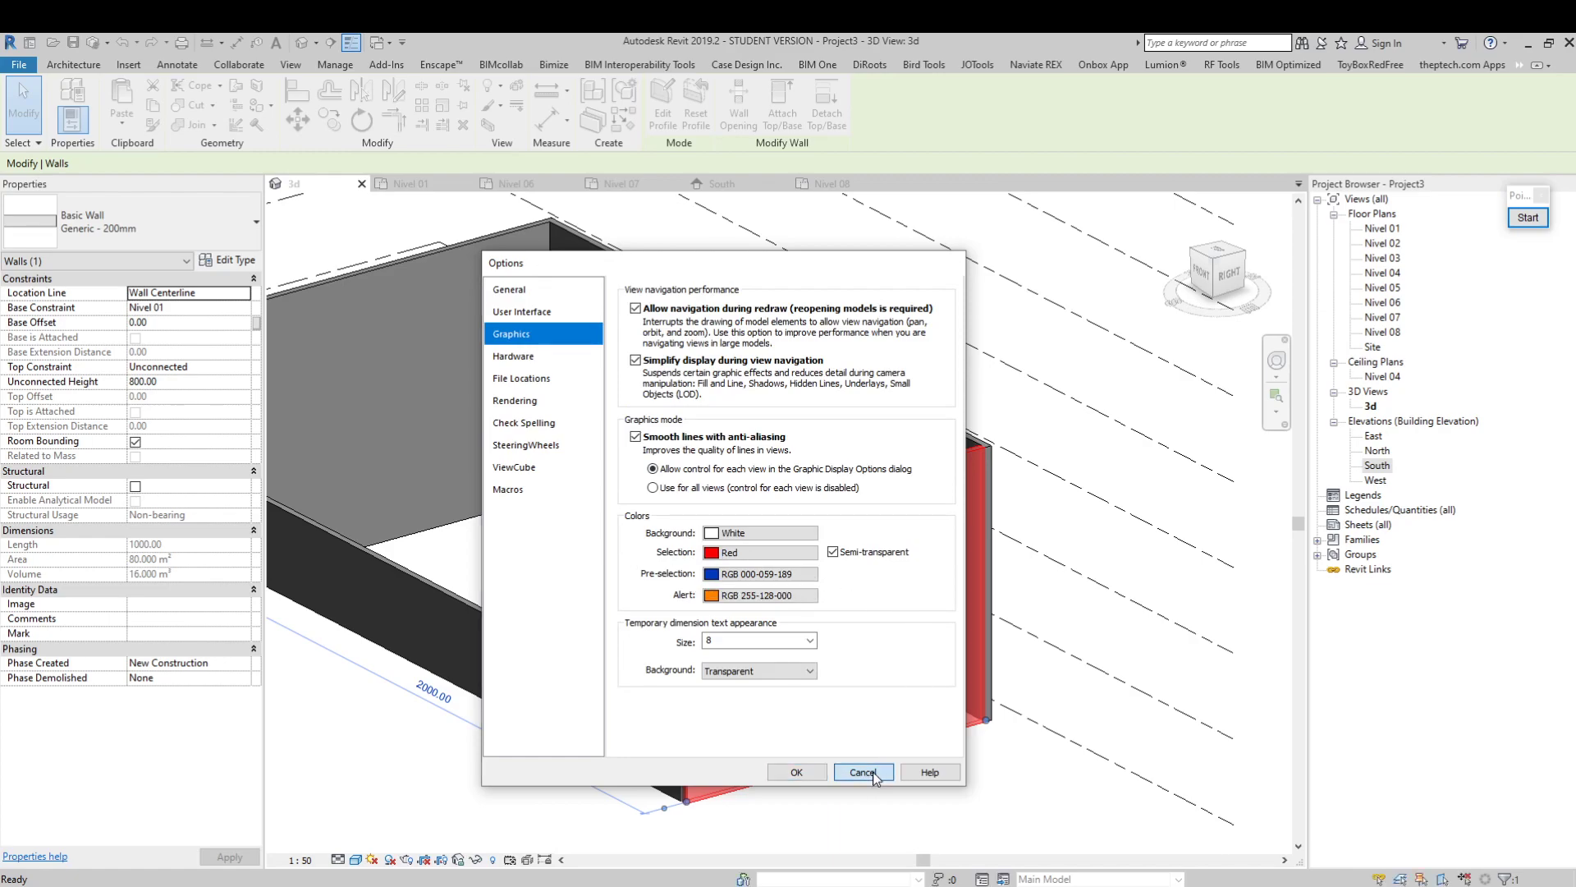
pyautogui.click(936, 781)
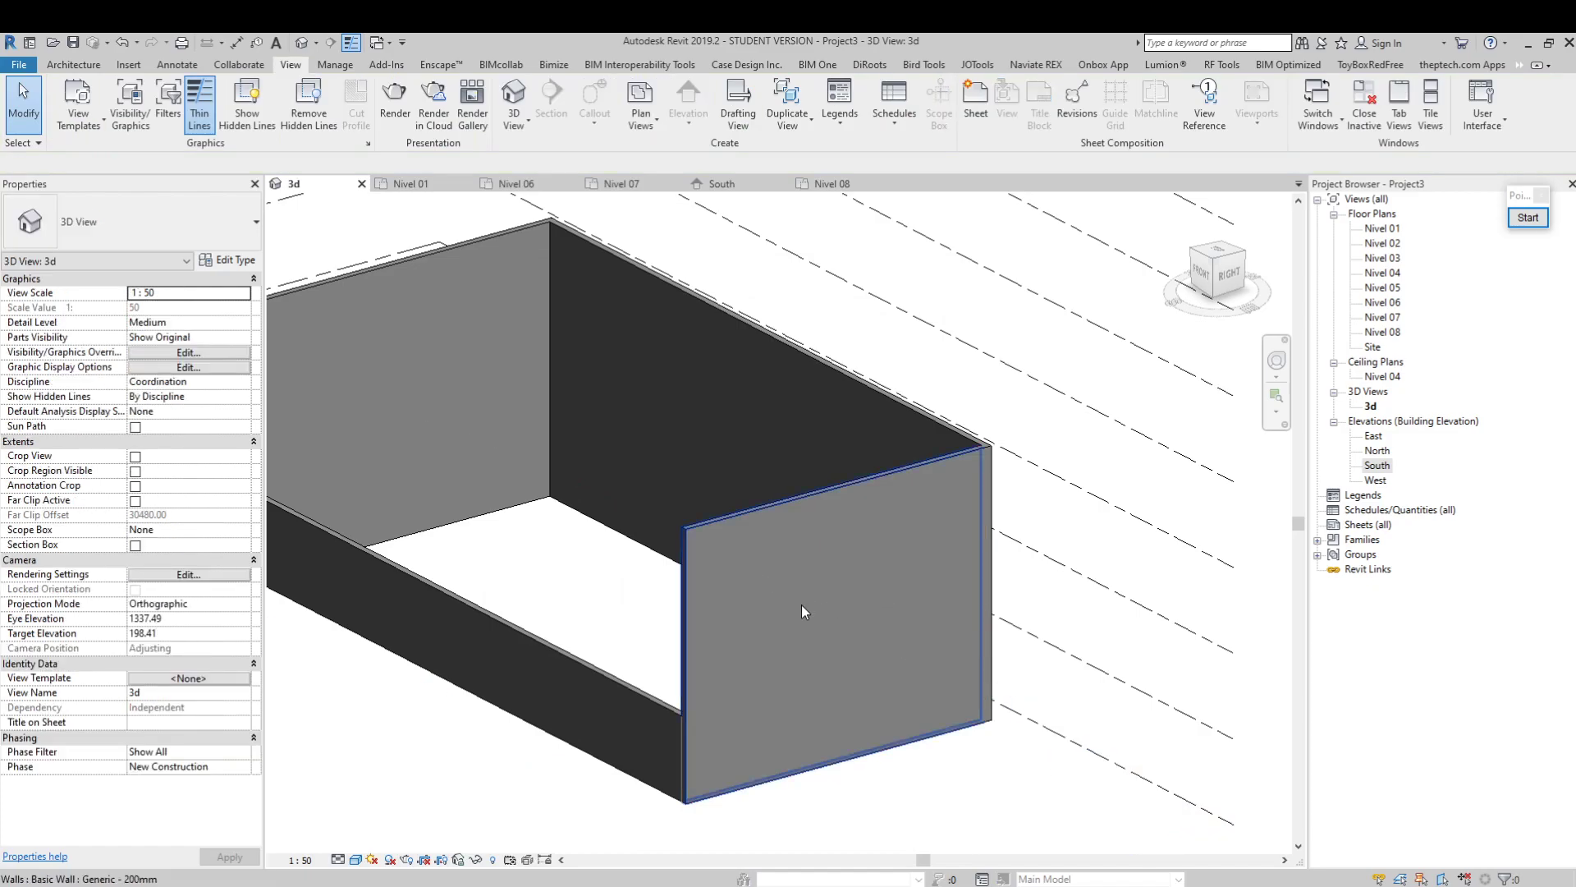
# Select the chain of four walls and set their Top Constraint to Up to level: Nivel 02
pyautogui.scroll(-2, 776, 559)
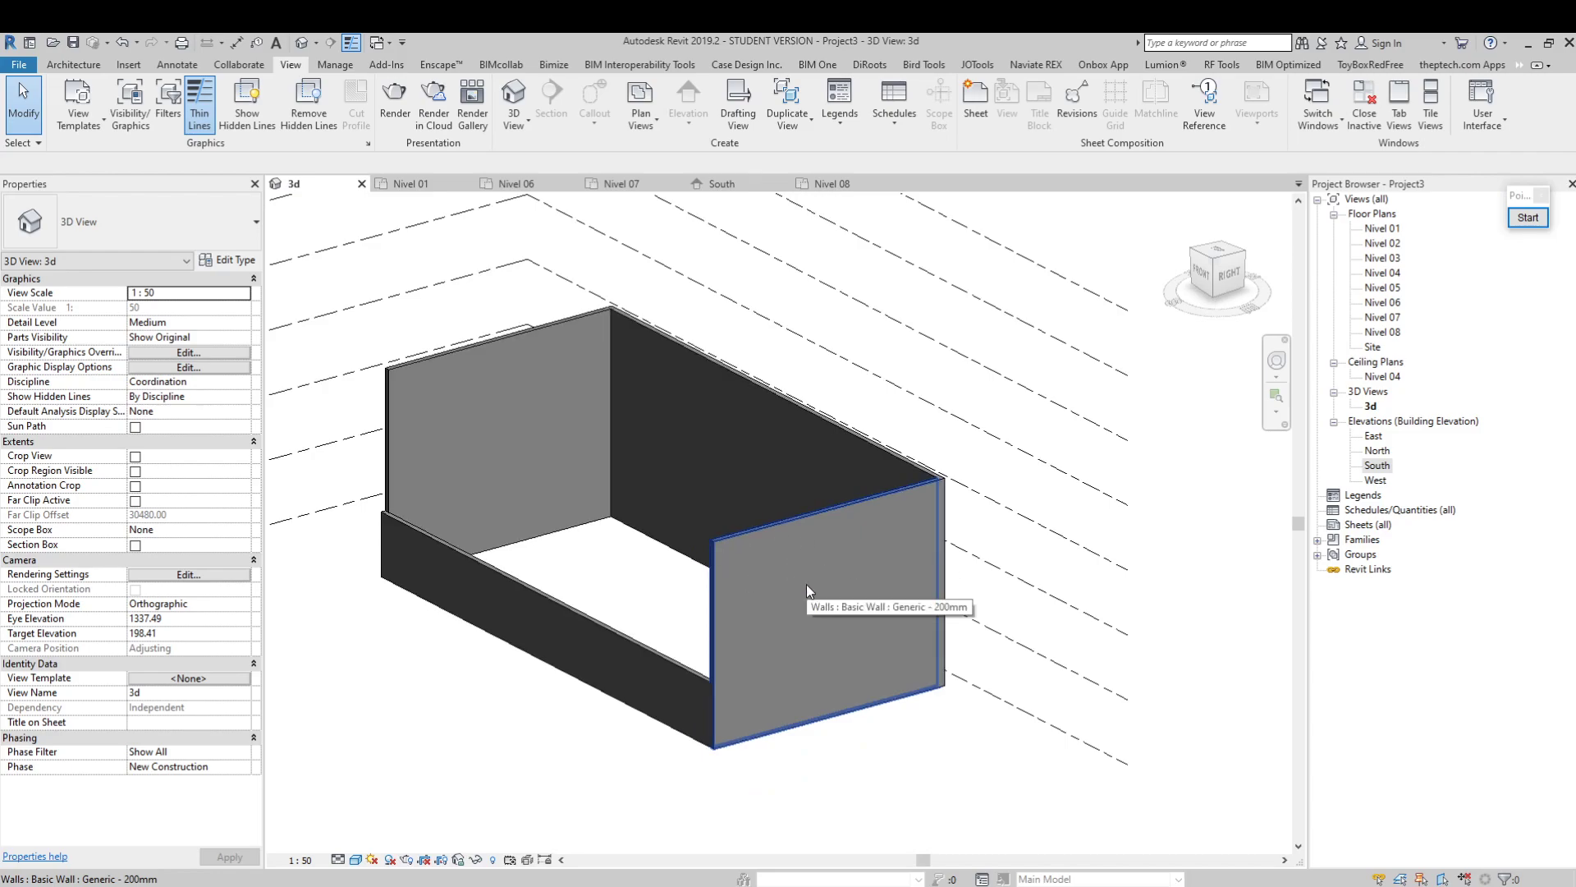
pyautogui.press('Tab')
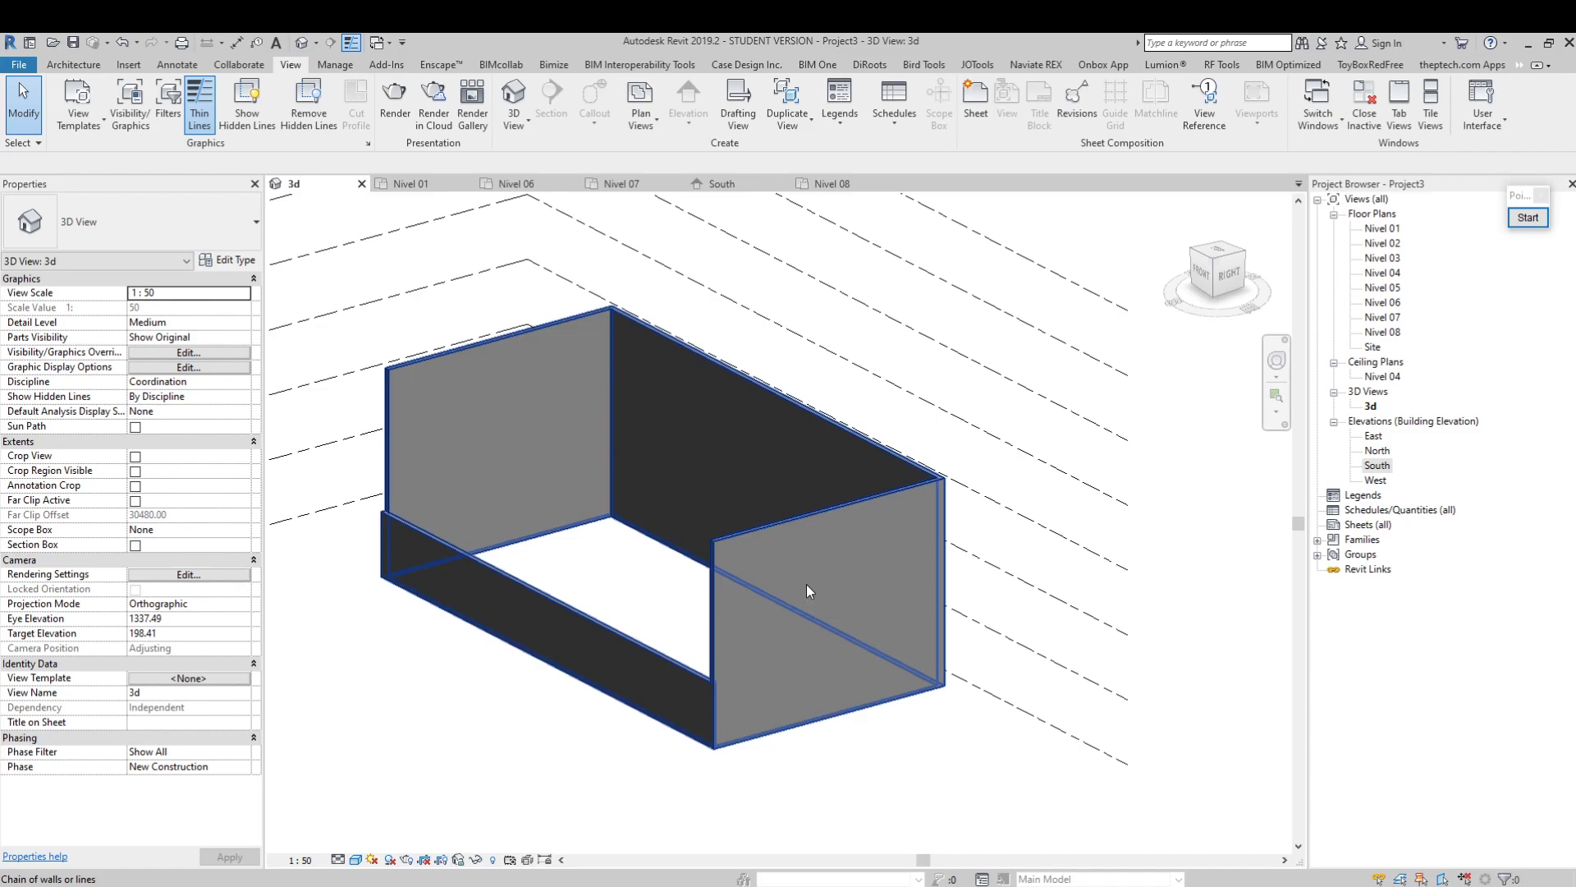
pyautogui.click(808, 586)
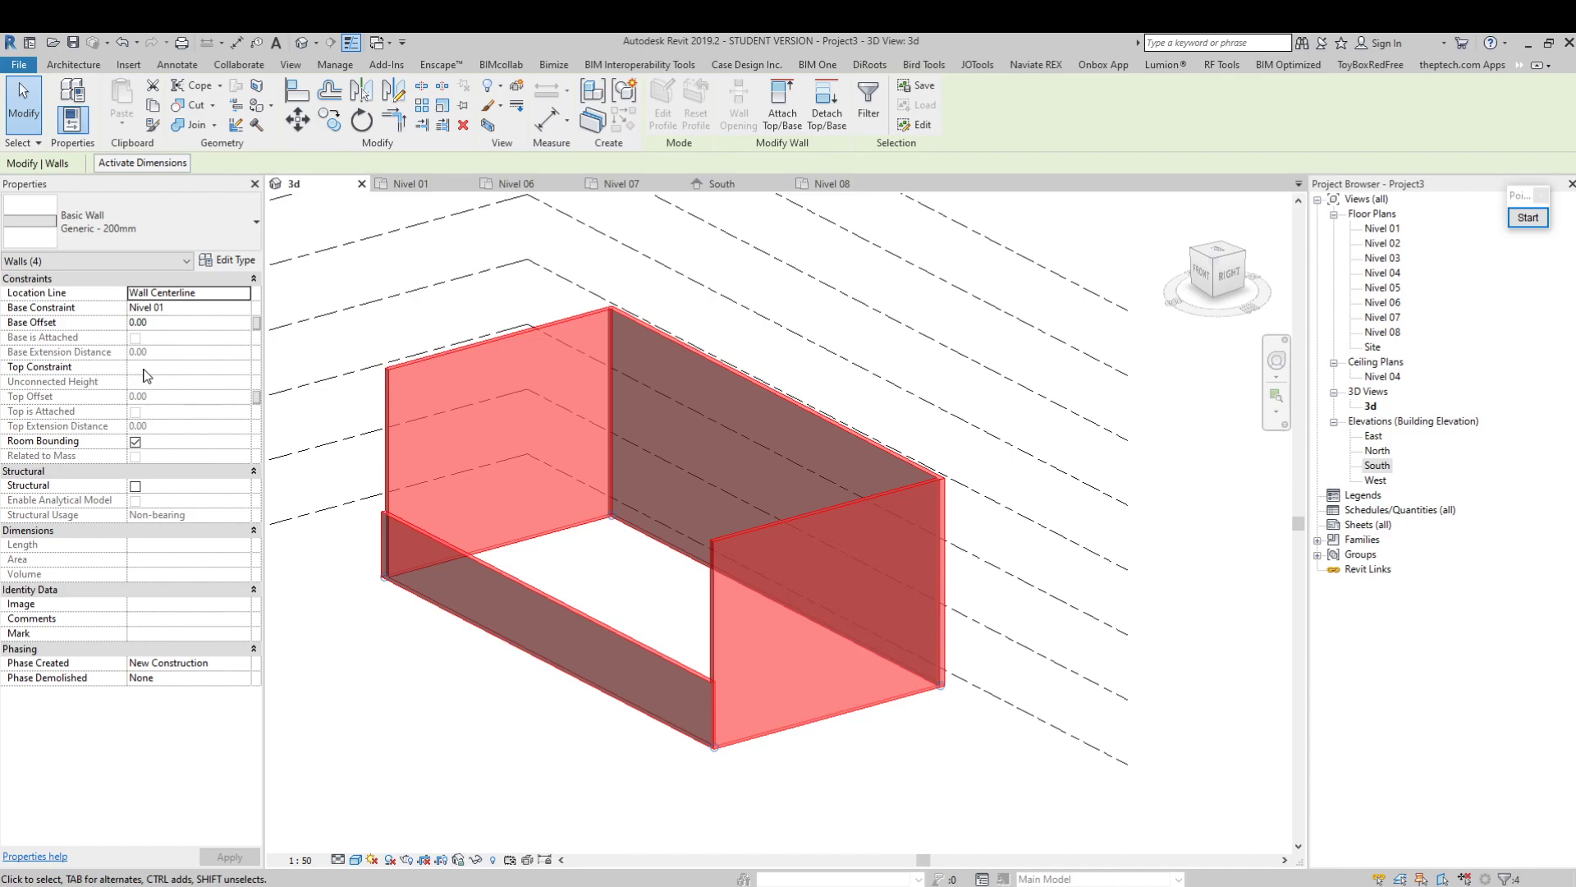
pyautogui.click(244, 370)
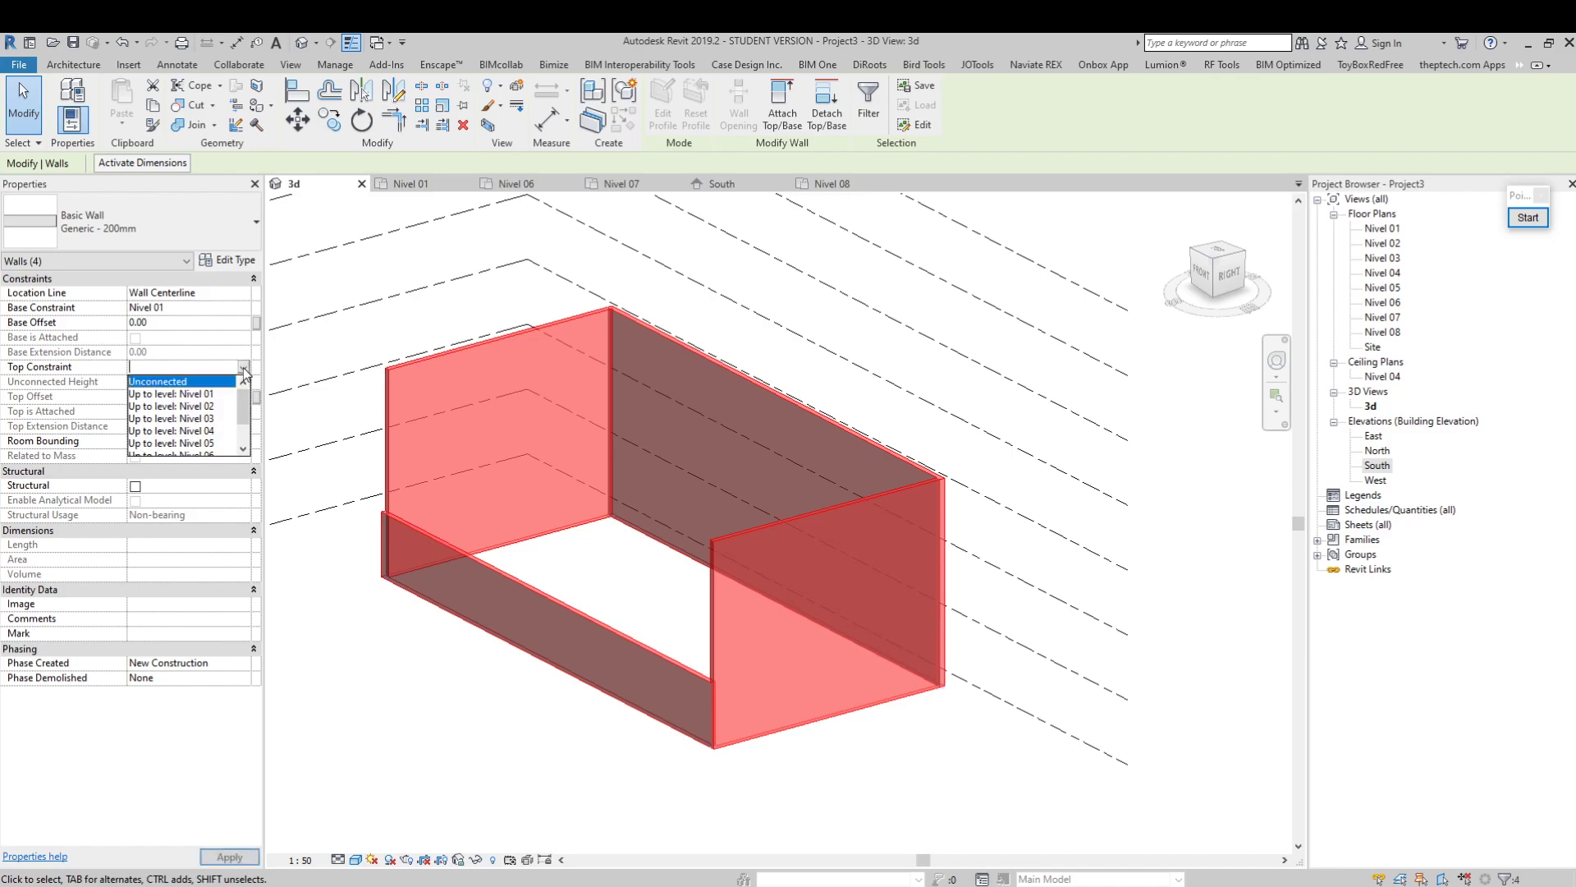
pyautogui.click(215, 410)
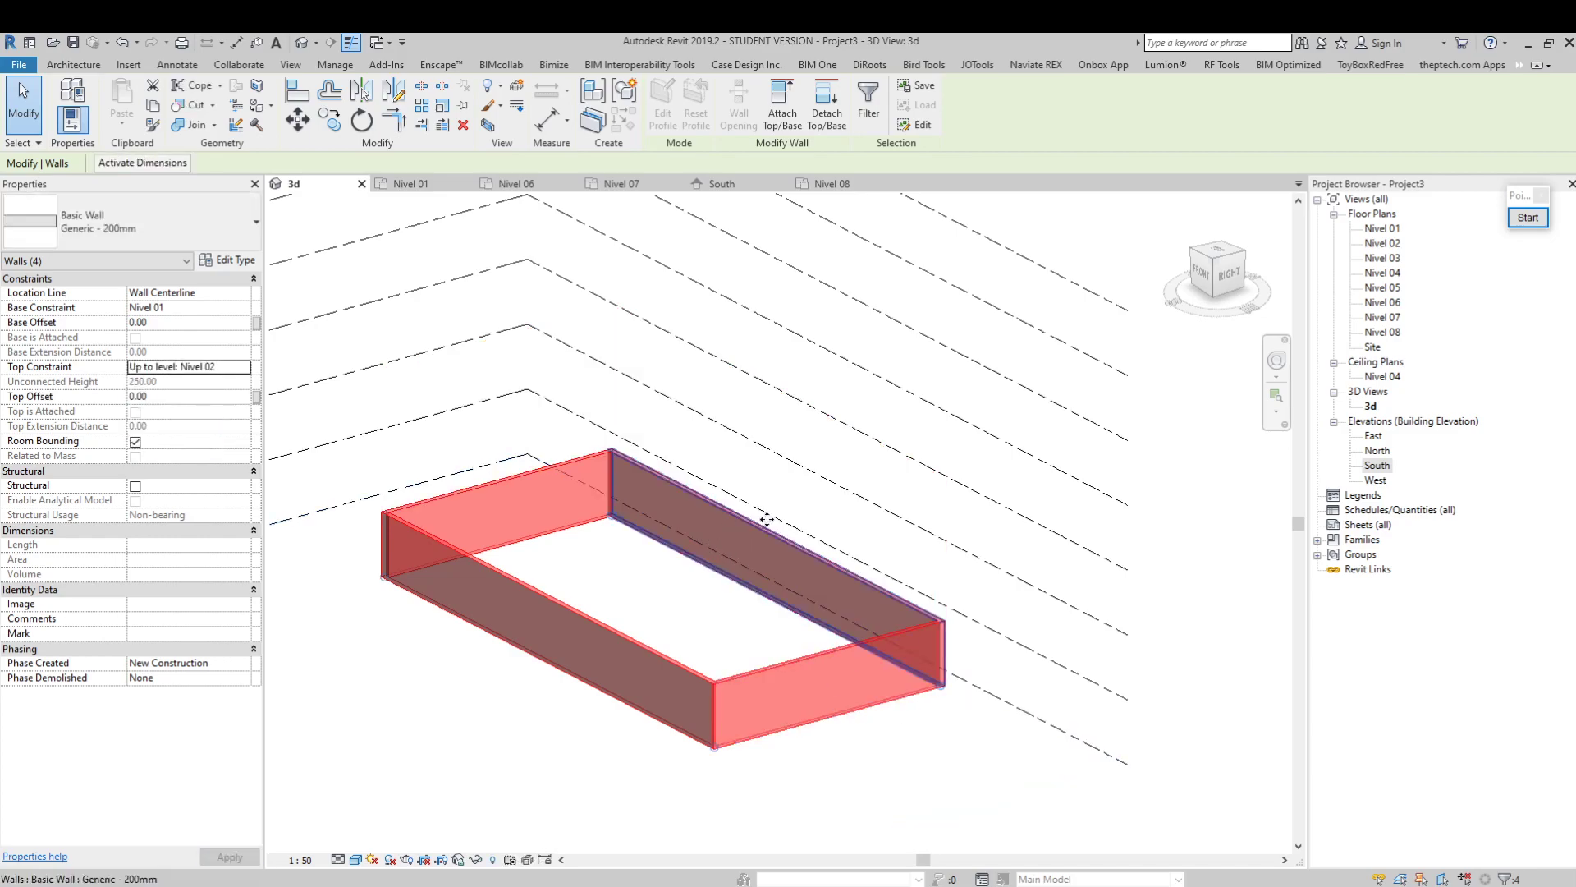
pyautogui.click(836, 529)
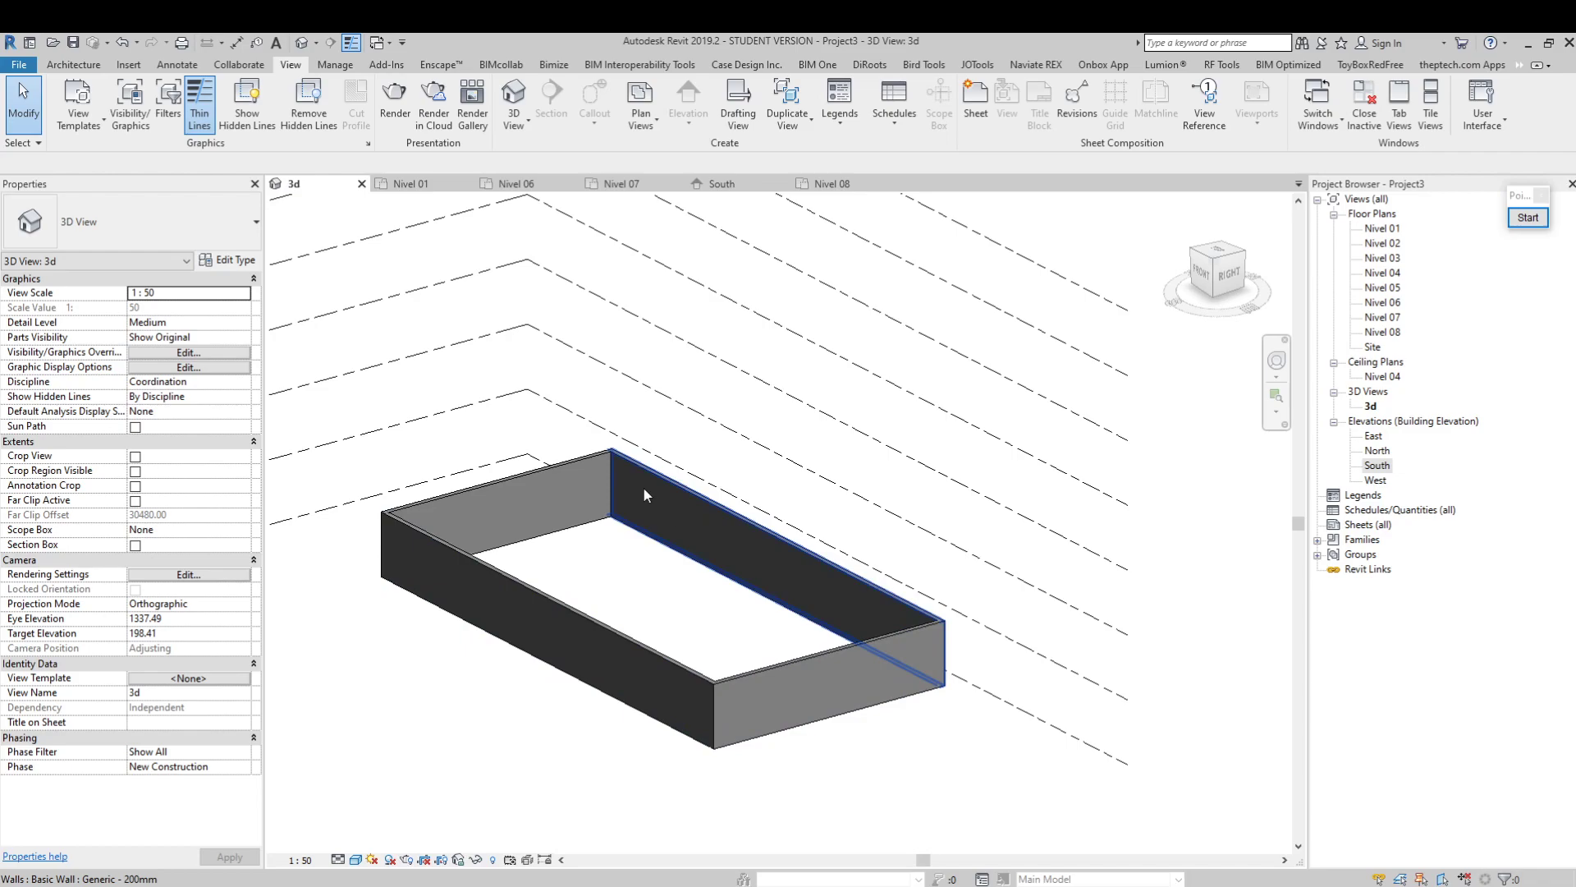
# Open the South elevation and set the distance between Nivel 01 and Nivel 02 to 300
pyautogui.doubleClick(1376, 465)
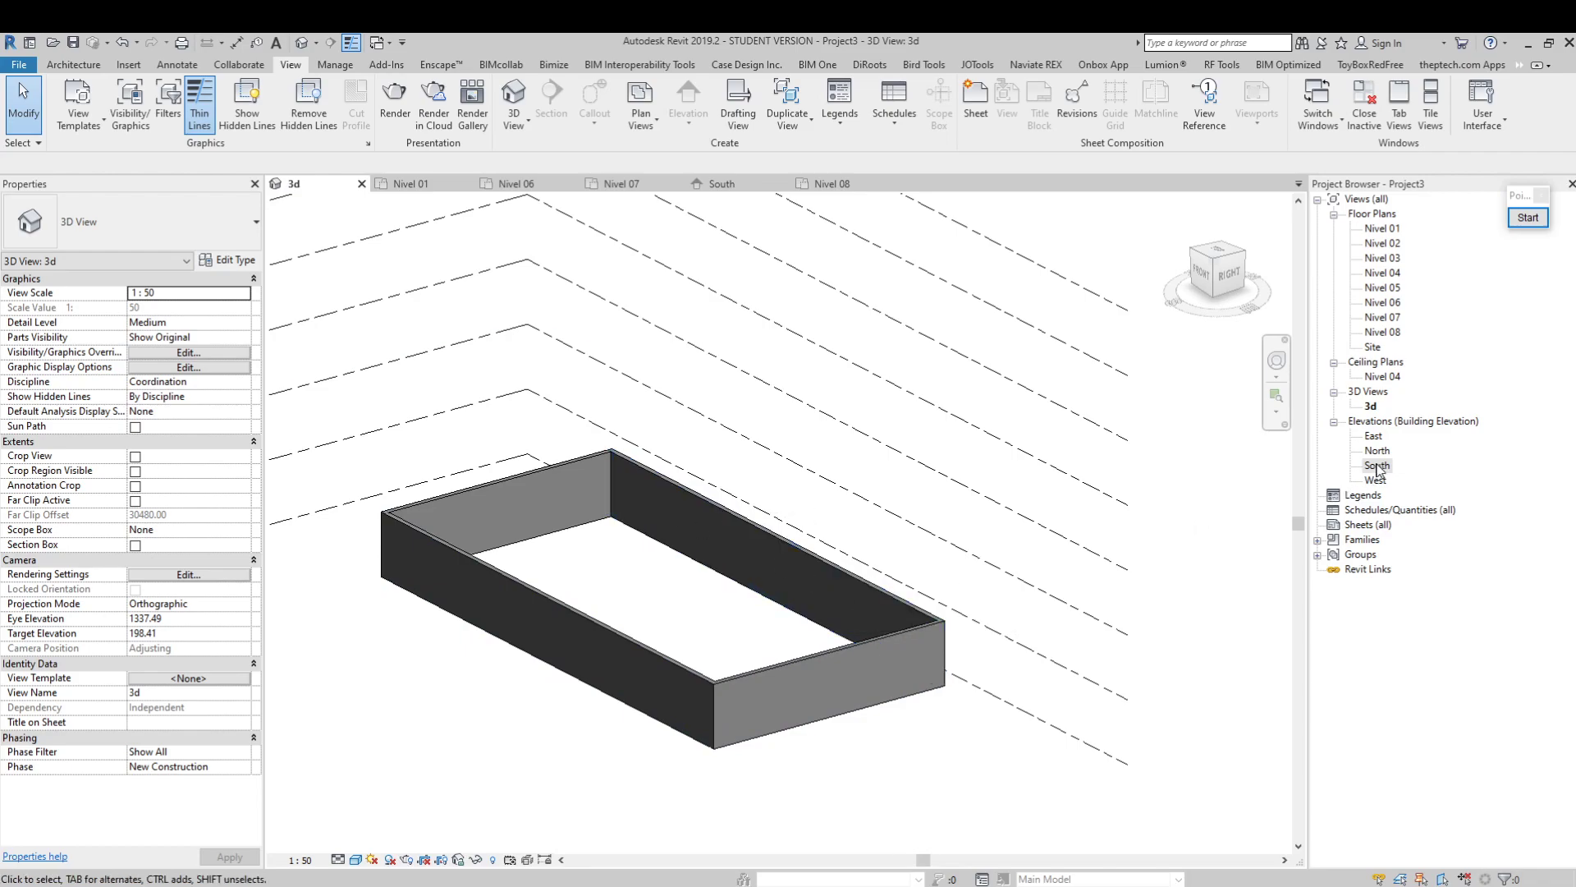
pyautogui.click(972, 642)
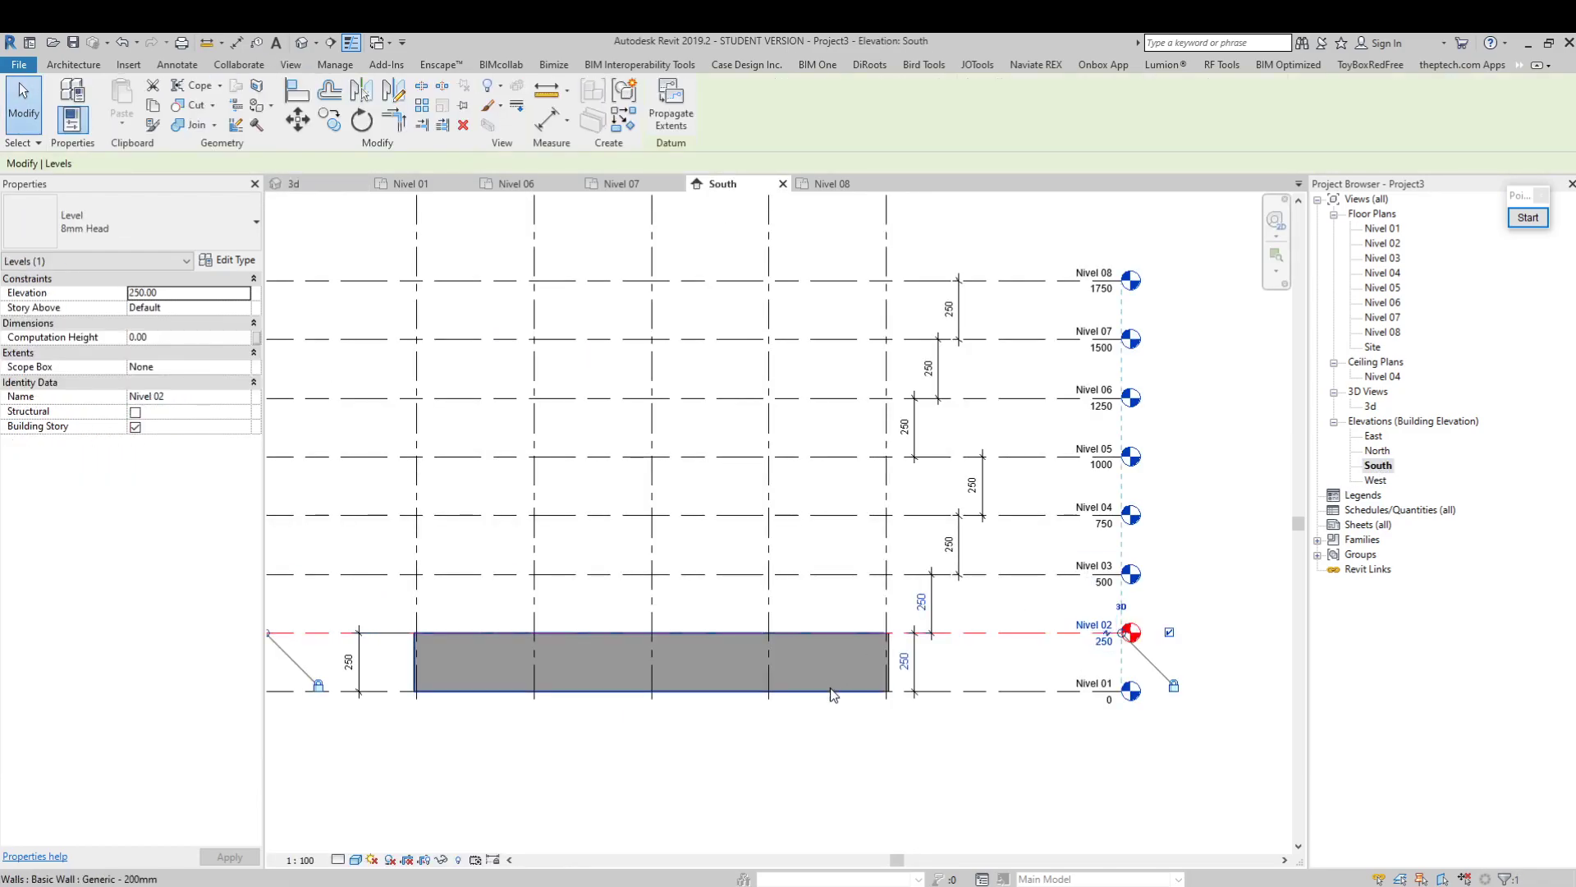
pyautogui.scroll(2, 1090, 663)
pyautogui.click(813, 664)
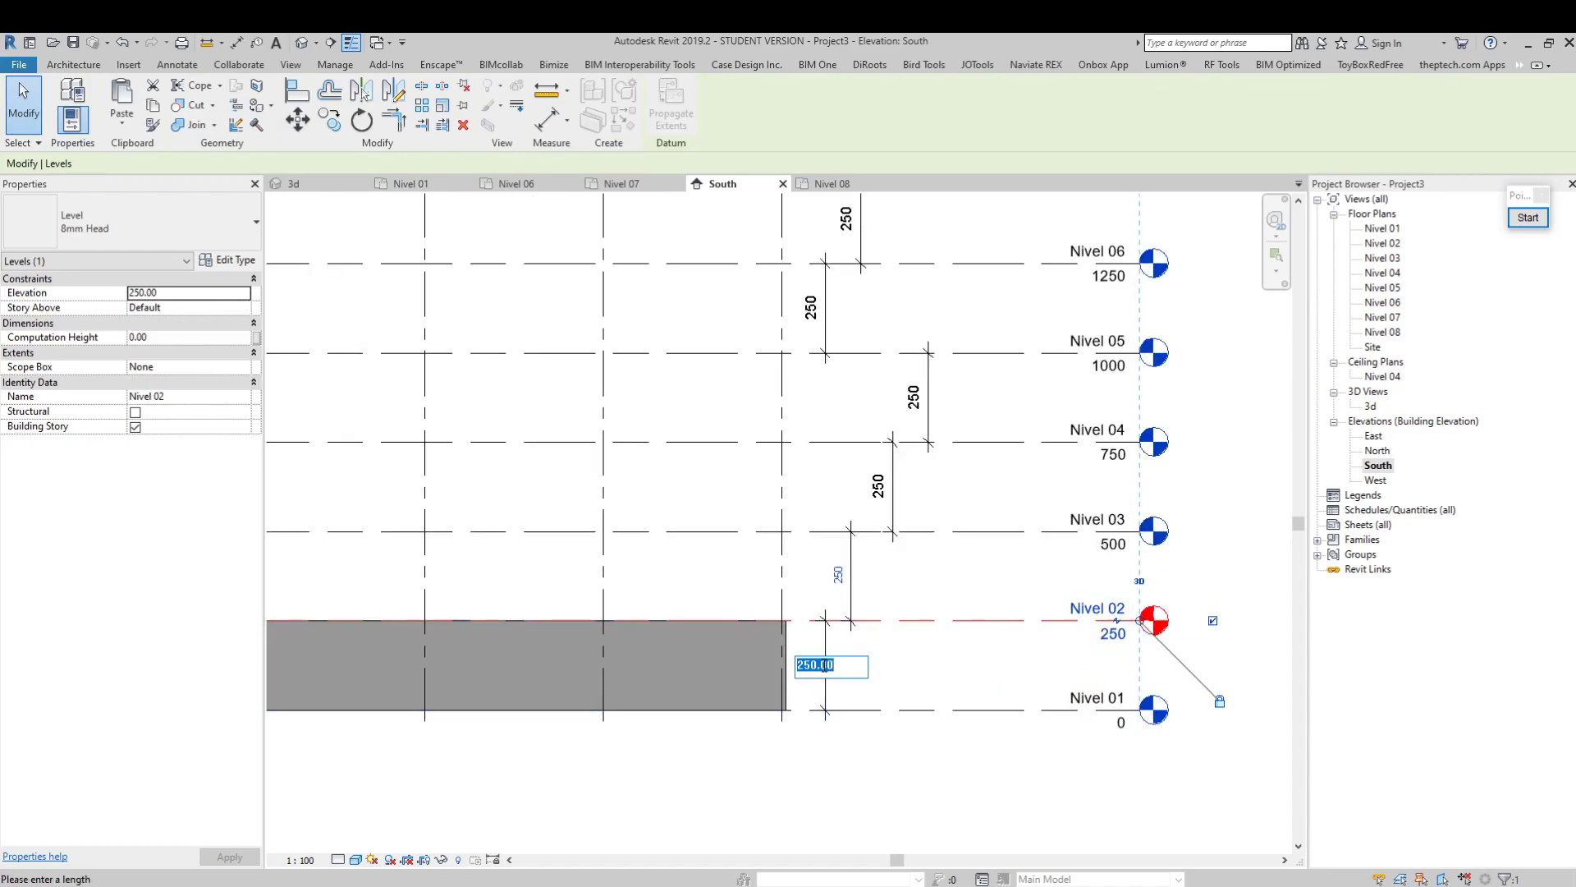
pyautogui.write('3')
pyautogui.press('Return')
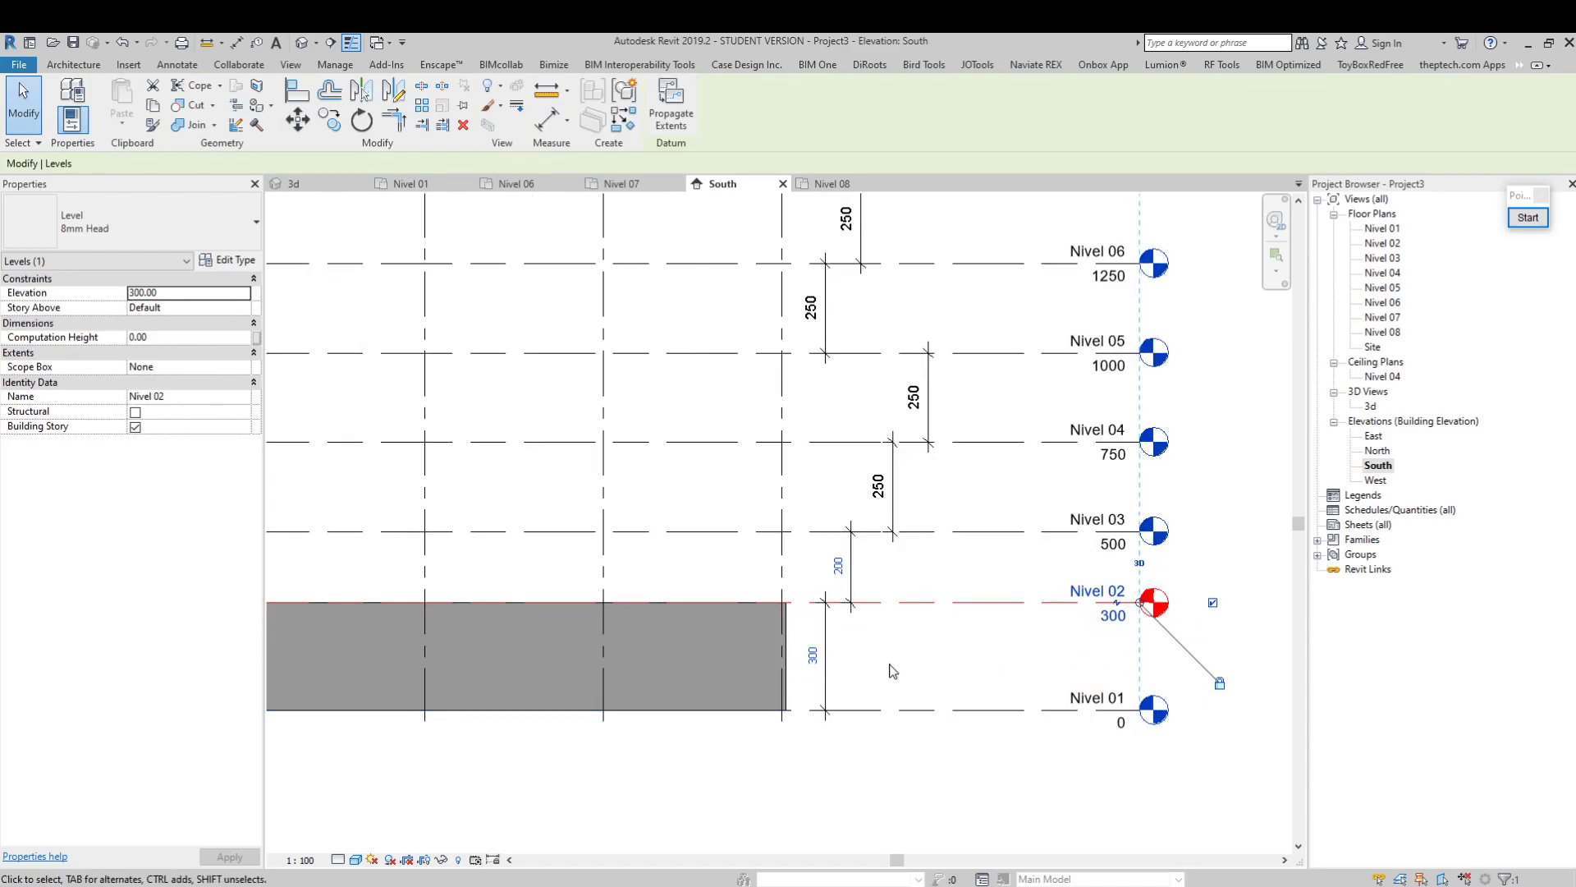
# Try making the front wall's top Unconnected with a height of 250, and undo this along with the Nivel 02 elevation change
pyautogui.click(757, 648)
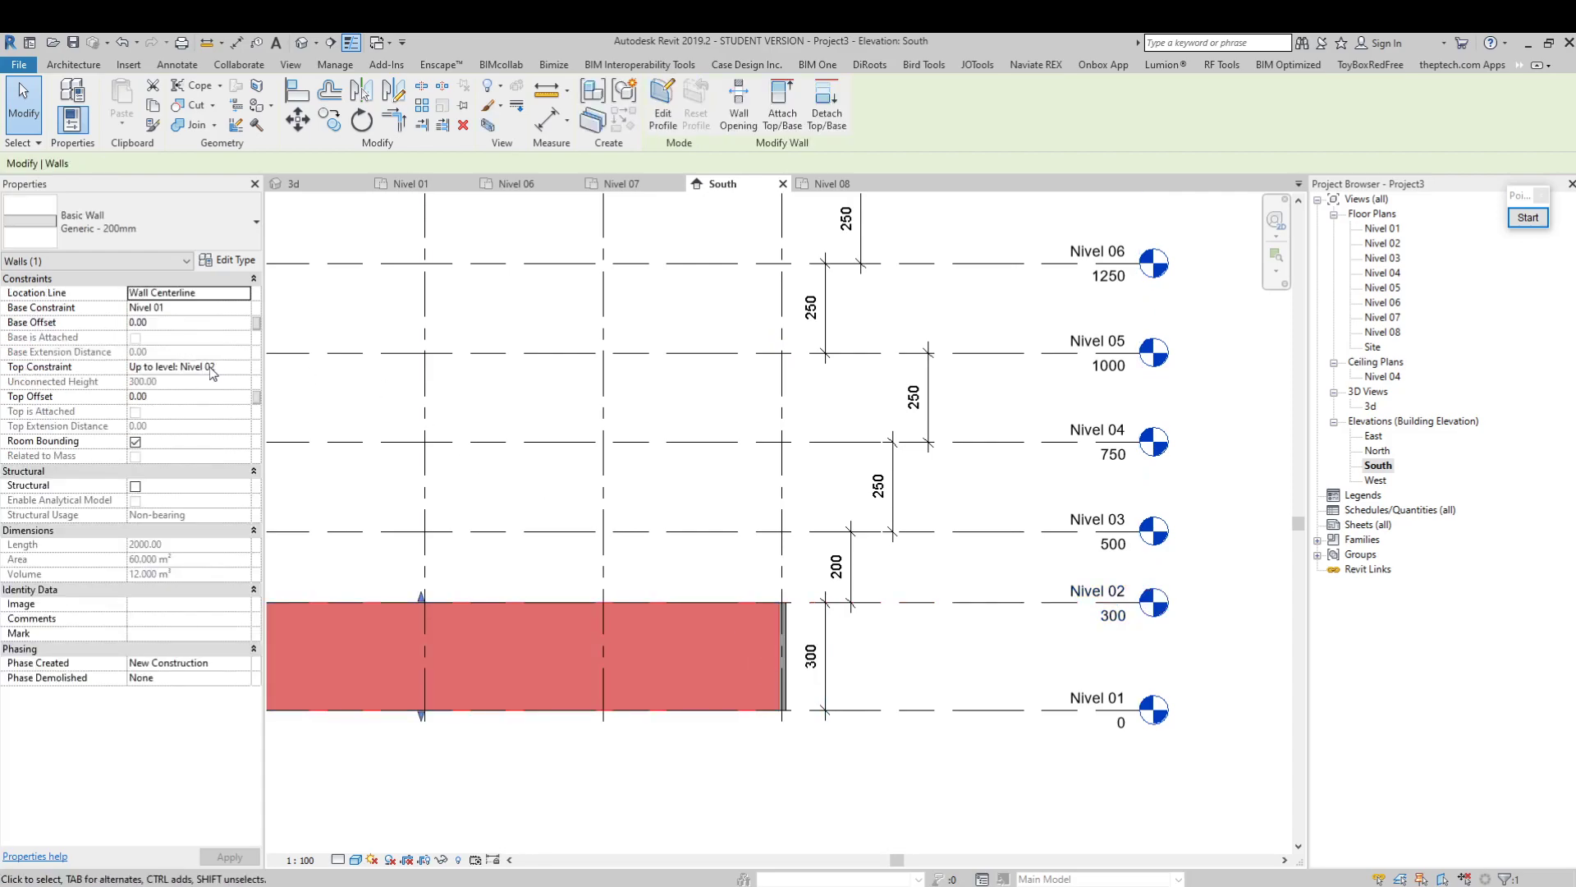
pyautogui.click(249, 368)
pyautogui.click(192, 387)
pyautogui.click(193, 382)
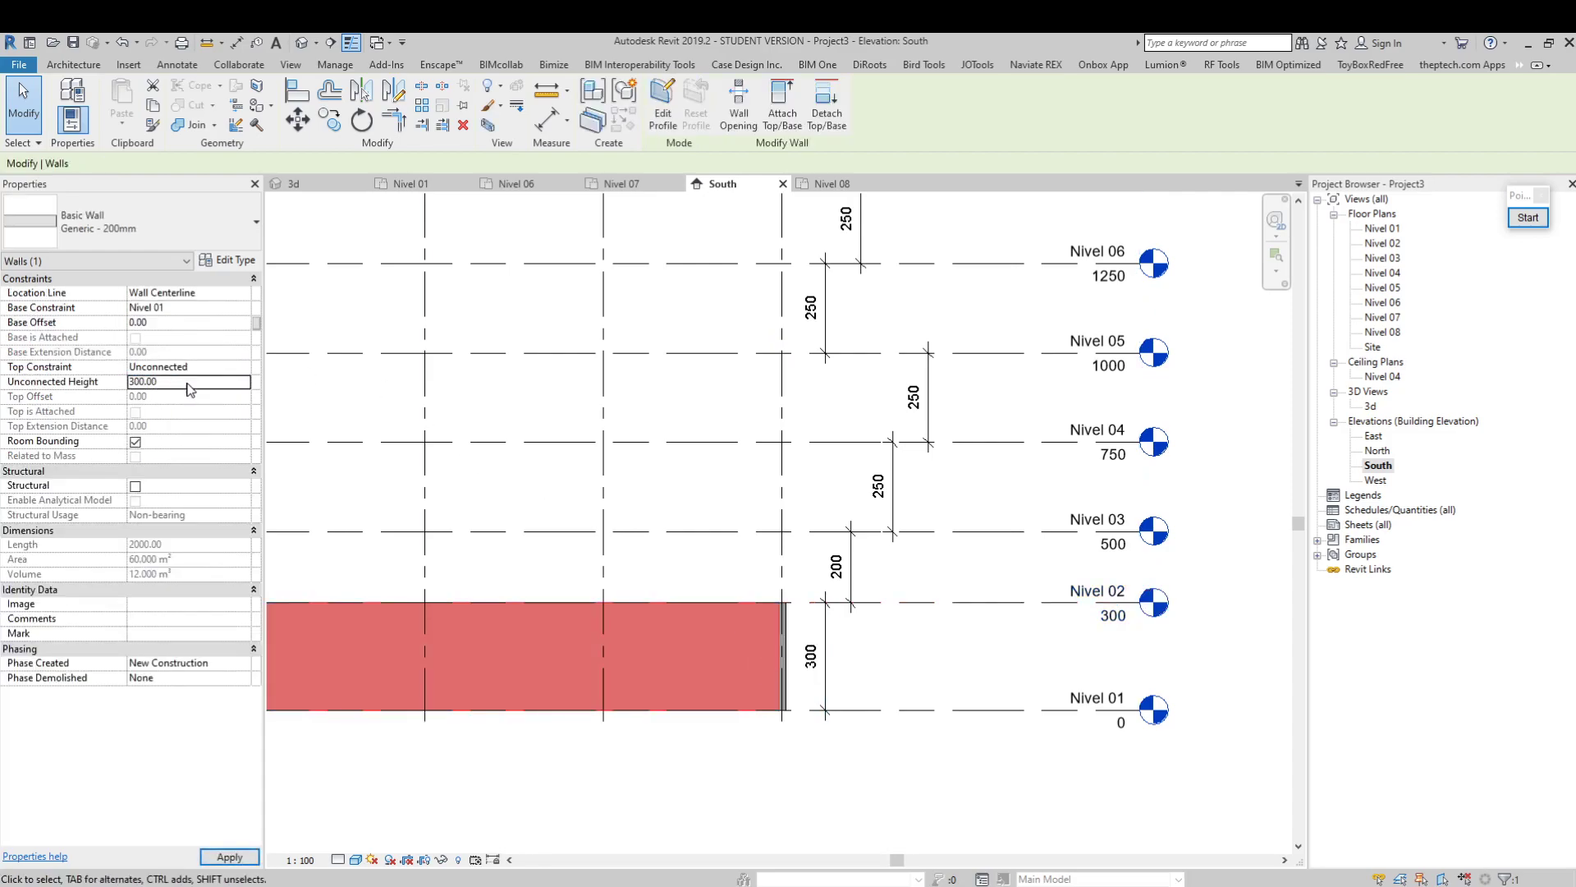
pyautogui.write('250')
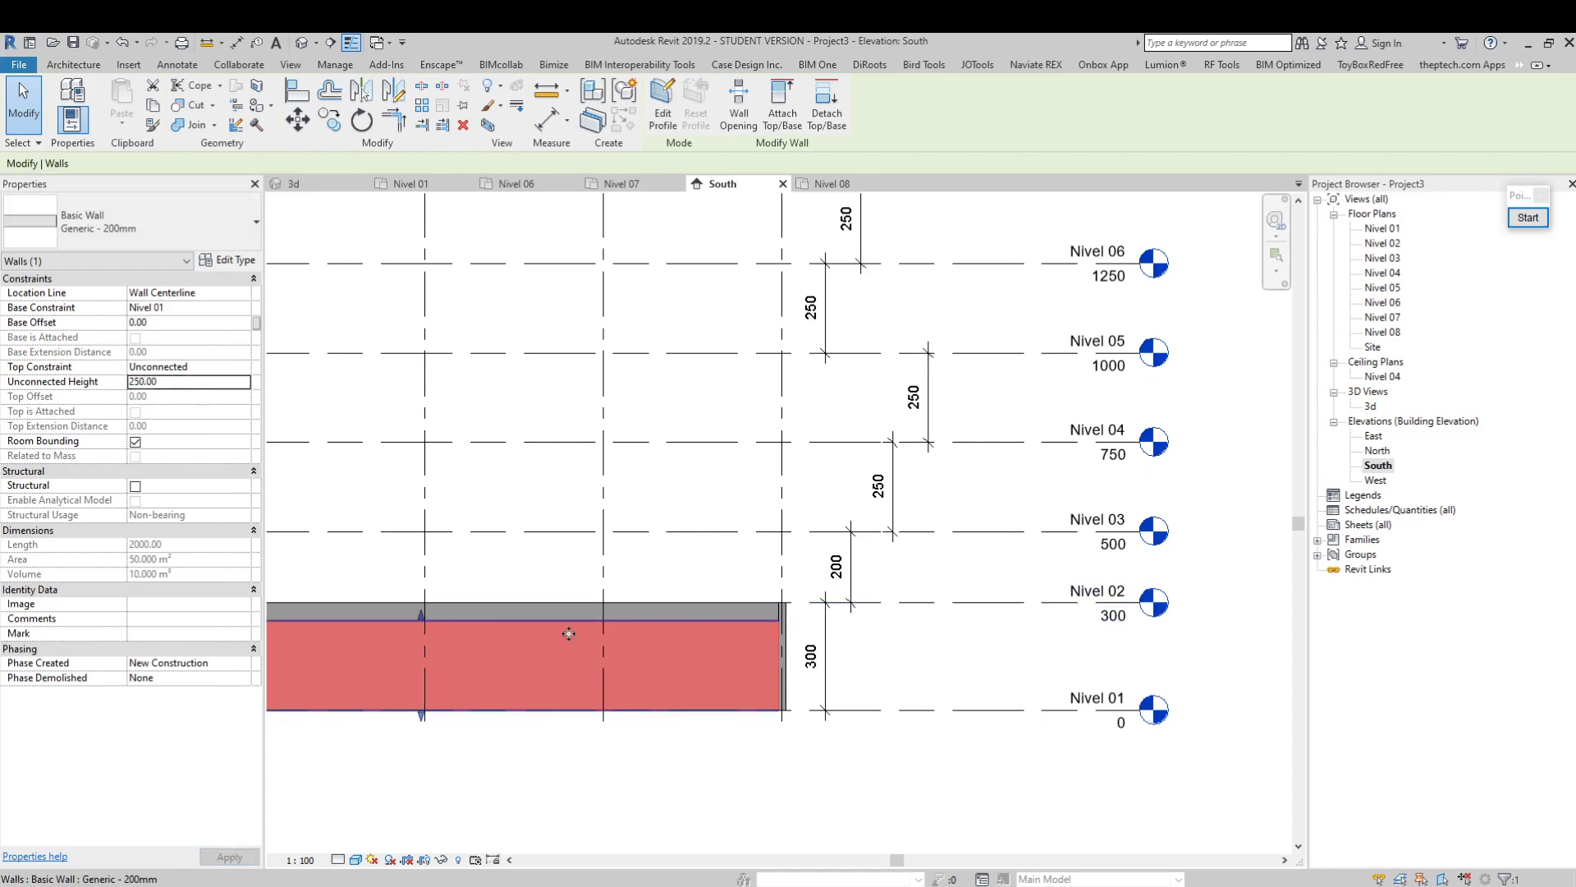
pyautogui.press('Escape')
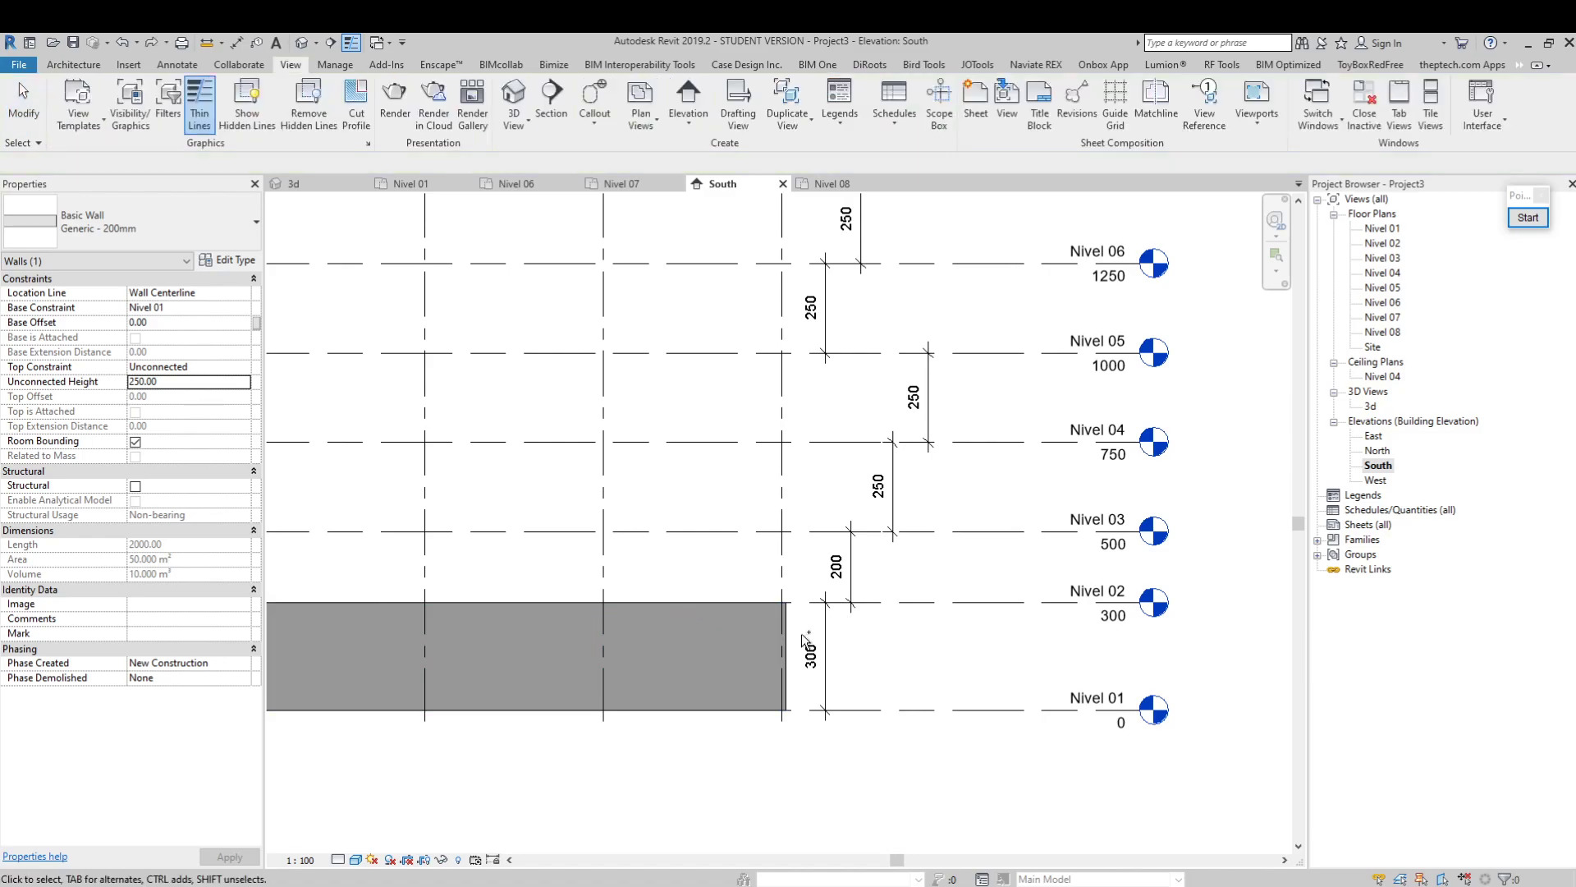
pyautogui.hotkey('ctrl', 'z')
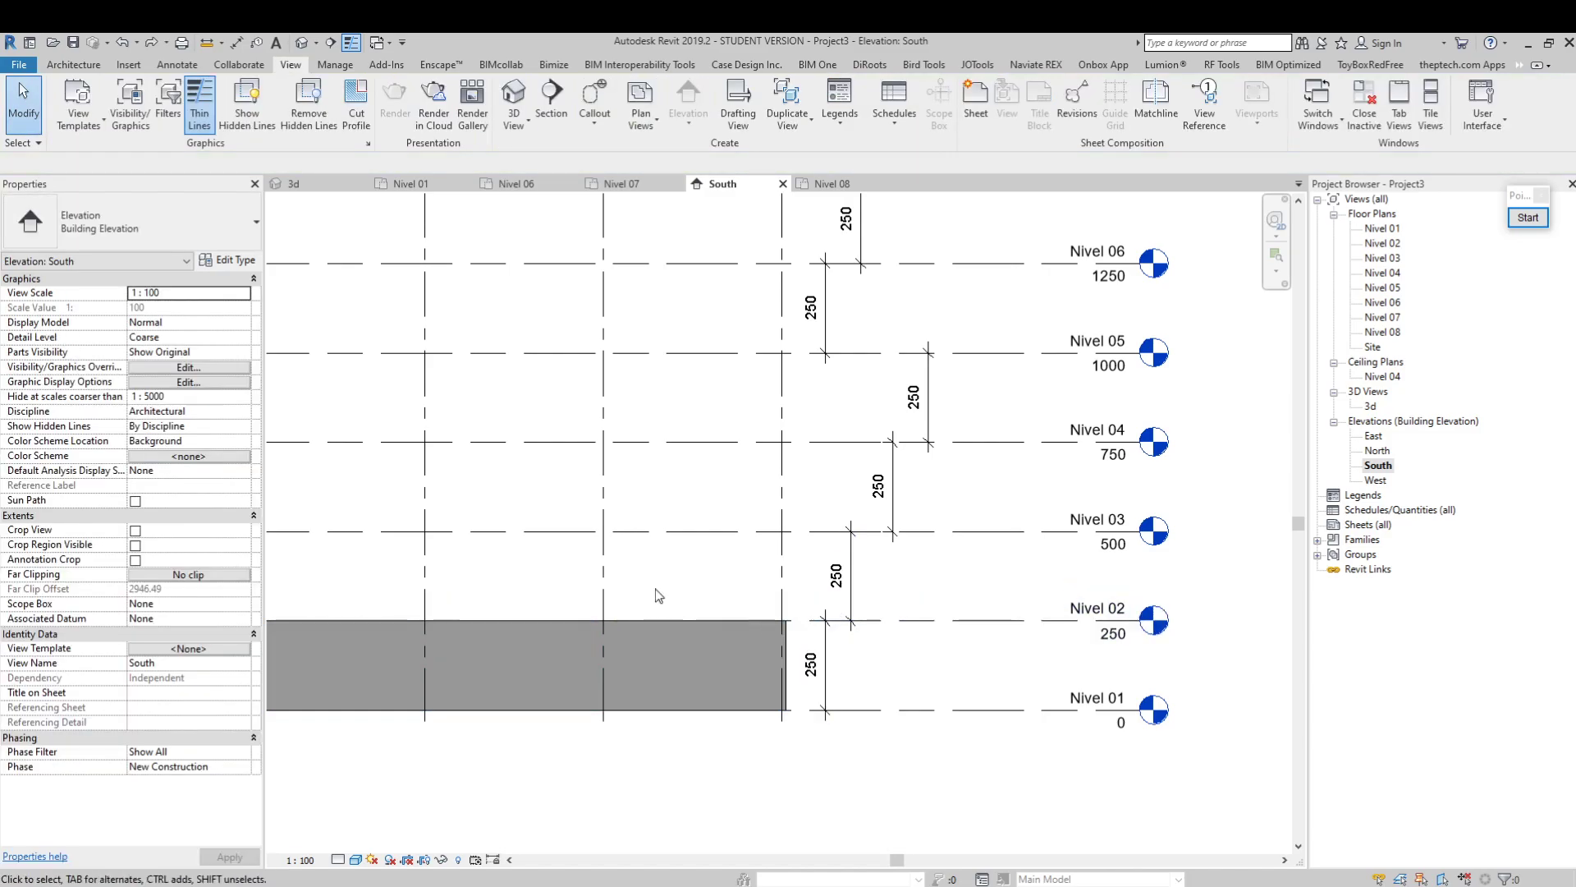
# Examine the front wall's height against the level lines and dimensions in the South elevation
pyautogui.moveTo(513, 530); pyautogui.dragTo(776, 611, button='middle')
pyautogui.scroll(-2, 790, 611)
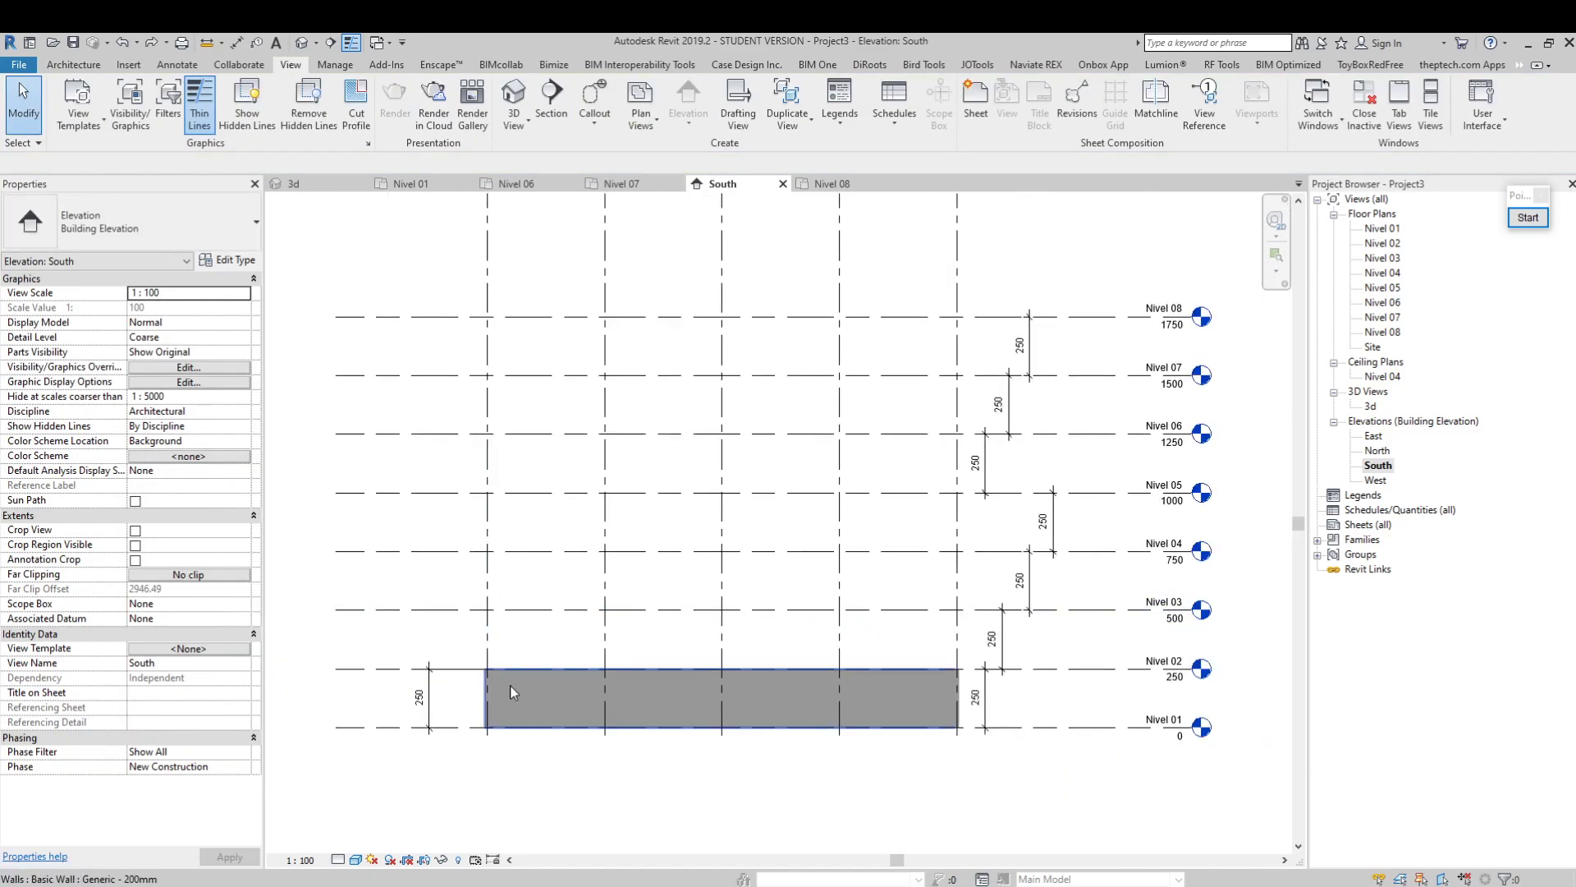
pyautogui.scroll(1, 1003, 714)
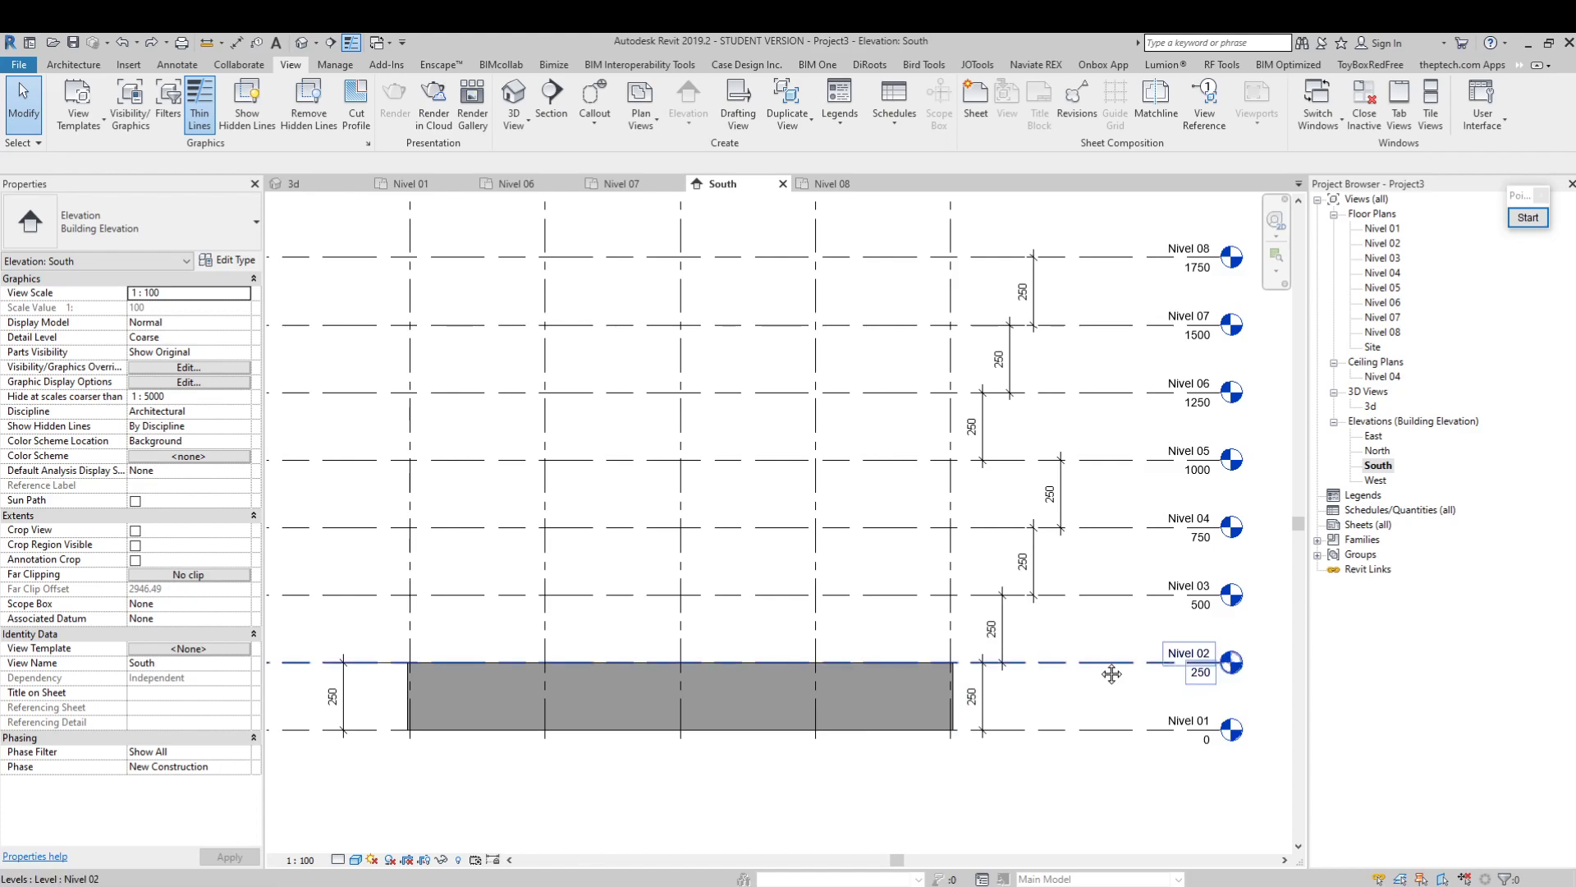
pyautogui.scroll(1, 1068, 682)
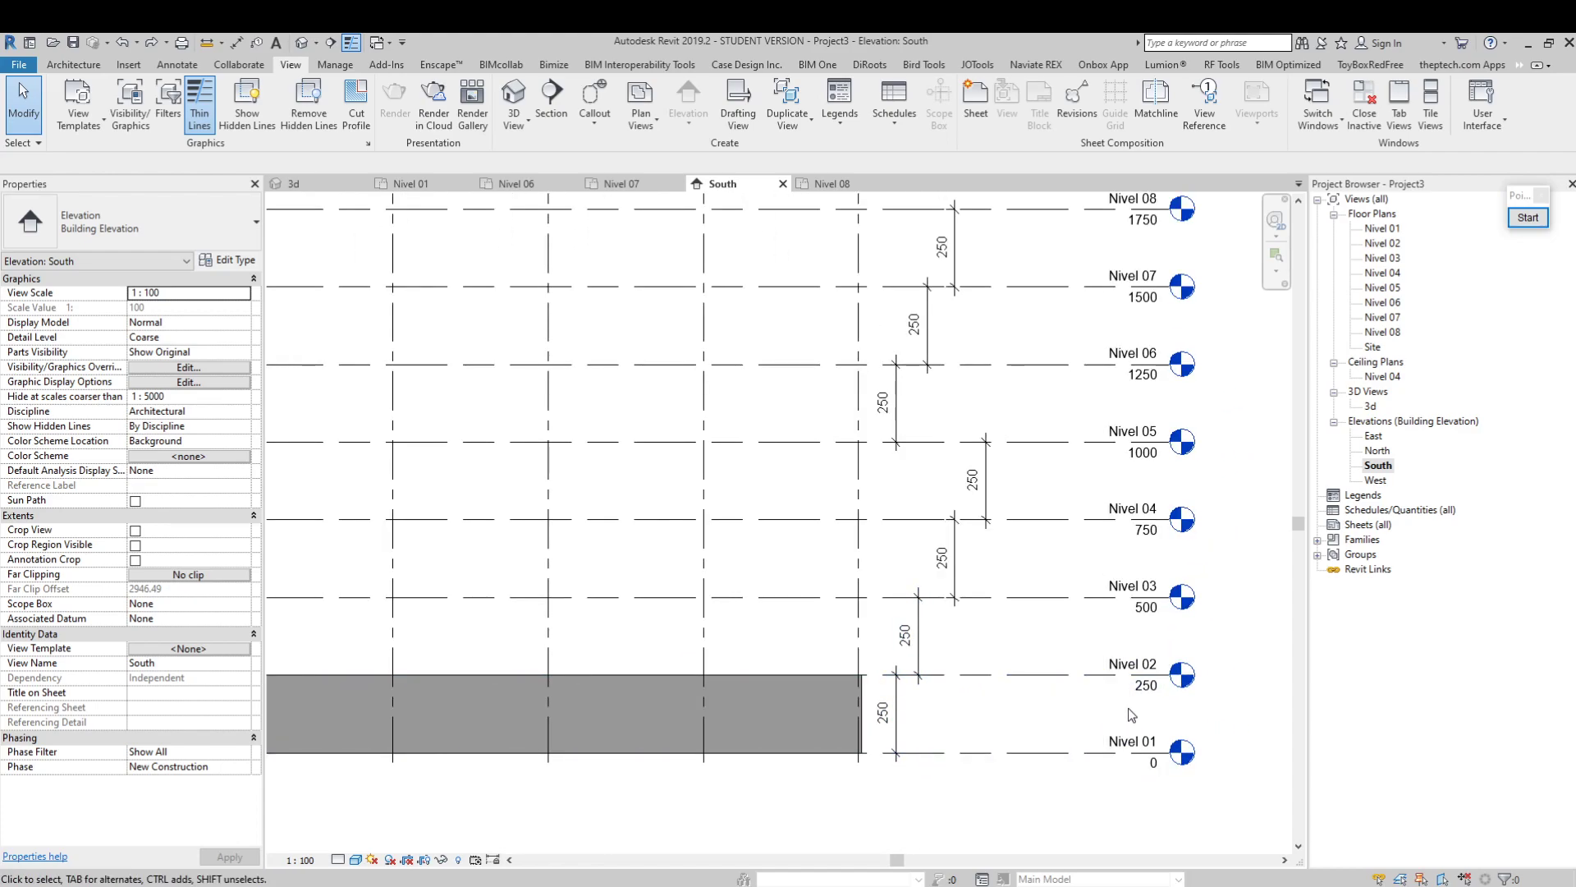
pyautogui.moveTo(1128, 708); pyautogui.dragTo(1095, 690, button='middle')
pyautogui.click(922, 657)
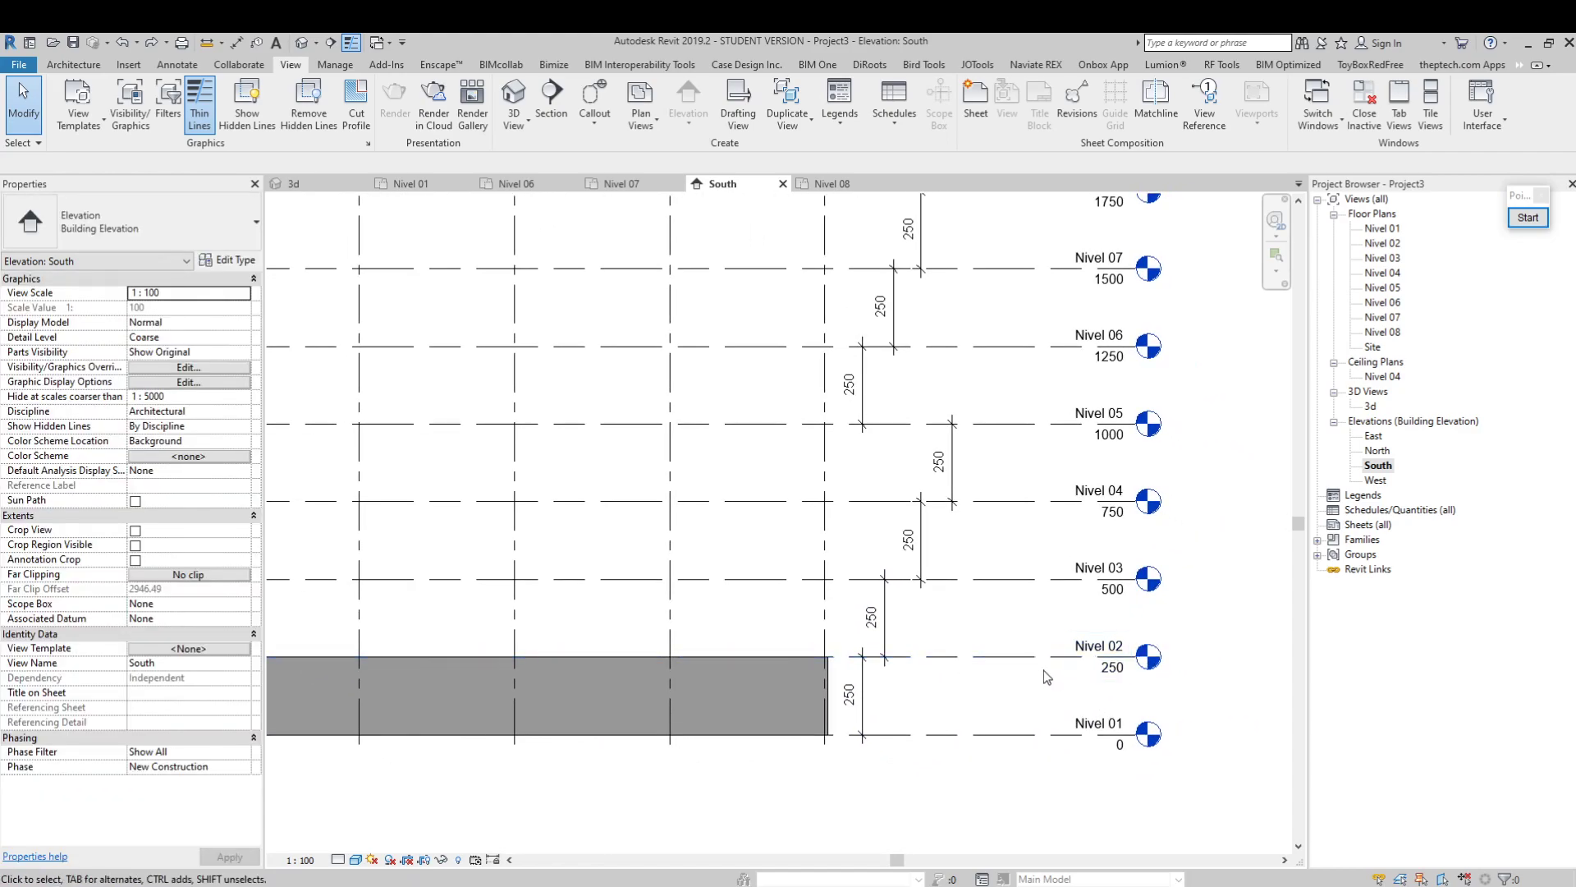
pyautogui.moveTo(630, 621); pyautogui.dragTo(735, 668, button='middle')
pyautogui.moveTo(999, 702); pyautogui.dragTo(917, 656, button='middle')
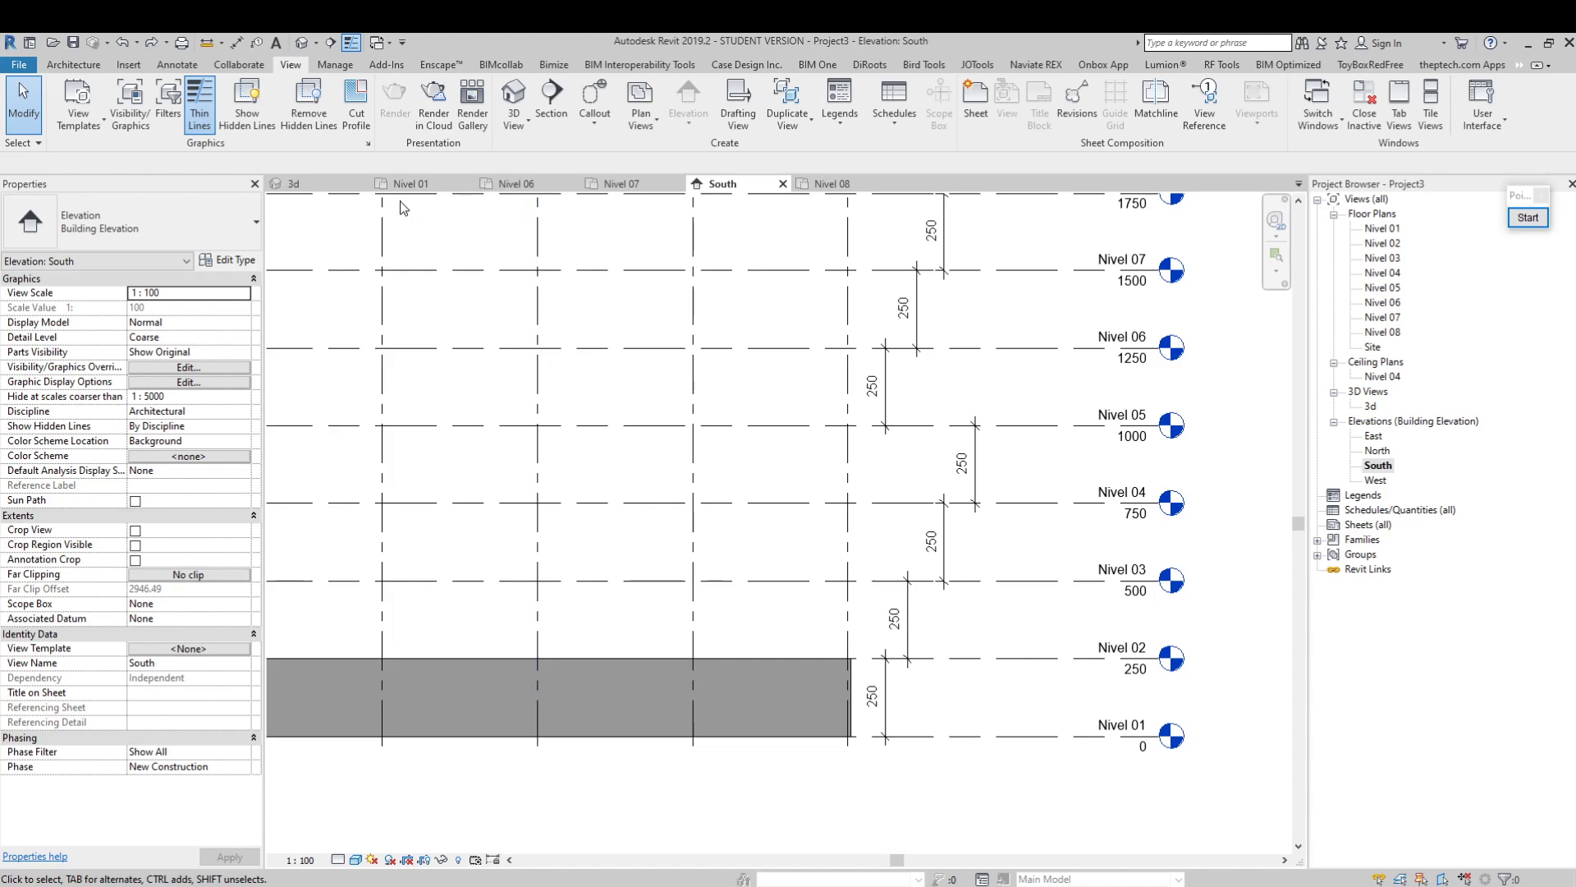
# Review the walls in the 3d view and the Nivel 01 floor plan, and return to the South elevation
pyautogui.click(322, 182)
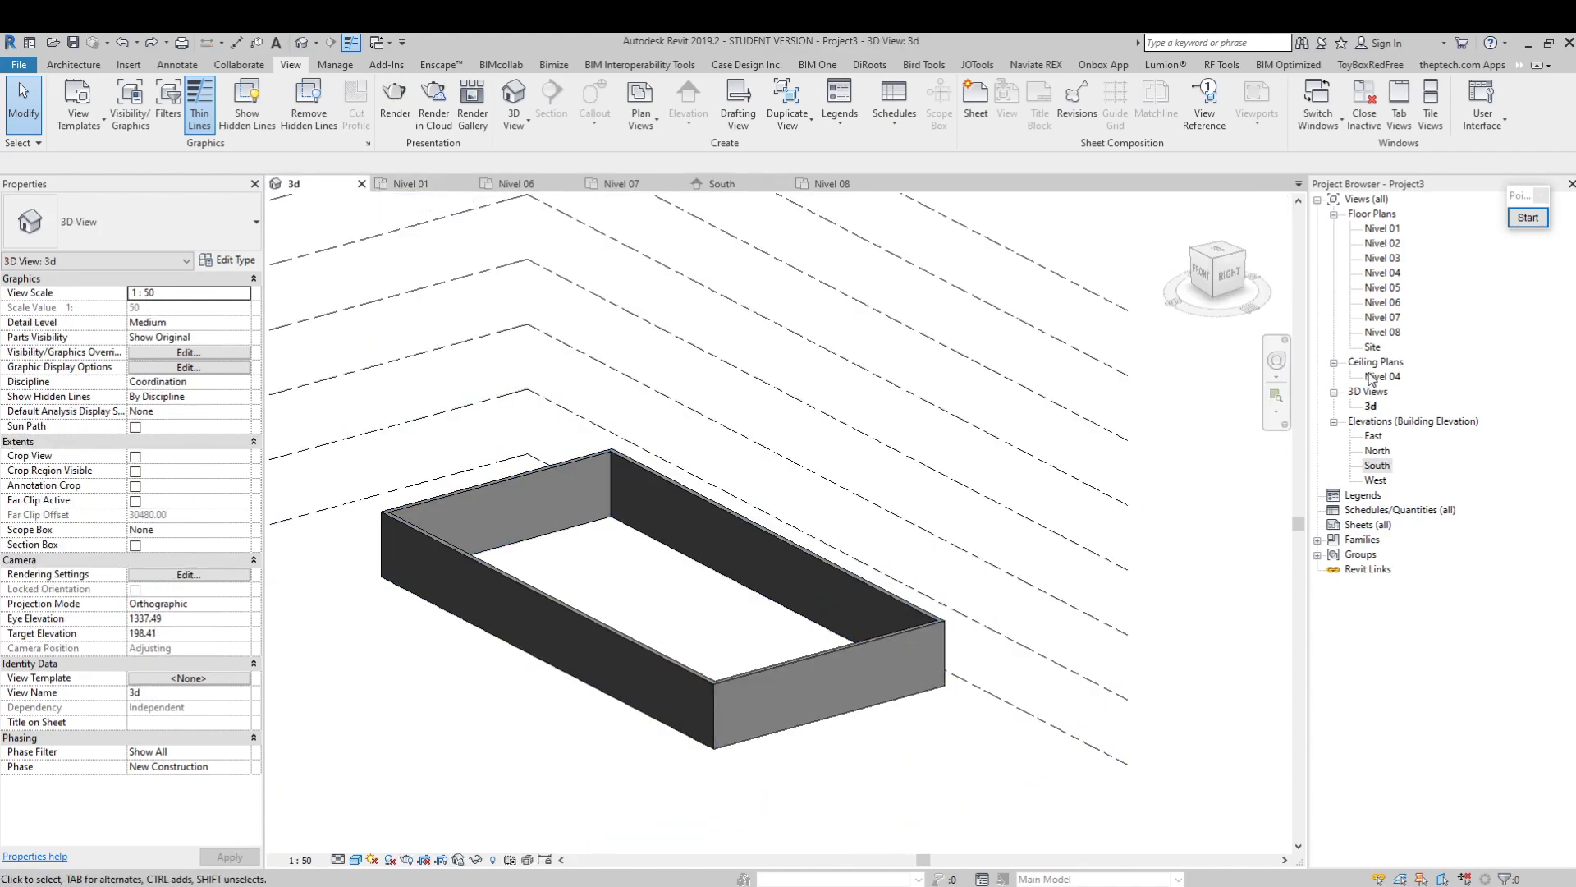
pyautogui.doubleClick(1383, 229)
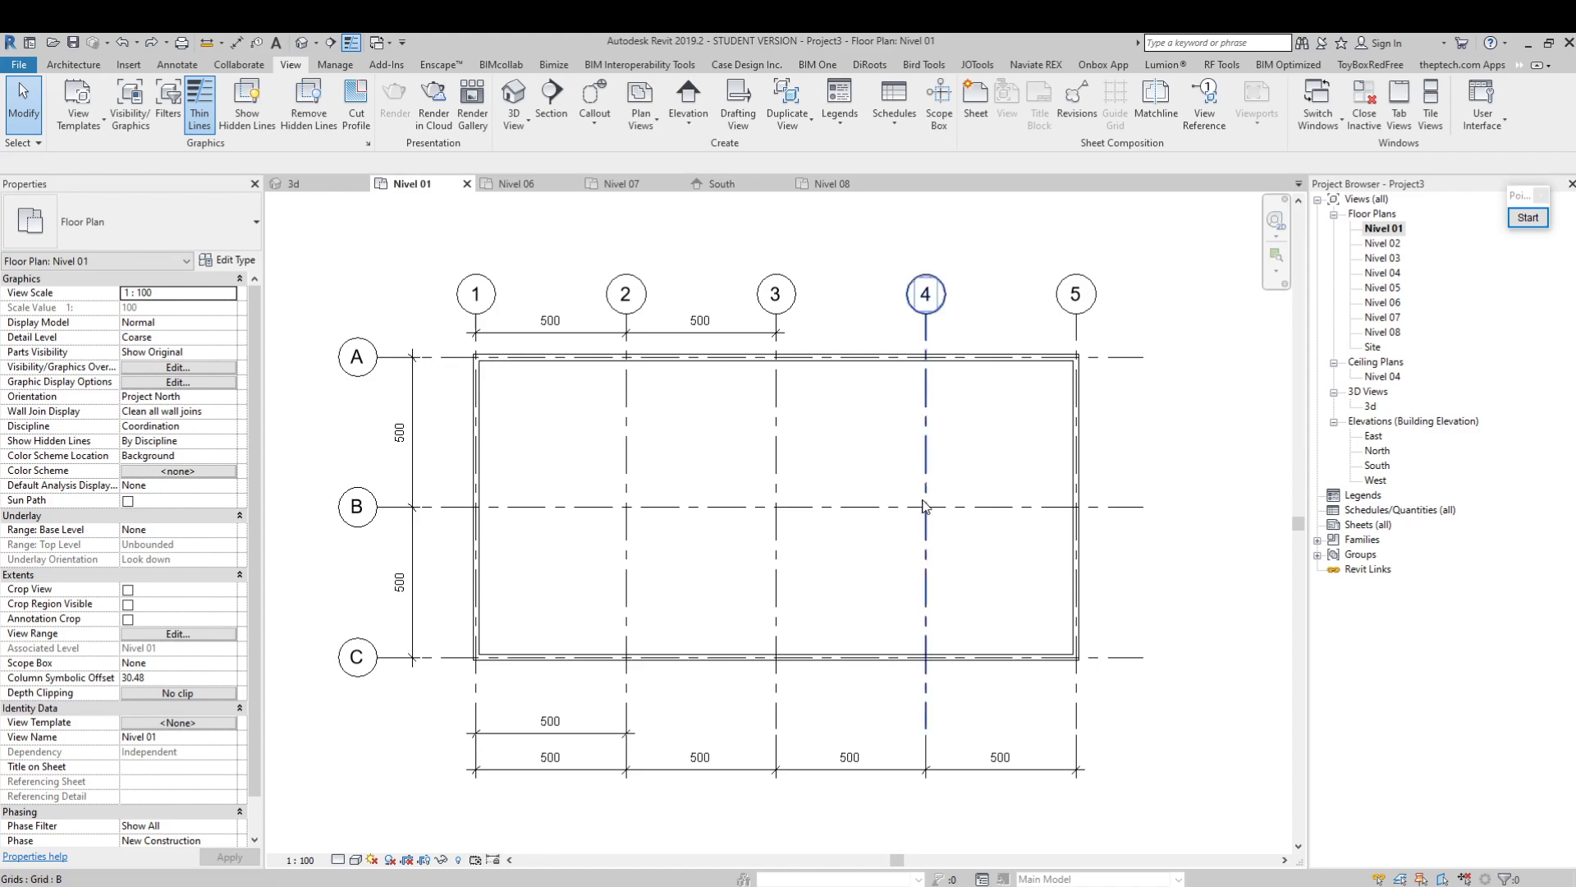
pyautogui.doubleClick(1369, 465)
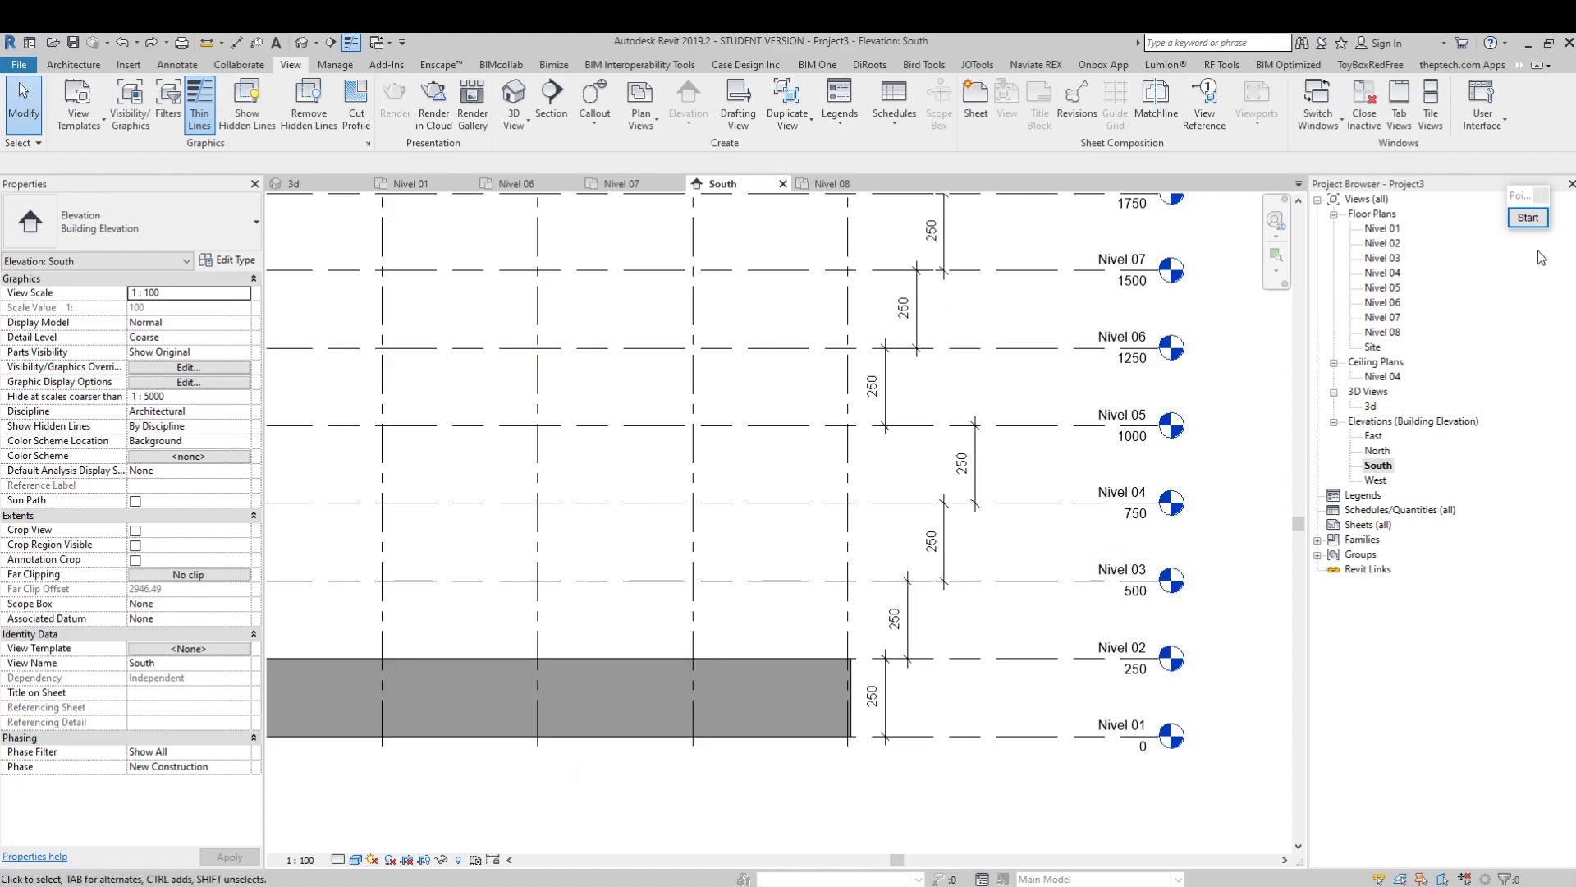
# Draw four Generic - 200mm walls on the Nivel 02 floor plan, reaching up to Nivel 03, along grids A, 5, C and 1
pyautogui.doubleClick(1386, 243)
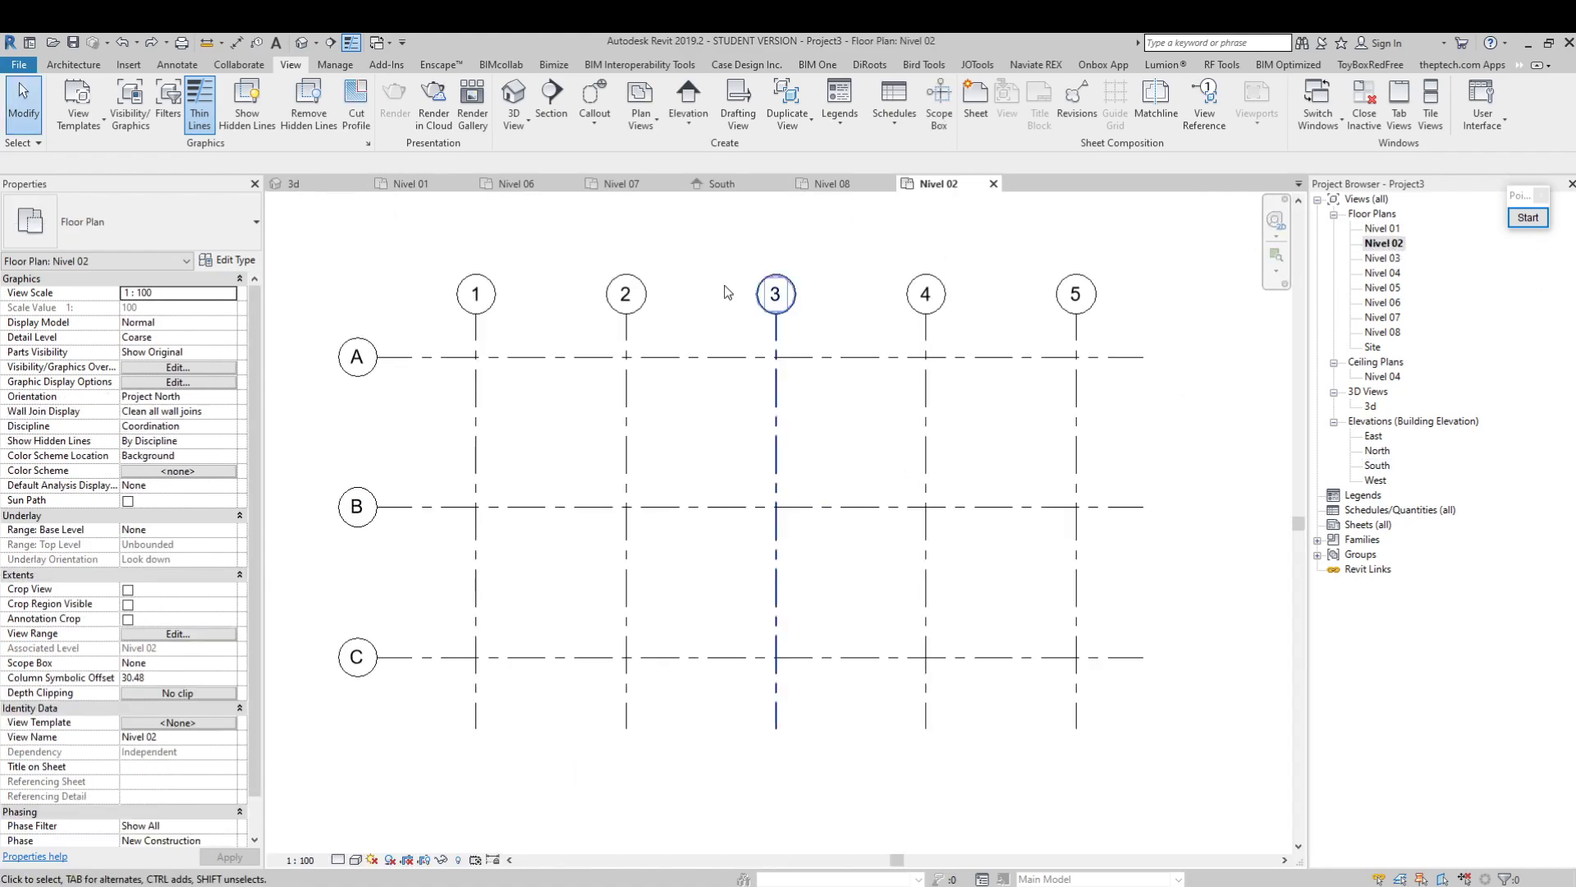
pyautogui.click(73, 64)
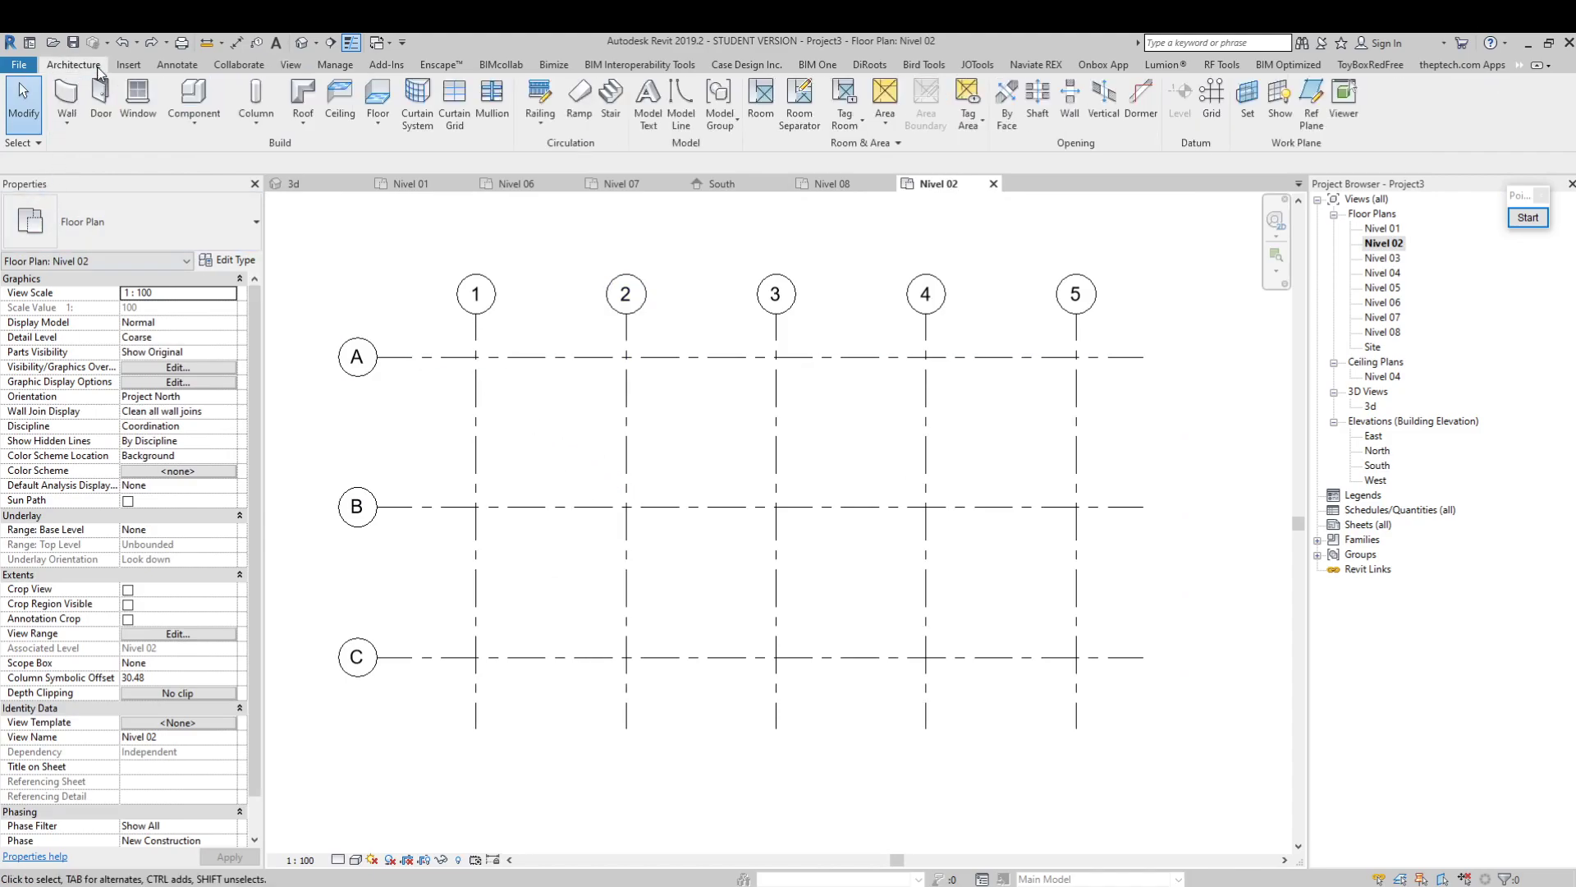
pyautogui.click(66, 124)
pyautogui.click(111, 152)
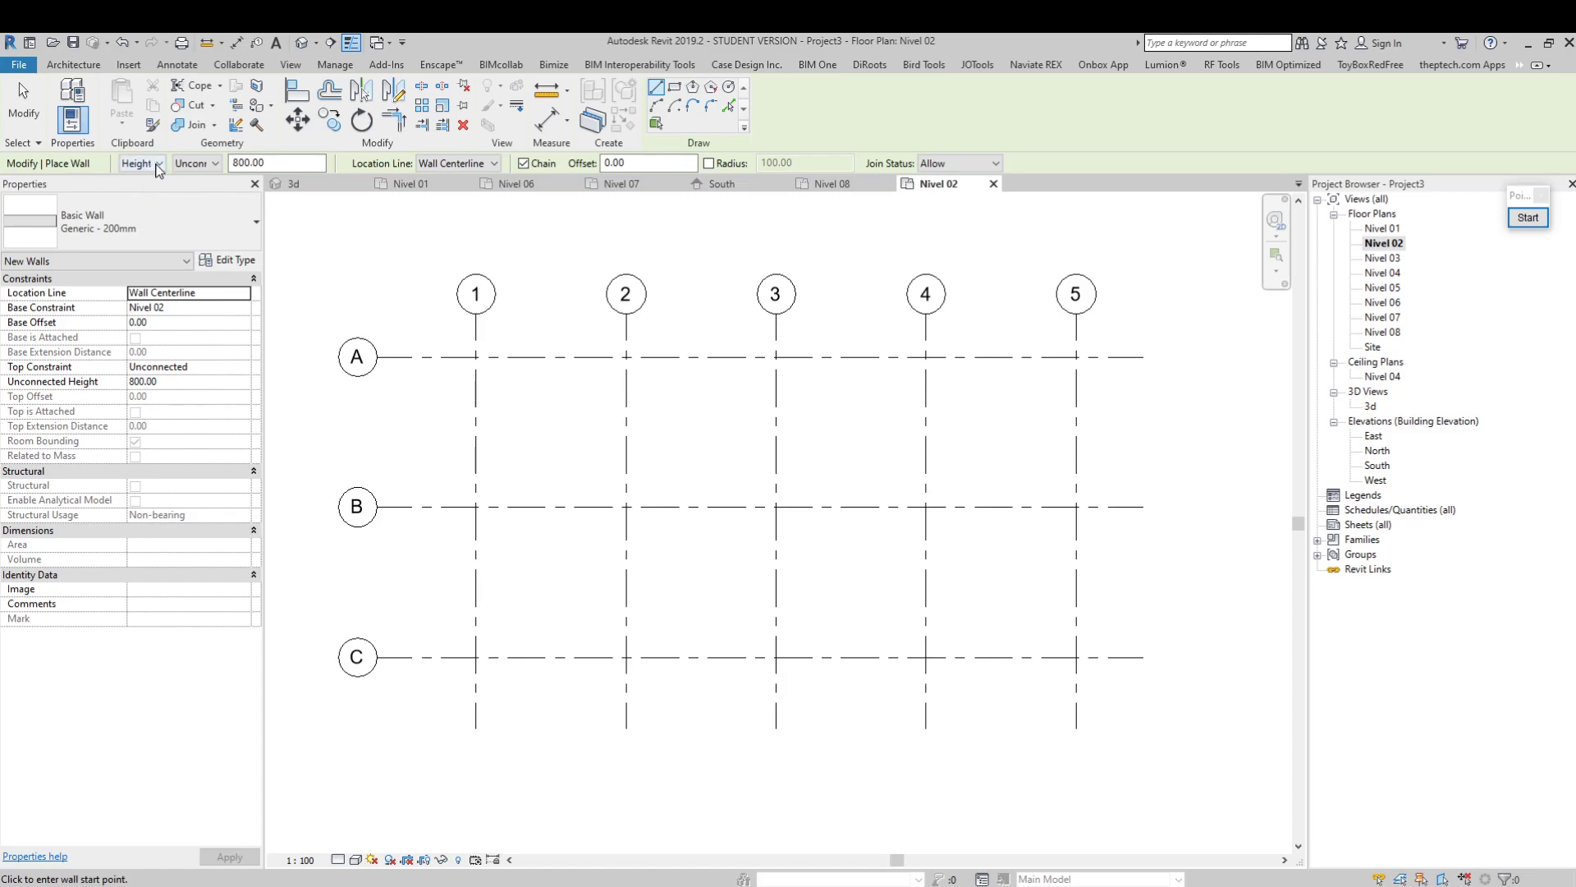
pyautogui.click(215, 164)
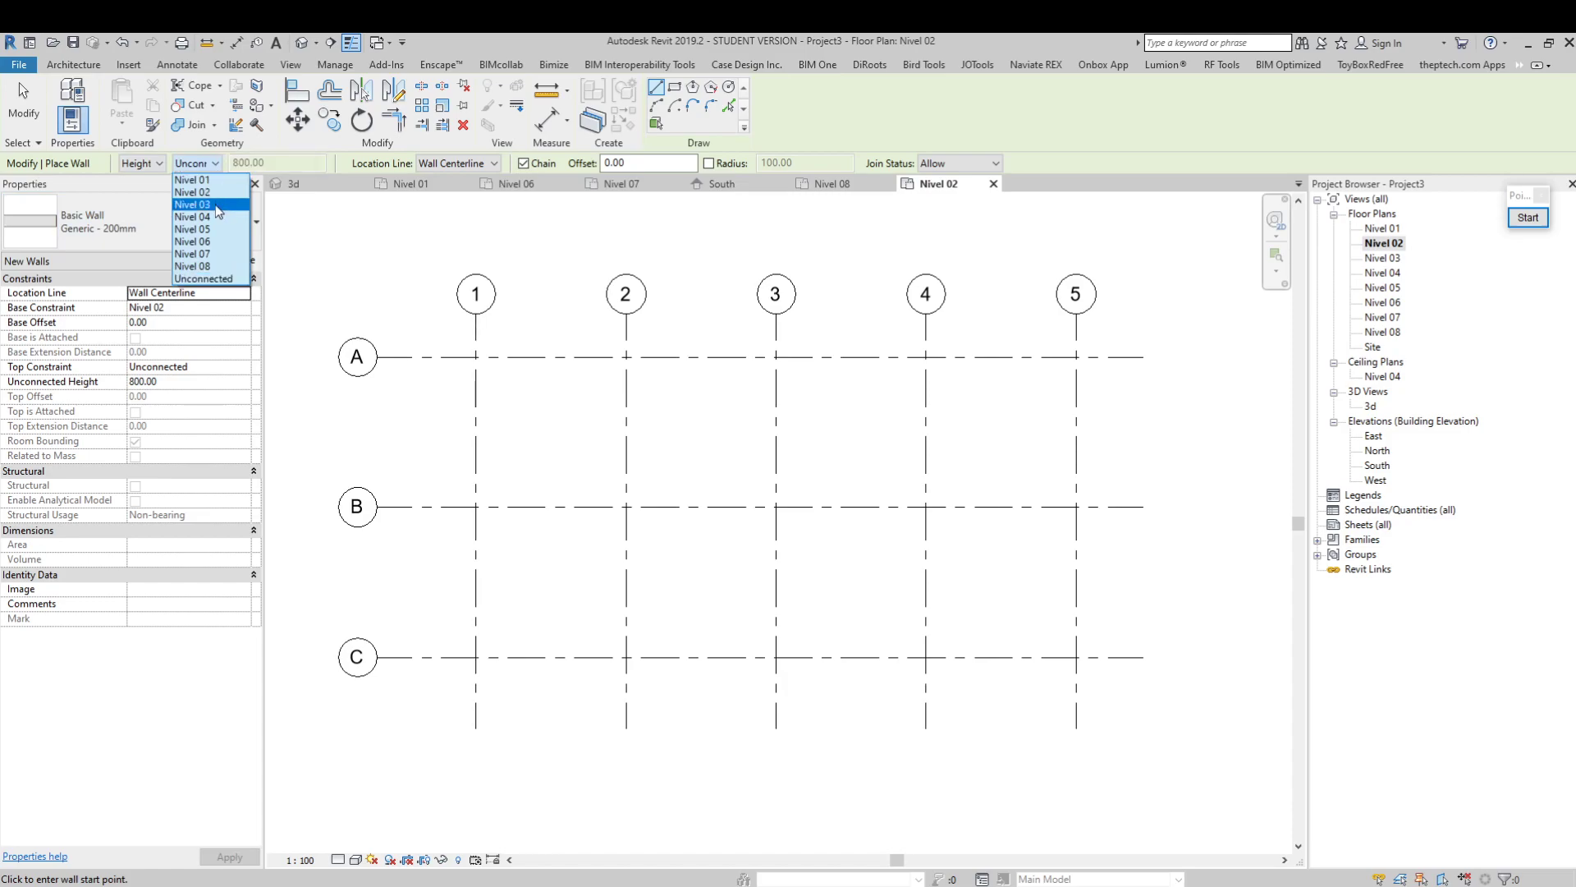
pyautogui.click(217, 205)
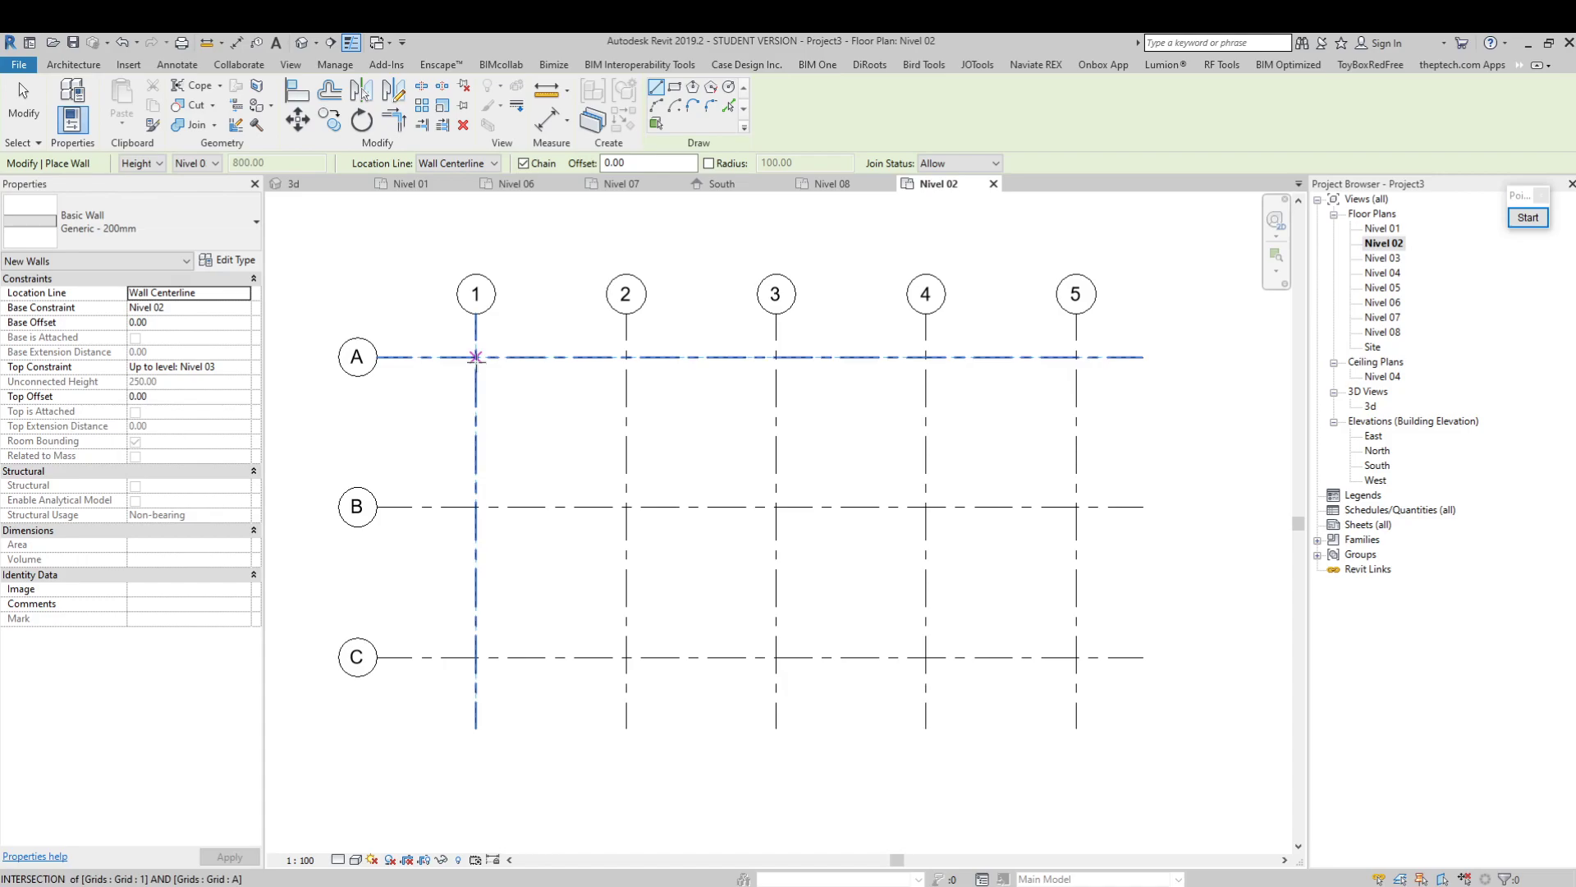
pyautogui.click(476, 356)
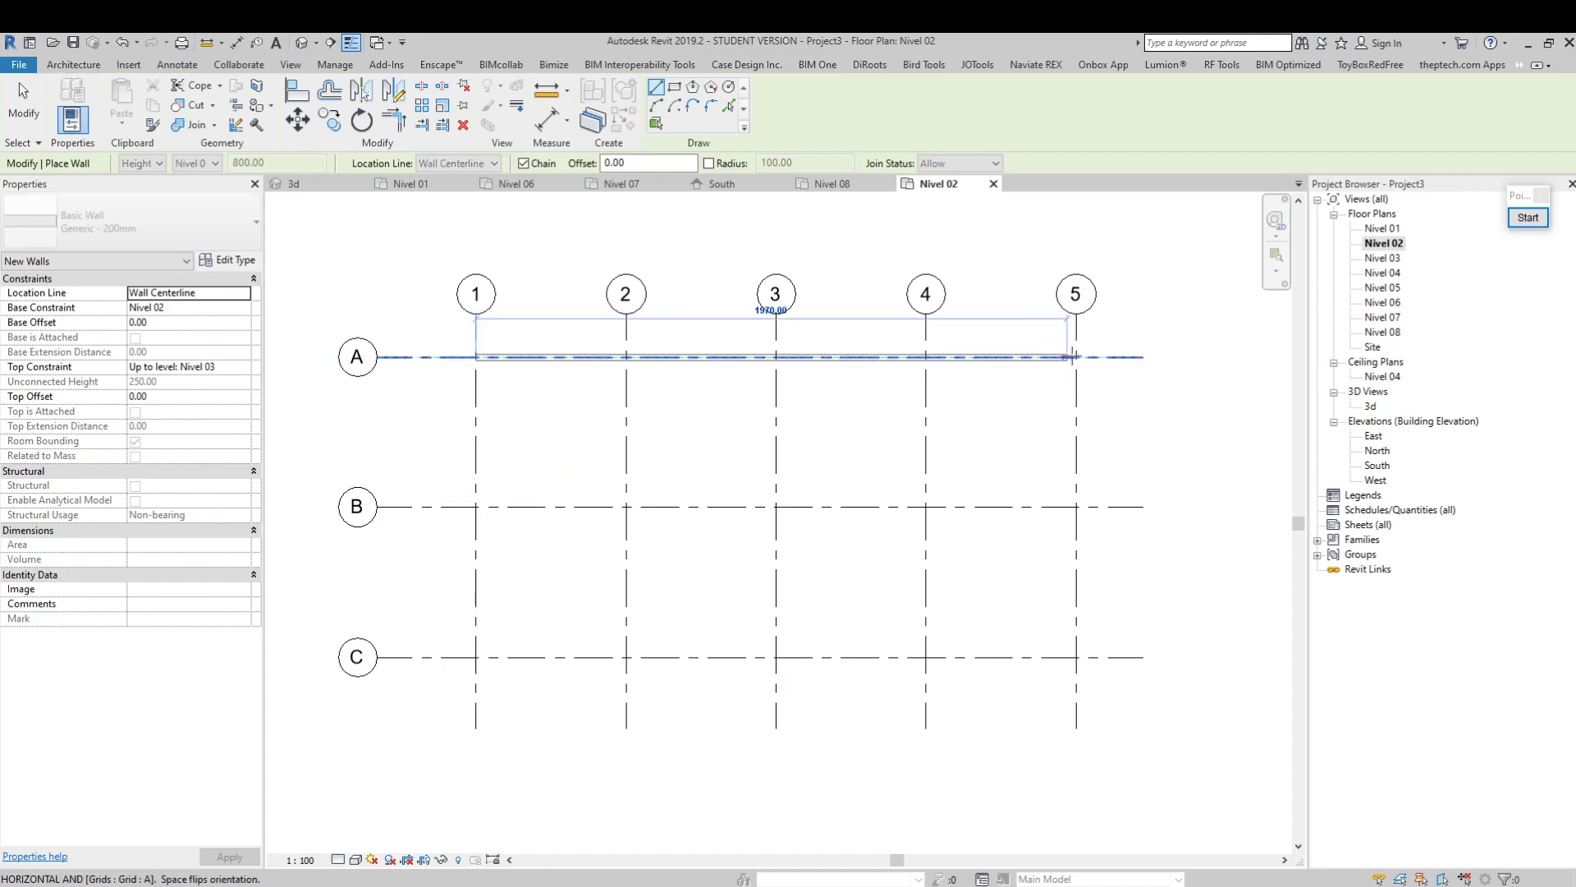
pyautogui.click(1076, 356)
pyautogui.click(1076, 656)
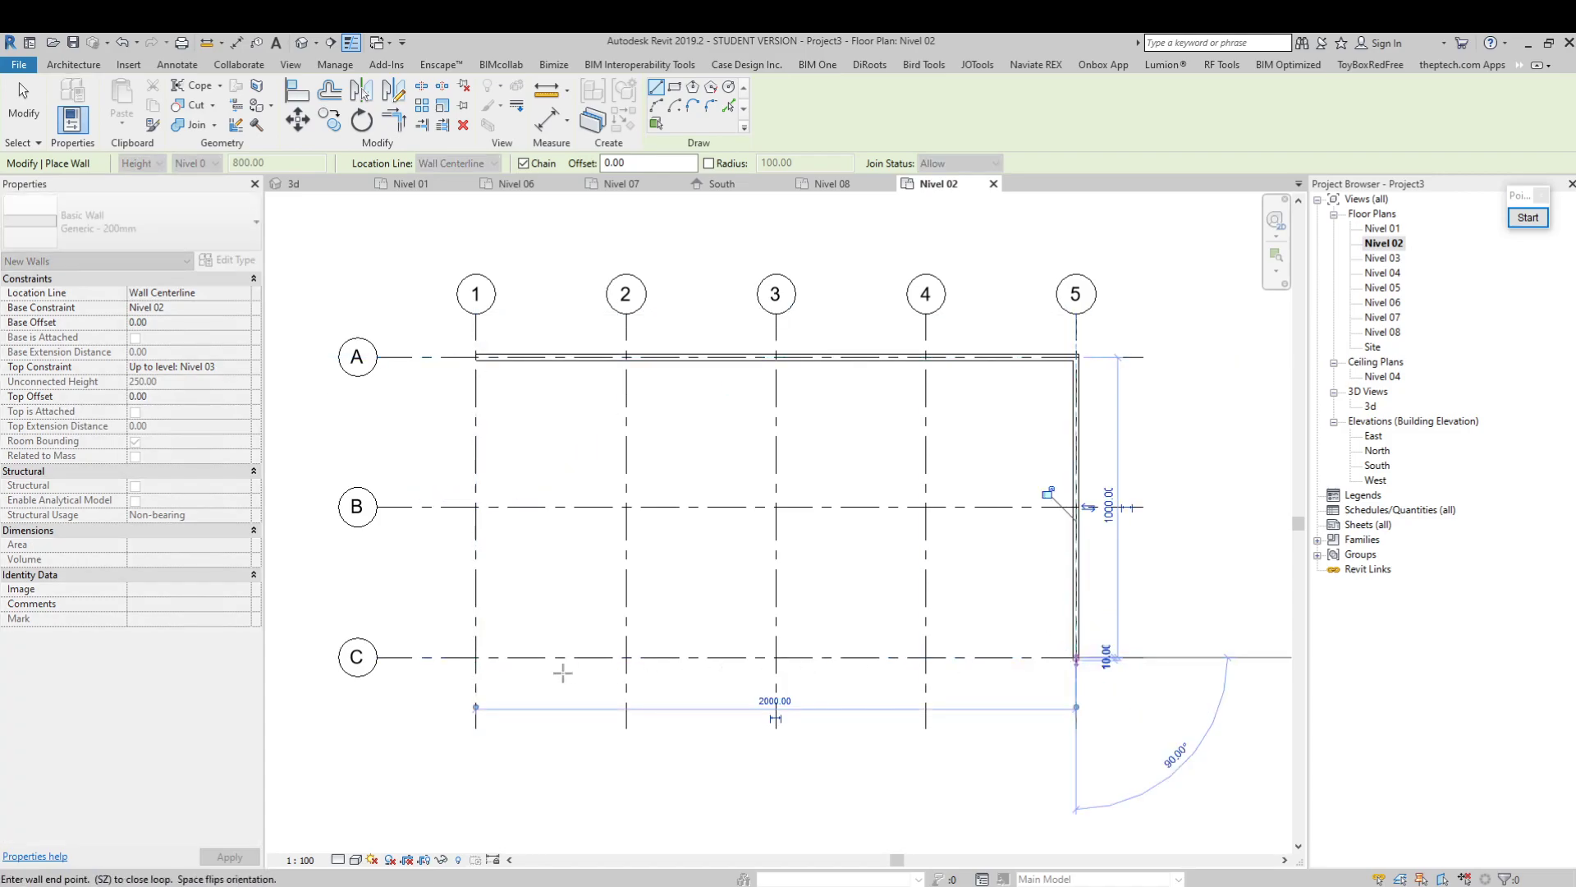
pyautogui.click(476, 657)
pyautogui.click(475, 356)
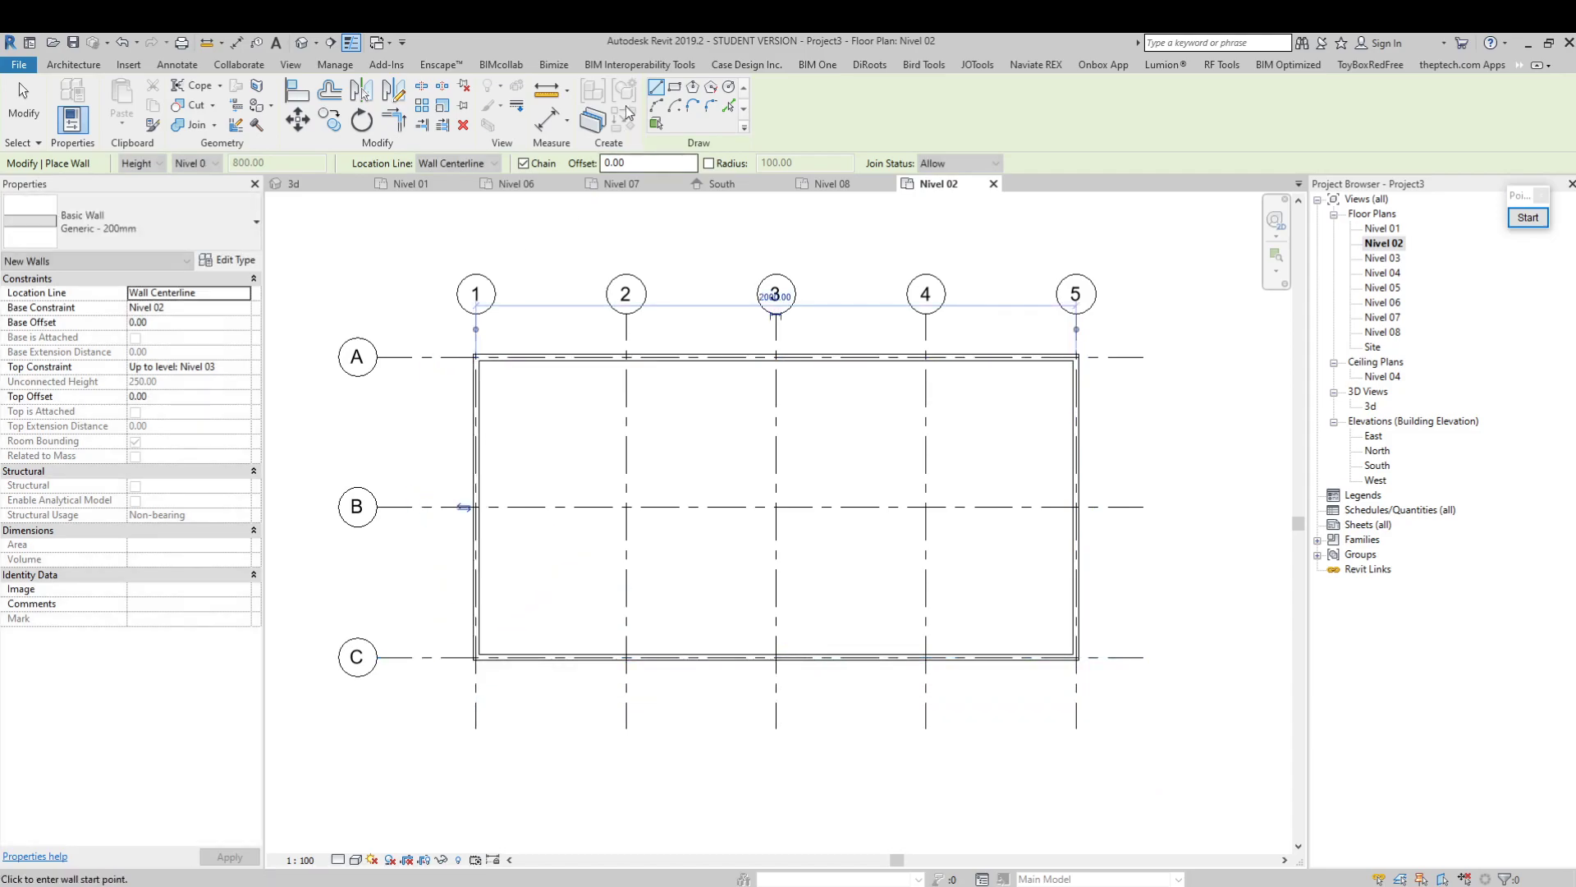
pyautogui.click(39, 114)
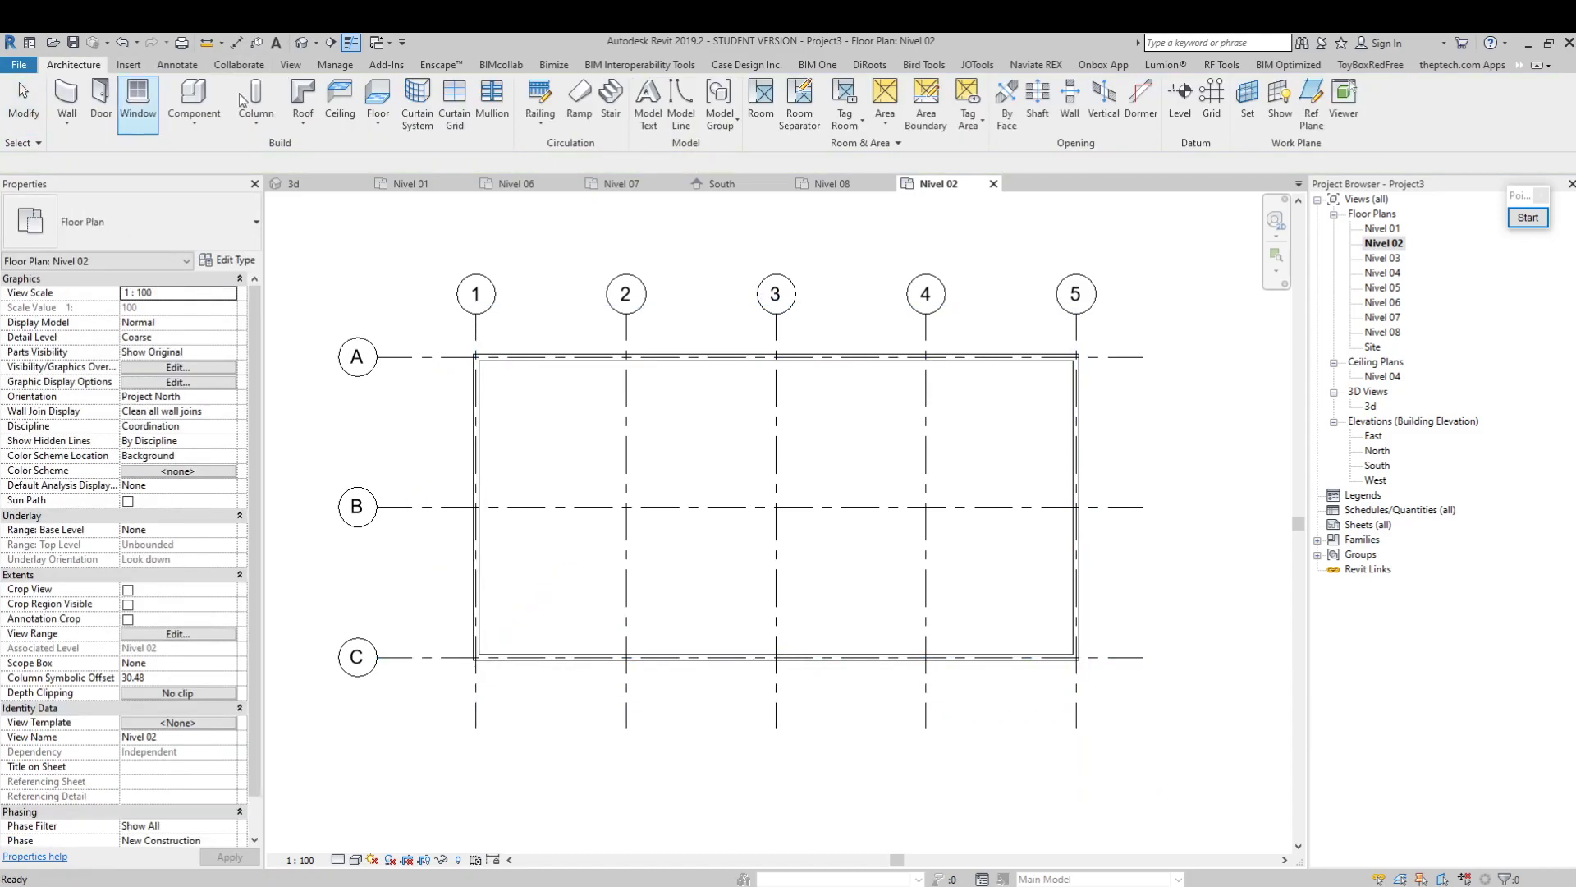
# Open the default 3D view and examine the constraints and dimensions of the upper-storey walls
pyautogui.click(301, 41)
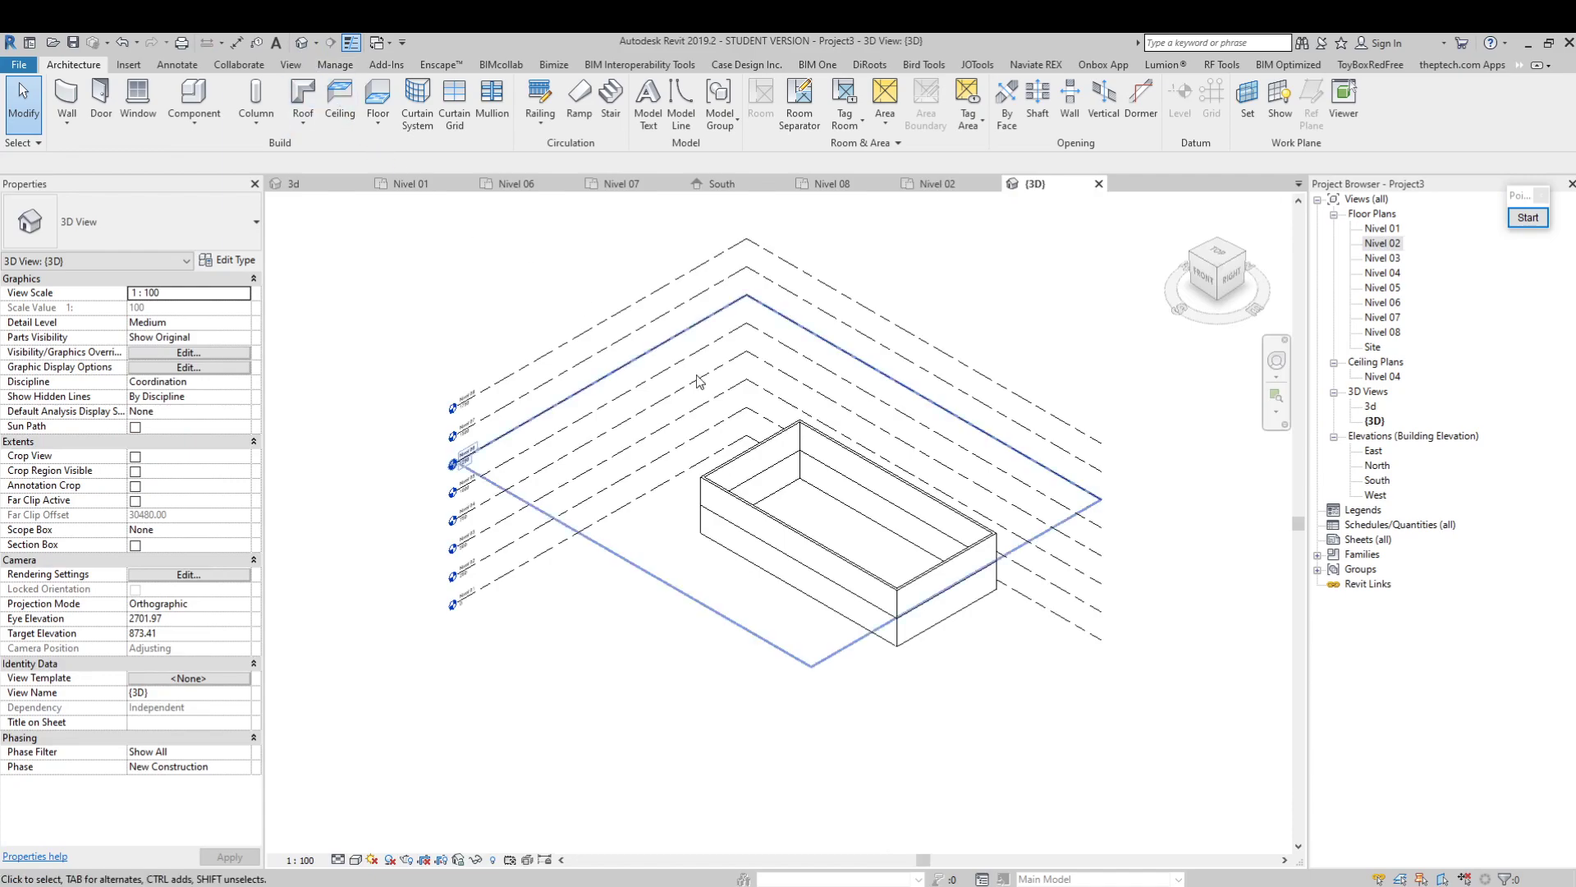
pyautogui.scroll(5, 940, 563)
pyautogui.click(904, 540)
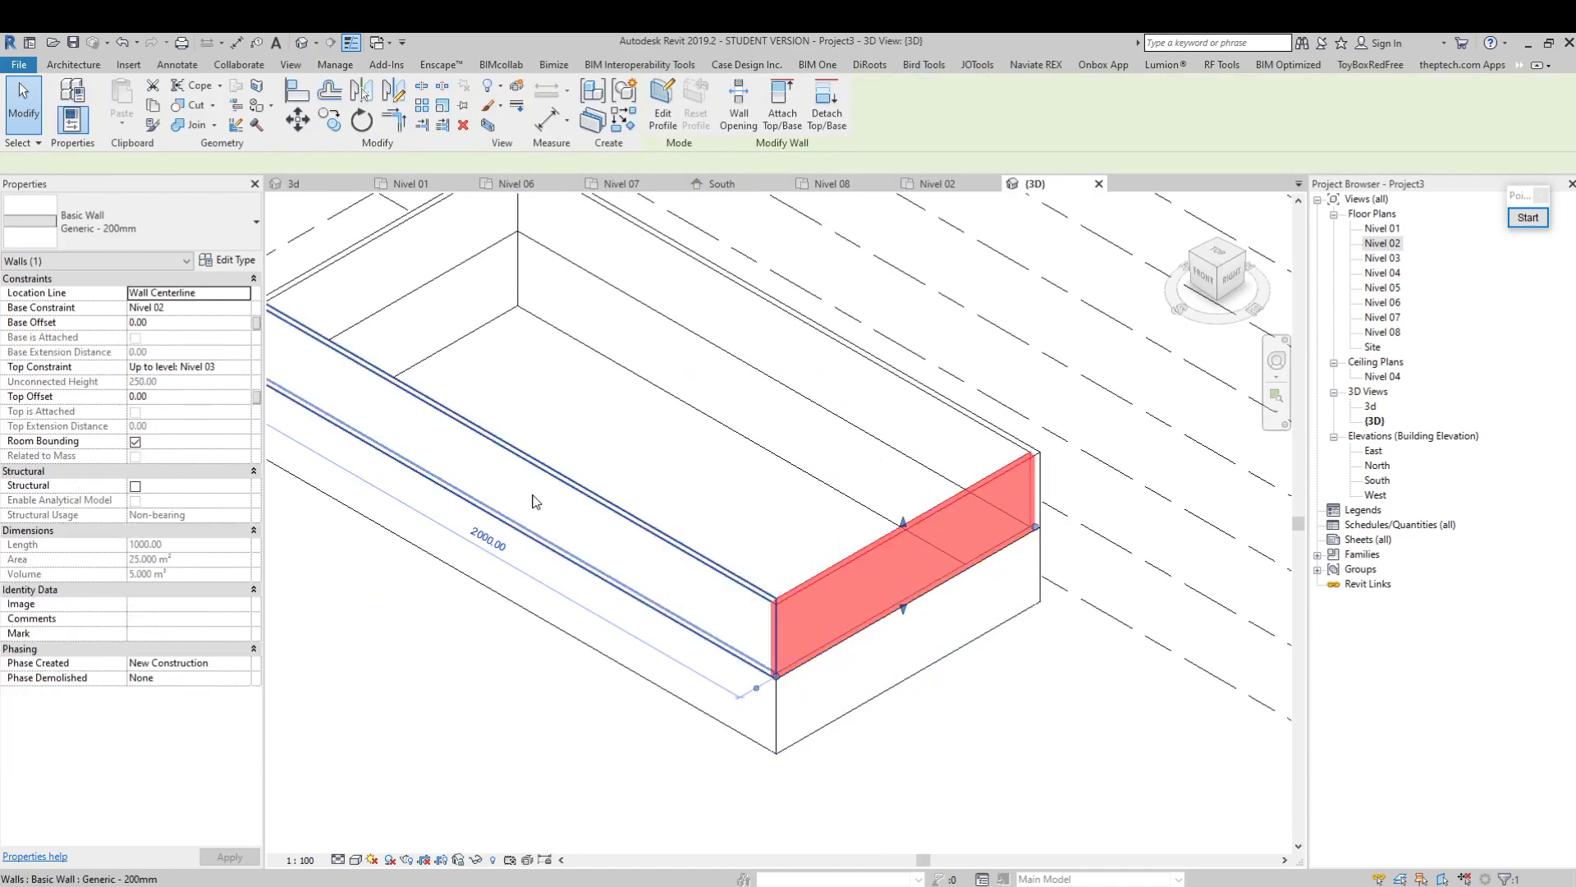
pyautogui.click(531, 489)
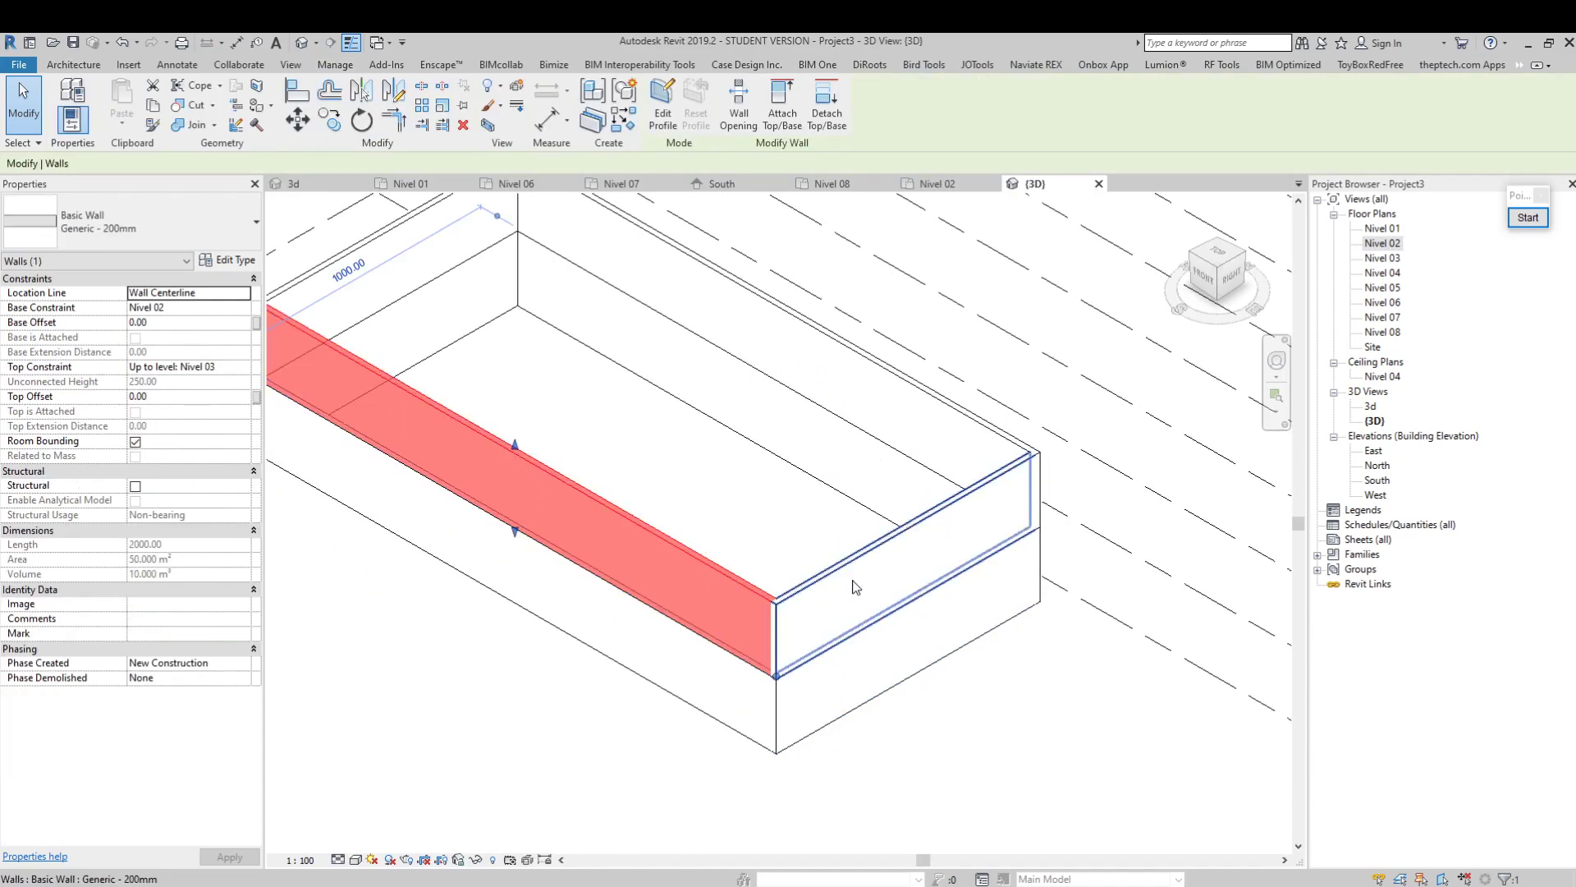
pyautogui.moveTo(681, 474); pyautogui.dragTo(668, 540, button='middle')
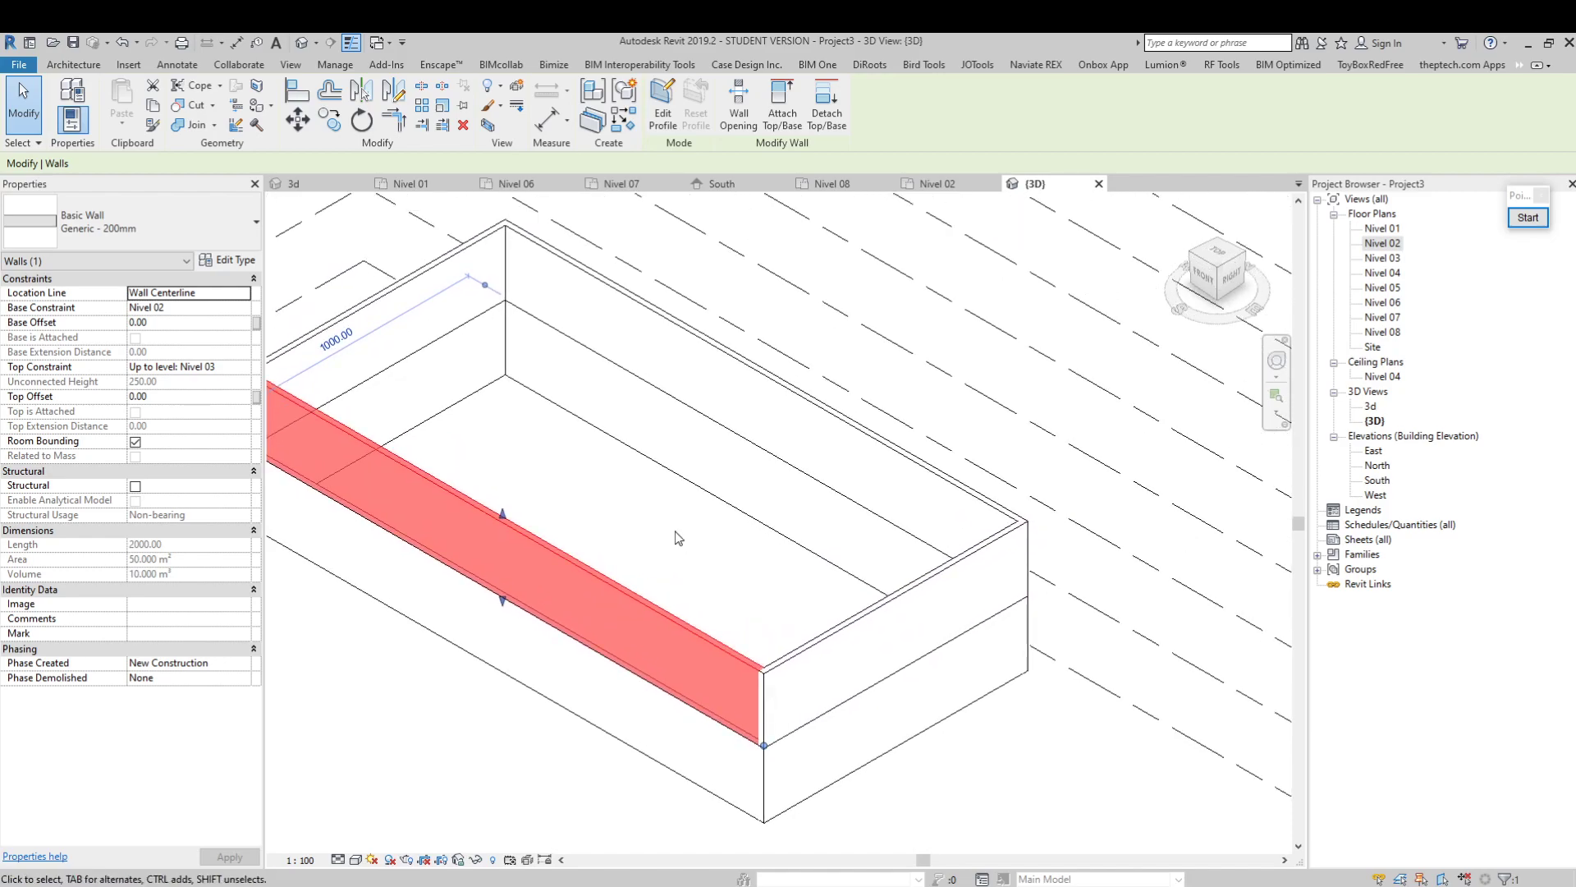
pyautogui.moveTo(688, 563)
pyautogui.mouseDown(button='middle')
pyautogui.moveTo(760, 588)
pyautogui.moveTo(711, 579)
pyautogui.mouseUp(button='middle')
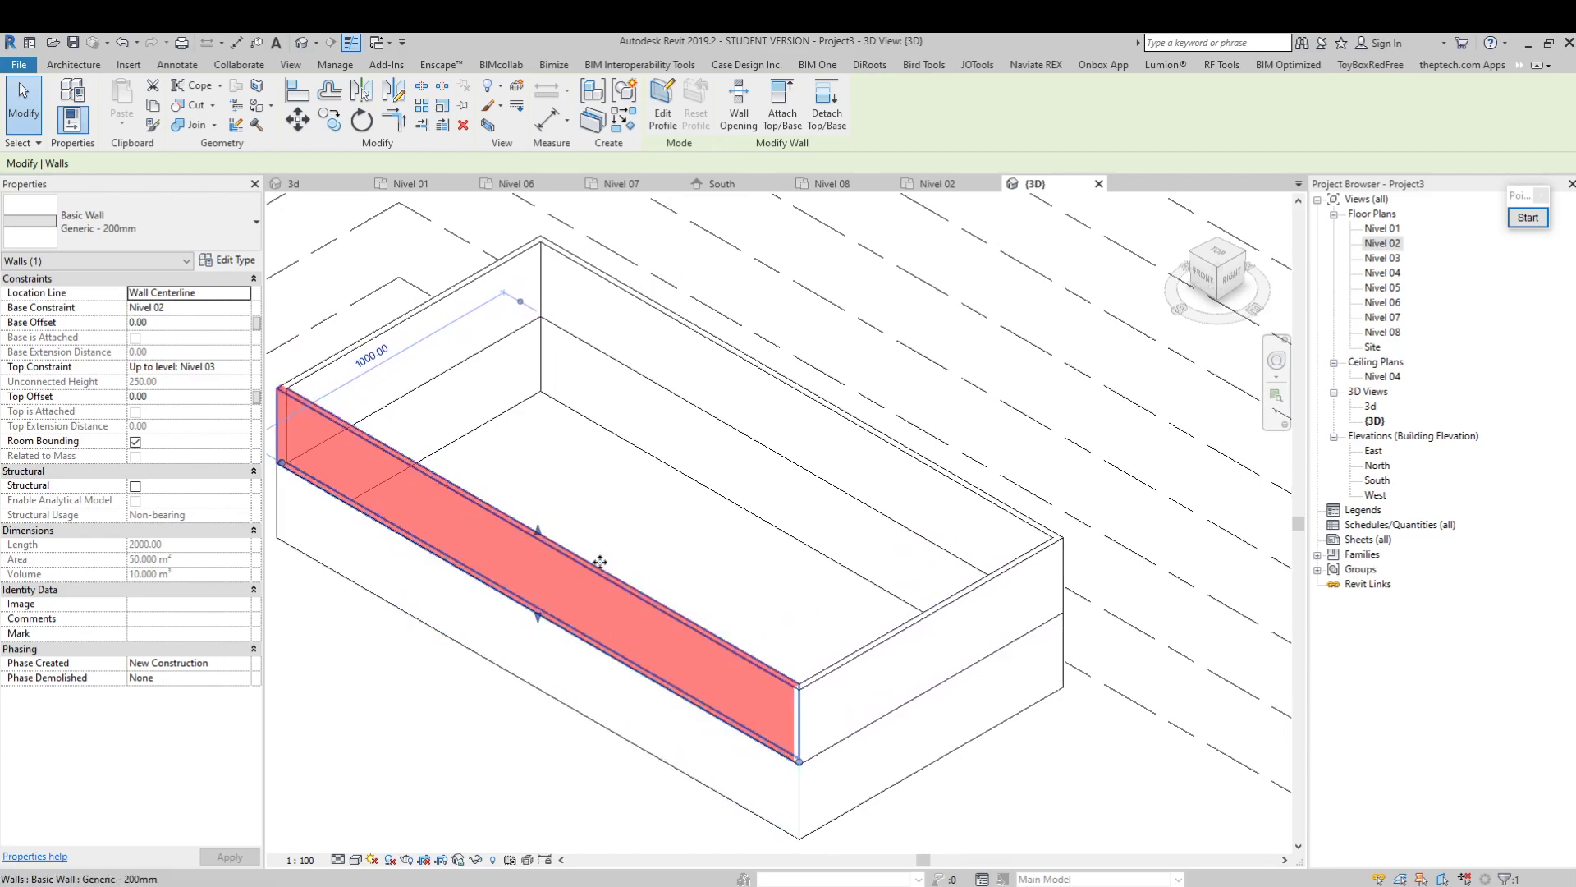
pyautogui.moveTo(742, 580); pyautogui.dragTo(817, 584, button='middle')
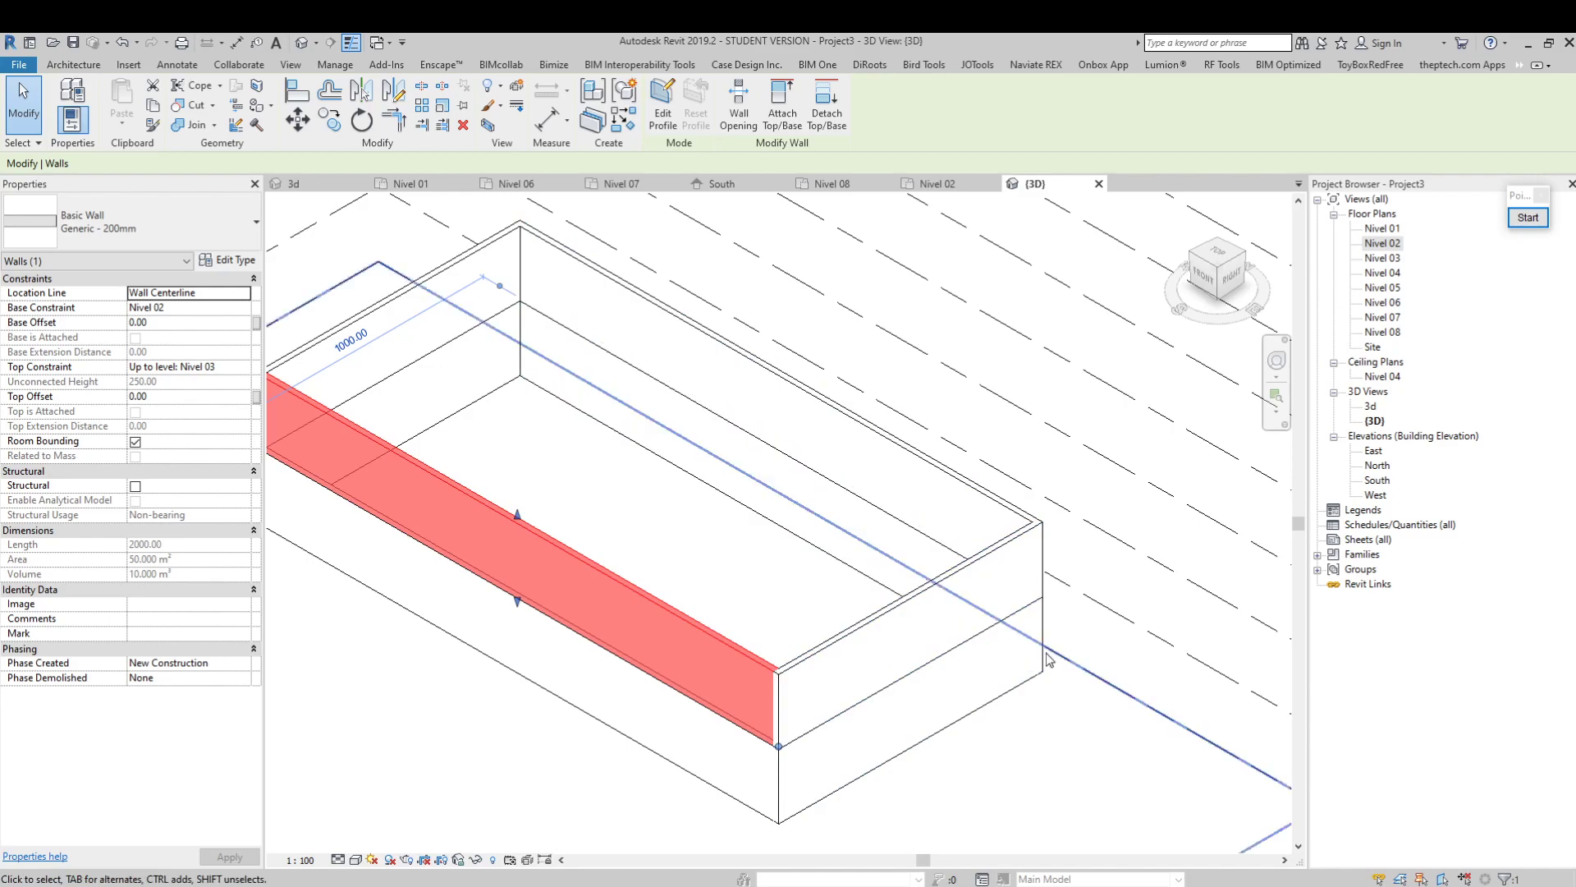
pyautogui.moveTo(530, 454); pyautogui.dragTo(566, 468, button='middle')
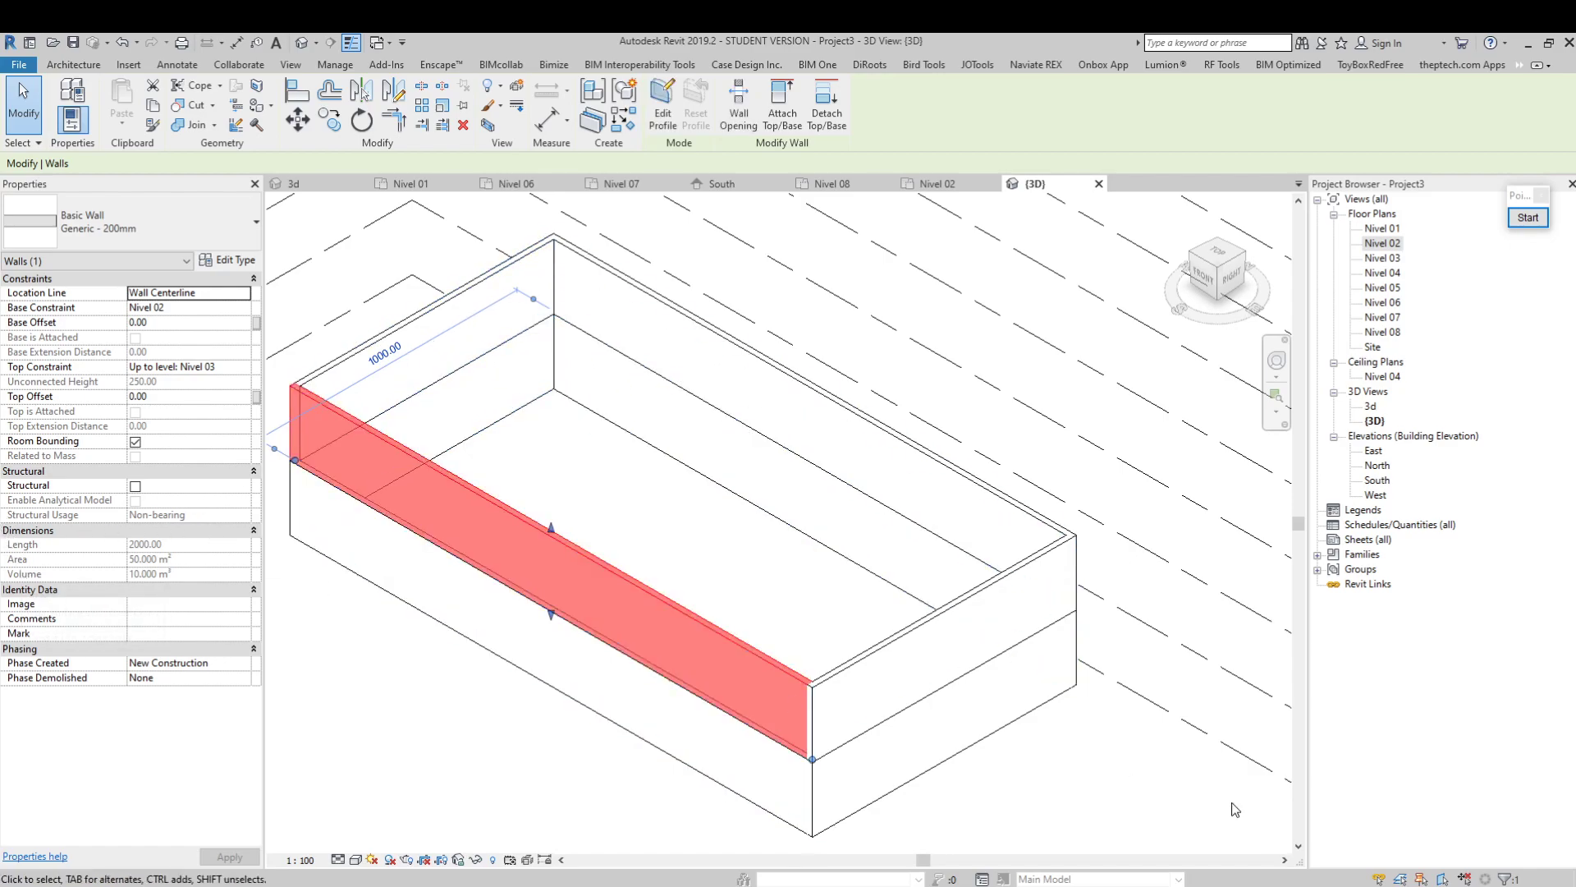
# Mark the selected wall's Dimensions properties with a red rectangle using the screen annotation tool, and clear the markup
pyautogui.click(1519, 220)
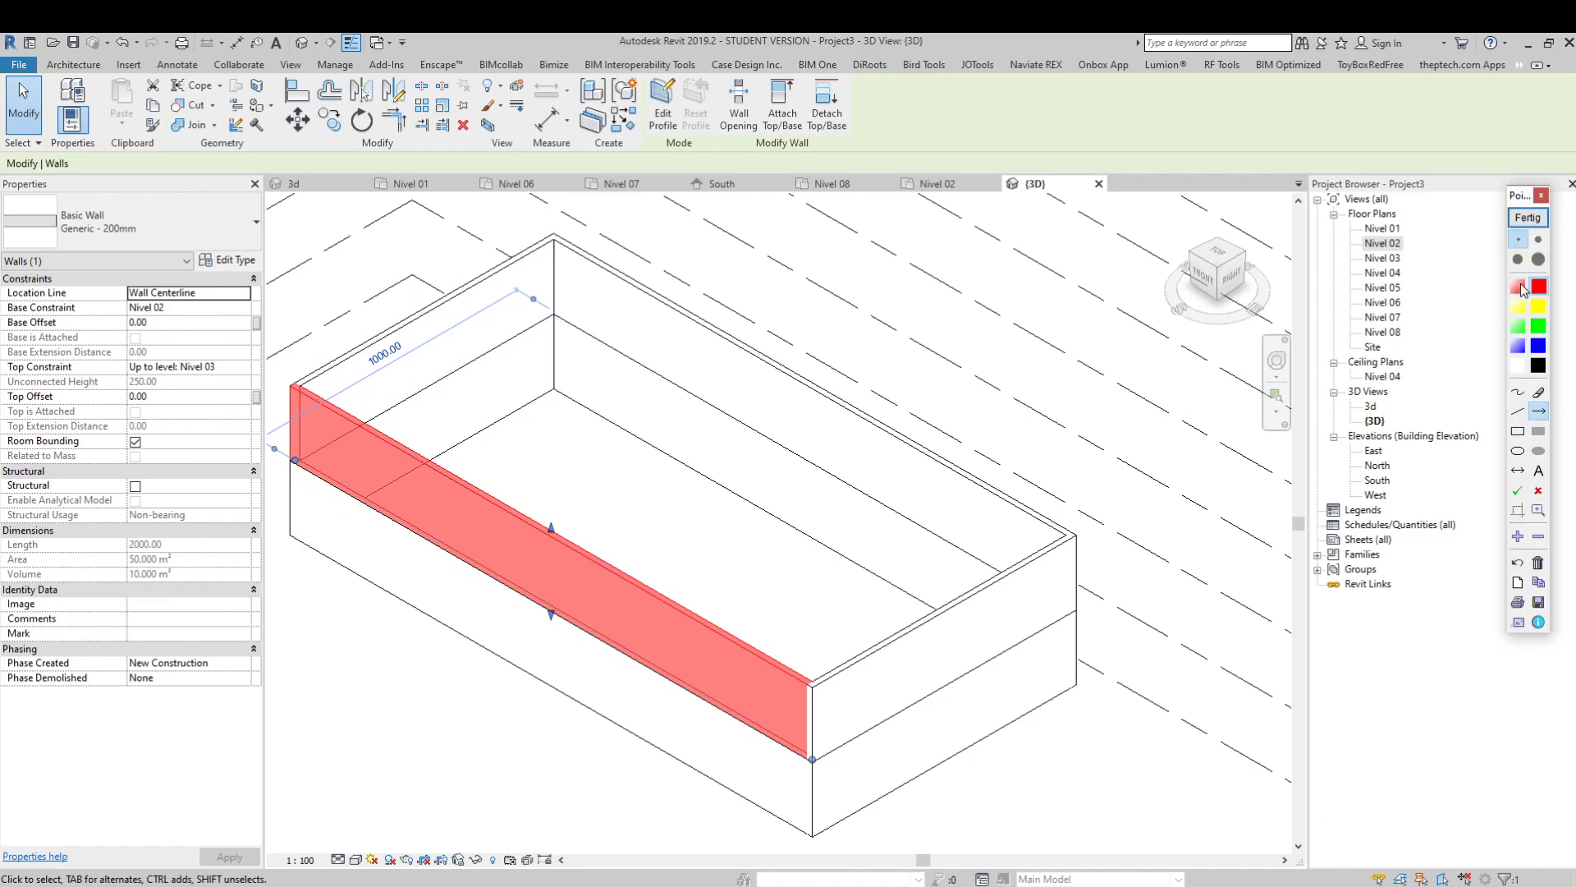
pyautogui.click(1525, 430)
pyautogui.moveTo(2, 516)
pyautogui.mouseDown()
pyautogui.moveTo(123, 571)
pyautogui.moveTo(273, 602)
pyautogui.mouseUp()
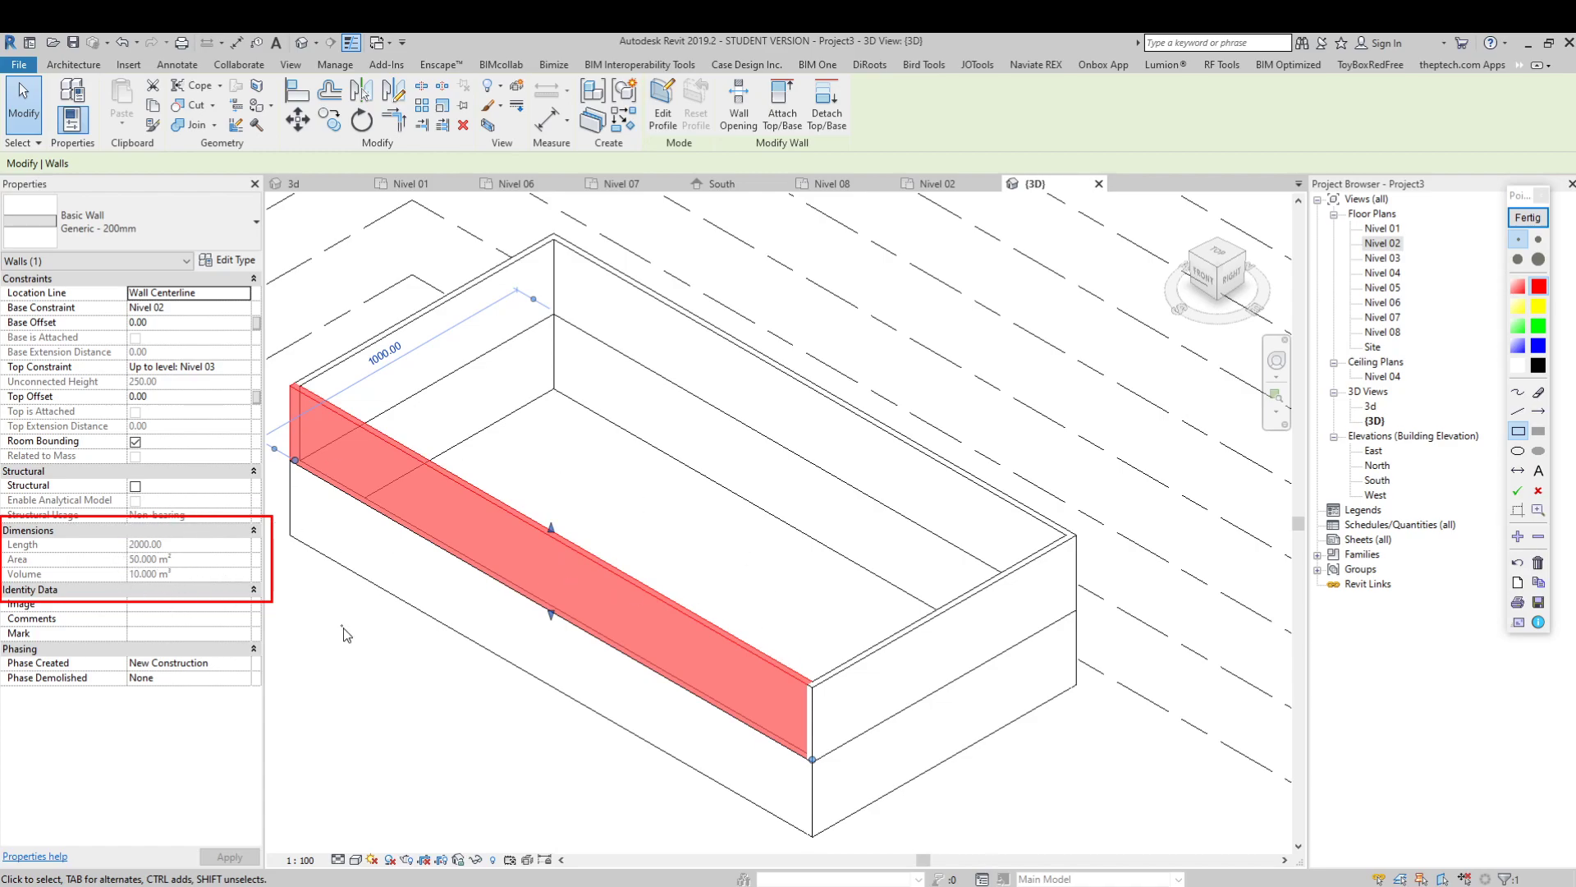
pyautogui.click(1538, 565)
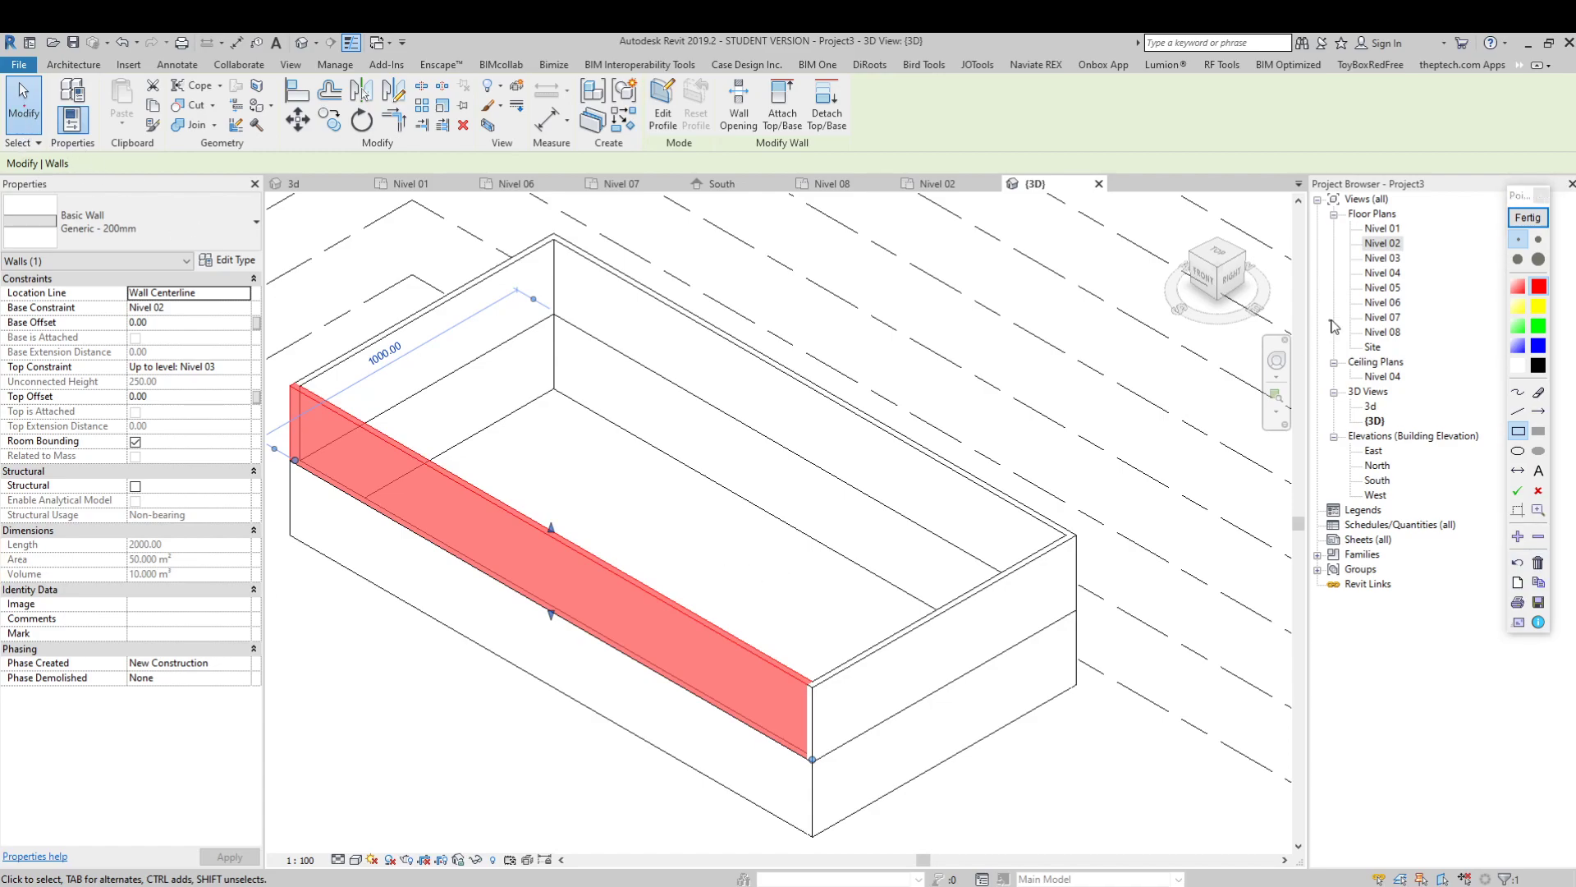
pyautogui.click(1527, 217)
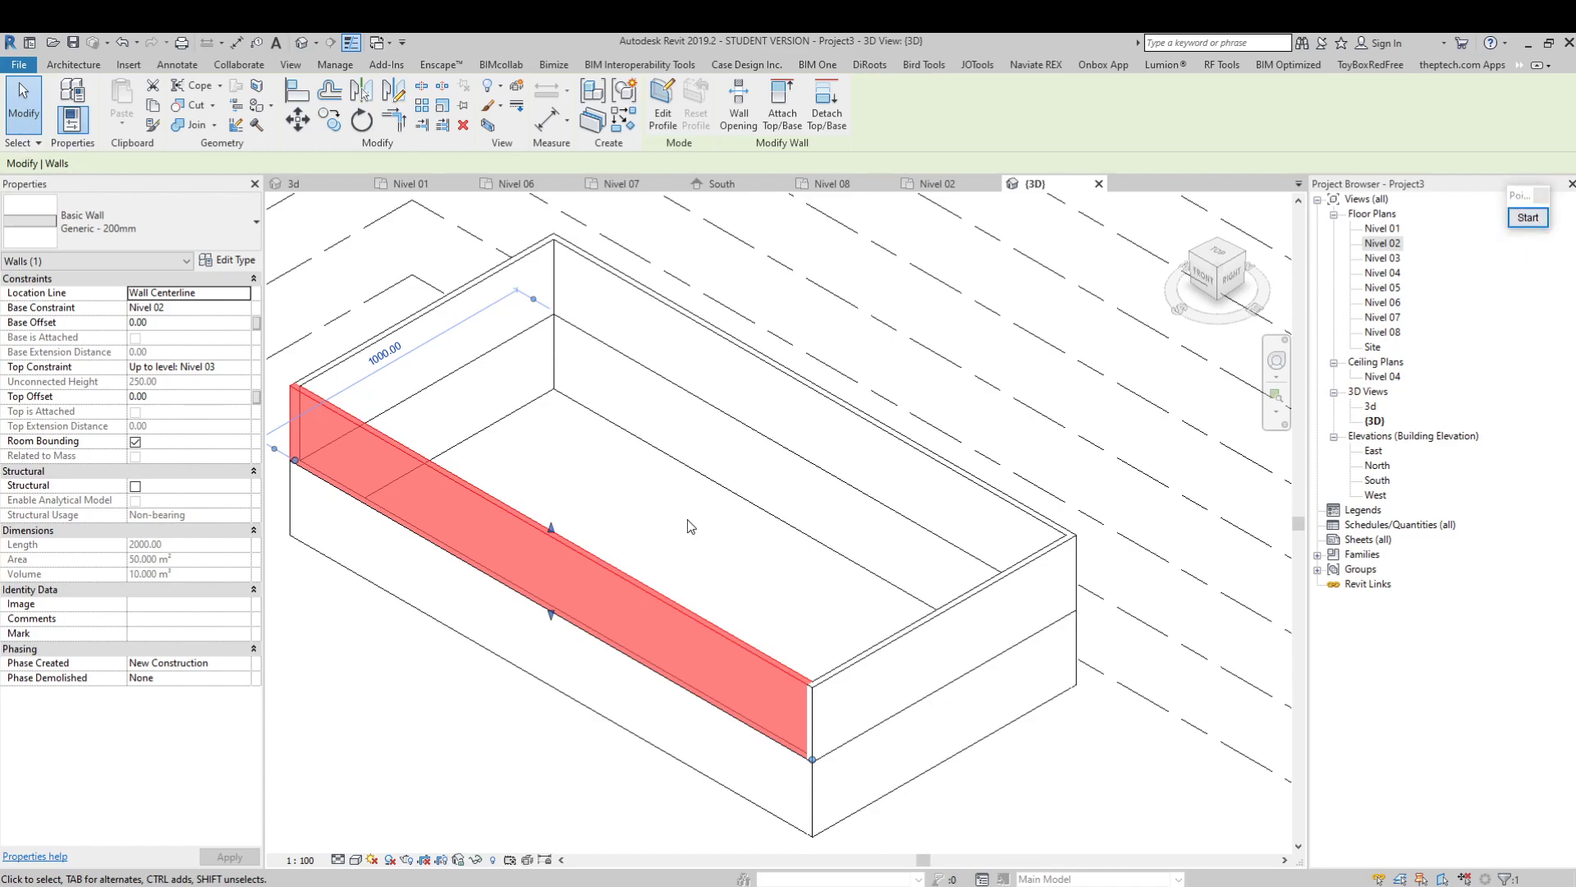
# Open the Nivel 01 floor plan and check the properties of the wall along grid A
pyautogui.doubleClick(1384, 229)
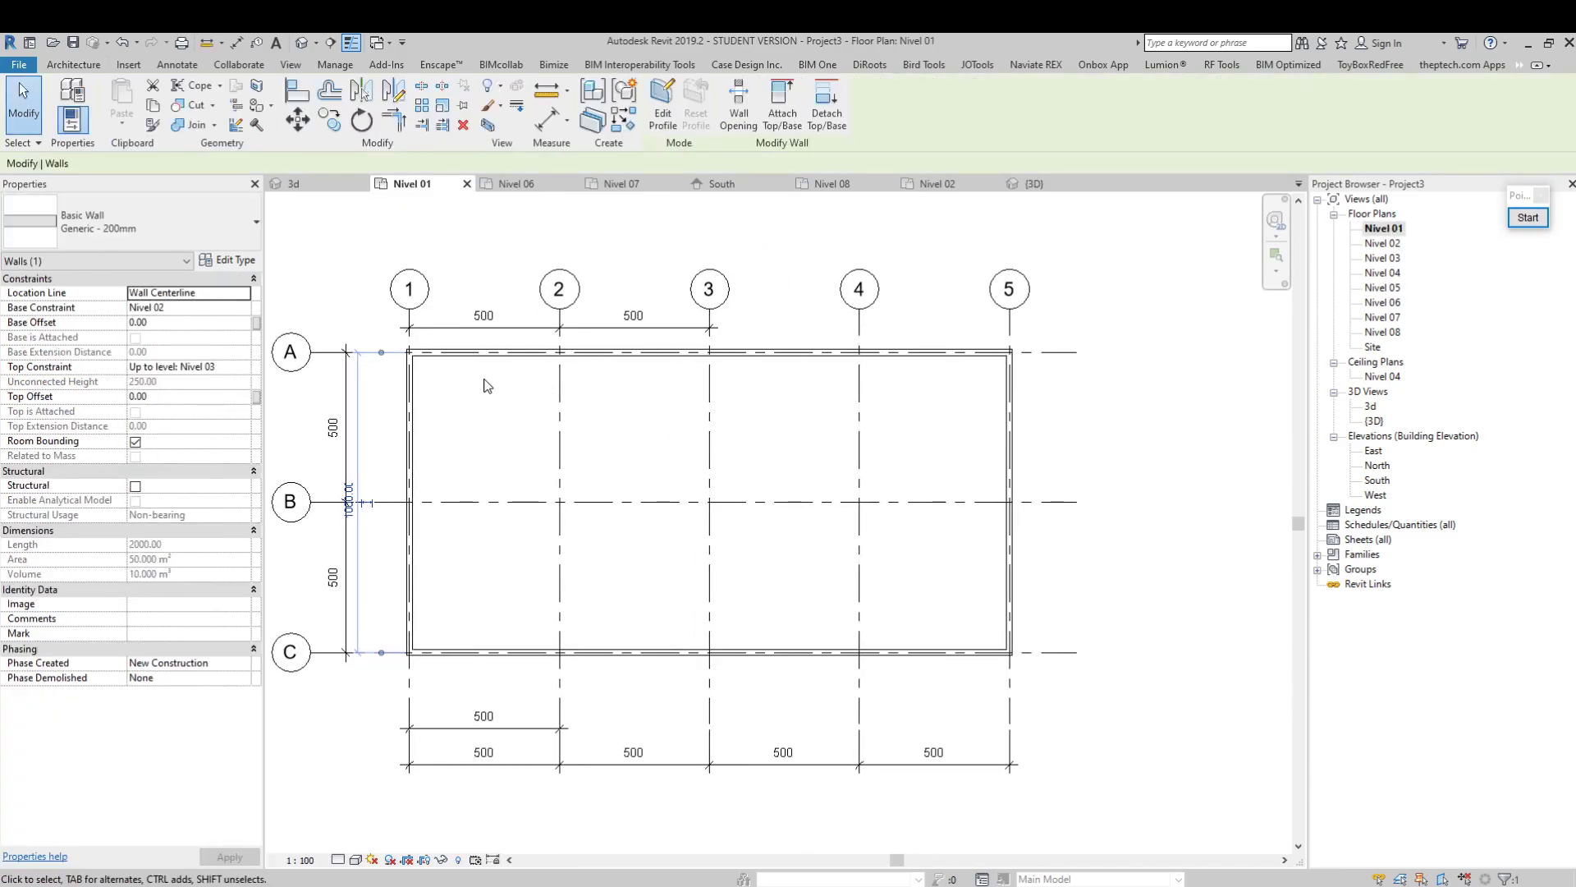
pyautogui.click(496, 355)
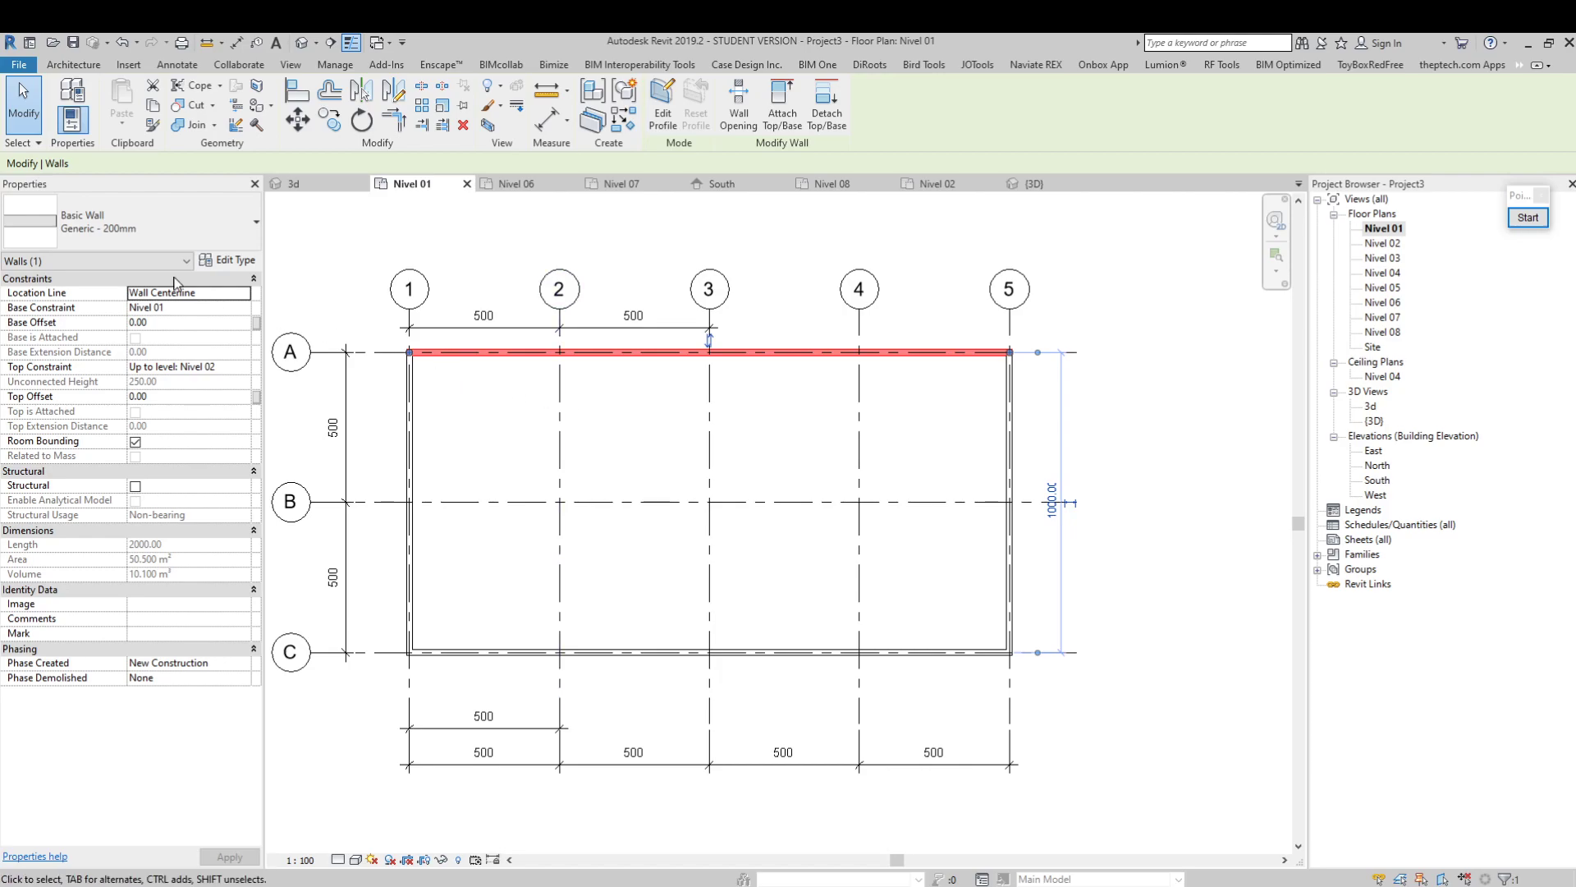
pyautogui.moveTo(565, 406); pyautogui.dragTo(572, 420, button='middle')
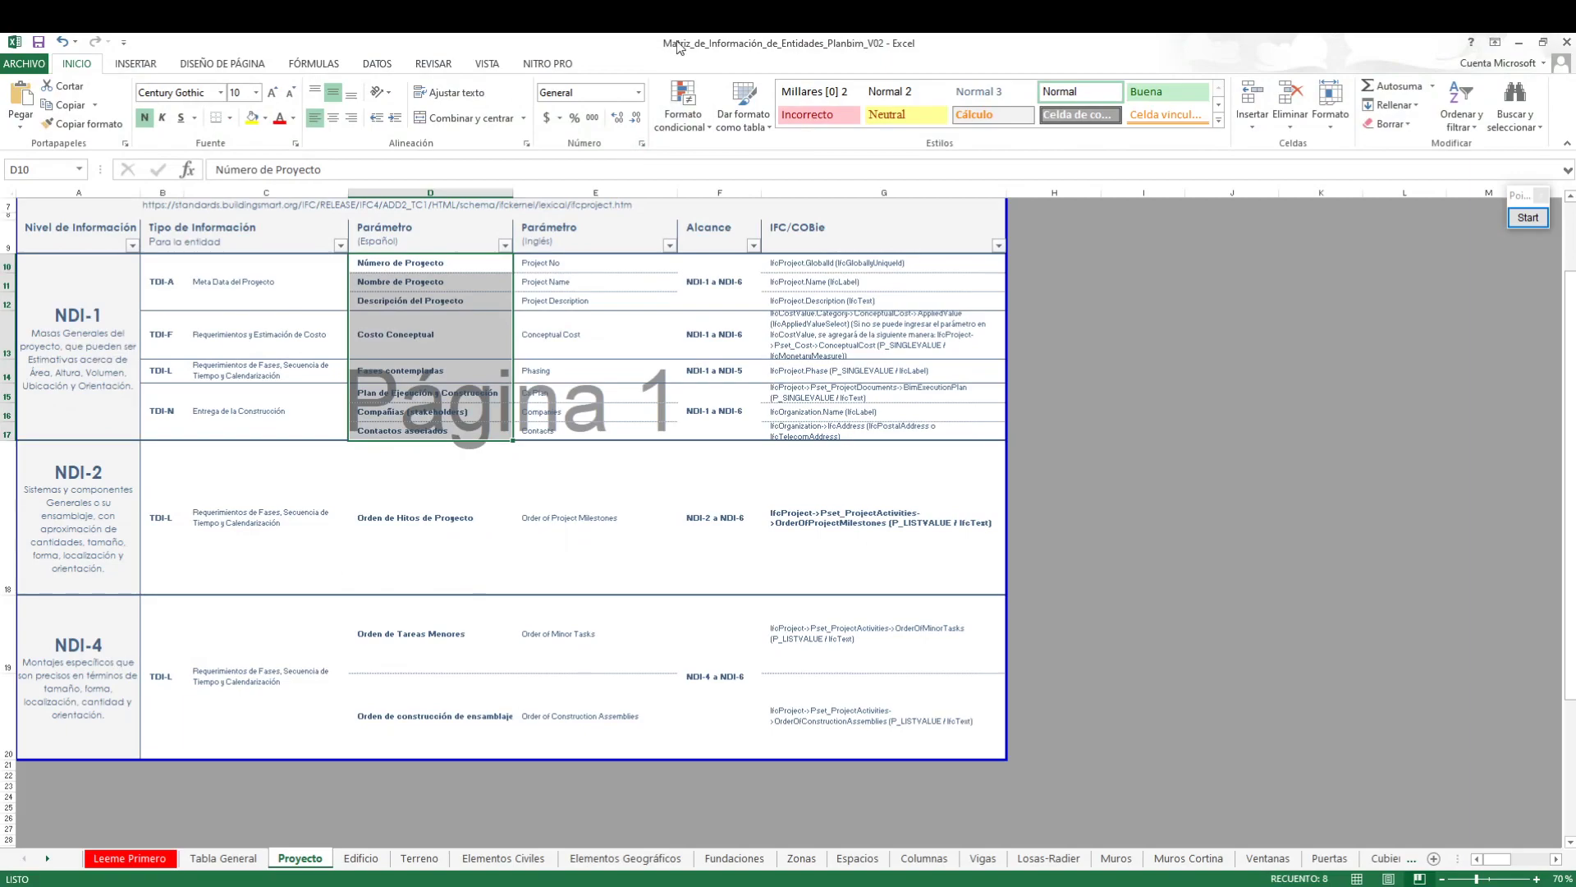
# Switch to the Planbim entity information matrix in Excel and review the NDI-1 parameters on the Muros sheet
pyautogui.click(1118, 858)
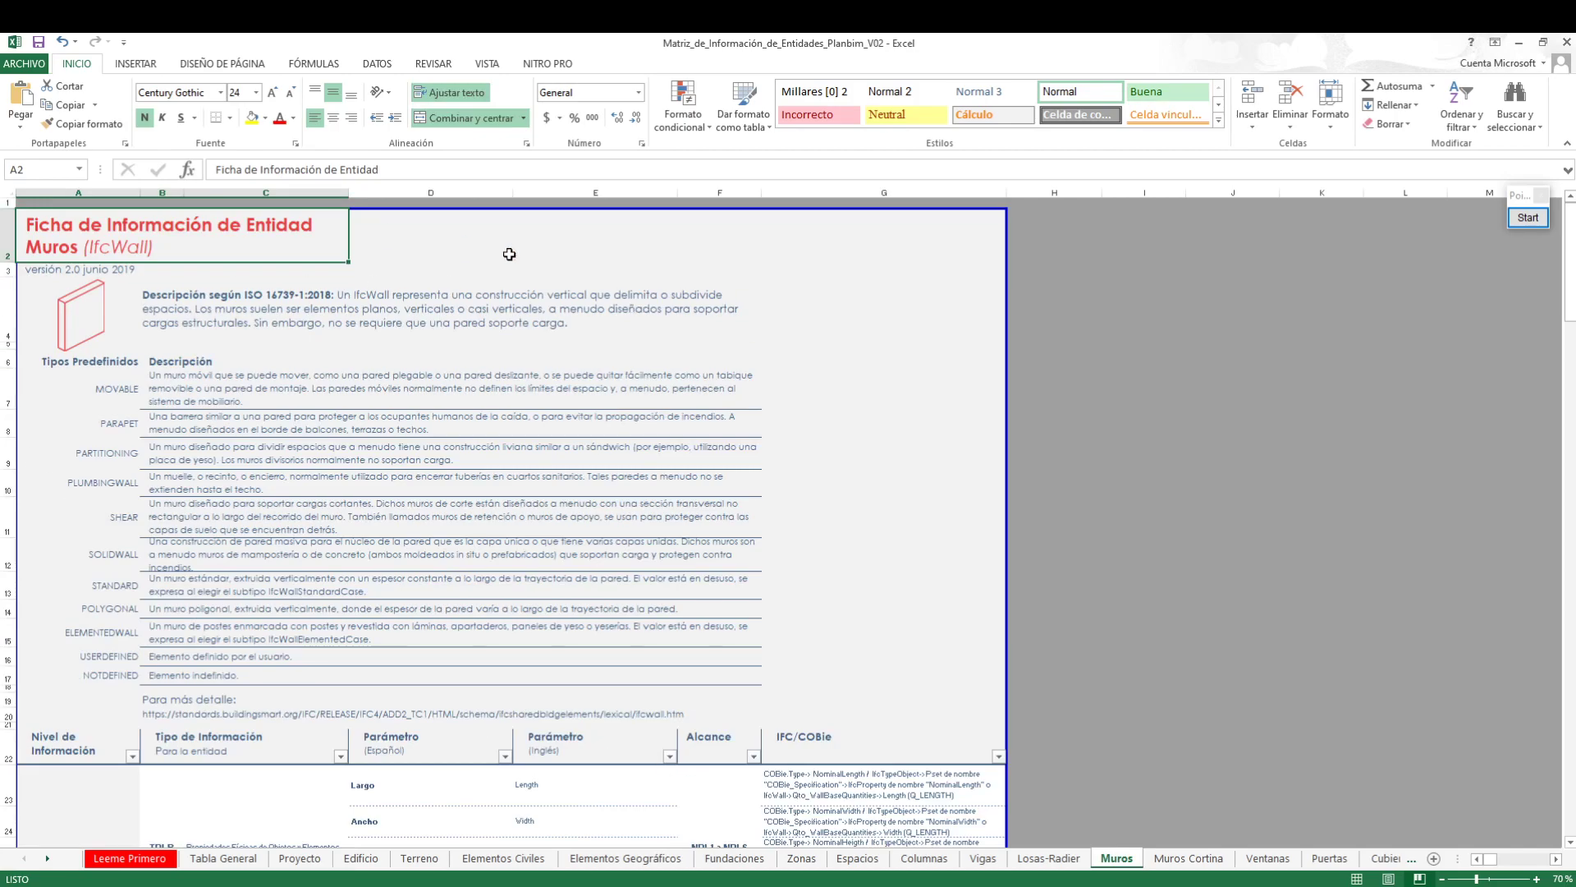
pyautogui.scroll(-1, 909, 498)
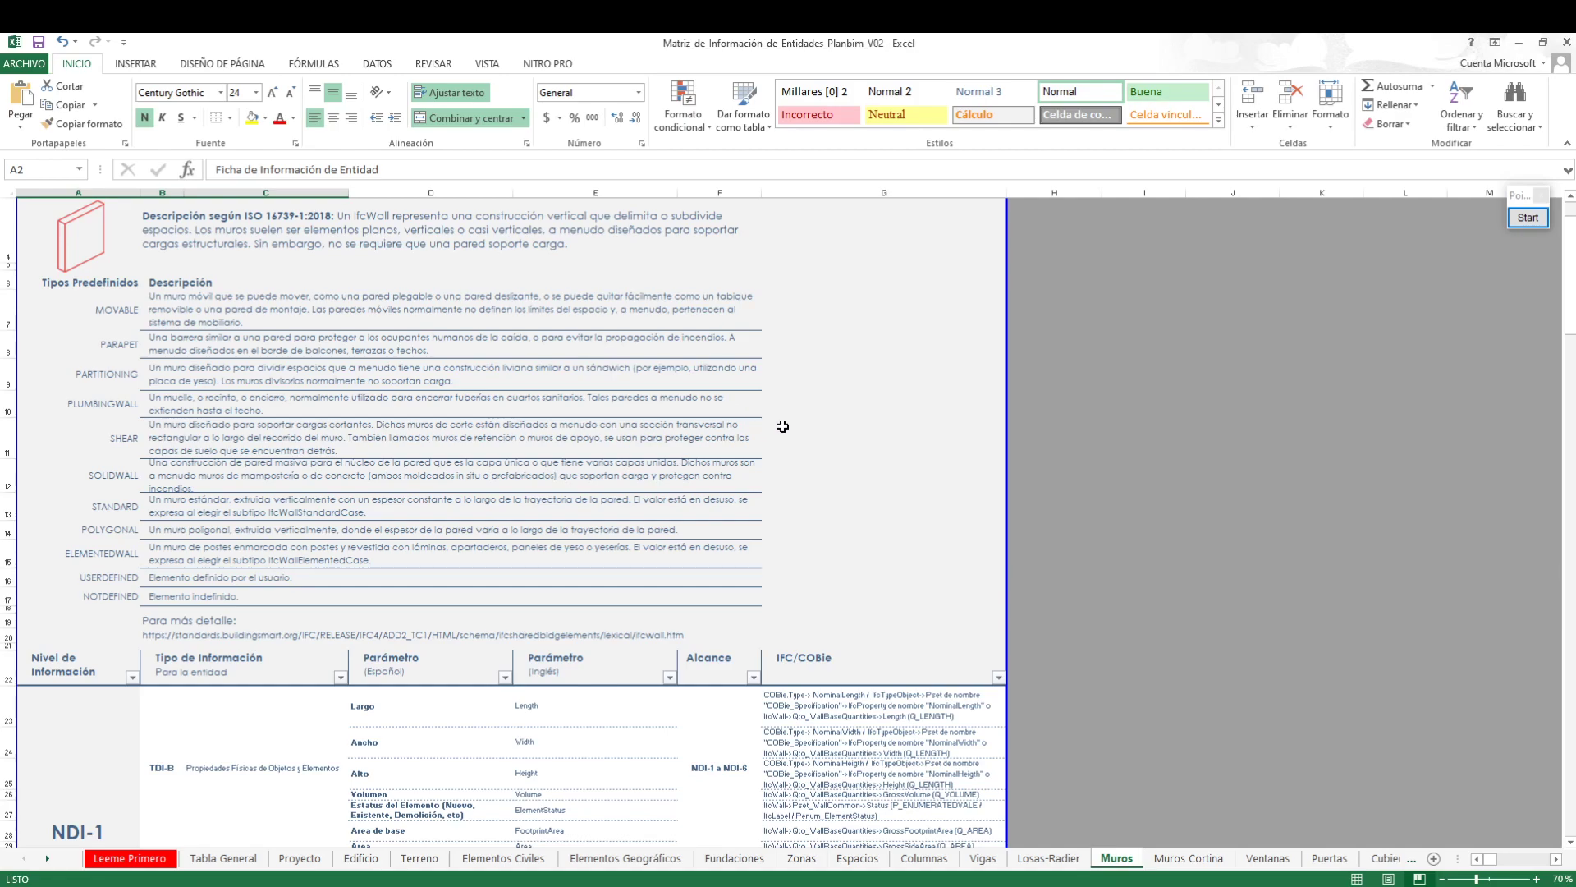
pyautogui.scroll(-2, 803, 425)
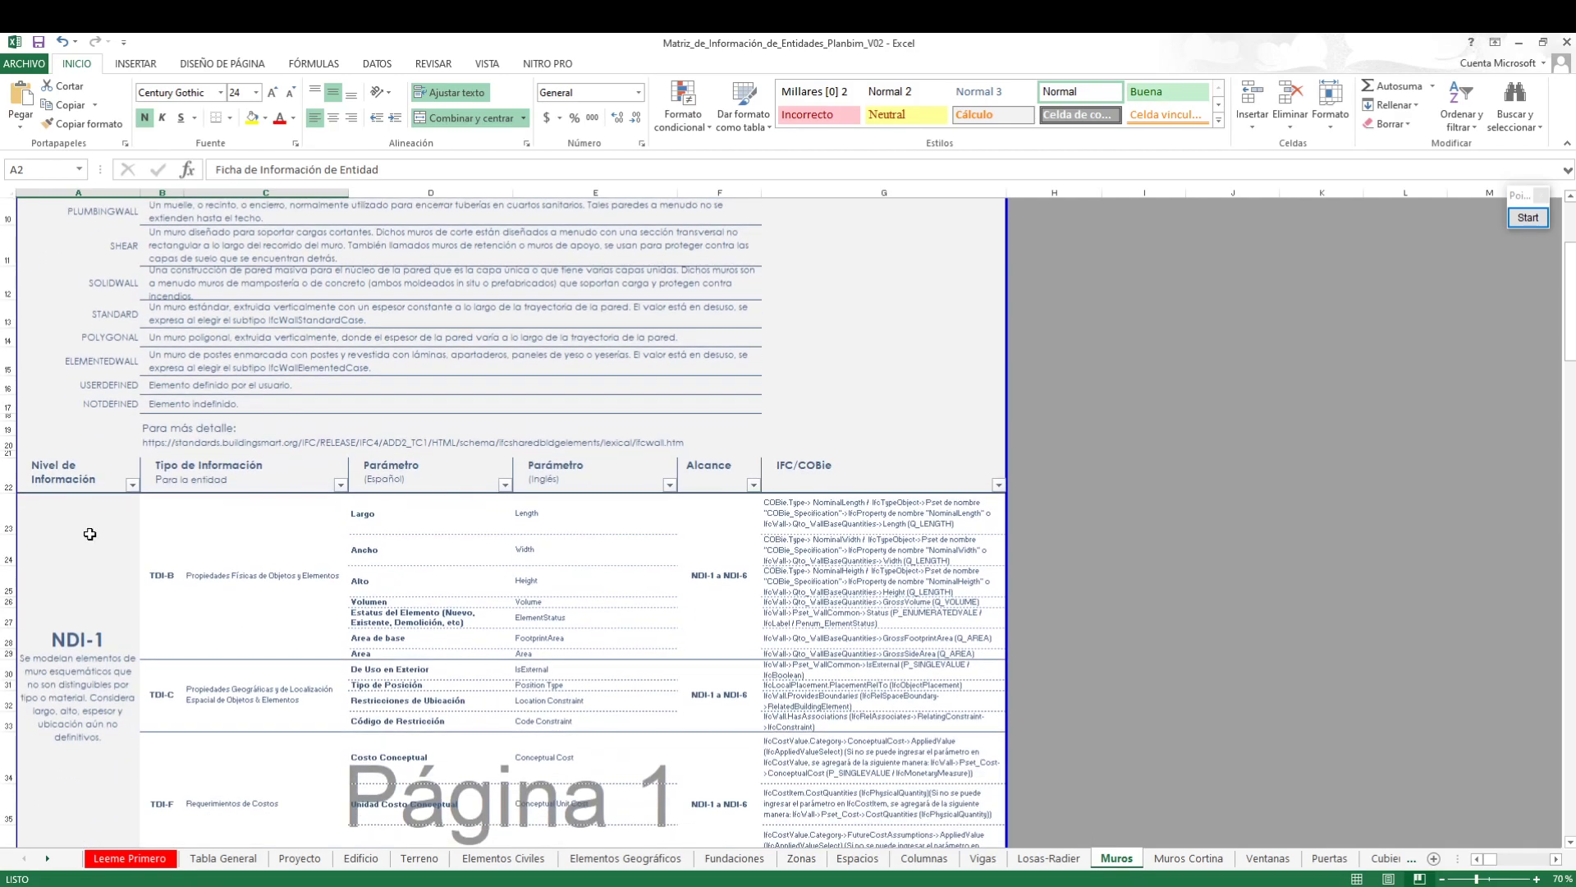
pyautogui.scroll(-1, 183, 570)
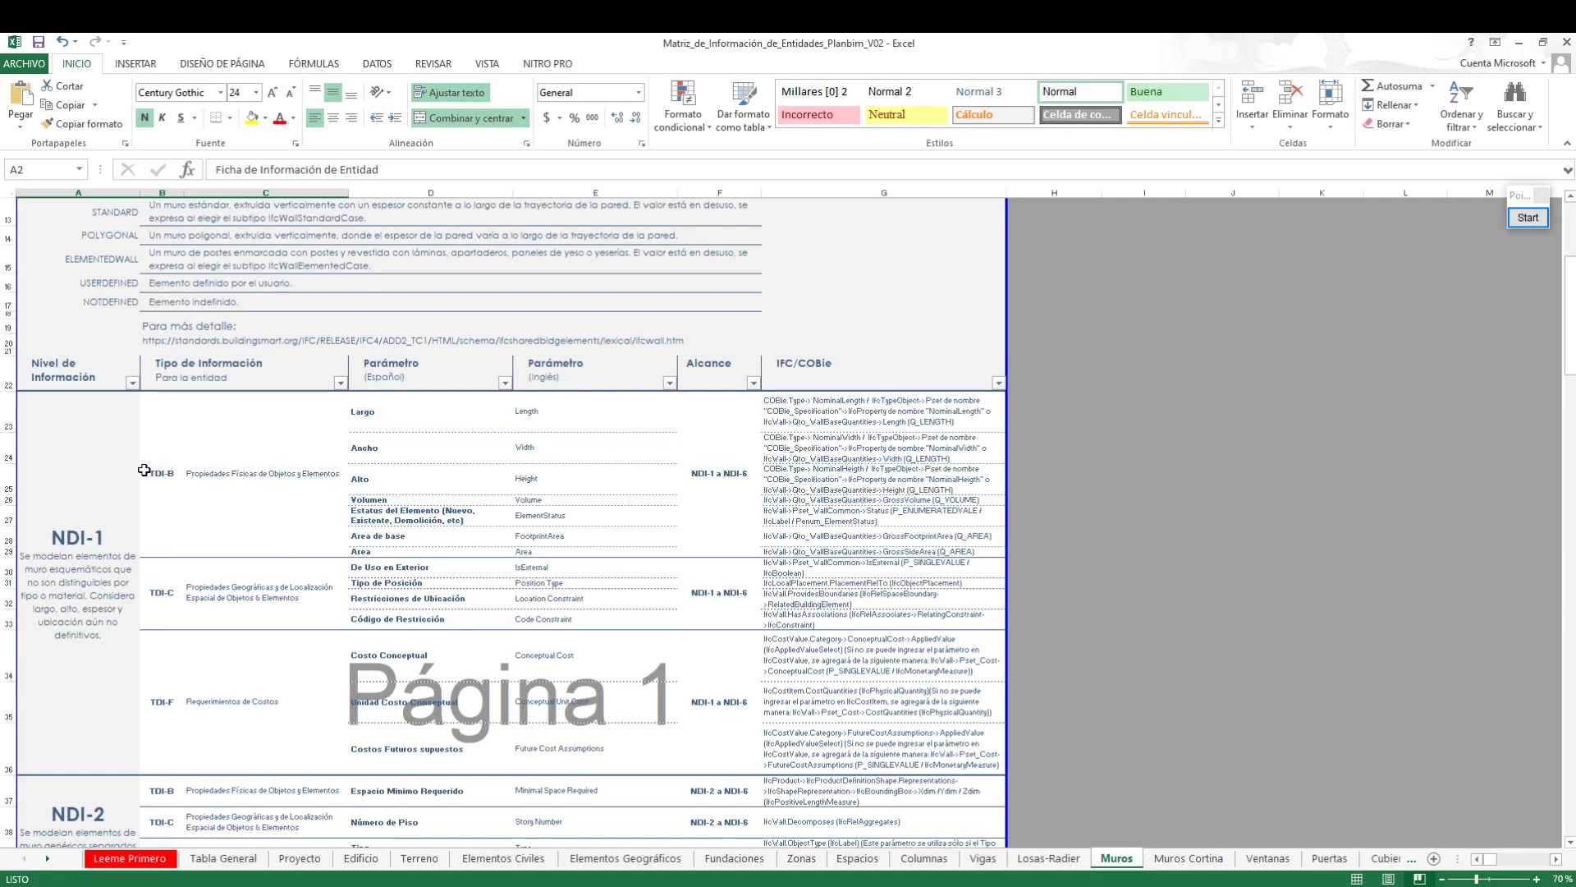
pyautogui.scroll(-1, 276, 493)
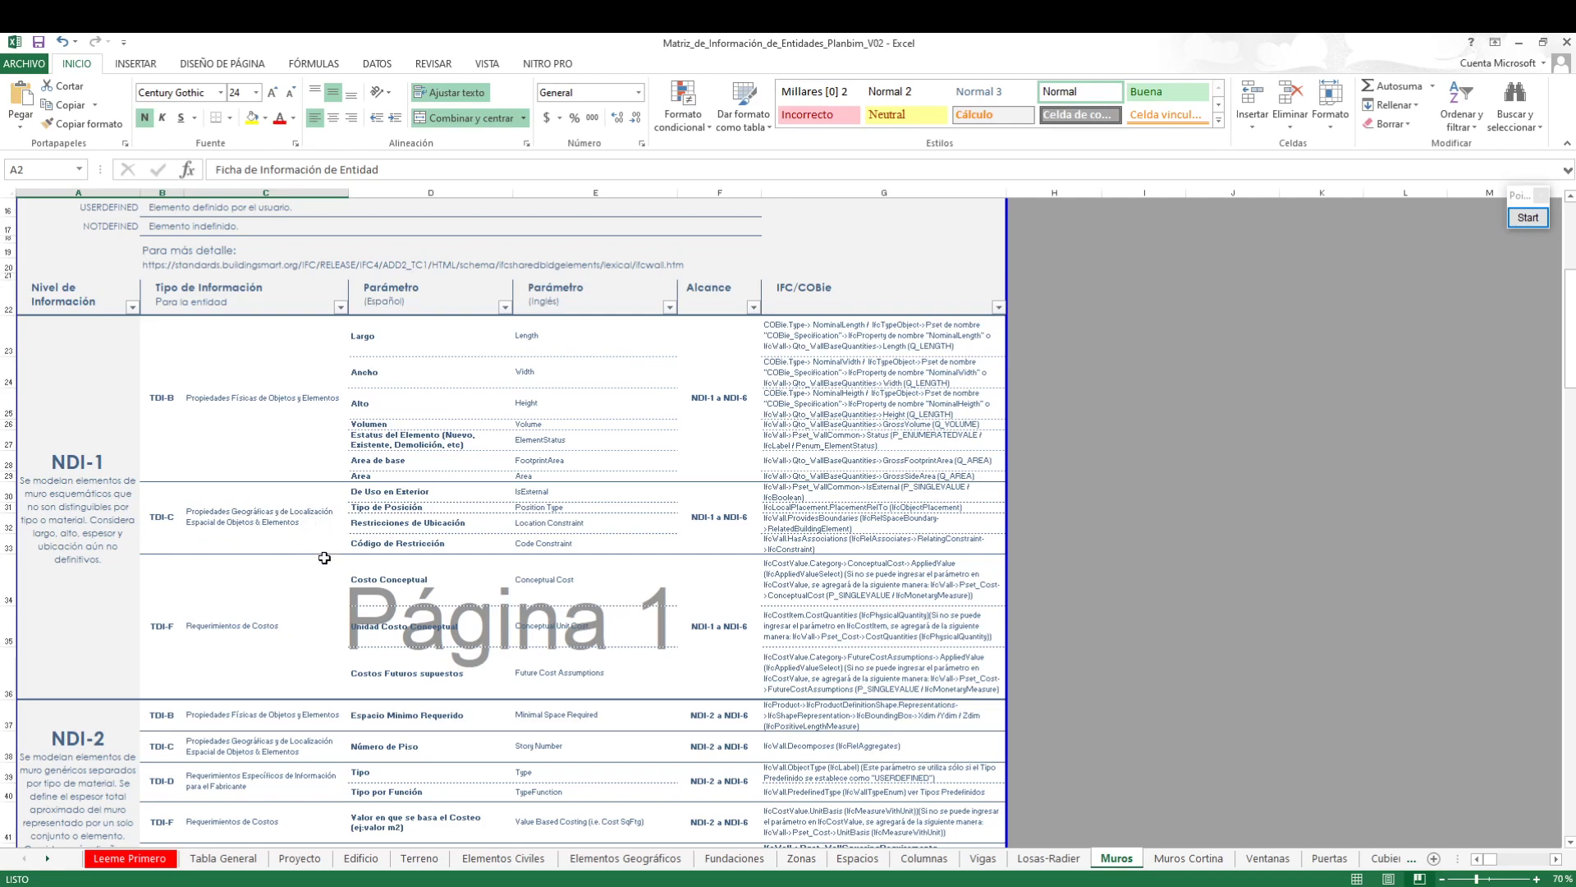
# Review the TDI-C wall parameters in the Muros sheet, from De Uso en Exterior to Código de Restricción
pyautogui.click(410, 490)
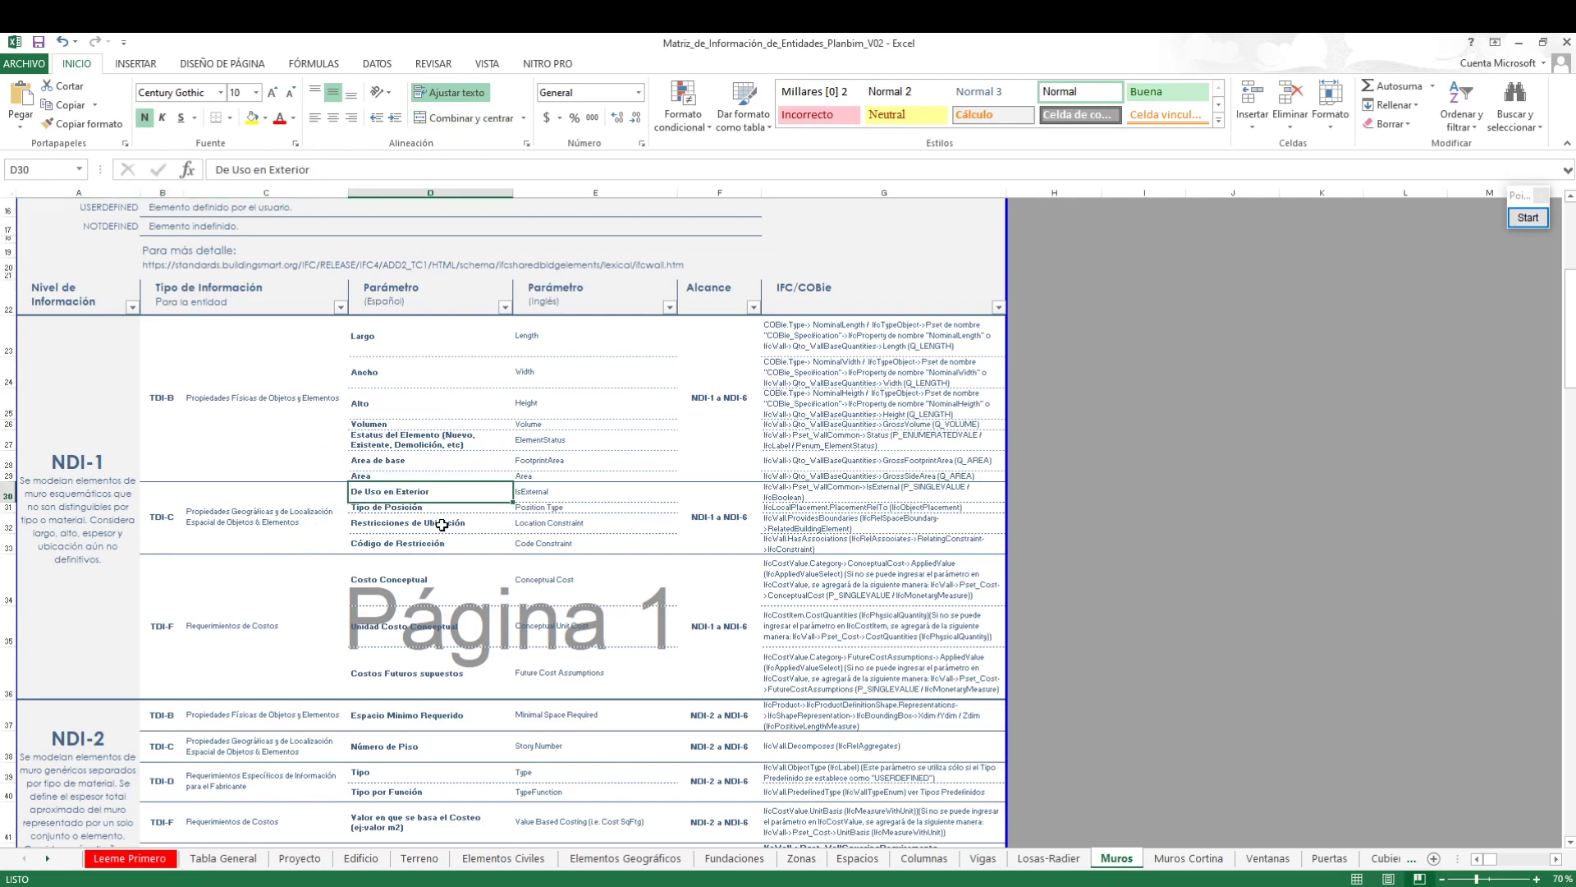
pyautogui.click(410, 509)
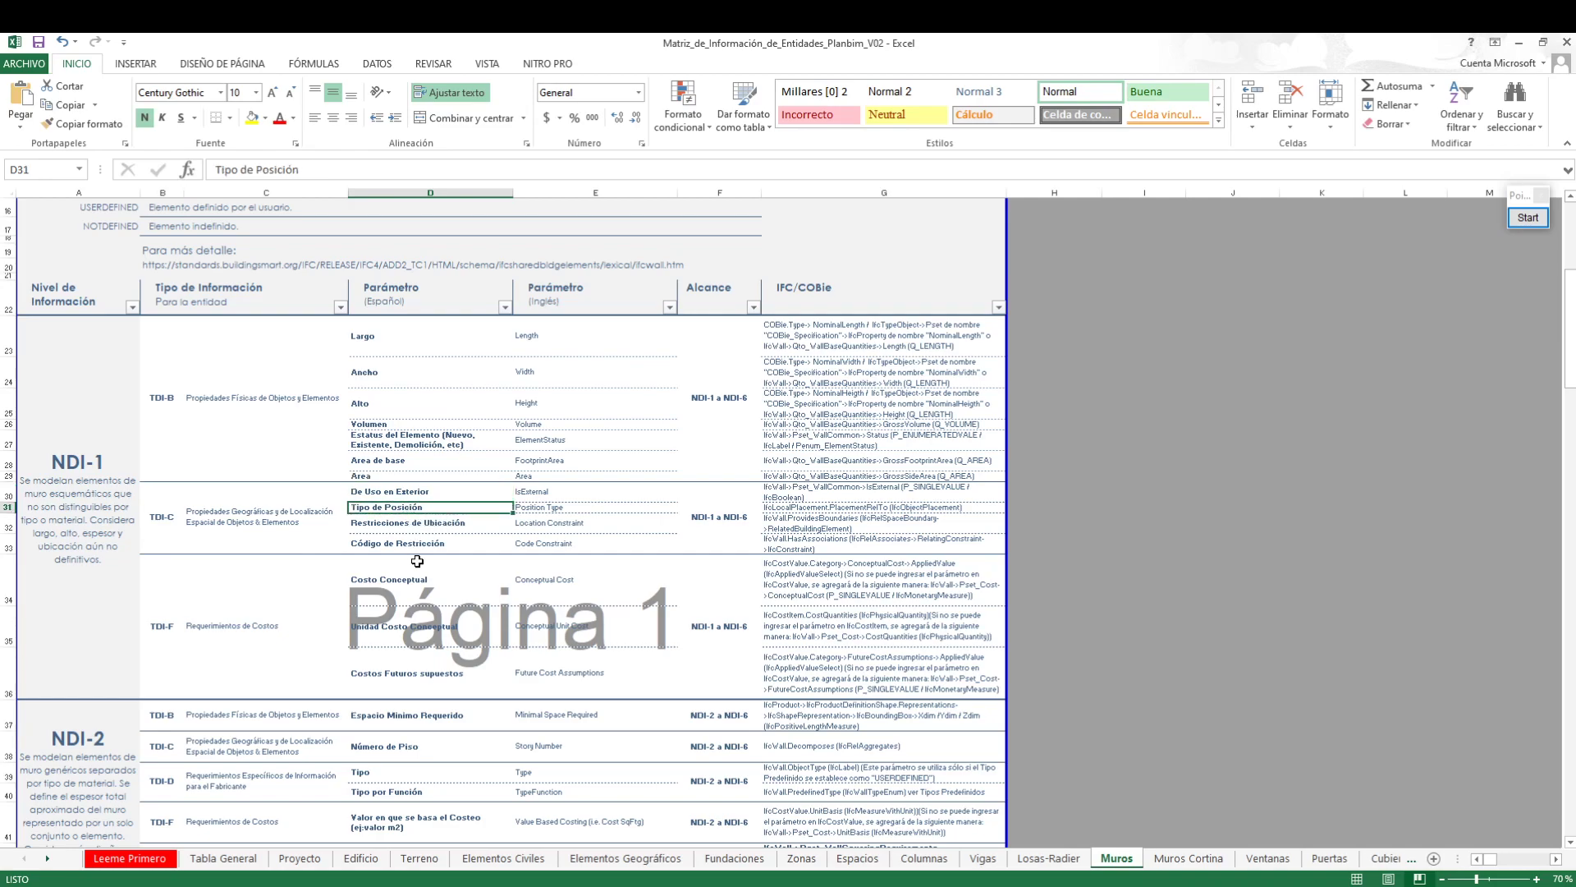
pyautogui.click(439, 522)
pyautogui.click(433, 542)
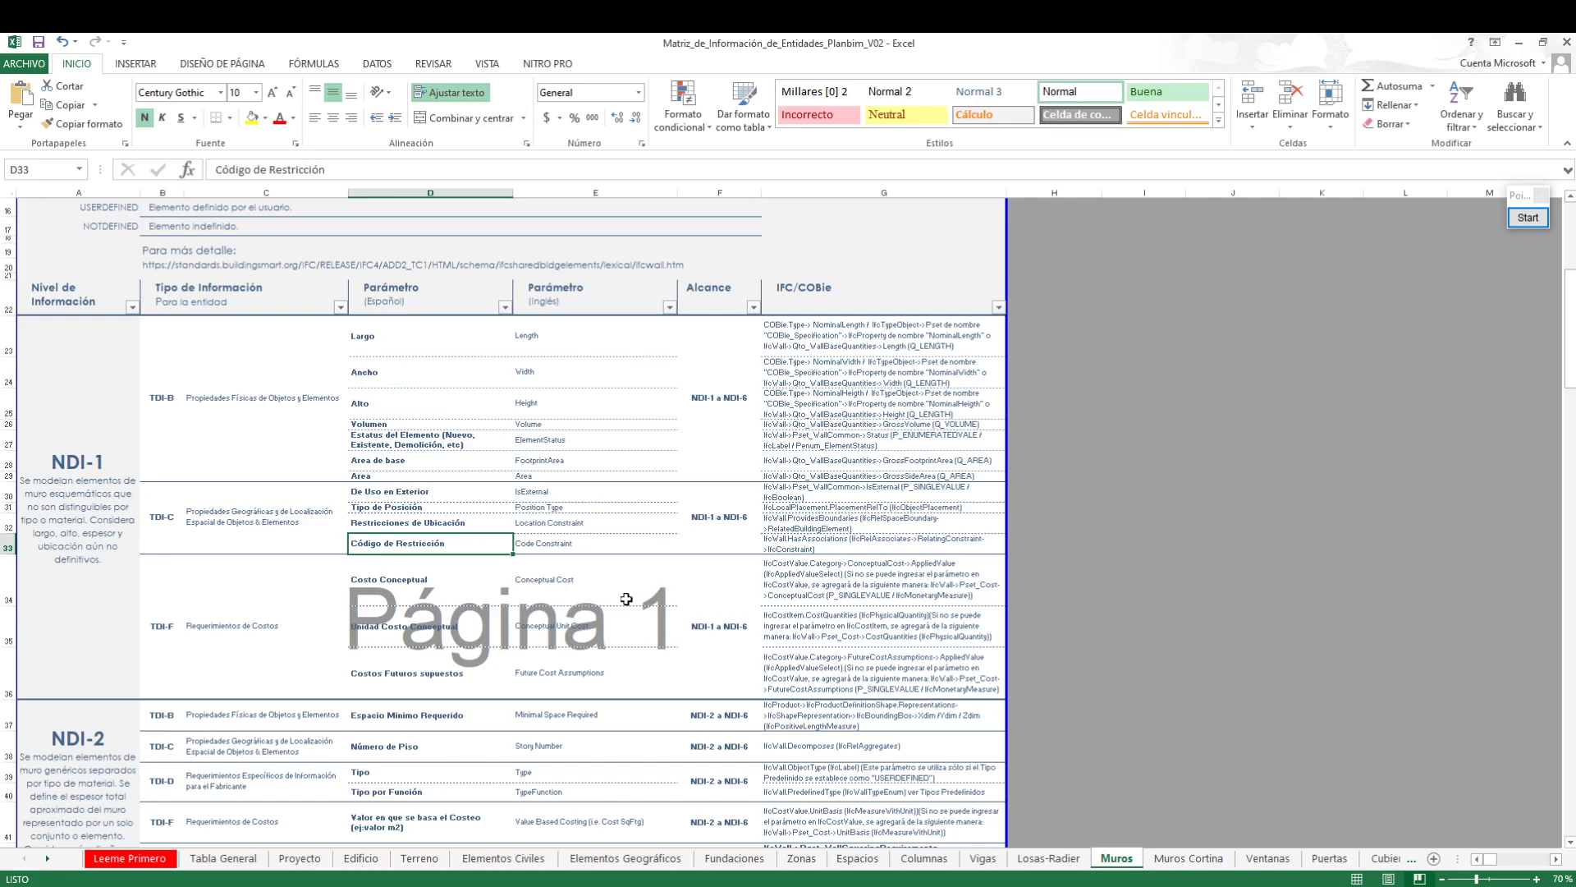
# Review the TDI-F cost parameters for walls, selecting Costo Conceptual through Costos Futuros supuestos
pyautogui.click(235, 631)
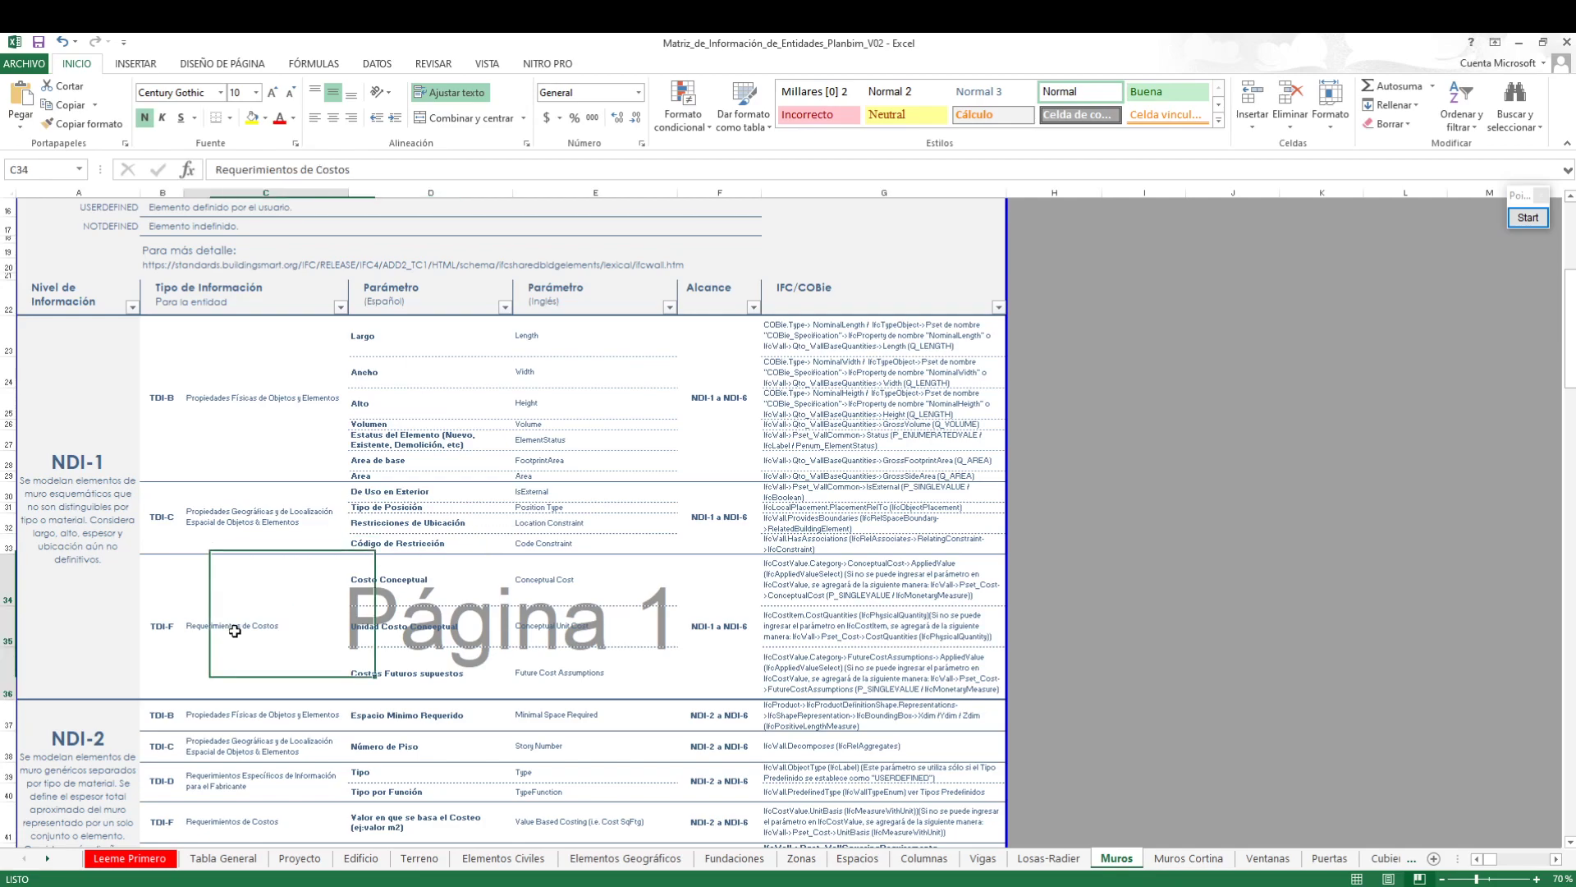
pyautogui.click(412, 579)
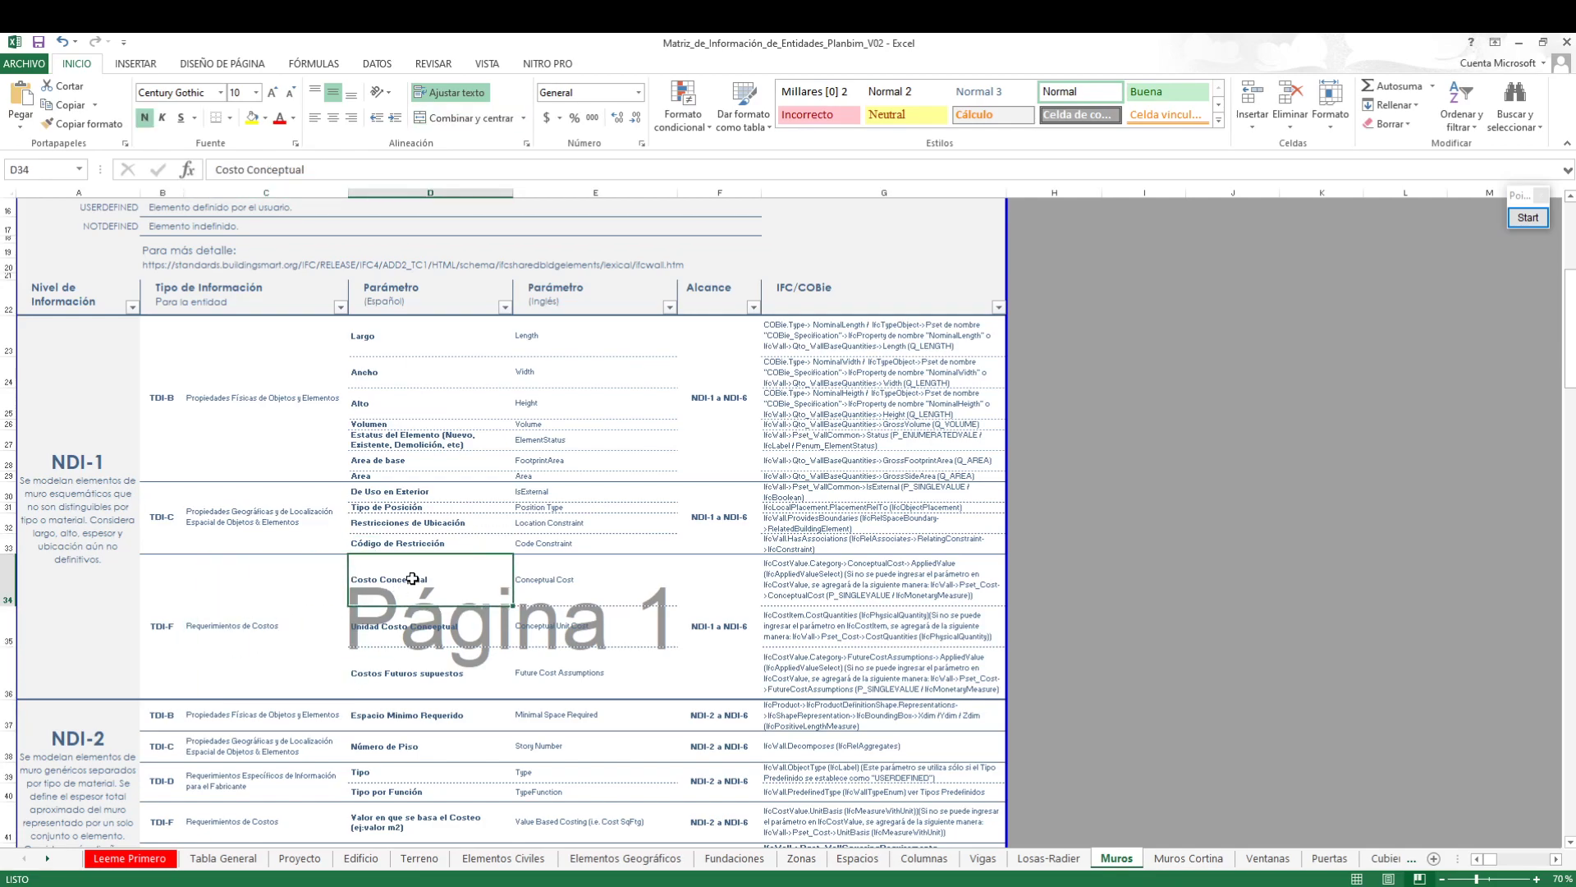
pyautogui.click(441, 636)
pyautogui.click(448, 686)
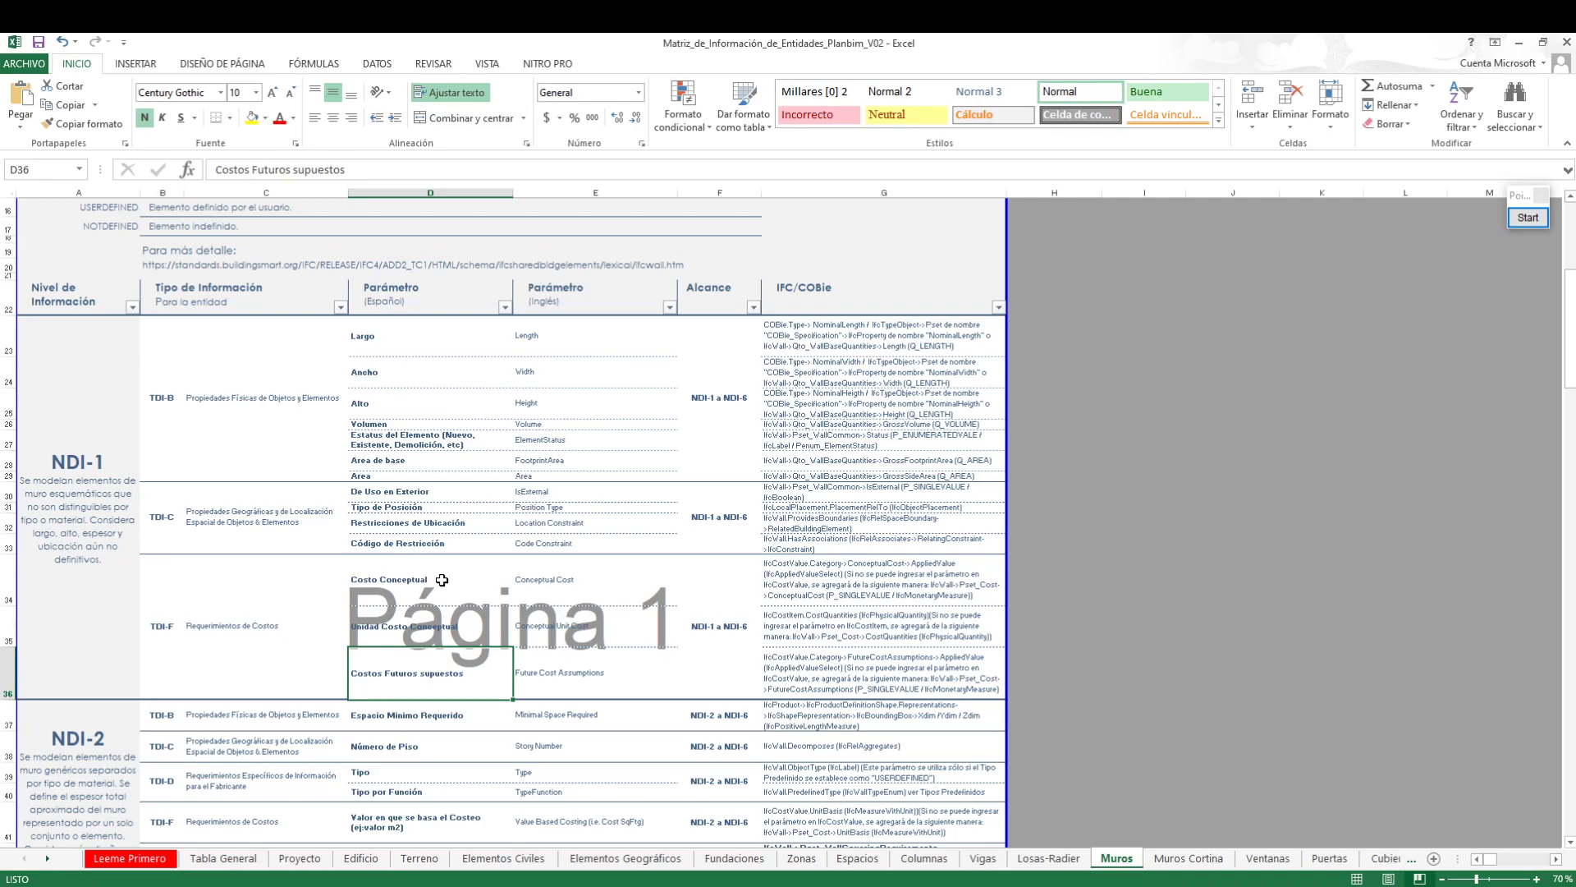
pyautogui.moveTo(445, 577); pyautogui.dragTo(461, 672)
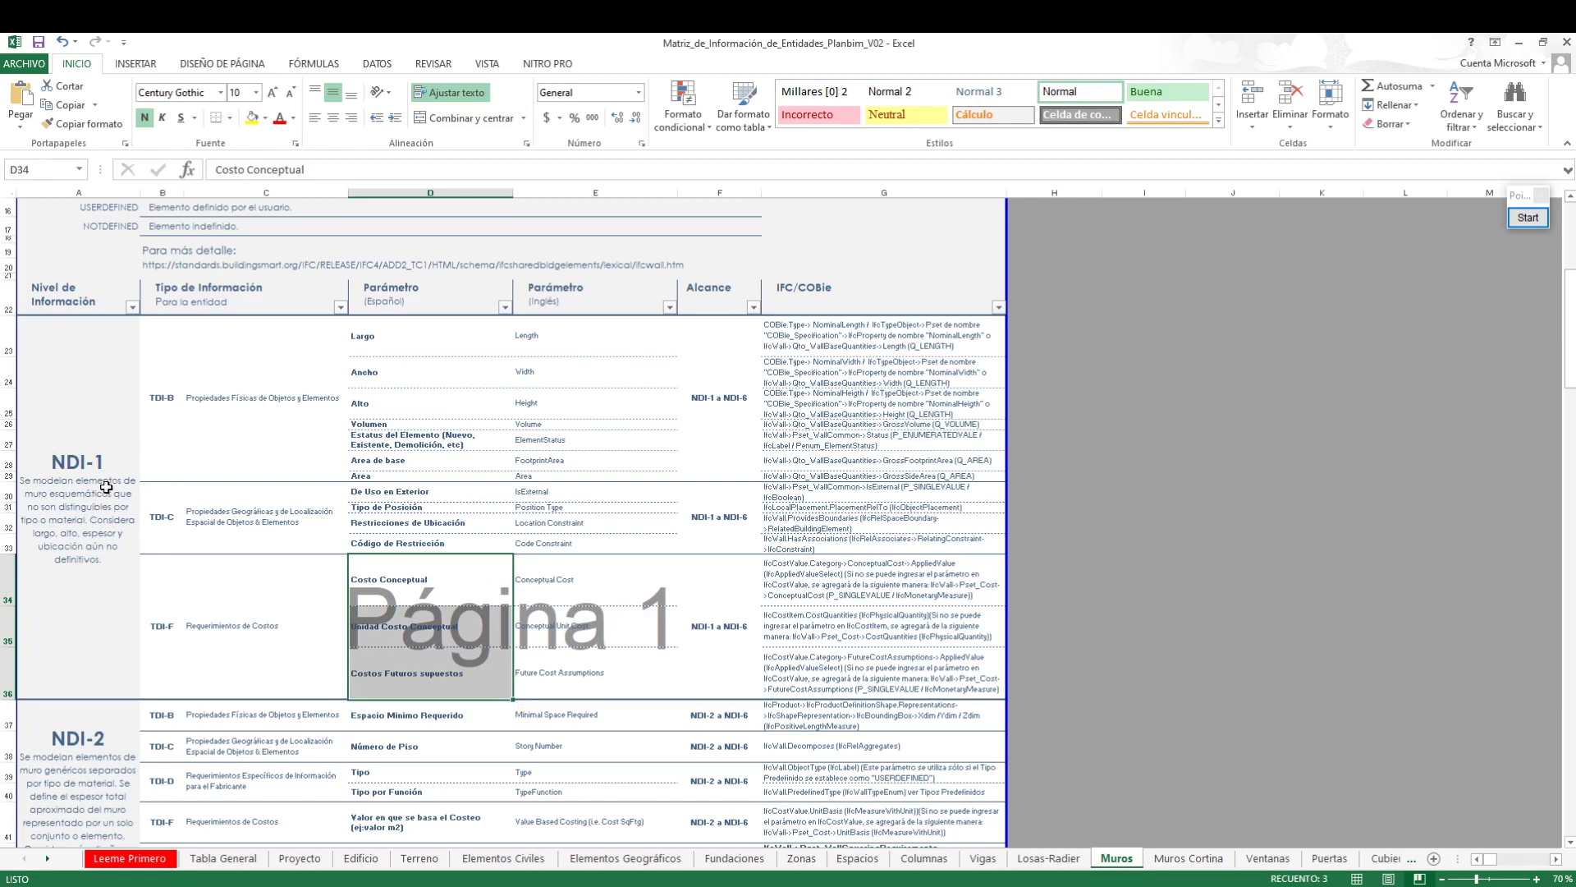
# Review the NDI-1 physical wall parameters from Largo to Area, and continue through NDI-2 to the NDI-3 requirements
pyautogui.moveTo(377, 332); pyautogui.dragTo(386, 481)
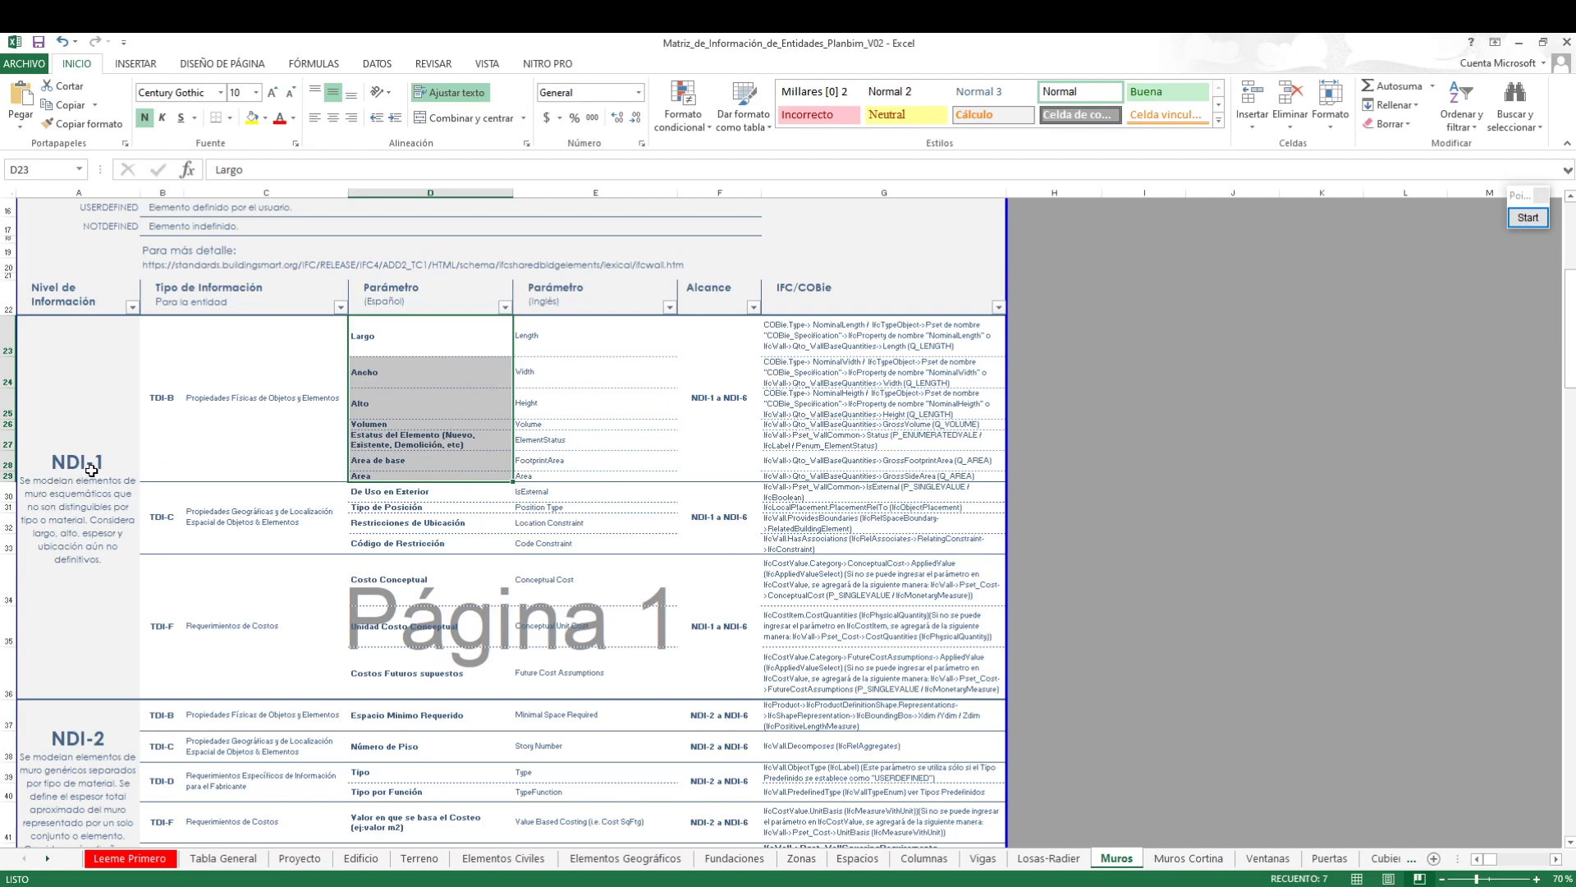
pyautogui.scroll(1, 175, 485)
pyautogui.scroll(-1, 242, 505)
pyautogui.scroll(-4, 60, 484)
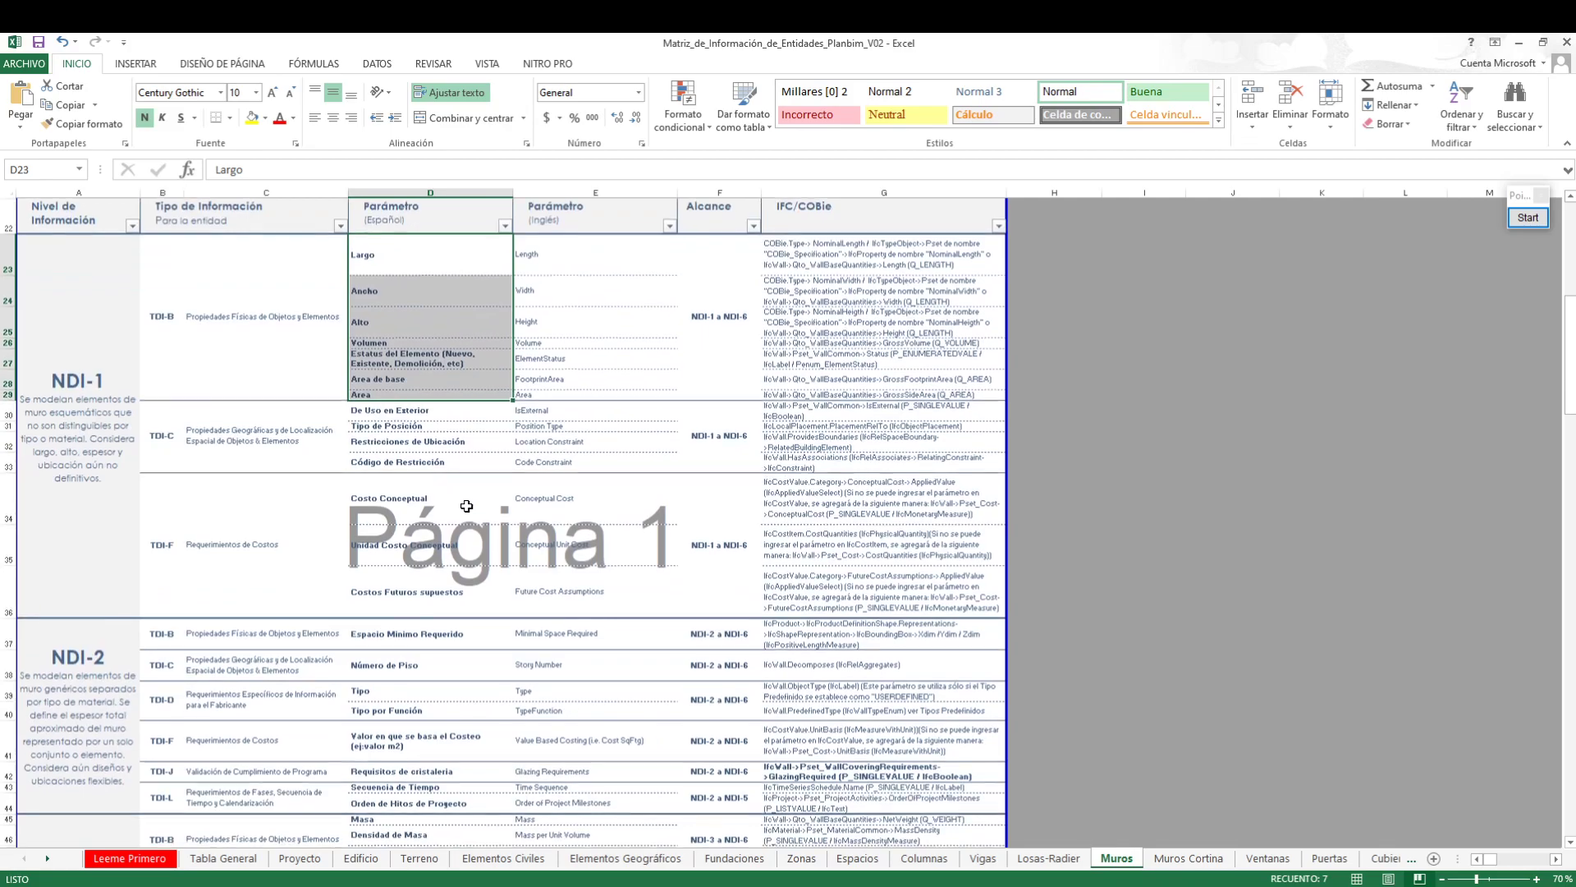
pyautogui.scroll(-2, 60, 484)
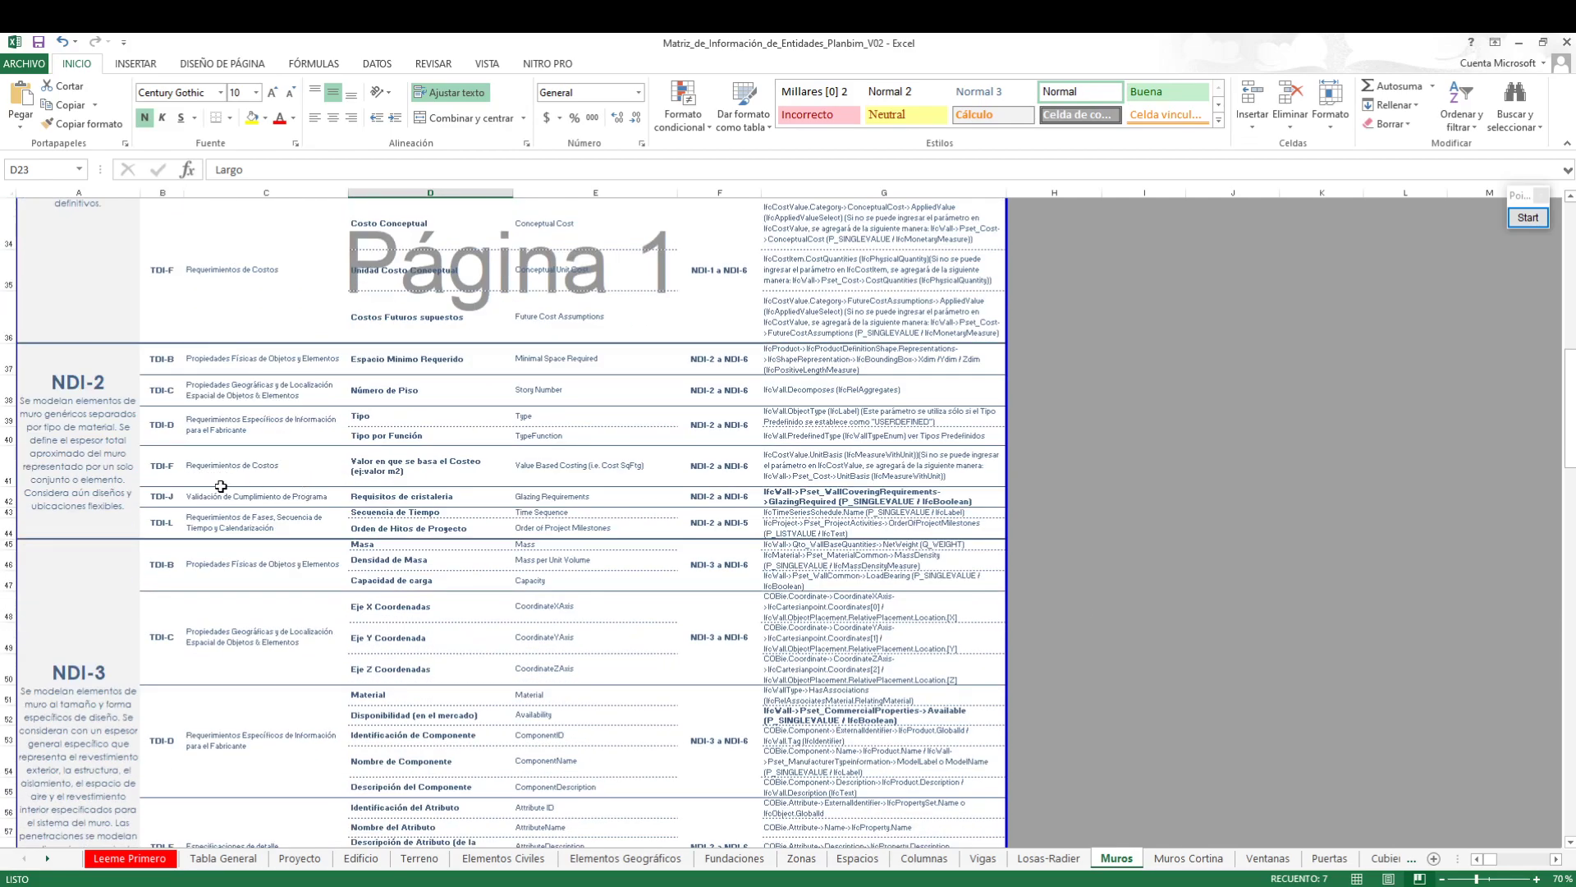
pyautogui.scroll(-2, 74, 501)
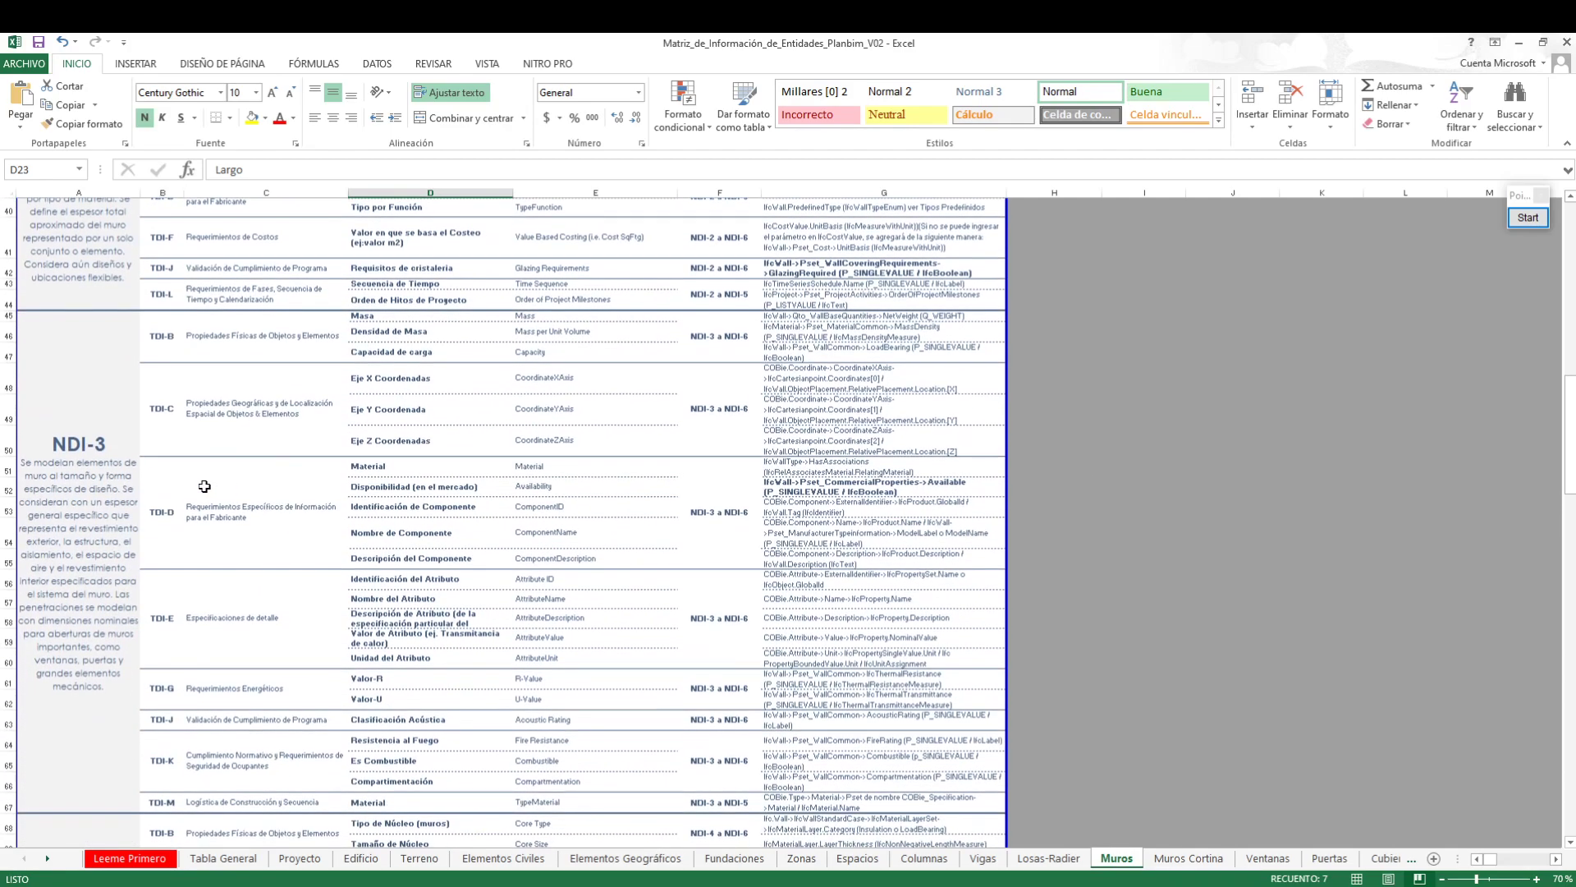
pyautogui.click(66, 468)
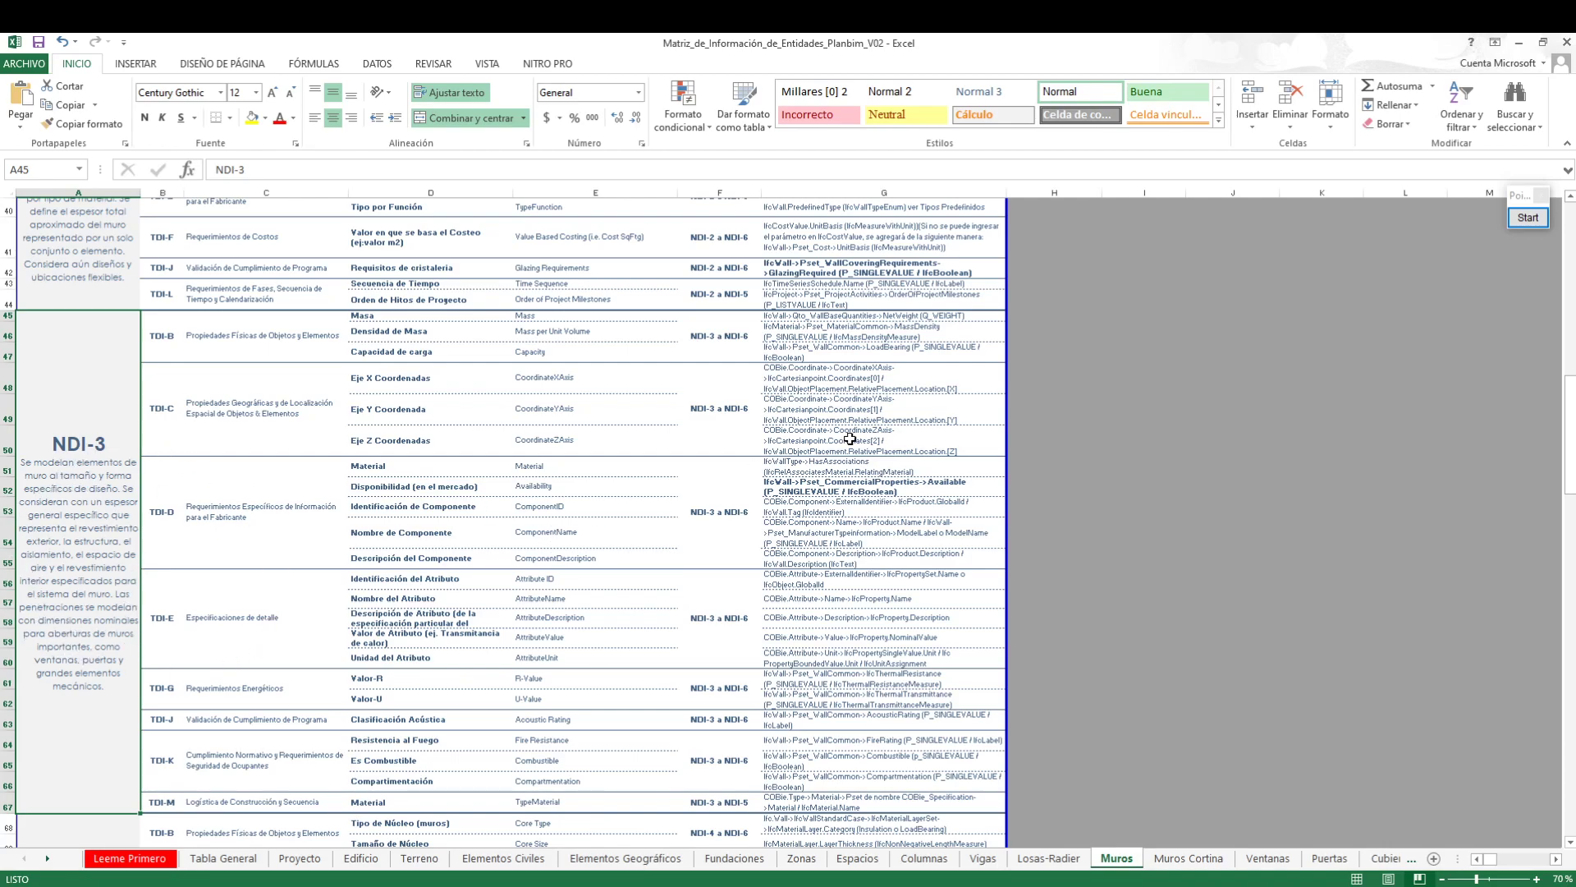
# Switch to Revit and open the type properties of the wall along grid A
pyautogui.click(1521, 45)
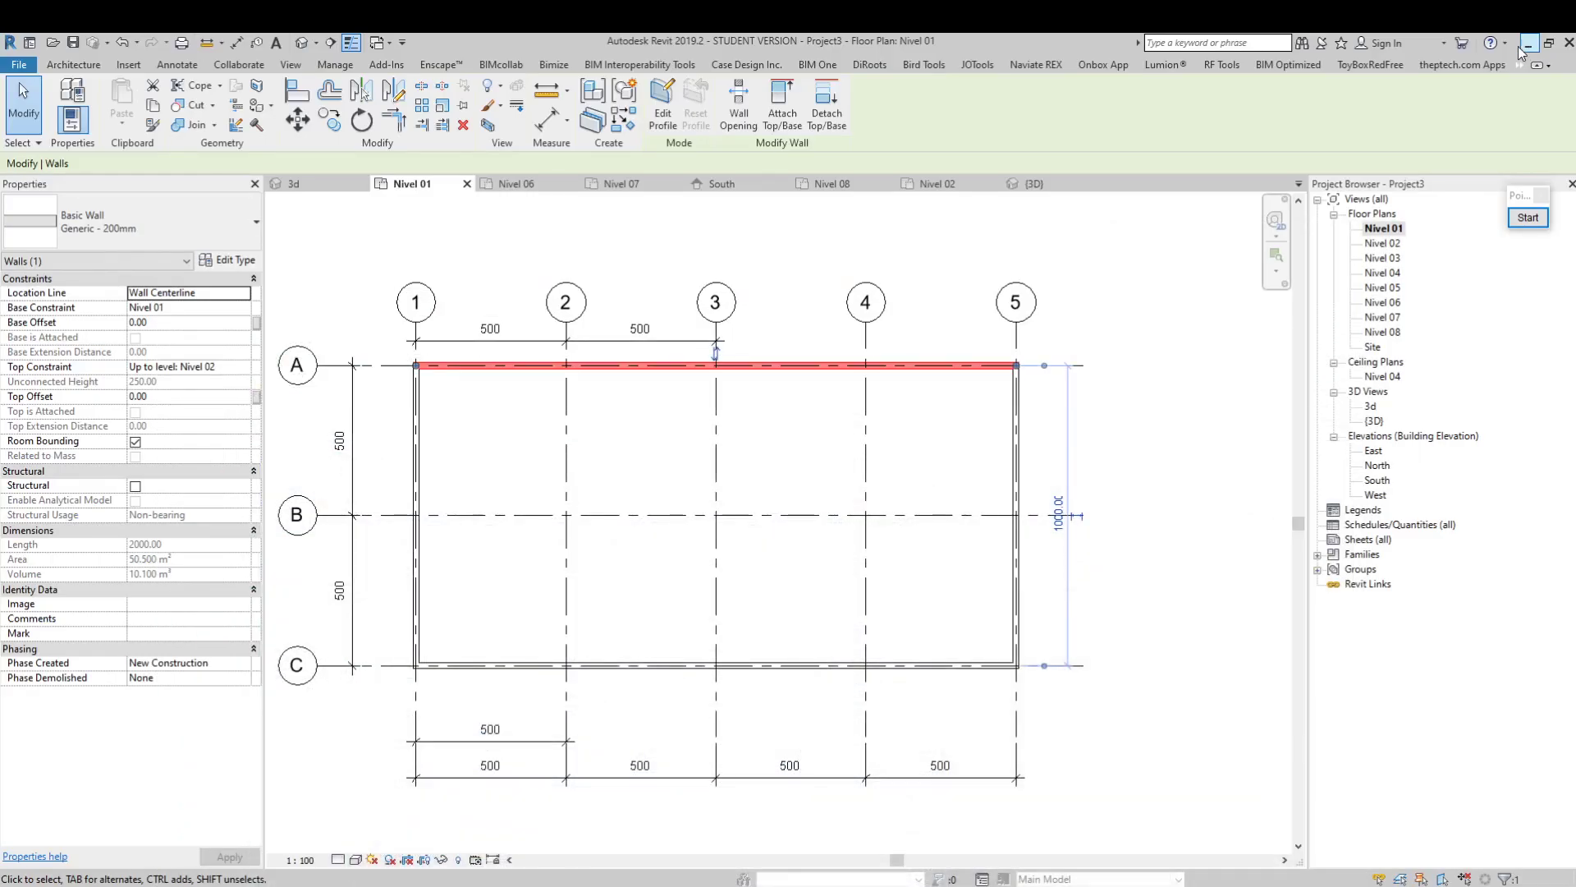
pyautogui.click(675, 444)
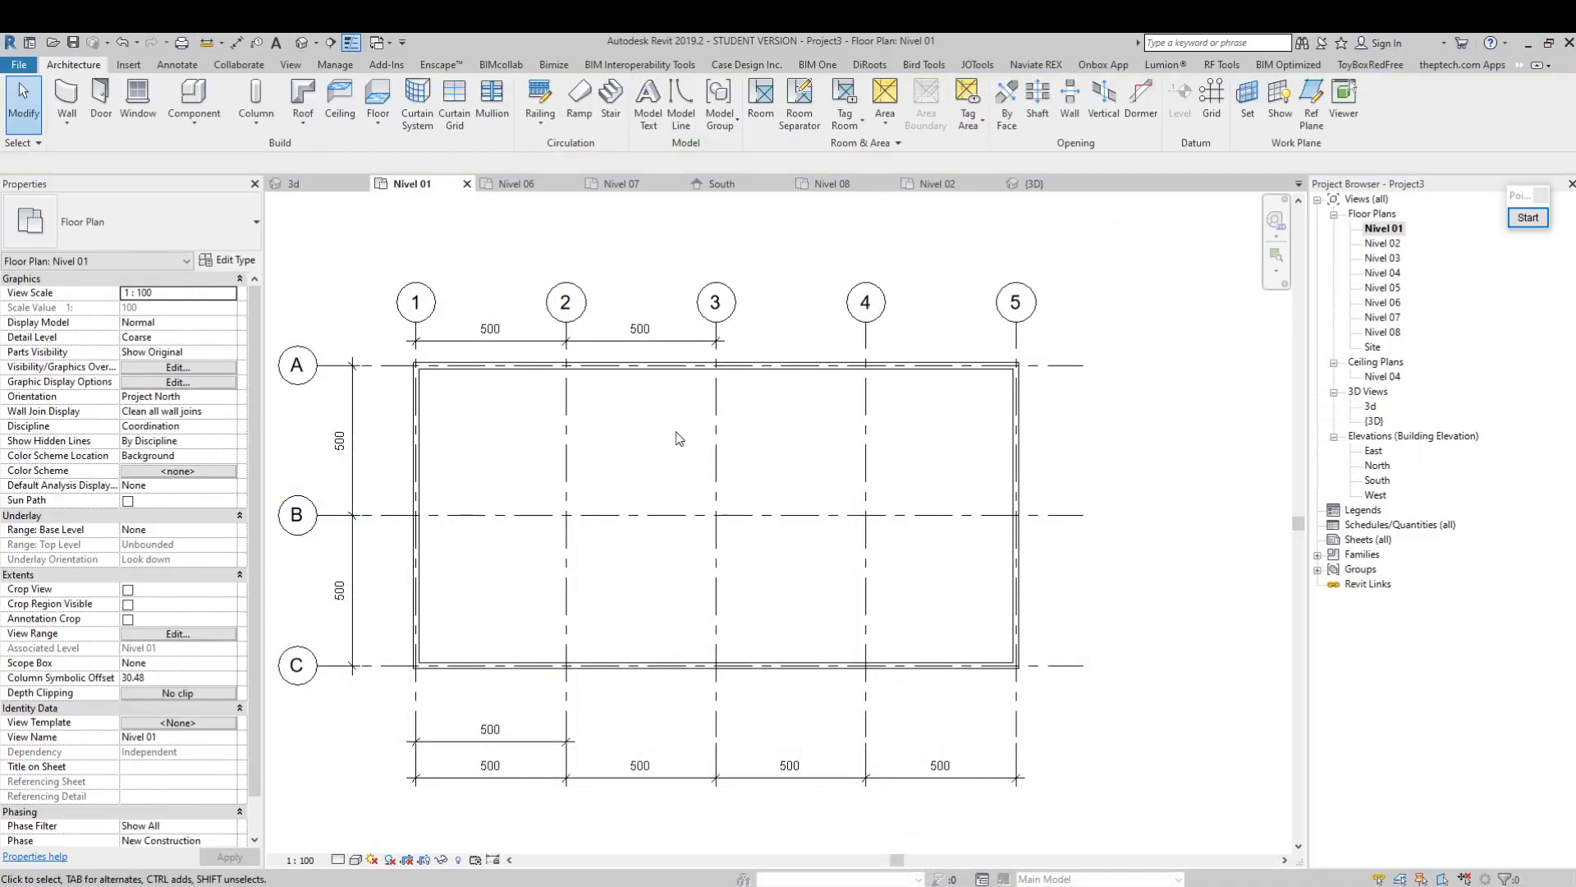
pyautogui.click(679, 376)
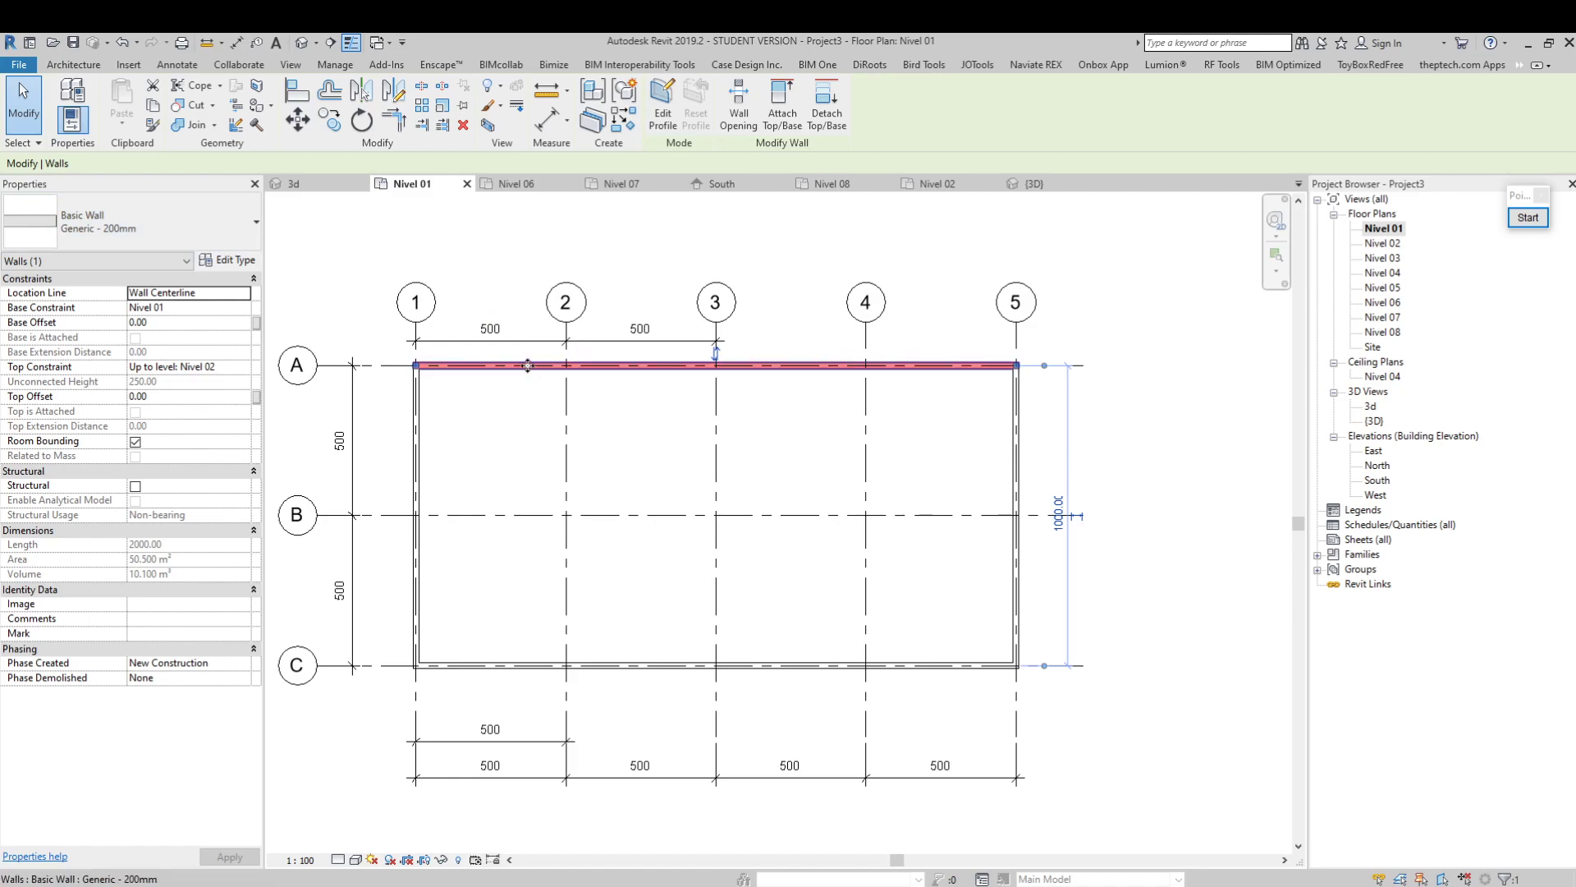
pyautogui.click(235, 266)
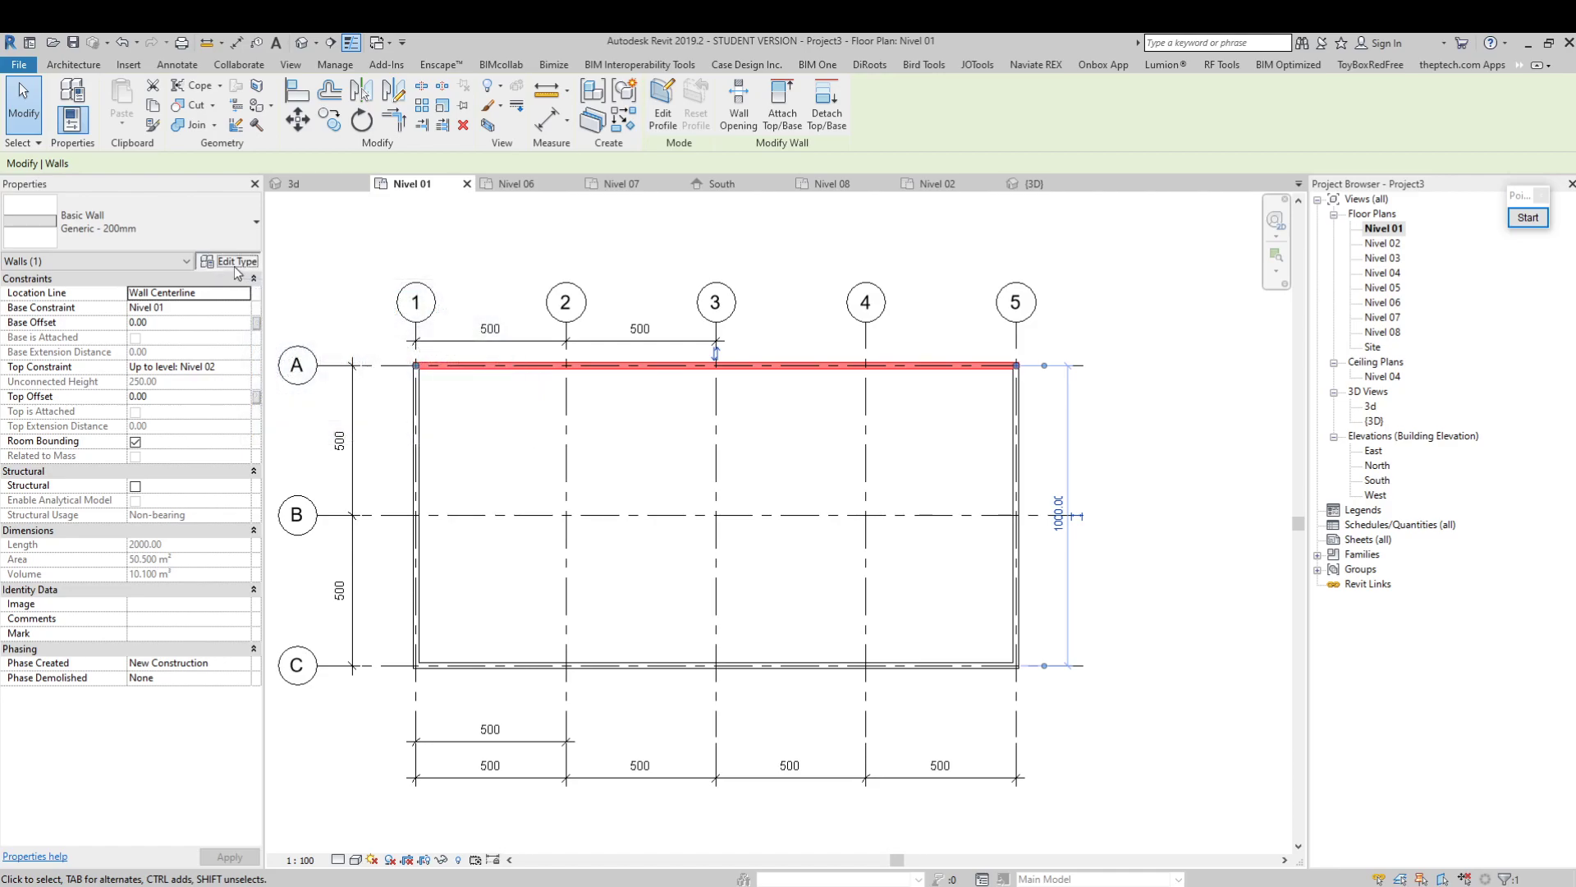
pyautogui.moveTo(969, 147); pyautogui.dragTo(920, 215)
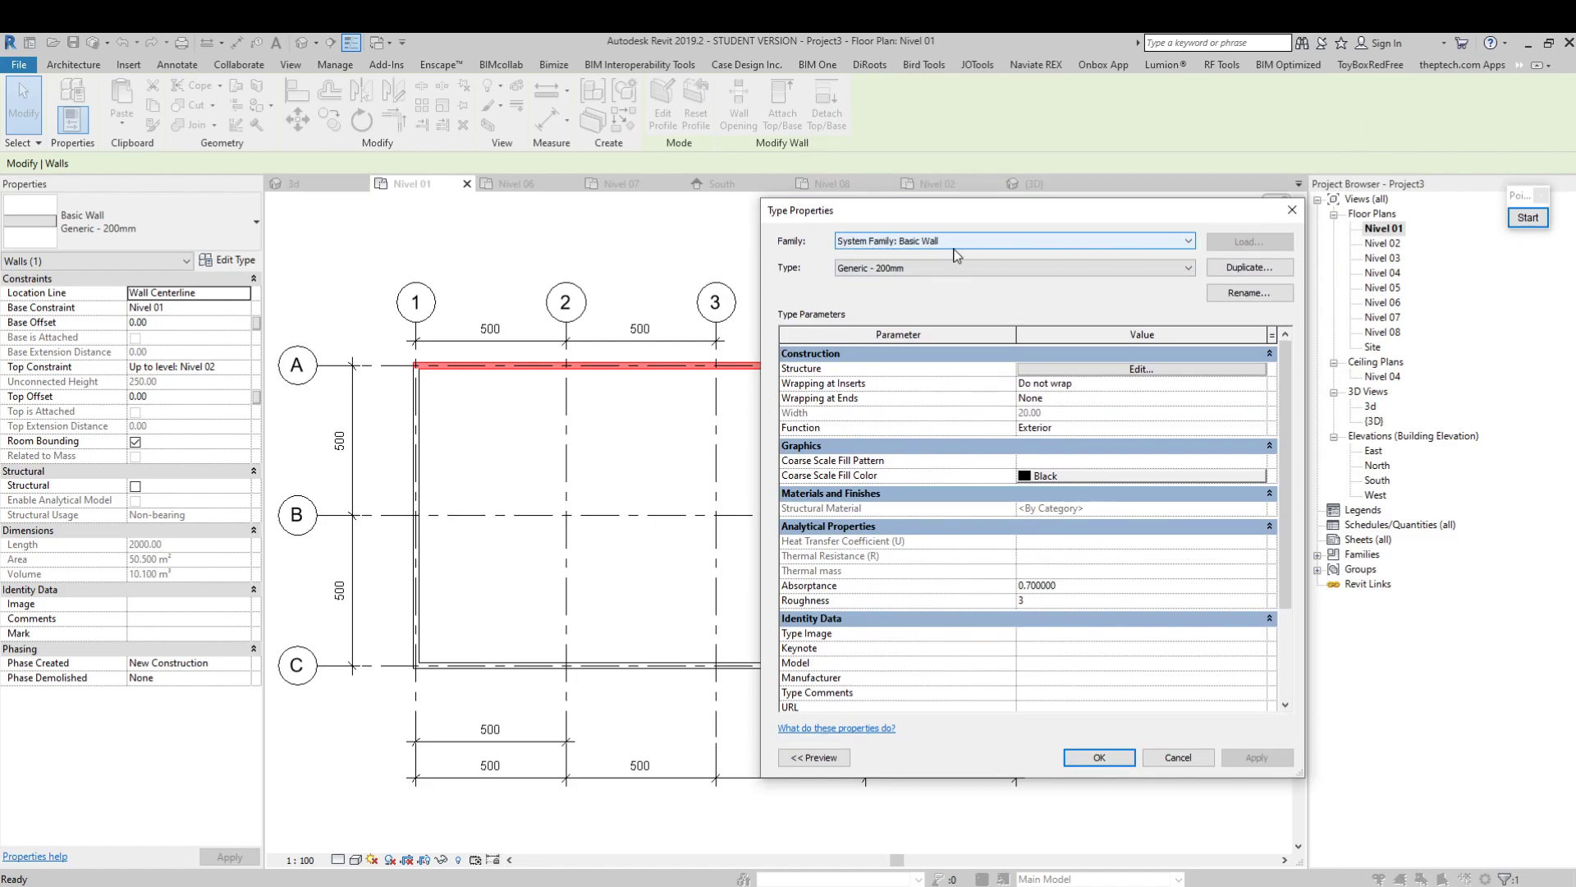
# Review the available Basic Wall types and keep Generic - 200mm as the type
pyautogui.click(1028, 268)
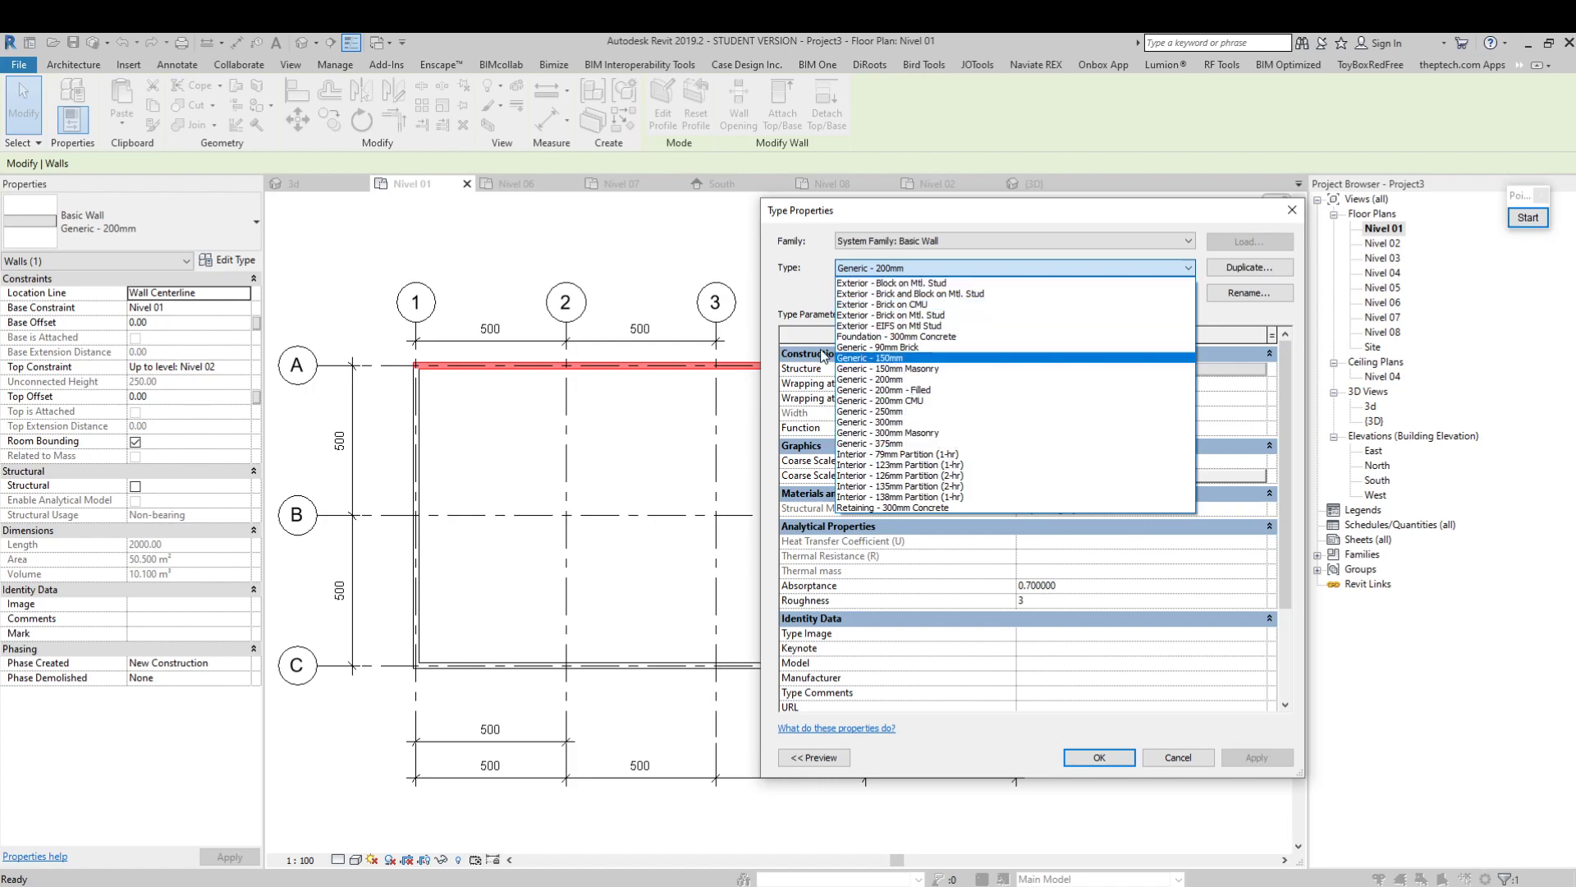
pyautogui.click(810, 293)
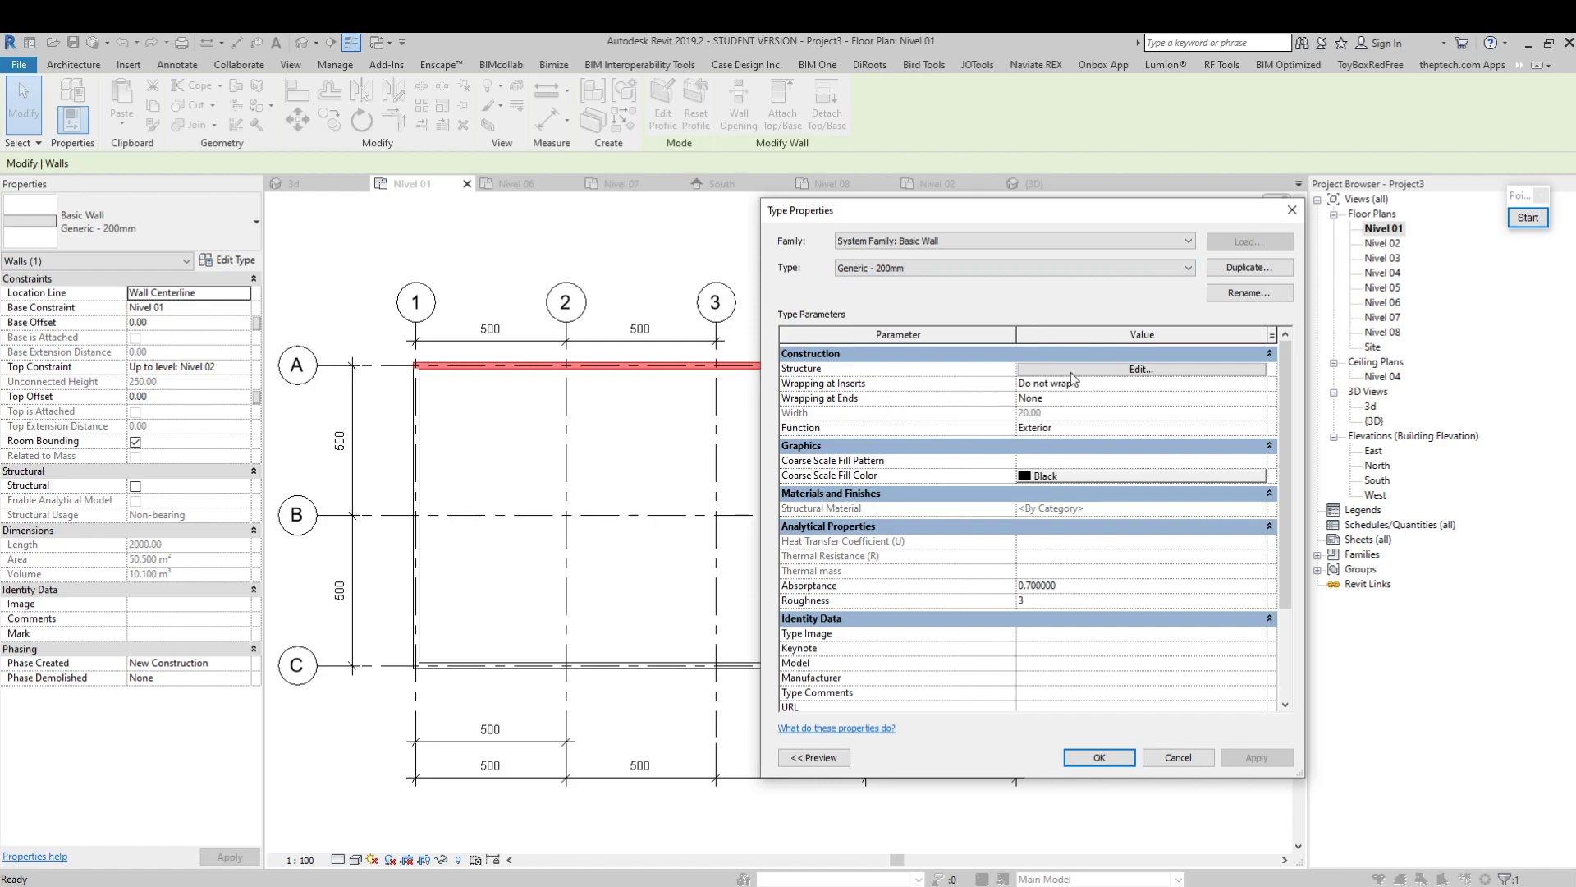
pyautogui.moveTo(1130, 218); pyautogui.dragTo(1116, 205)
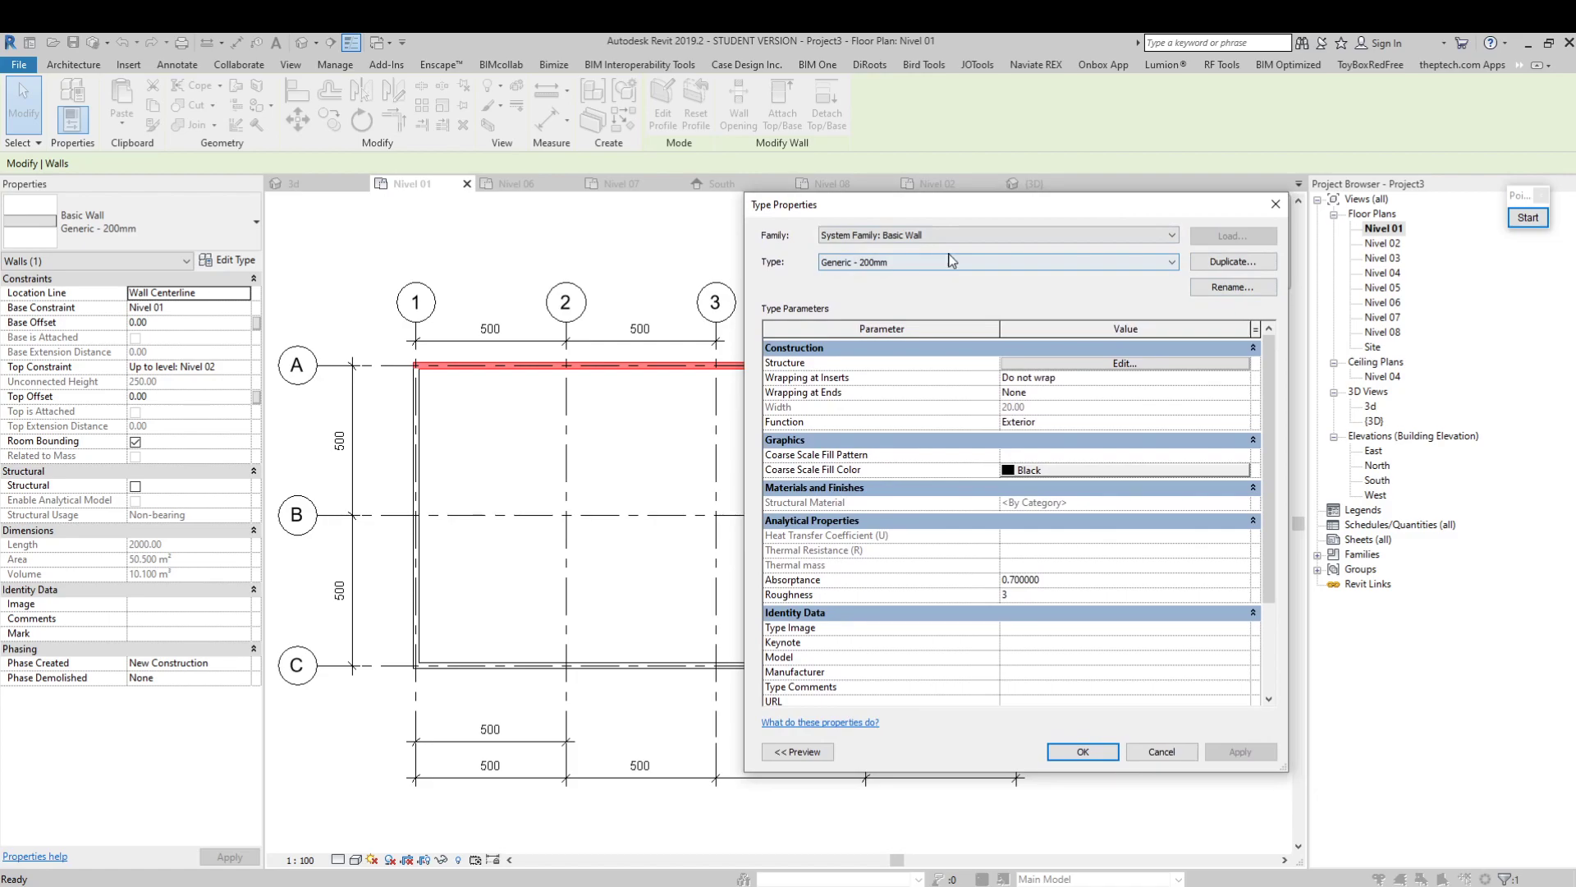
pyautogui.moveTo(1174, 214); pyautogui.dragTo(1183, 251)
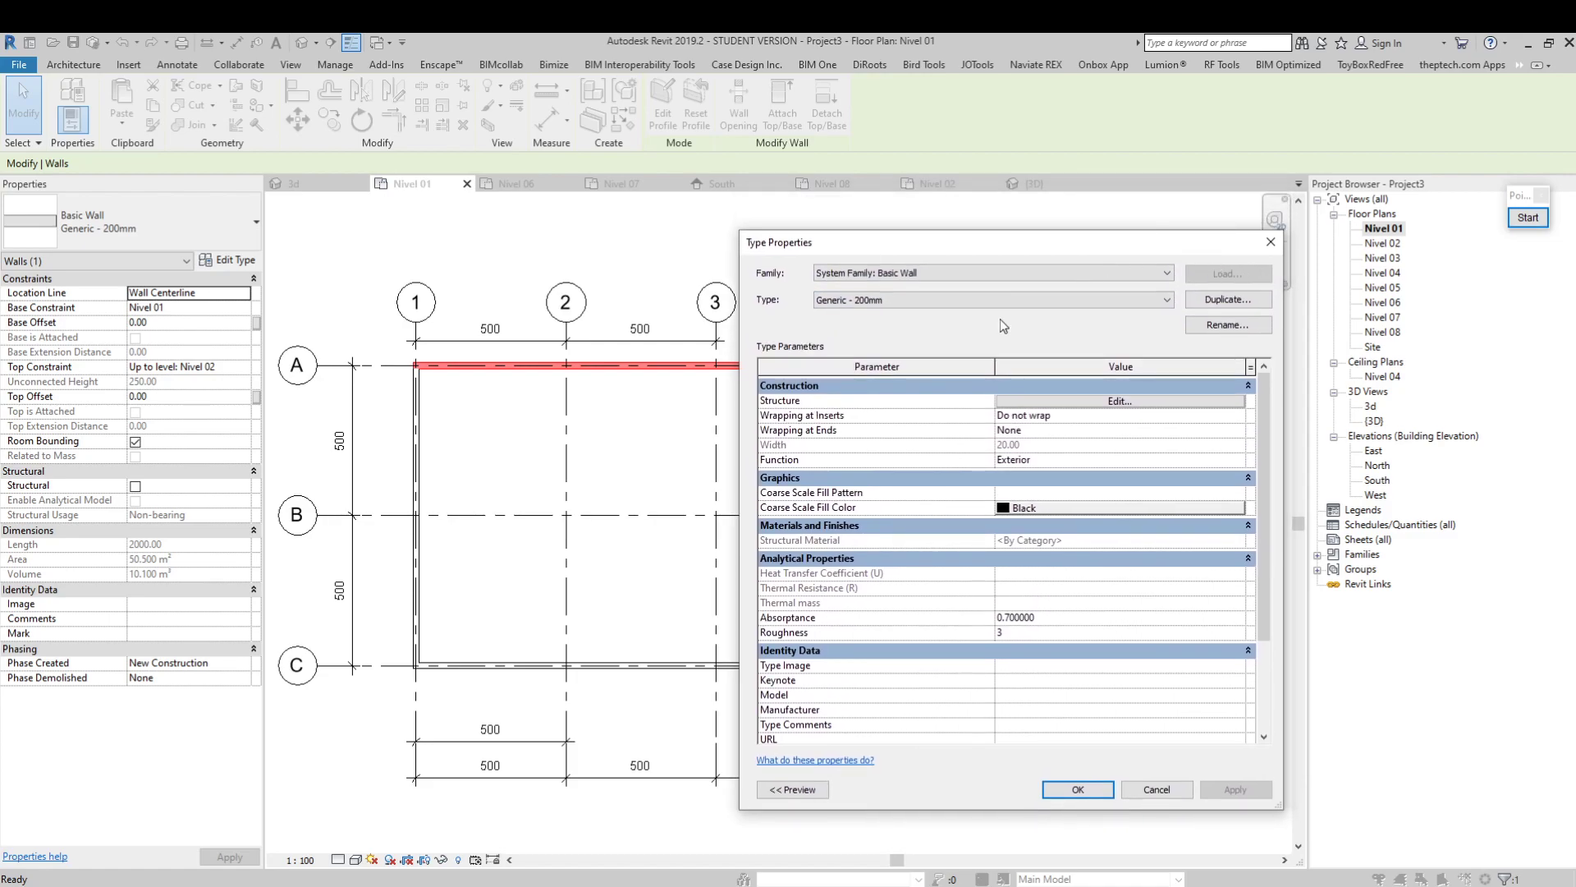
pyautogui.click(1068, 304)
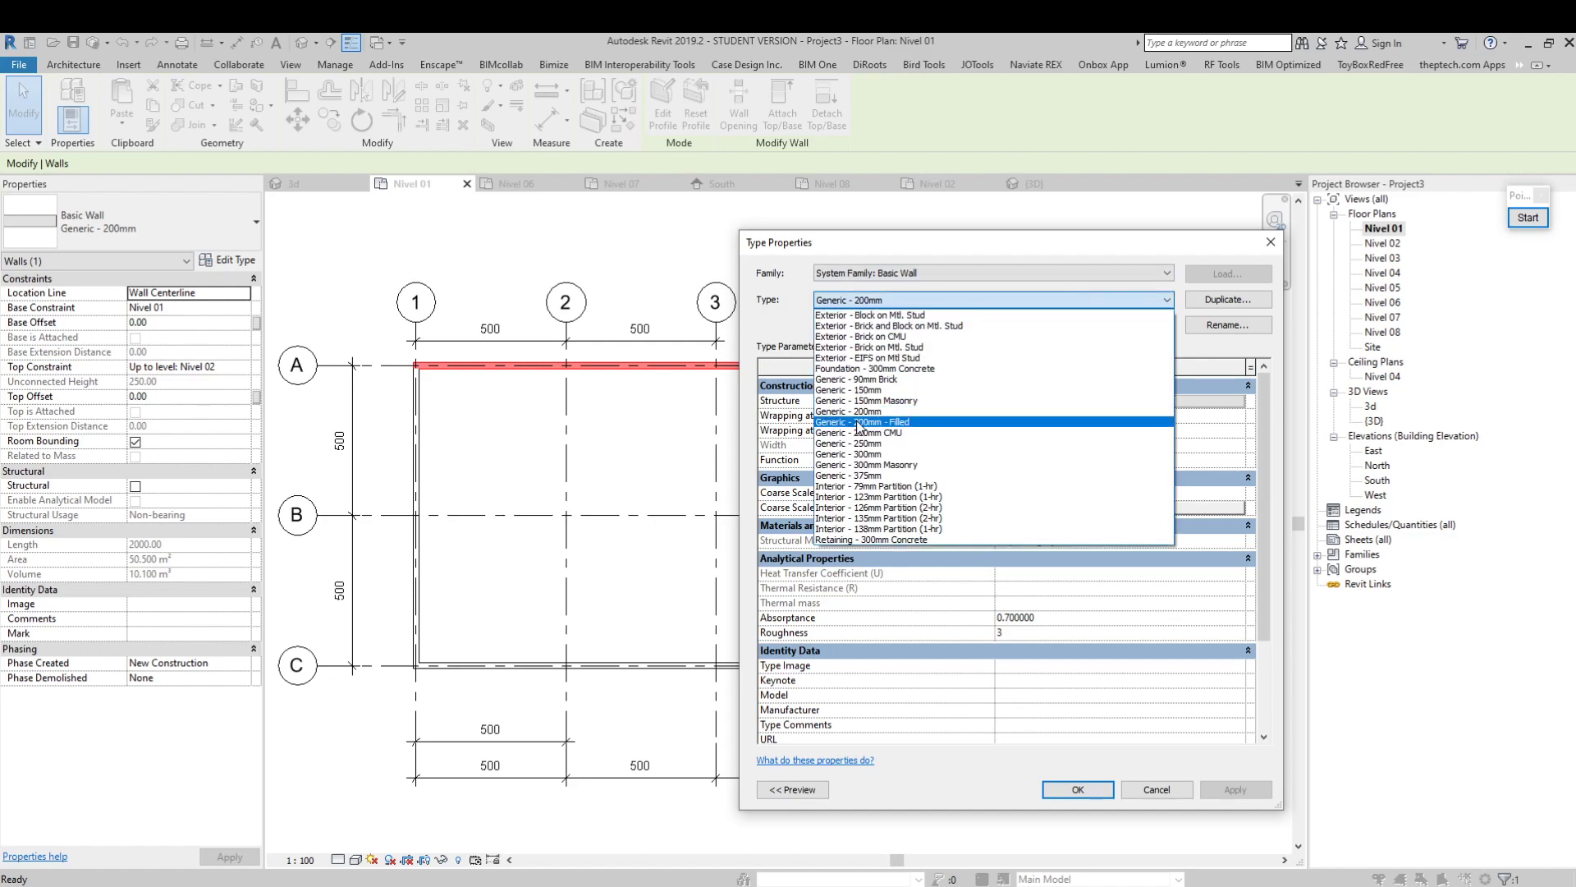
pyautogui.click(860, 410)
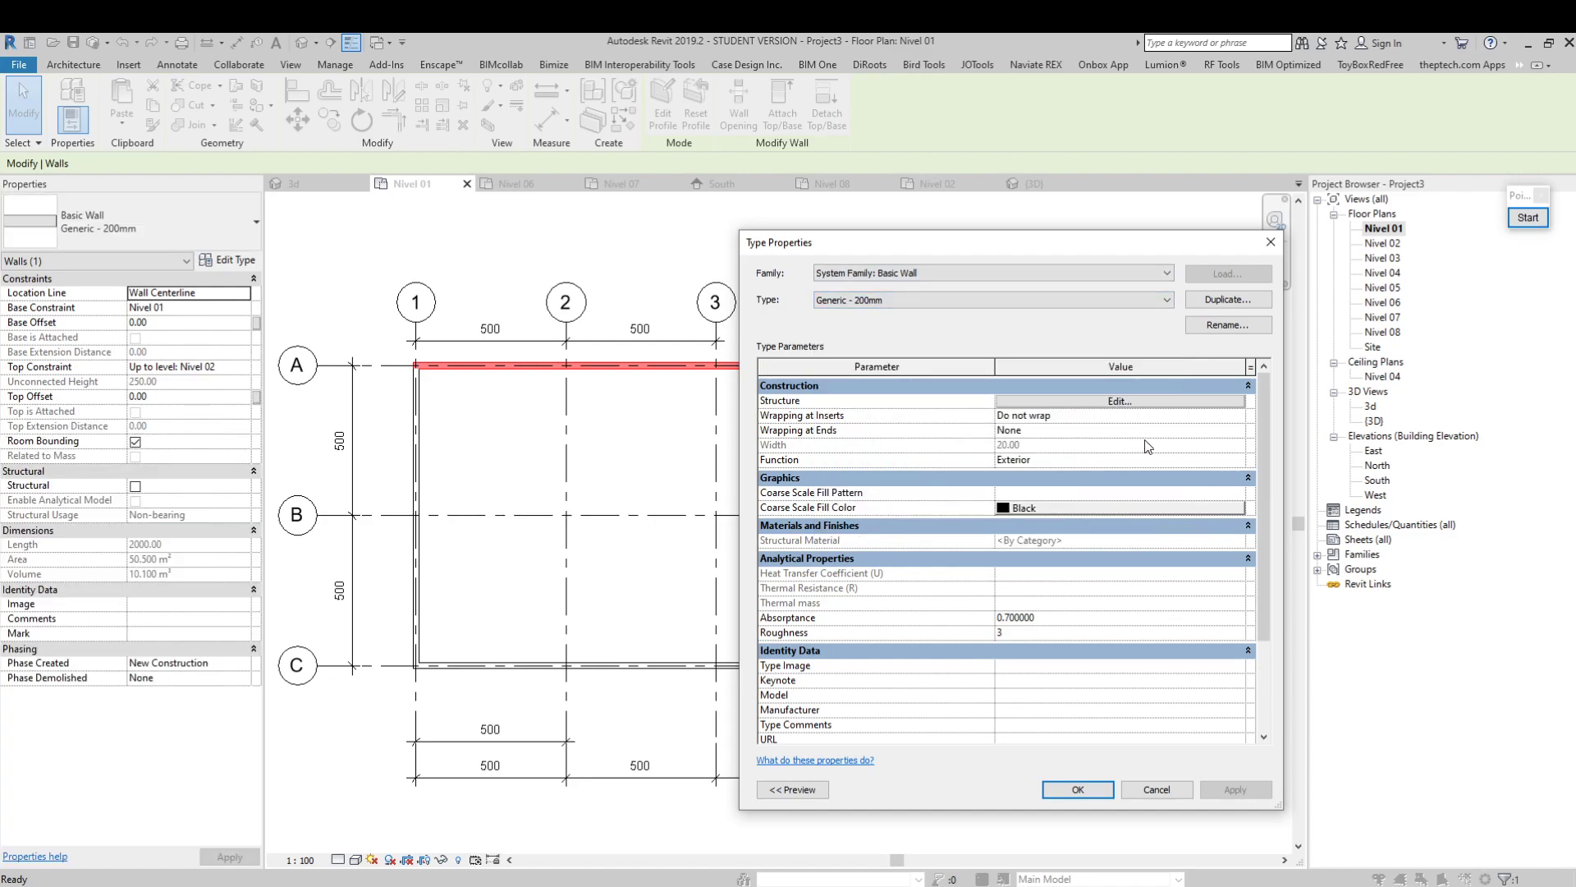
# Duplicate the Generic - 200mm wall type under the name Muro HA e=30cm
pyautogui.click(1224, 302)
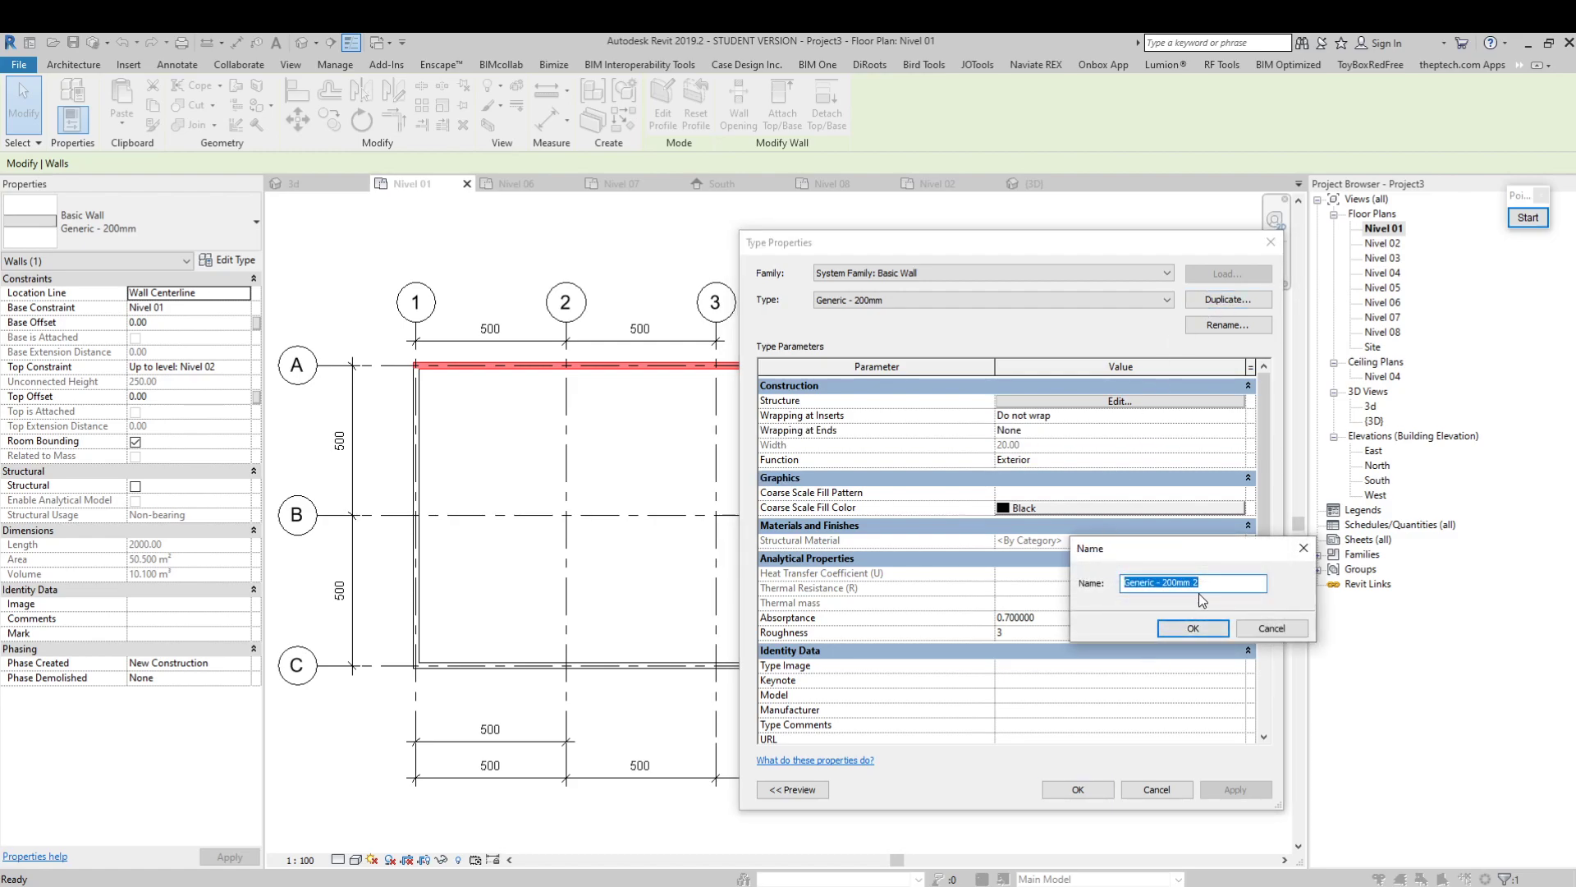
pyautogui.write('Muro HA e=30cm')
pyautogui.moveTo(1215, 559); pyautogui.dragTo(1162, 584)
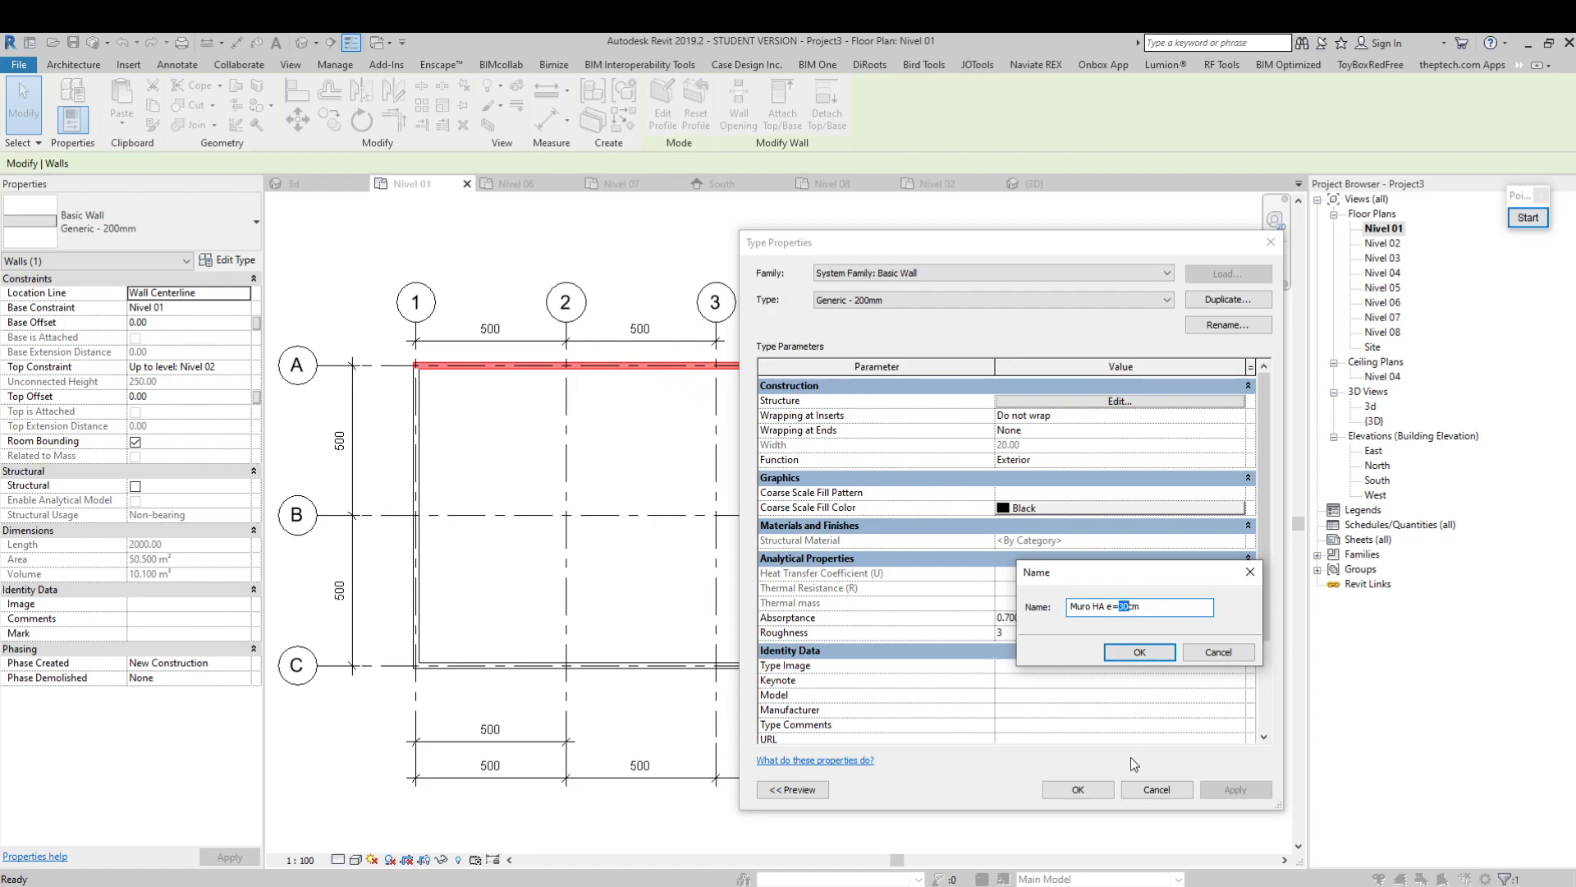
pyautogui.moveTo(1106, 607); pyautogui.dragTo(1141, 607)
pyautogui.click(1154, 654)
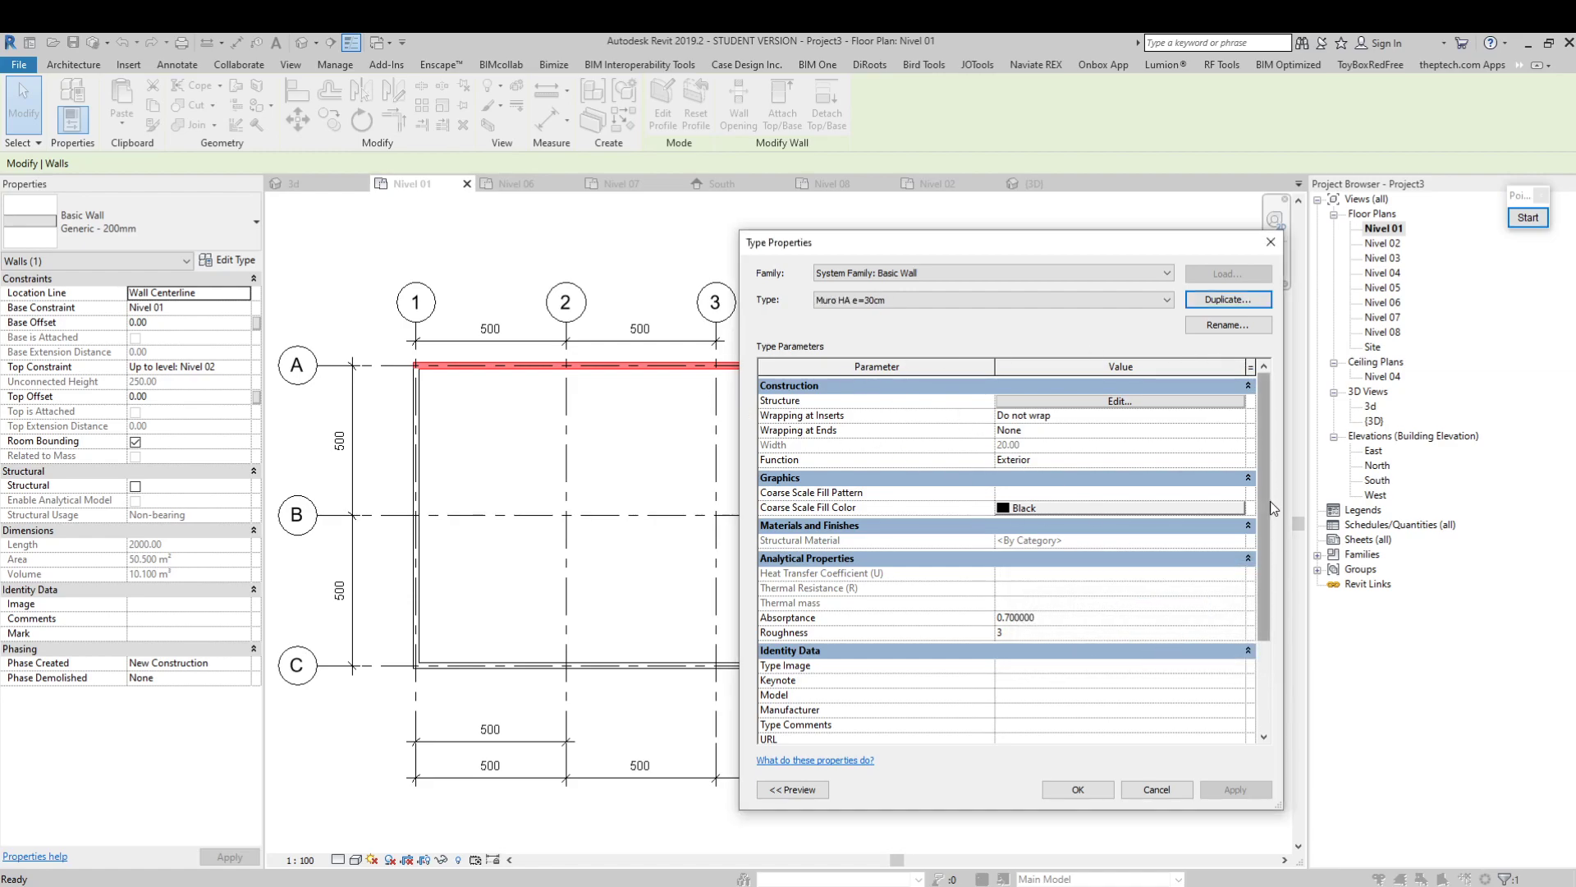
# Examine the type parameters of Muro HA e=30cm, from Construction down to Identity Data
pyautogui.moveTo(1264, 486)
pyautogui.mouseDown()
pyautogui.moveTo(1265, 547)
pyautogui.moveTo(1266, 476)
pyautogui.mouseUp()
pyautogui.moveTo(1262, 457)
pyautogui.mouseDown()
pyautogui.moveTo(1265, 497)
pyautogui.moveTo(1274, 448)
pyautogui.mouseUp()
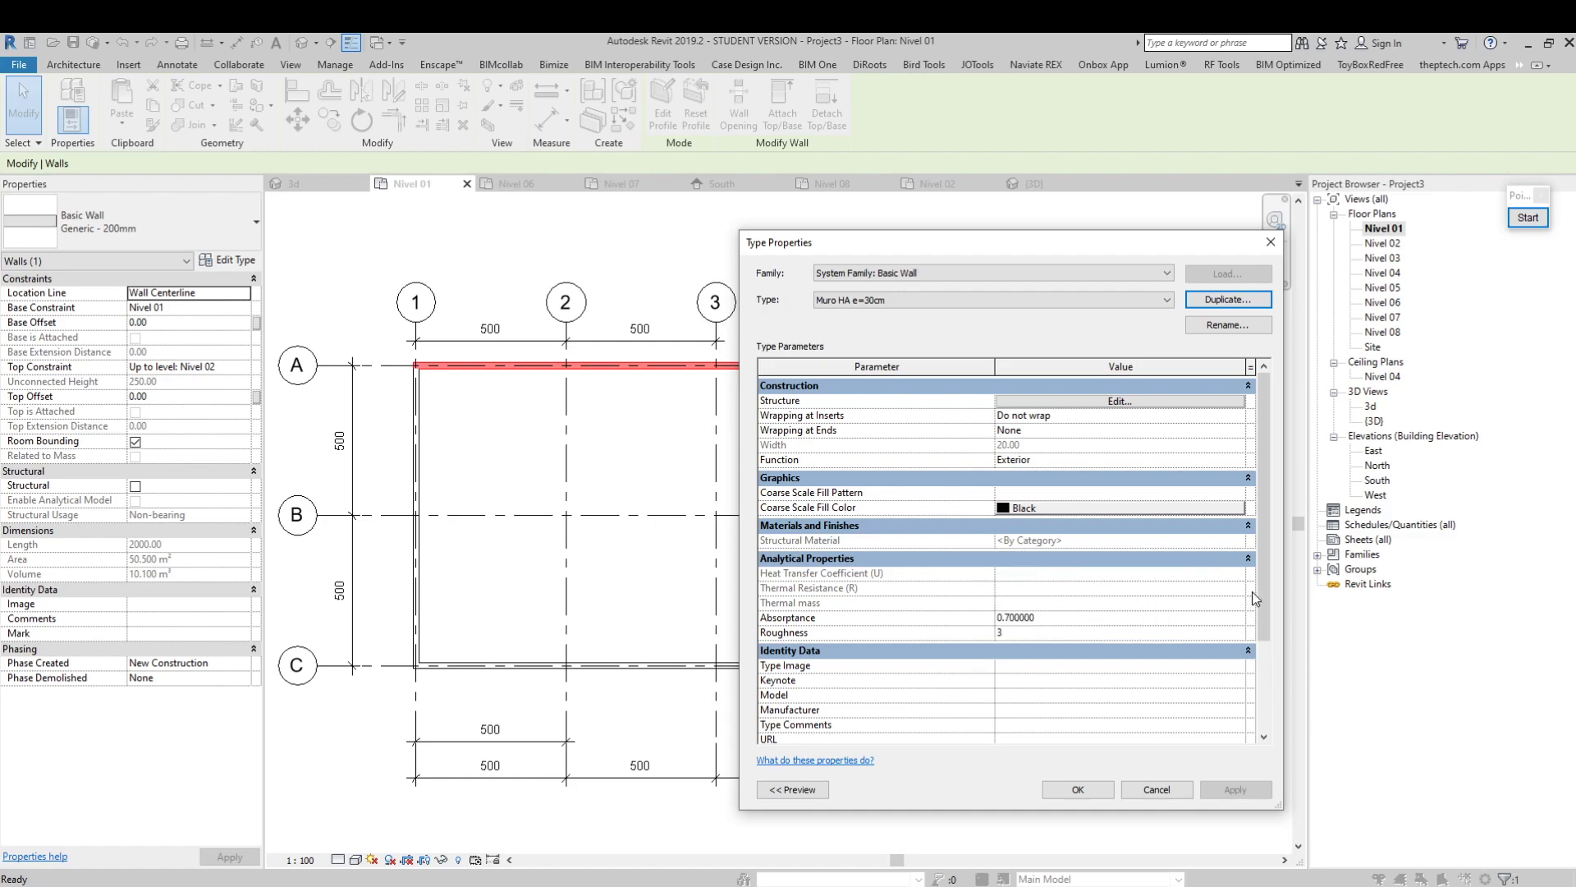
pyautogui.moveTo(1260, 514); pyautogui.dragTo(1260, 574)
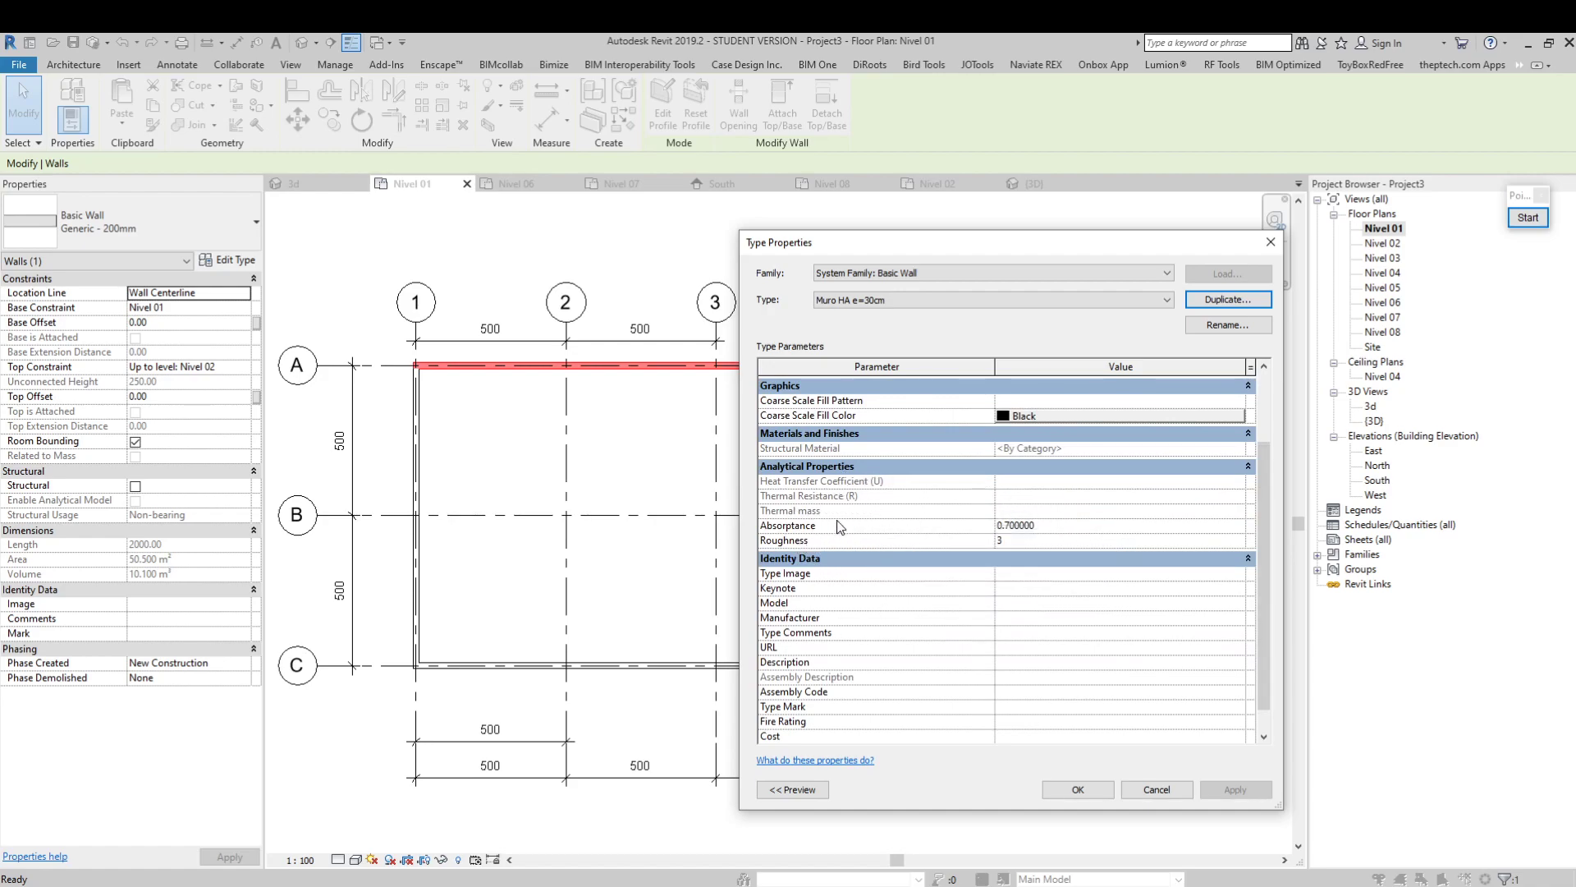
pyautogui.moveTo(1055, 246); pyautogui.dragTo(1063, 233)
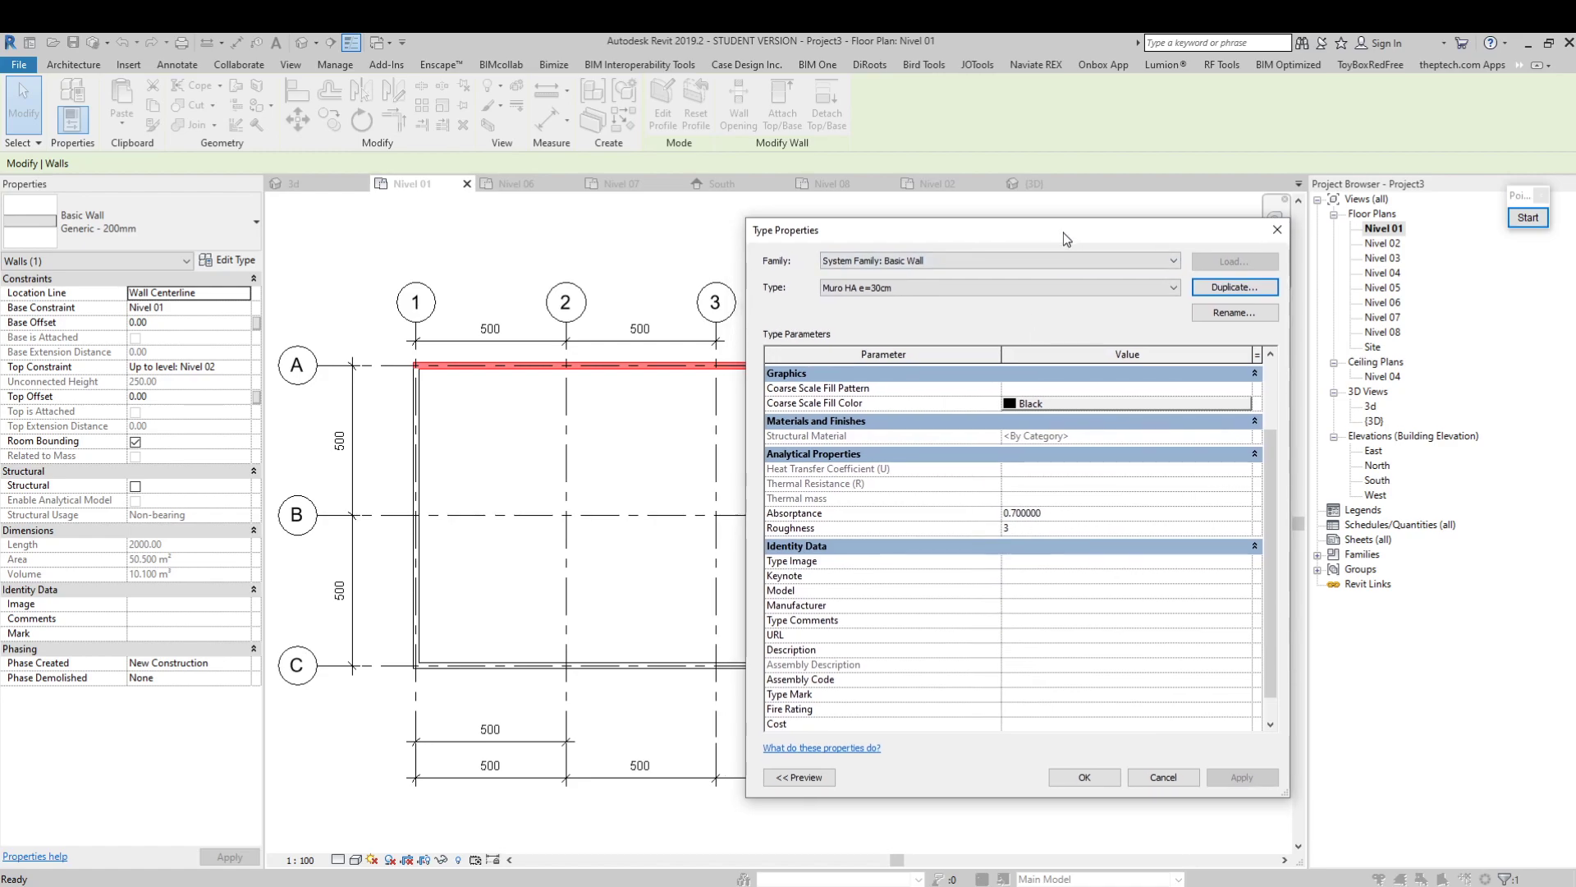
pyautogui.scroll(-1, 1267, 481)
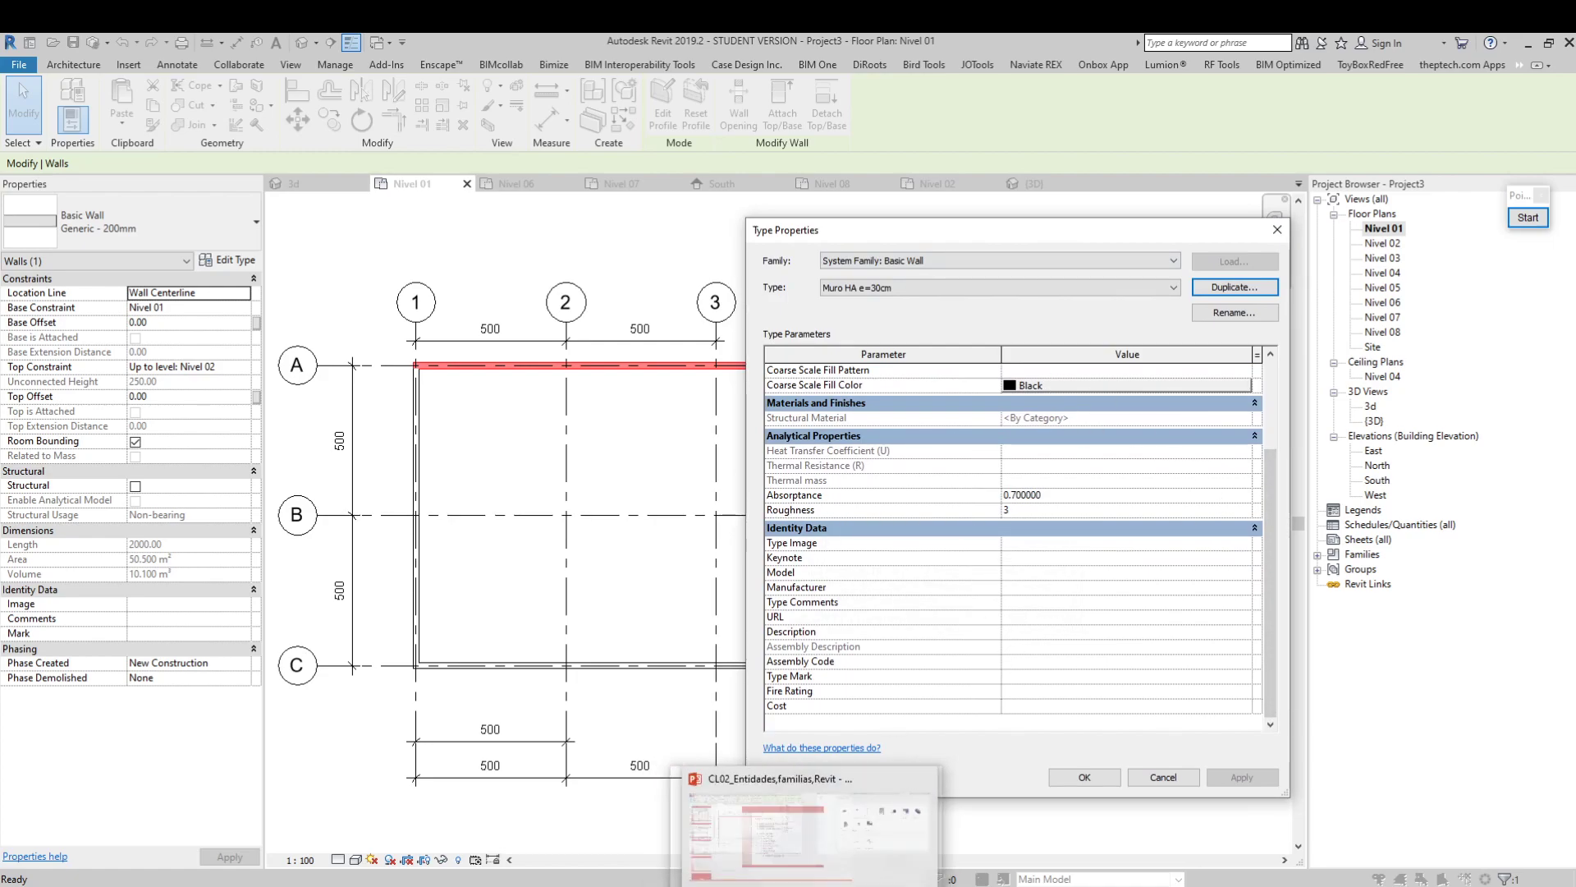
# Look up the NDI-3 Material parameter in the Excel matrix and compare it with the wall type's Structural Material in Revit
pyautogui.click(774, 886)
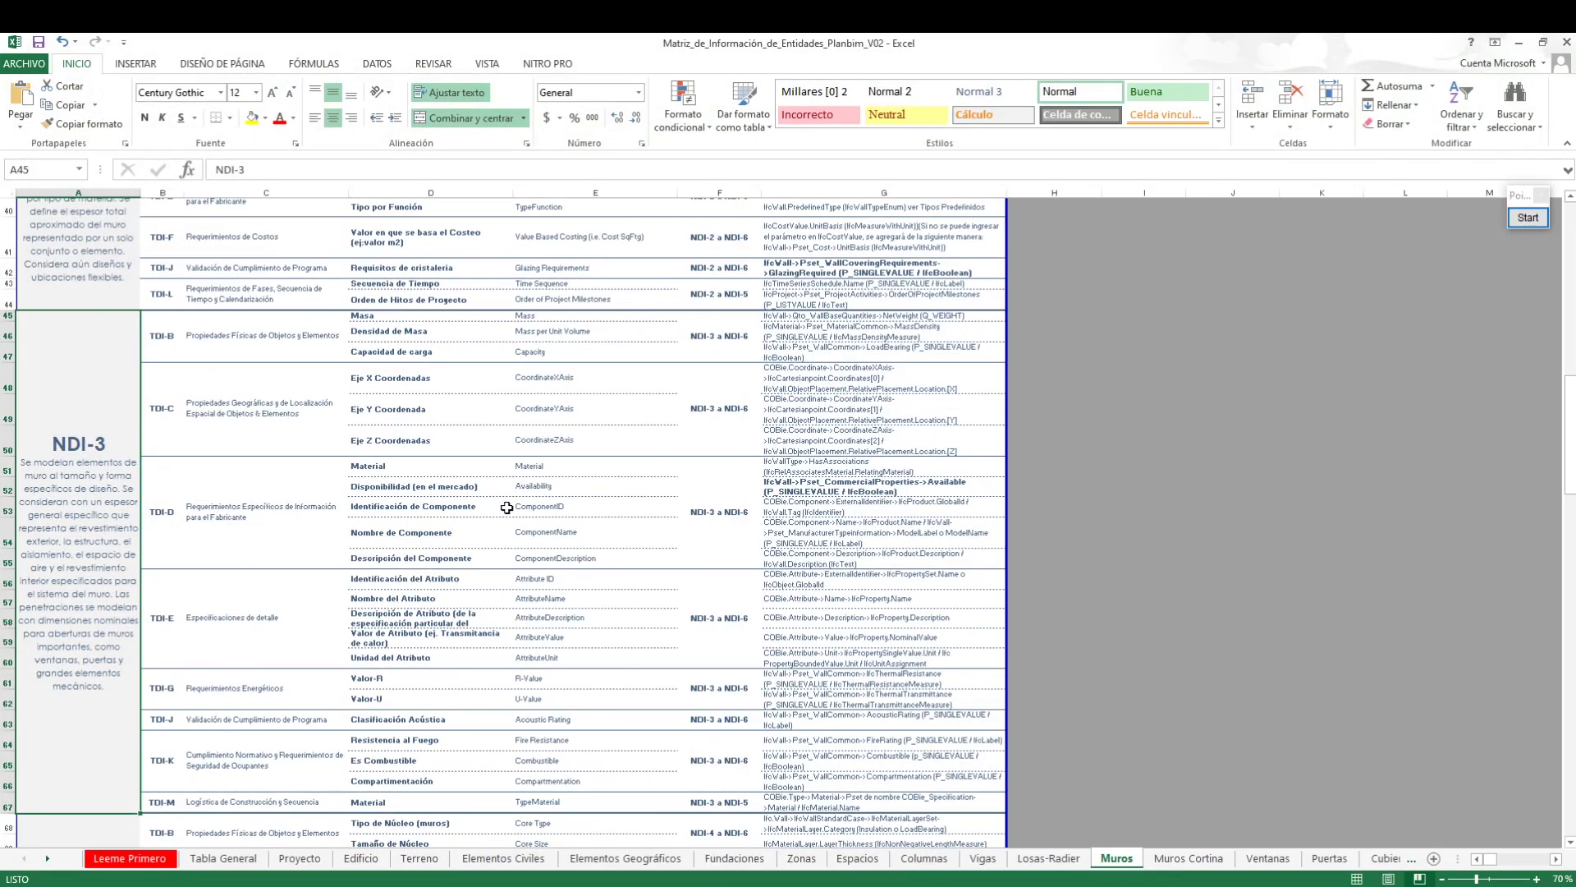
pyautogui.scroll(-1, 488, 497)
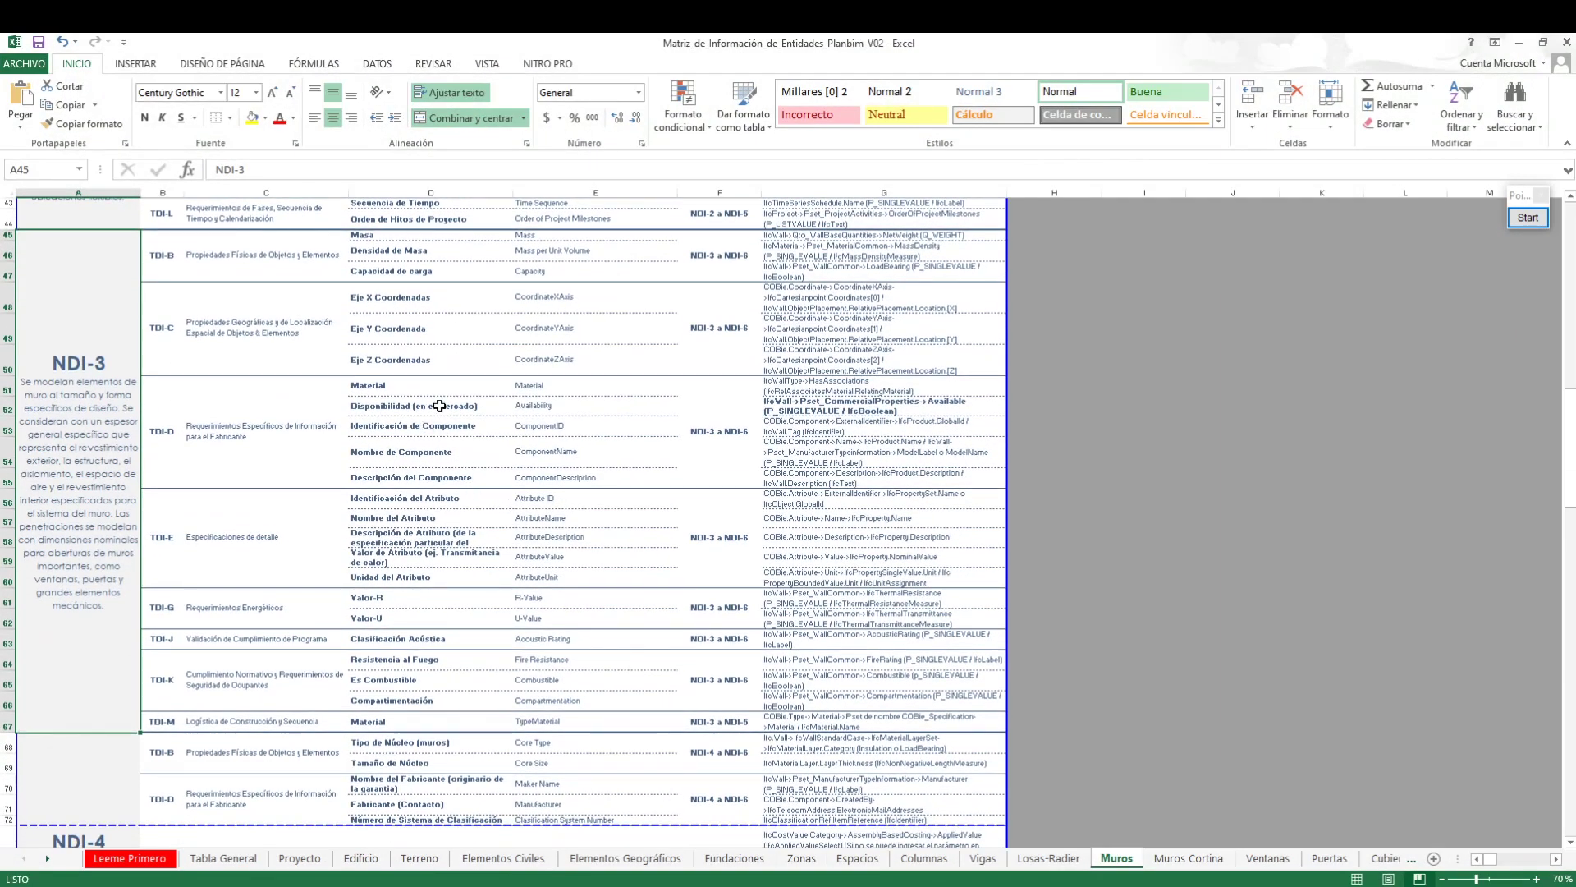
pyautogui.click(375, 378)
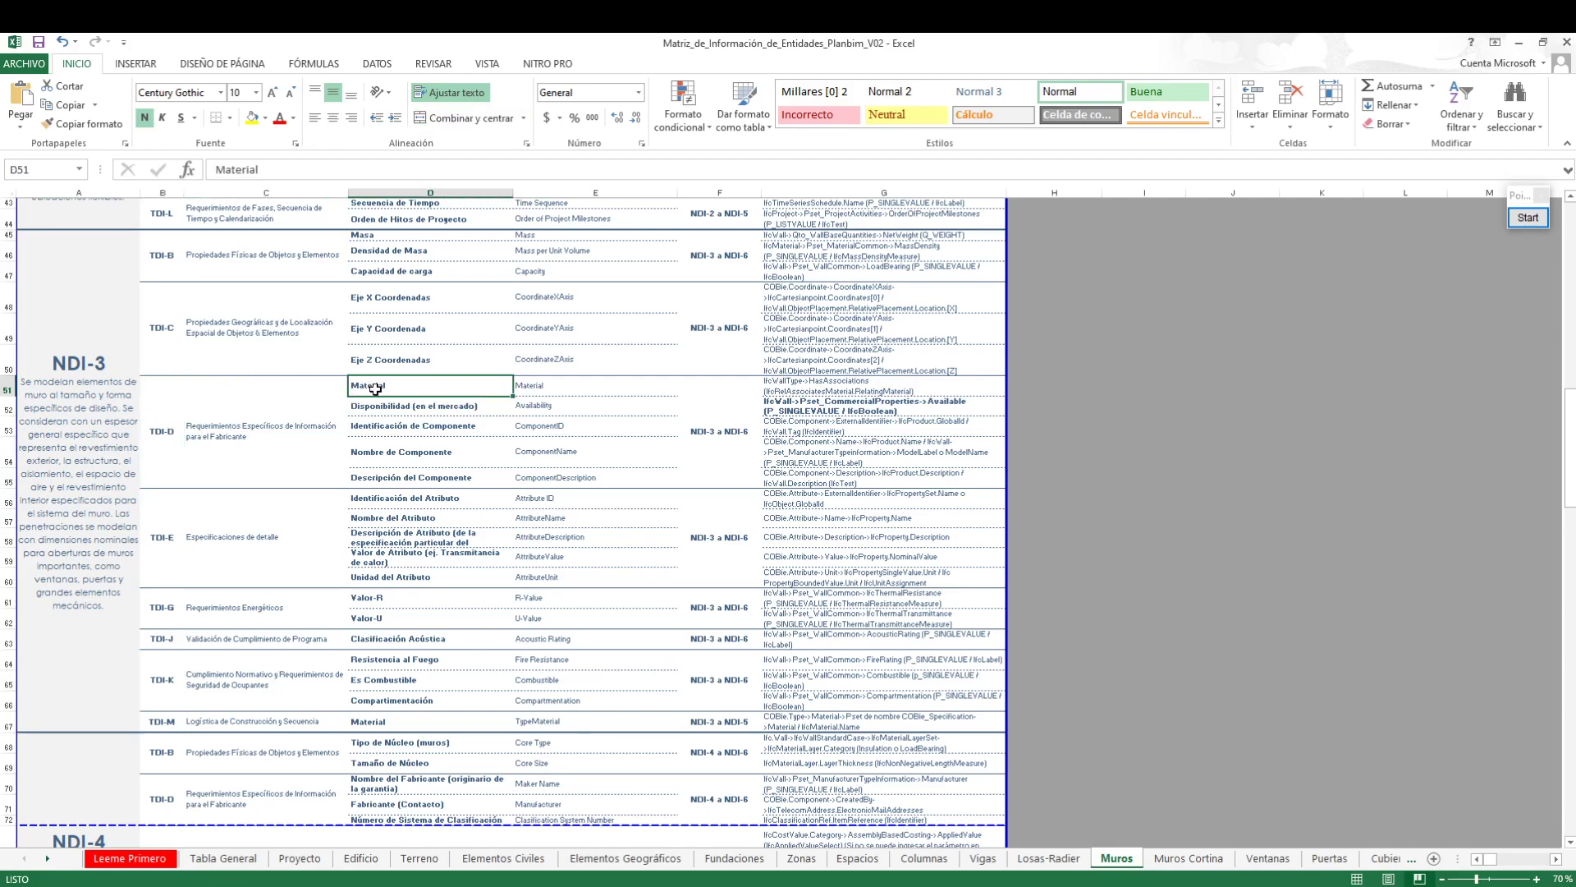
pyautogui.click(1520, 42)
pyautogui.click(1048, 418)
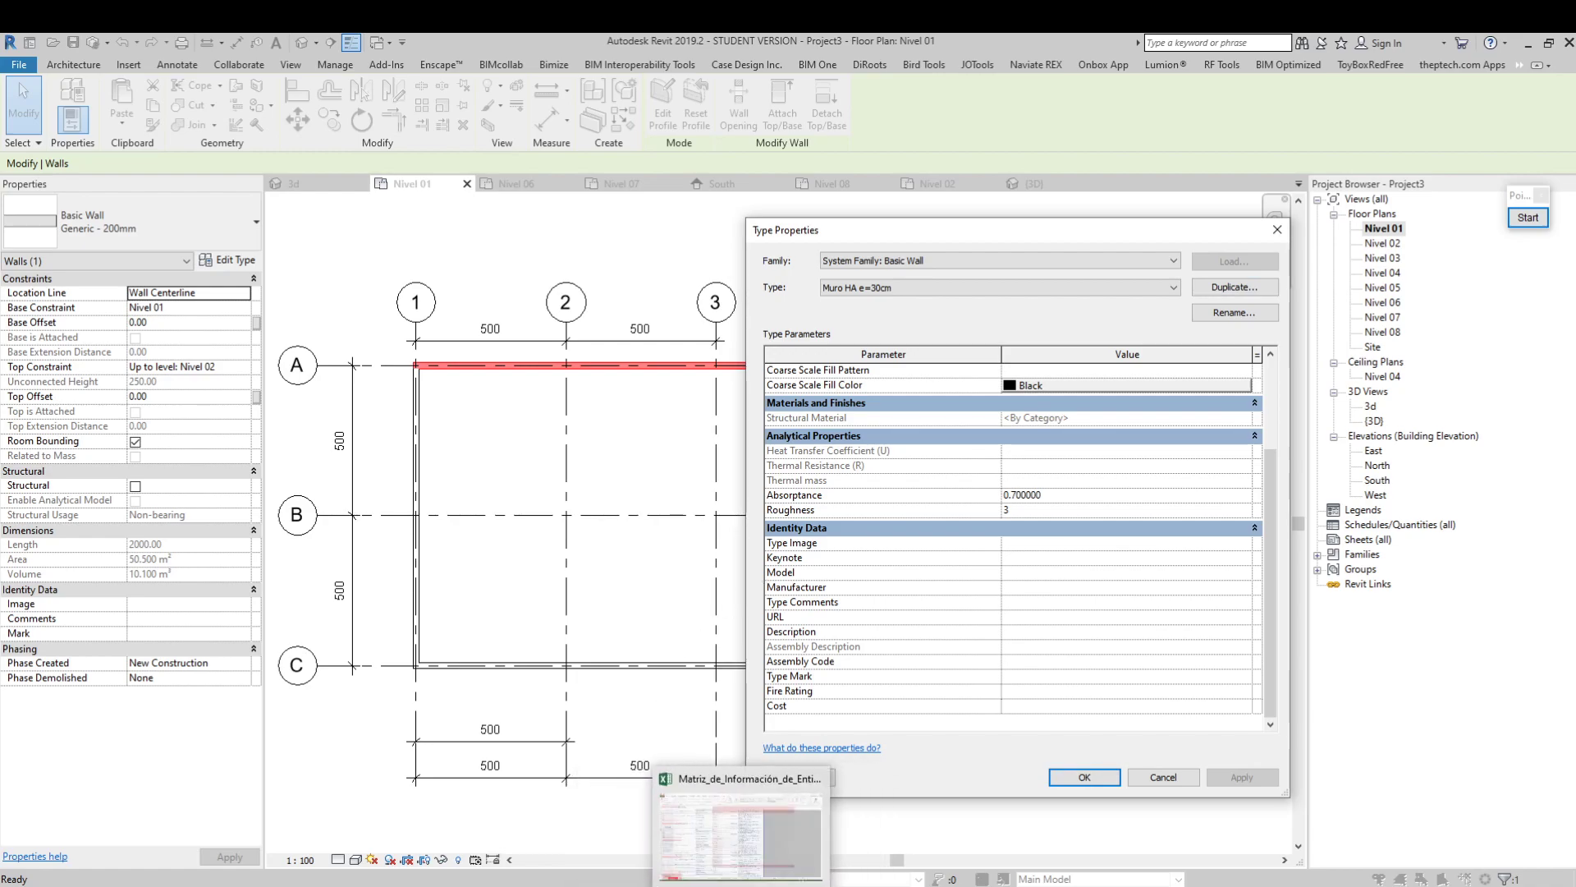
# Switch to the Excel matrix and review the TDI-K parameters Resistencia al Fuego, Es Combustible and Compartimentación
pyautogui.click(776, 885)
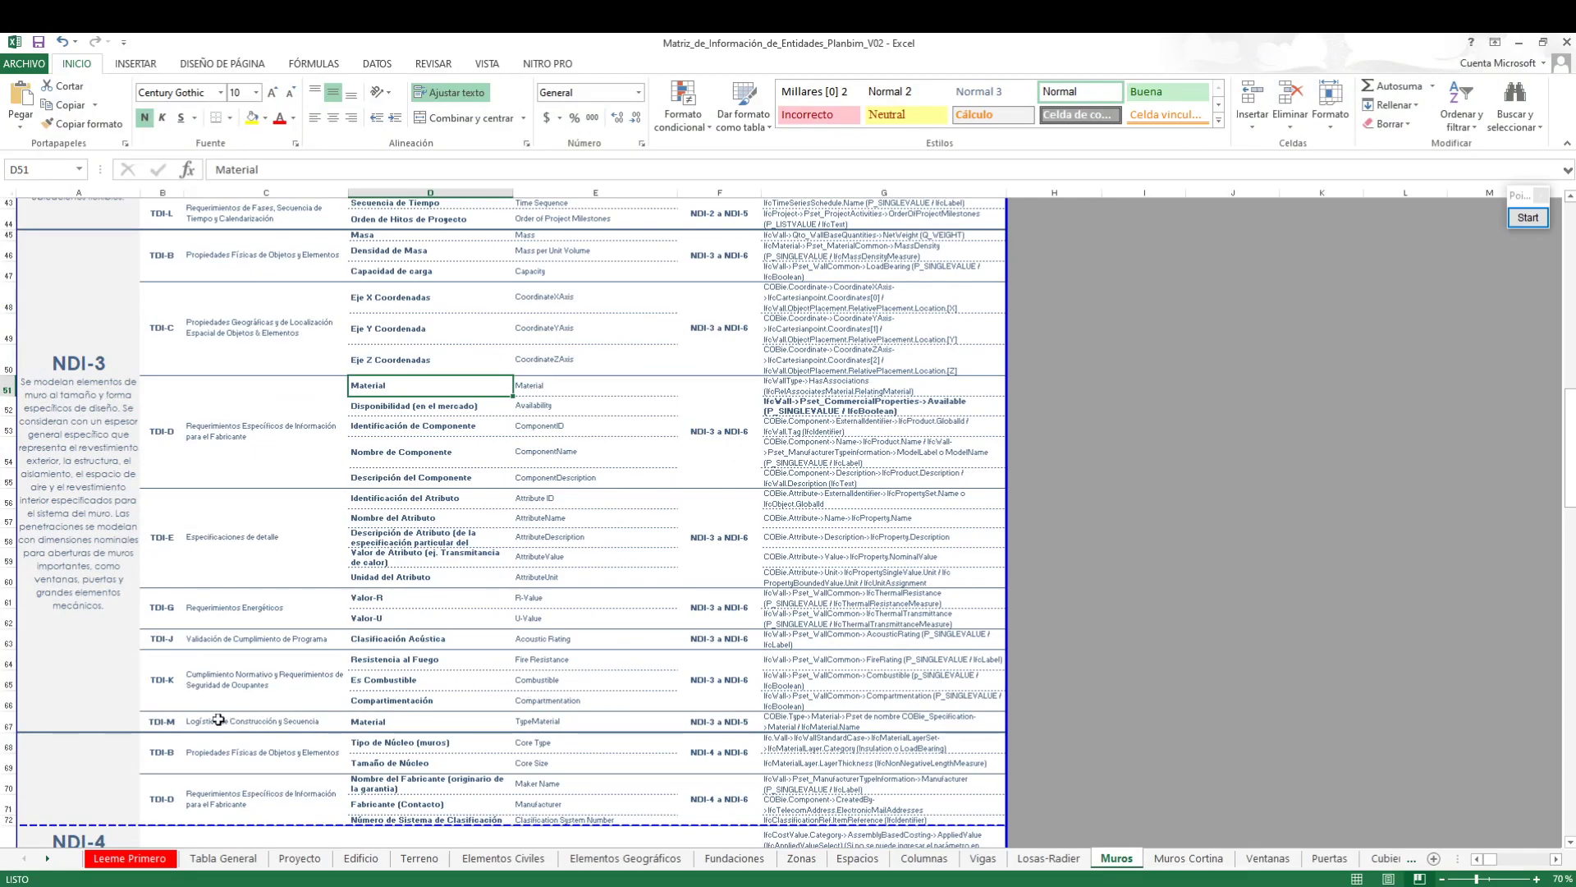
pyautogui.click(238, 683)
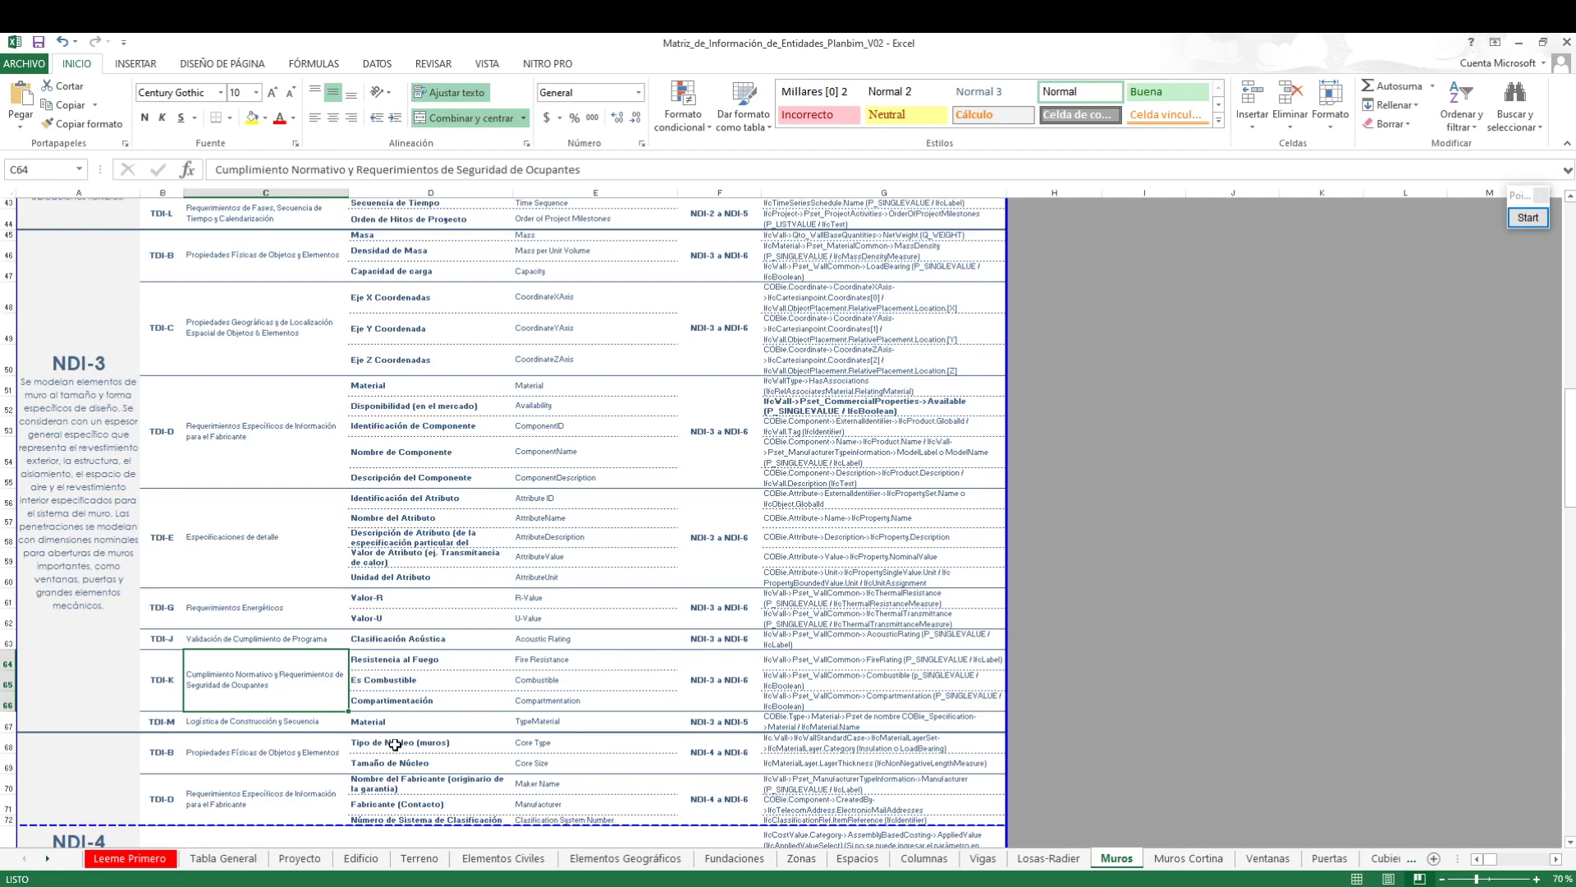
pyautogui.click(420, 659)
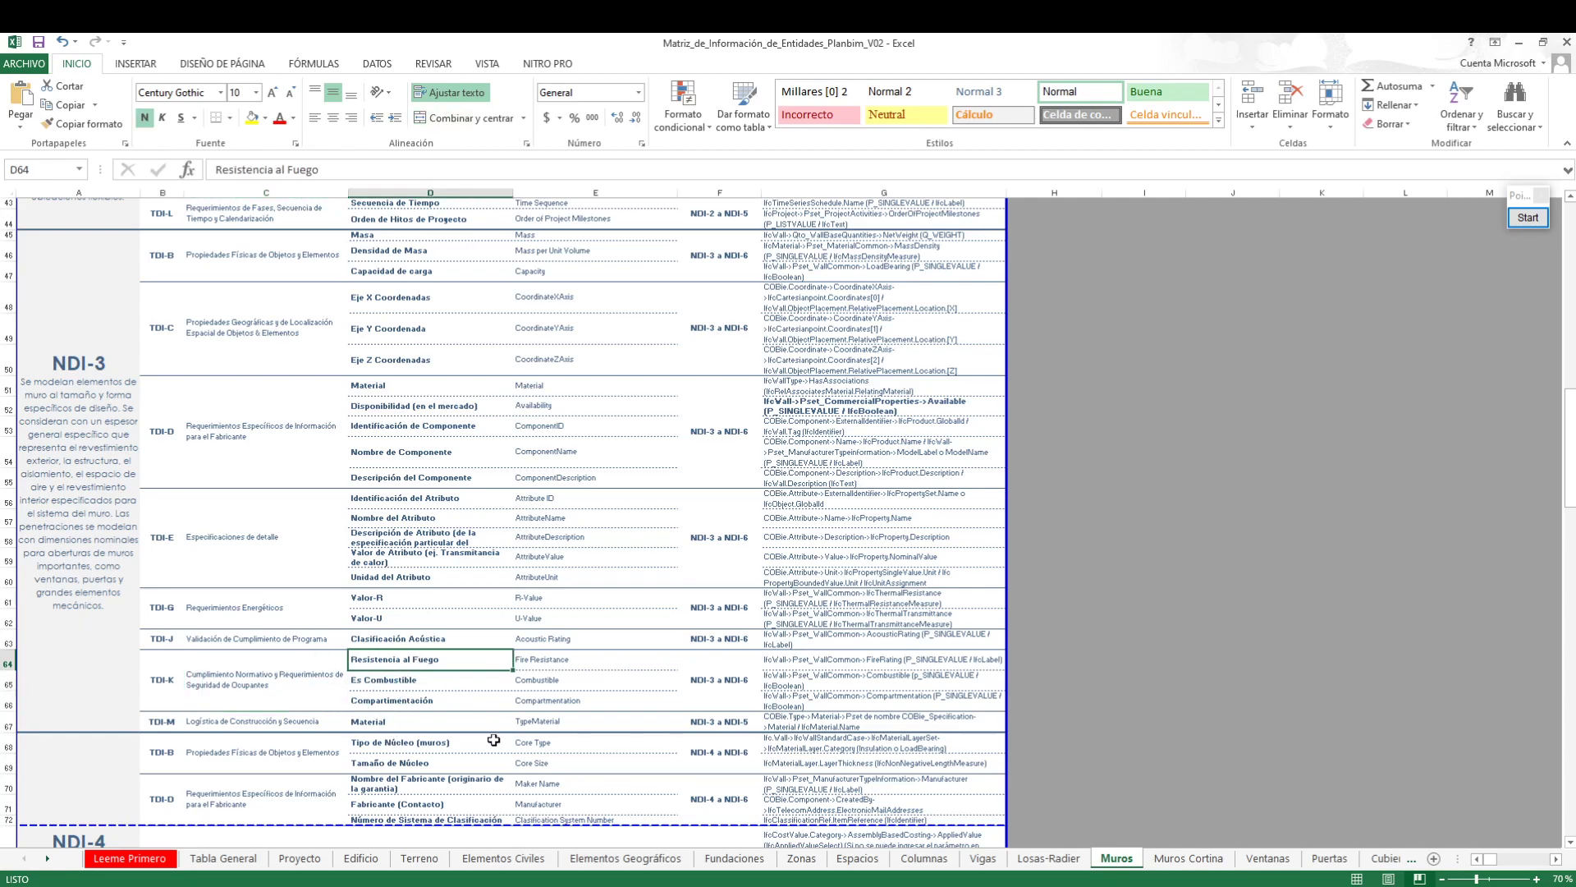
pyautogui.click(412, 682)
pyautogui.click(409, 703)
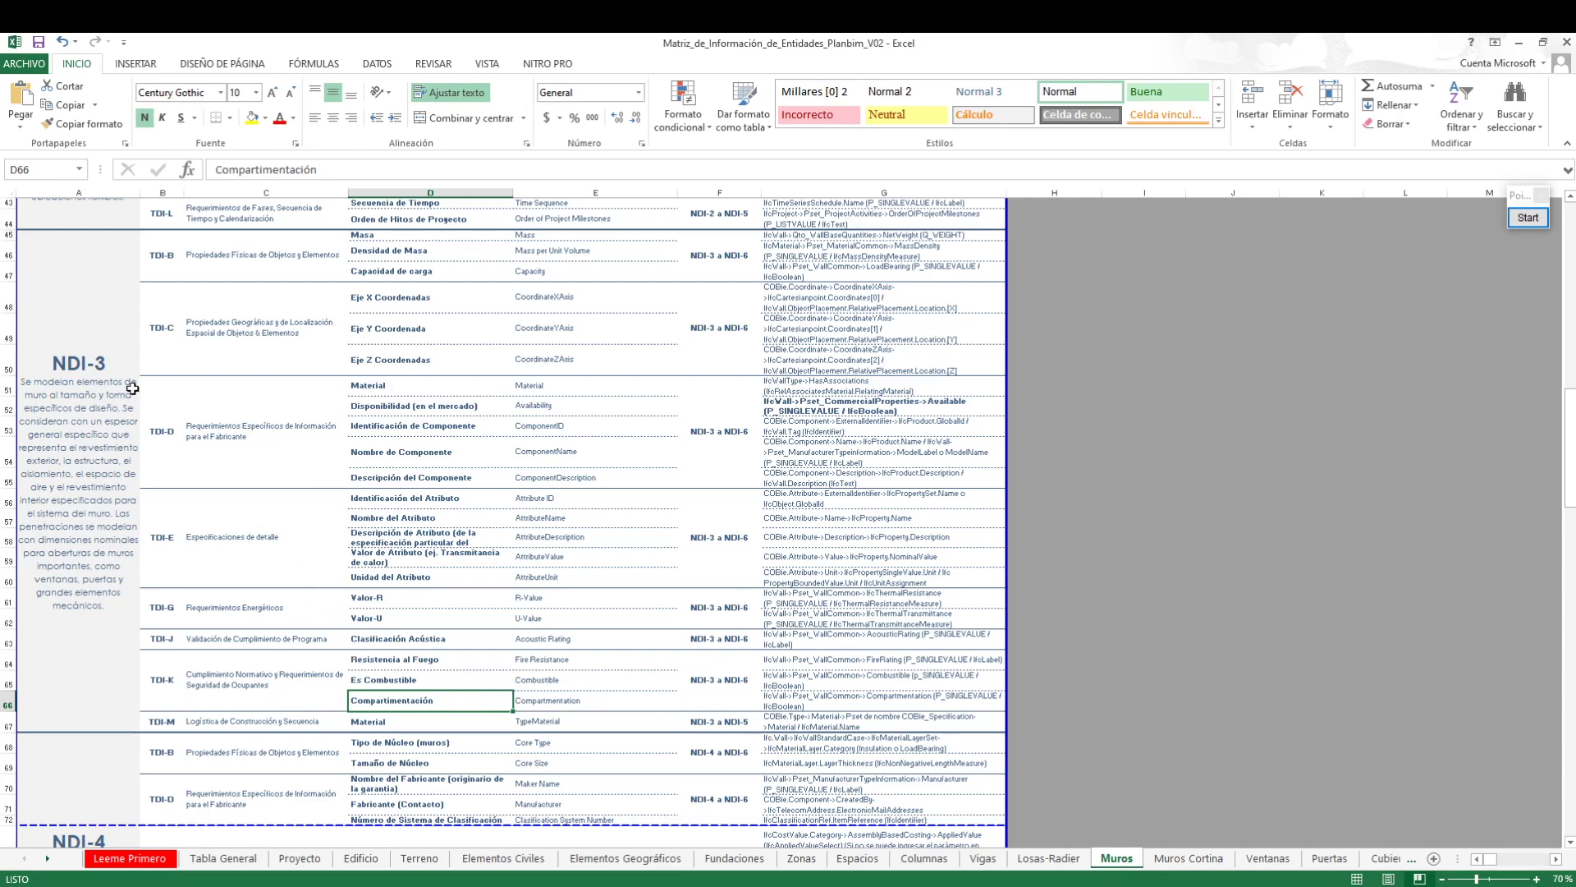
# Review the full NDI-3 block, selecting its TDI-B to TDI-M codes and its parameters from Masa to Material
pyautogui.click(101, 320)
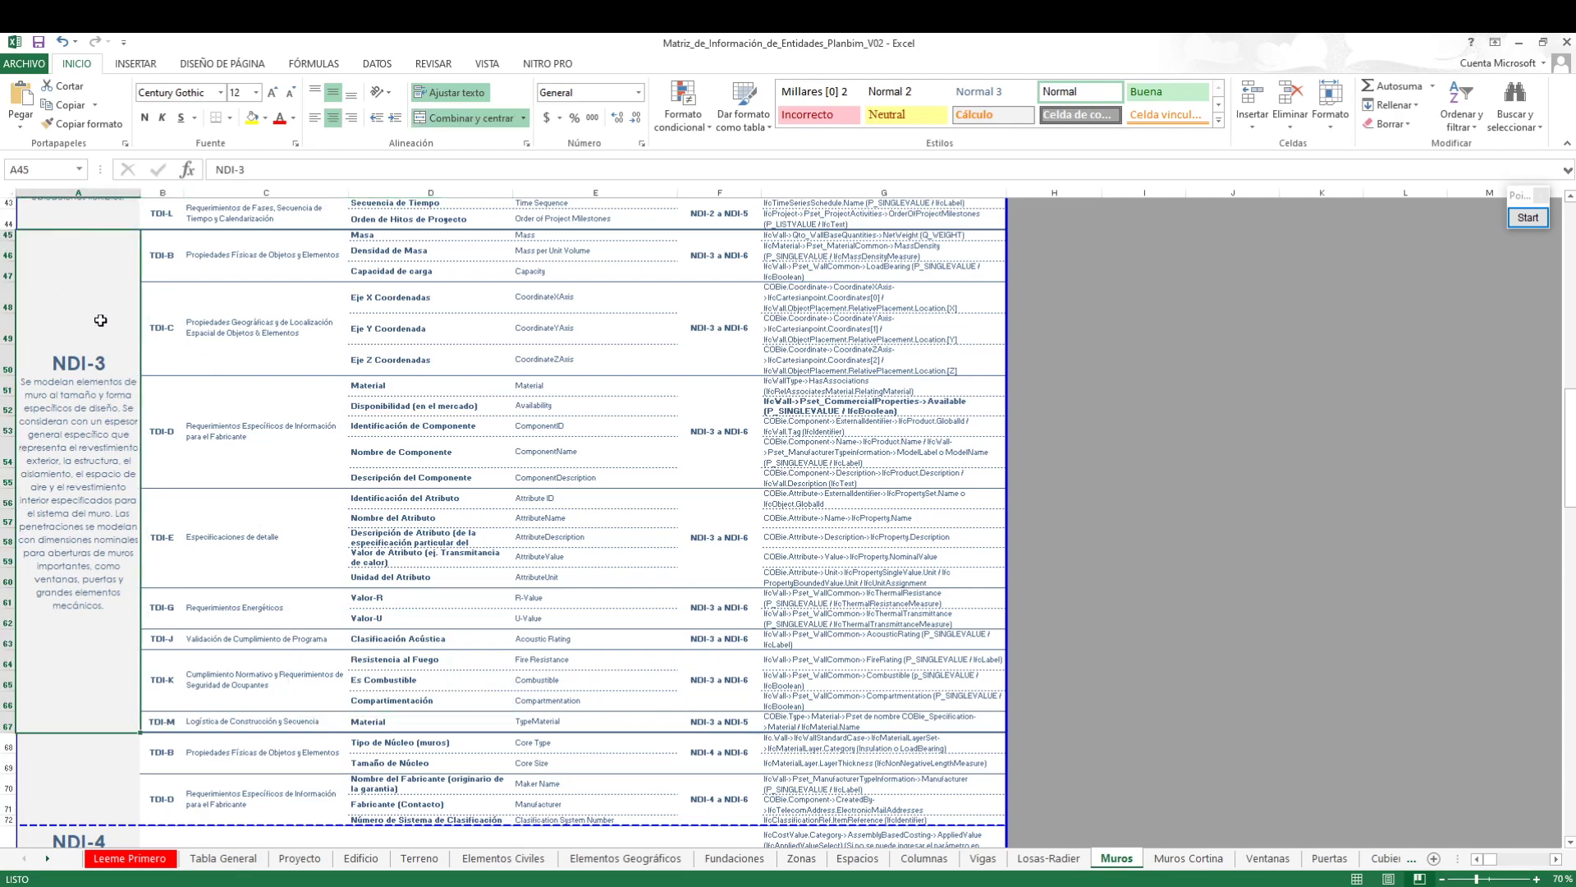
pyautogui.moveTo(442, 234); pyautogui.dragTo(453, 722)
pyautogui.moveTo(171, 256); pyautogui.dragTo(173, 727)
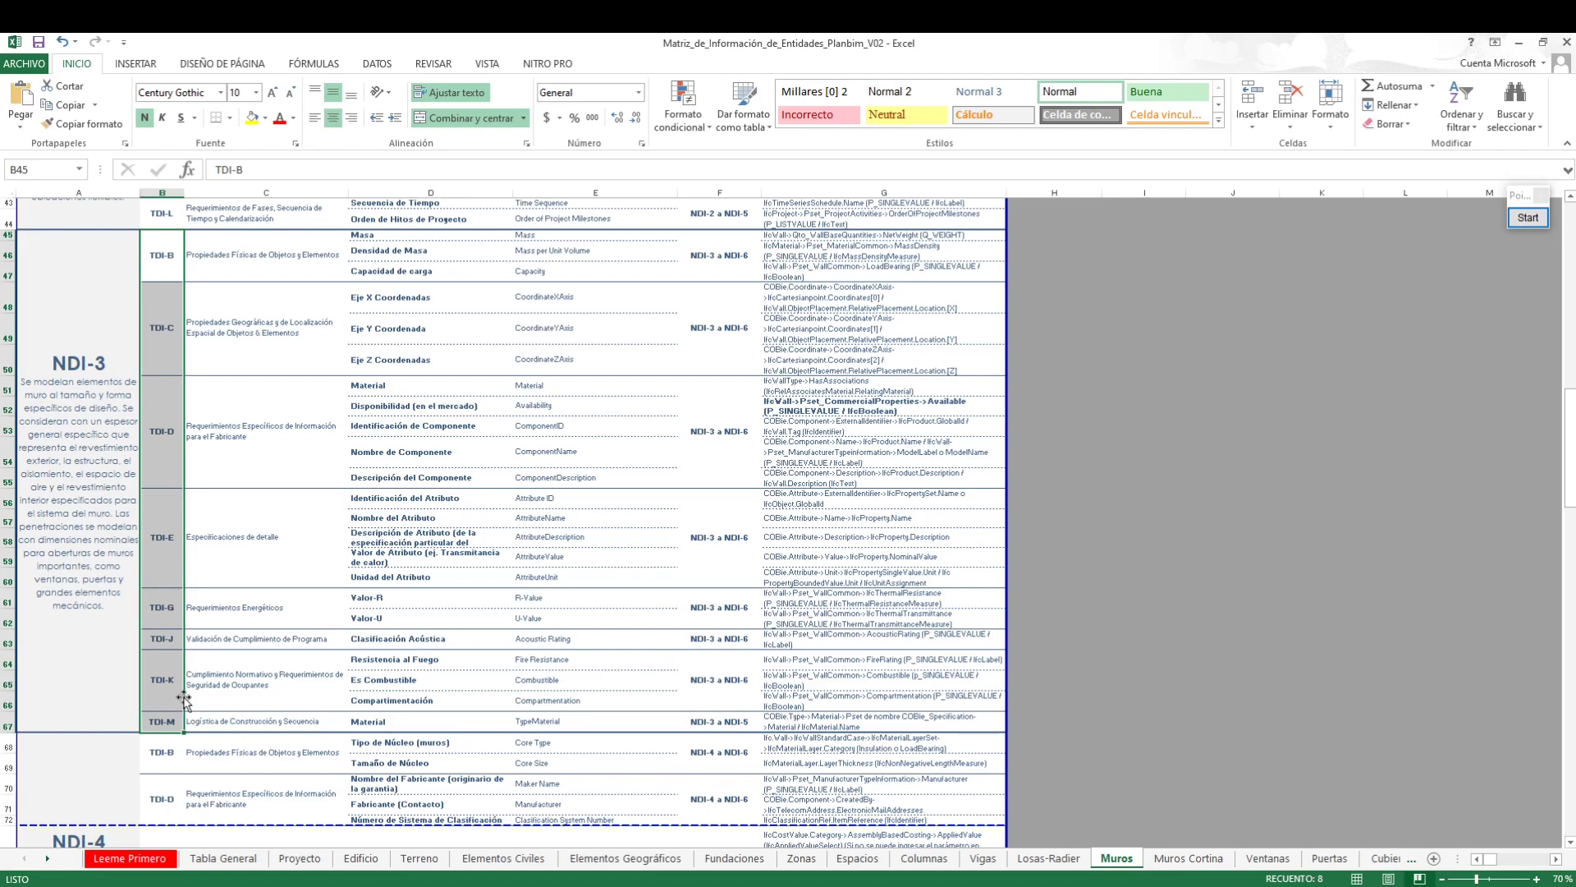
pyautogui.moveTo(371, 236); pyautogui.dragTo(385, 726)
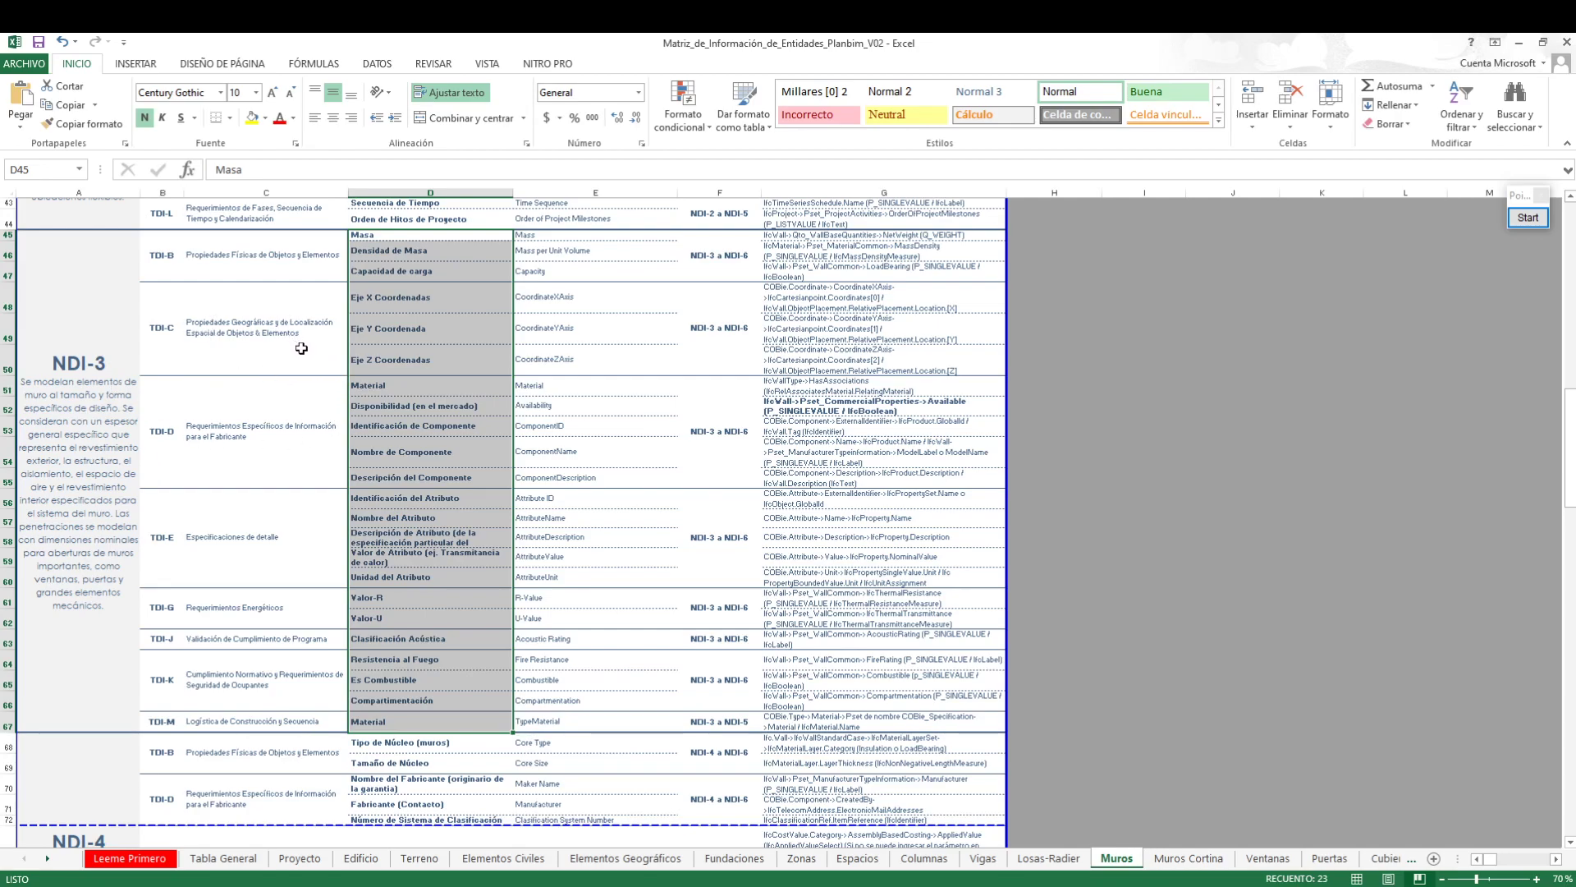
pyautogui.click(435, 236)
pyautogui.moveTo(435, 237); pyautogui.dragTo(439, 393)
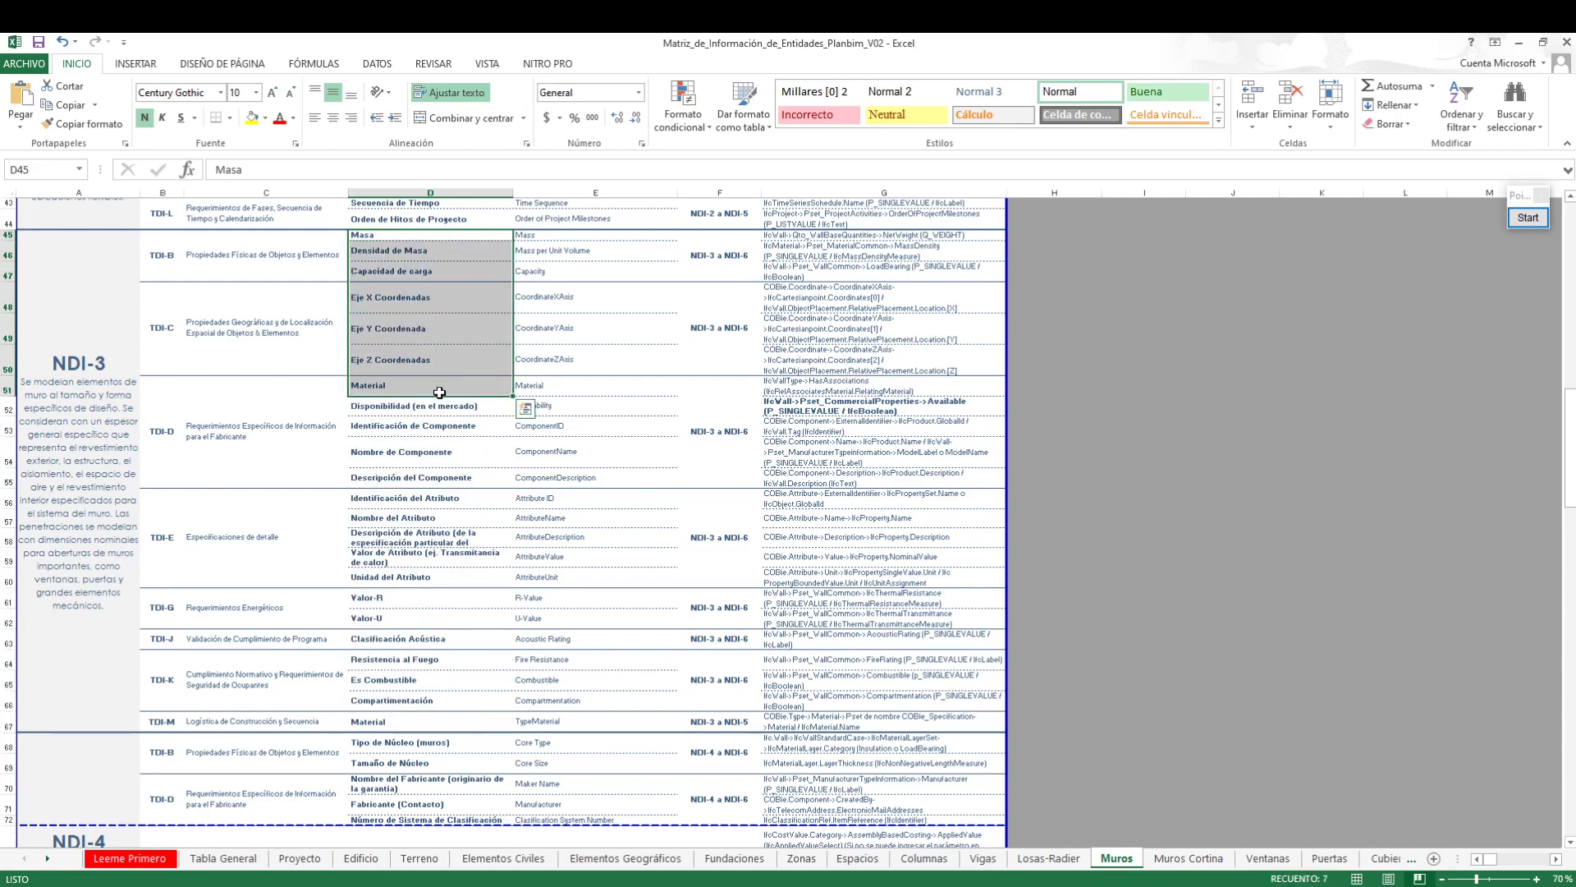
# Select the NDI-3 parameters from Masa to Material, and review the table of TDI by BIM use in the PLANBIM 5.7 PDF
pyautogui.moveTo(373, 238); pyautogui.dragTo(403, 715)
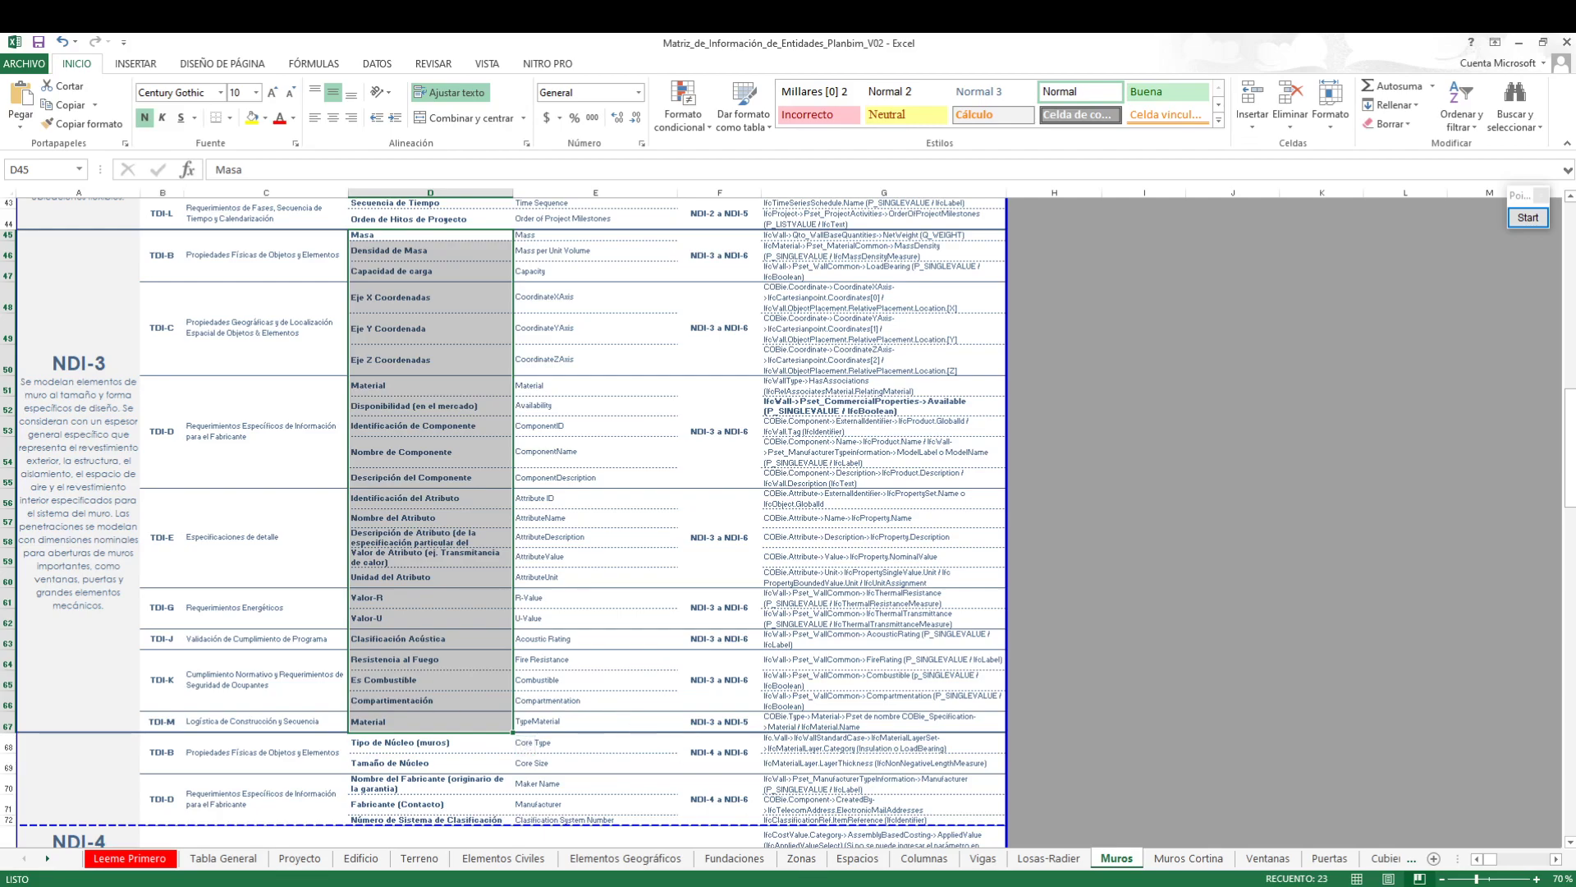
pyautogui.hotkey('alt', 'Tab')
pyautogui.scroll(-20, 859, 454)
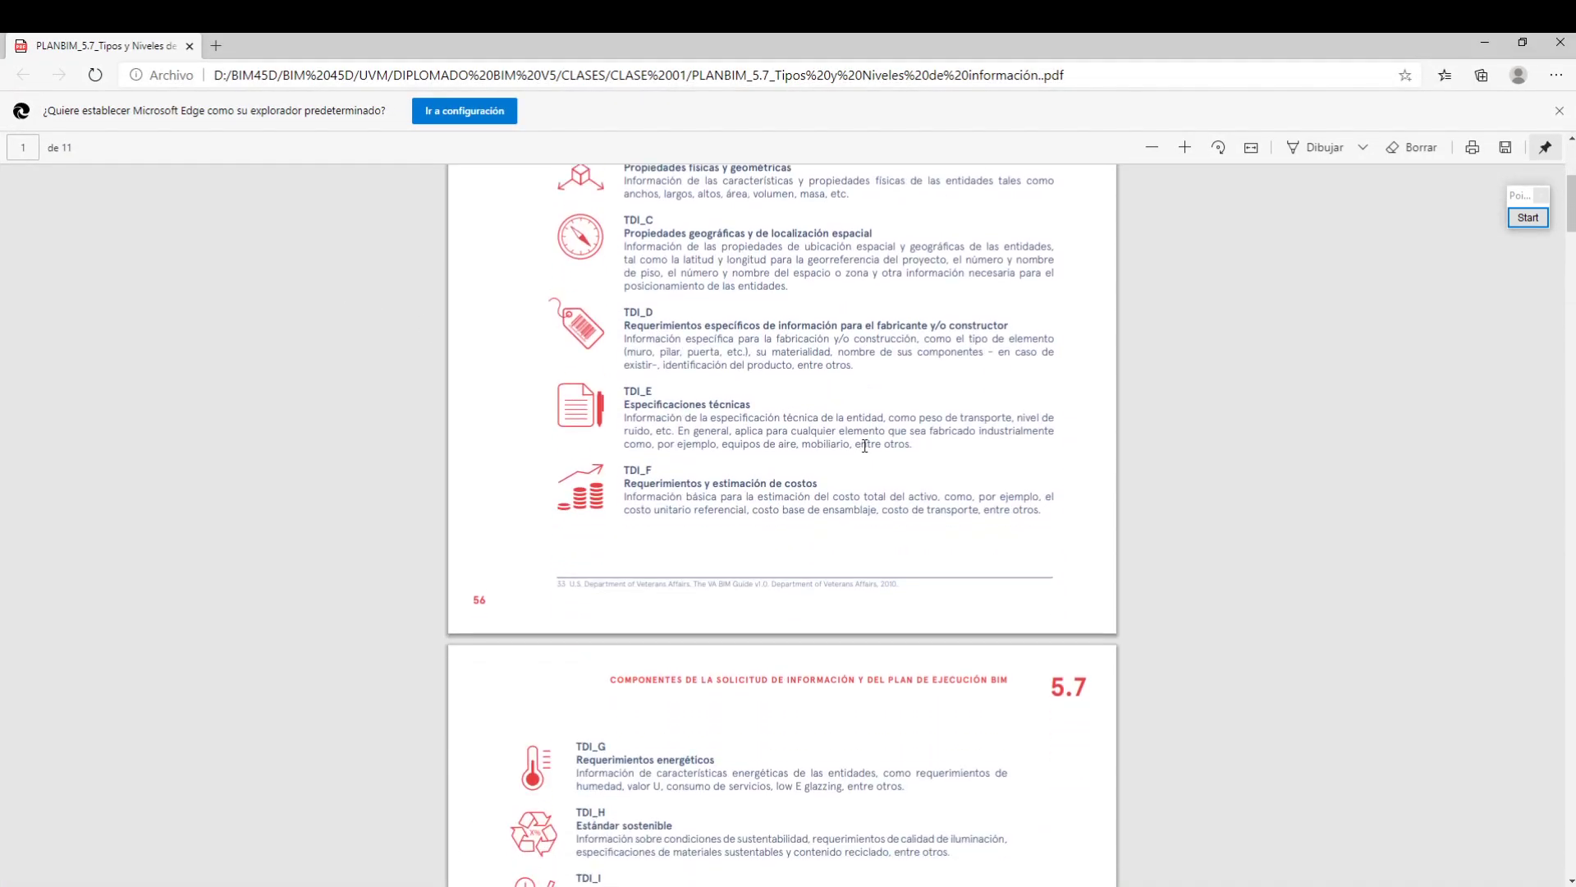
pyautogui.scroll(1, 860, 454)
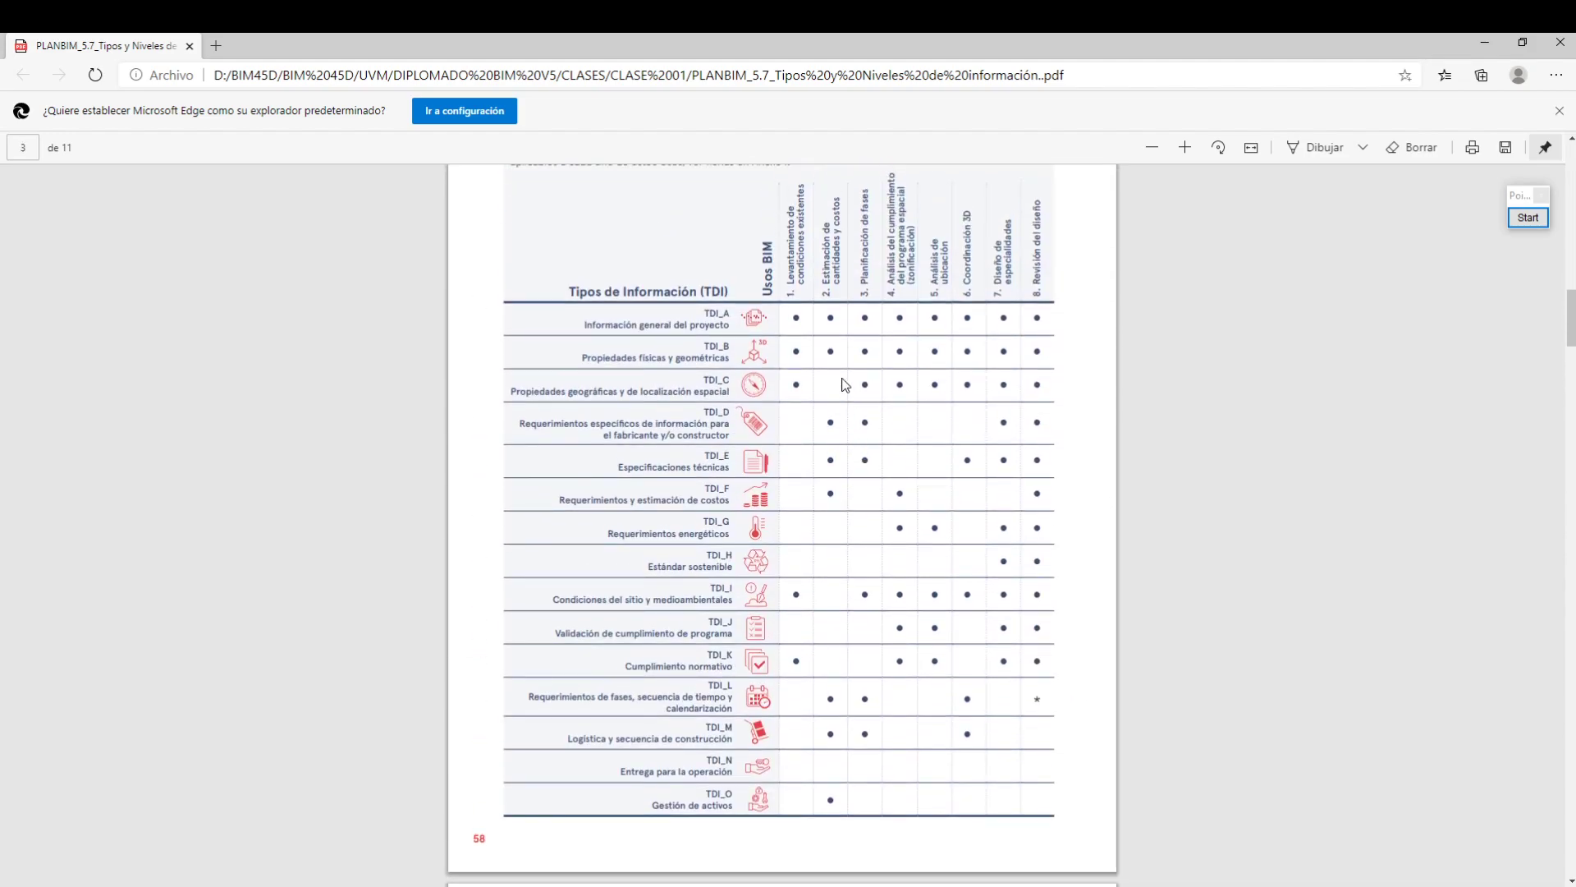
pyautogui.scroll(-15, 916, 414)
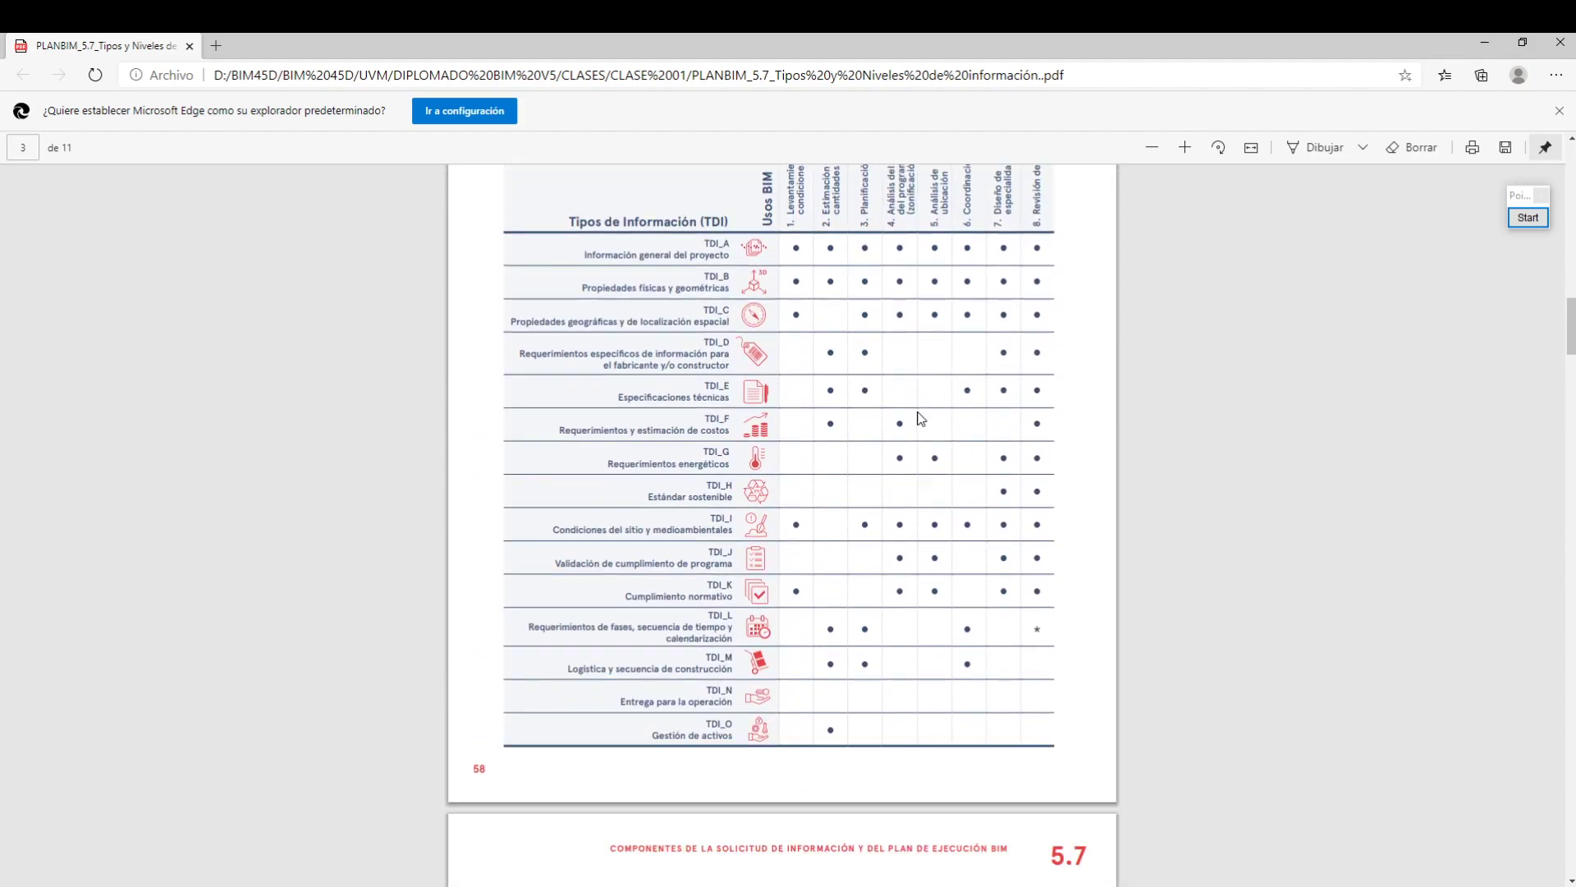
pyautogui.scroll(1, 947, 422)
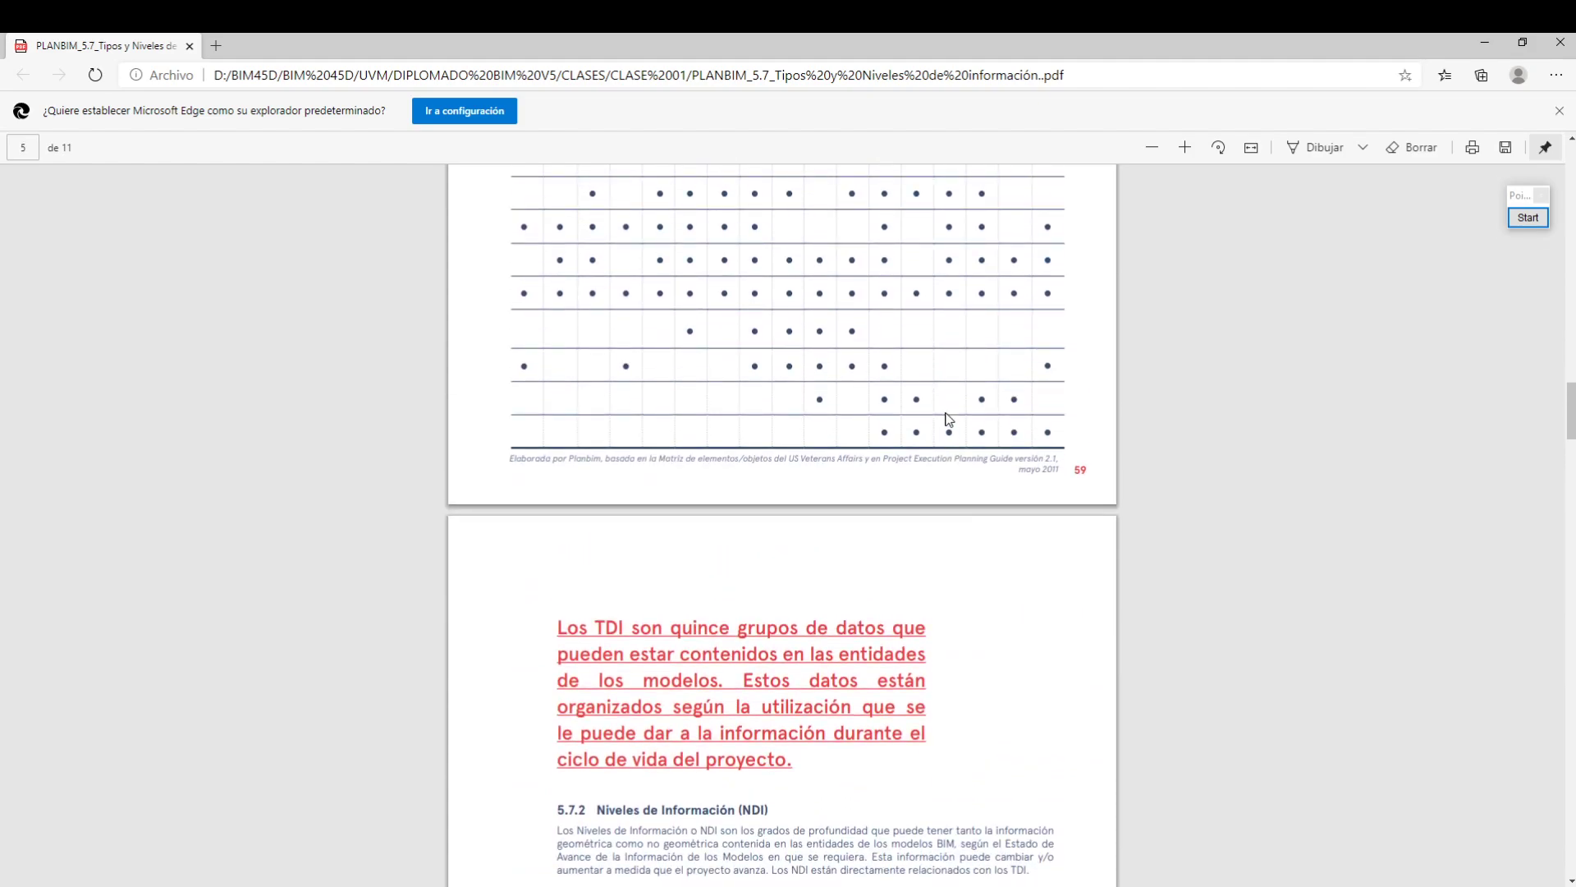
# Review Tabla 09, Niveles de Información por Tipos de Información, from TDI_A through TDI_O
pyautogui.scroll(-10, 948, 419)
pyautogui.scroll(-8, 947, 412)
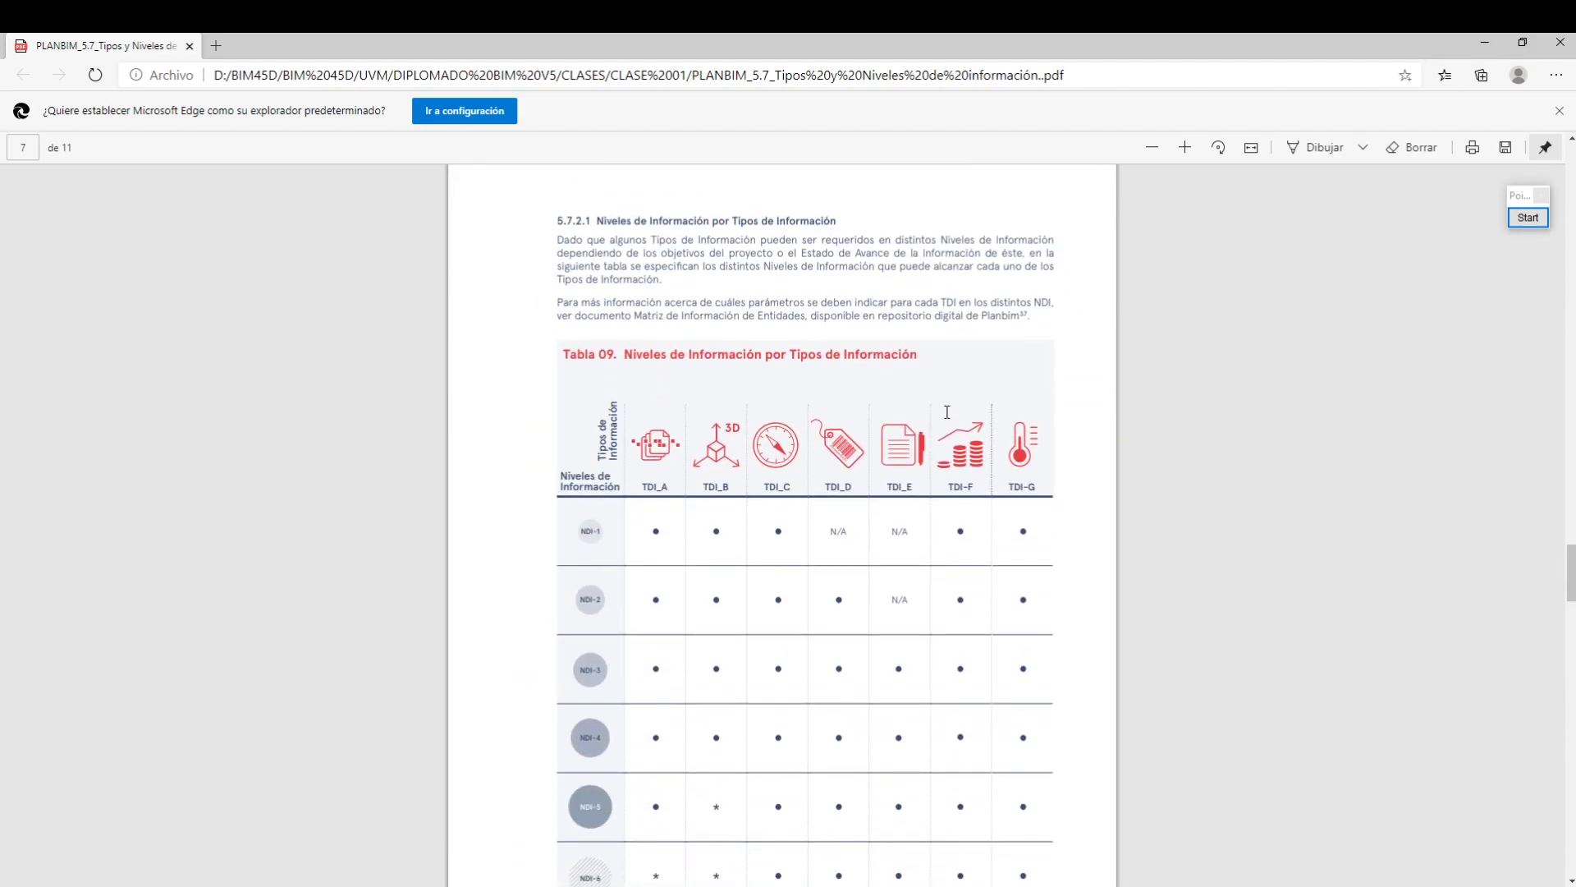
pyautogui.scroll(-4, 794, 362)
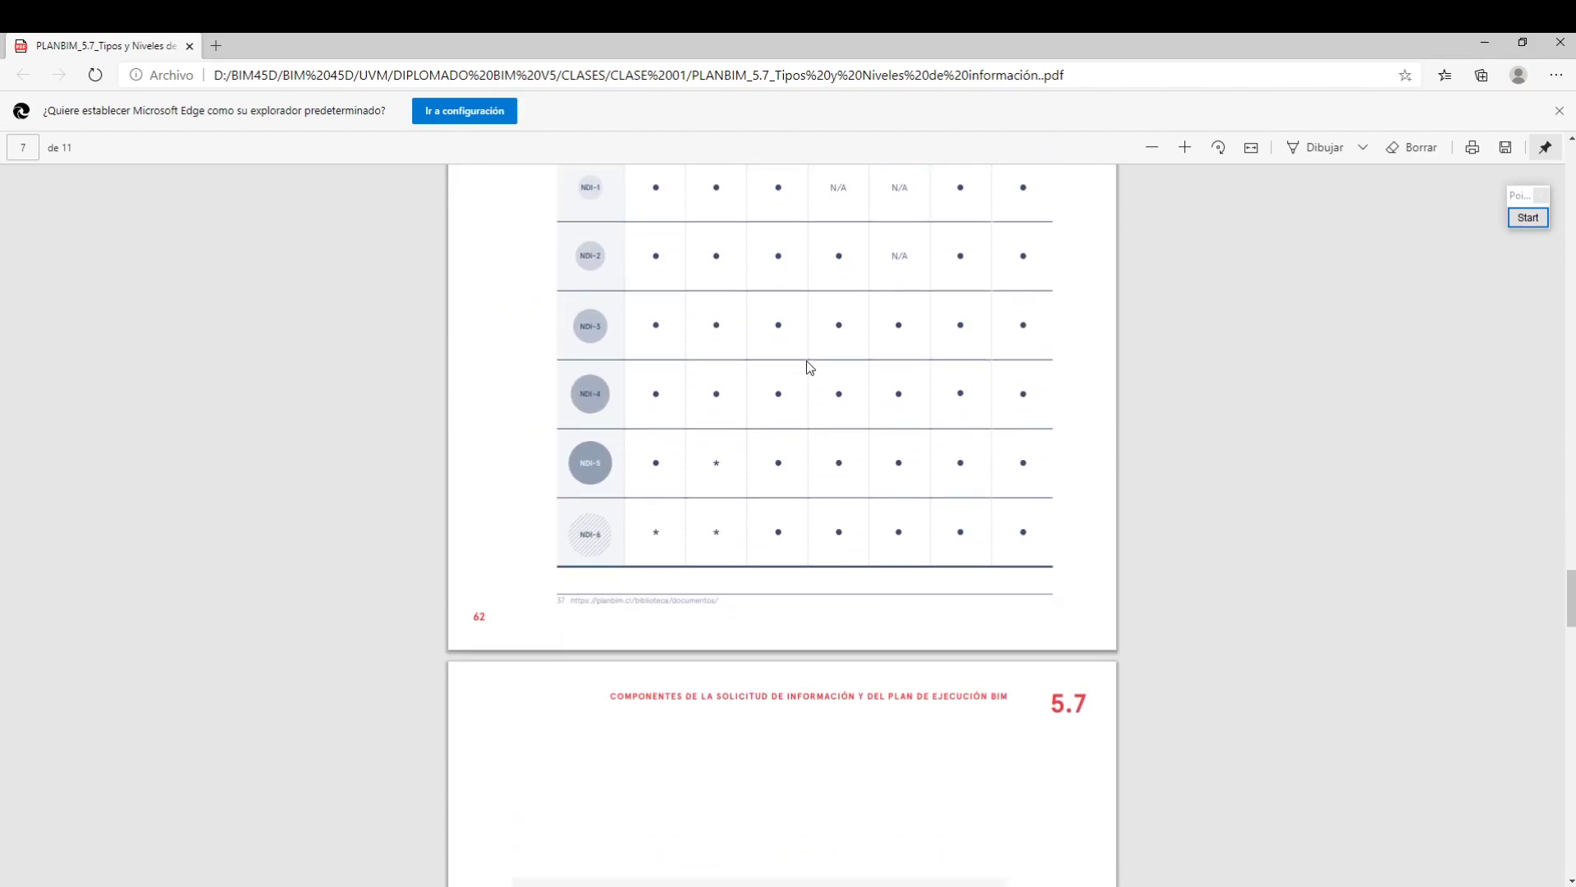
pyautogui.scroll(3, 647, 369)
pyautogui.scroll(-15, 871, 362)
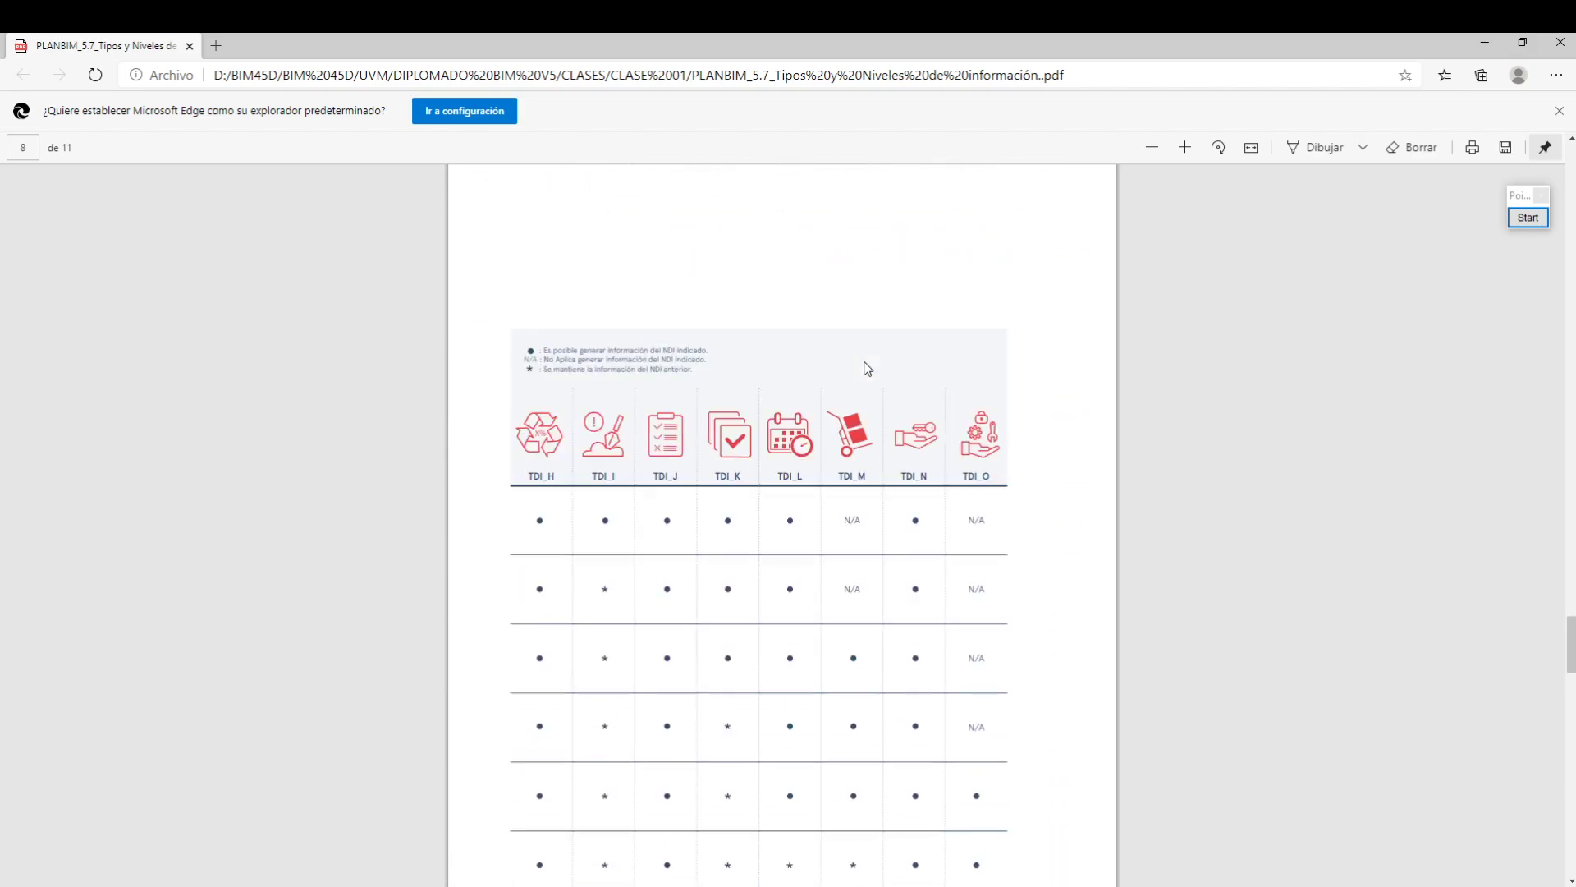
pyautogui.scroll(-2, 585, 467)
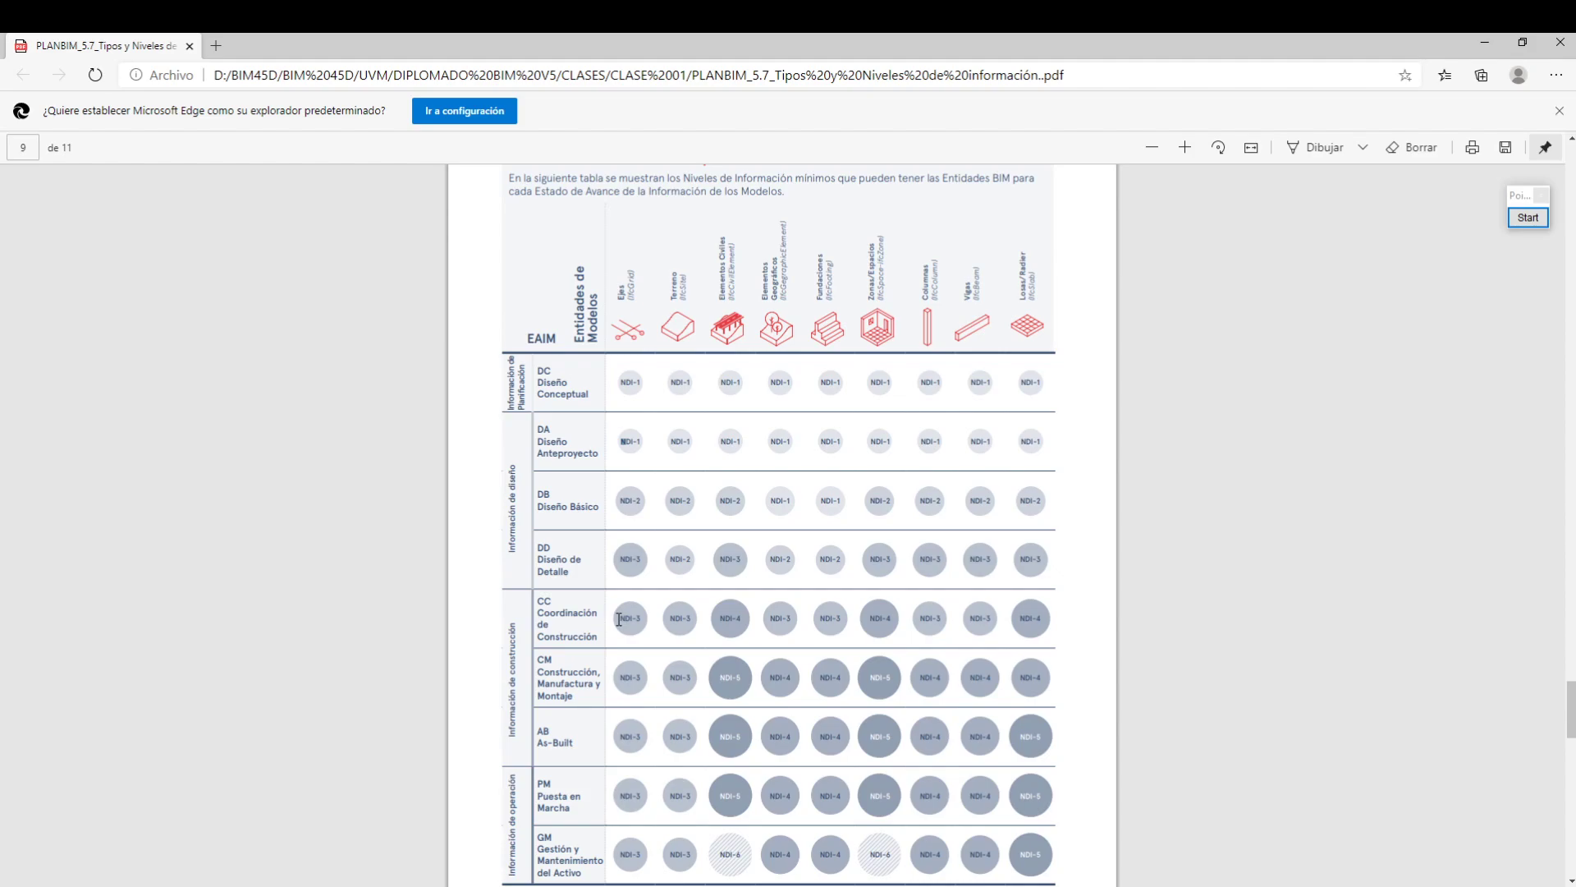
# Examine the Coordinación de Construcción row in the table of information levels per model entity, continuing to the Muros column
pyautogui.moveTo(618, 619); pyautogui.dragTo(1091, 629)
pyautogui.click(912, 598)
pyautogui.scroll(-8, 804, 614)
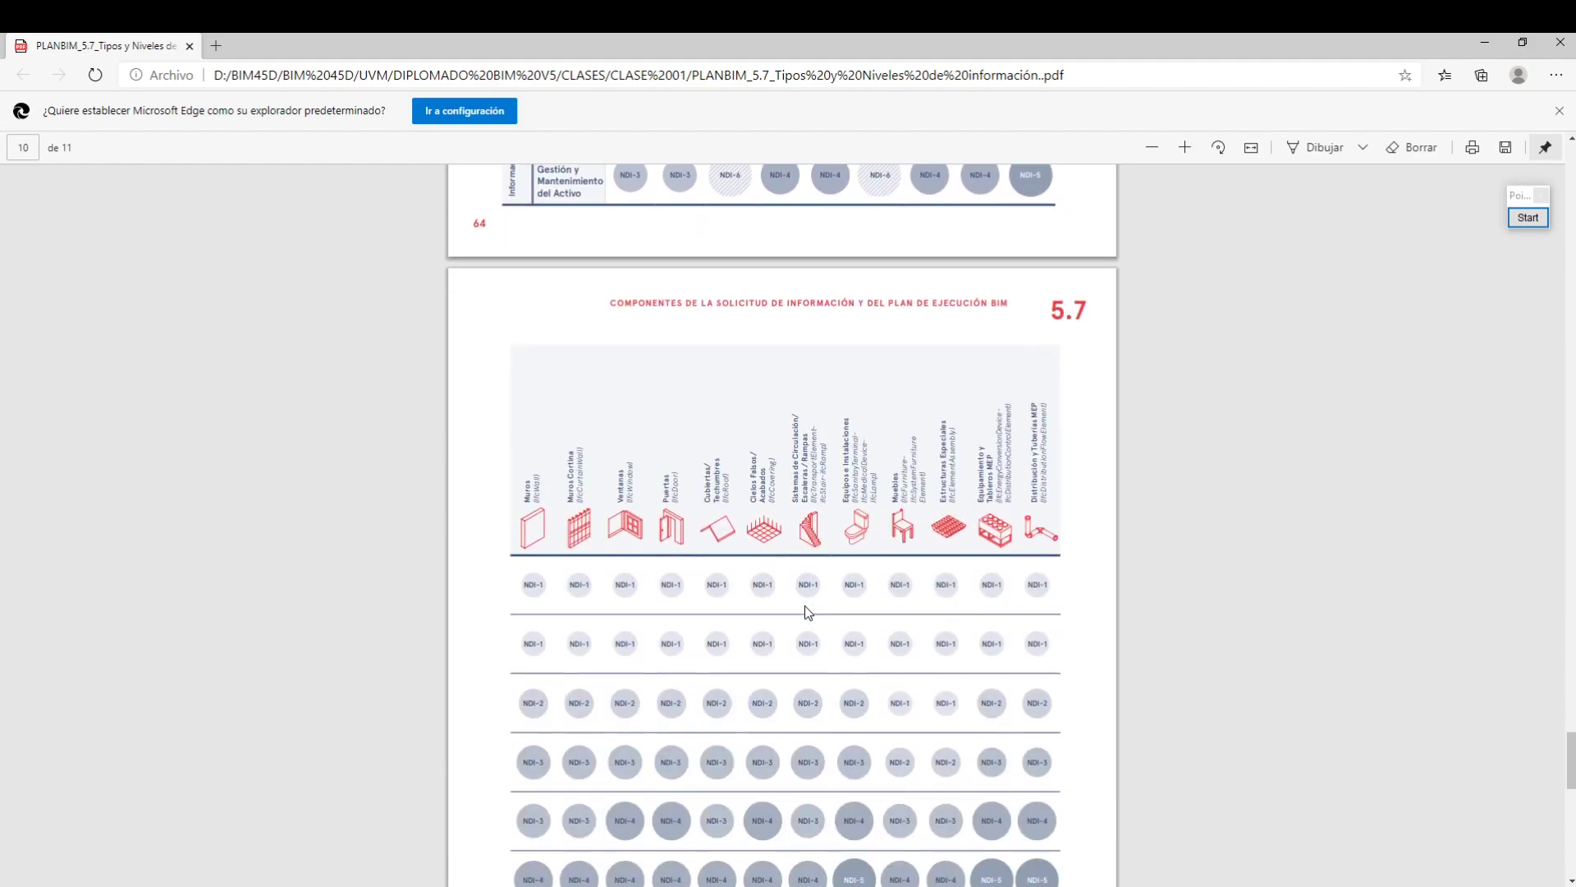
pyautogui.scroll(5, 702, 770)
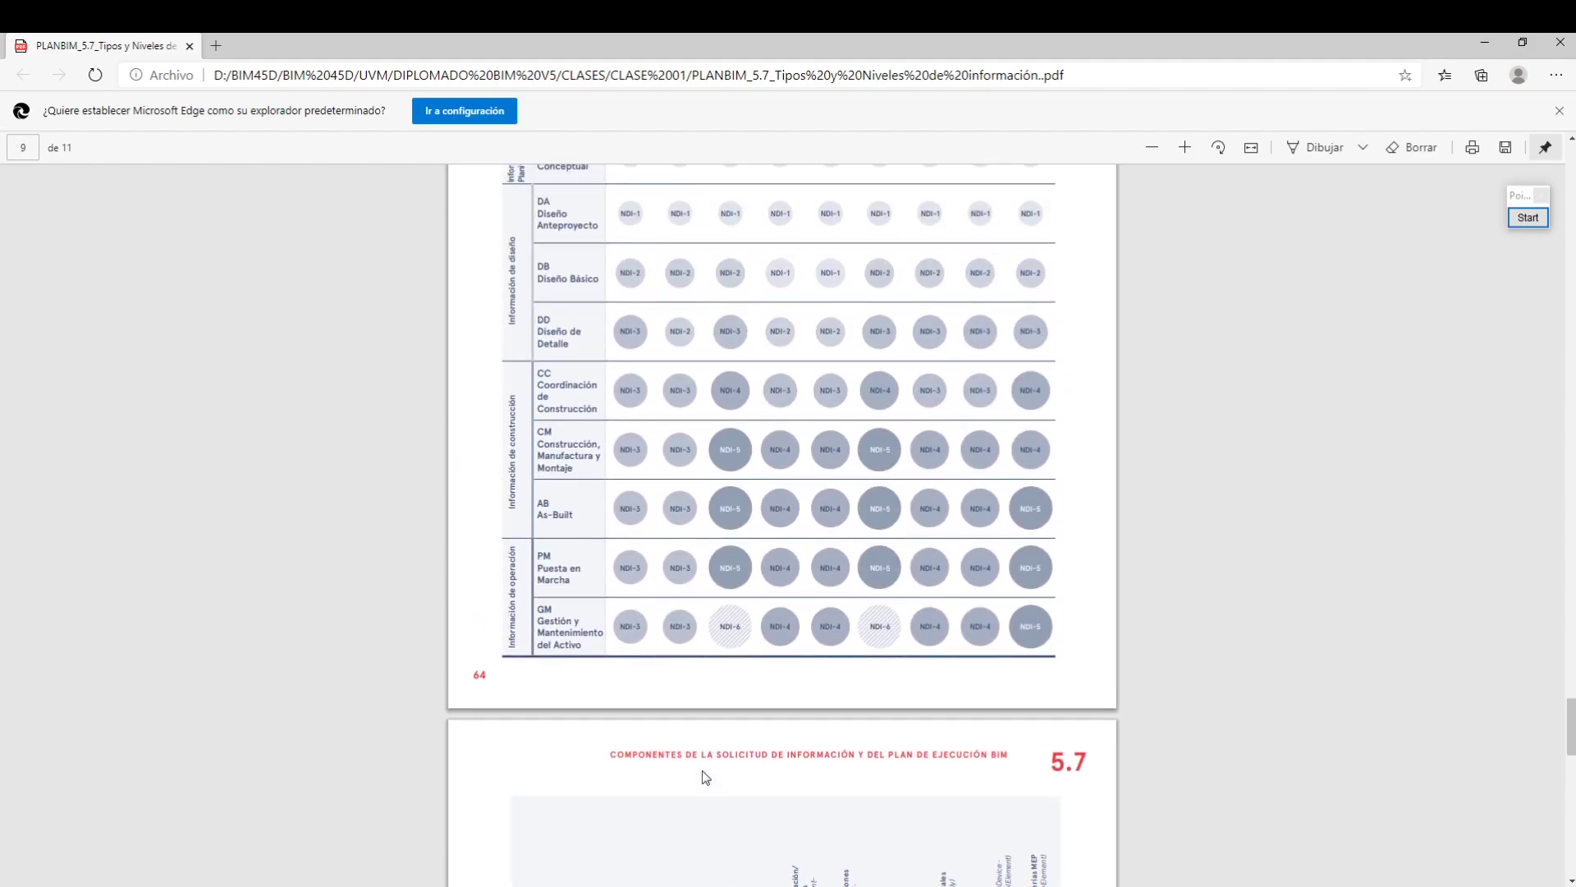
pyautogui.scroll(-5, 701, 770)
pyautogui.scroll(-2, 702, 772)
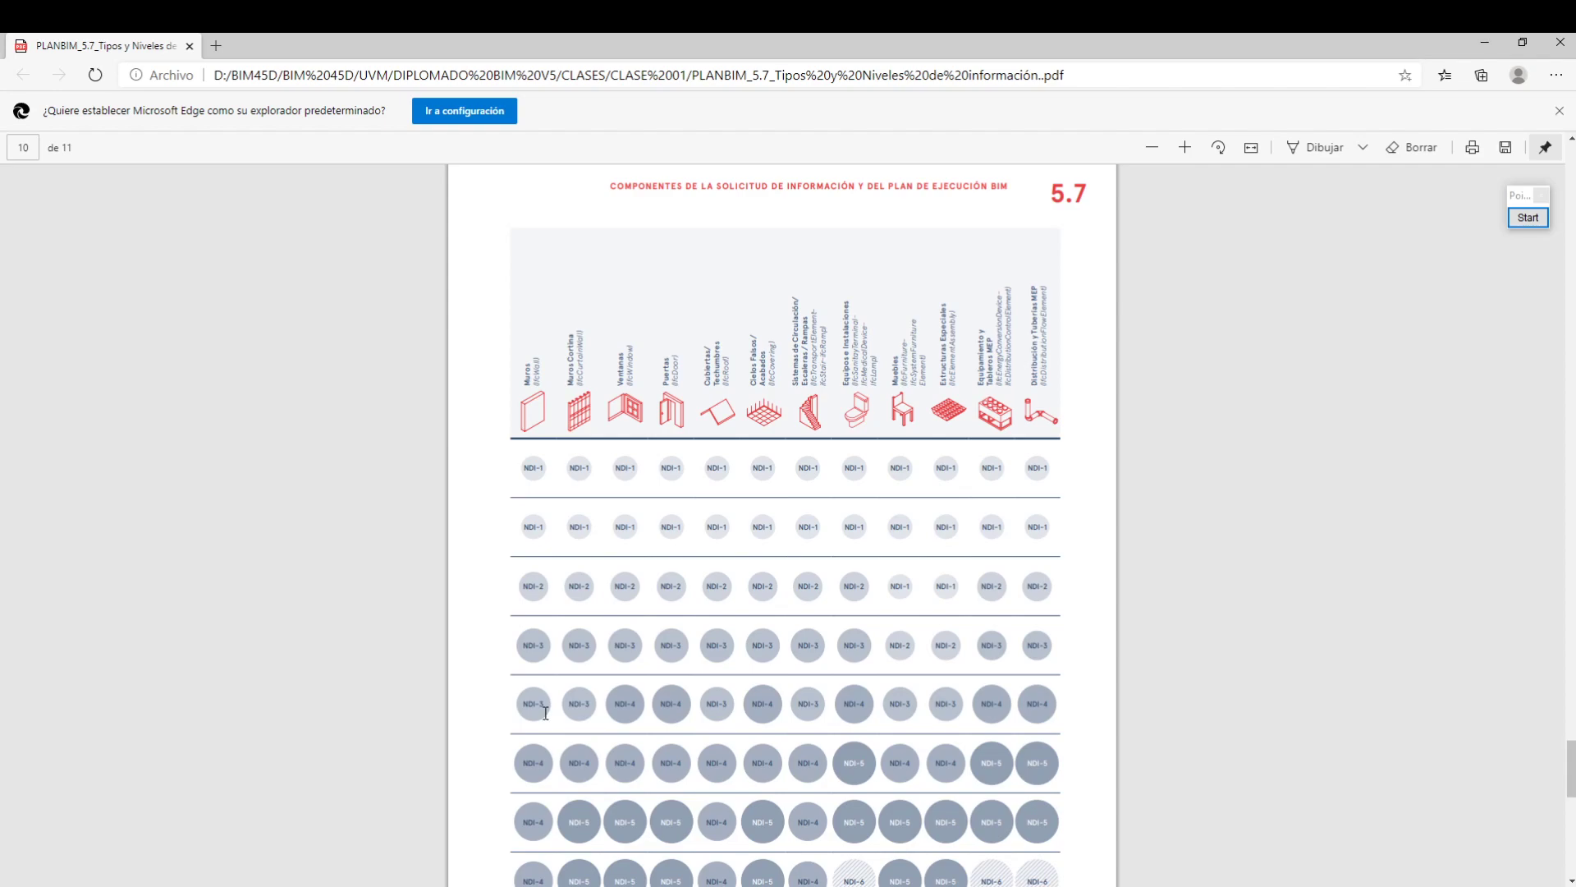
# Switch back to the Excel matrix and review the NDI-3 wall parameters, reselecting those from Masa to Material
pyautogui.hotkey('alt', 'Tab')
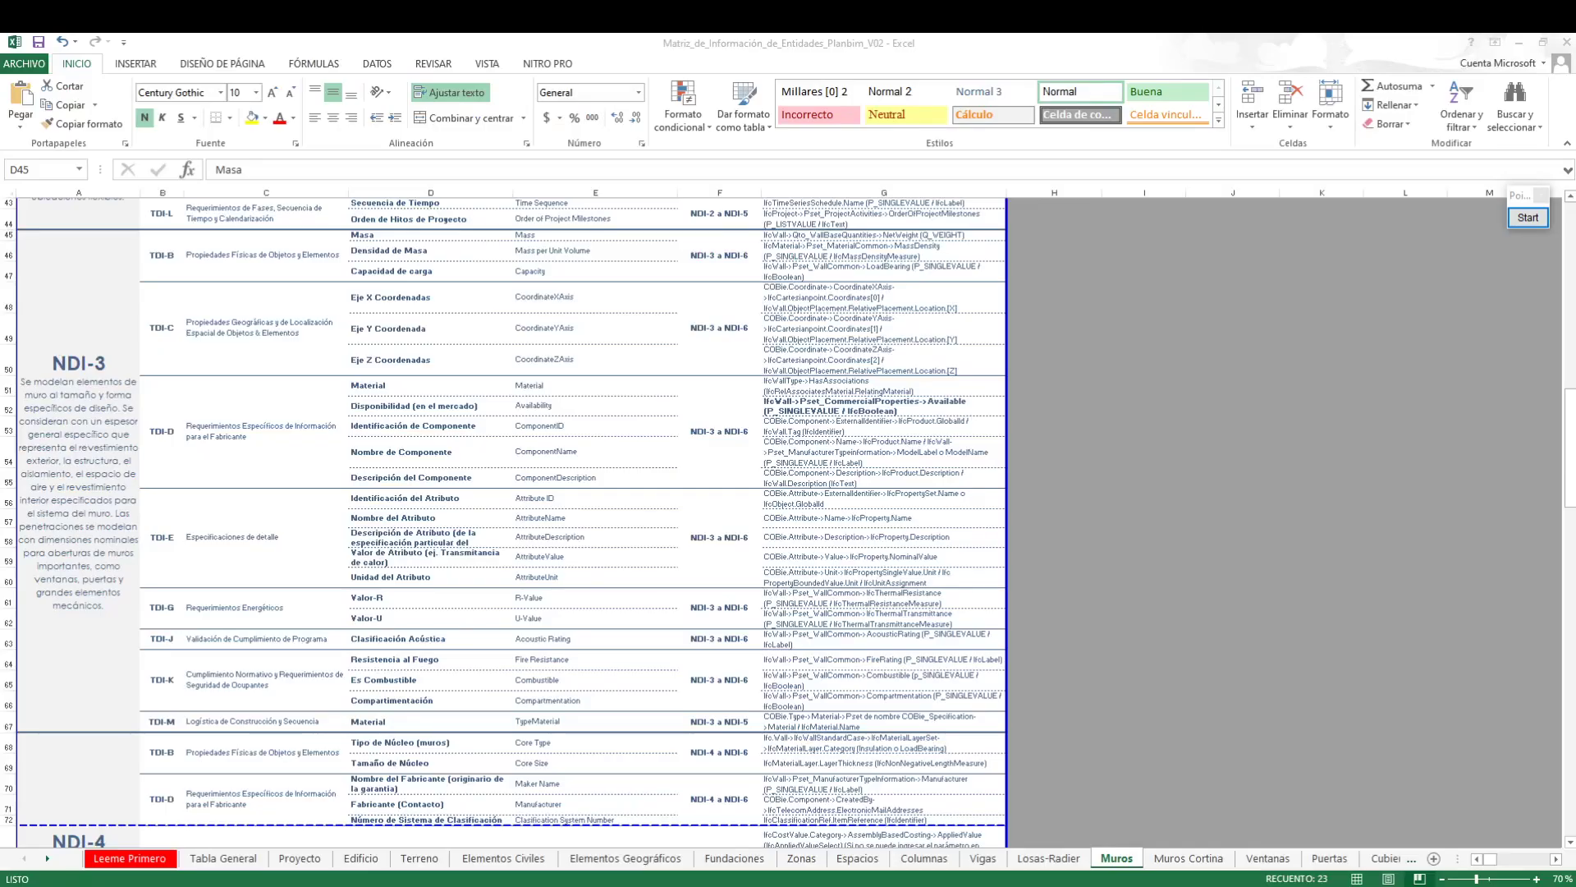
pyautogui.scroll(-2, 656, 465)
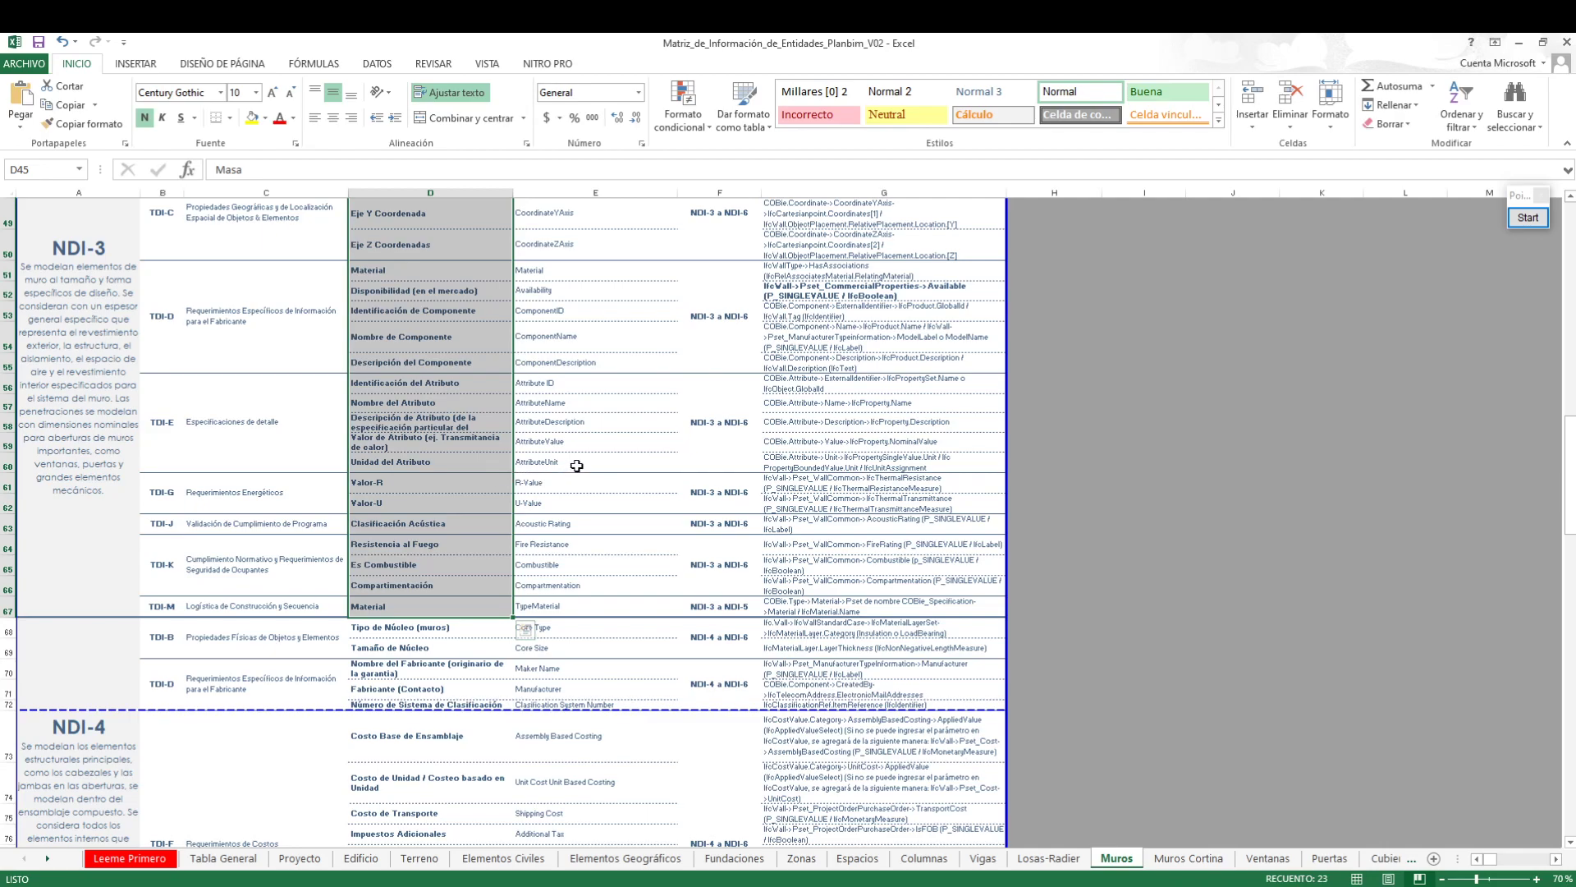
pyautogui.scroll(2, 476, 498)
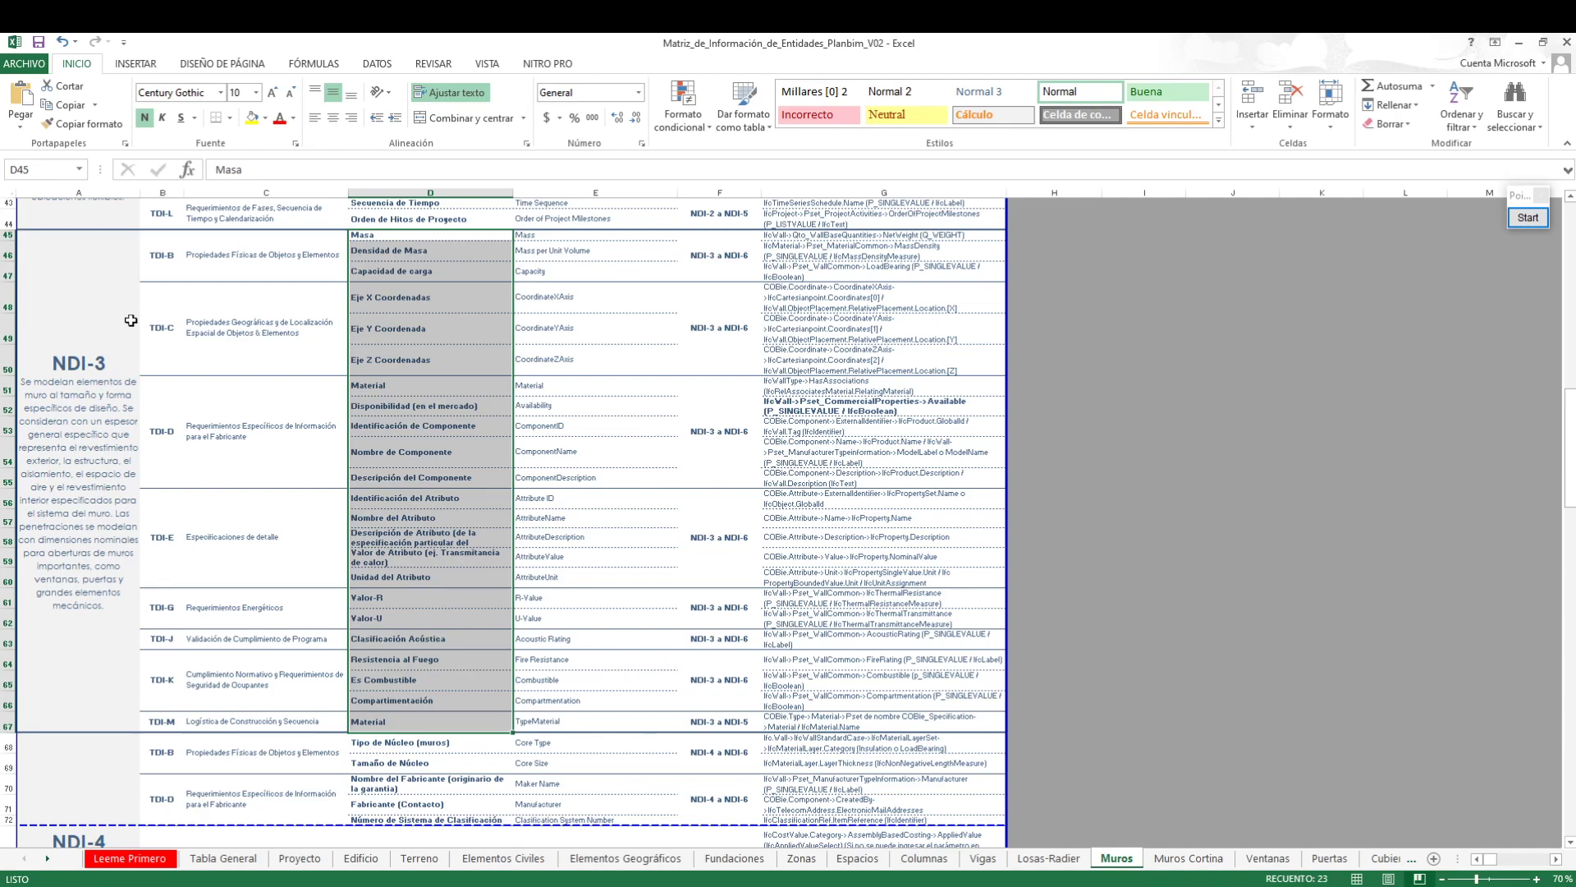
pyautogui.moveTo(409, 236); pyautogui.dragTo(422, 721)
pyautogui.scroll(-3, 479, 618)
pyautogui.scroll(3, 432, 644)
# Switch to Revit and open the layer structure of the wall type Muro HA e=30cm for editing
pyautogui.click(1520, 49)
pyautogui.scroll(-2, 1052, 520)
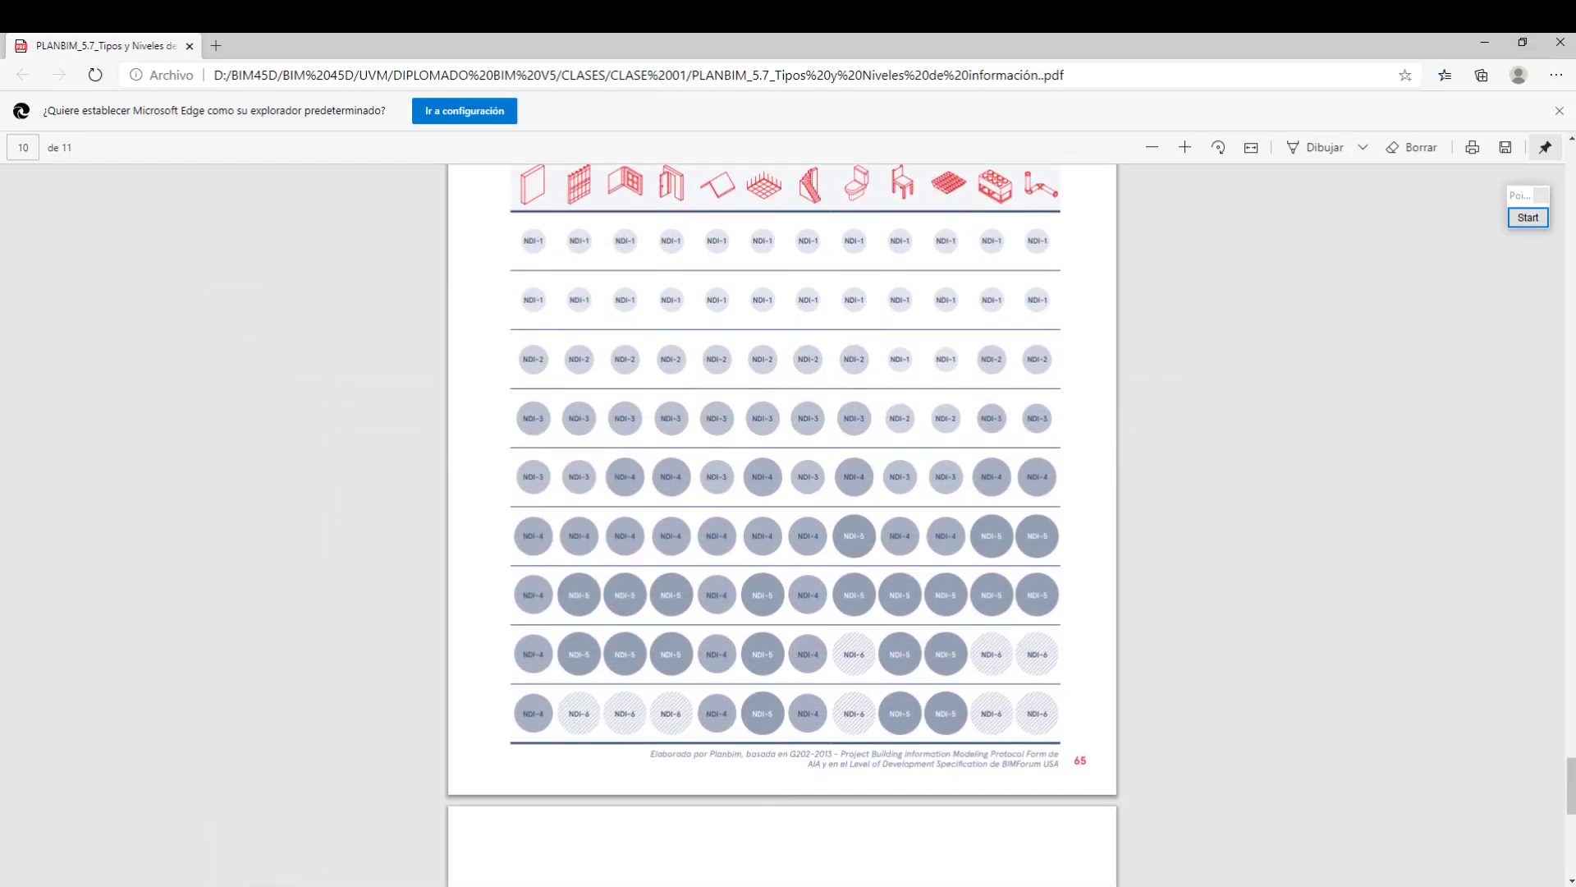
pyautogui.click(745, 846)
pyautogui.moveTo(1040, 219); pyautogui.dragTo(882, 211)
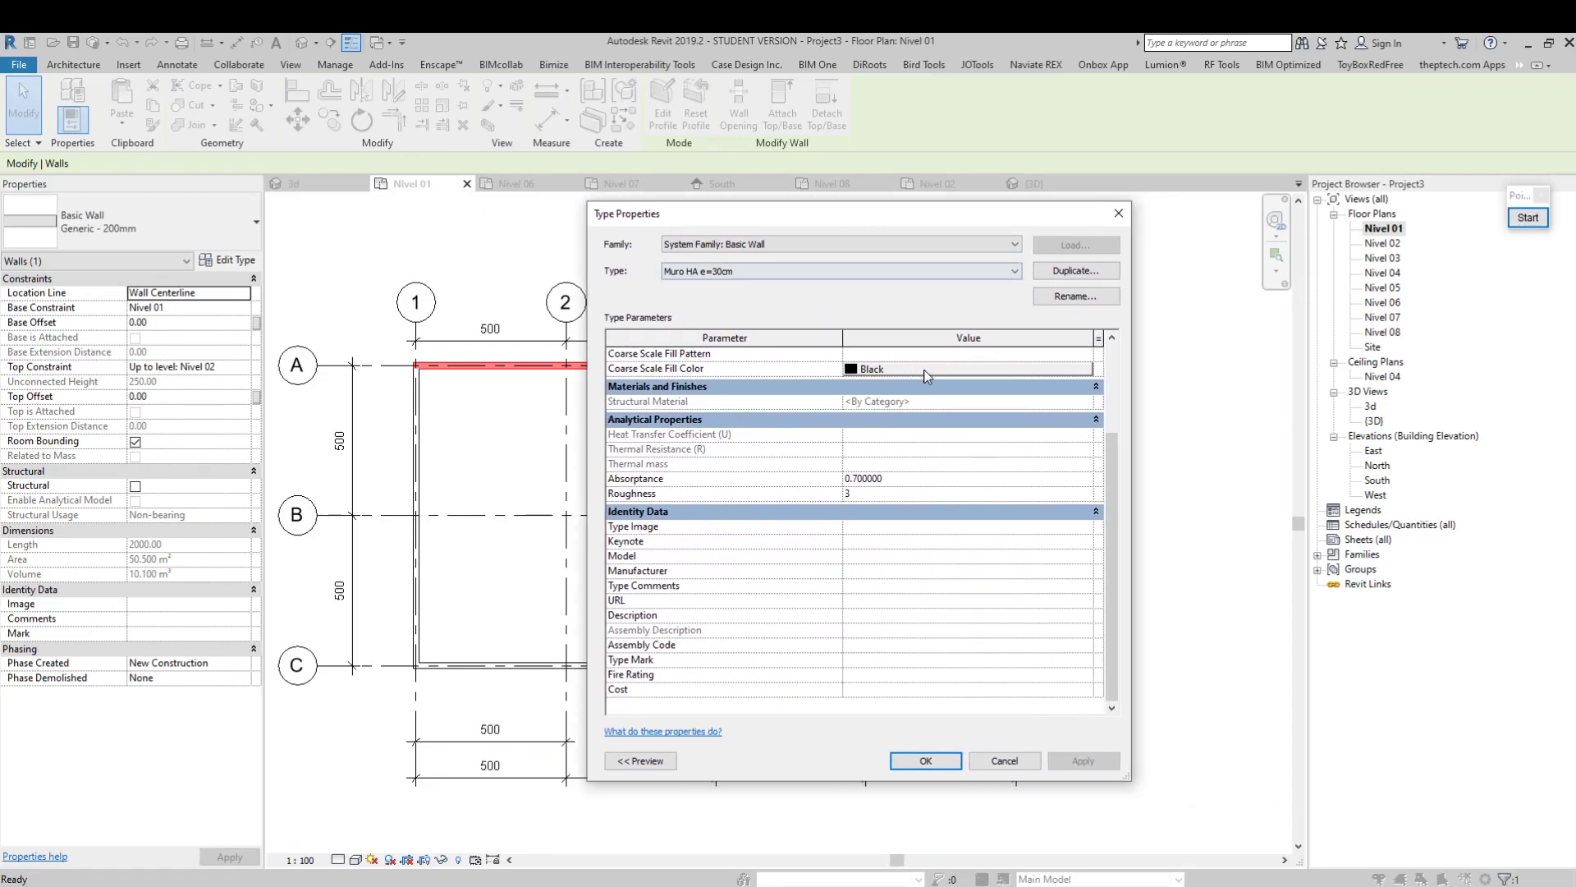
pyautogui.moveTo(1117, 461); pyautogui.dragTo(1111, 376)
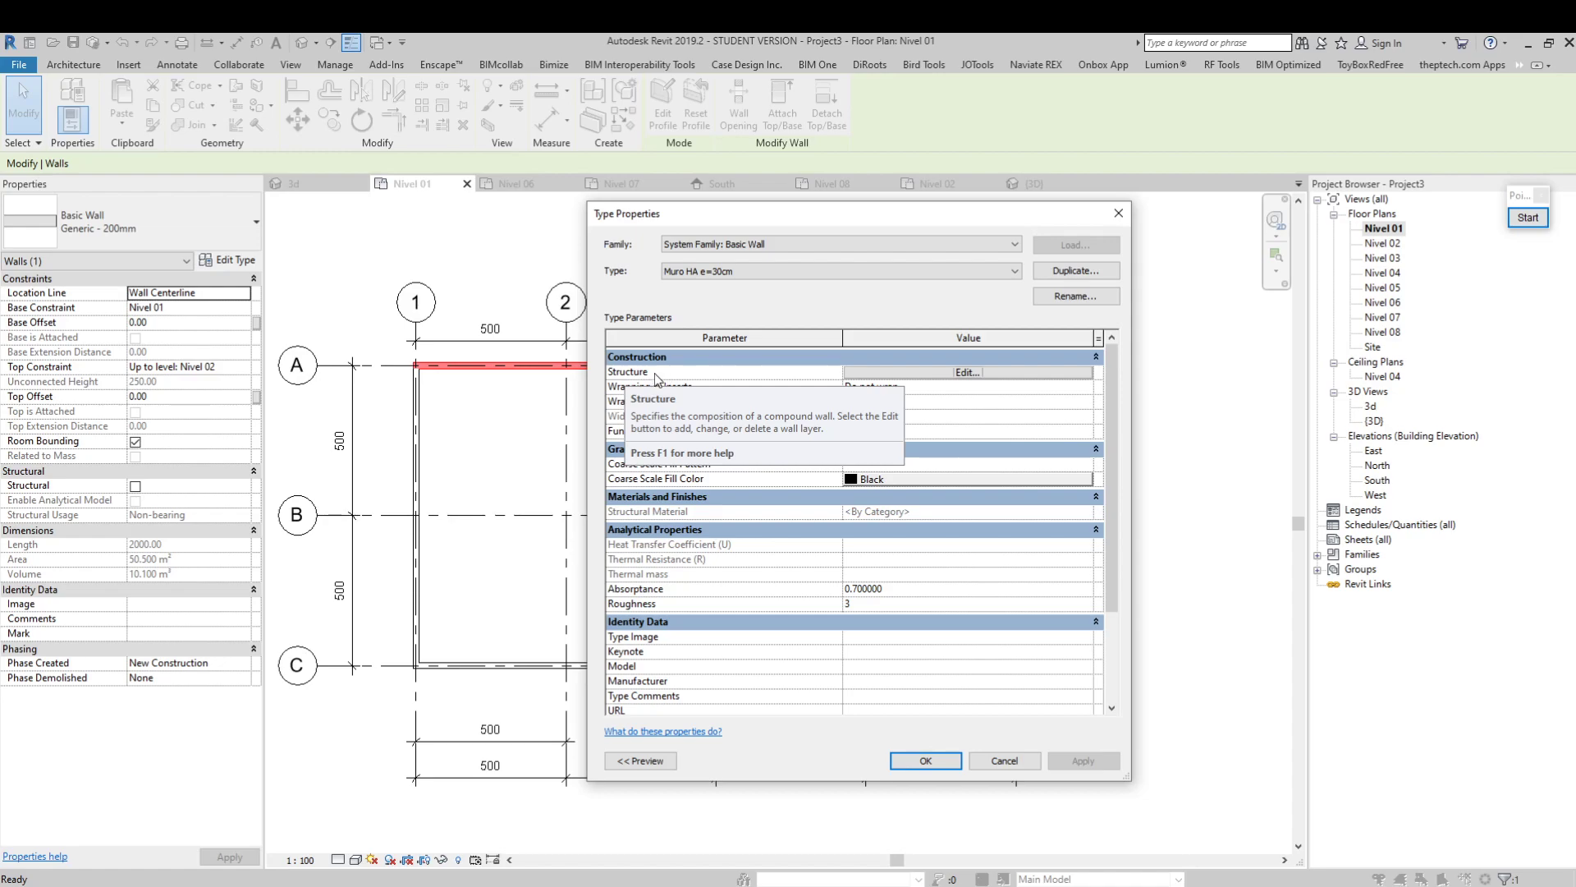
pyautogui.click(985, 374)
pyautogui.moveTo(736, 215); pyautogui.dragTo(760, 236)
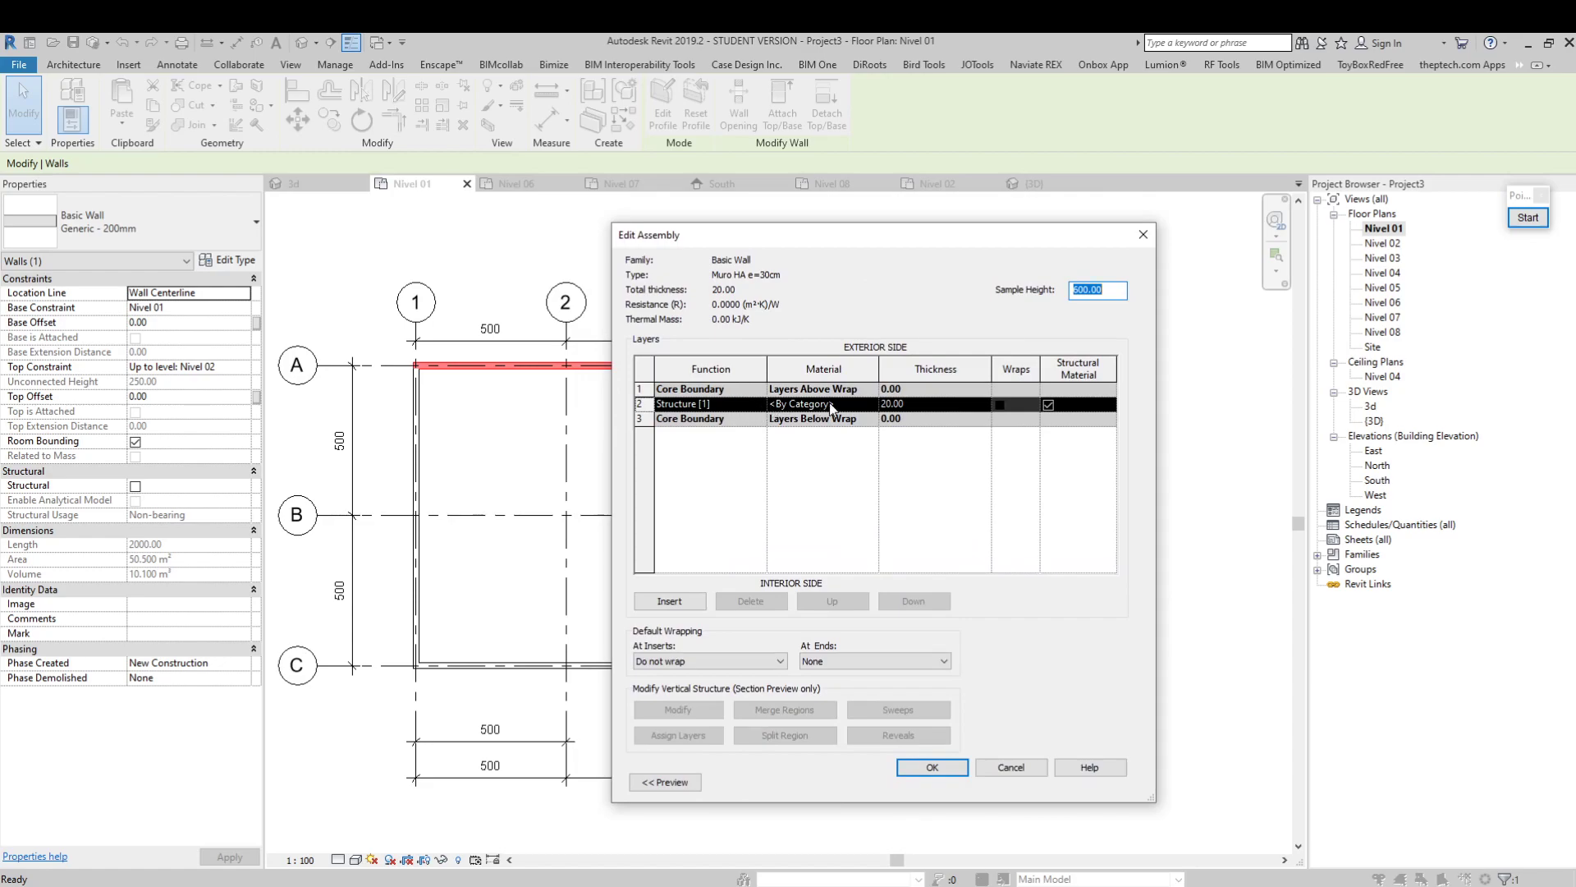
# Set the thickness of the Structure [1] layer to 30
pyautogui.click(923, 407)
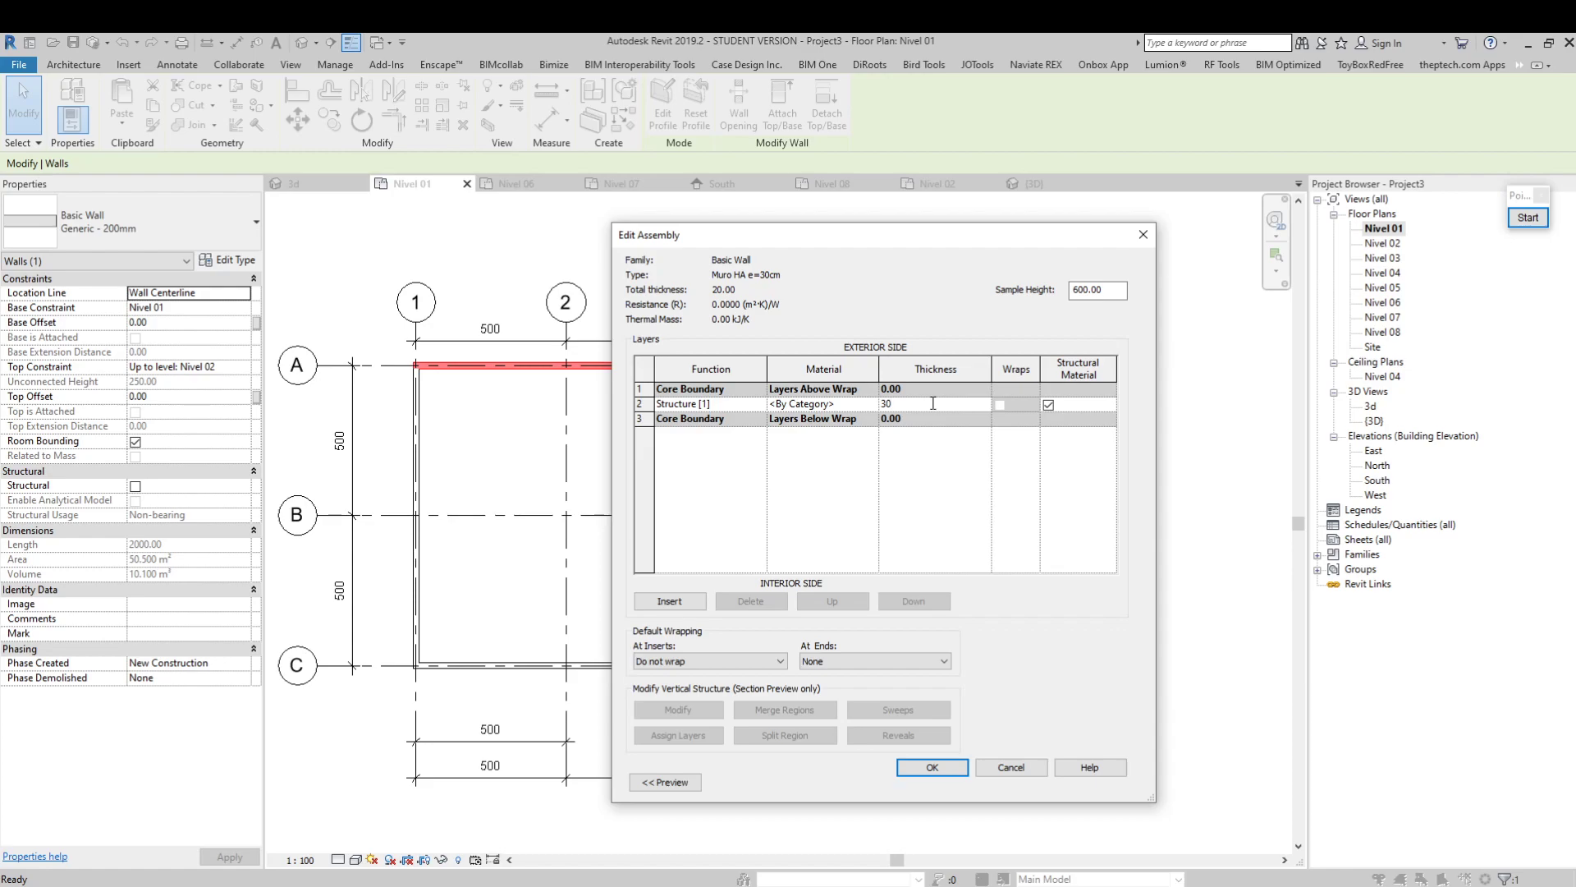
pyautogui.moveTo(936, 242); pyautogui.dragTo(961, 248)
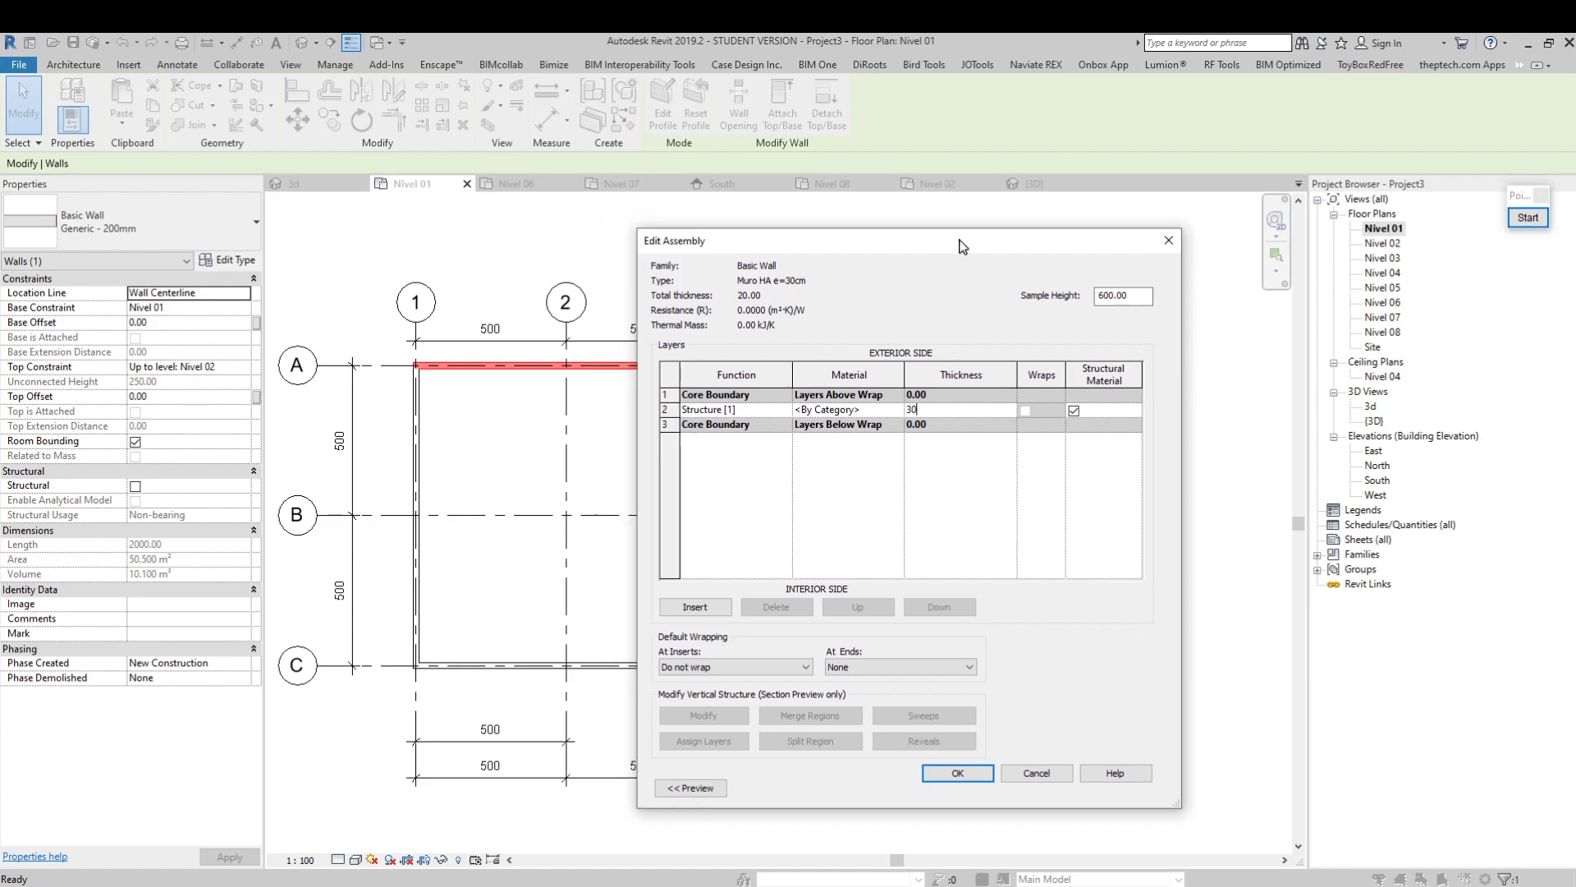
pyautogui.moveTo(933, 406); pyautogui.dragTo(895, 419)
pyautogui.write('30')
pyautogui.press('Return')
pyautogui.click(957, 410)
pyautogui.write('5.08')
pyautogui.hotkey('shift', 'Tab')
pyautogui.click(966, 407)
pyautogui.write('3')
pyautogui.click(940, 448)
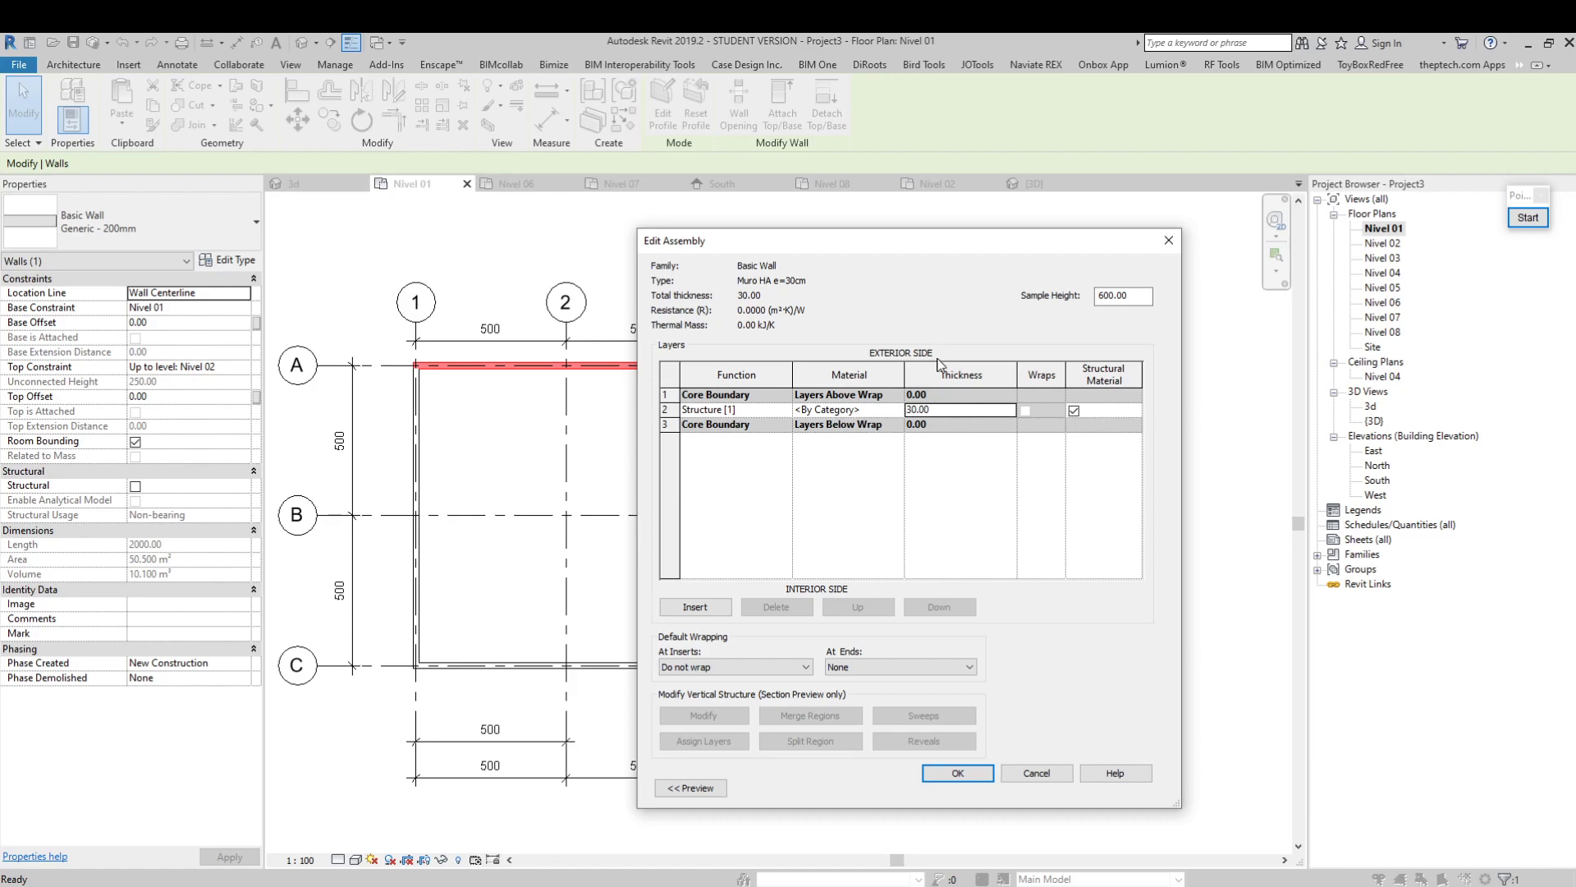
# Widen the Material column, open the Material Browser for the Structure [1] layer and enlarge the browser window
pyautogui.click(889, 412)
pyautogui.moveTo(905, 378); pyautogui.dragTo(943, 377)
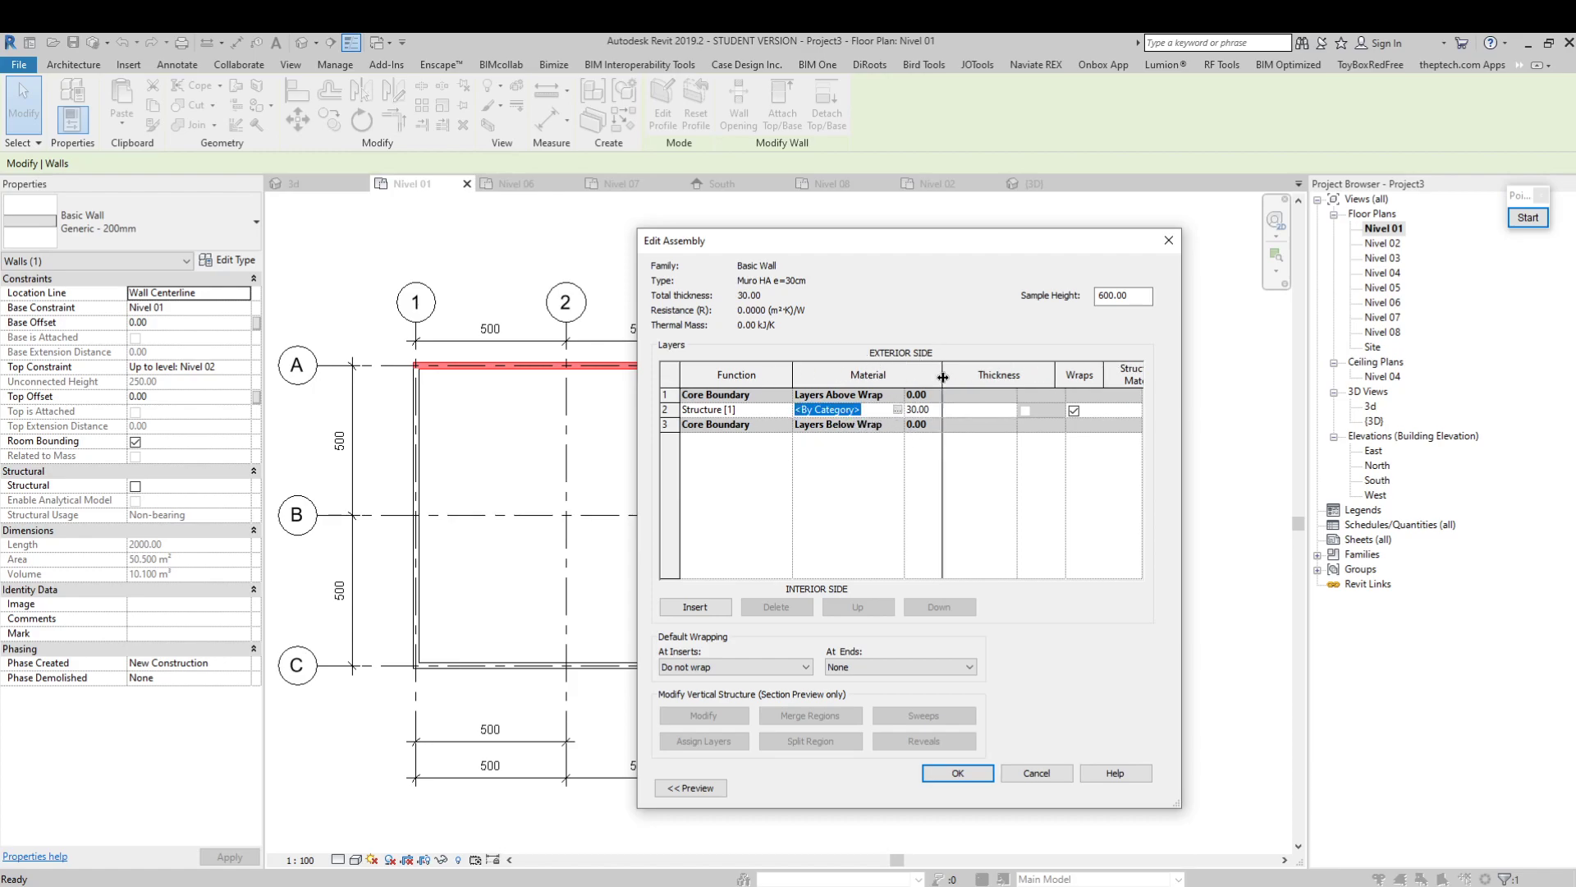
pyautogui.click(935, 410)
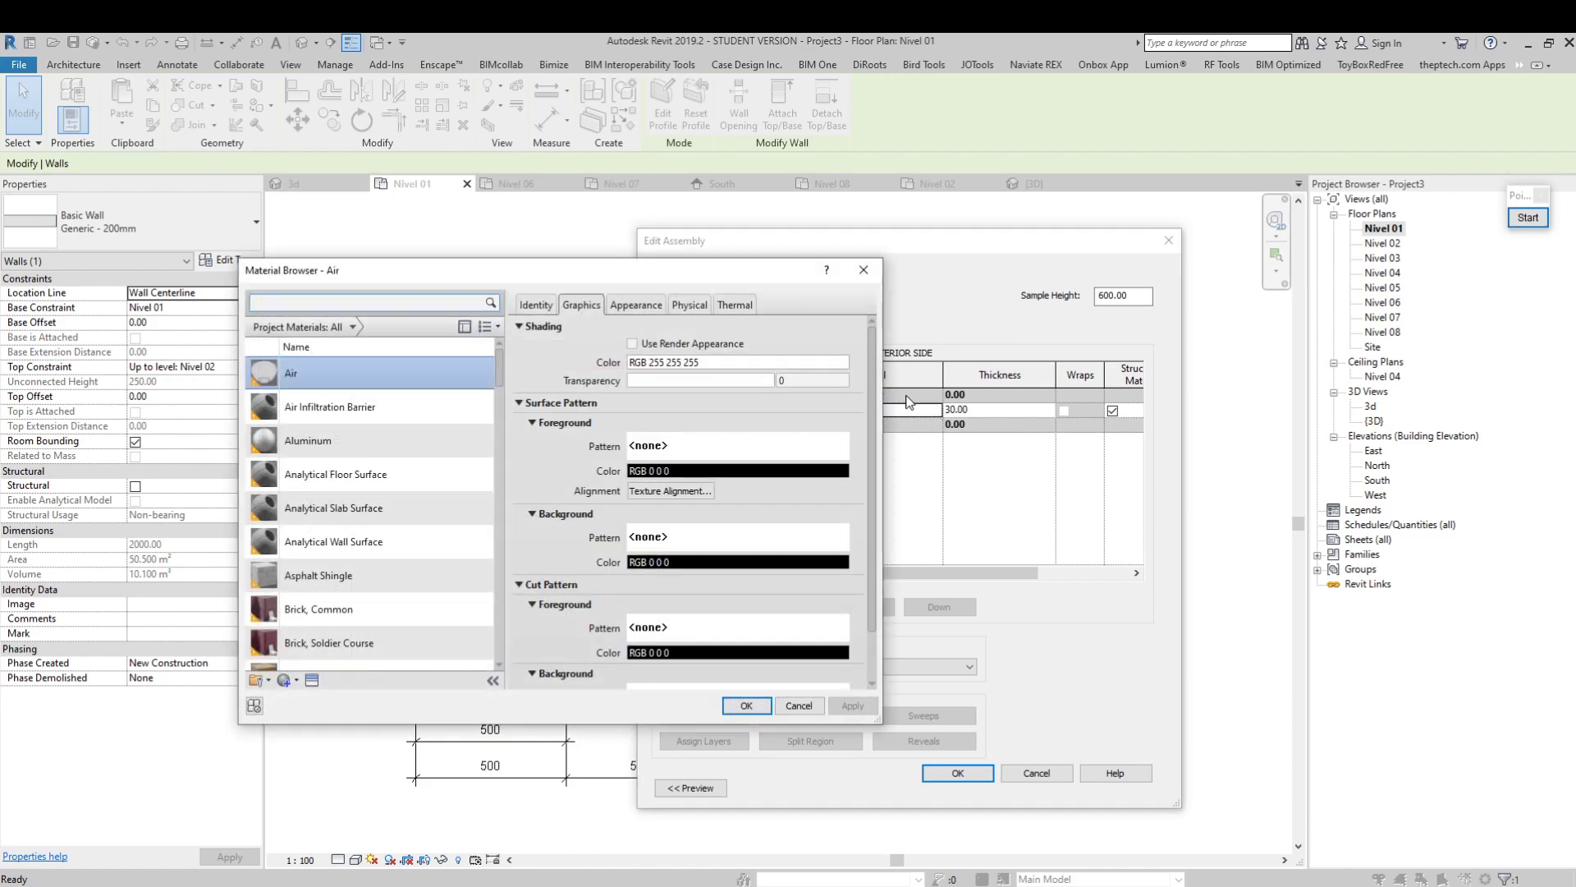
pyautogui.moveTo(681, 266); pyautogui.dragTo(736, 266)
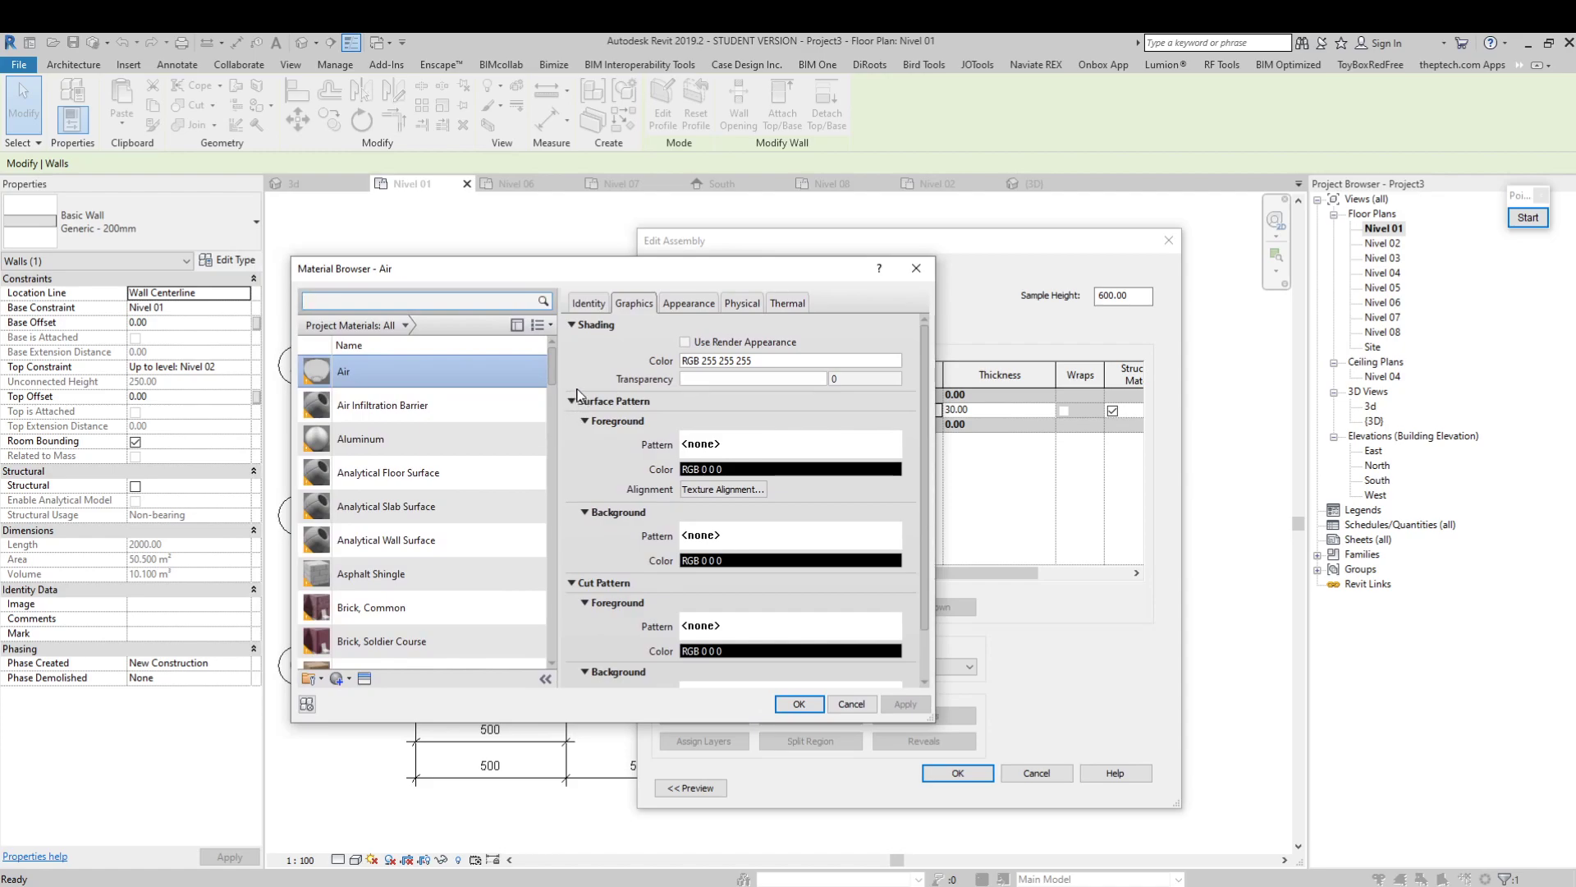
pyautogui.moveTo(554, 374)
pyautogui.mouseDown()
pyautogui.moveTo(571, 649)
pyautogui.moveTo(553, 369)
pyautogui.mouseUp()
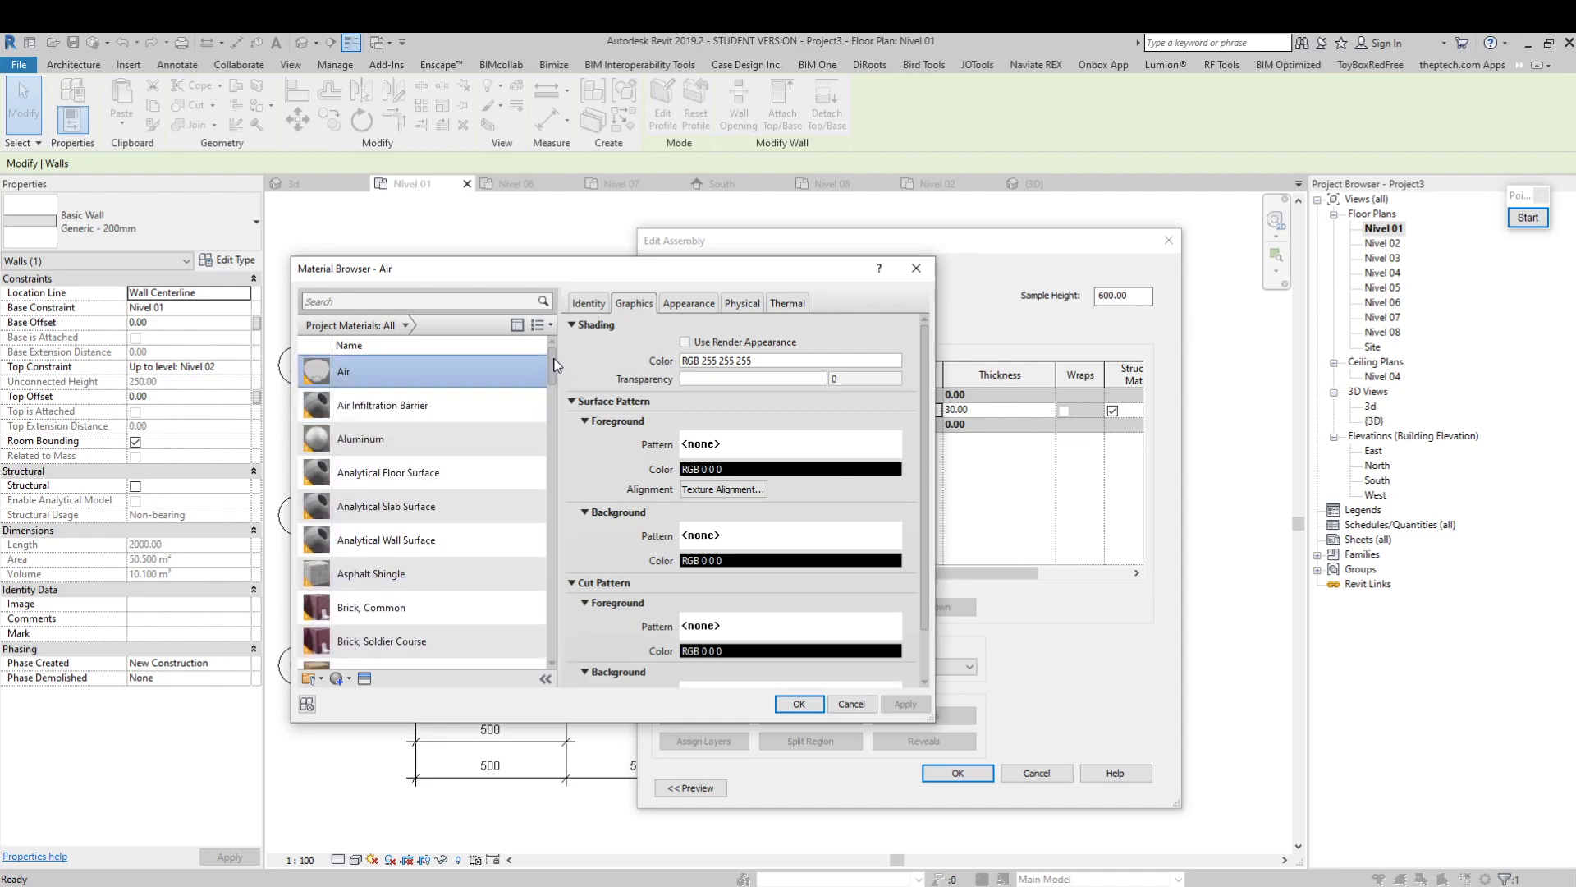
pyautogui.moveTo(933, 720); pyautogui.dragTo(1179, 809)
pyautogui.moveTo(794, 271); pyautogui.dragTo(811, 263)
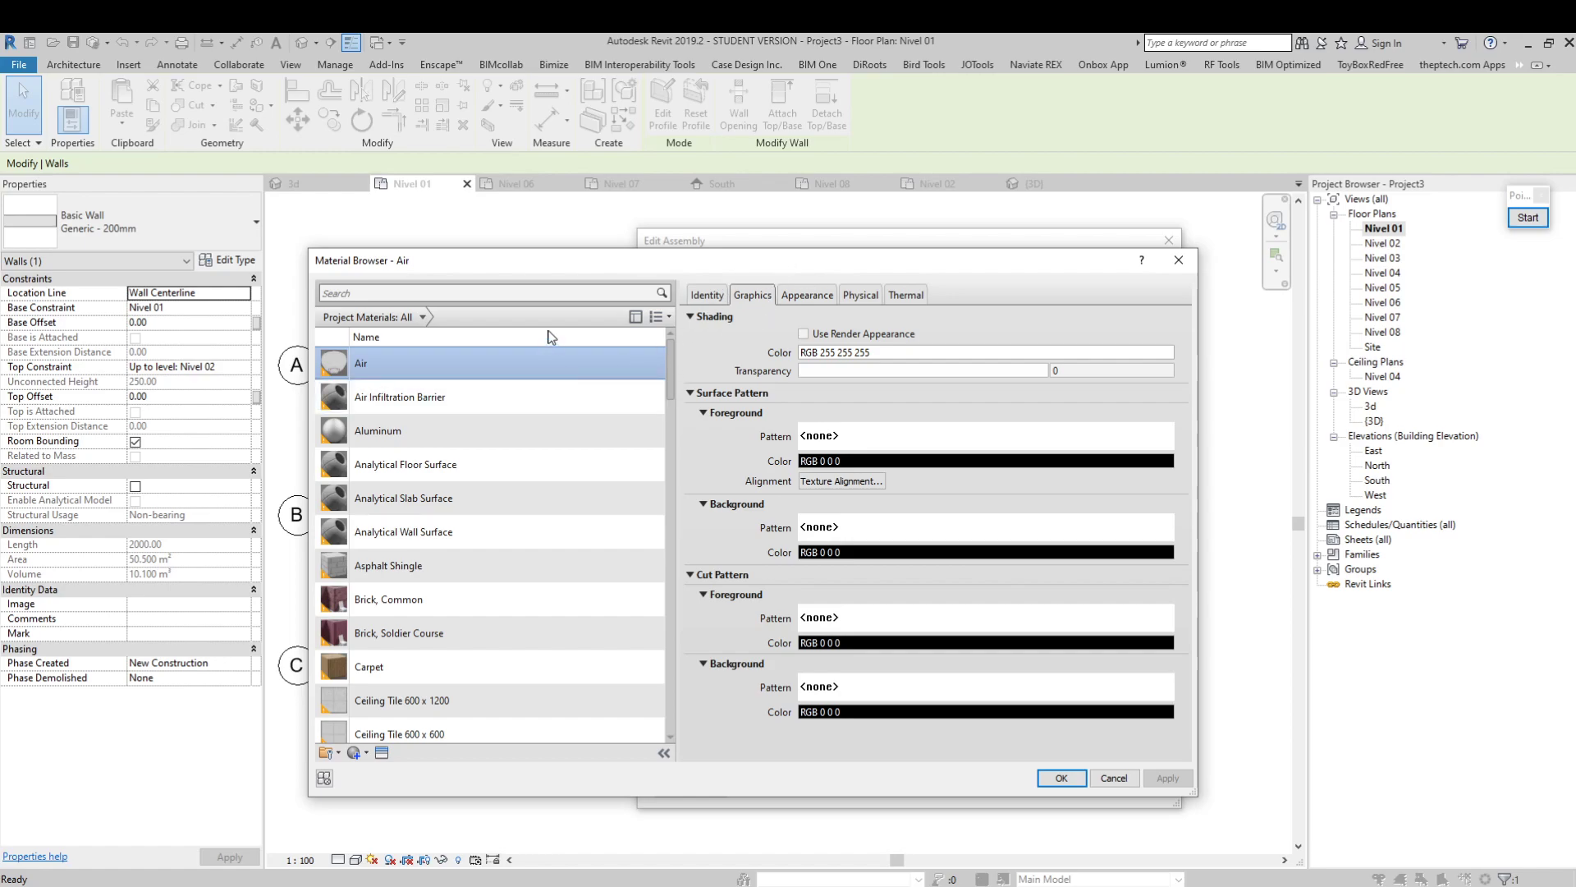
# Create a new material in the project and rename it Hormigón H30
pyautogui.scroll(-1, 435, 722)
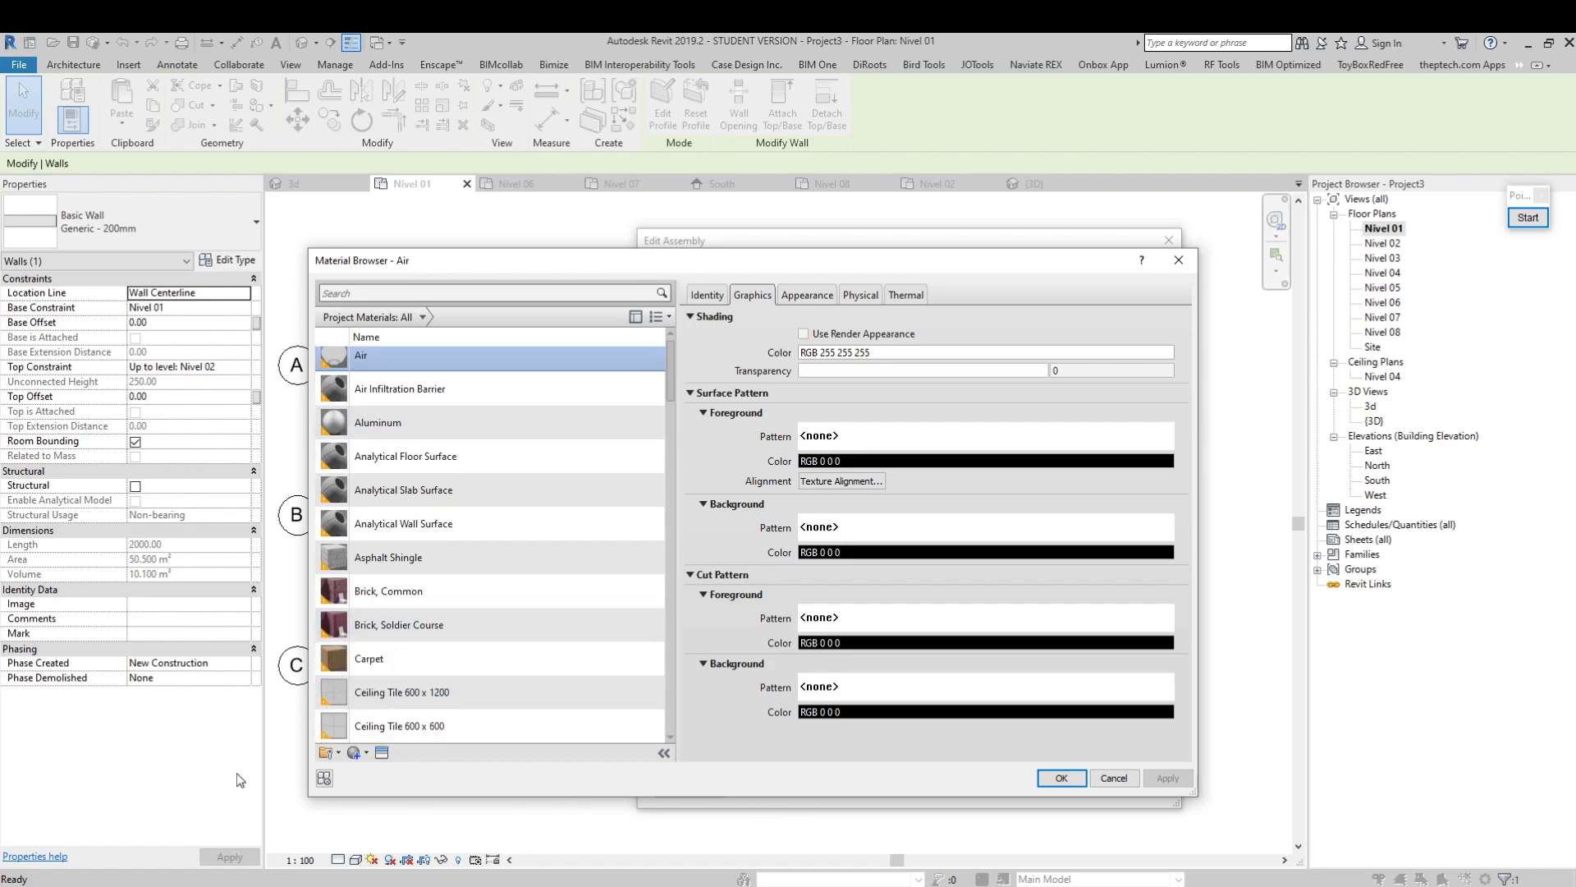
pyautogui.click(361, 757)
pyautogui.click(376, 766)
pyautogui.rightClick(415, 524)
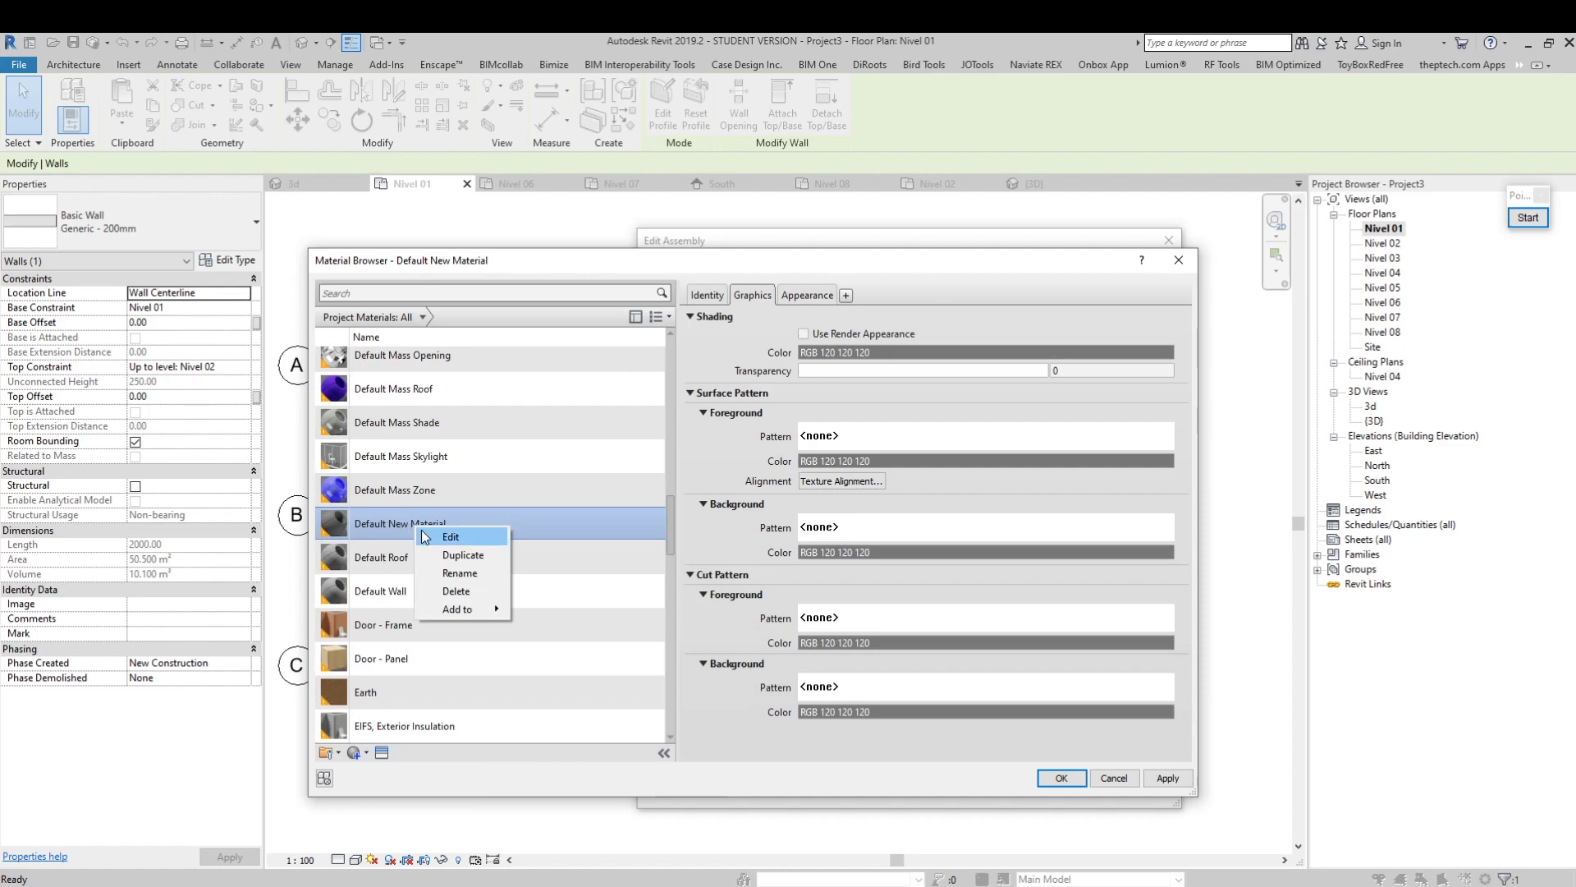
pyautogui.click(459, 574)
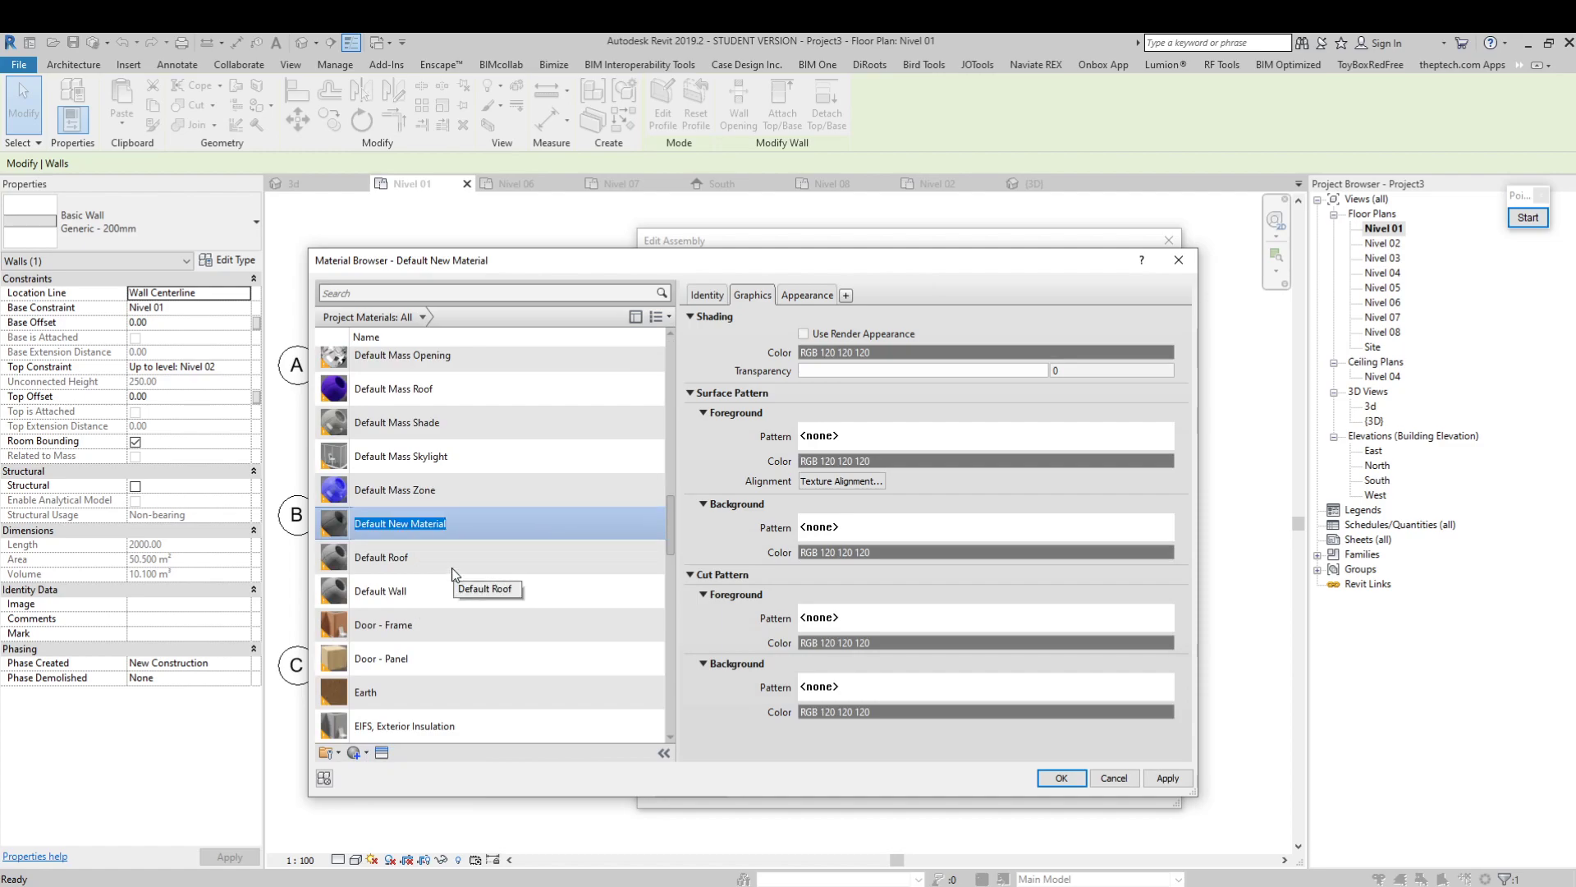
pyautogui.write('Hormigón')
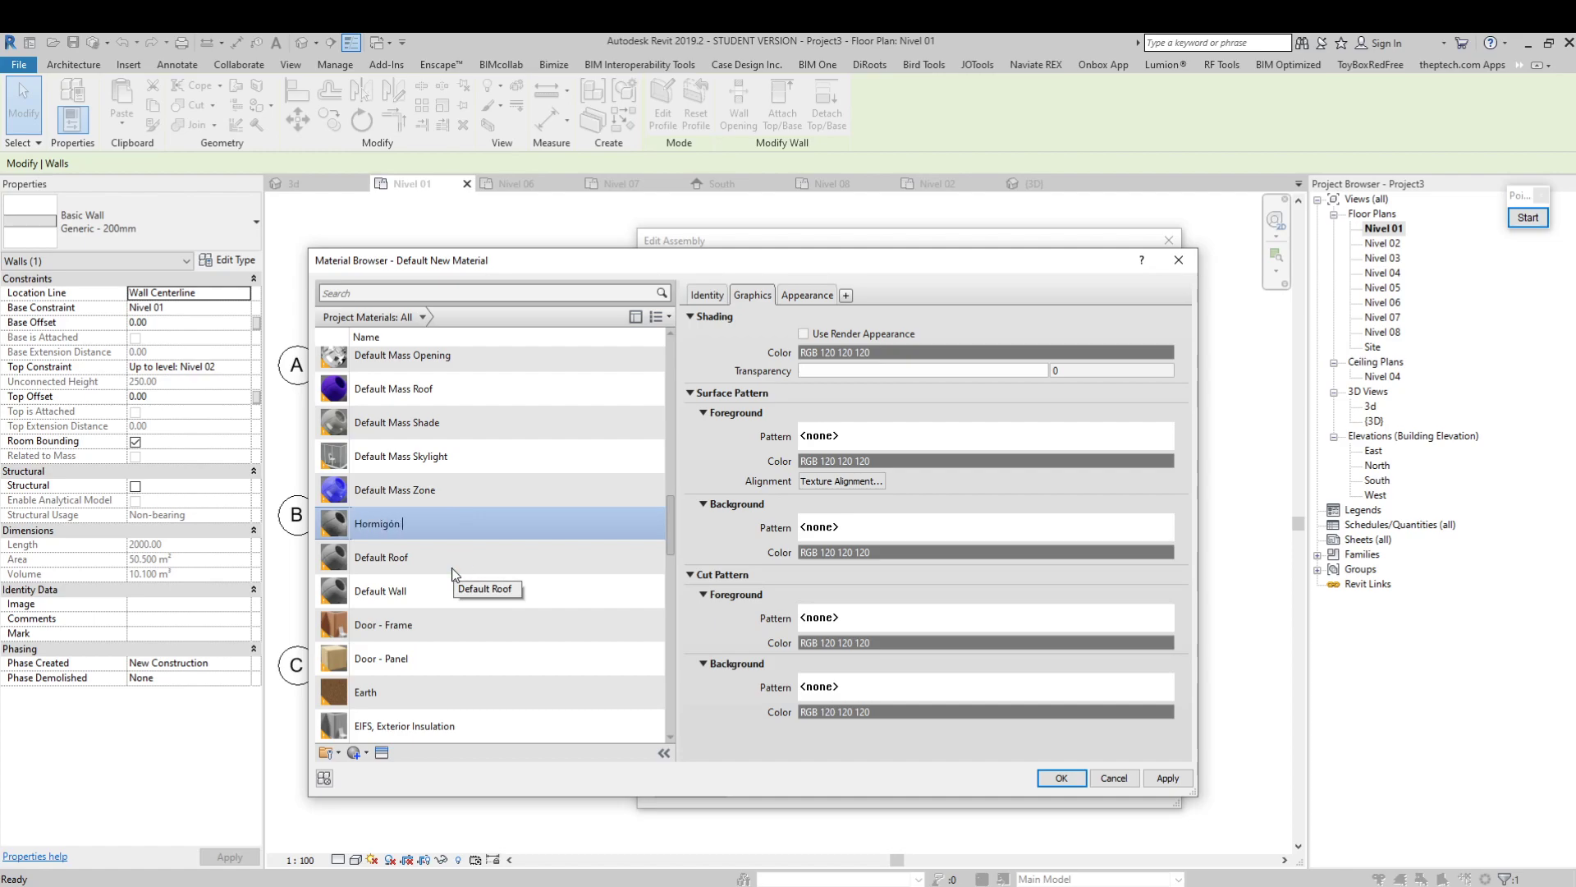
pyautogui.press('Return')
pyautogui.press('Return')
# Locate Hormigón H30 in the project material list and open its Appearance settings
pyautogui.scroll(-3, 394, 624)
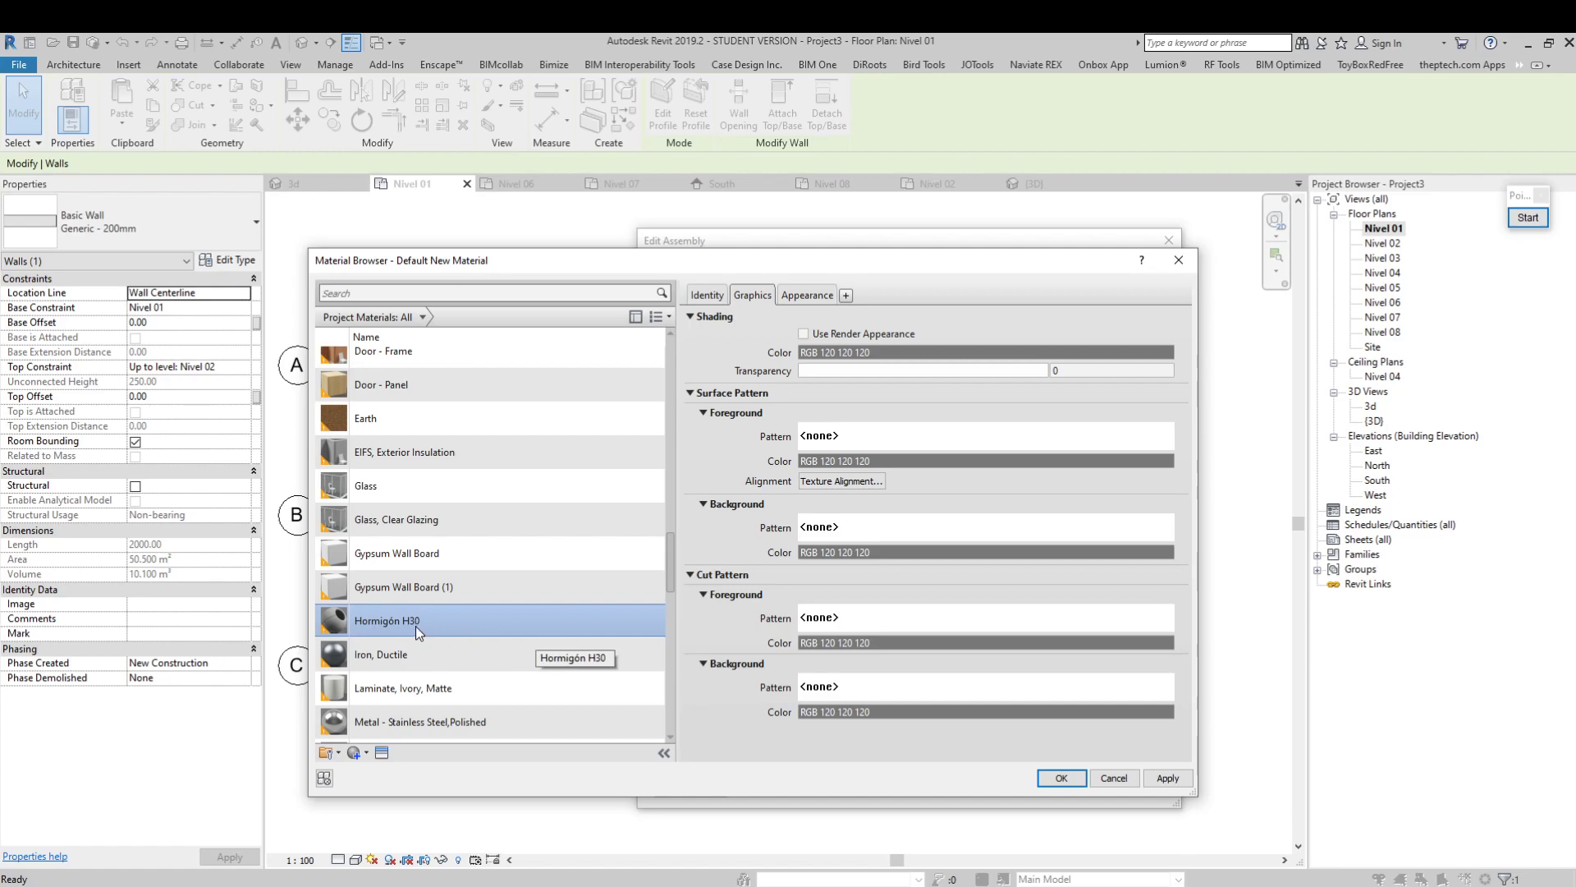
pyautogui.scroll(1, 661, 555)
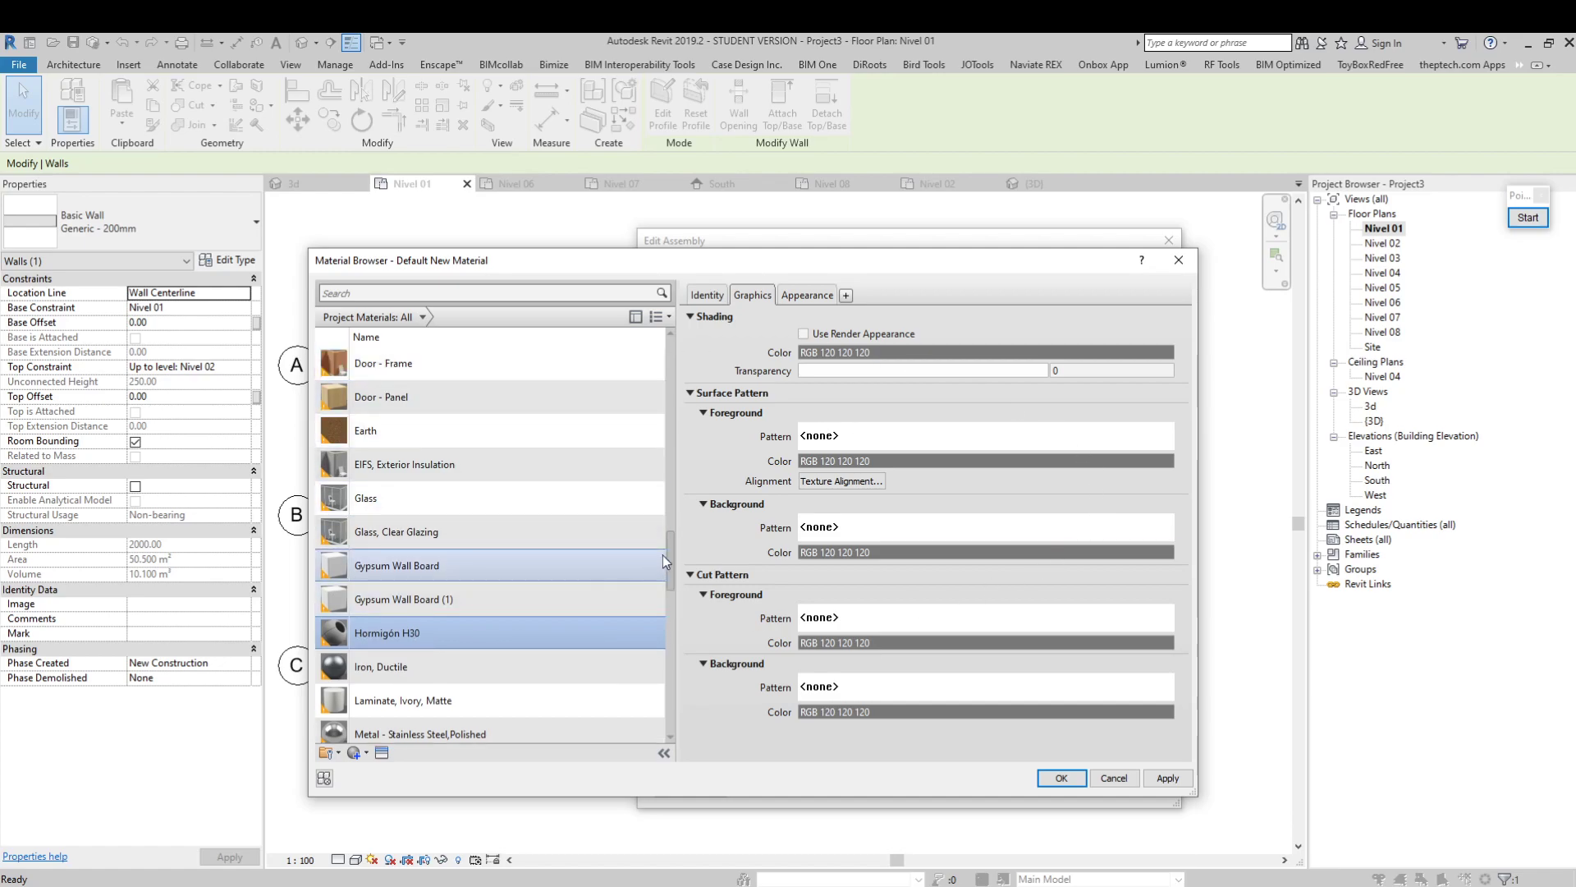
pyautogui.scroll(-1, 670, 553)
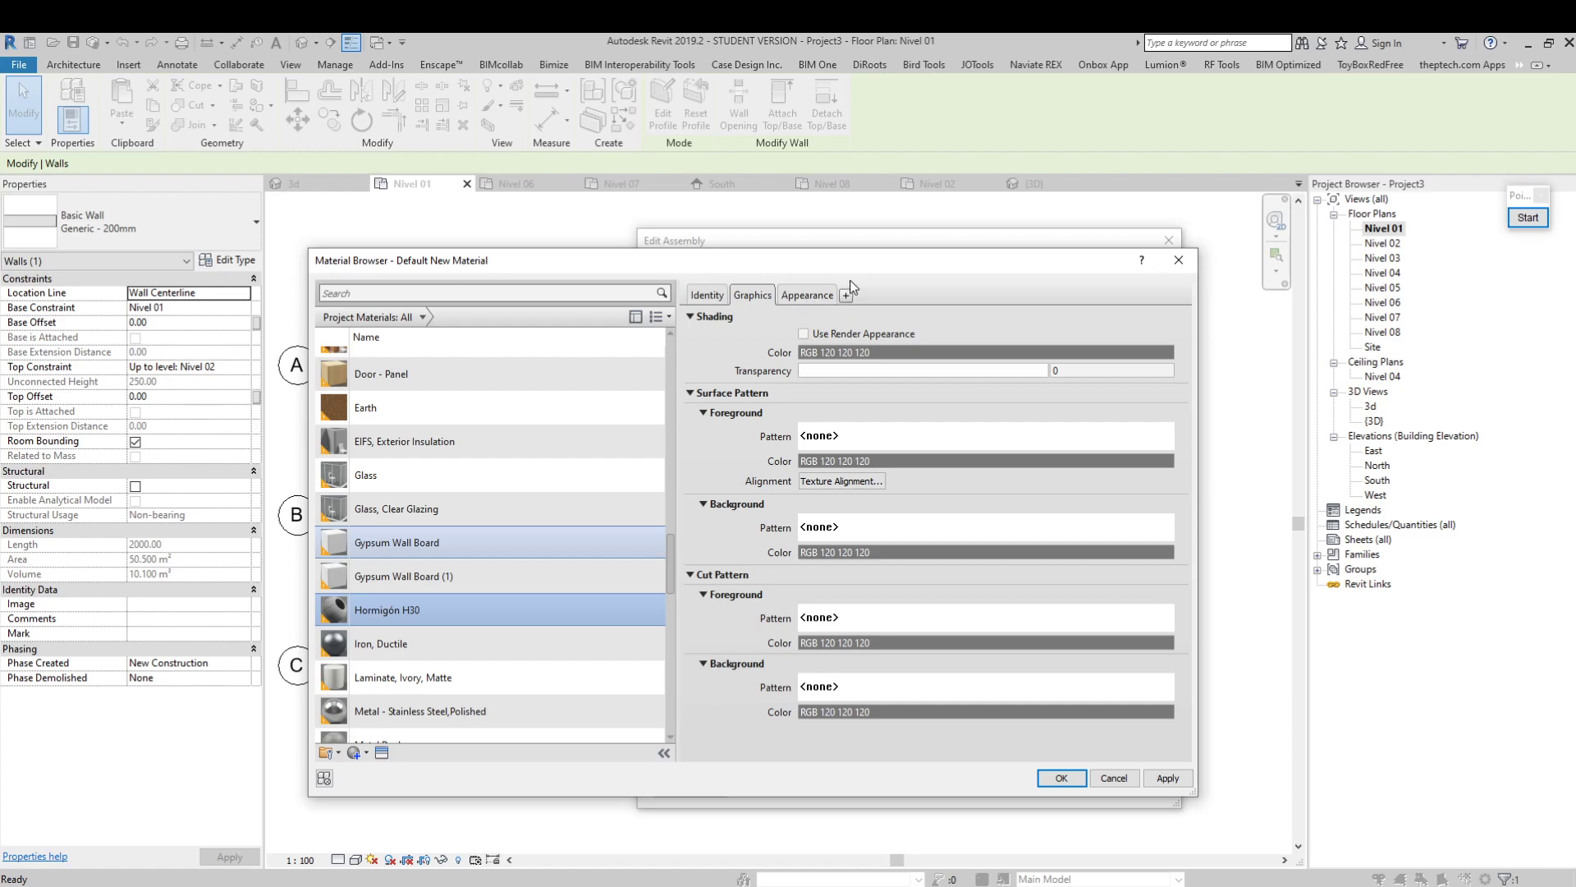
pyautogui.click(805, 297)
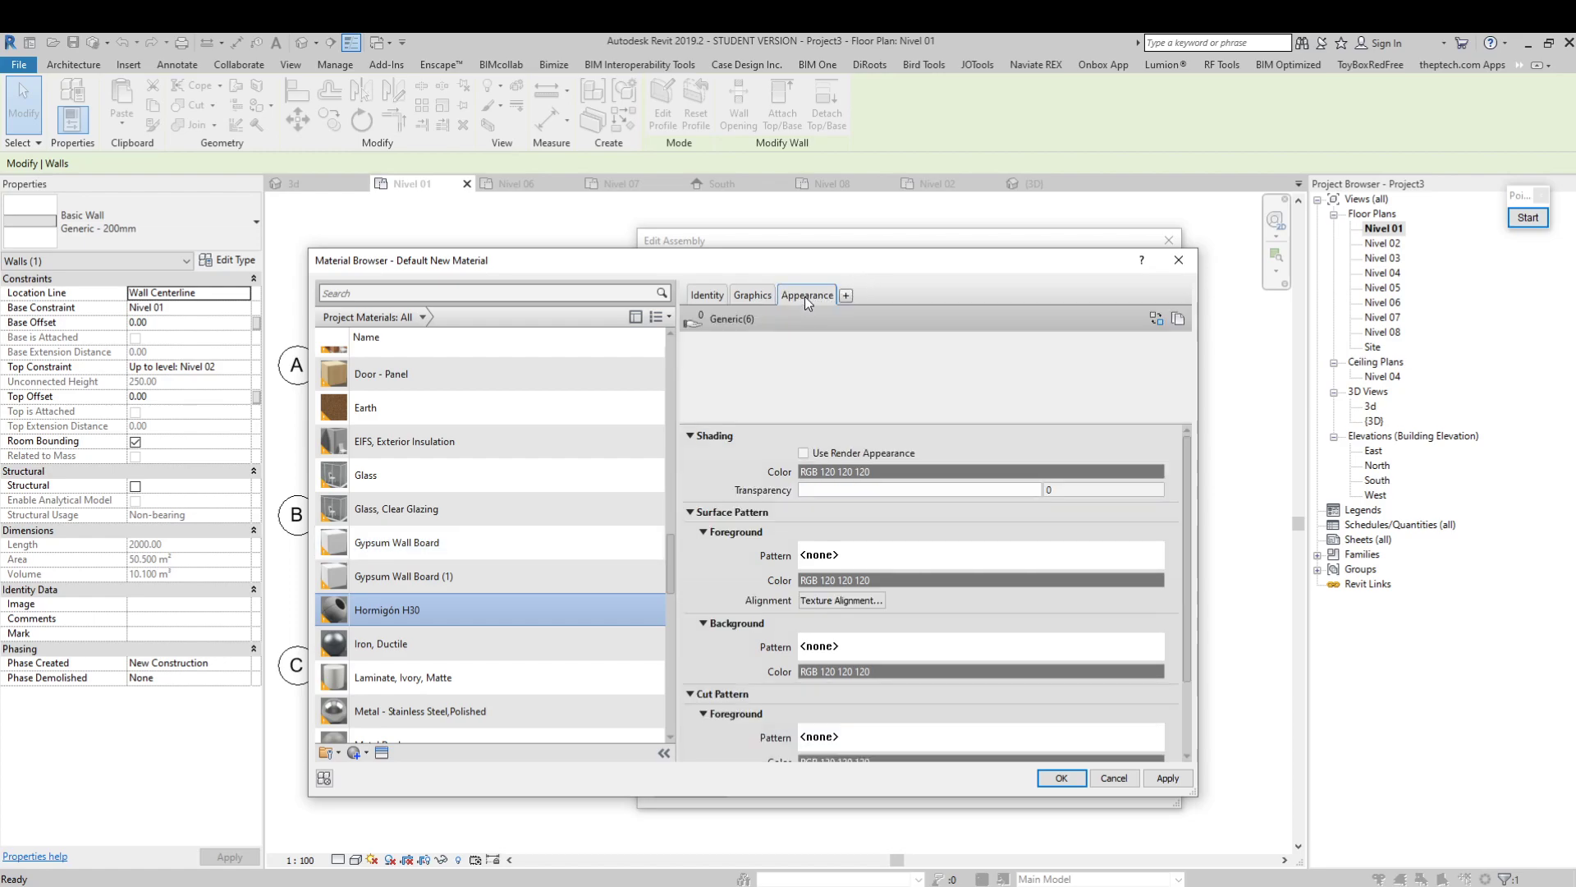
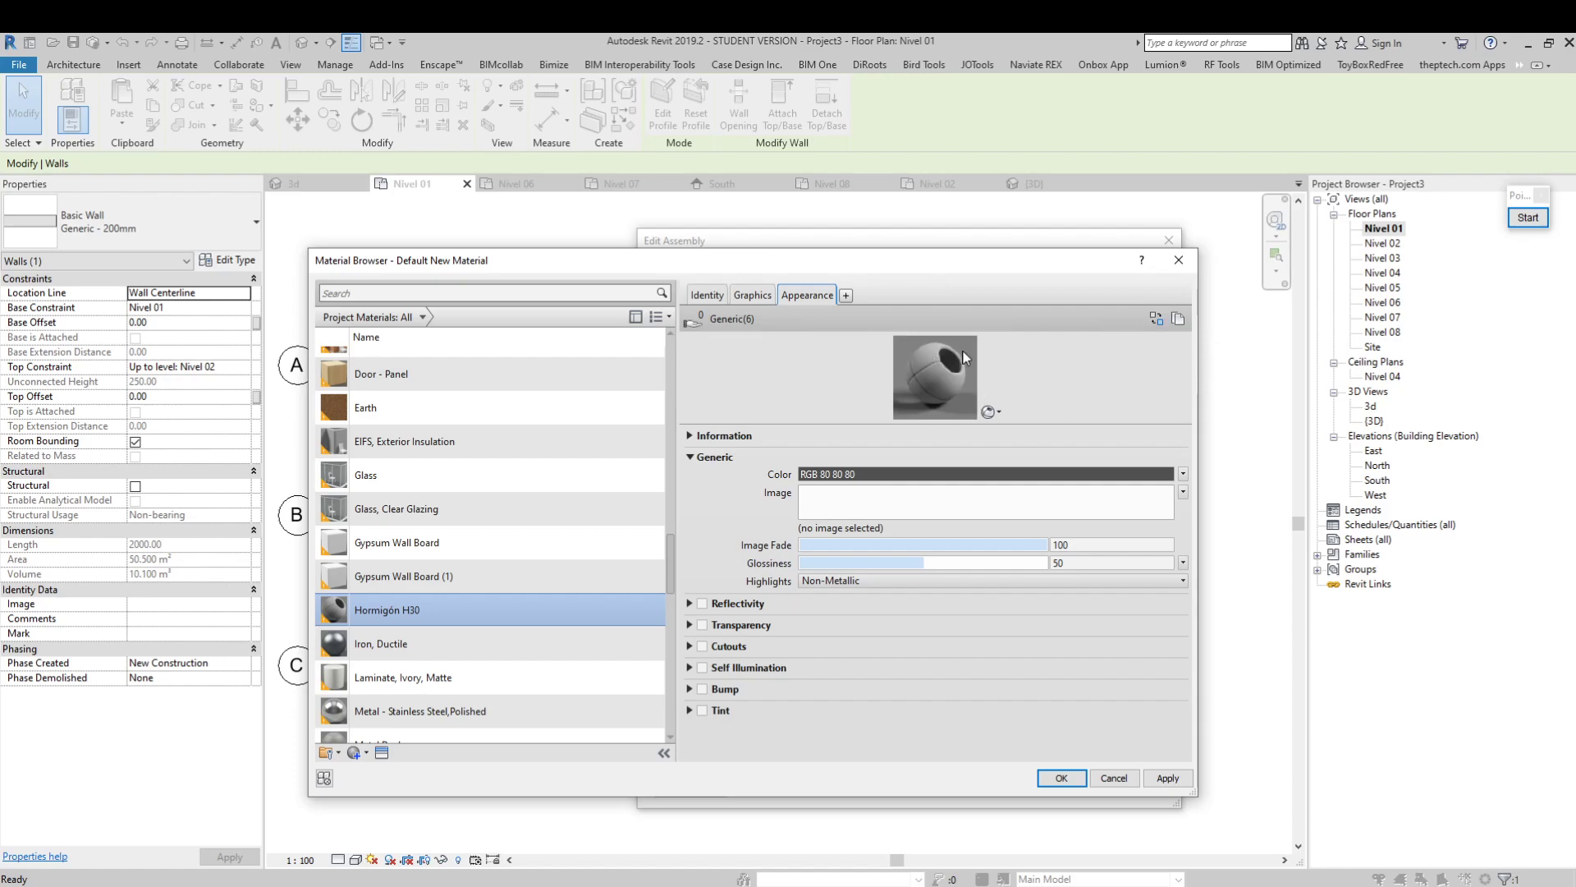
# Open the Asset Browser to replace the appearance of Hormigón H30, enlarge it and search for concrete
pyautogui.click(1156, 318)
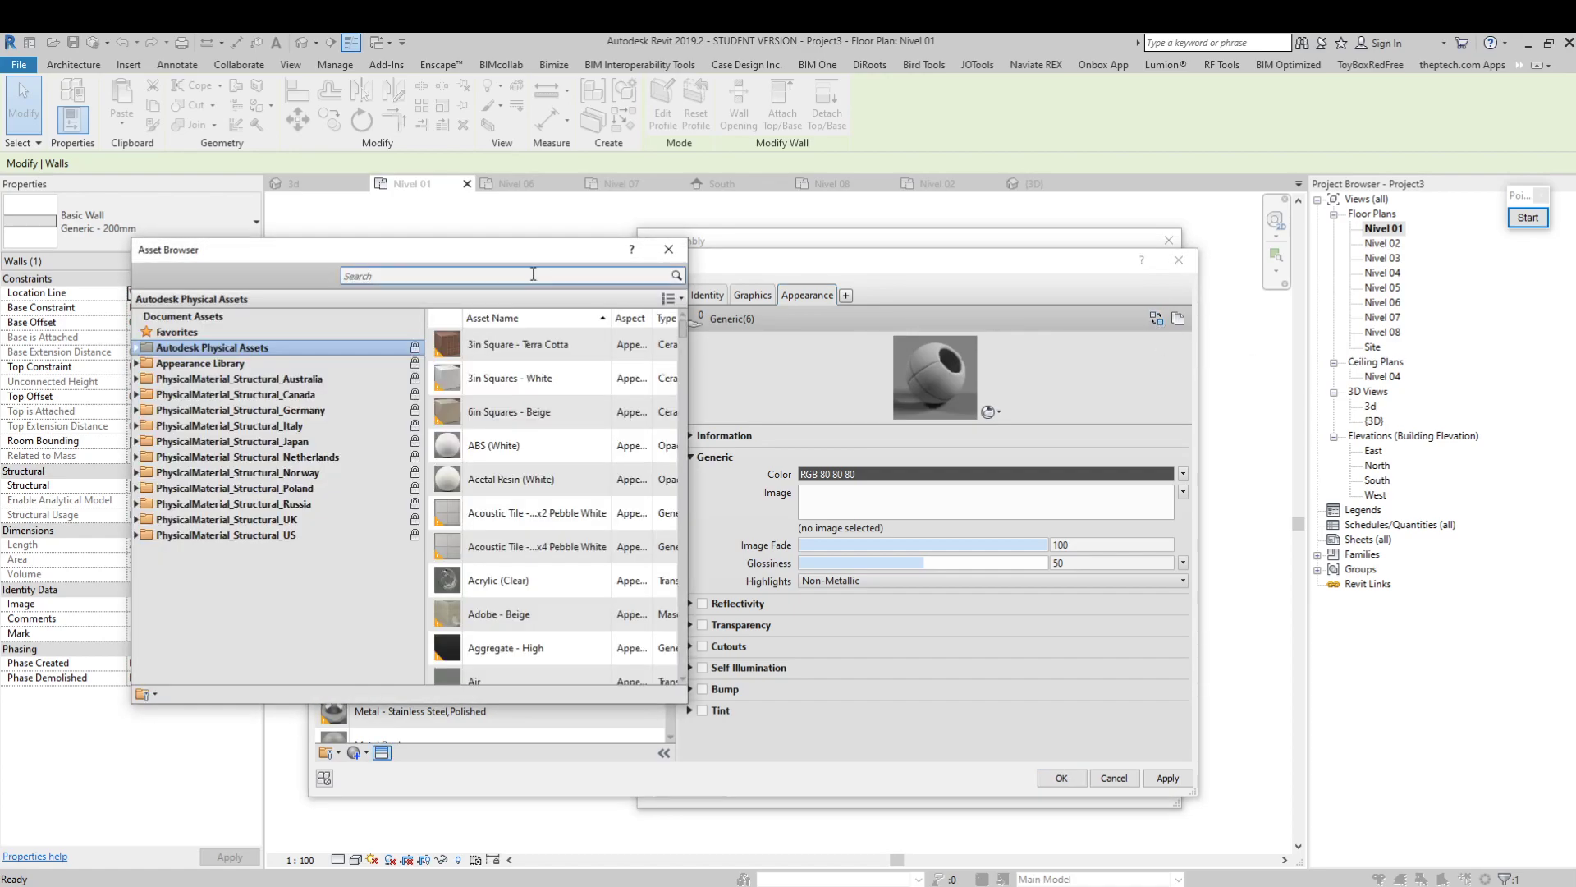
pyautogui.moveTo(511, 248); pyautogui.dragTo(1034, 302)
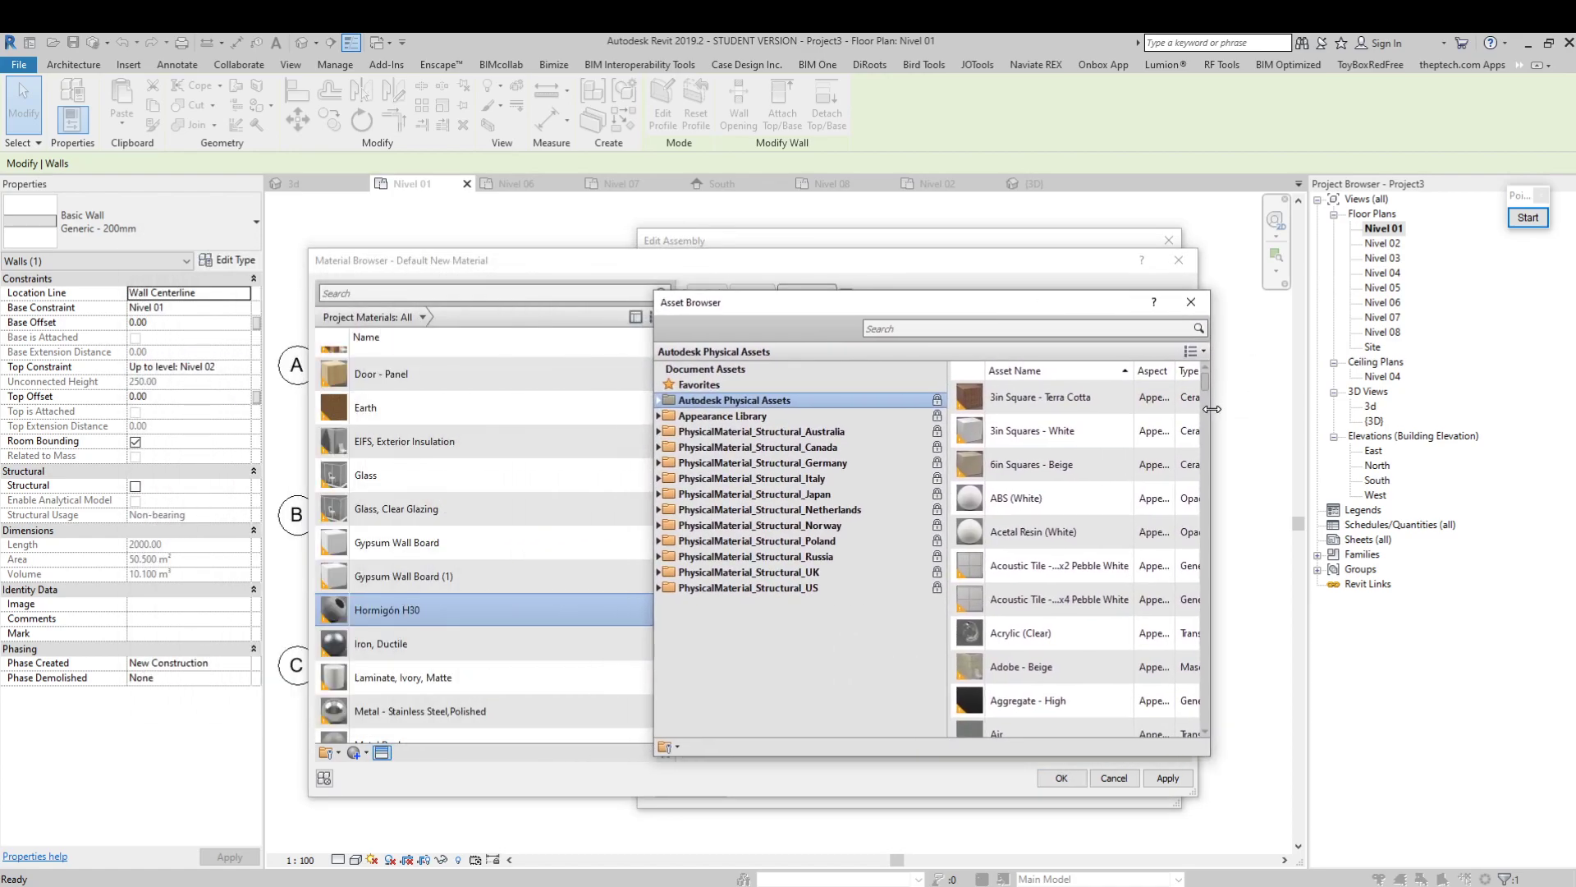
pyautogui.moveTo(1212, 409); pyautogui.dragTo(1436, 409)
pyautogui.moveTo(1125, 303); pyautogui.dragTo(944, 287)
pyautogui.moveTo(1233, 358)
pyautogui.mouseDown()
pyautogui.moveTo(1234, 391)
pyautogui.moveTo(1233, 356)
pyautogui.mouseUp()
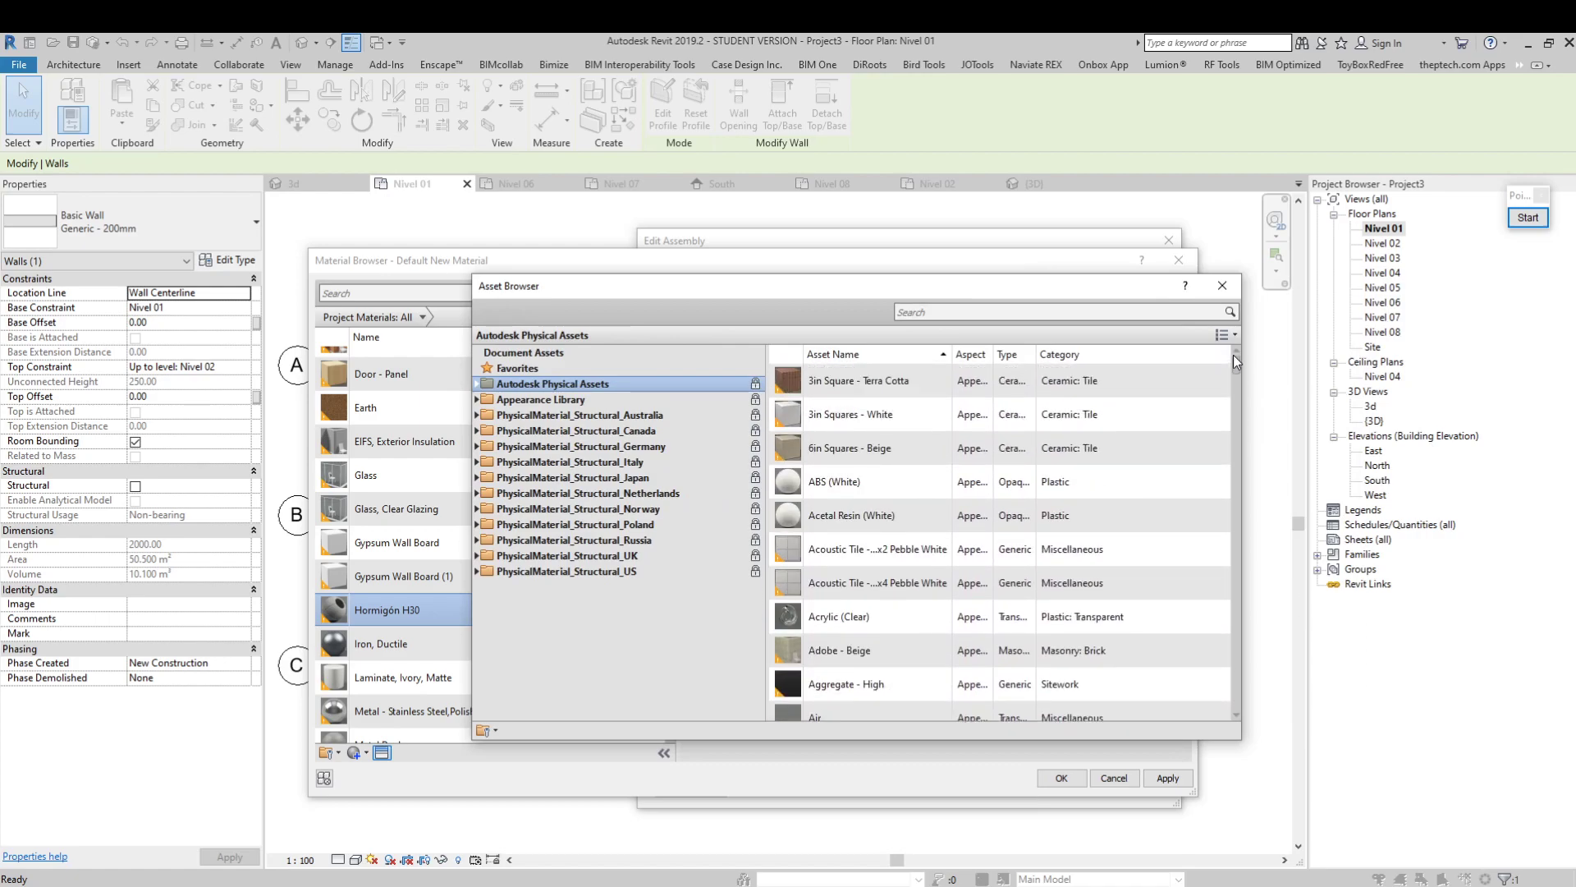
pyautogui.click(934, 312)
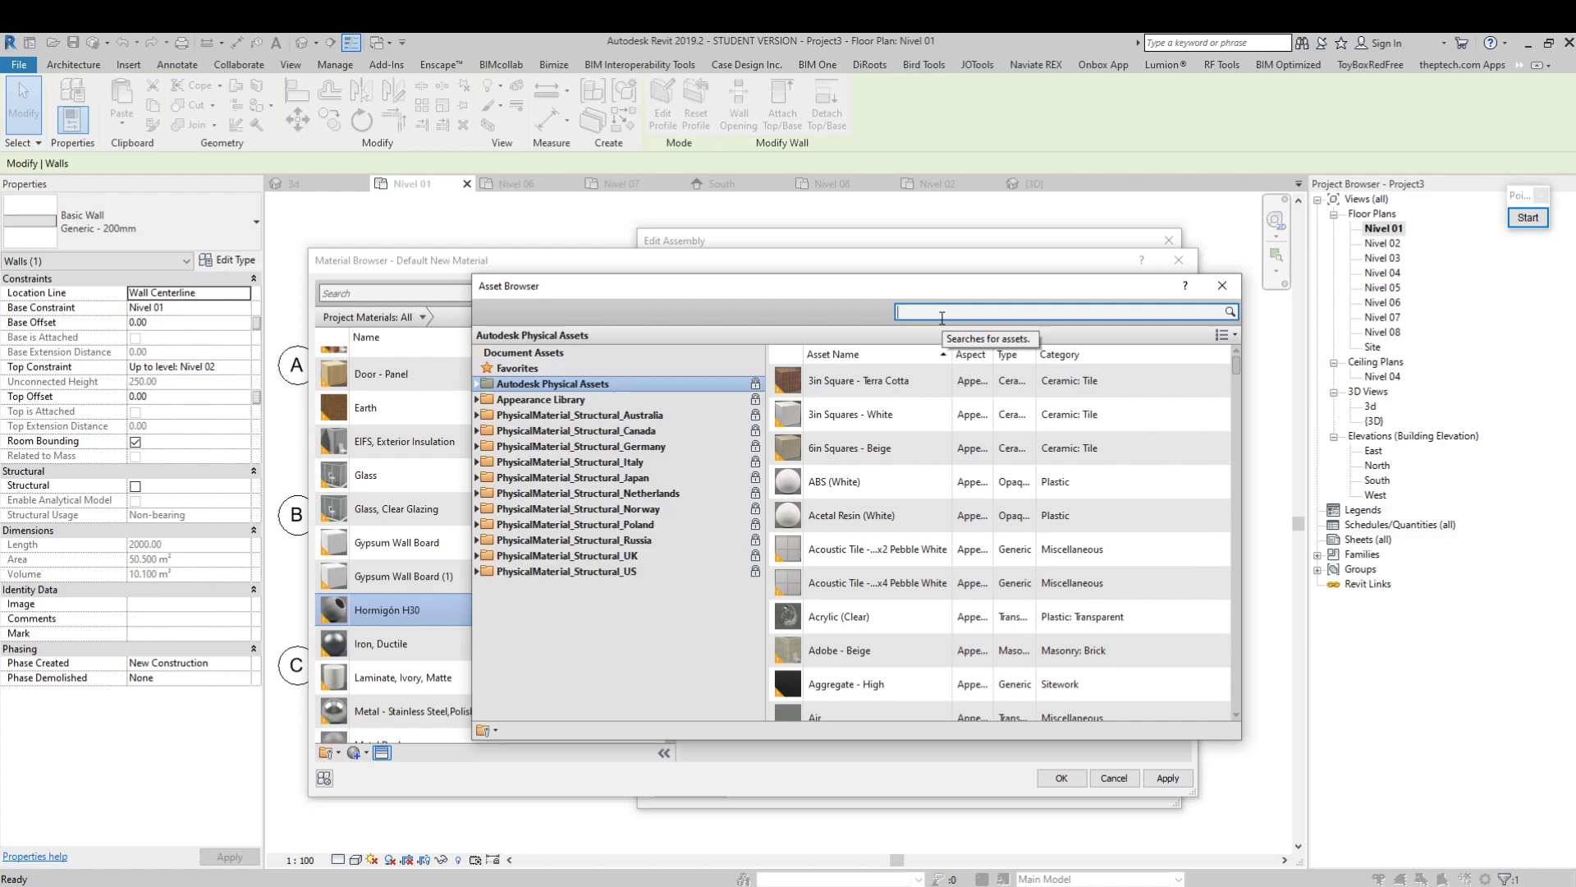
pyautogui.write('concrete')
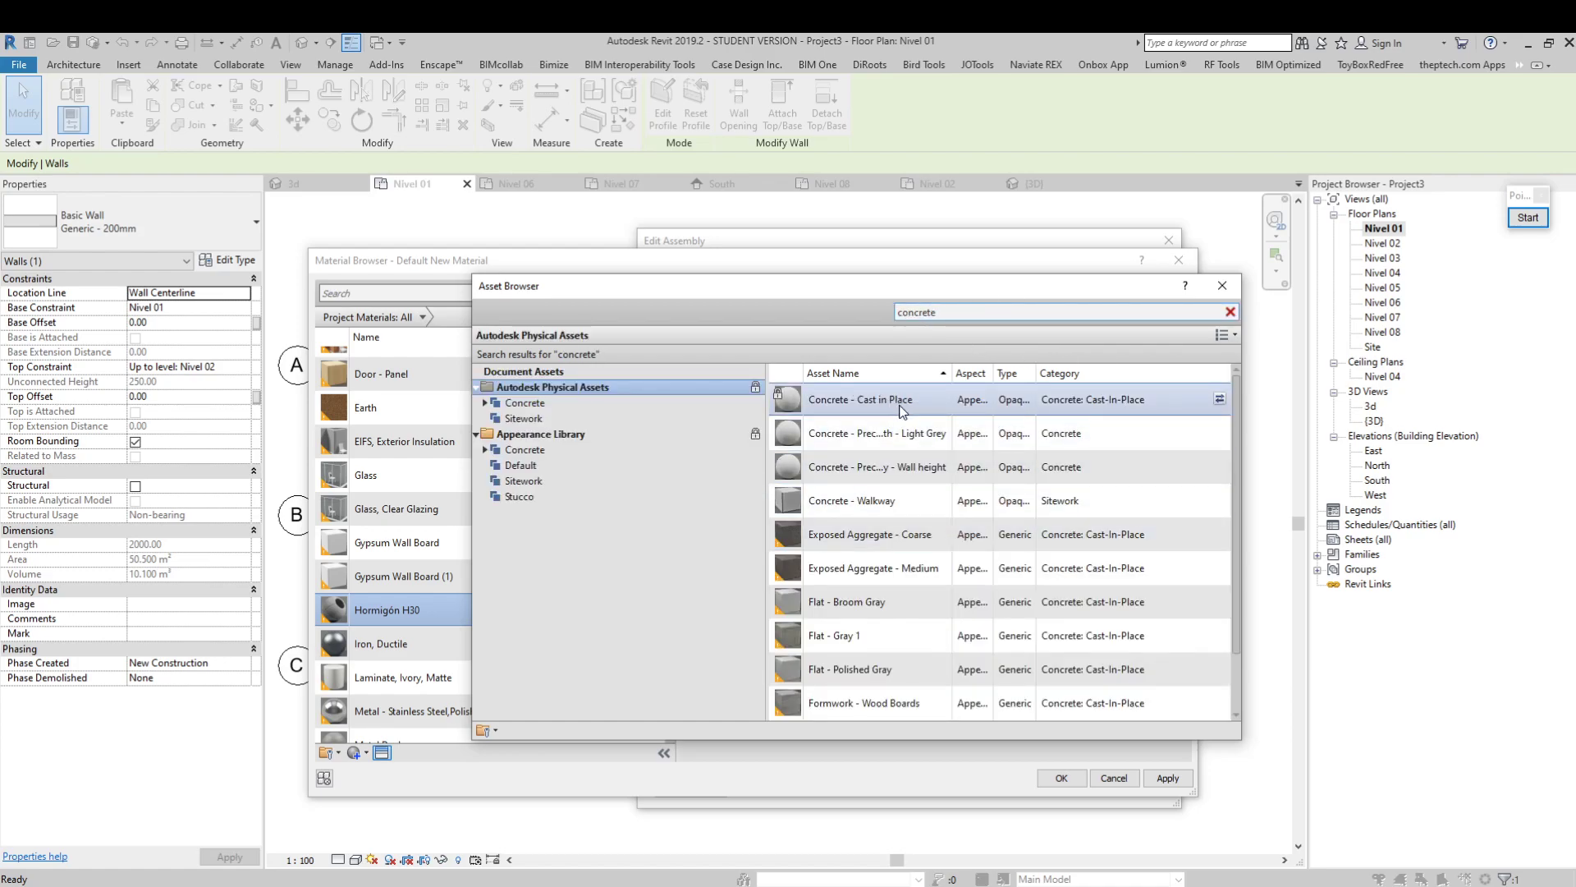
# Clear the Asset Browser from the material preview, draw a temporary annotation arrow from the asset list to the preview, and end annotation mode
pyautogui.moveTo(1097, 298); pyautogui.dragTo(565, 475)
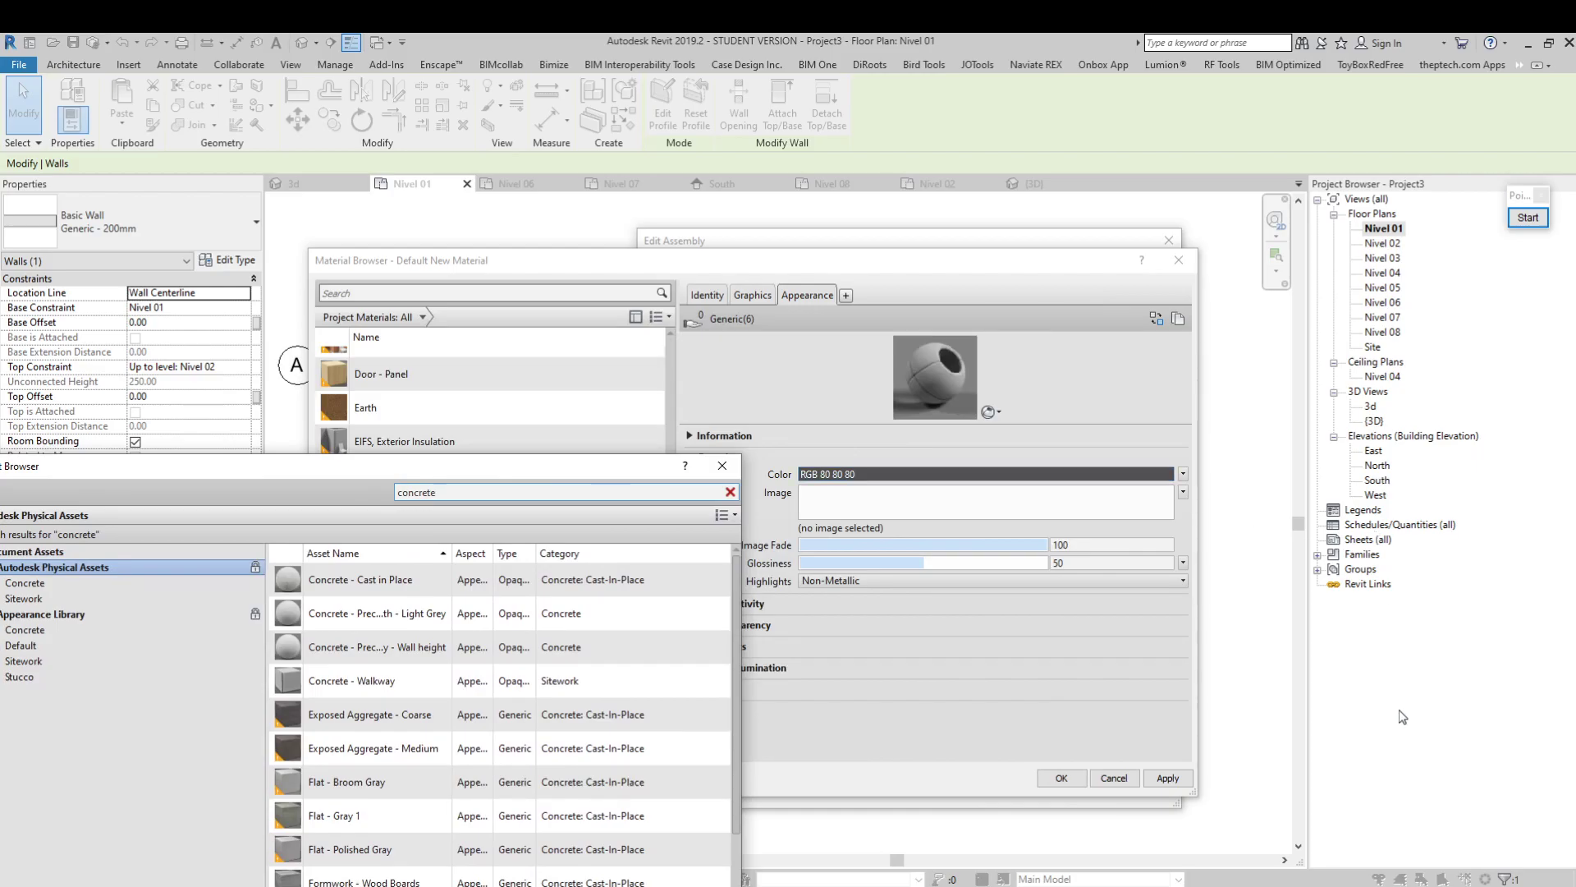
pyautogui.click(1528, 218)
pyautogui.click(1539, 410)
pyautogui.moveTo(558, 551); pyautogui.dragTo(899, 396)
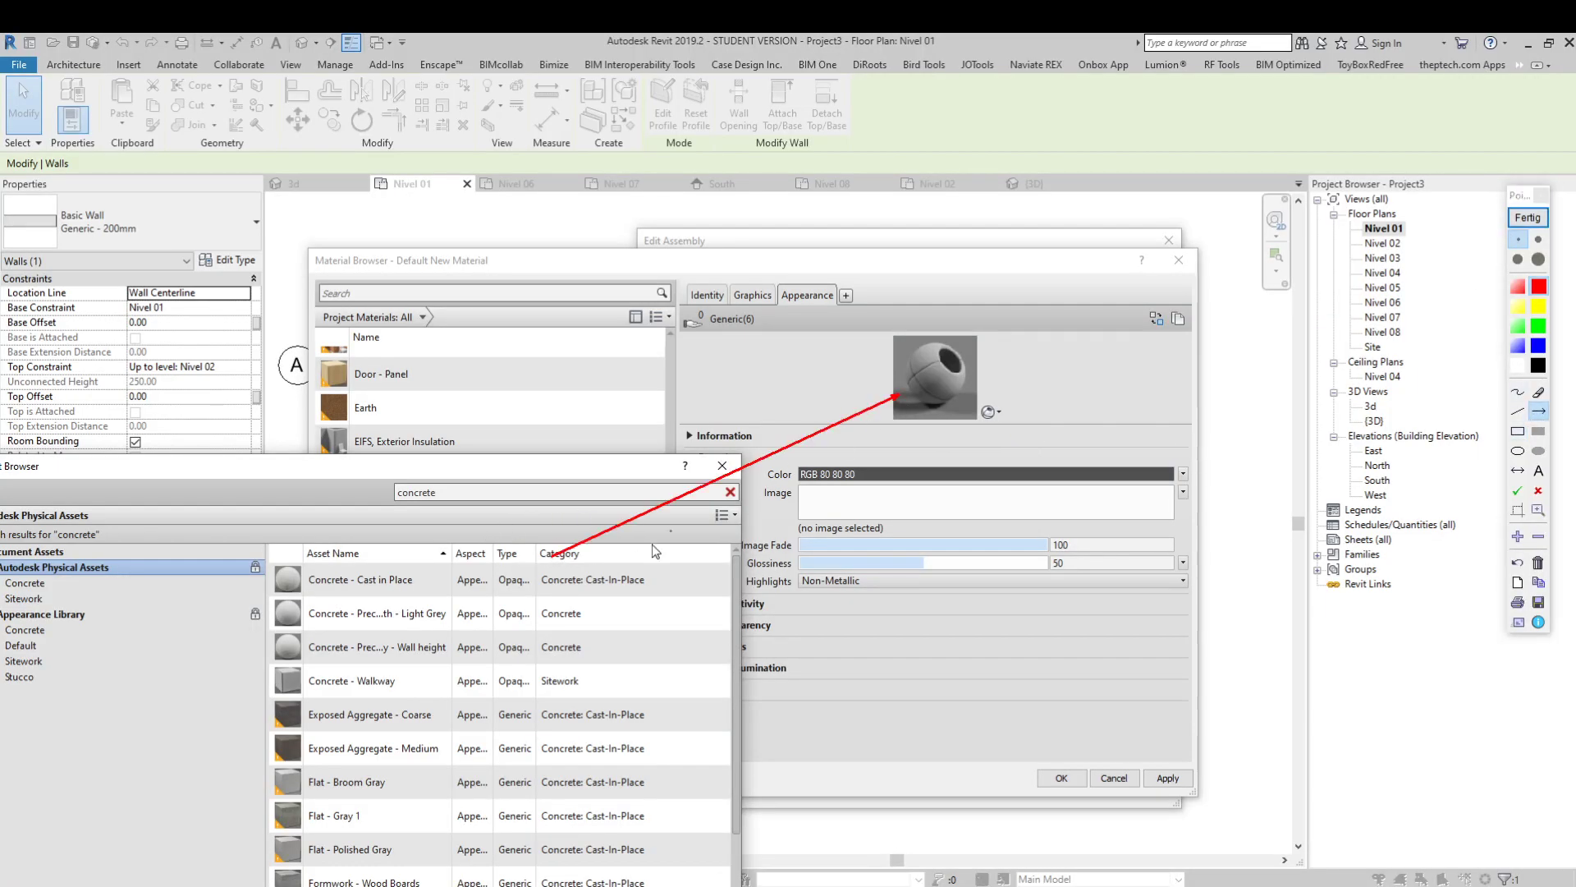
pyautogui.click(1528, 217)
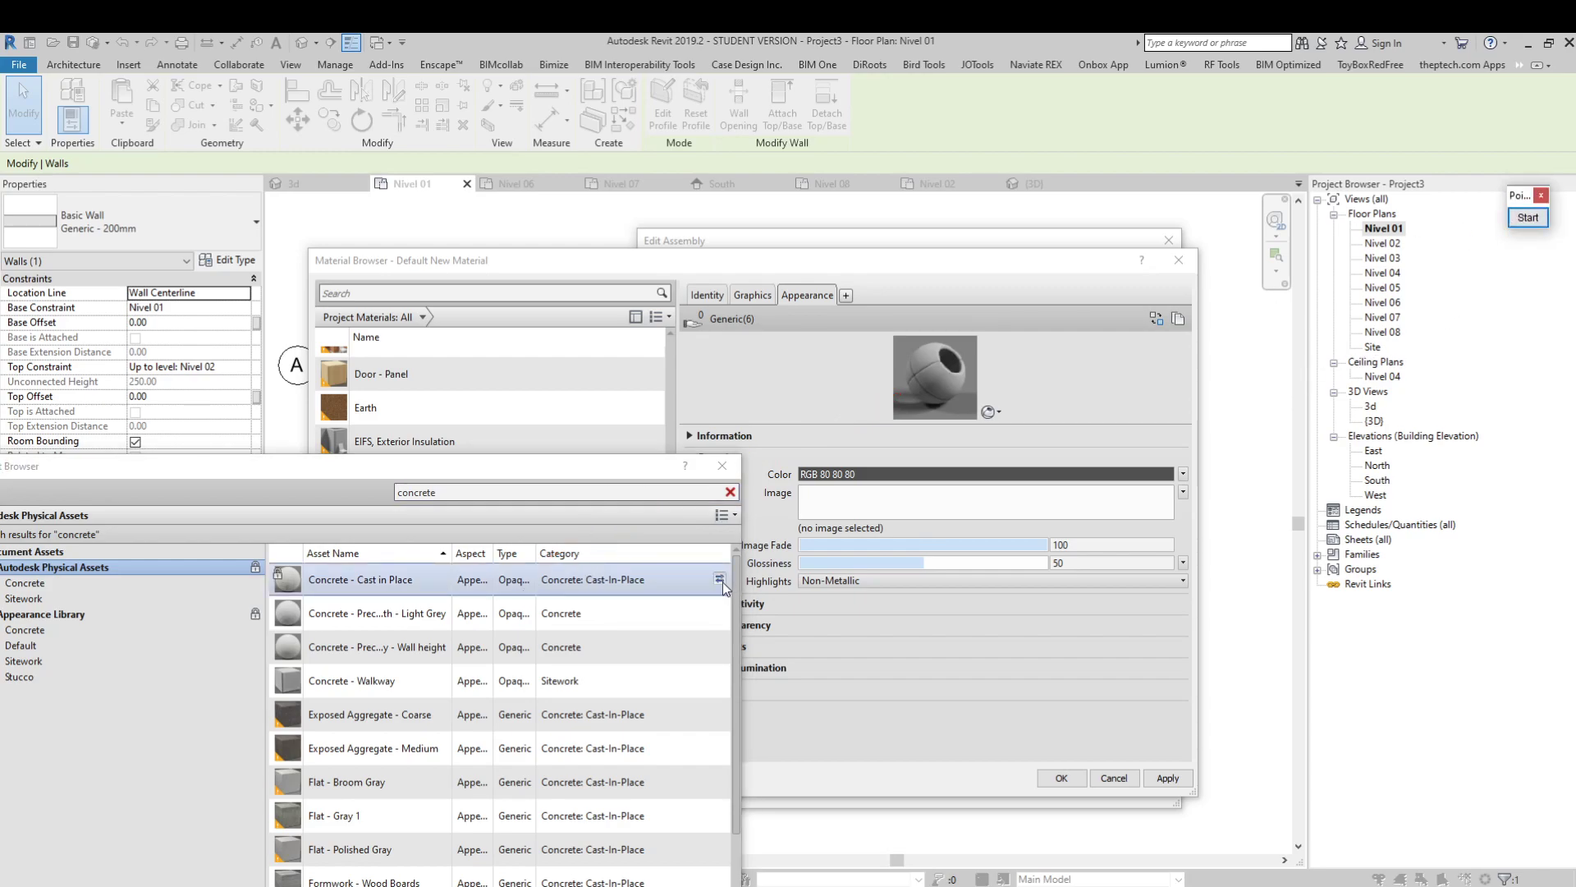
# Try Concrete - Cast in Place as the appearance of Hormigón H30, replace it with Flat - Gray 1 and close the Asset Browser
pyautogui.click(720, 580)
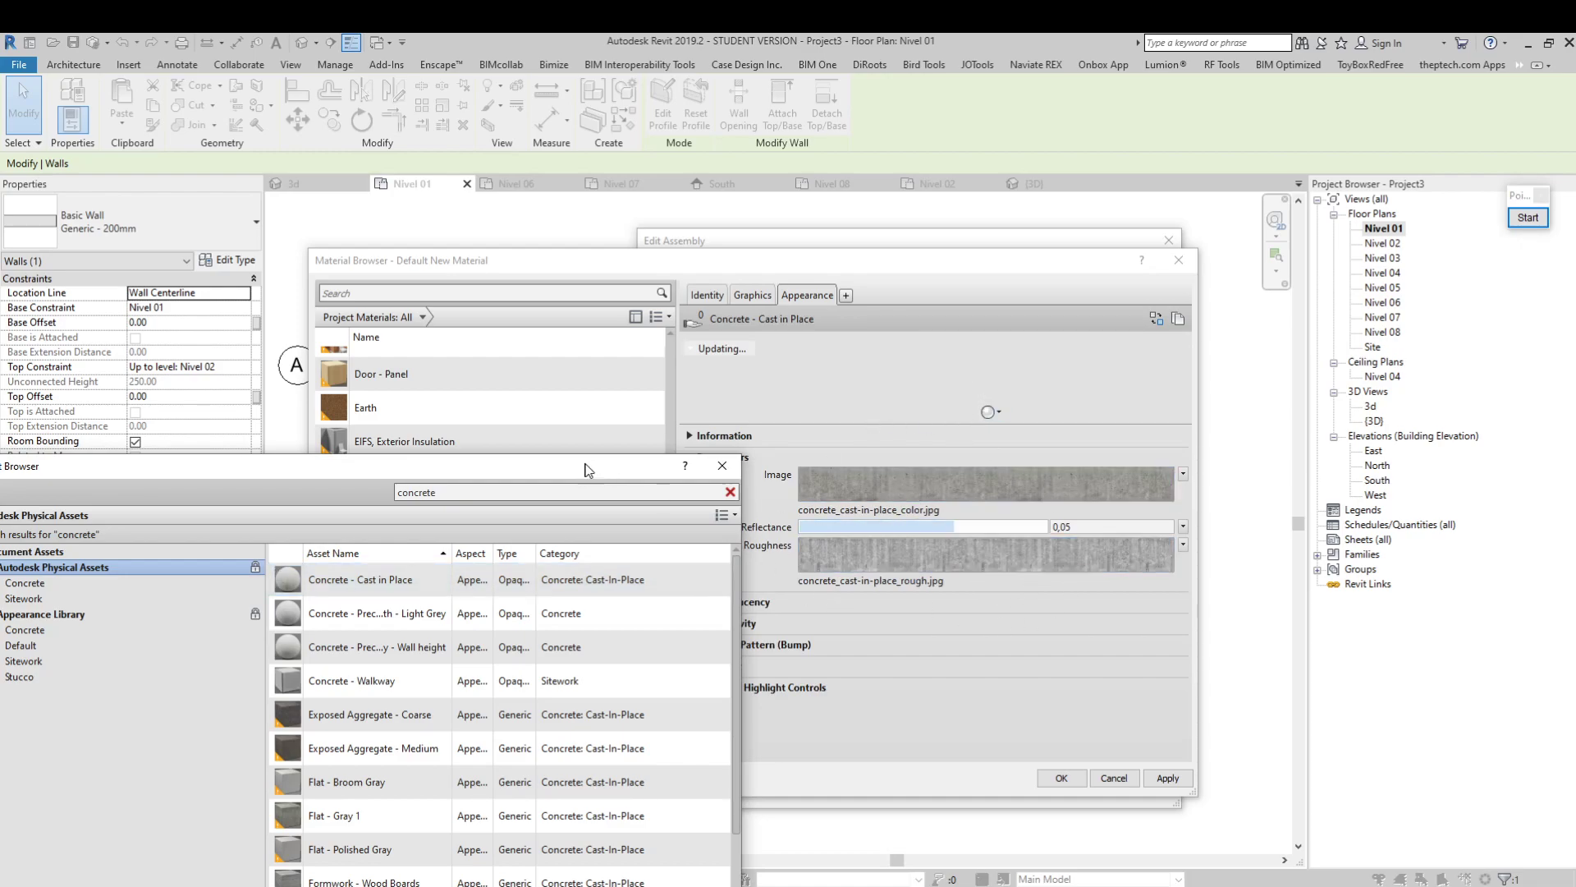
pyautogui.moveTo(597, 468); pyautogui.dragTo(610, 315)
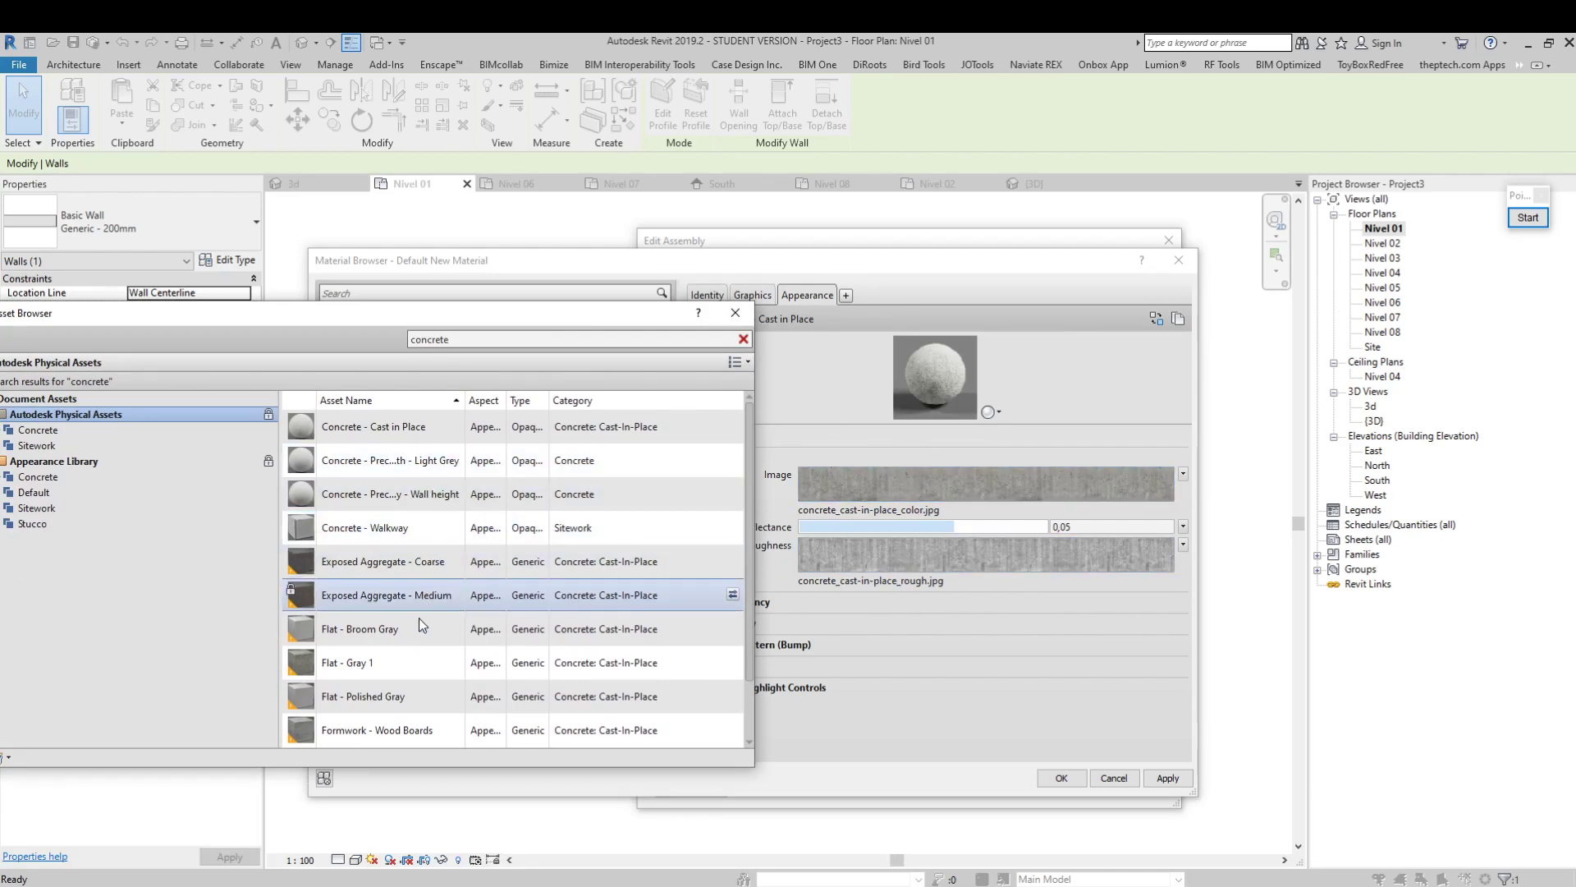
pyautogui.click(733, 662)
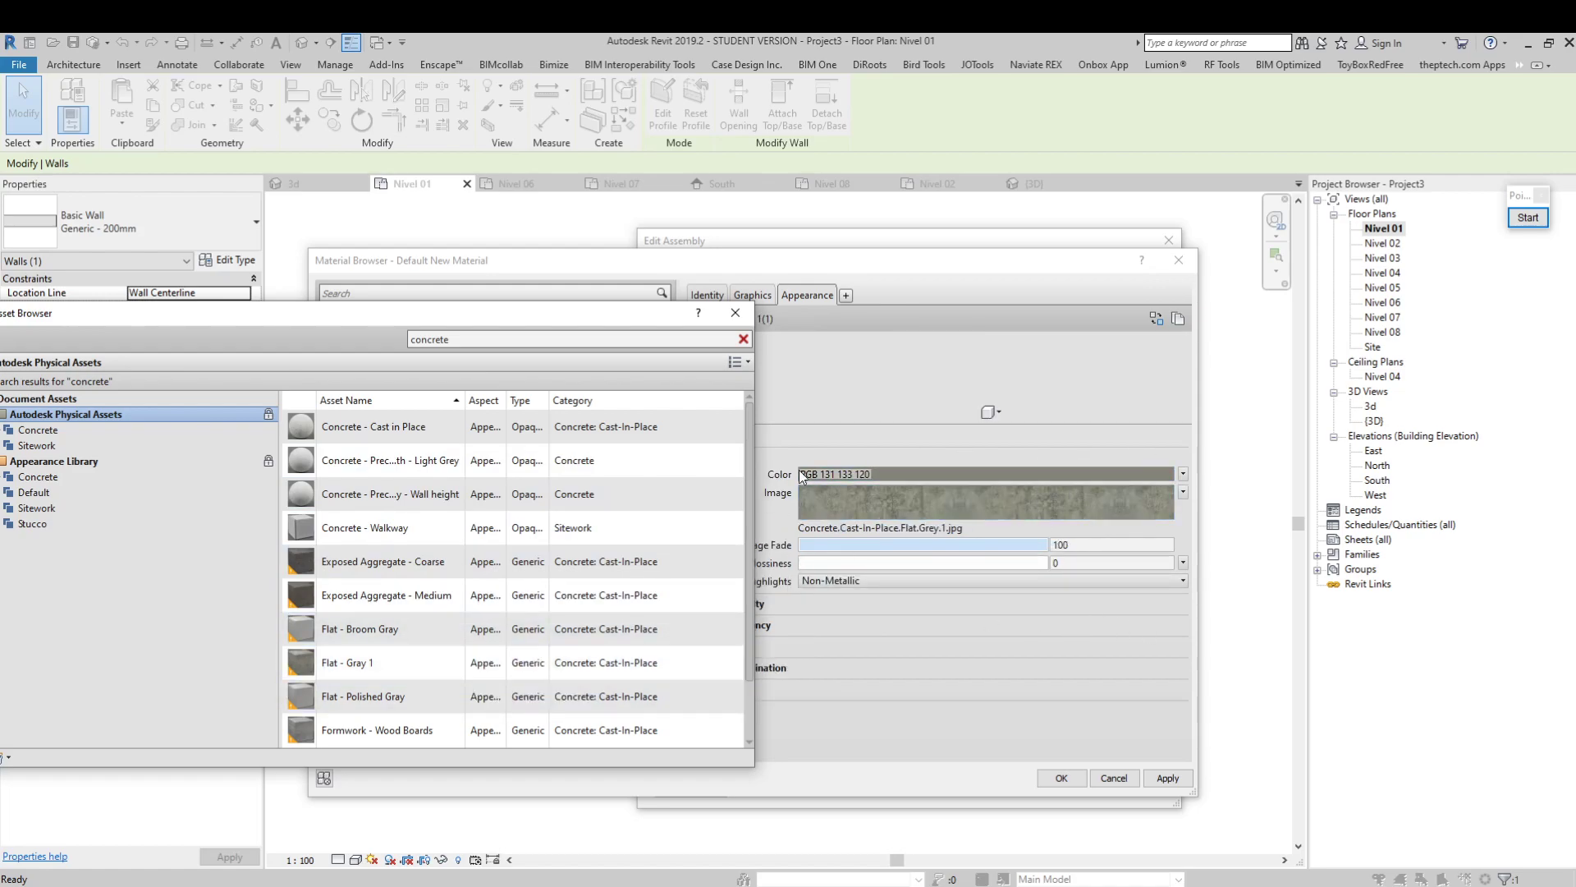
pyautogui.click(736, 312)
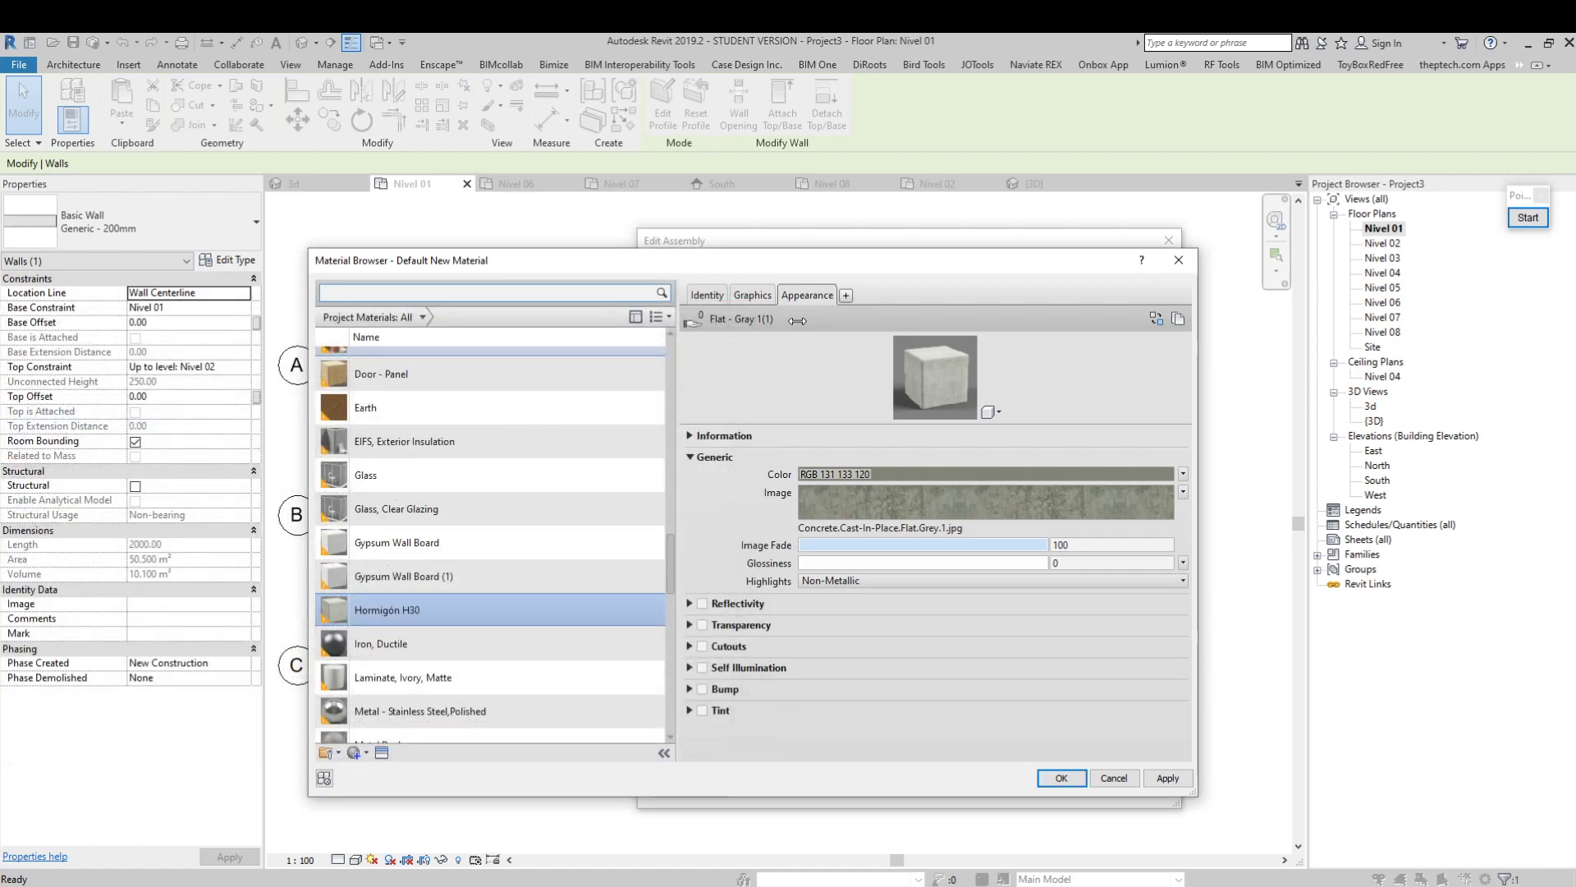
# Duplicate the Flat - Gray 1 appearance asset and name the copy Hormigón H30
pyautogui.click(1179, 318)
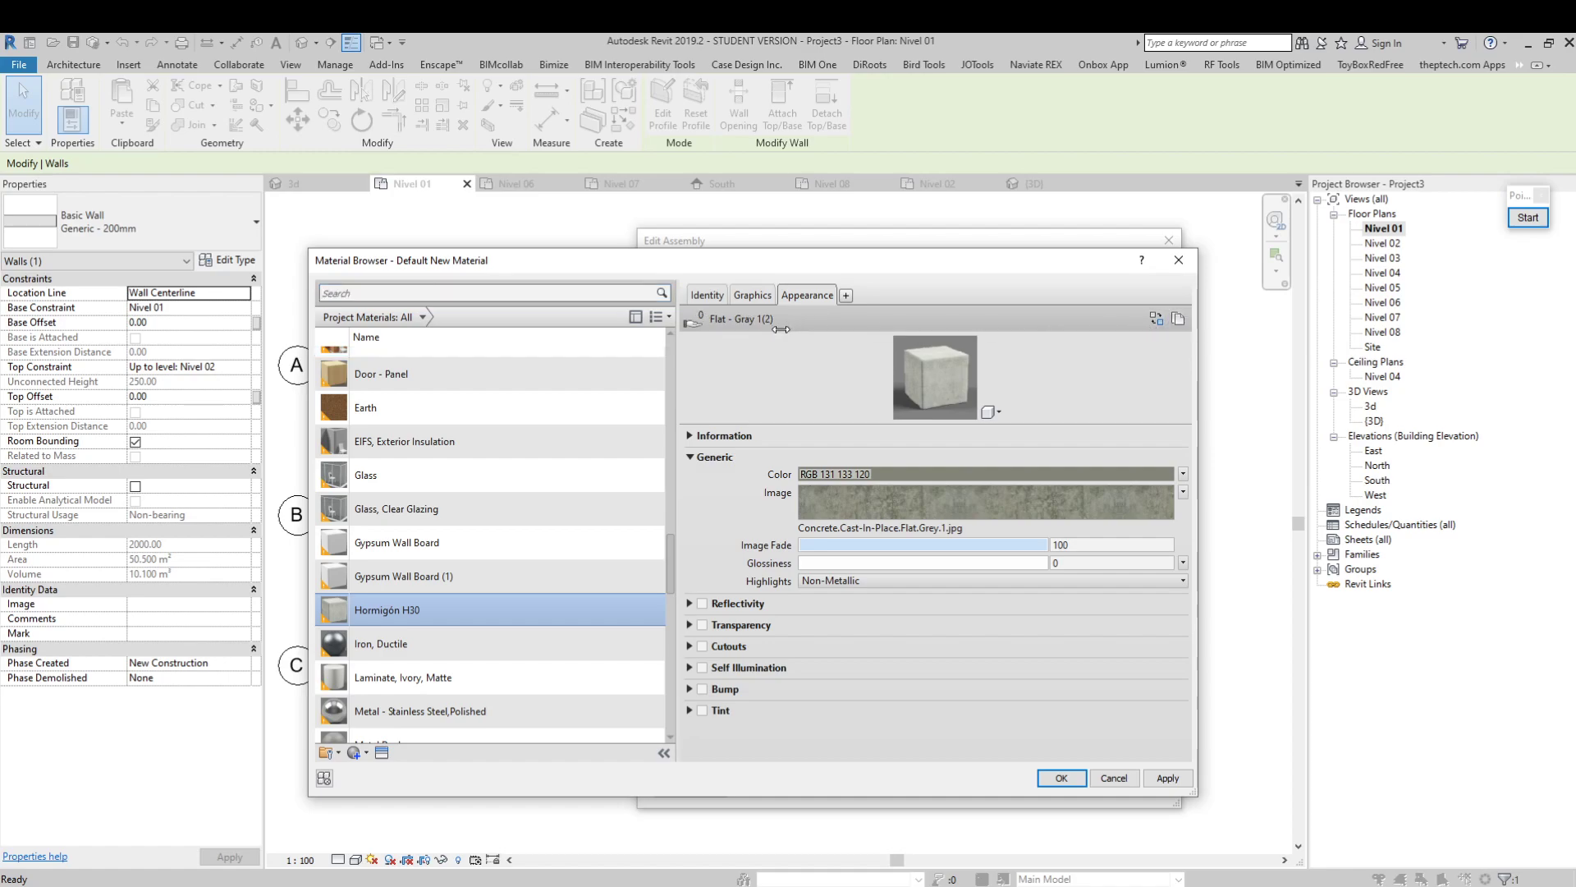
pyautogui.click(700, 437)
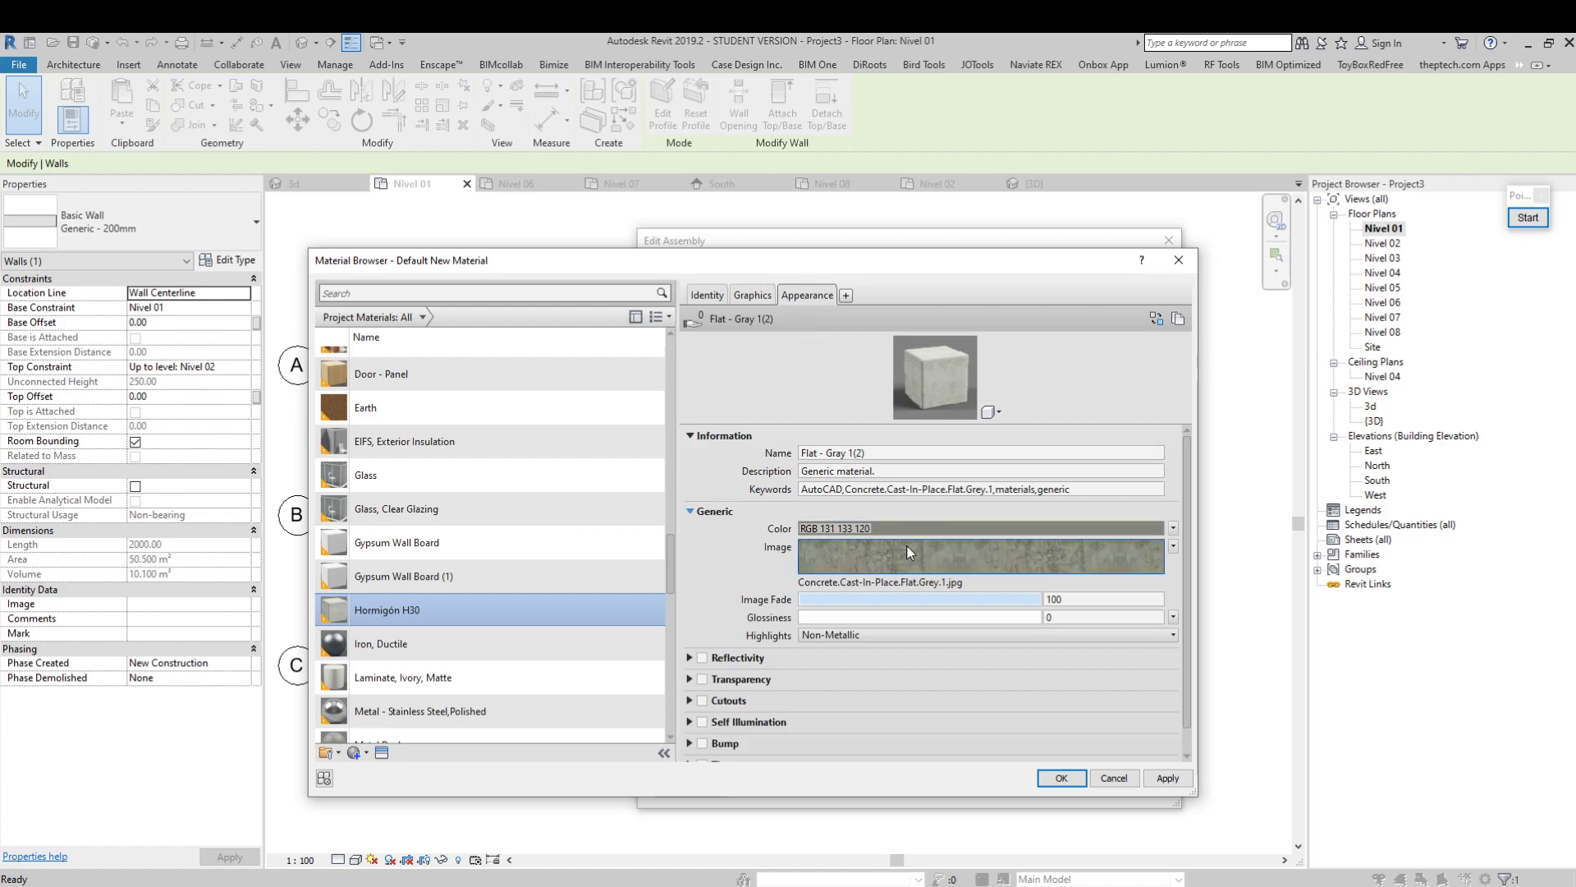
pyautogui.click(907, 455)
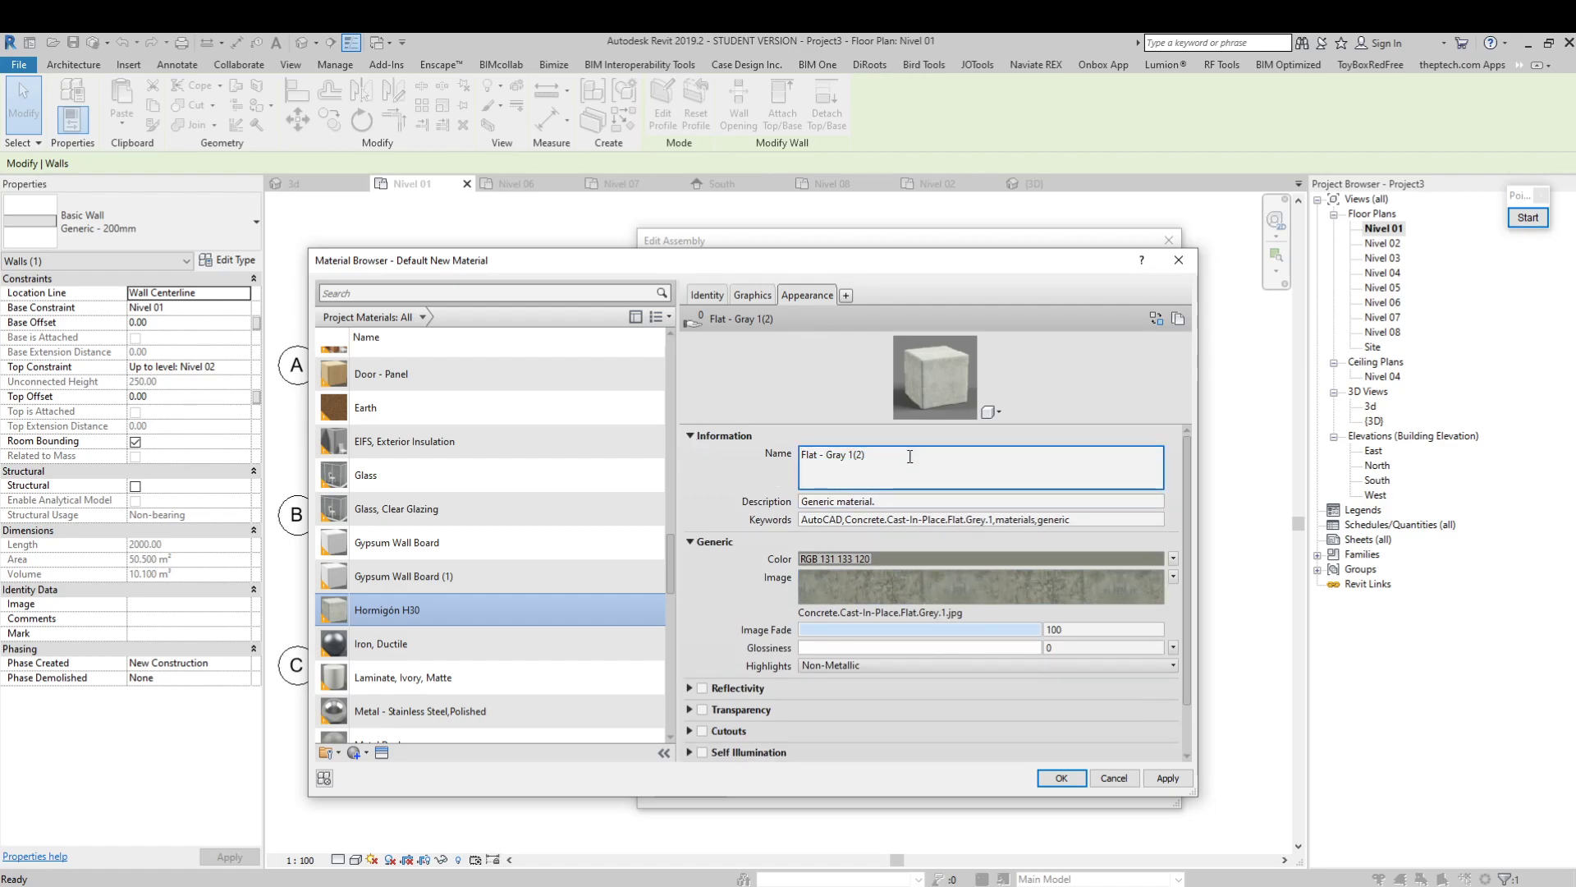
pyautogui.moveTo(882, 456); pyautogui.dragTo(778, 457)
pyautogui.write('Hormigón H30')
# Set the appearance asset's description to Hormigón bombeable planta
pyautogui.click(976, 488)
pyautogui.moveTo(889, 506); pyautogui.dragTo(760, 472)
pyautogui.write('Hormg')
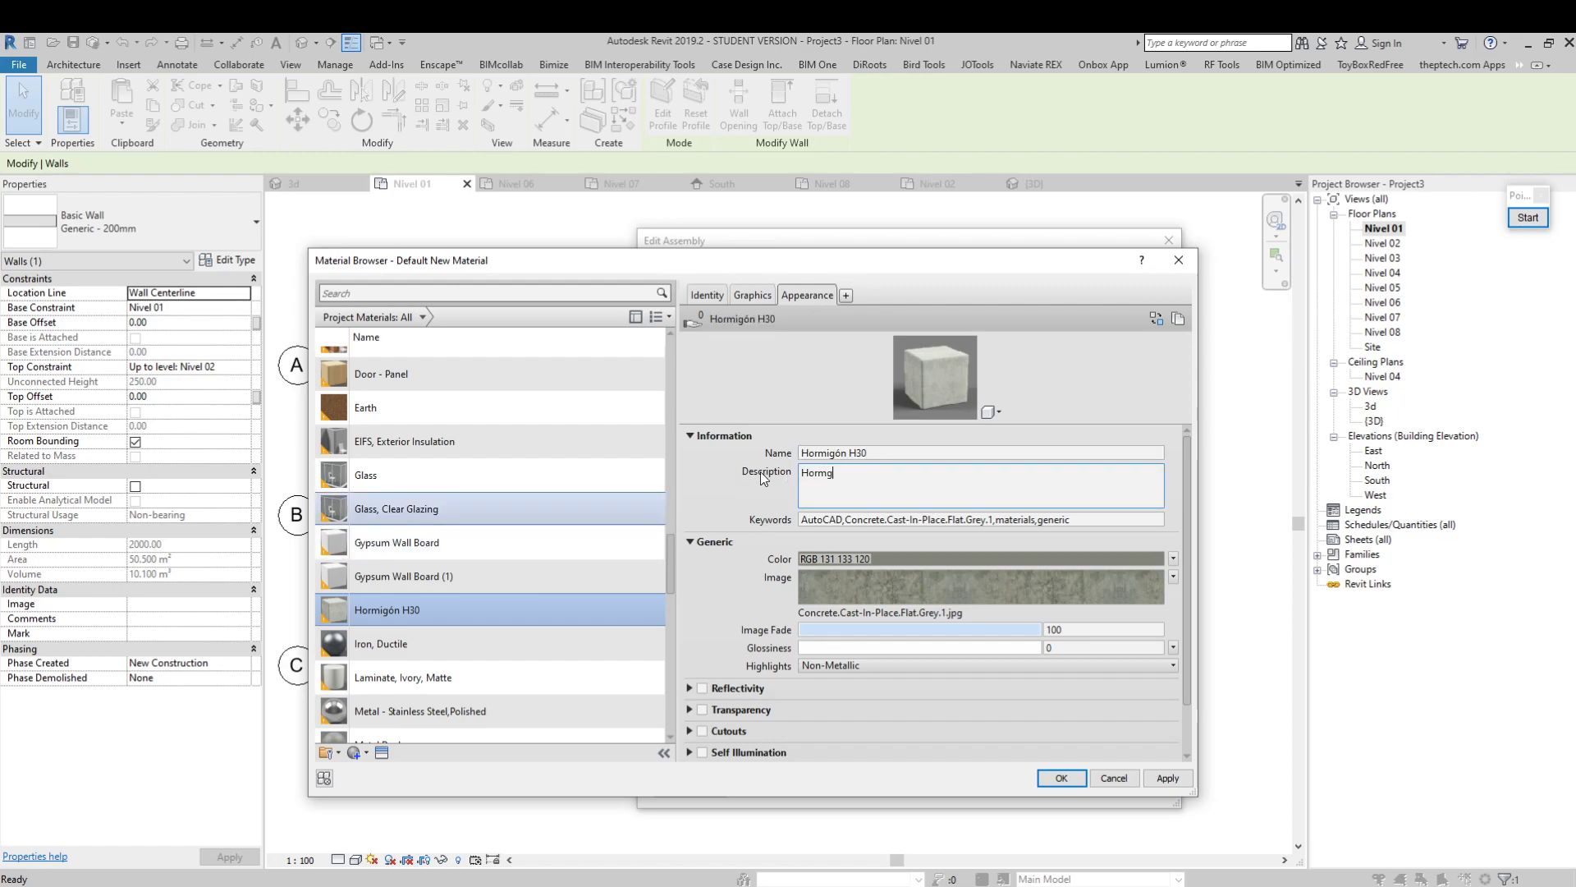
pyautogui.press('BackSpace')
pyautogui.write('igón bombeable planta')
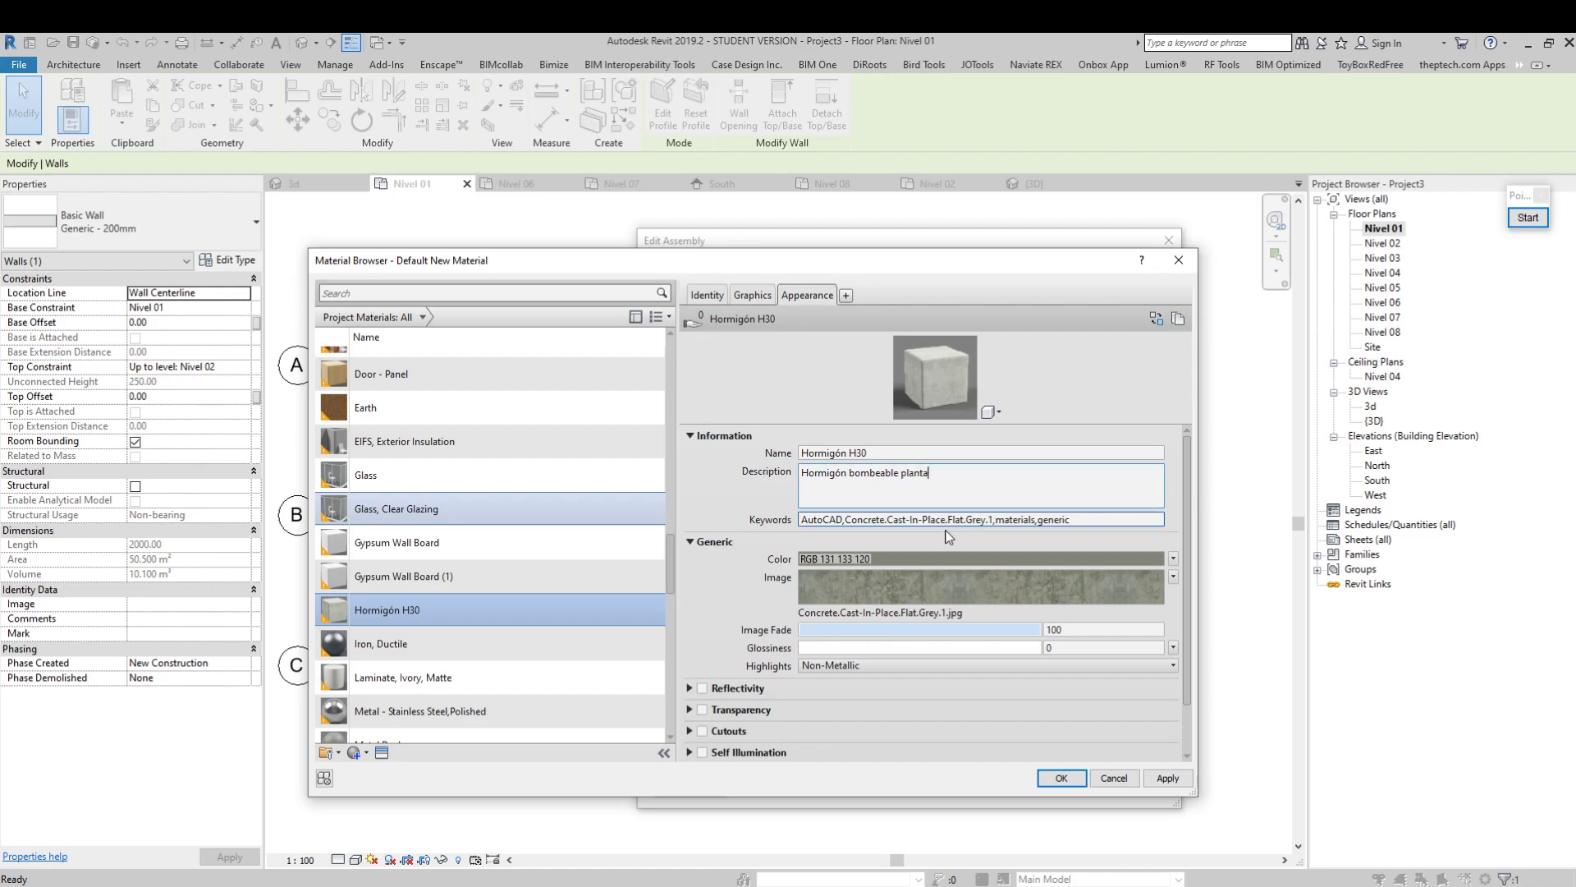
# Replace the appearance asset's keywords with H30
pyautogui.click(998, 519)
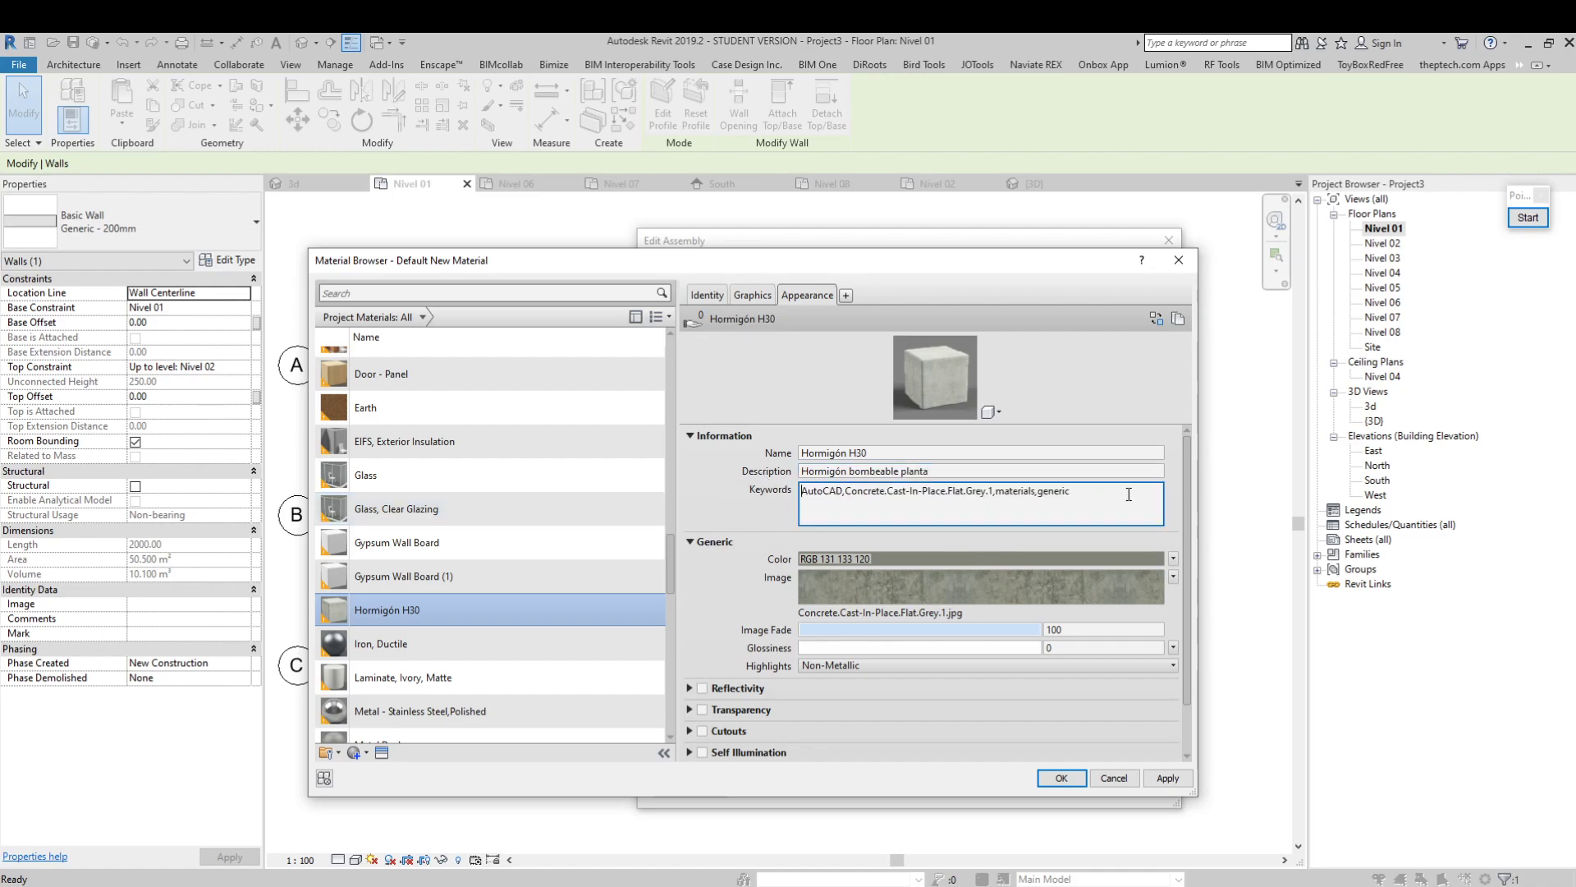
pyautogui.moveTo(1069, 490); pyautogui.dragTo(716, 494)
pyautogui.write('H30')
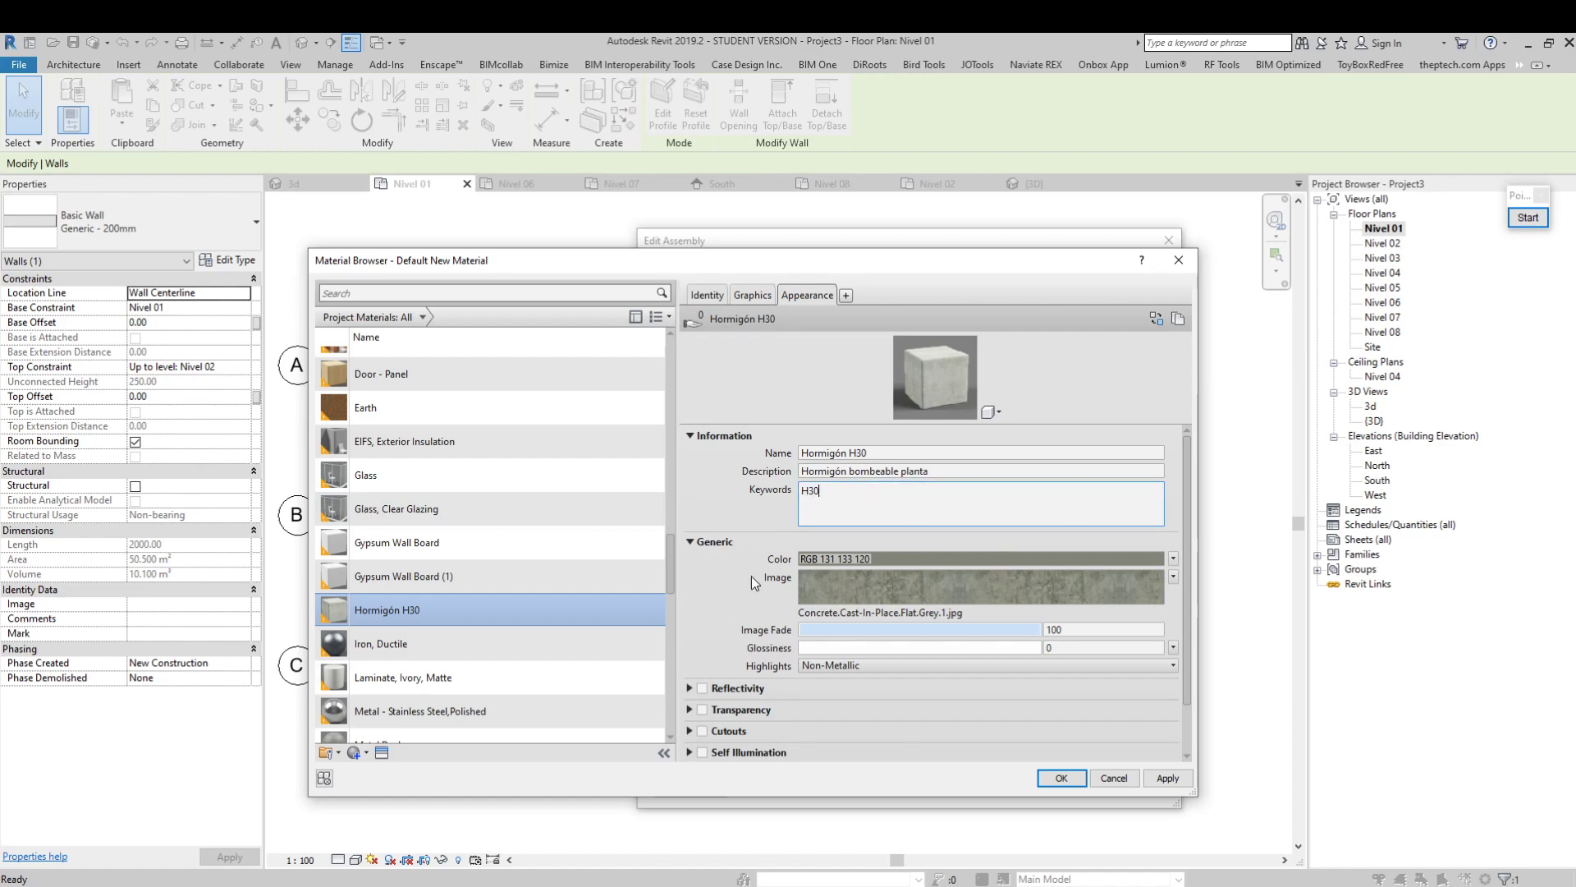
pyautogui.click(1059, 398)
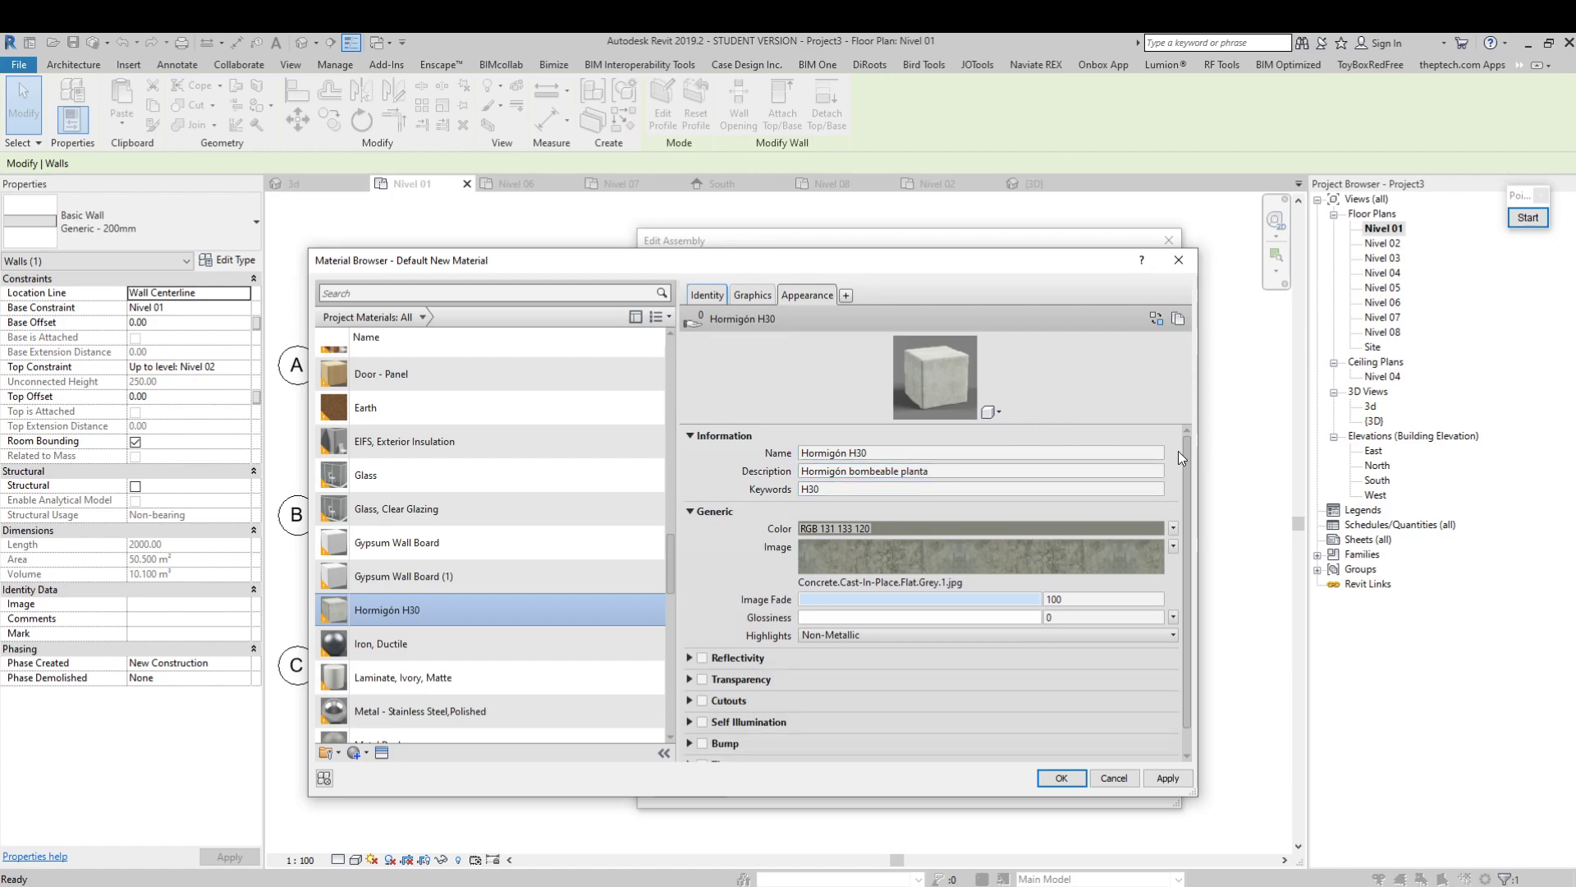
pyautogui.click(1146, 471)
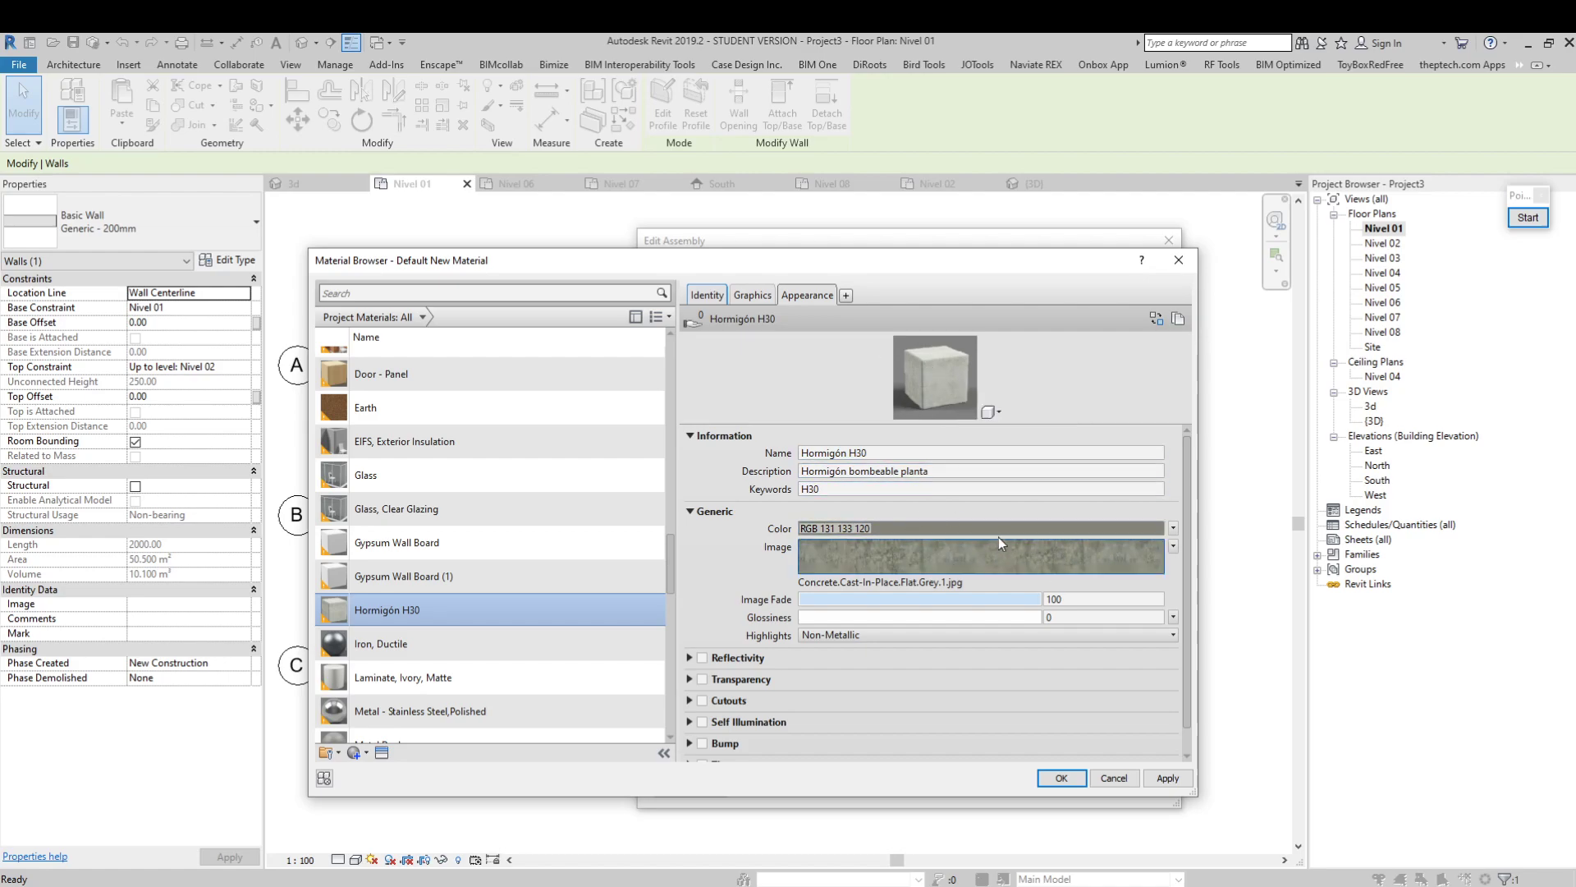
pyautogui.click(748, 302)
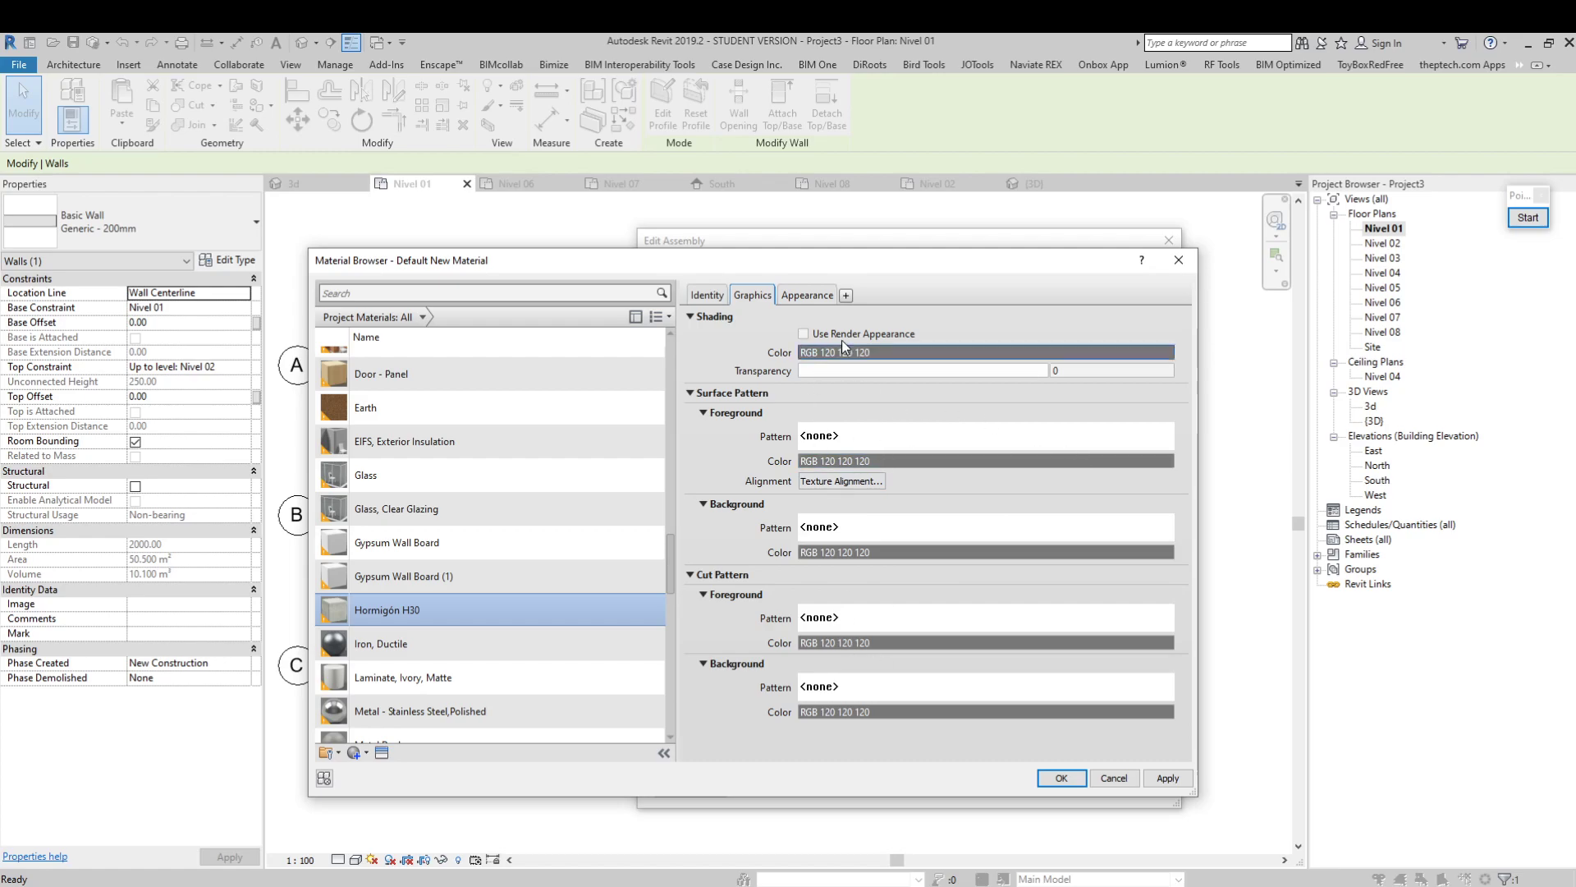
pyautogui.click(809, 294)
# Add the Physical asset C20/25 (Concrete: Standard) to Hormigón H30 and close the Asset Browser
pyautogui.moveTo(902, 266); pyautogui.dragTo(837, 256)
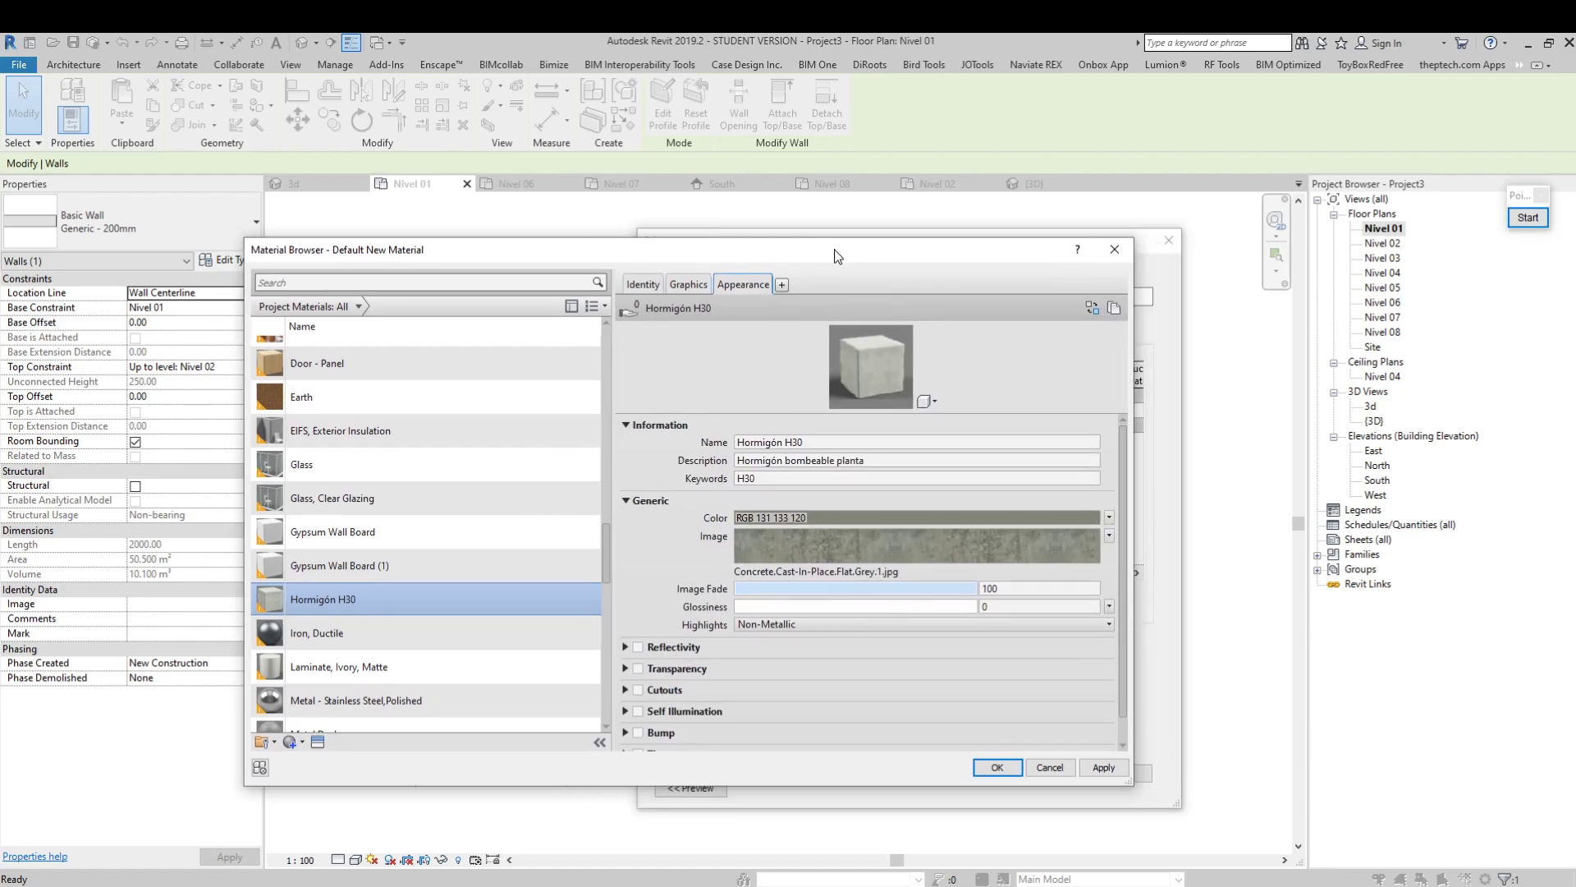
pyautogui.click(782, 285)
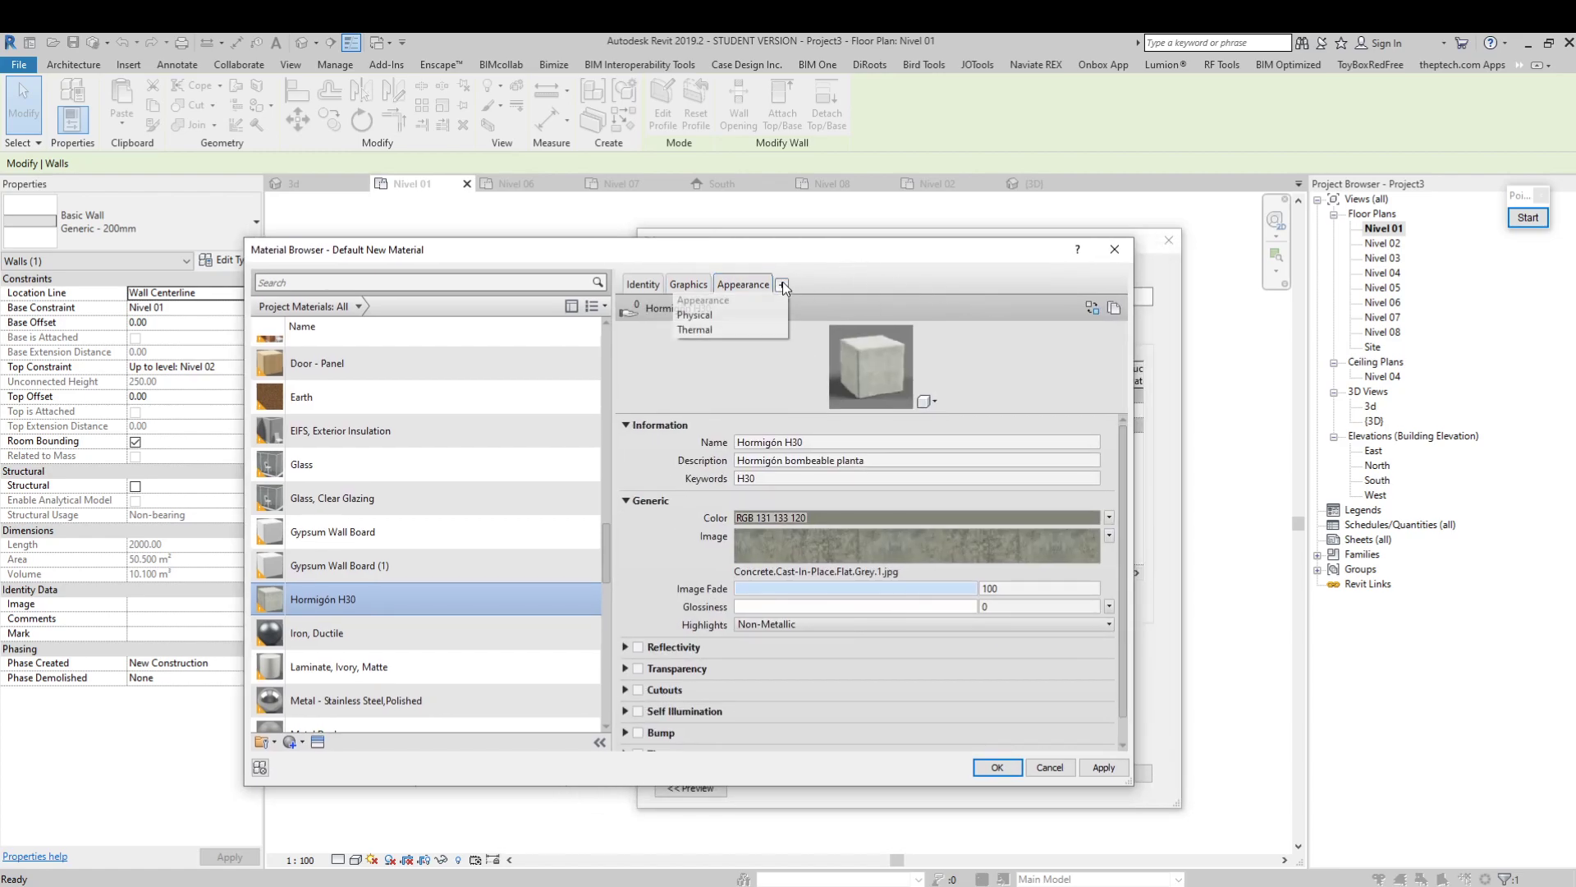
pyautogui.click(707, 314)
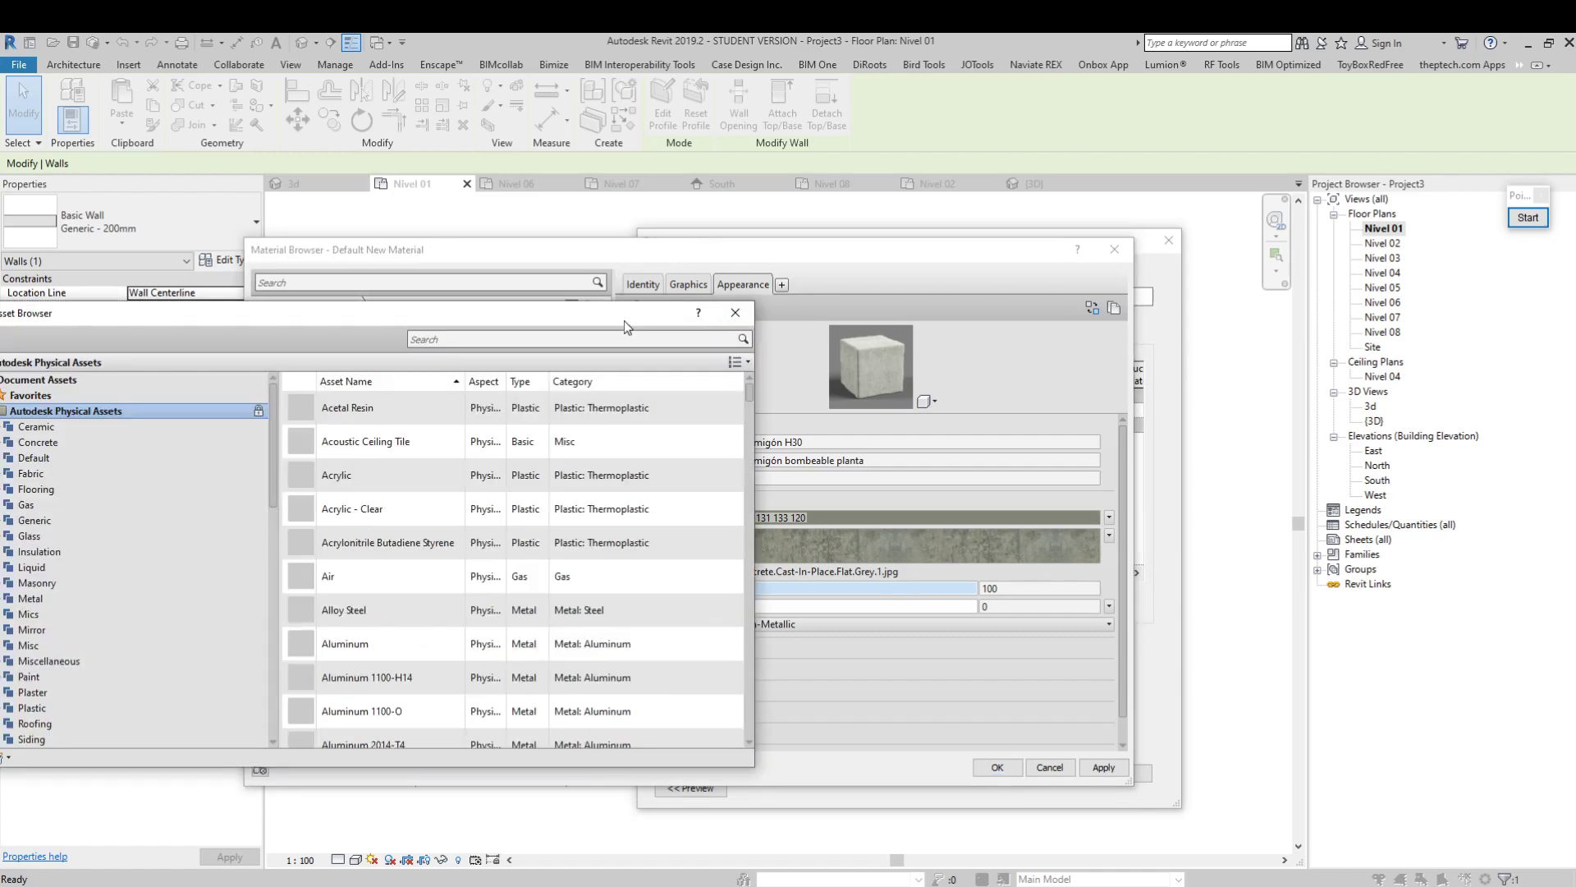
pyautogui.moveTo(391, 313); pyautogui.dragTo(724, 282)
pyautogui.moveTo(1115, 361); pyautogui.dragTo(1116, 426)
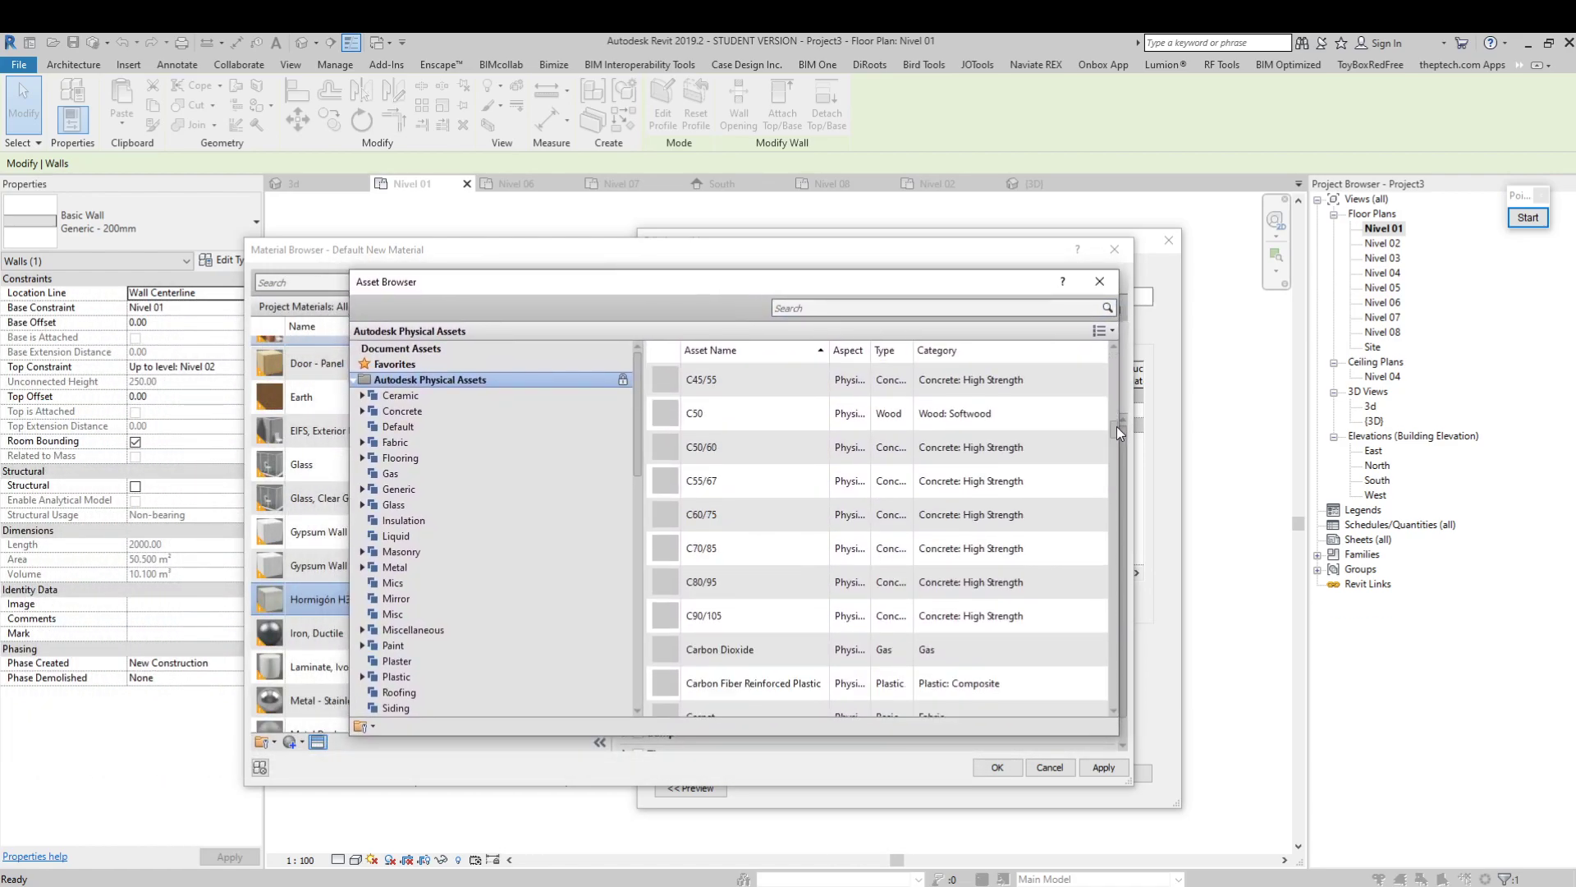
pyautogui.scroll(1, 985, 411)
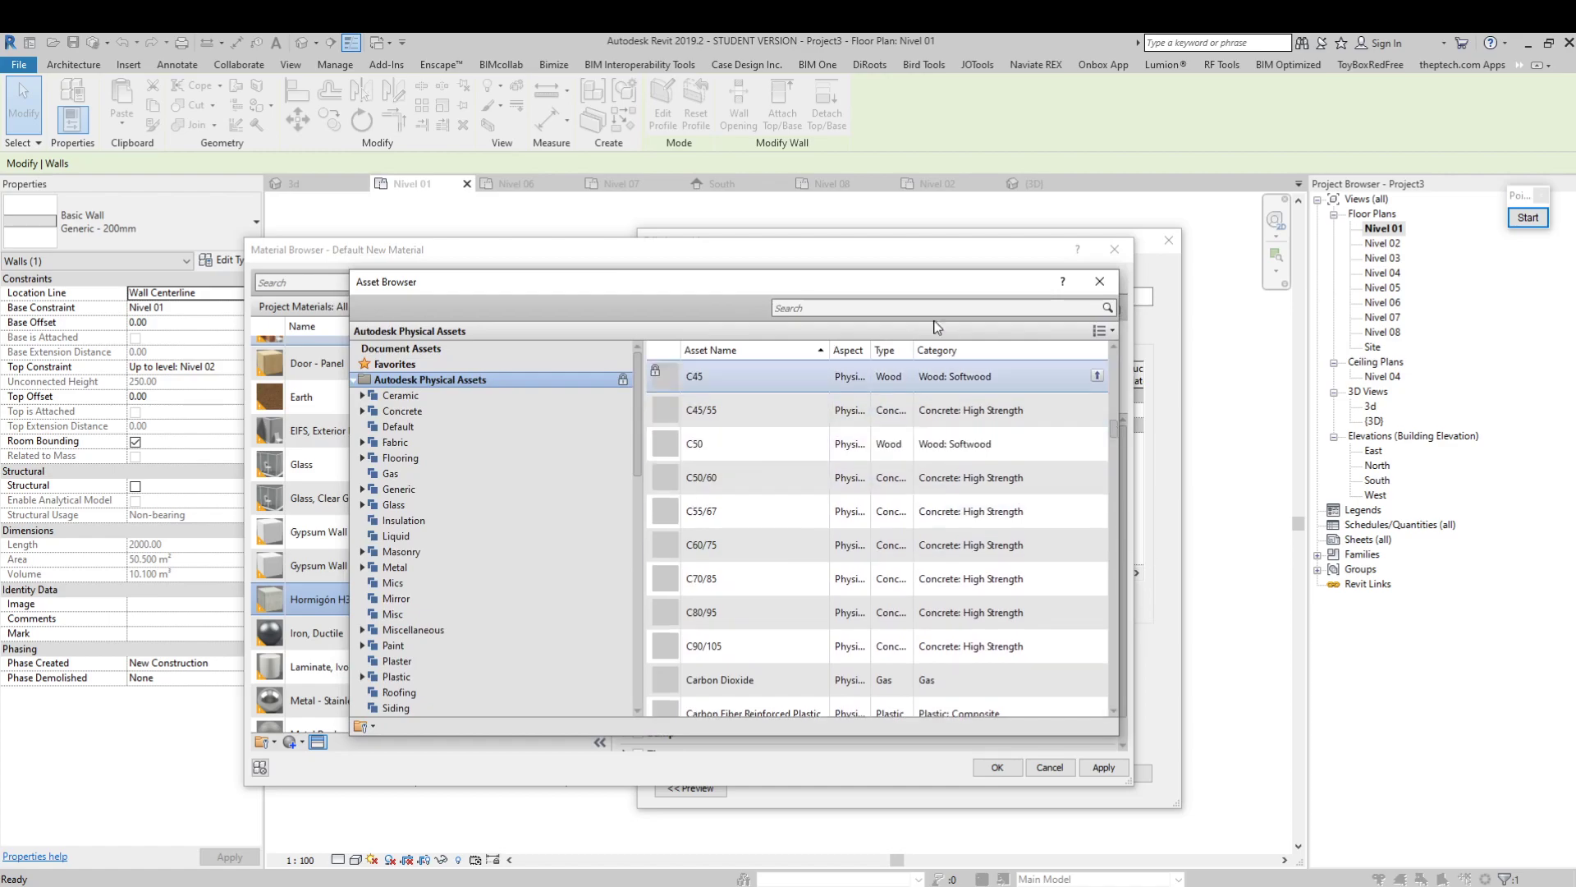
pyautogui.moveTo(1113, 430); pyautogui.dragTo(1115, 420)
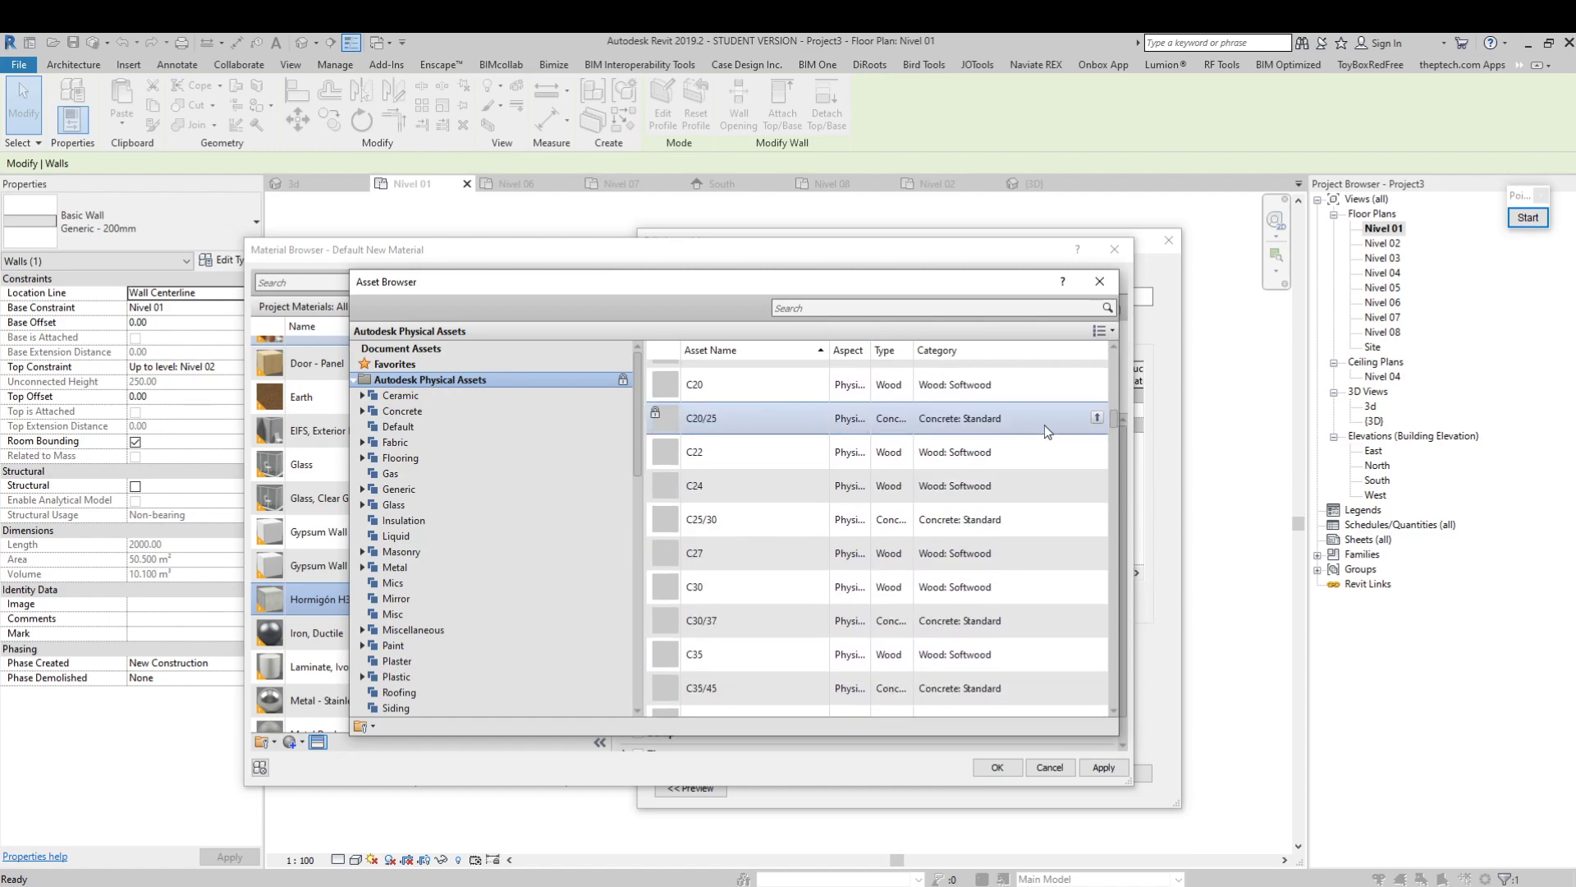
pyautogui.click(1097, 419)
pyautogui.moveTo(961, 291); pyautogui.dragTo(923, 405)
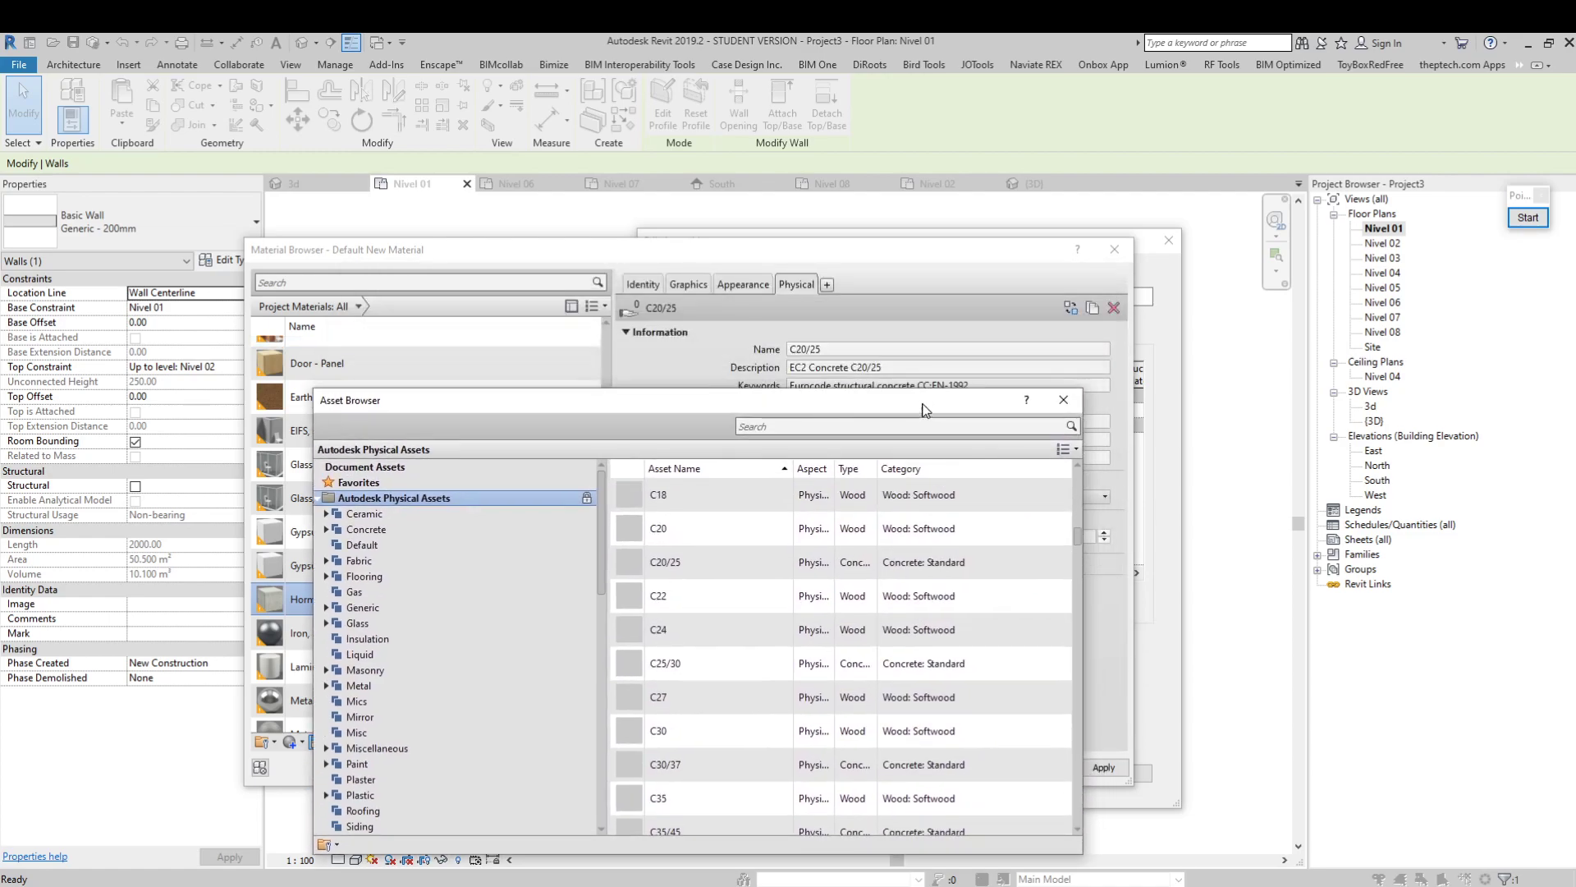
pyautogui.click(1058, 398)
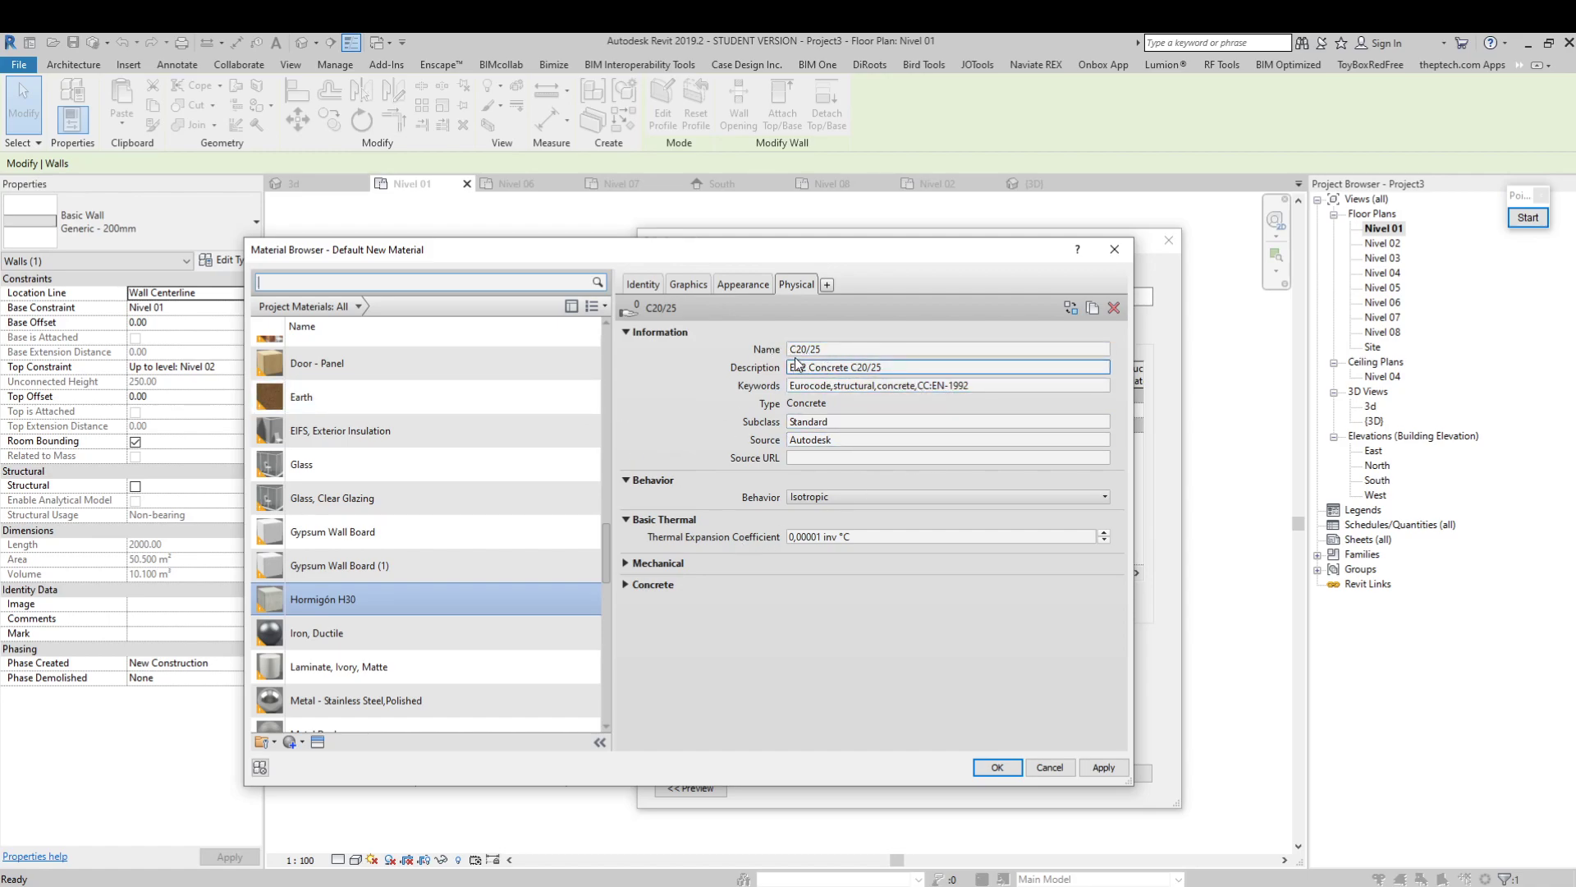
# Expand the Mechanical and Concrete properties of the C20/25 physical asset to review them
pyautogui.click(626, 563)
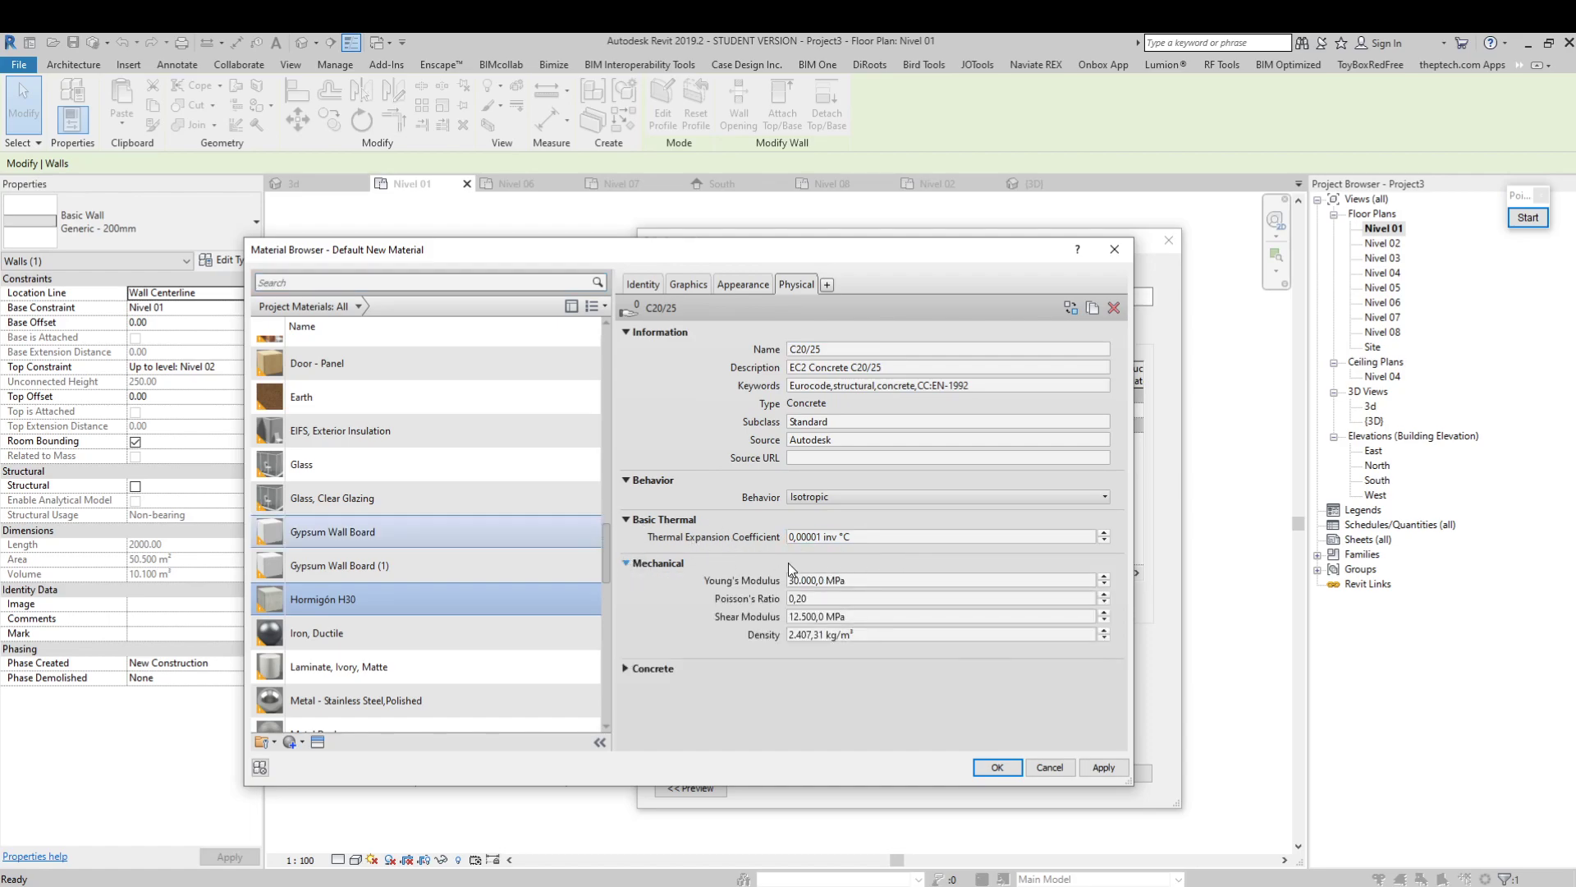
pyautogui.click(627, 672)
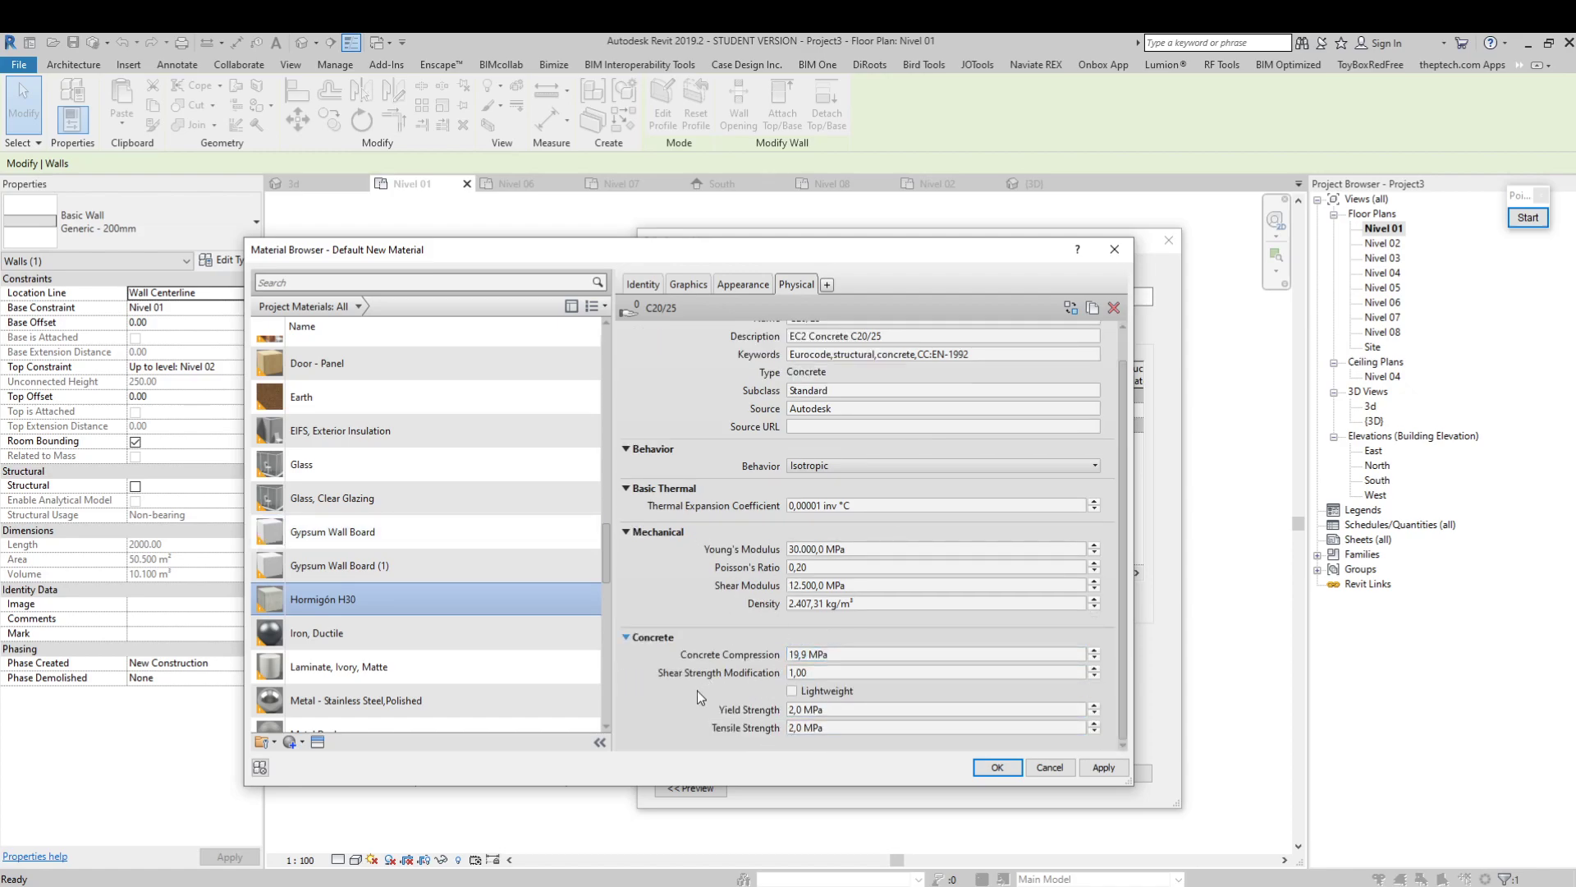
pyautogui.scroll(1, 597, 321)
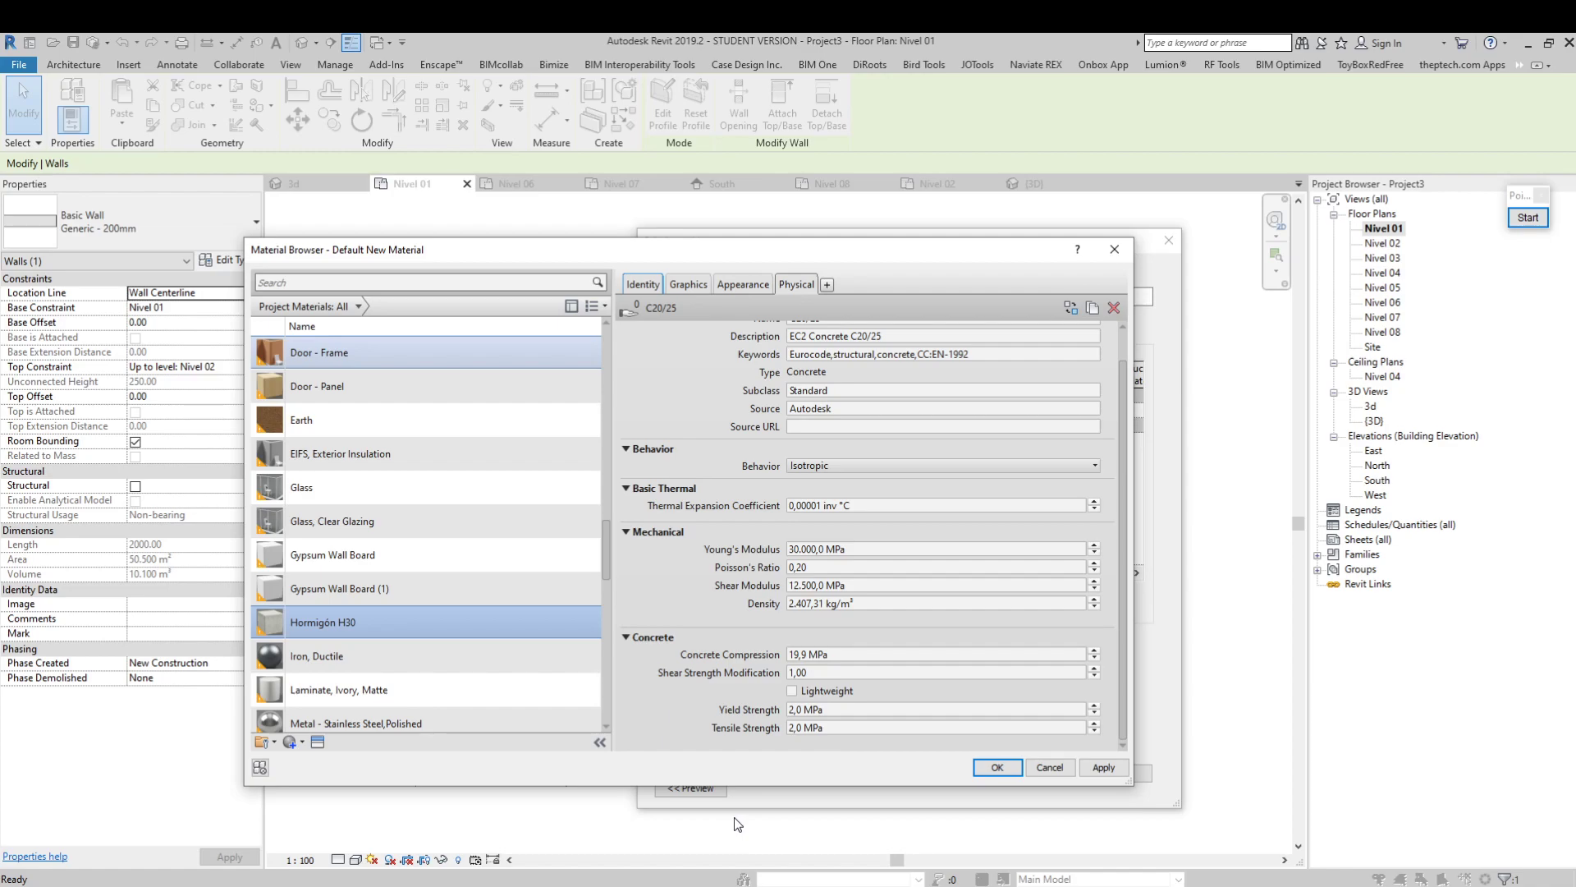
# Add the thermal asset Concrete - Lightweight to Hormigón H30 and close the Asset Browser
pyautogui.click(827, 285)
pyautogui.click(786, 324)
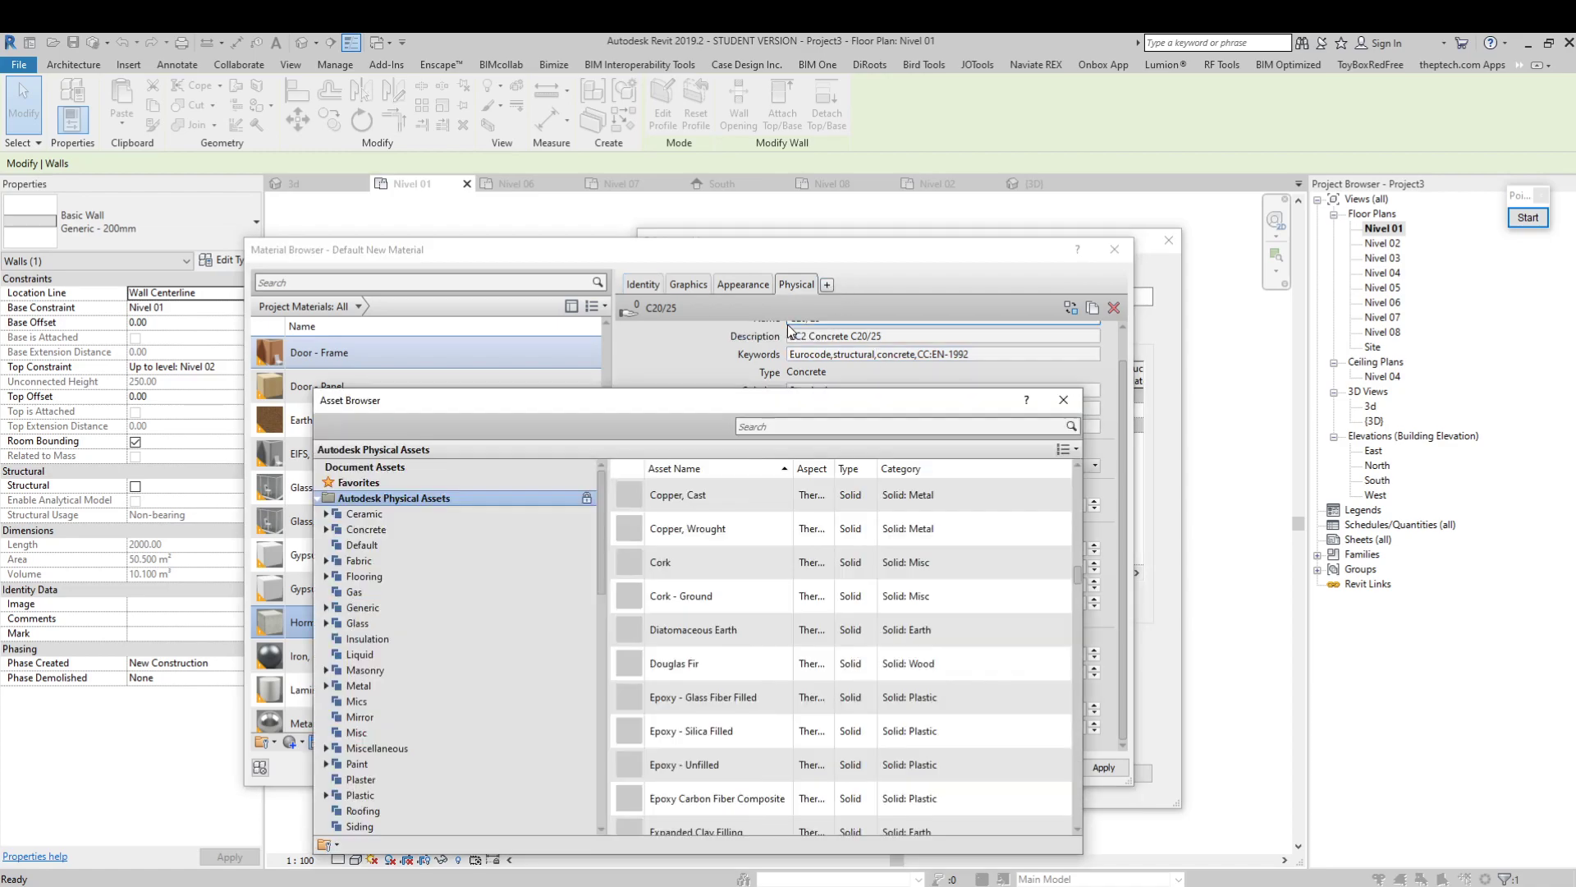
pyautogui.moveTo(1077, 575); pyautogui.dragTo(1072, 533)
pyautogui.scroll(-9, 1012, 671)
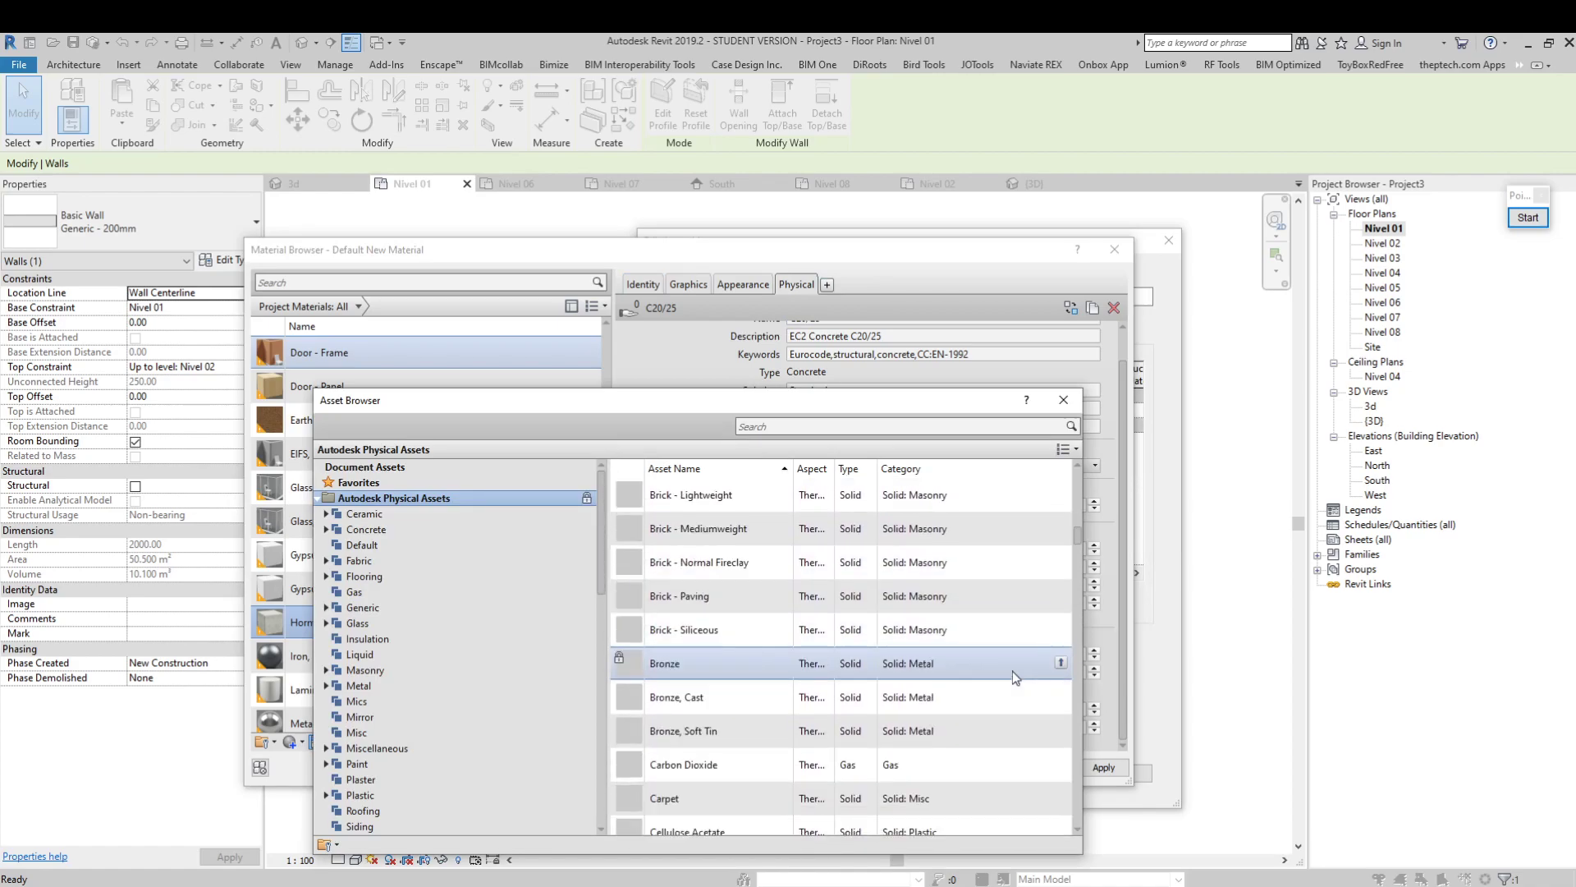
pyautogui.scroll(-1, 1012, 671)
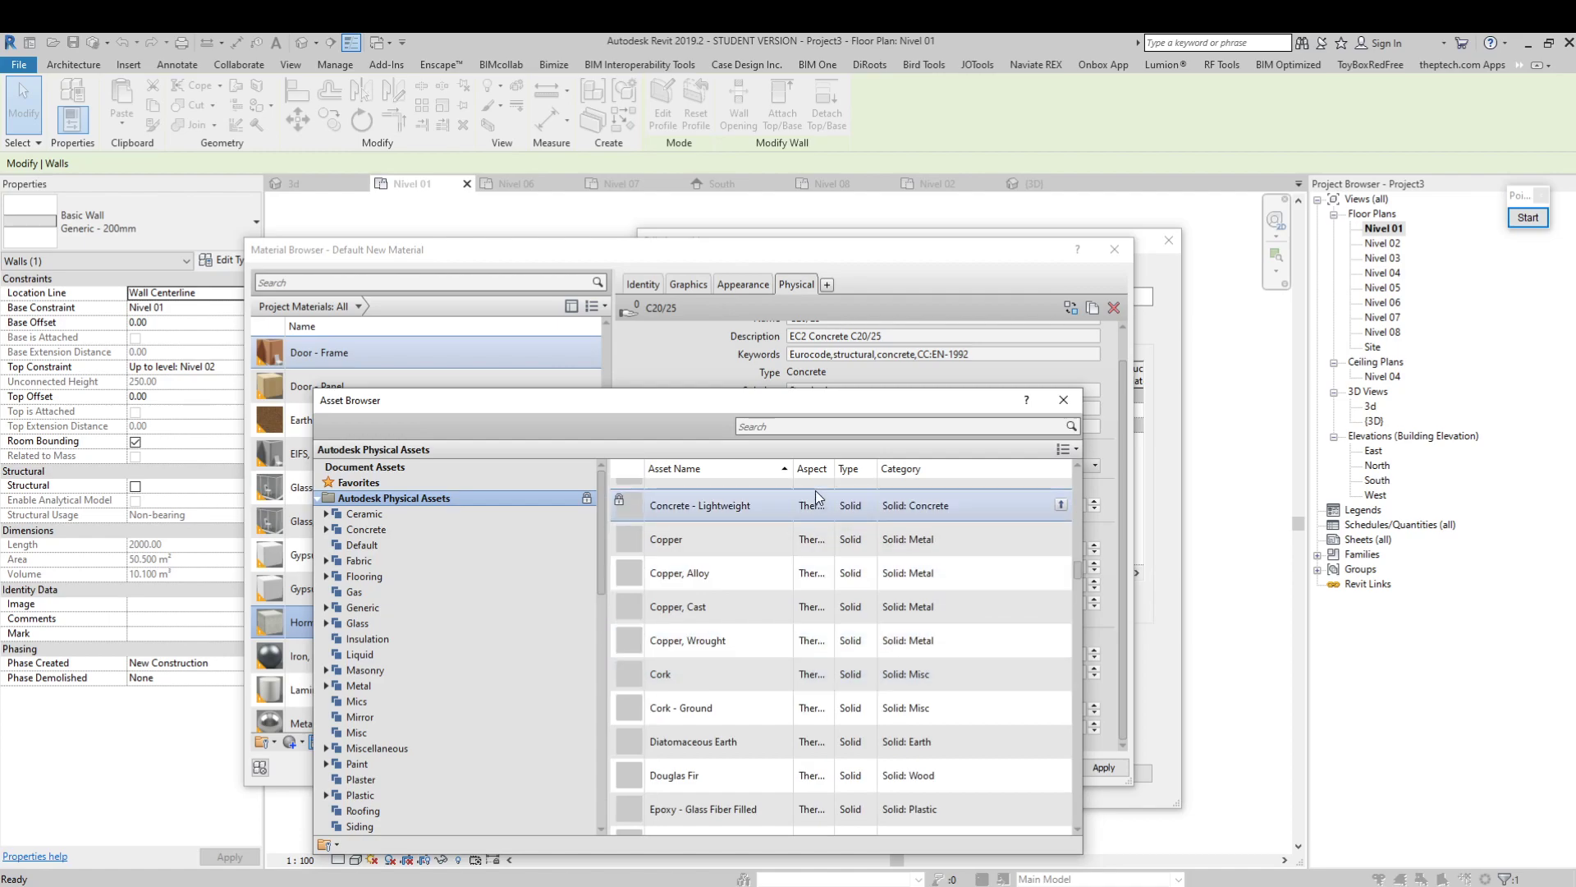
pyautogui.click(1060, 505)
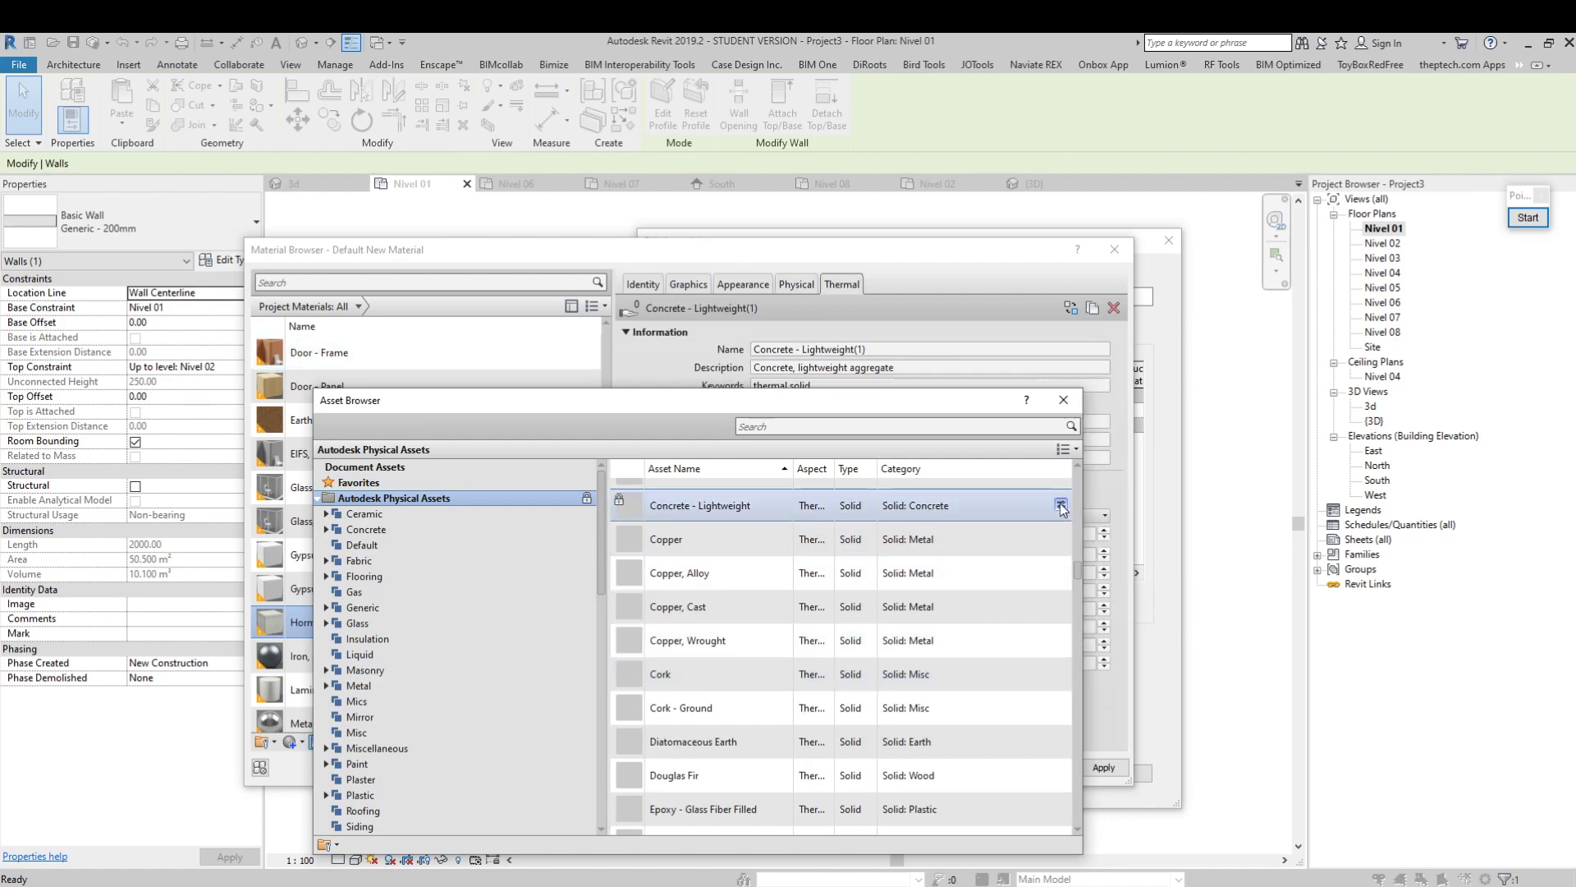
pyautogui.click(1064, 402)
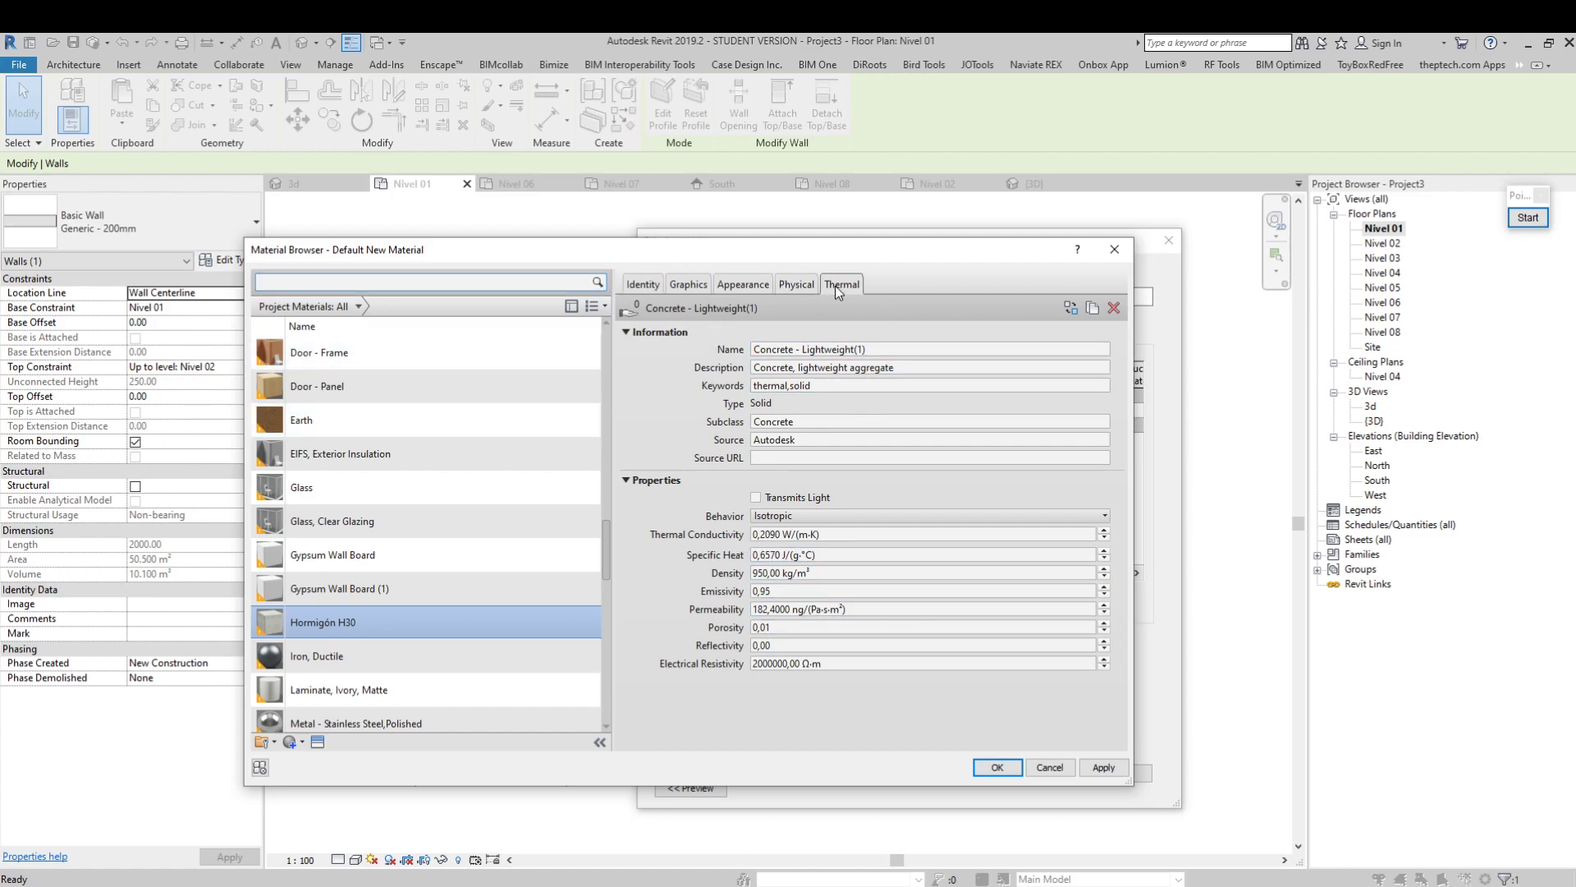
# Accept Hormigón H30 as the structure layer's material and apply the Muro HA e=30cm type to the wall on grid A
pyautogui.click(997, 766)
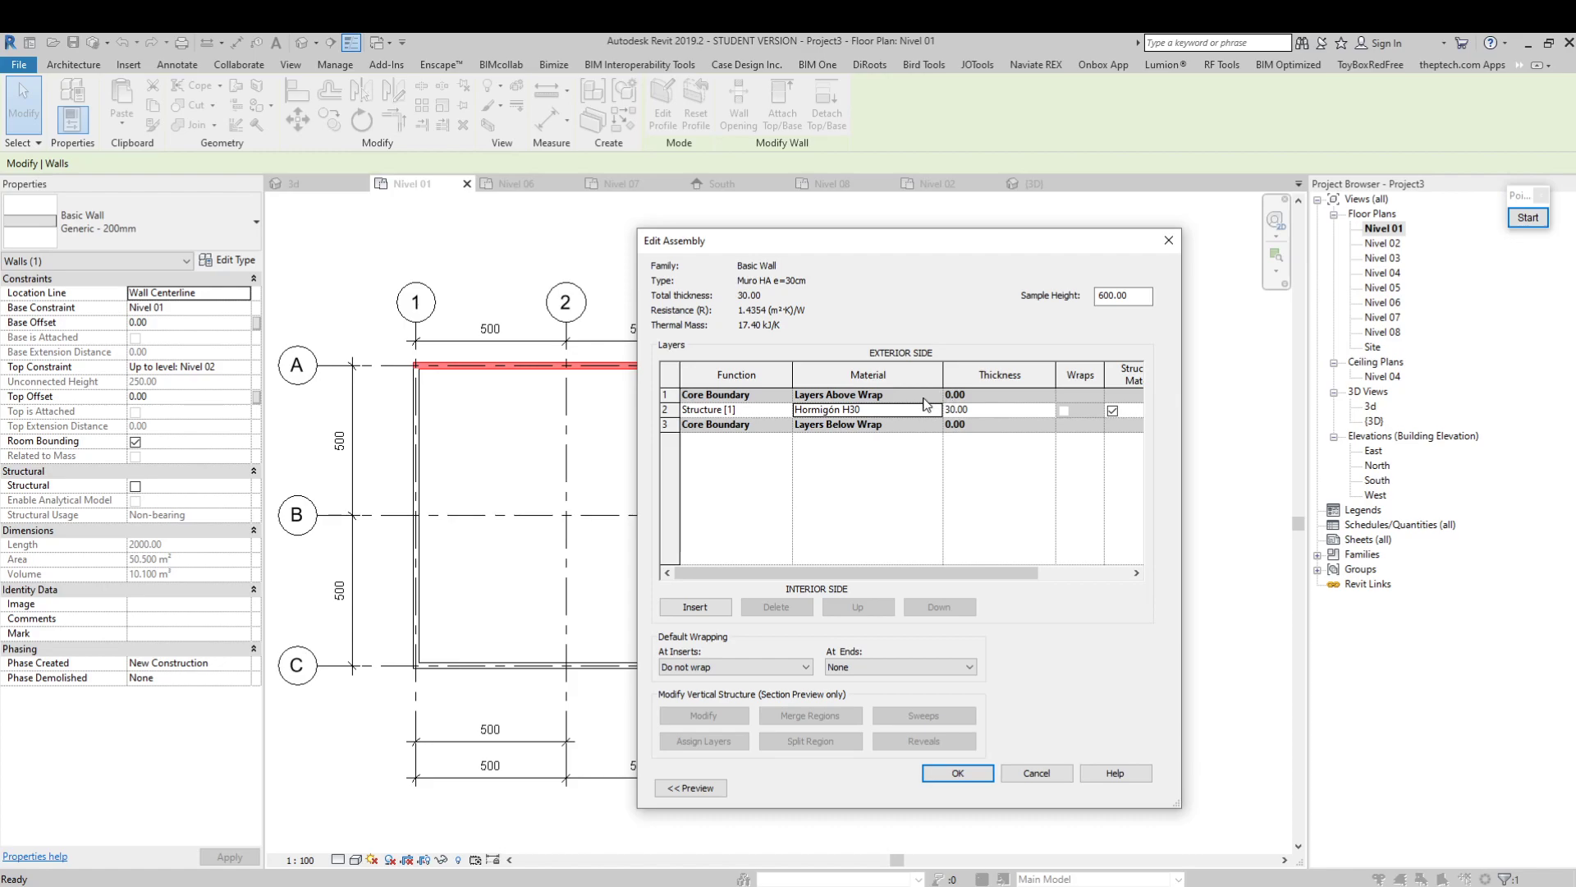
pyautogui.click(960, 773)
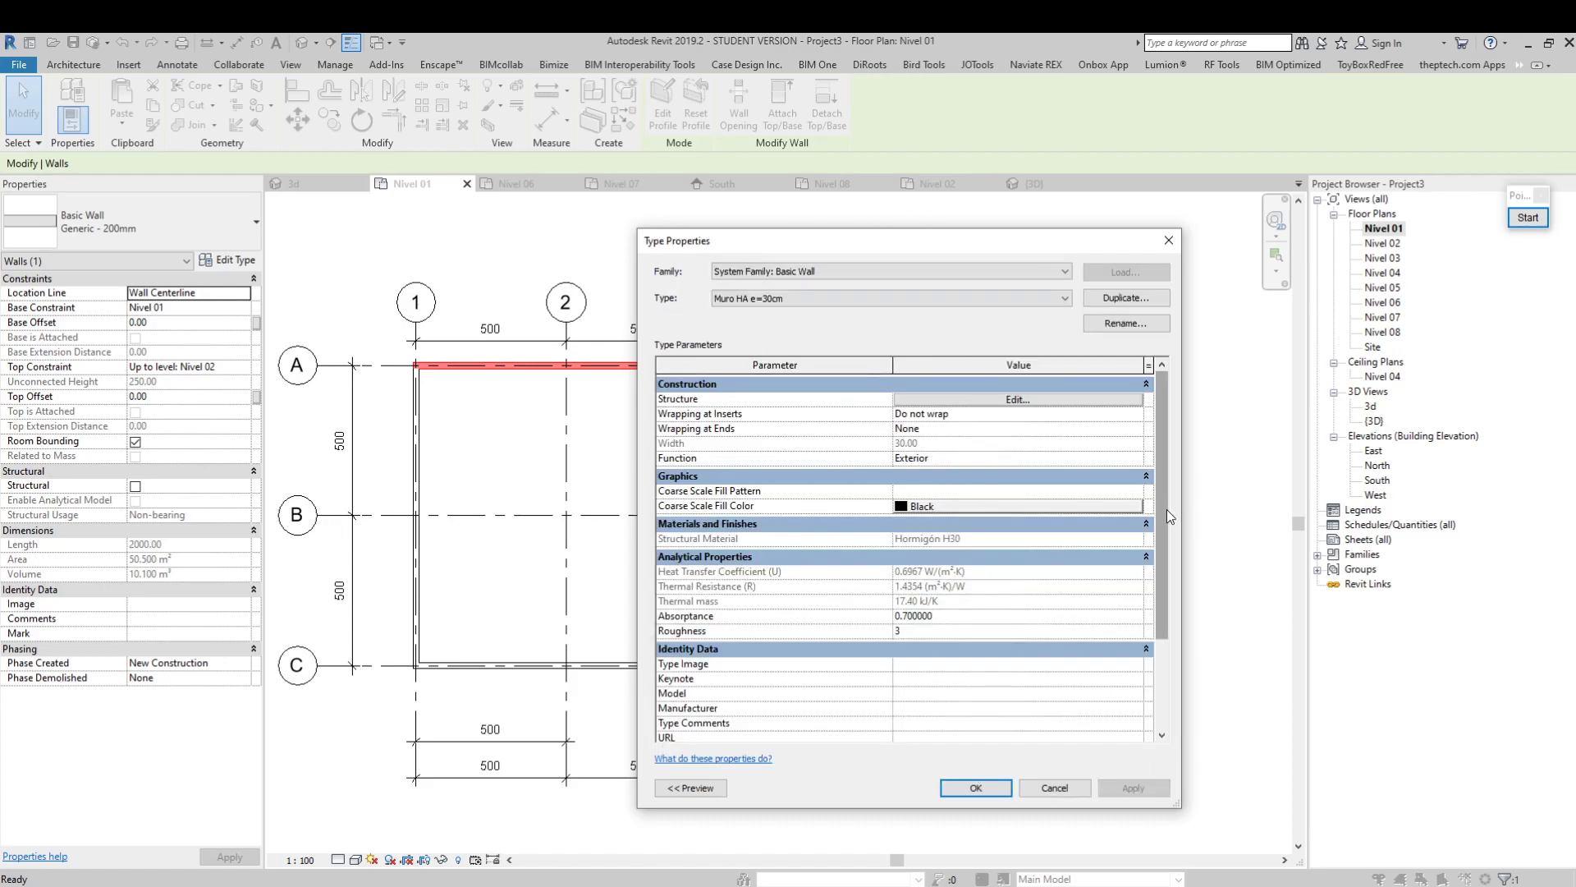
pyautogui.scroll(-1, 1169, 524)
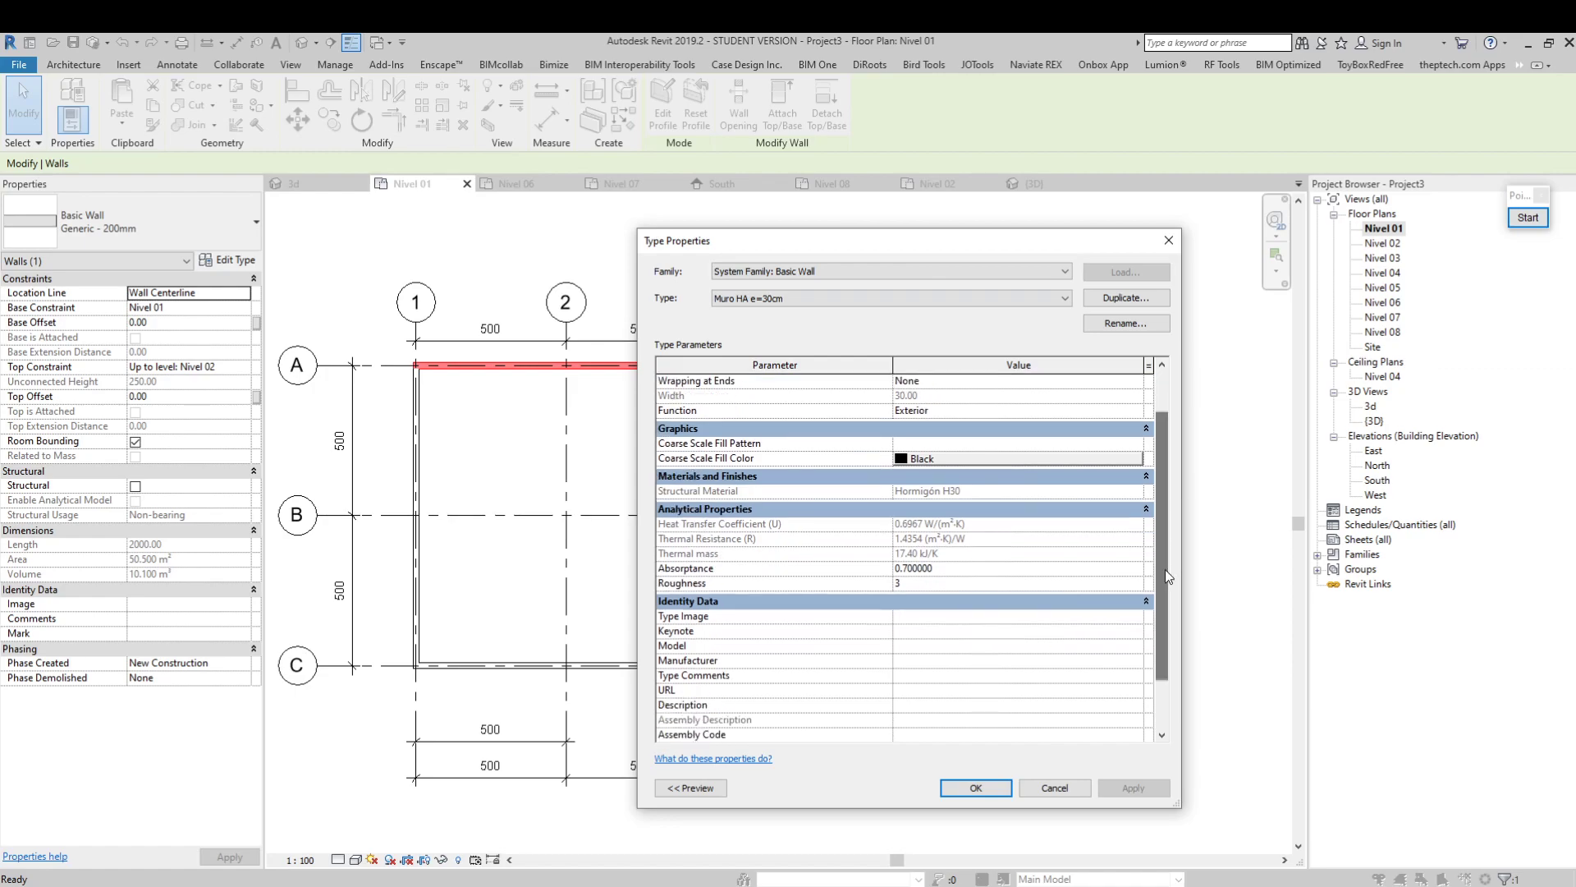
pyautogui.click(976, 788)
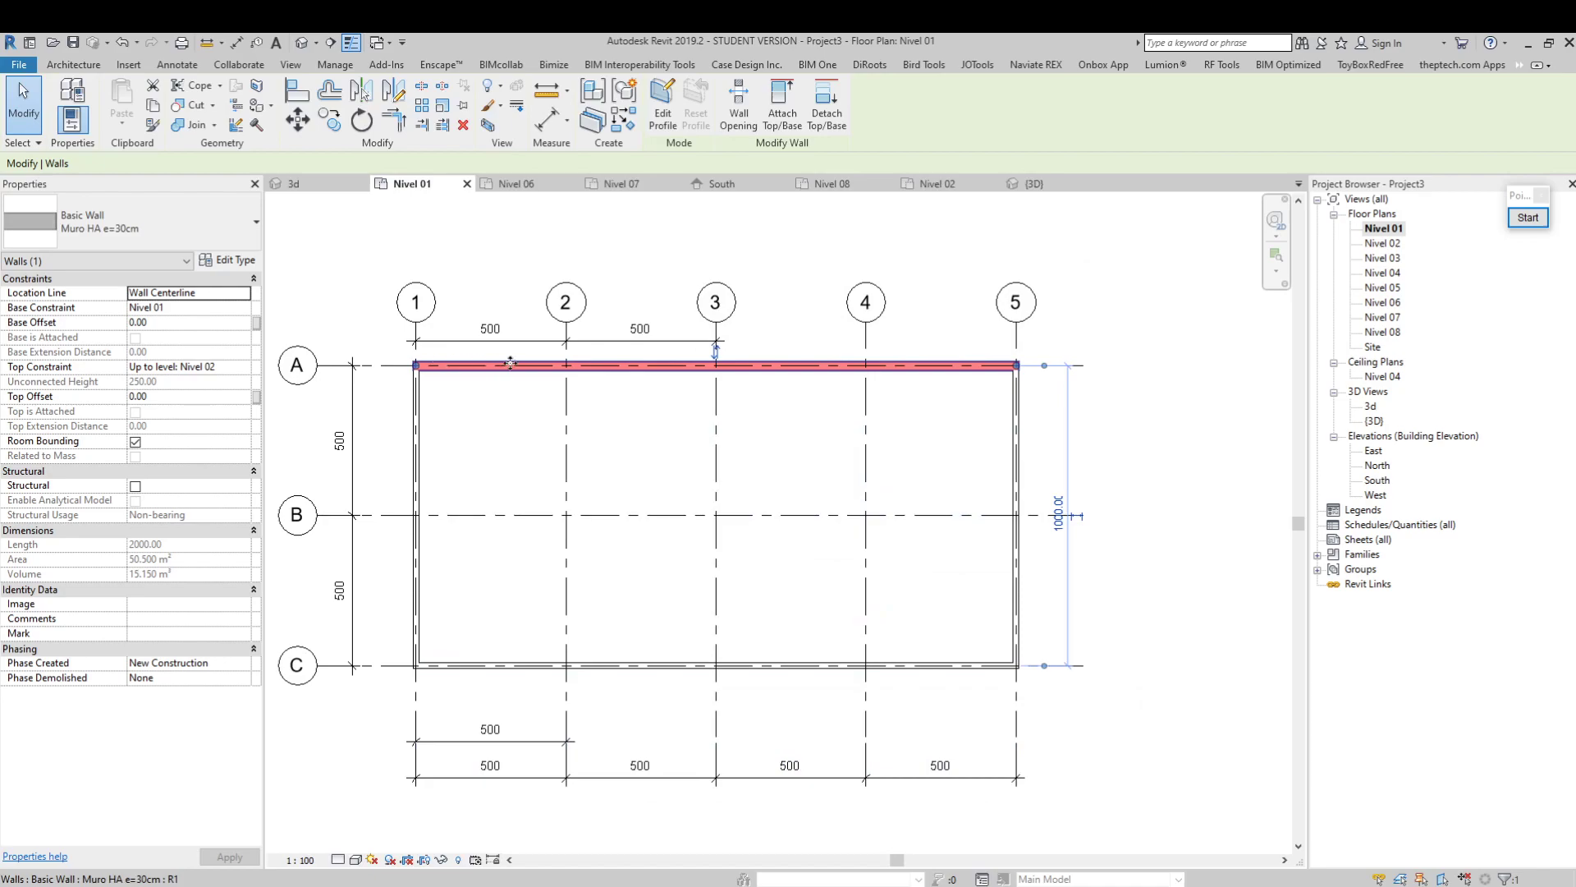
# Select the whole chain of perimeter walls on Nivel 01 to check how many it contains, and clear the selection
pyautogui.click(416, 427)
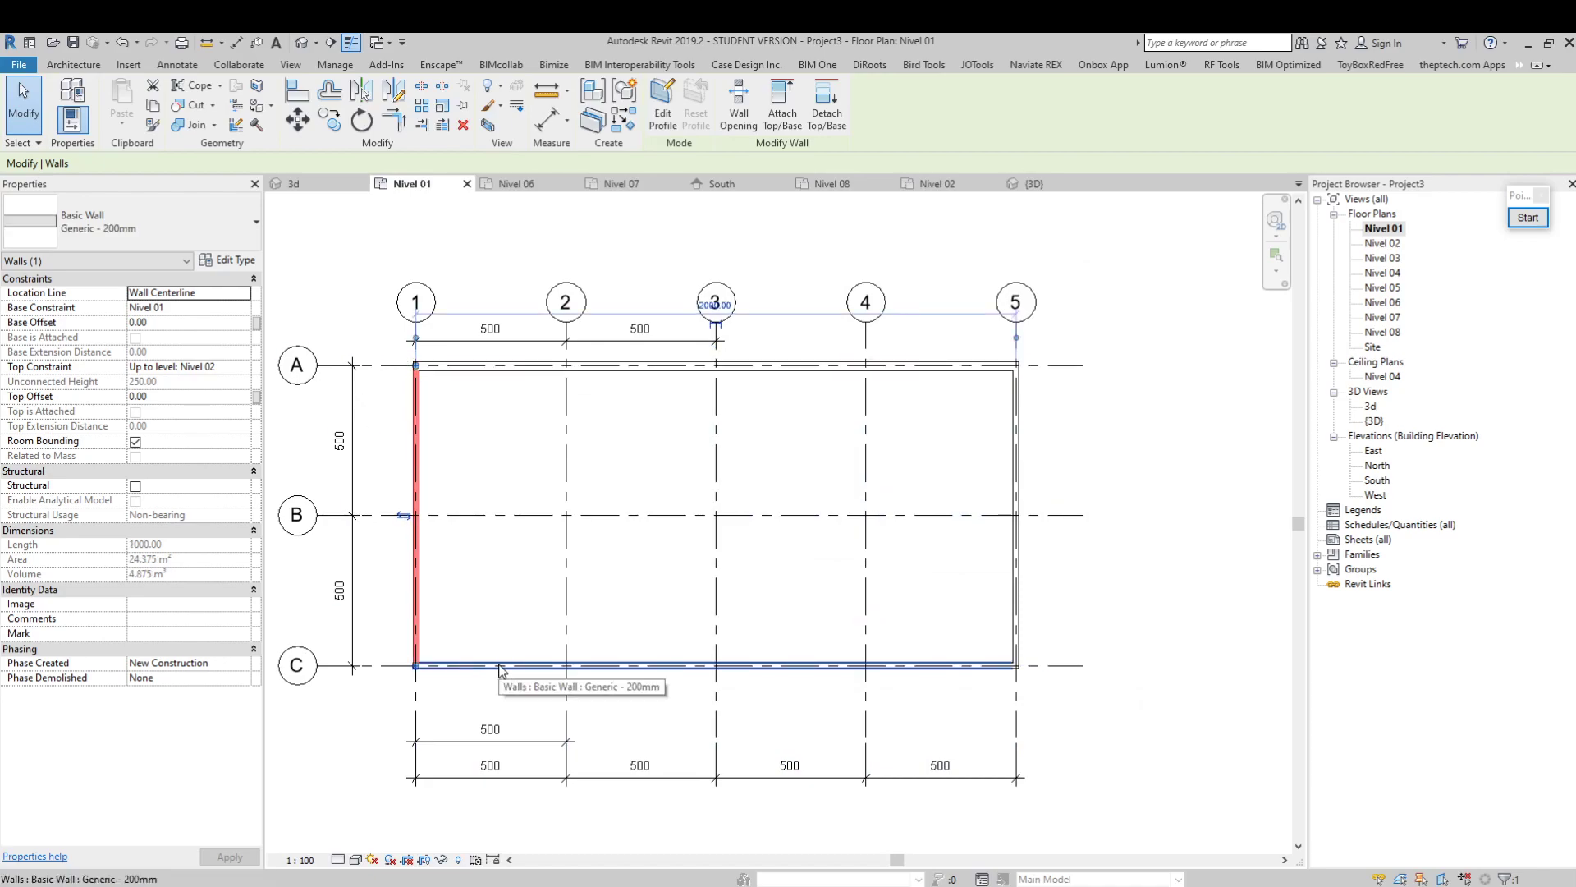
pyautogui.press('Tab')
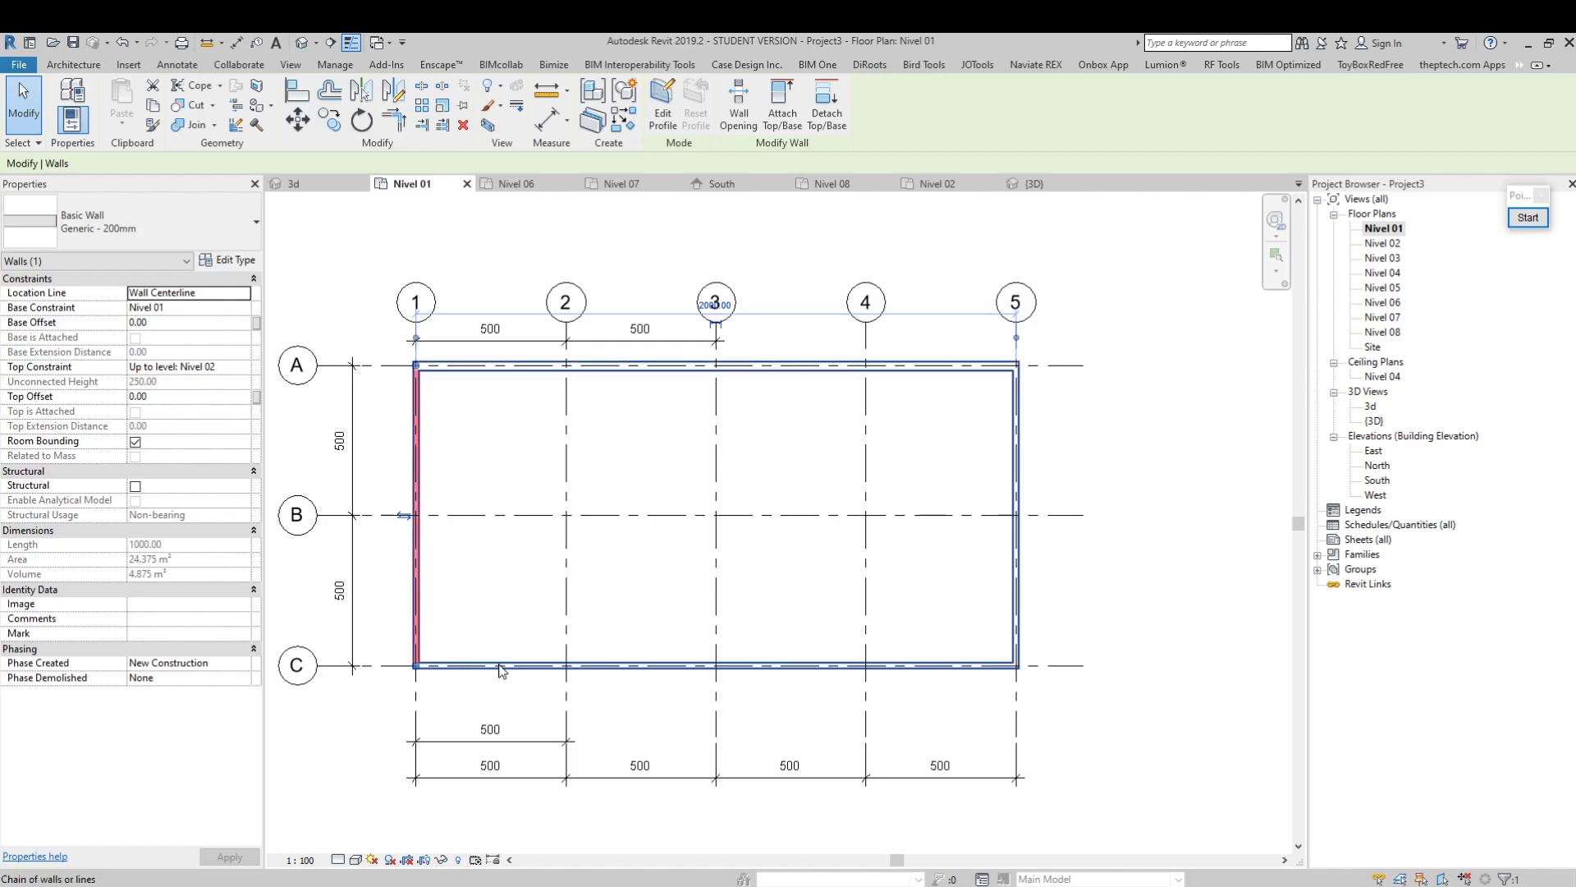
pyautogui.click(502, 672)
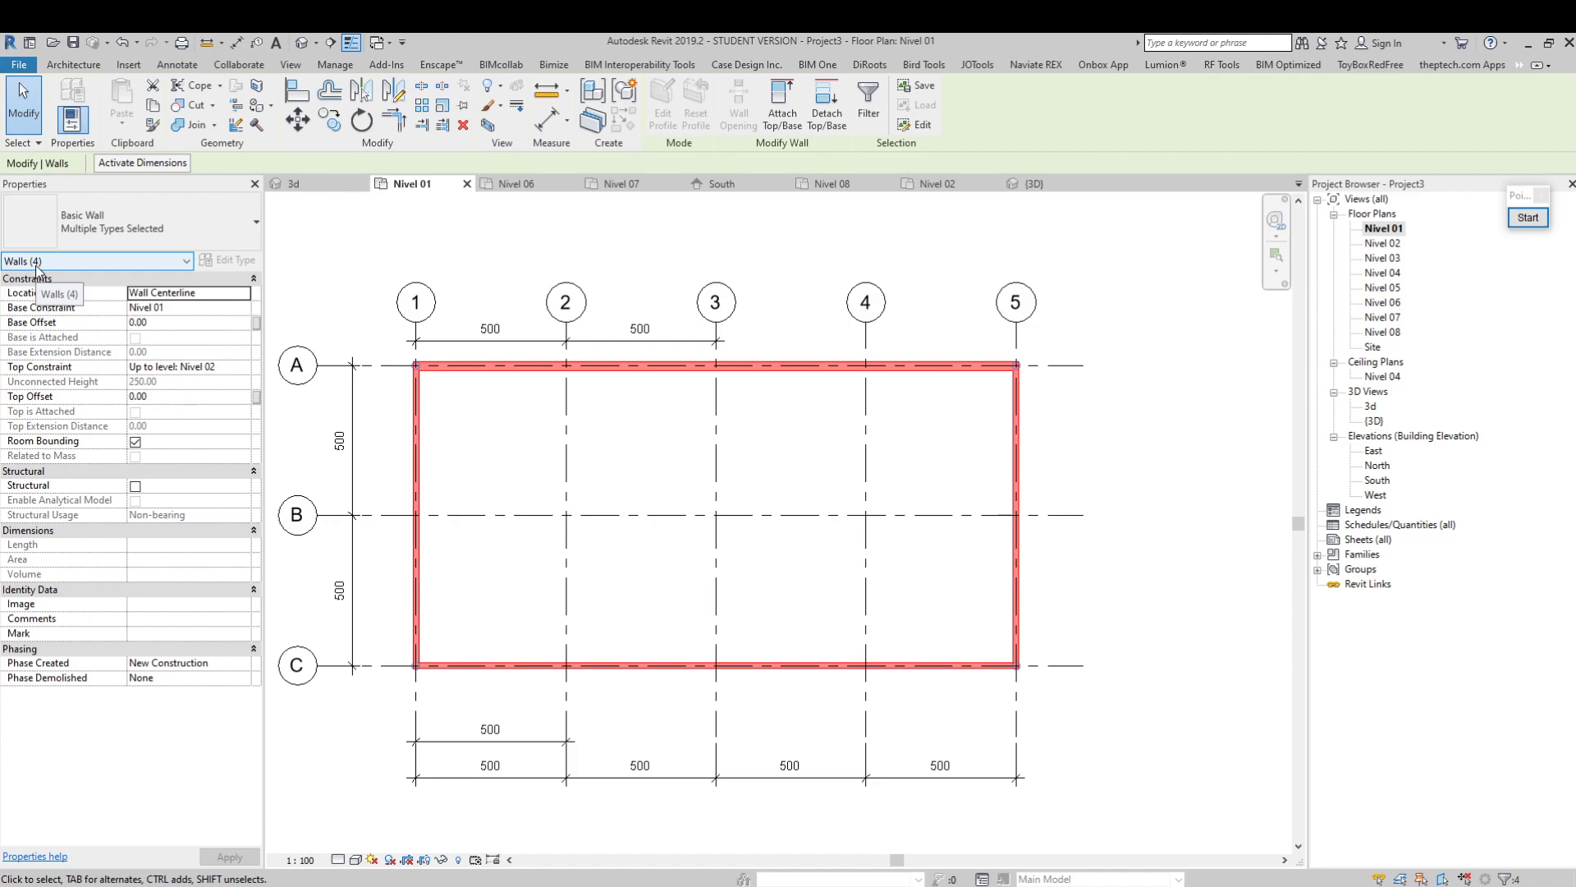
pyautogui.click(516, 418)
# Check which wall type each perimeter wall on Nivel 01 uses, leaving nothing selected
pyautogui.click(519, 376)
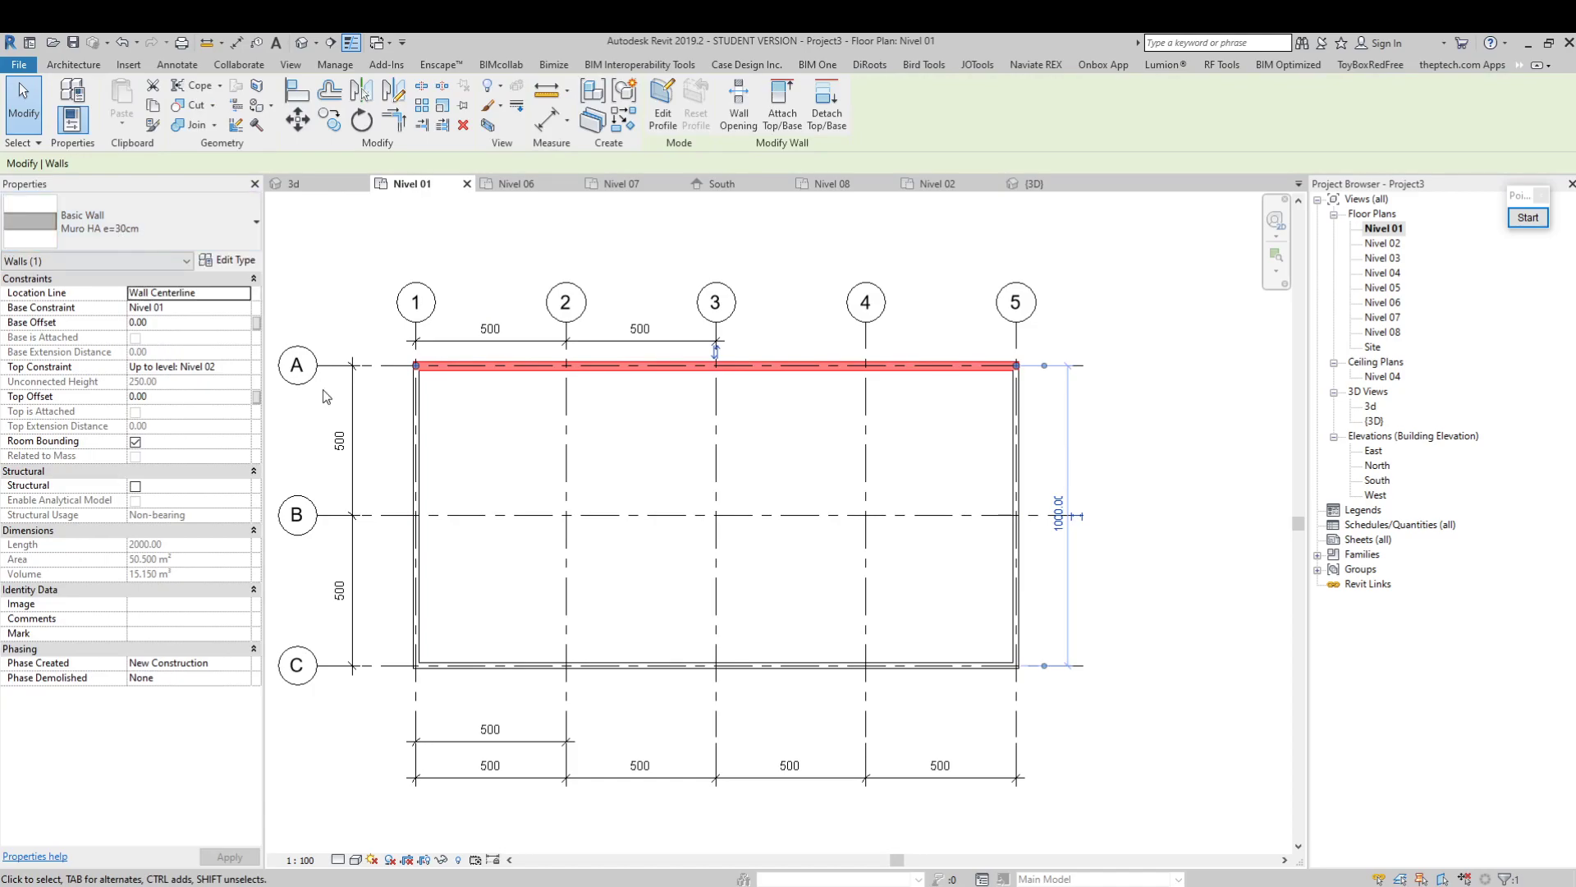
pyautogui.click(414, 413)
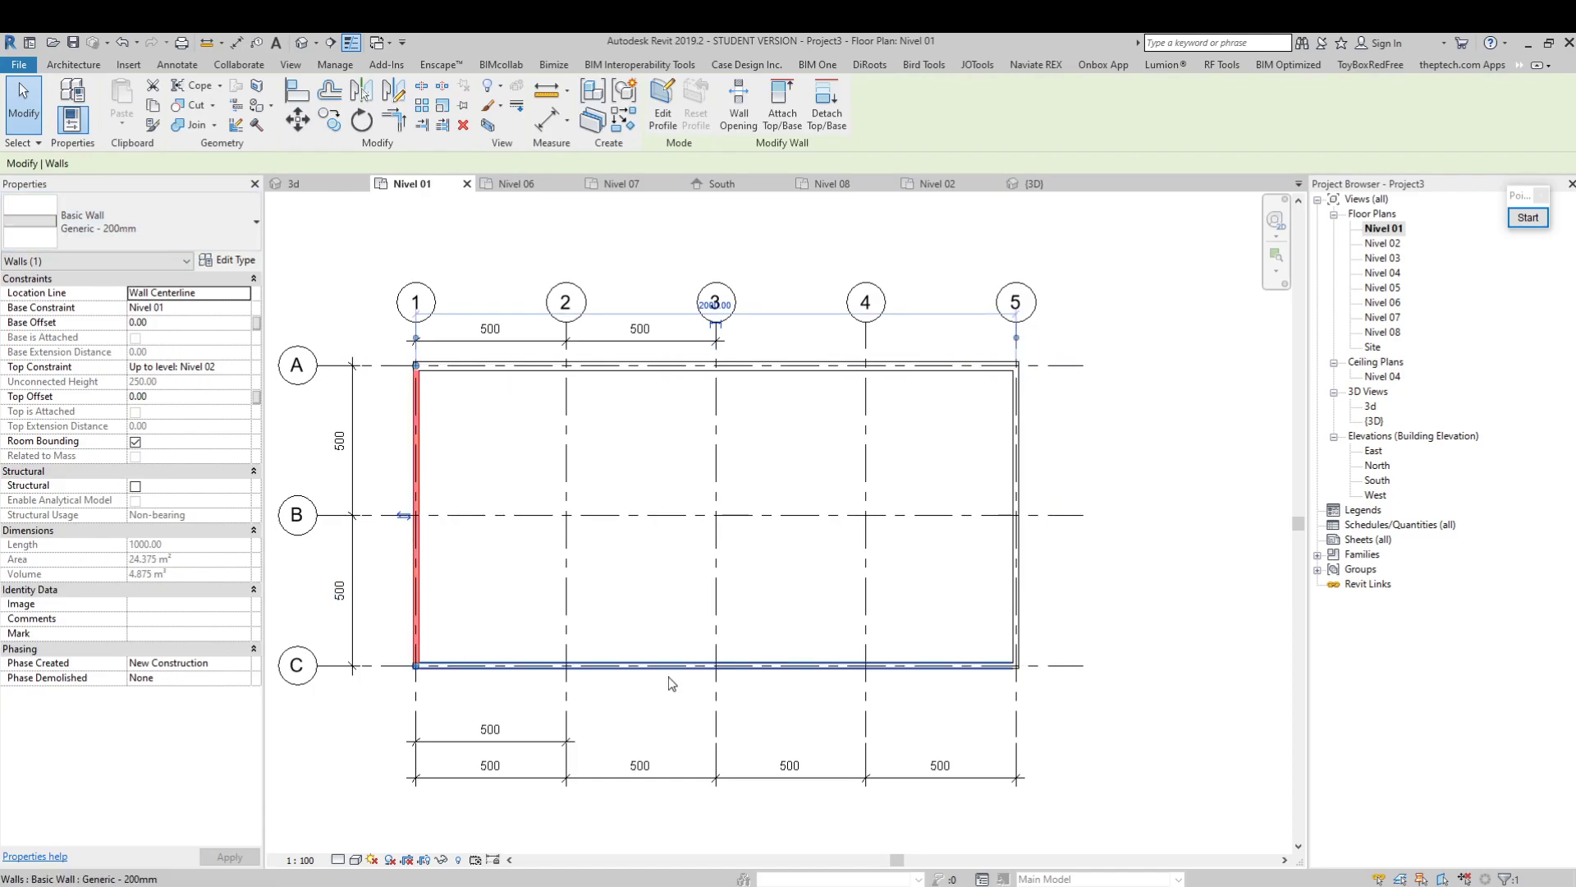
pyautogui.click(918, 668)
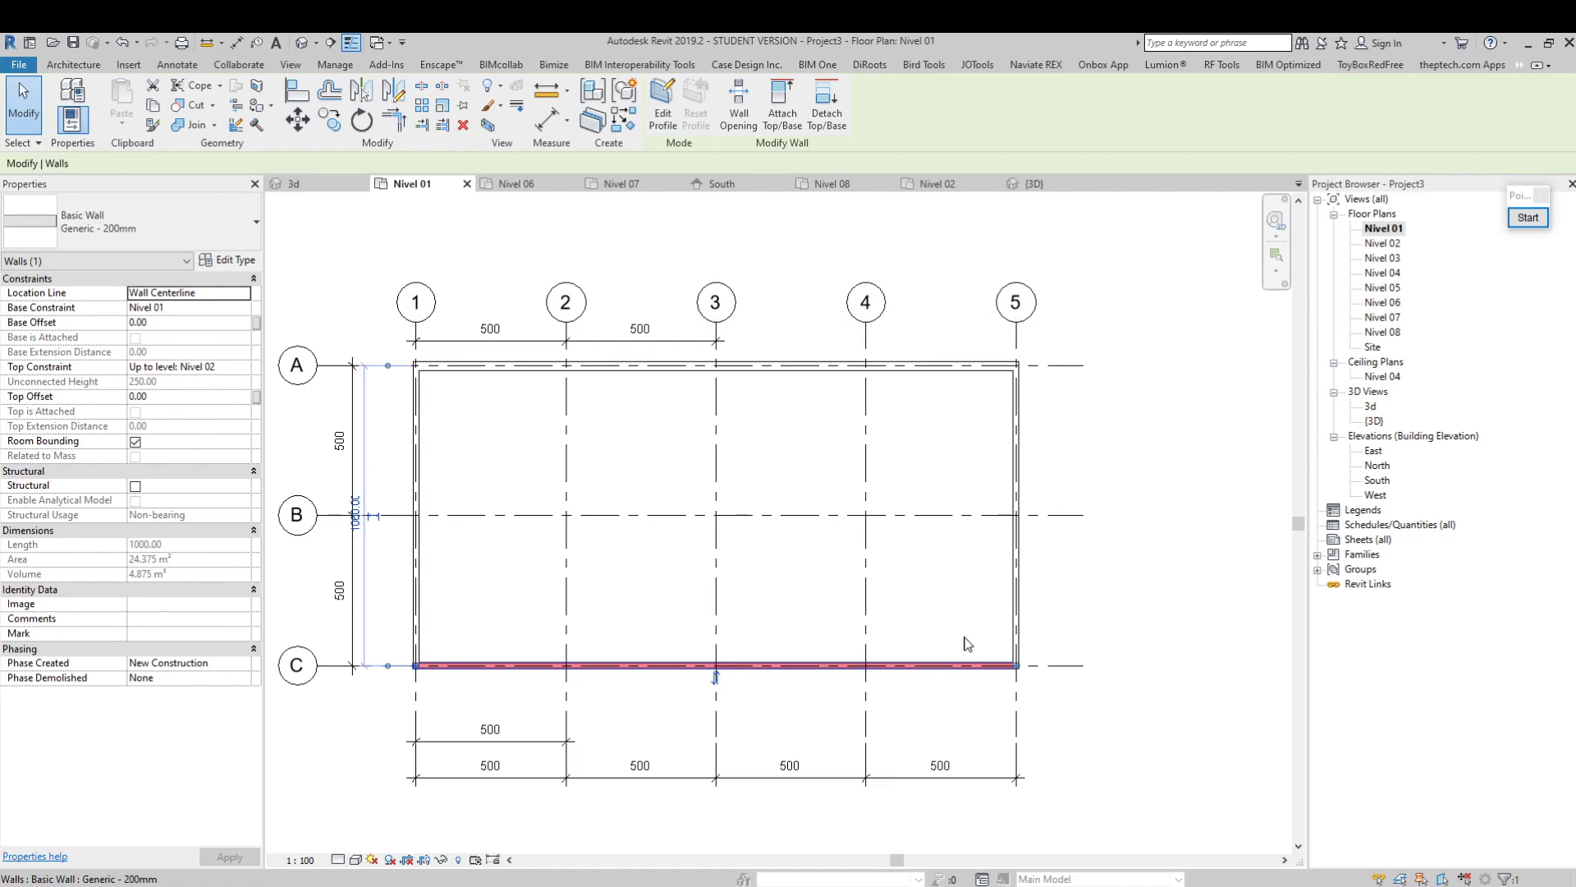
pyautogui.click(1015, 501)
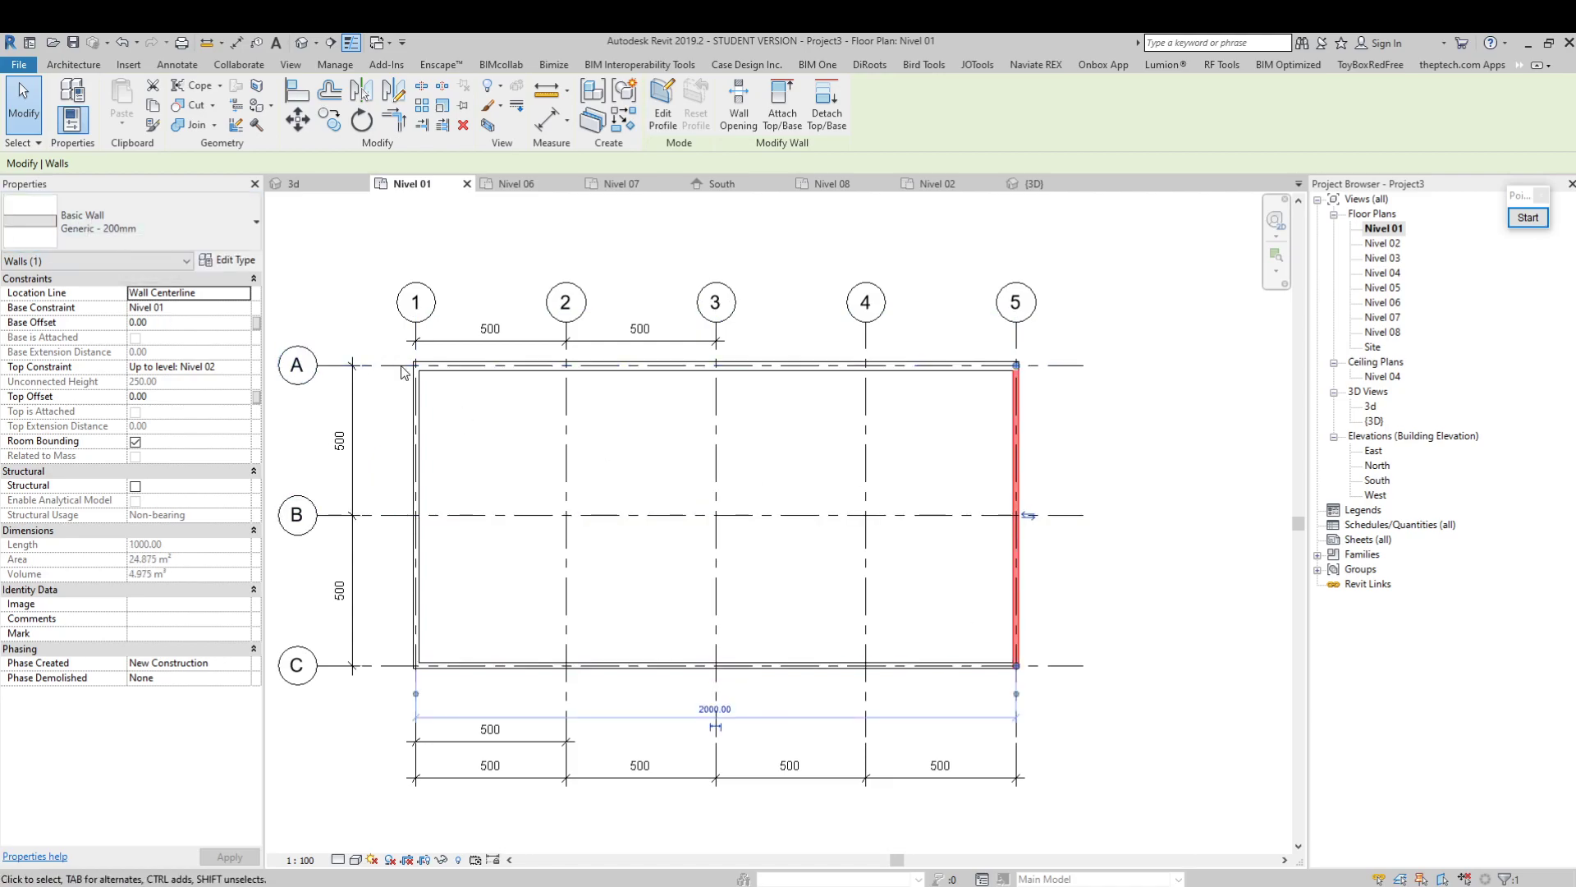
pyautogui.click(414, 435)
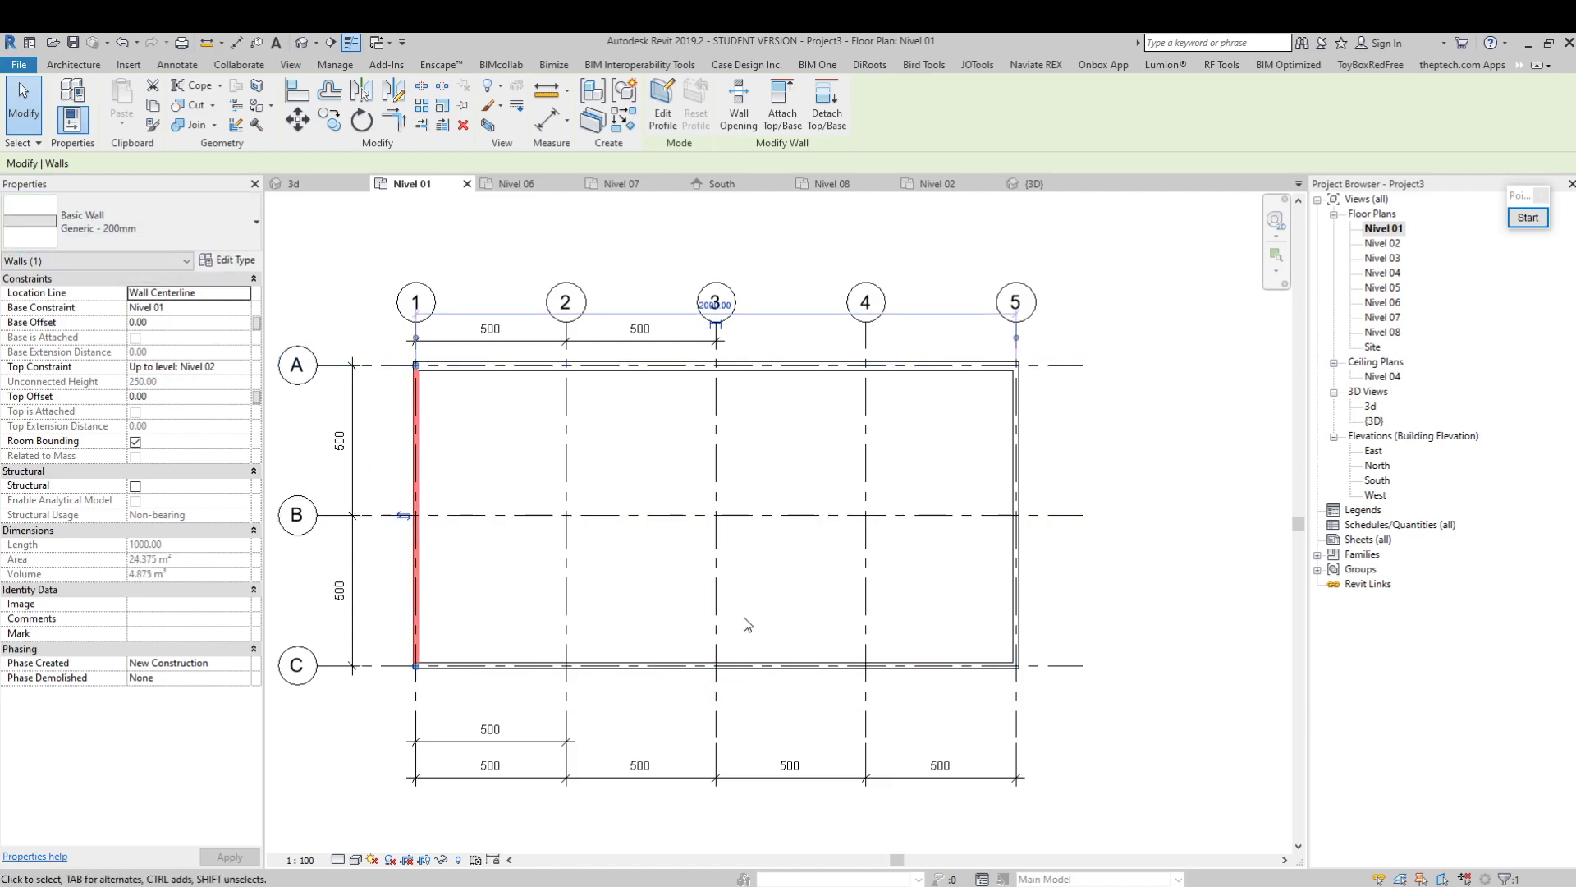
pyautogui.press('Tab')
pyautogui.click(1036, 452)
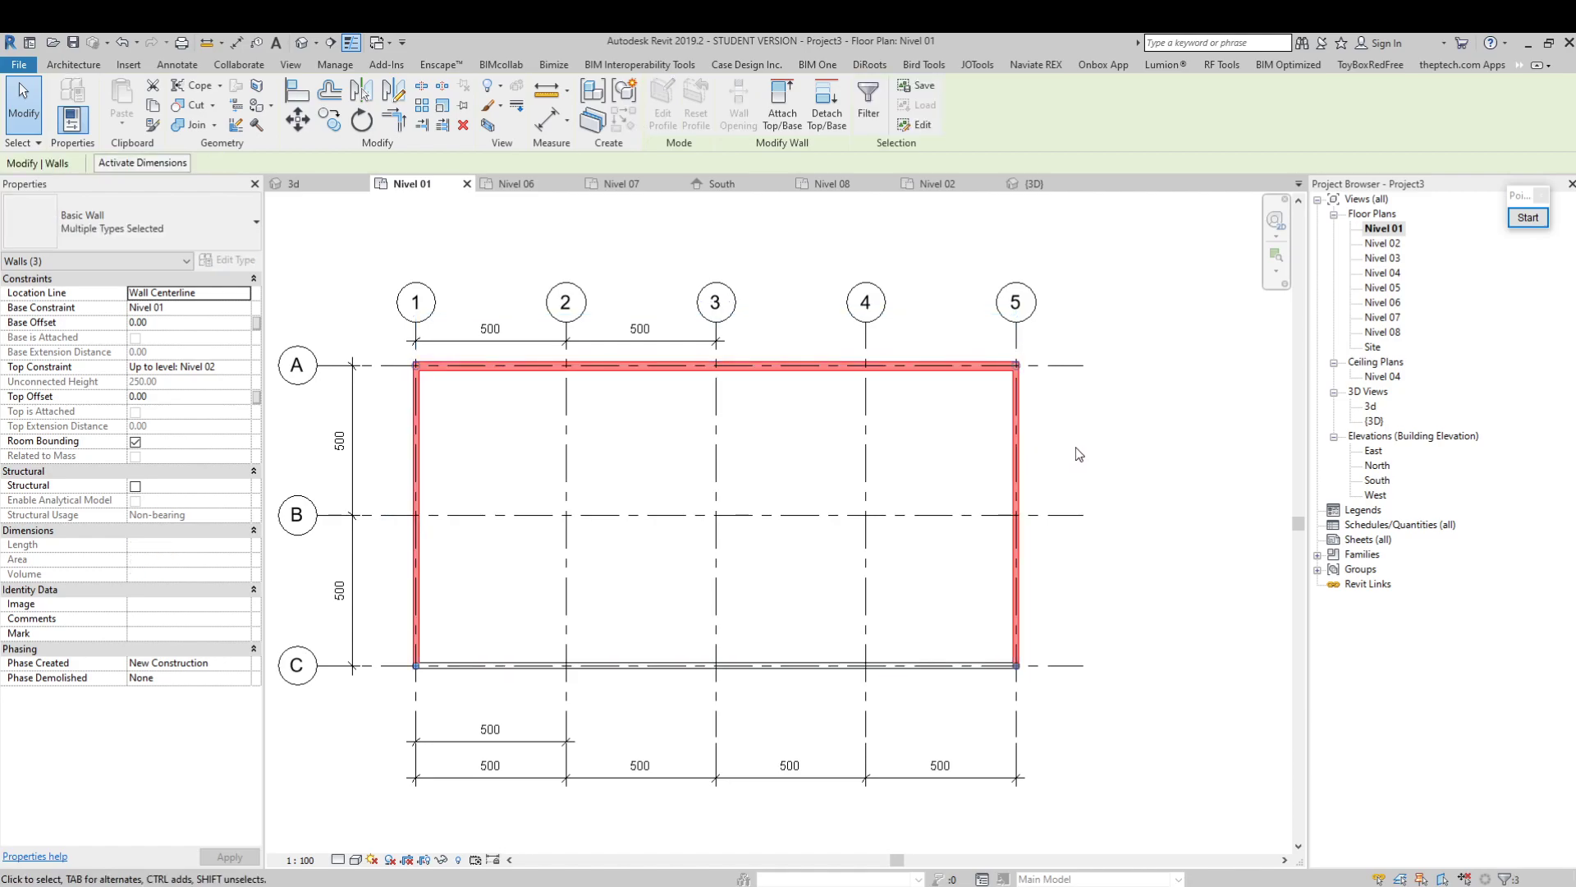
pyautogui.click(1078, 454)
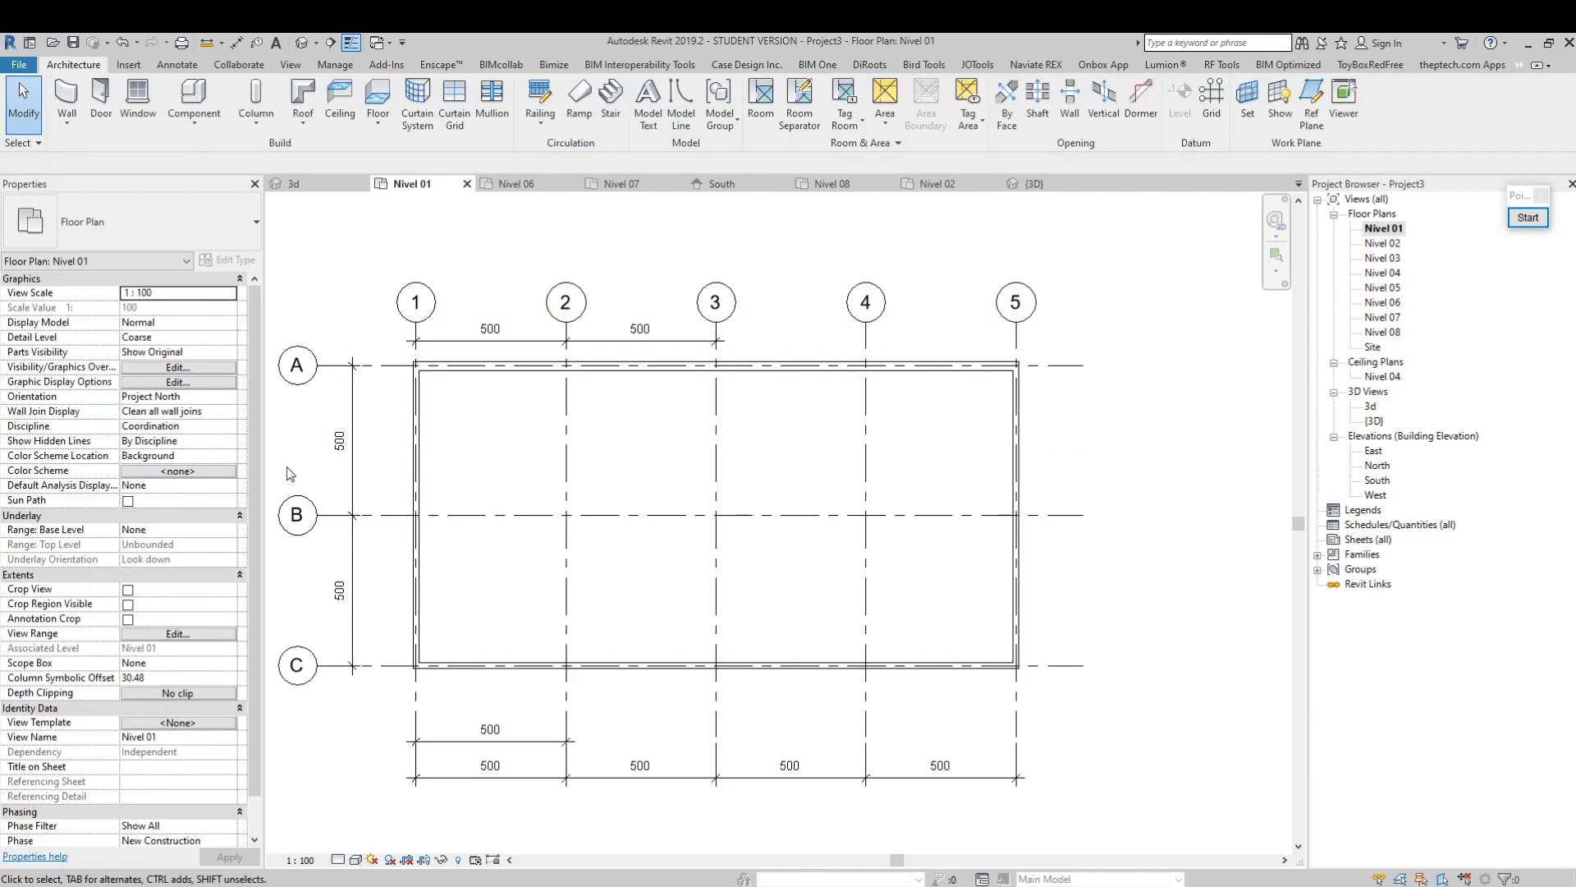
# Change the three Nivel 01 walls on grids 1, C and 5 to the Muro HA e=30cm type
pyautogui.click(417, 461)
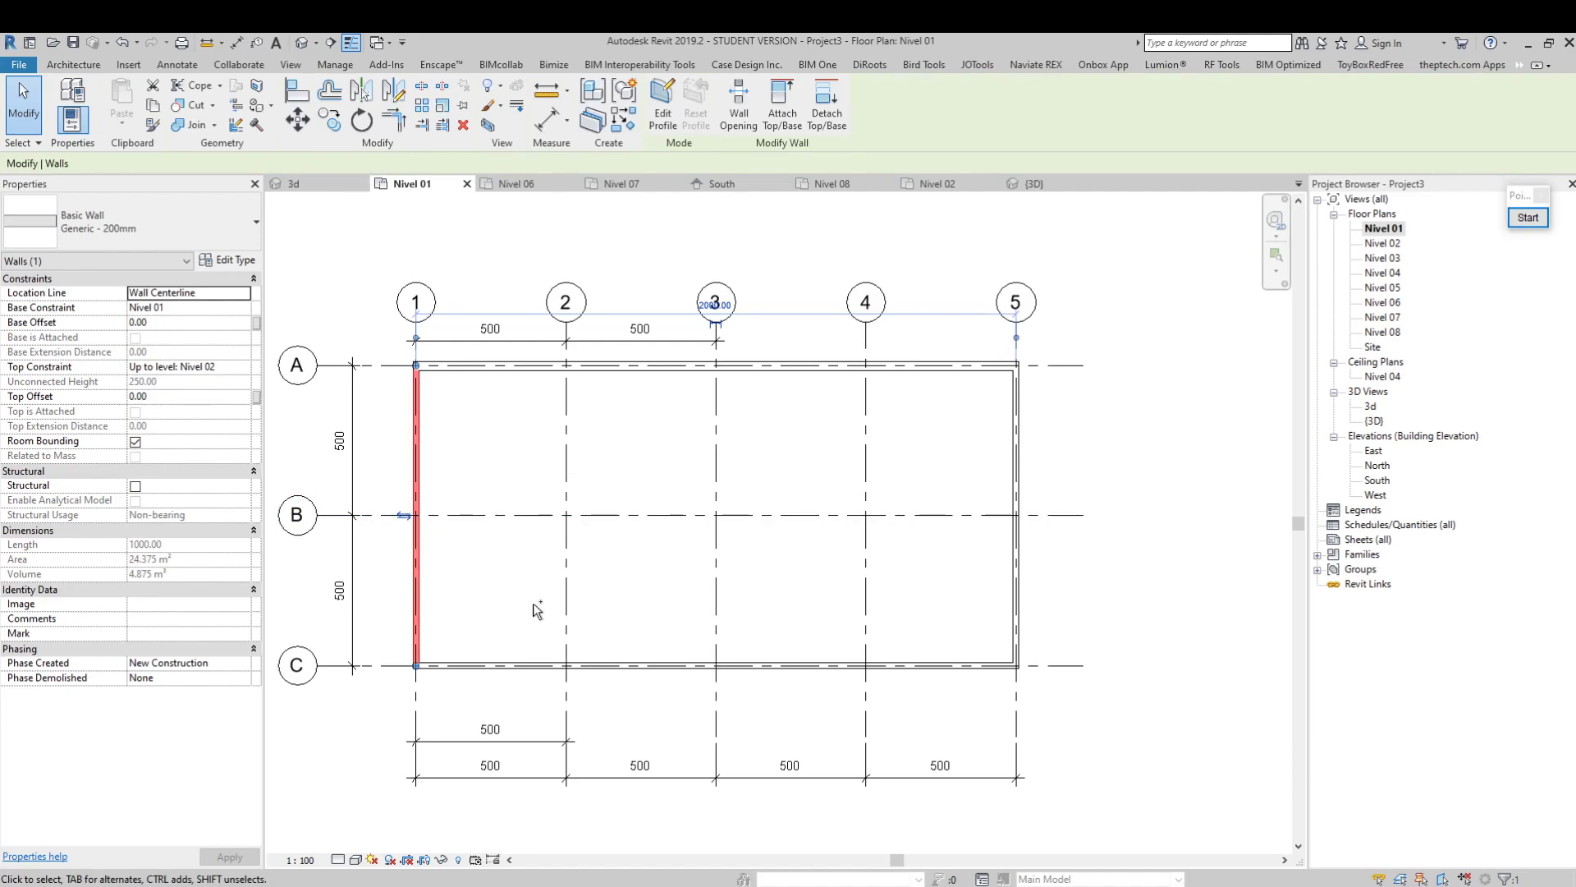
pyautogui.keyDown('ctrl'); pyautogui.click(552, 665); pyautogui.keyUp('ctrl')
pyautogui.keyDown('ctrl'); pyautogui.click(1015, 559); pyautogui.keyUp('ctrl')
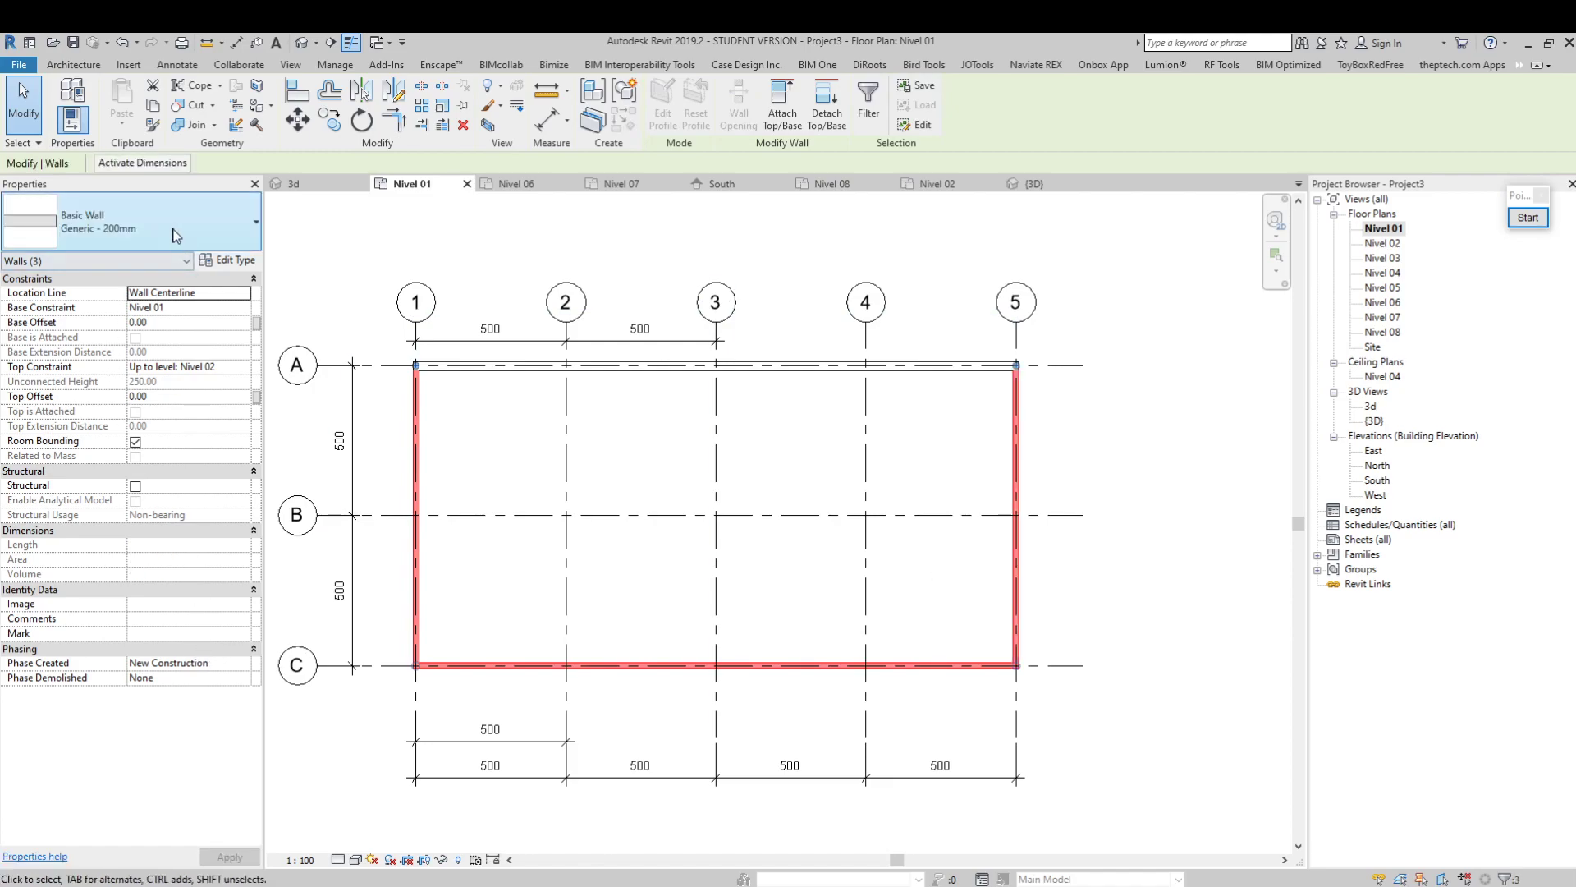
pyautogui.click(220, 229)
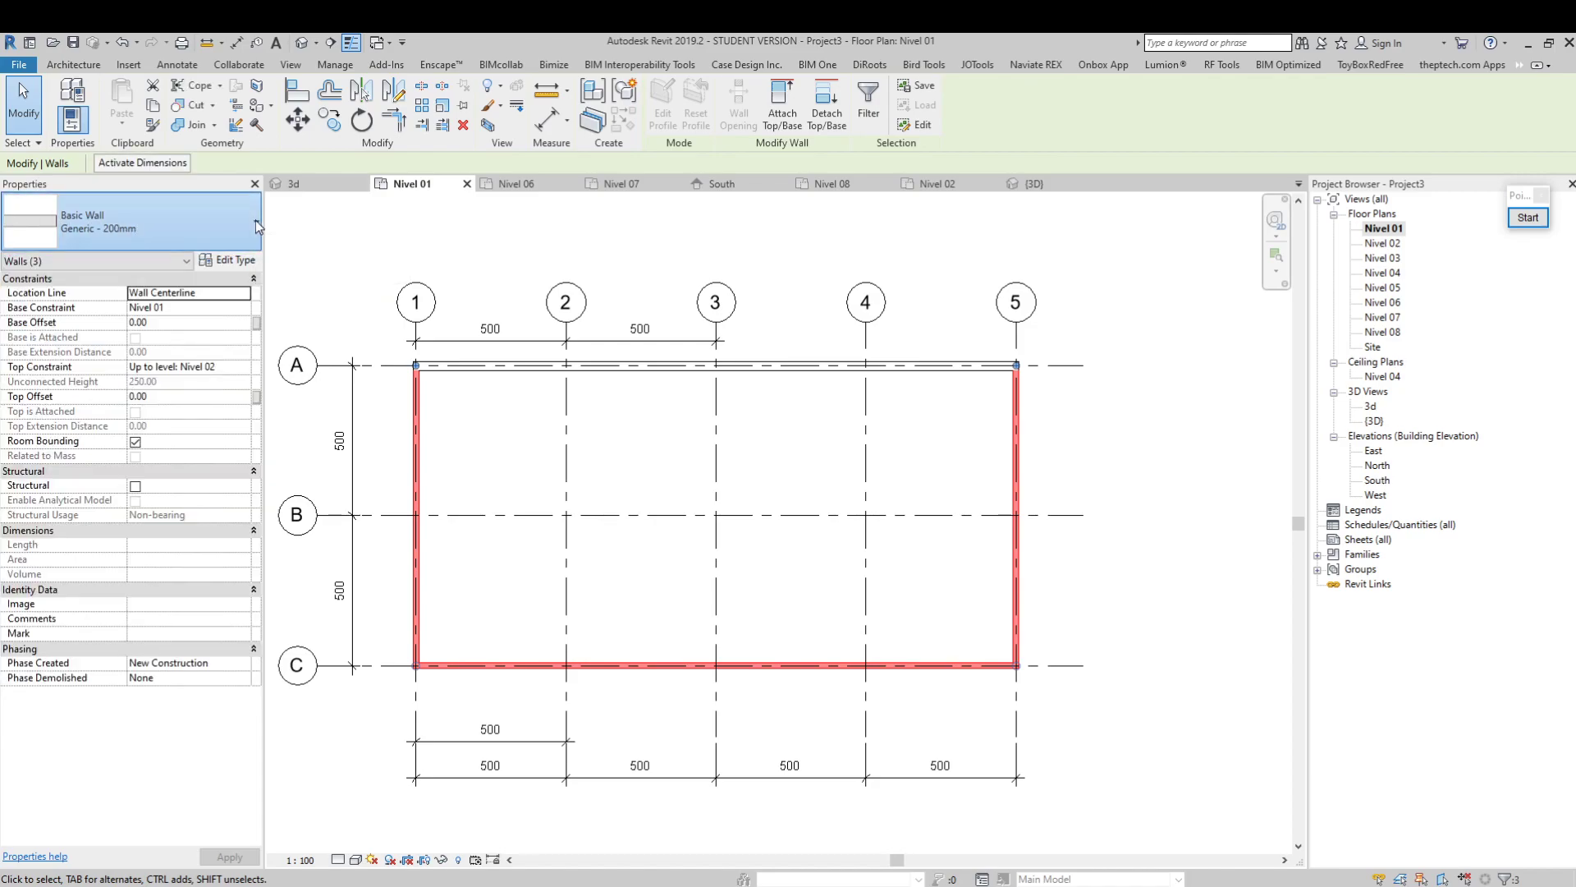
pyautogui.click(255, 221)
pyautogui.moveTo(254, 400); pyautogui.dragTo(254, 489)
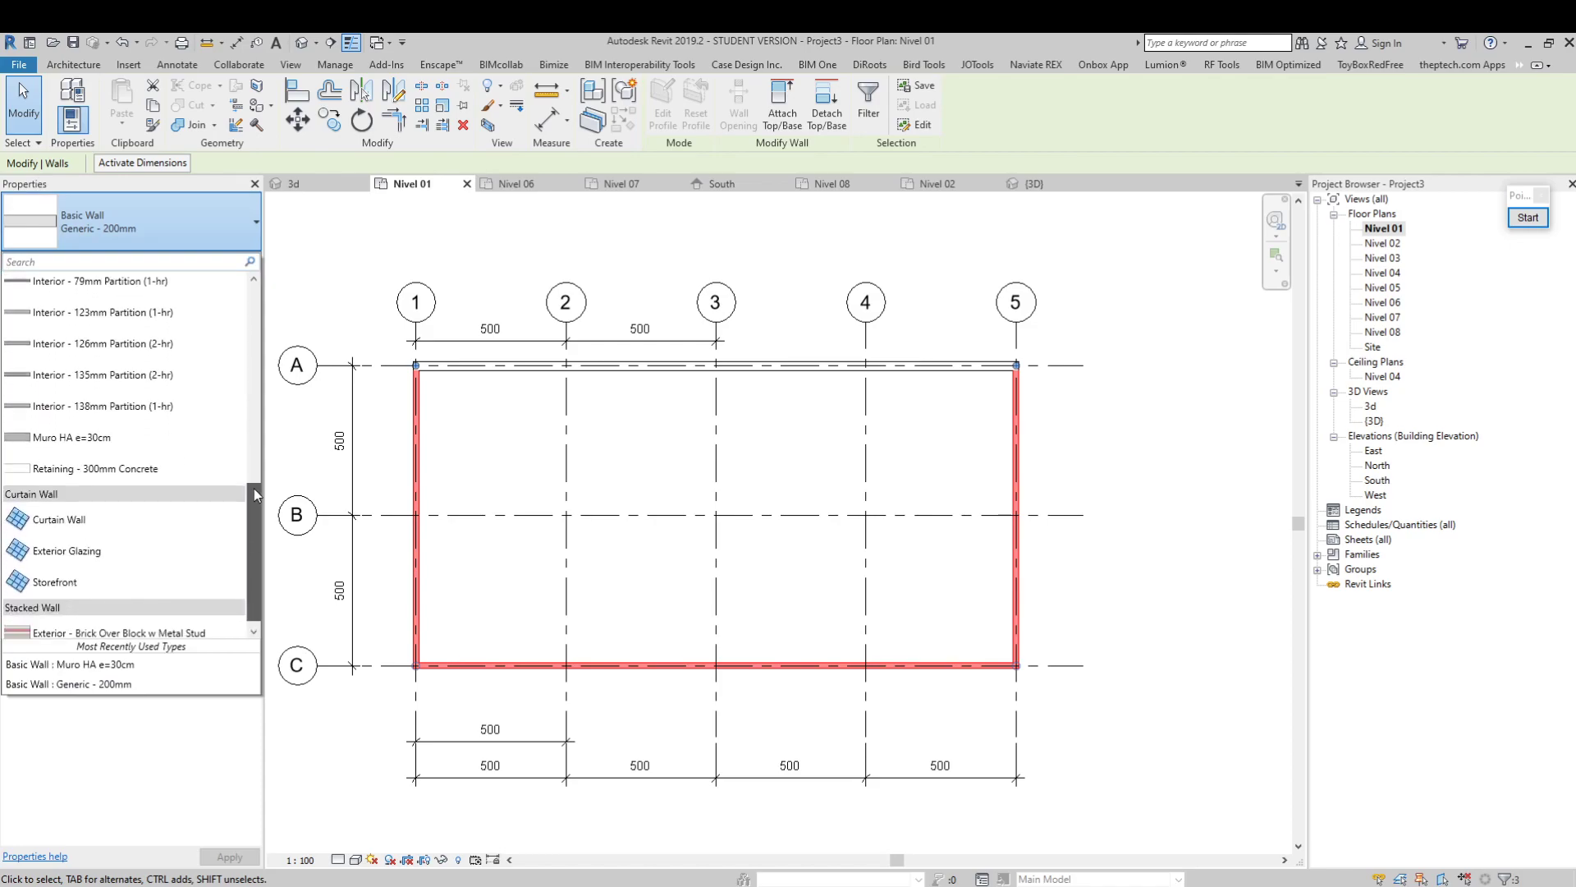
pyautogui.click(73, 438)
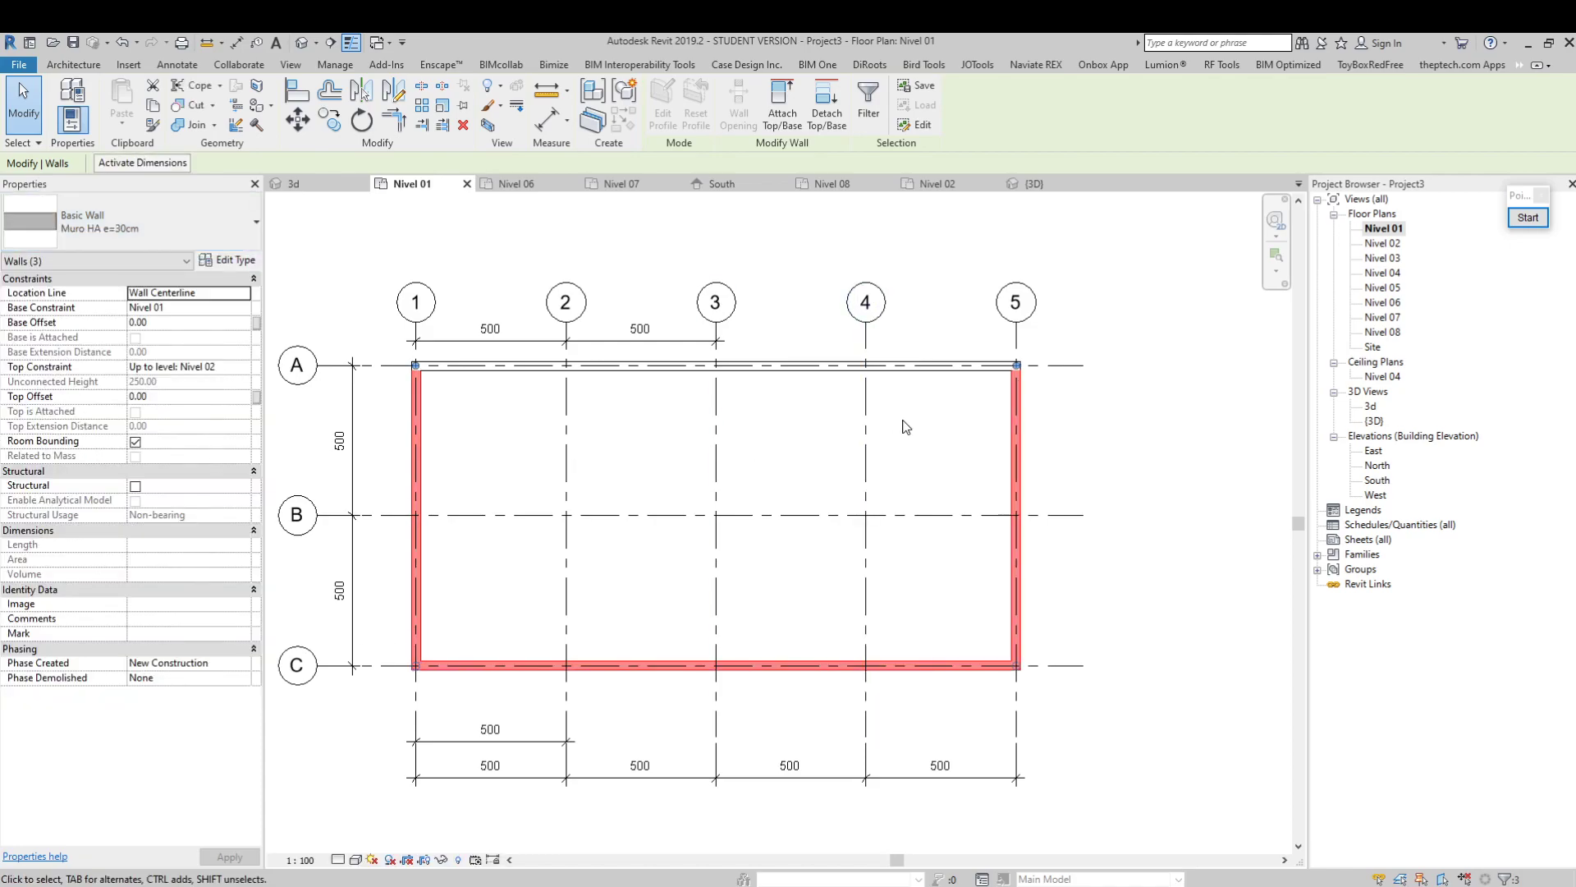
pyautogui.click(909, 427)
# Open the default 3D view and display the walls in the Shaded visual style
pyautogui.click(303, 43)
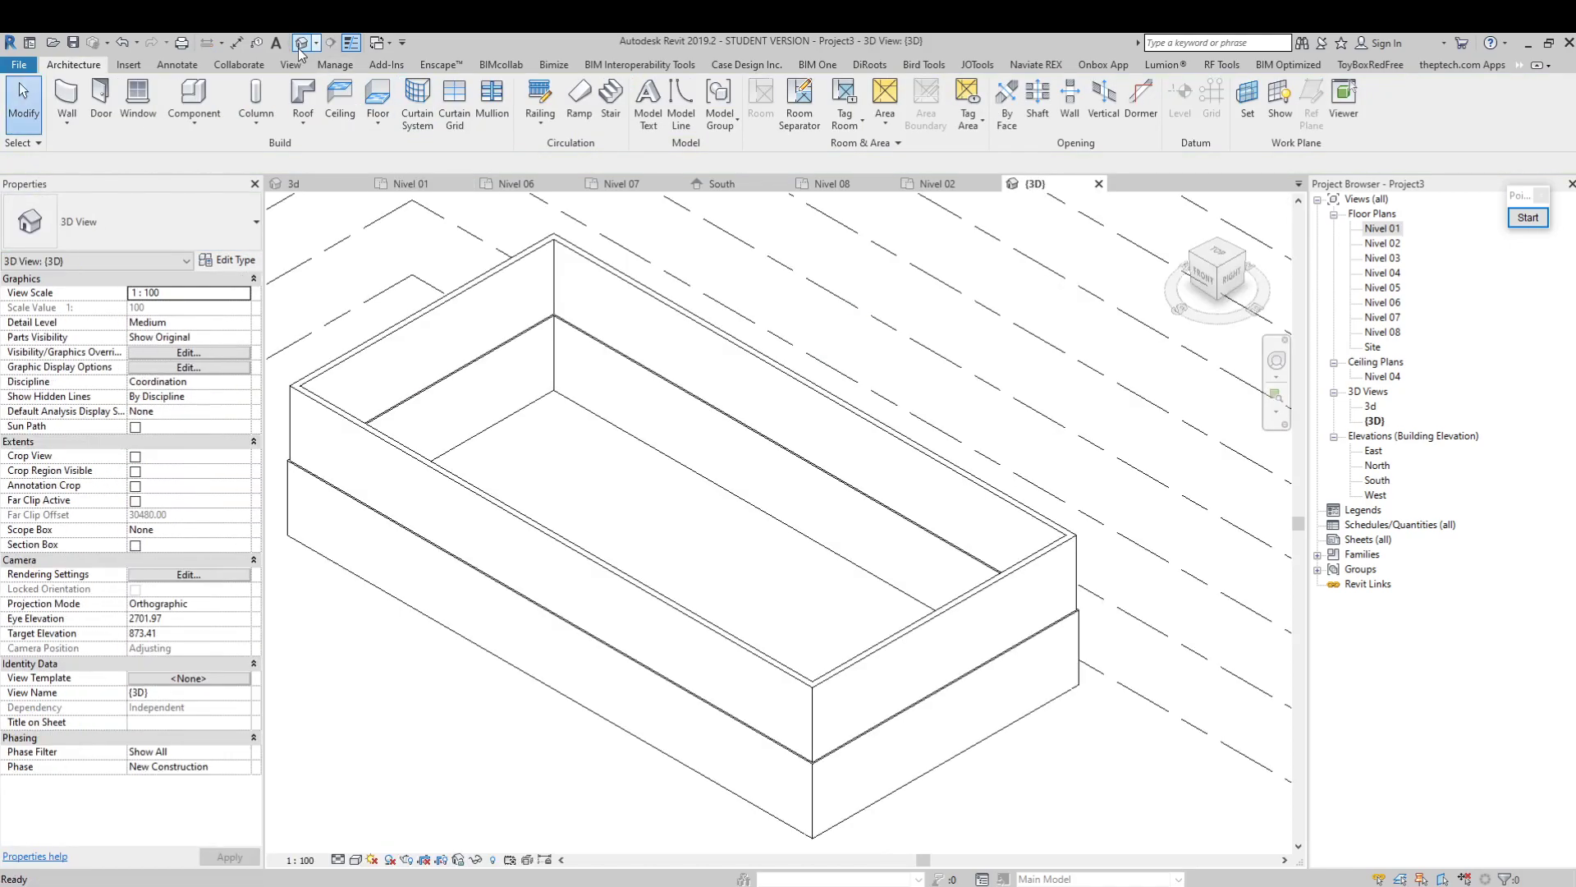
pyautogui.scroll(2, 757, 816)
pyautogui.click(355, 860)
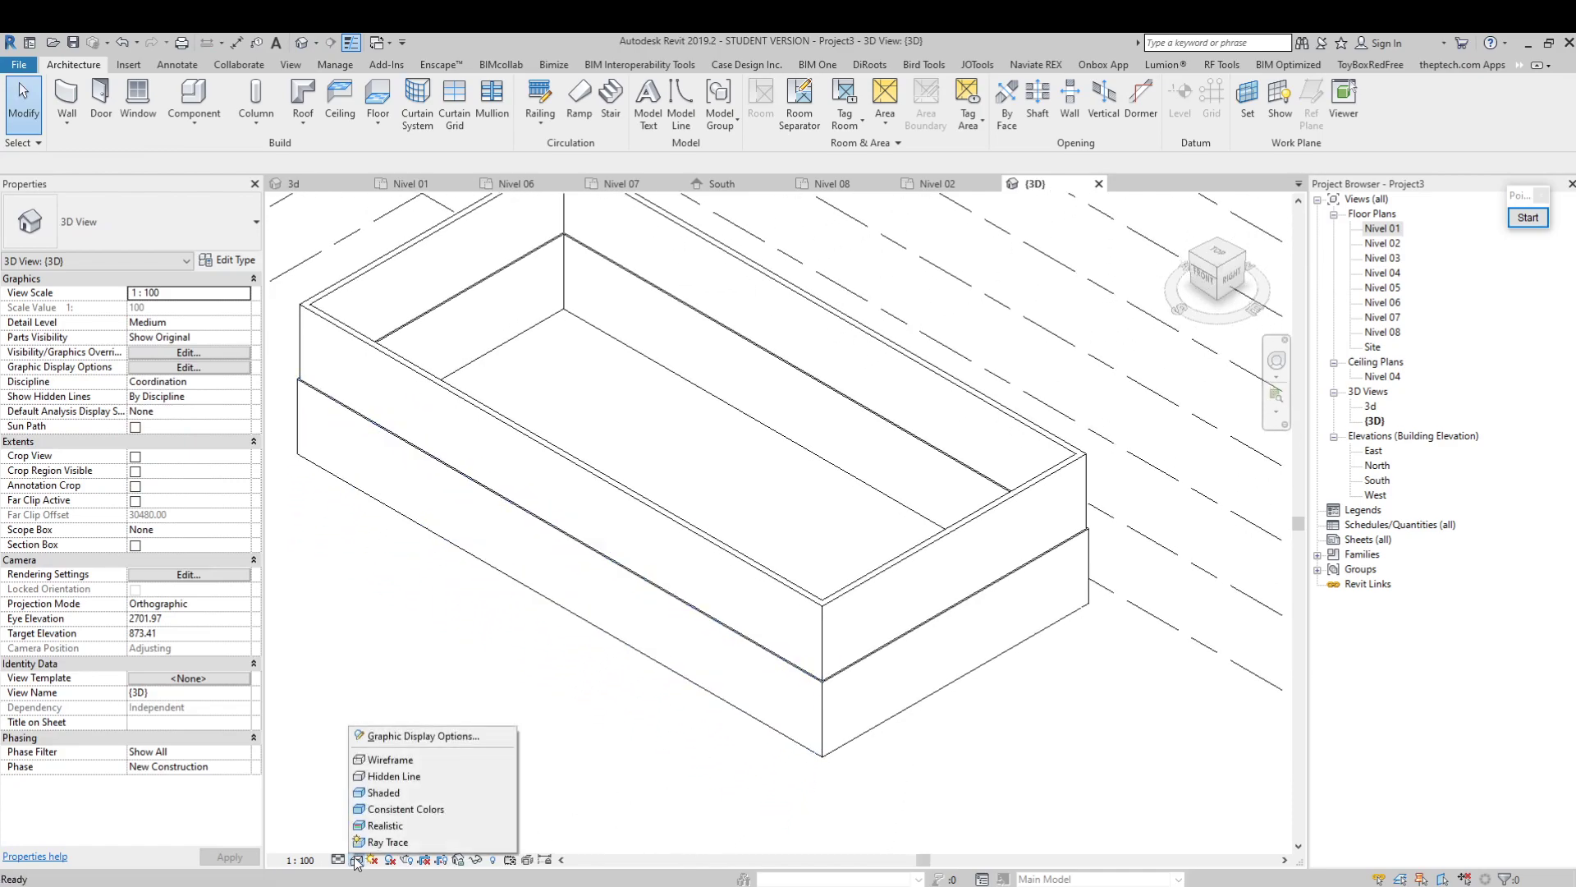
pyautogui.click(382, 797)
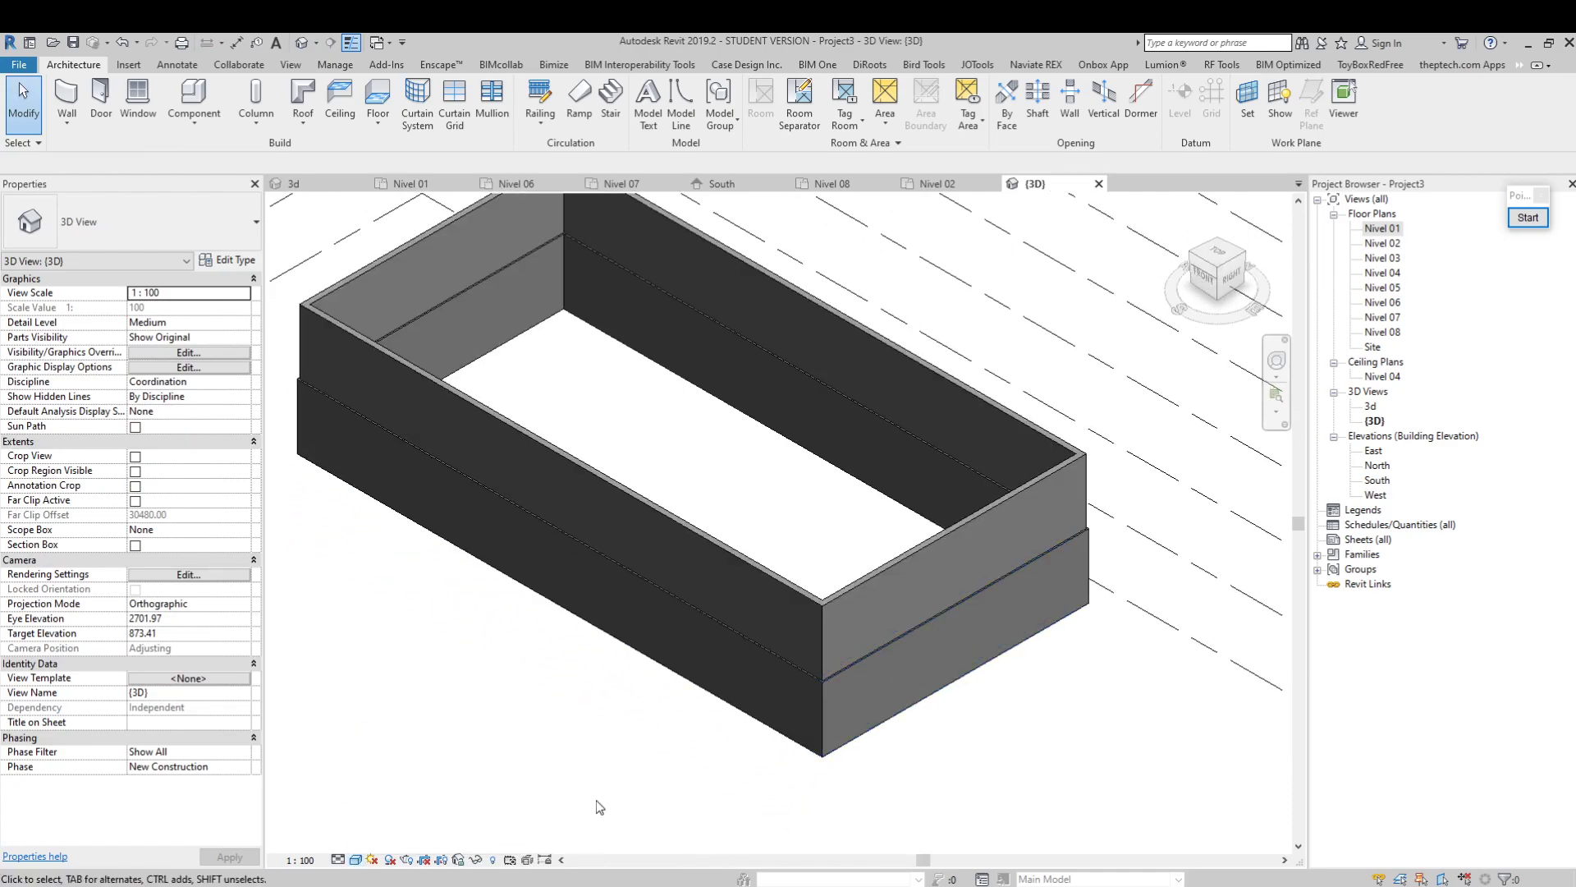
pyautogui.scroll(4, 893, 736)
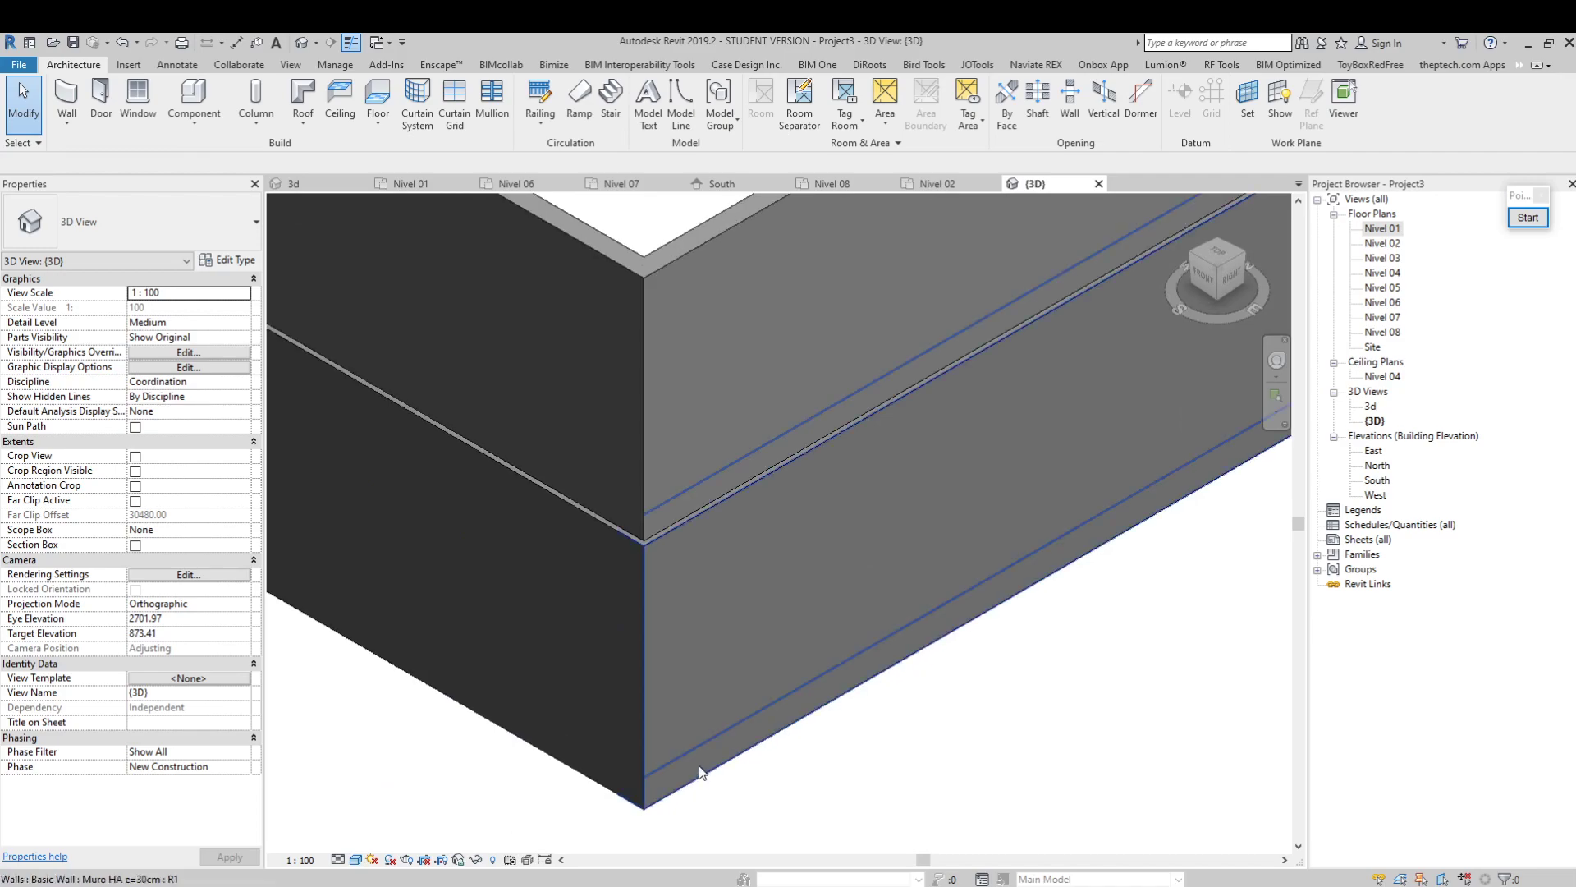
# Set the 3D view's visual style to Realistic
pyautogui.click(356, 860)
pyautogui.click(395, 826)
pyautogui.scroll(-4, 860, 558)
pyautogui.scroll(-1, 877, 476)
# Change the chain of four upper walls based on Nivel 02 to the Muro HA e=30cm type
pyautogui.moveTo(877, 476); pyautogui.dragTo(886, 529, button='middle')
pyautogui.press('Tab')
pyautogui.click(886, 527)
pyautogui.moveTo(751, 484); pyautogui.dragTo(746, 616, button='middle')
pyautogui.click(177, 233)
pyautogui.scroll(-5, 144, 419)
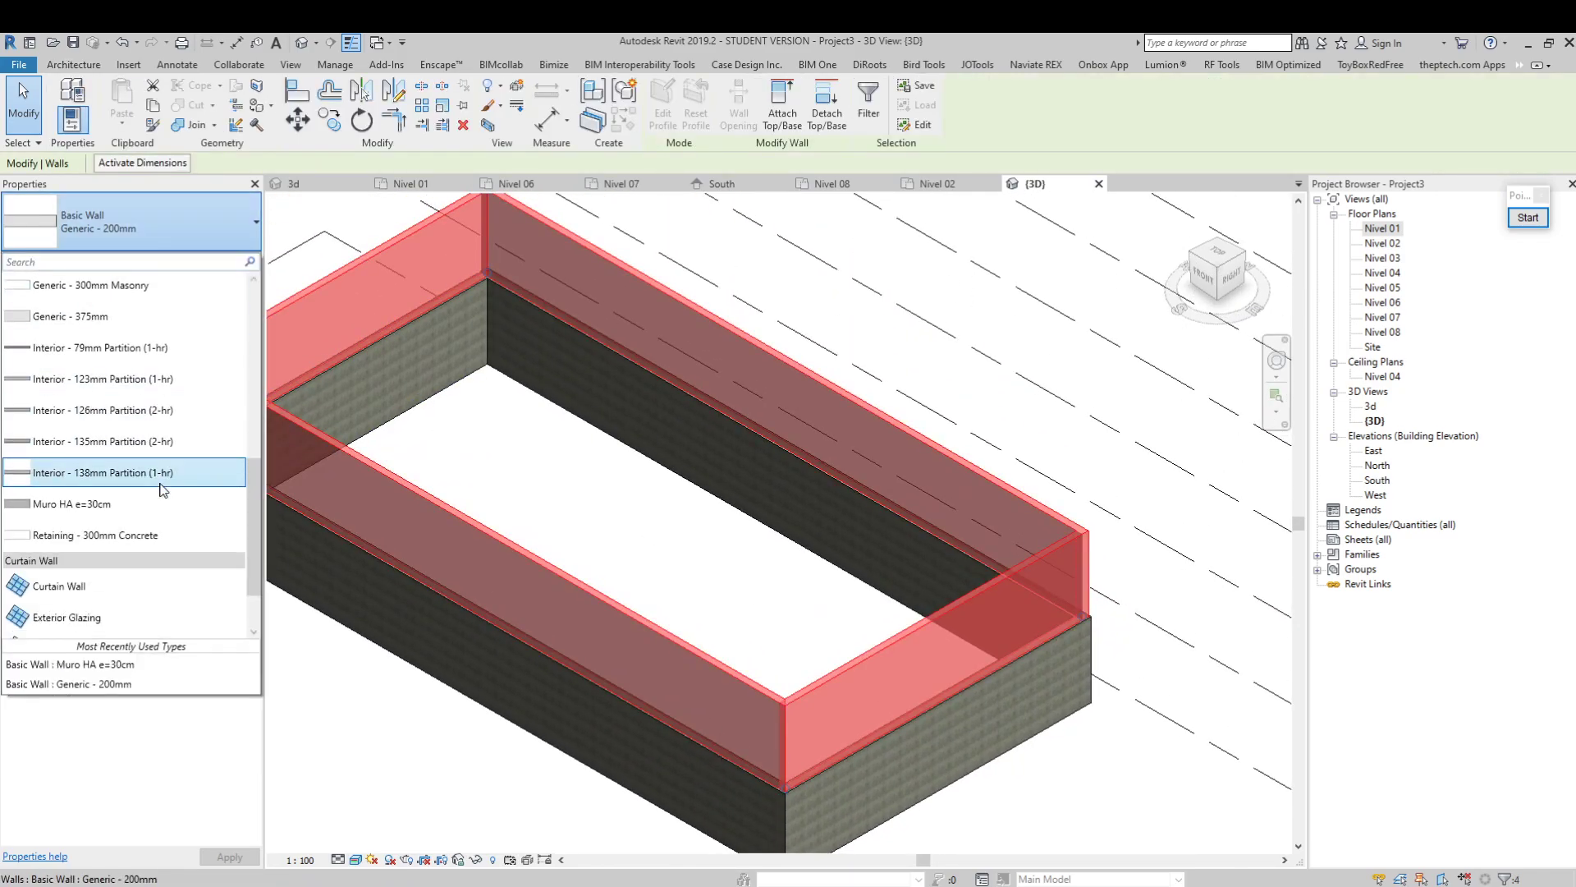
pyautogui.press('Escape')
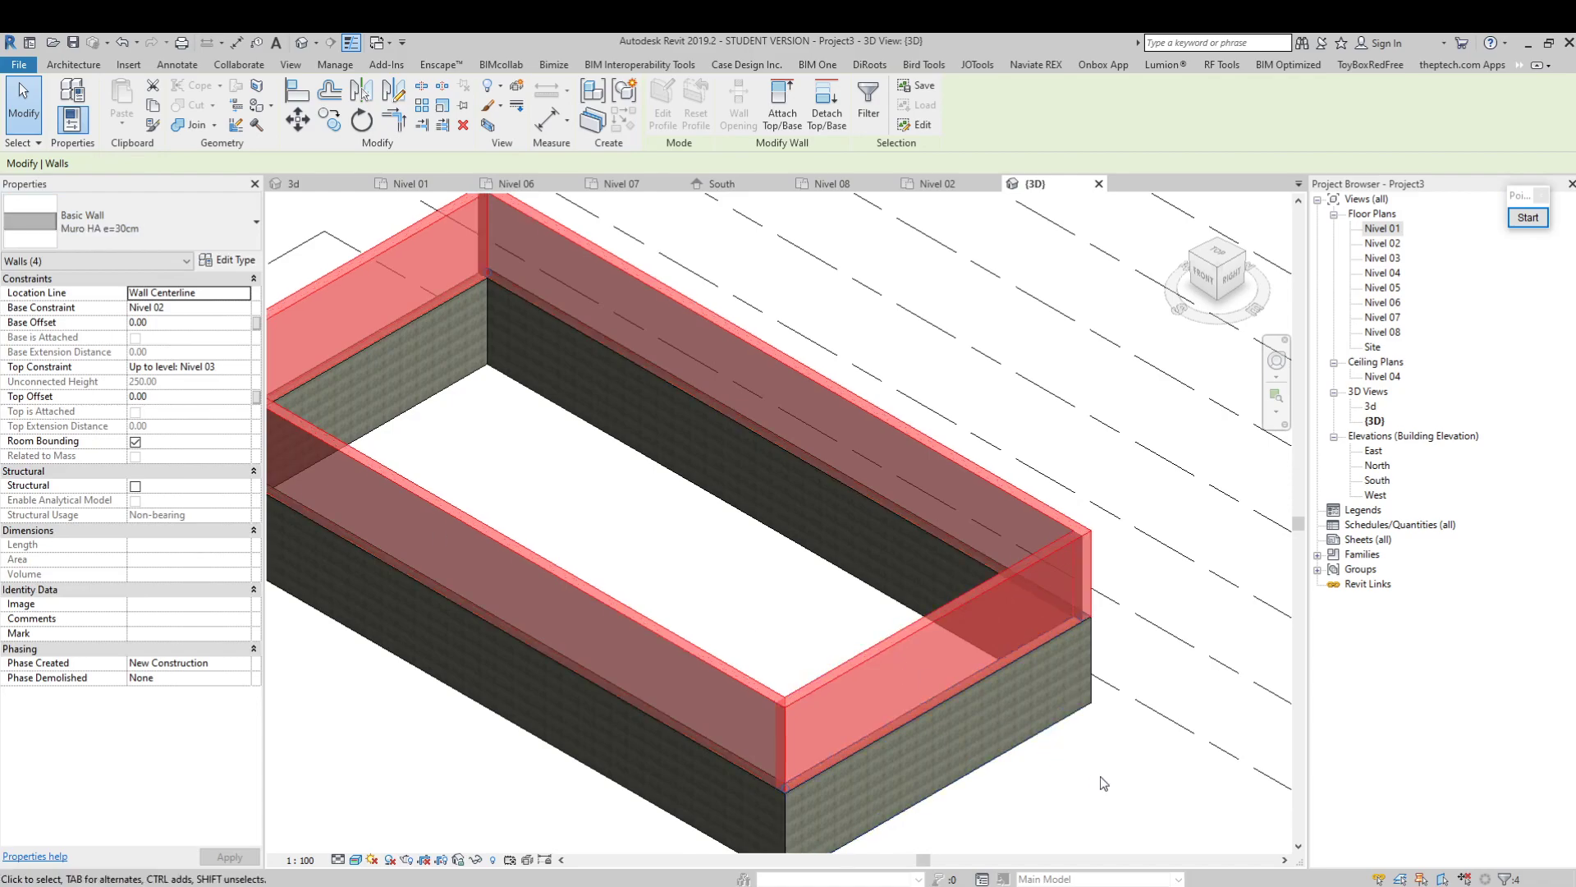
pyautogui.click(1105, 776)
pyautogui.scroll(-2, 846, 529)
pyautogui.moveTo(846, 529); pyautogui.dragTo(629, 534, button='middle')
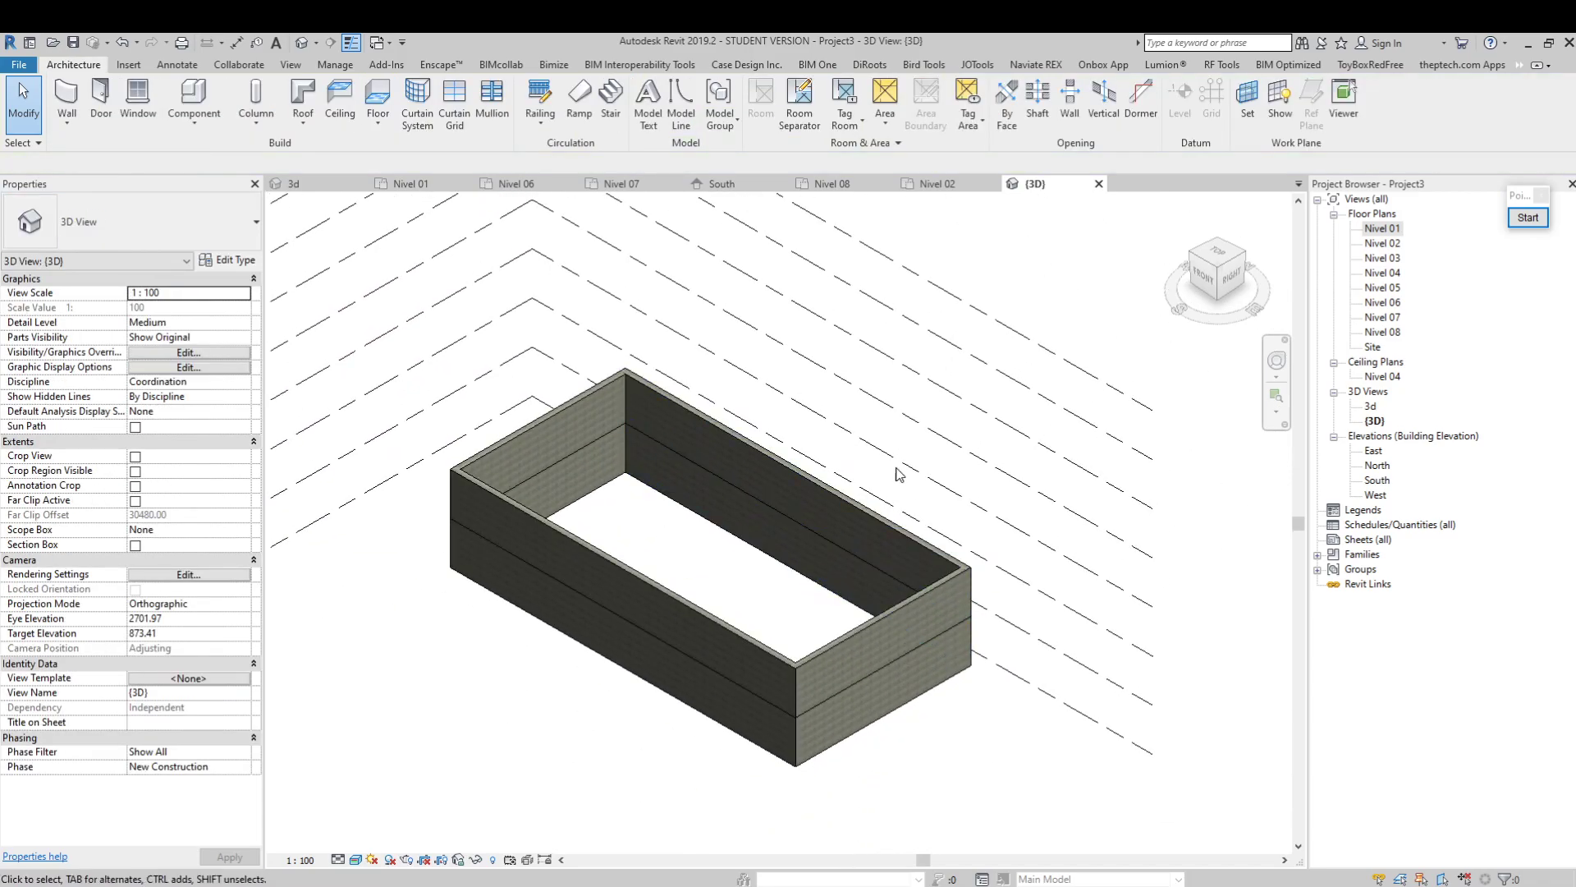